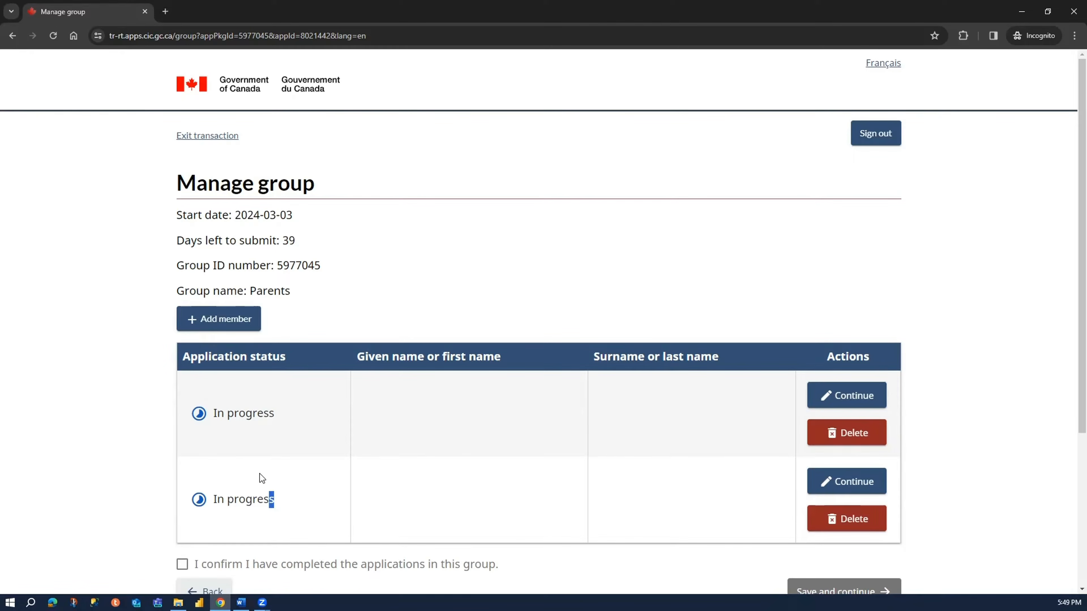
- Continue the first in-progress application in the Parents group
drag(273, 500, 218, 399)
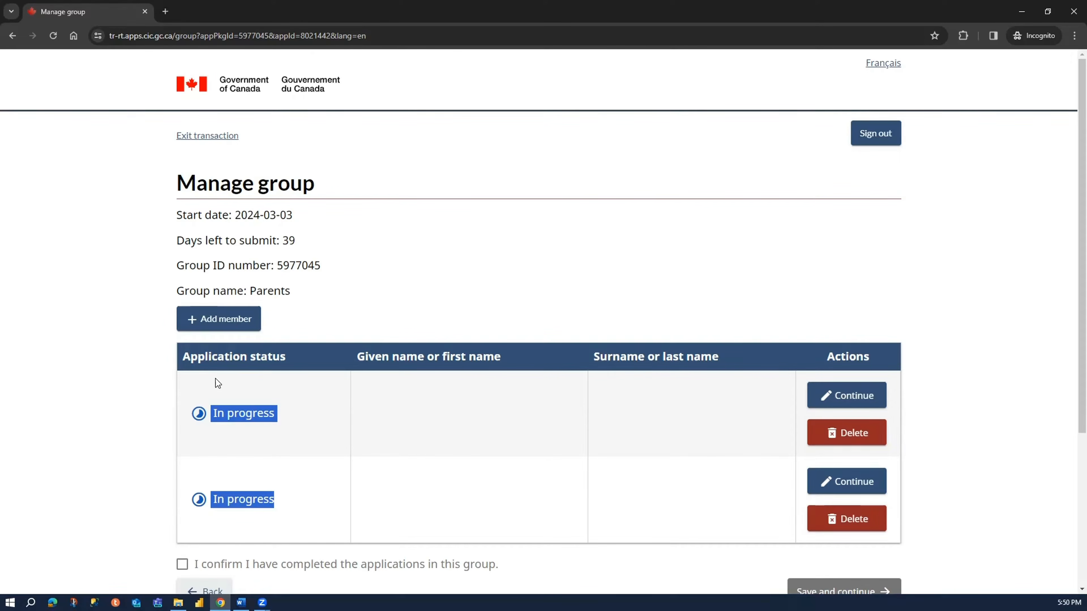
click(220, 328)
click(485, 329)
drag(294, 420, 208, 413)
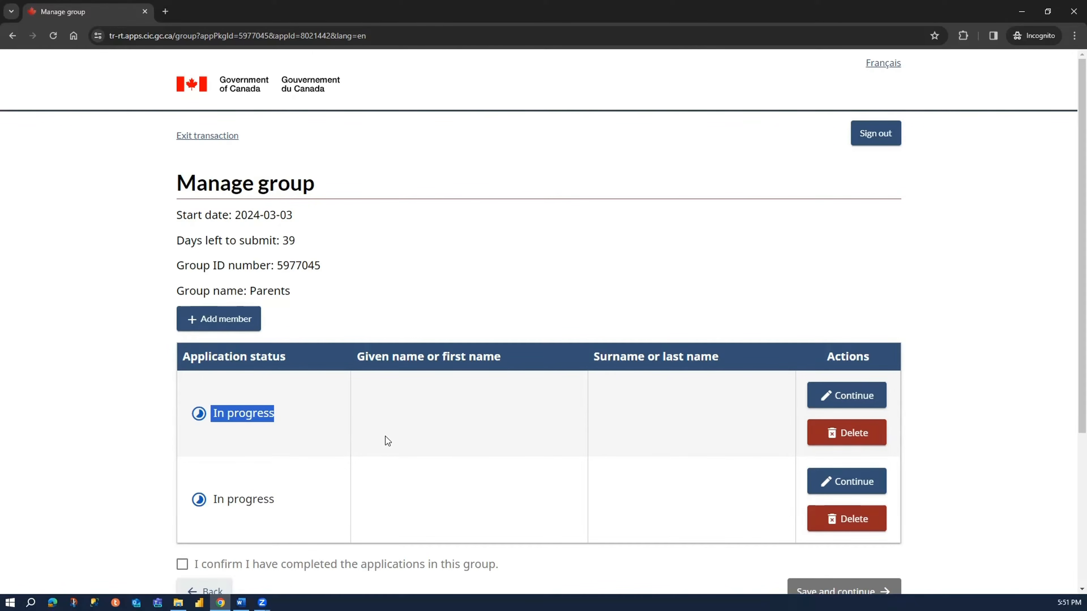
click(831, 407)
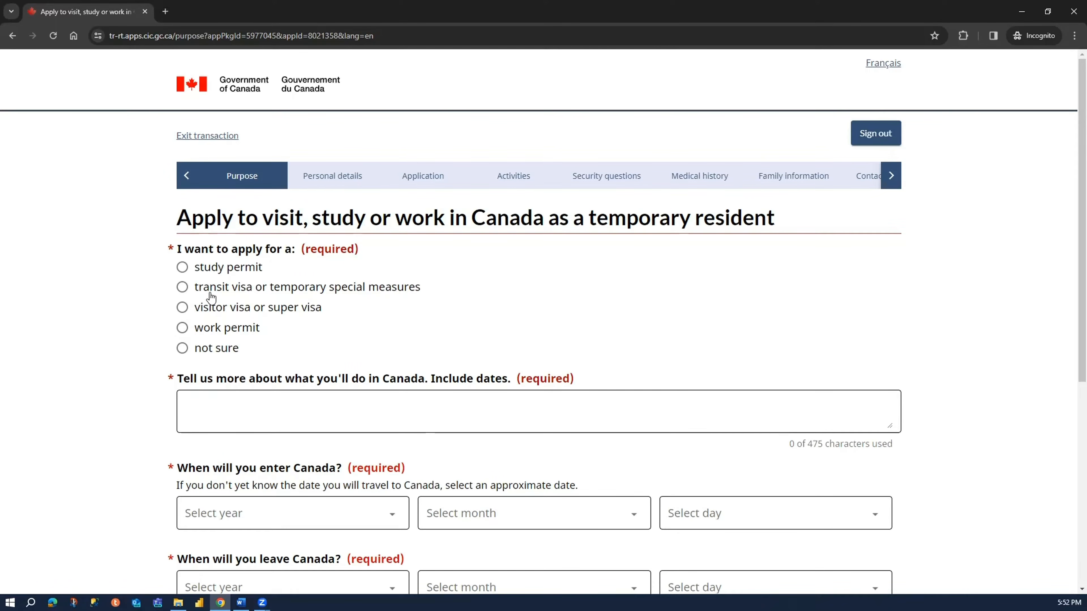
- Apply for a visitor visa or super visa, with visiting a grandparent, grandchild, sibling or non-dependent child who is a Canadian citizen or permanent resident as the reason
click(212, 313)
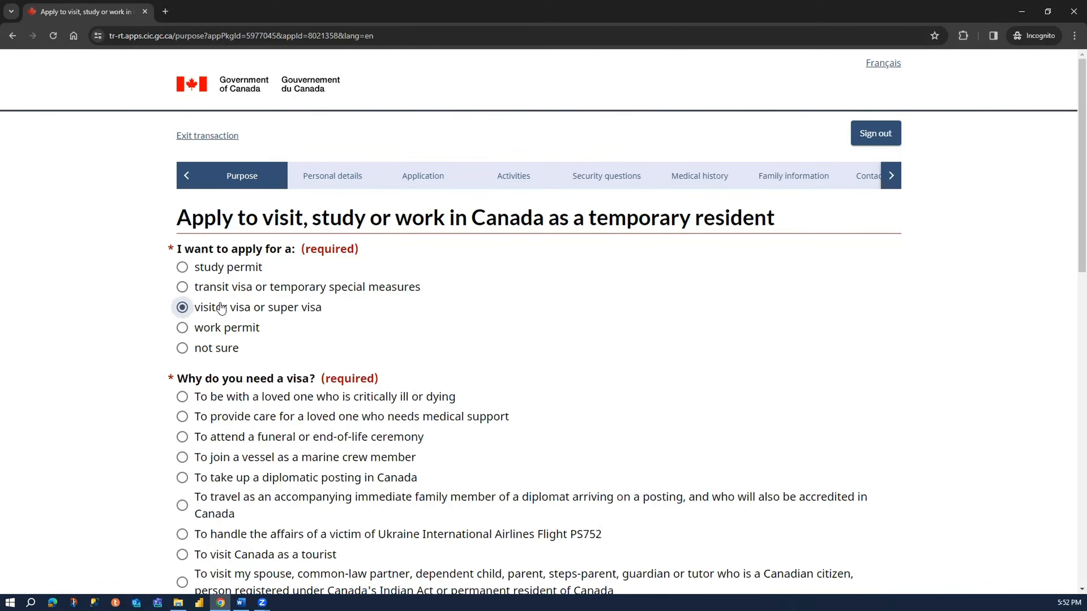
scroll(252, 426, down, 5)
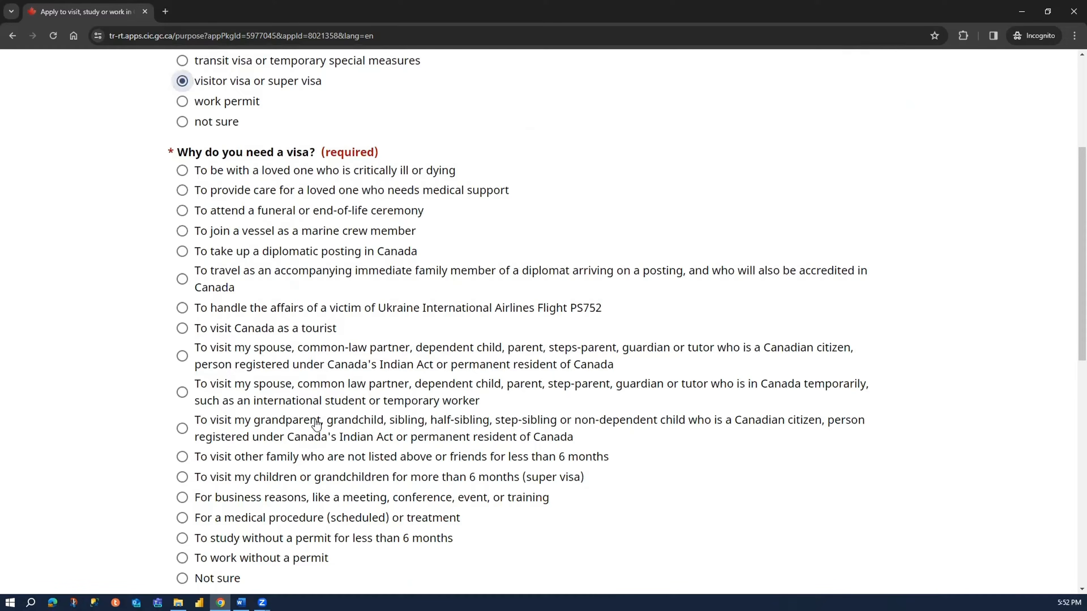
click(202, 428)
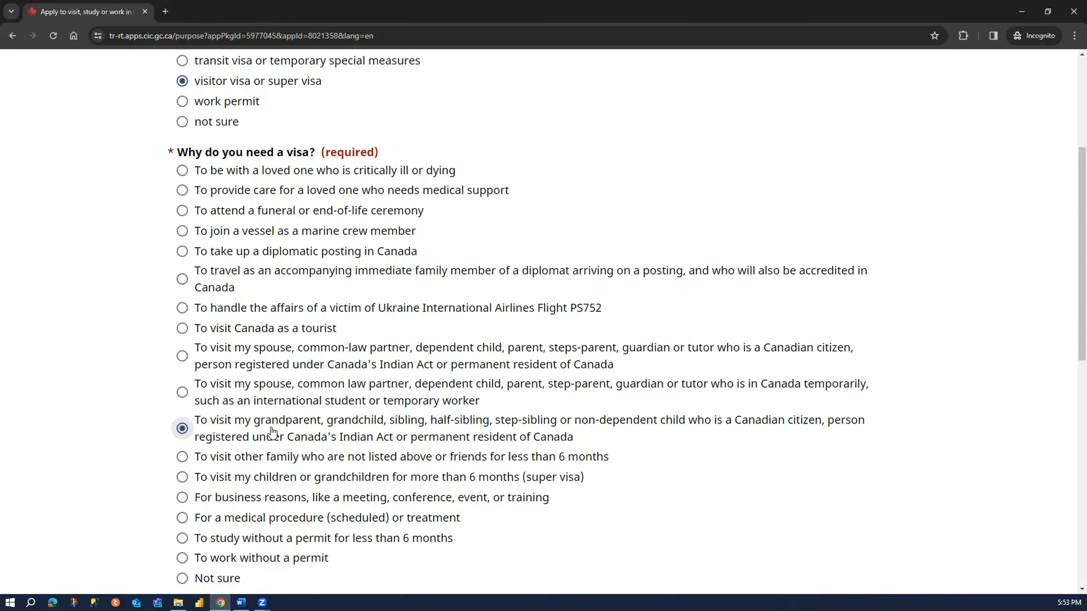
scroll(118, 434, up, 4)
scroll(118, 434, down, 3)
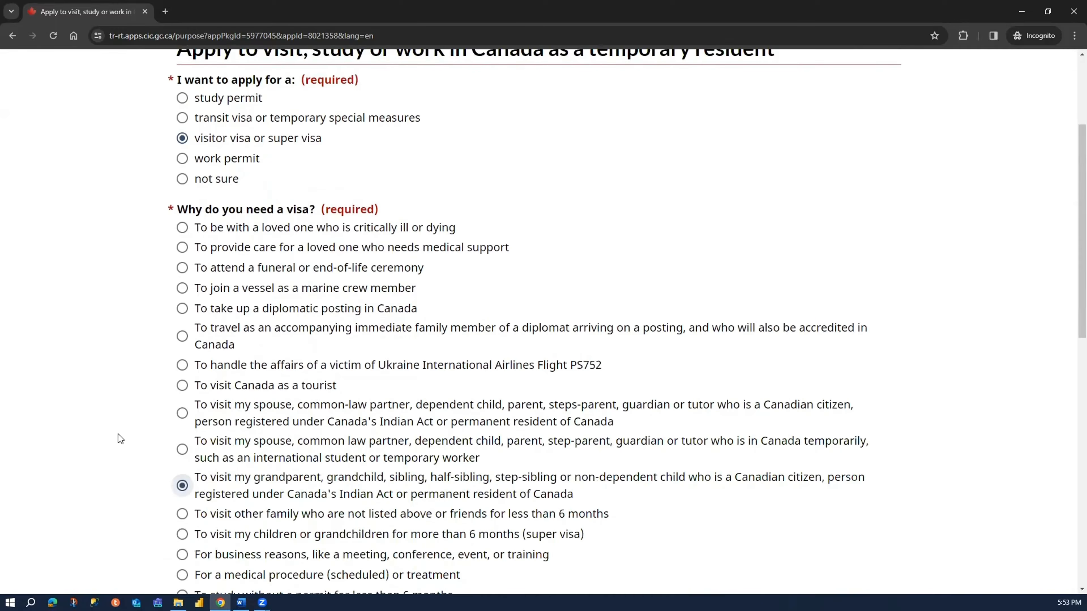
- Describe the planned activities: visiting the son and daughter-in-law in Toronto from 1st June 2024, seeing tourist attractions, and returning to India on 30th Sep 2024
scroll(121, 434, down, 1)
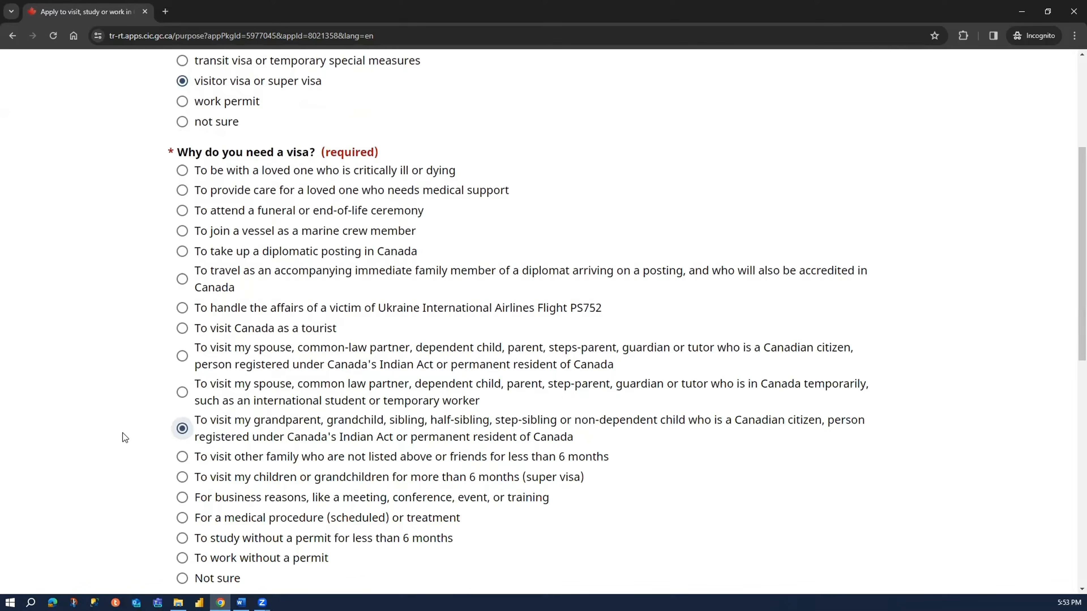
scroll(123, 433, down, 7)
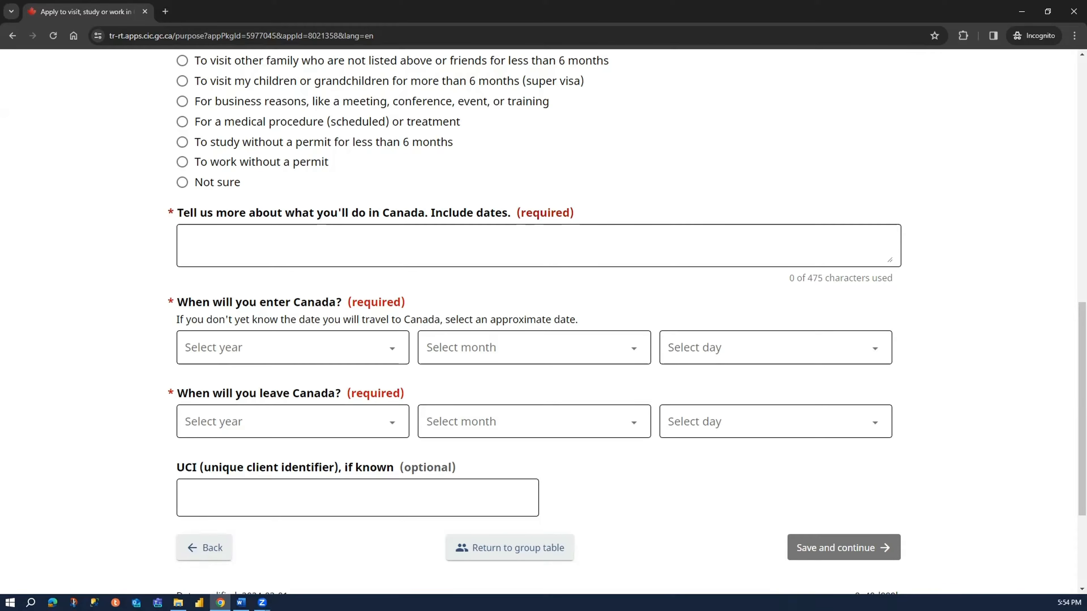
text(Our Son and daughter-in-law are PR in Canada. We want to visit them and spend some quality time, so we are applying for a tourist visa to Canada. Our planned arrival in Canada is on 1st June 2024, and we intend to stay at their residence in Toronto. During our visit, we plan to explore various nearby tourist attractions in Canada. Our return journey to India is scheduled for 30th Sep 2024.)
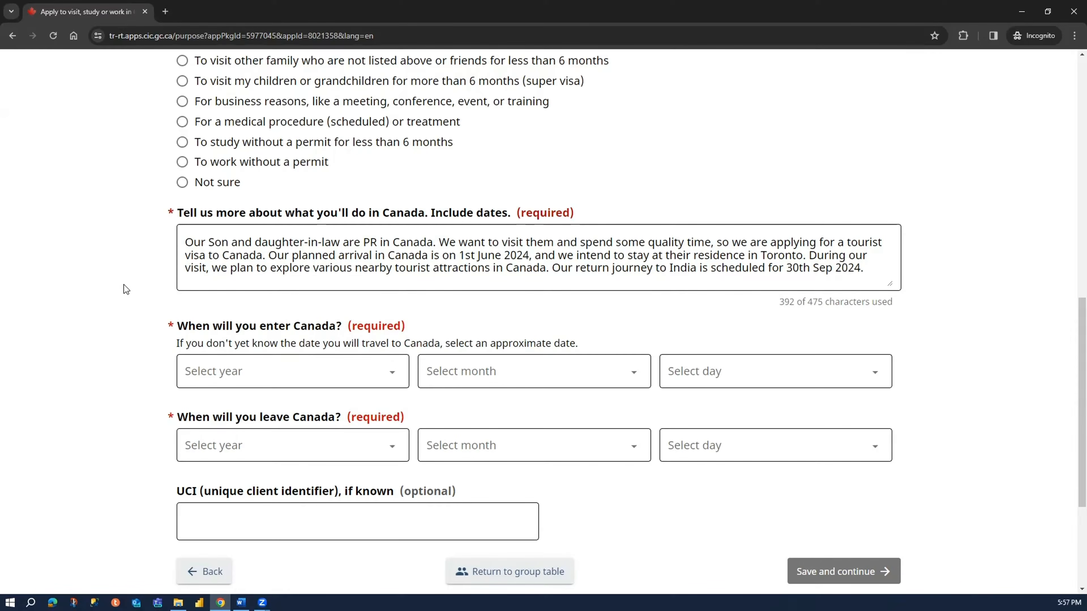
- Set the date of entering Canada to June 1, 2024
scroll(126, 289, down, 5)
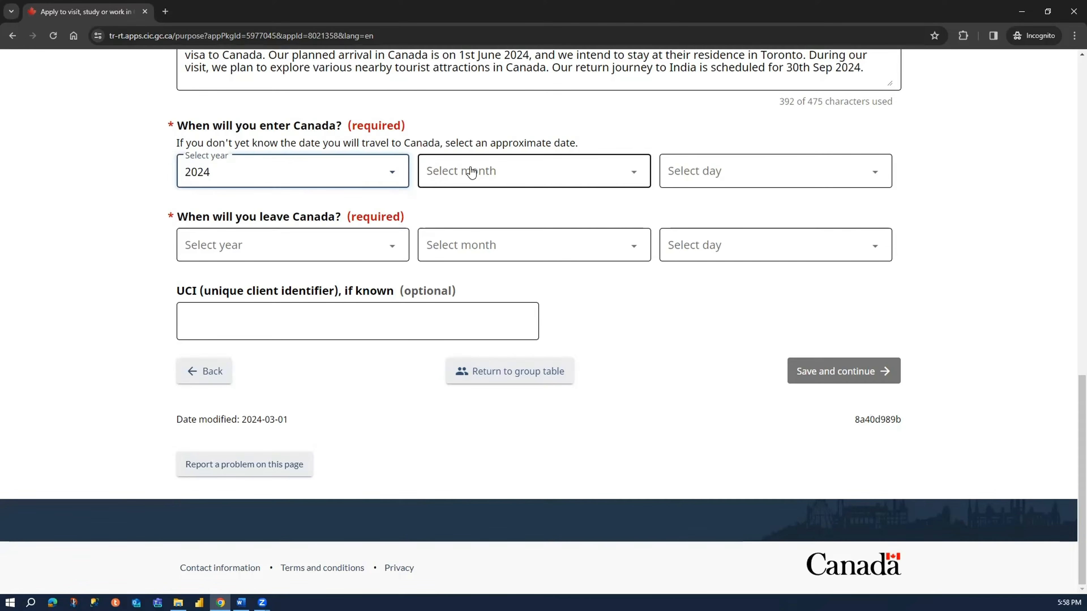
click(471, 172)
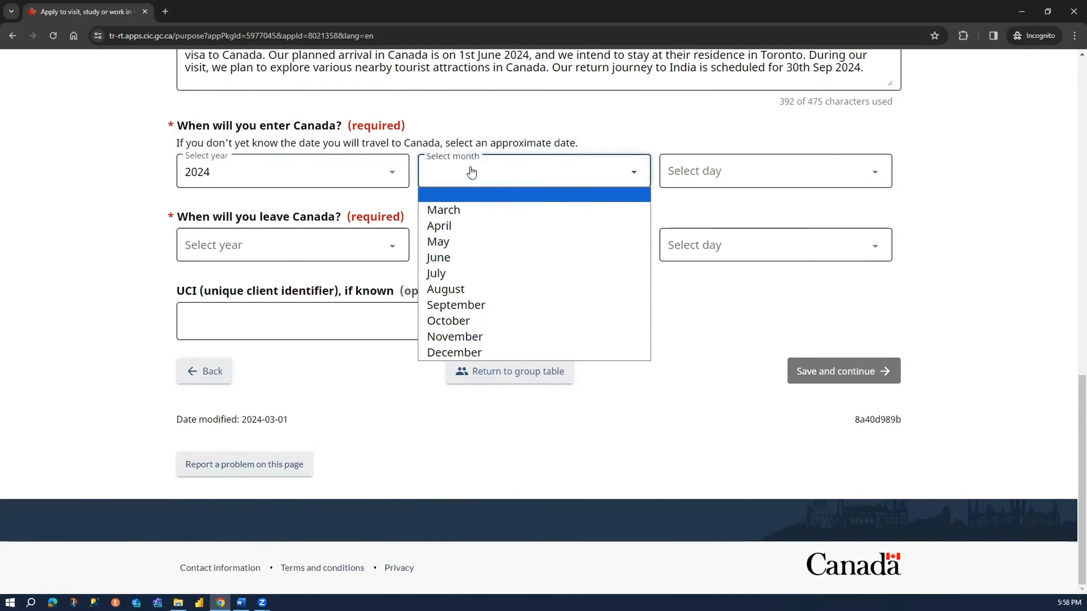
click(492, 259)
click(697, 179)
click(696, 209)
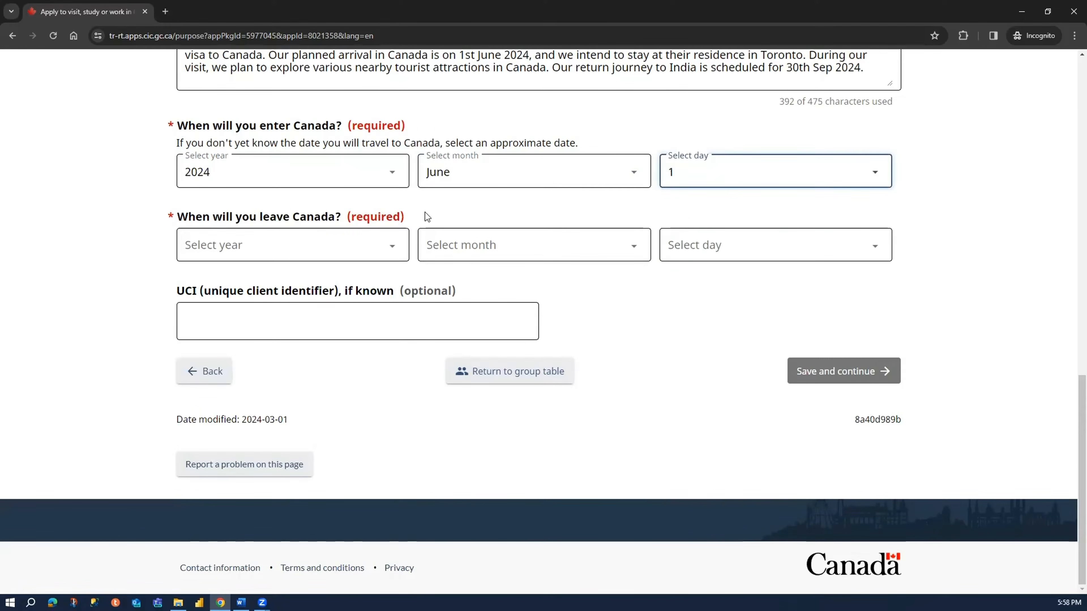
- Set the date of leaving Canada to September 30, 2024
click(251, 250)
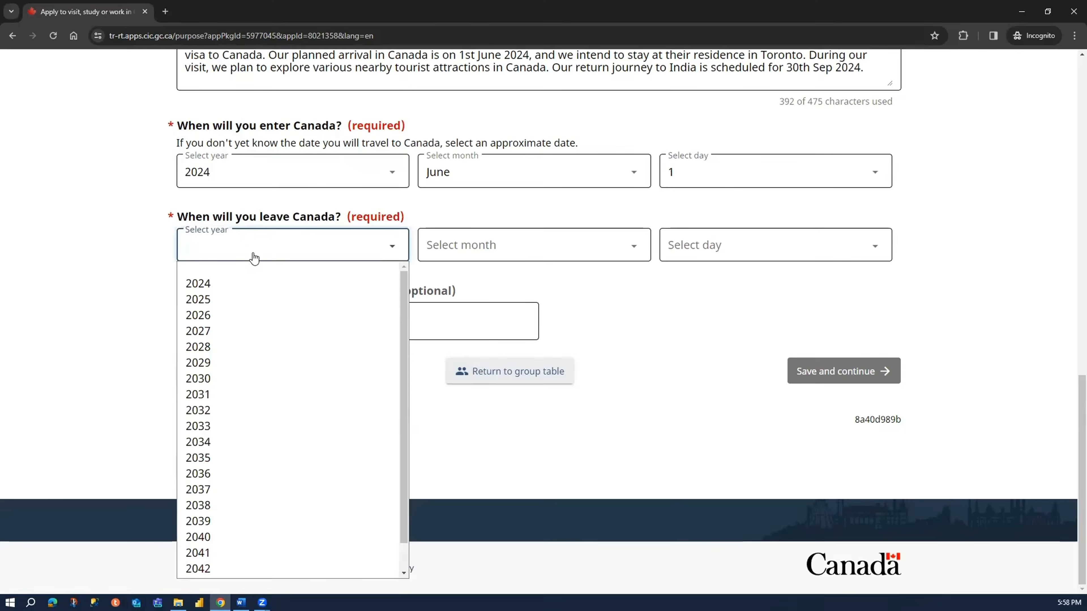
click(257, 284)
click(501, 252)
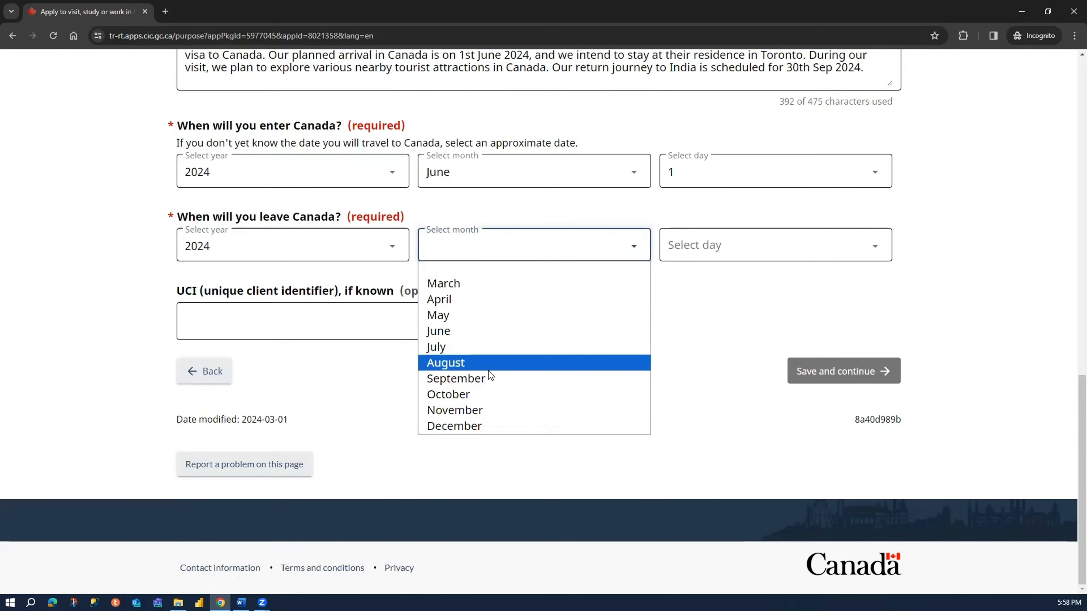
click(493, 378)
click(723, 248)
scroll(711, 444, down, 3)
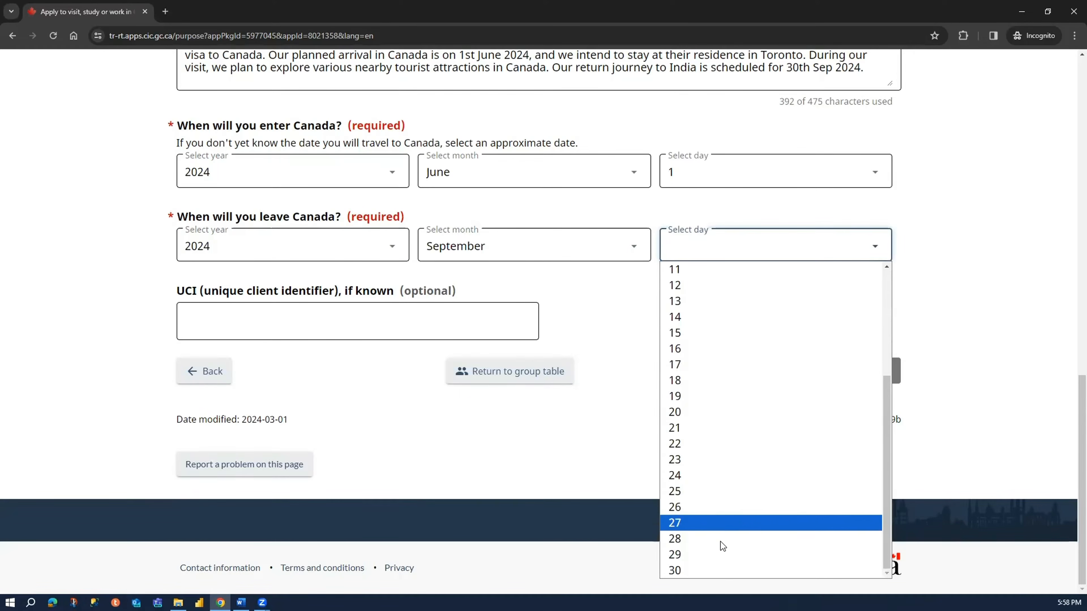
click(724, 570)
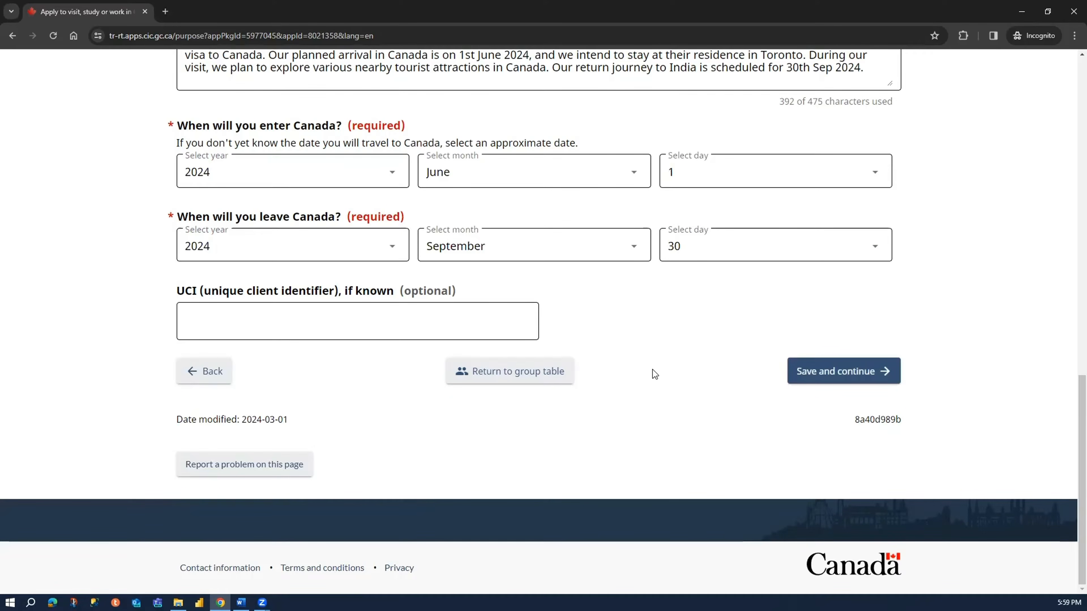
- Leave the optional unique client identifier blank and save the purpose page to move on
drag(172, 289, 365, 290)
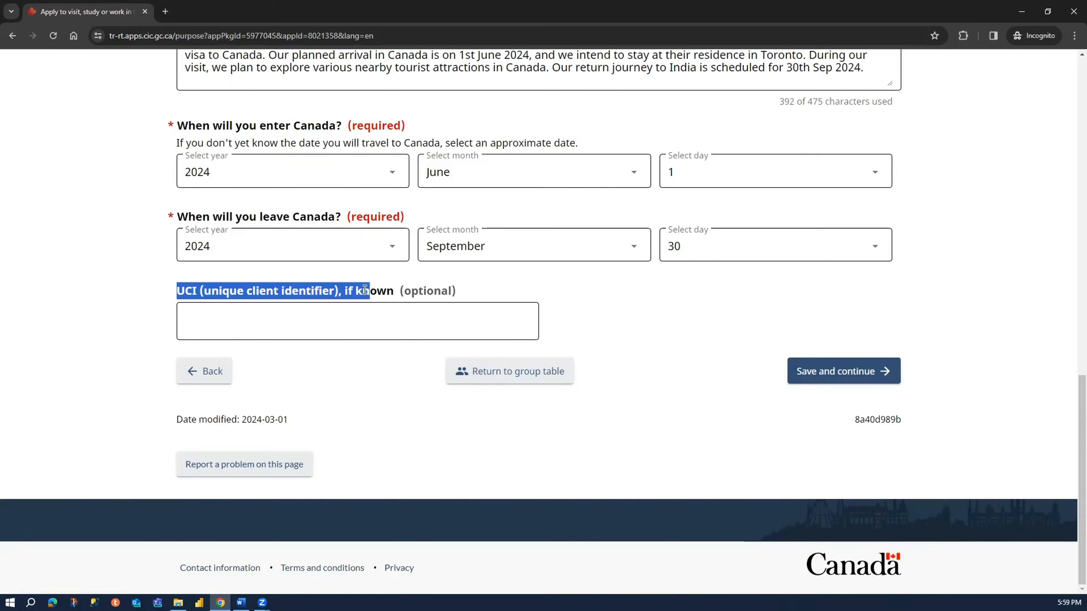
click(653, 382)
click(832, 373)
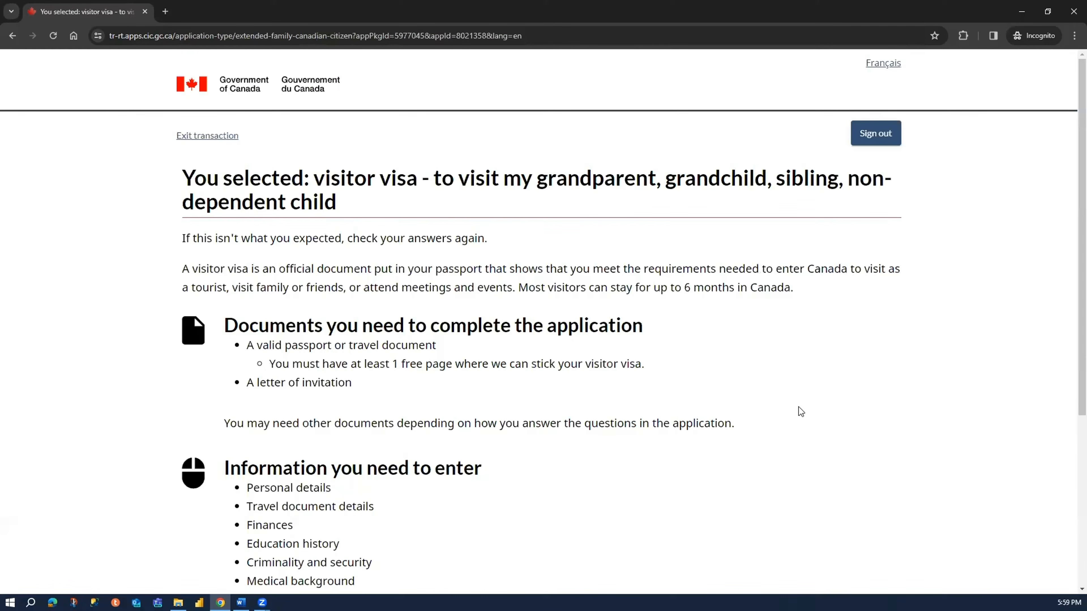
- Review the documents needed and the information to enter for the visitor visa application
scroll(798, 407, down, 5)
click(797, 410)
drag(245, 345, 409, 345)
click(445, 347)
drag(254, 382, 341, 376)
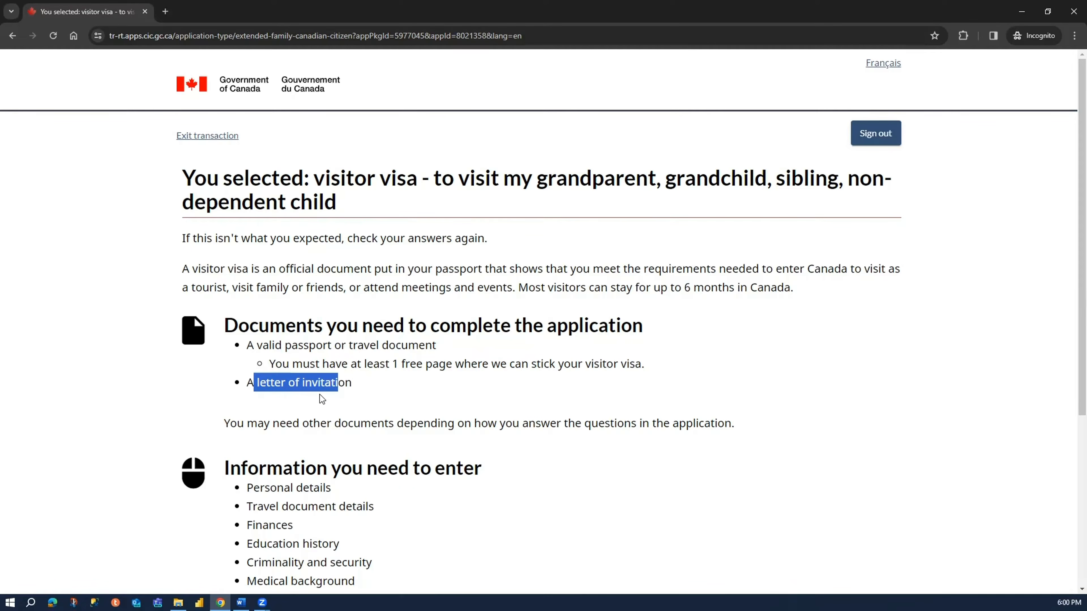
scroll(319, 394, down, 5)
drag(224, 241, 418, 240)
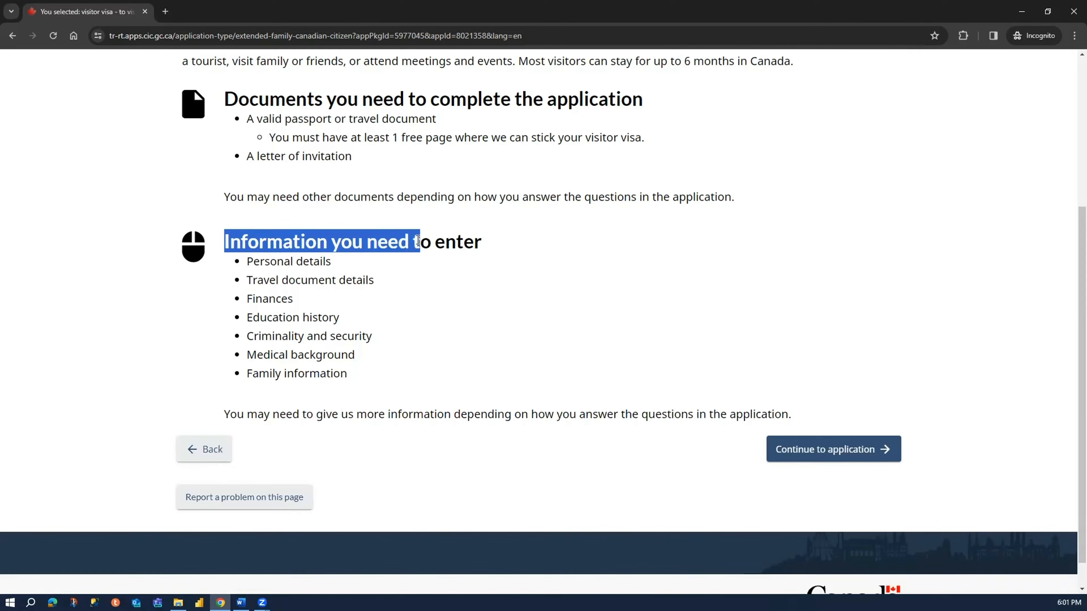
drag(270, 267, 370, 283)
click(270, 285)
drag(256, 299, 333, 319)
drag(247, 336, 372, 336)
drag(258, 355, 354, 354)
drag(252, 374, 335, 375)
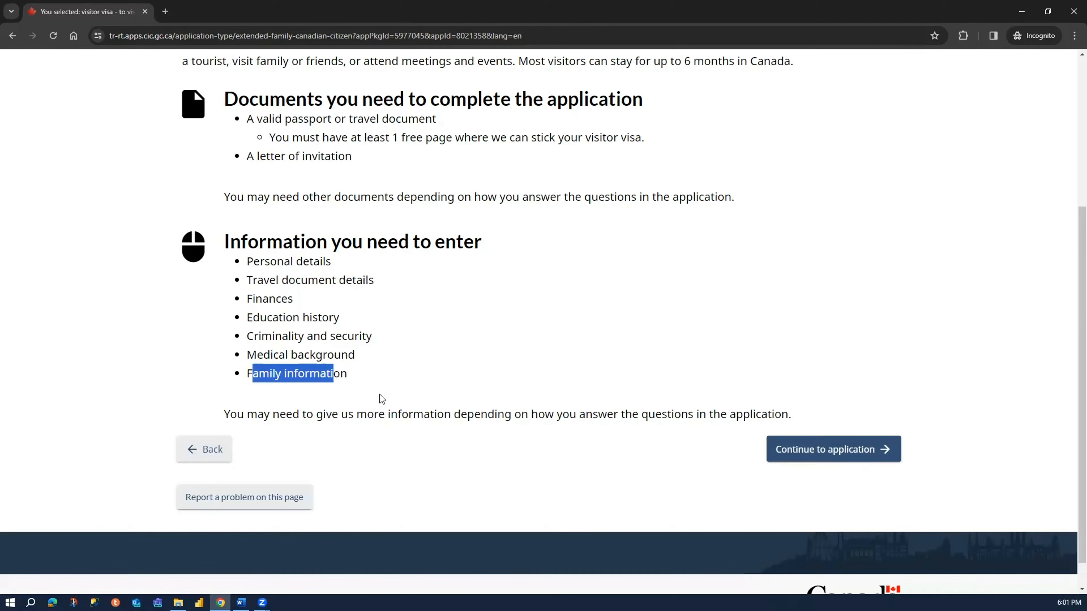
click(382, 399)
drag(286, 414, 655, 414)
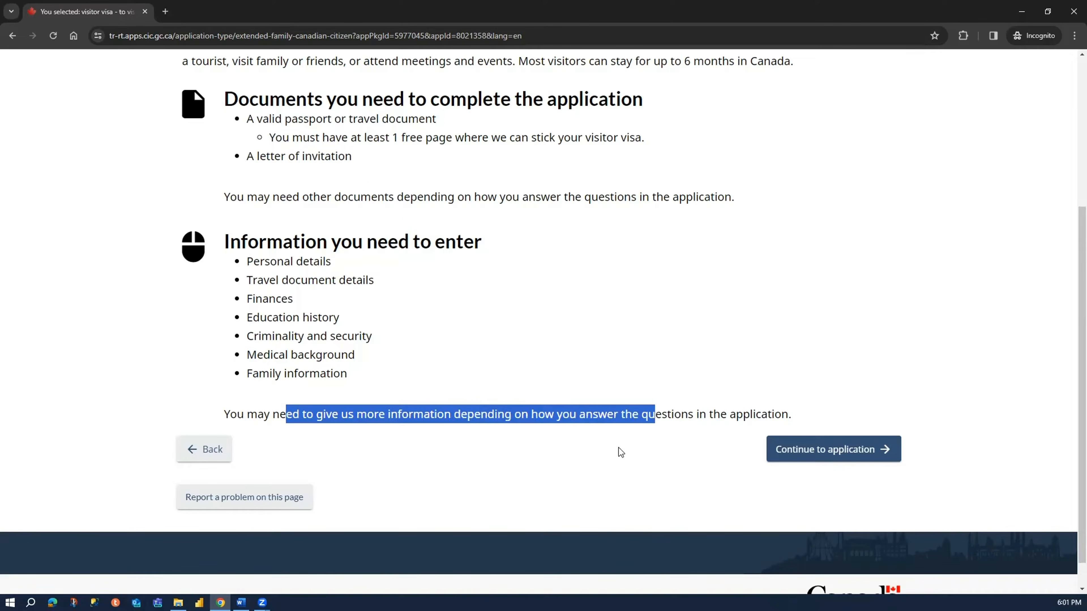
click(572, 462)
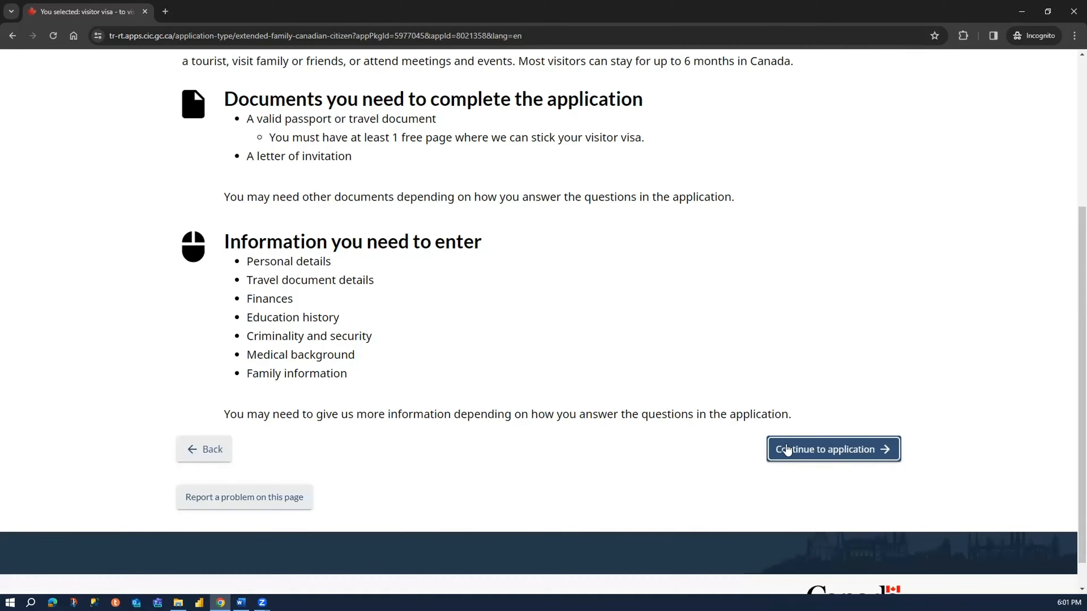
- Continue to the application and answer Yes to applying on behalf of someone else
click(837, 456)
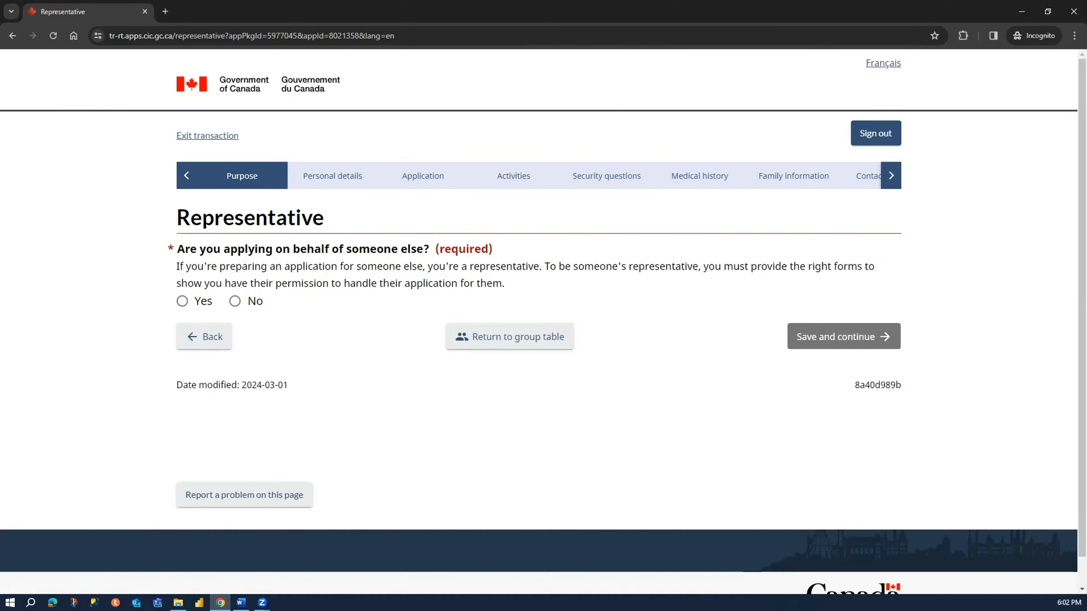
click(182, 302)
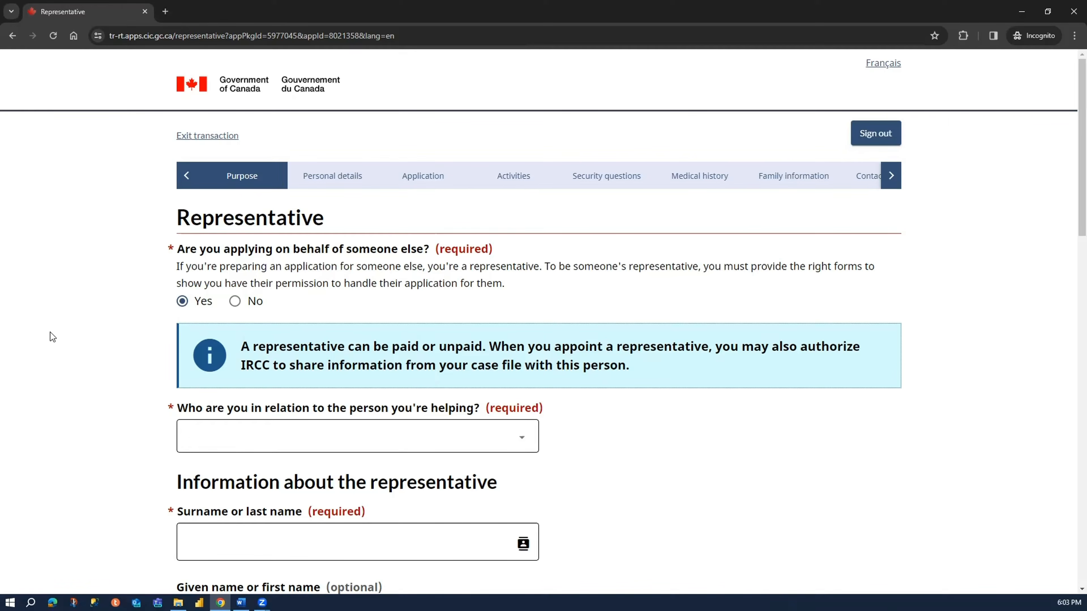
click(253, 303)
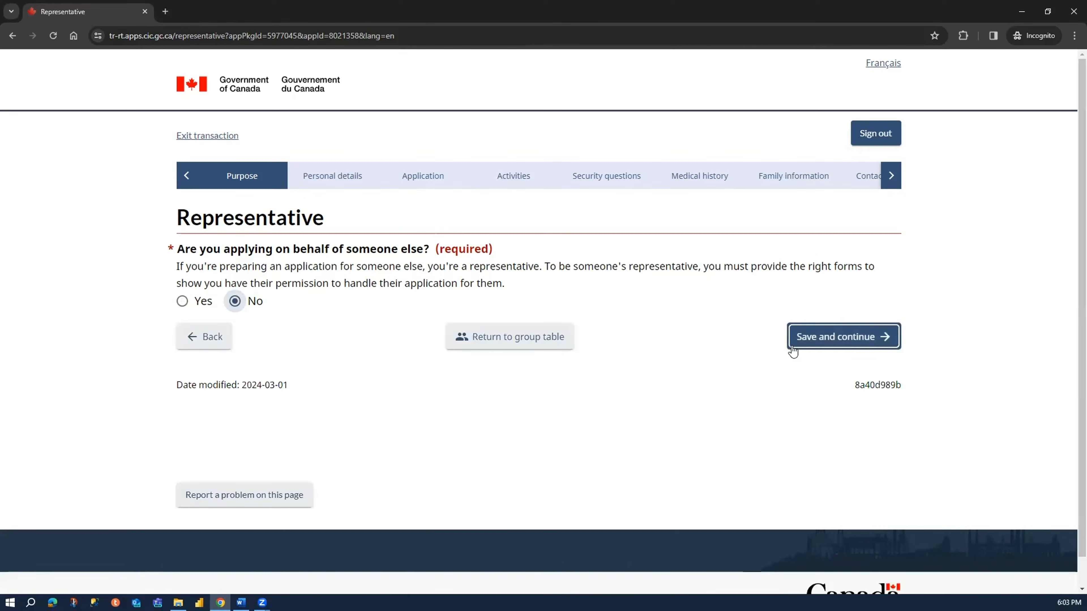
click(184, 302)
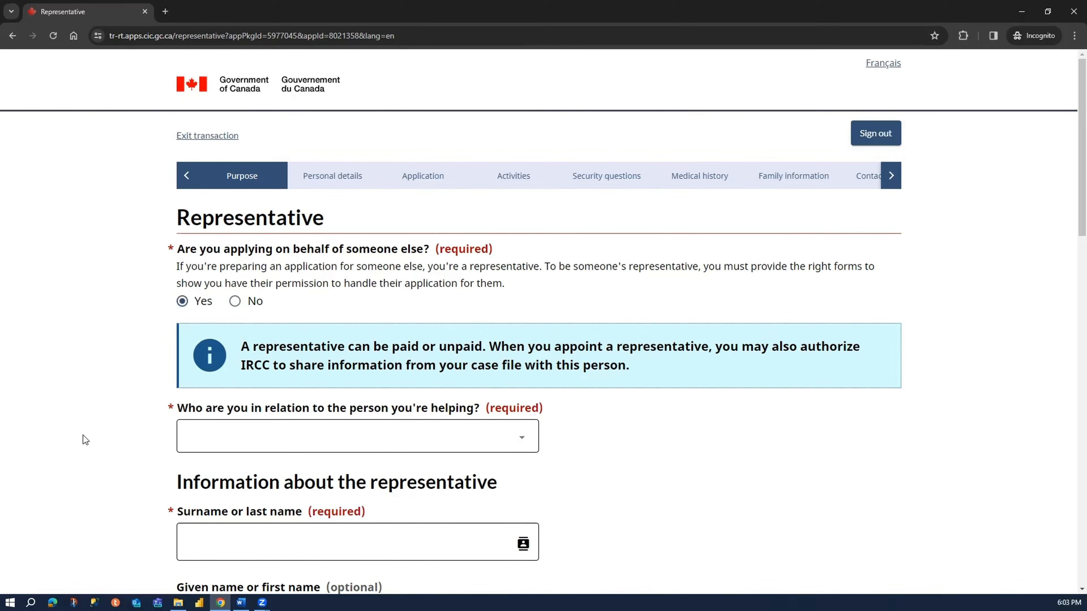
- Set the representative's relation to the person being helped to Family member
scroll(78, 435, down, 3)
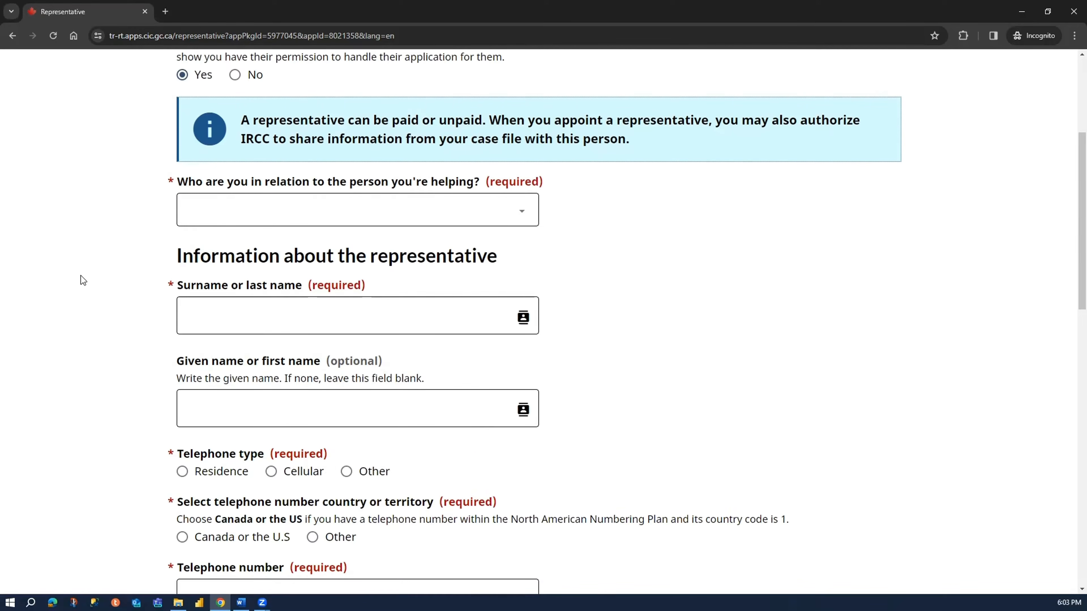
click(335, 221)
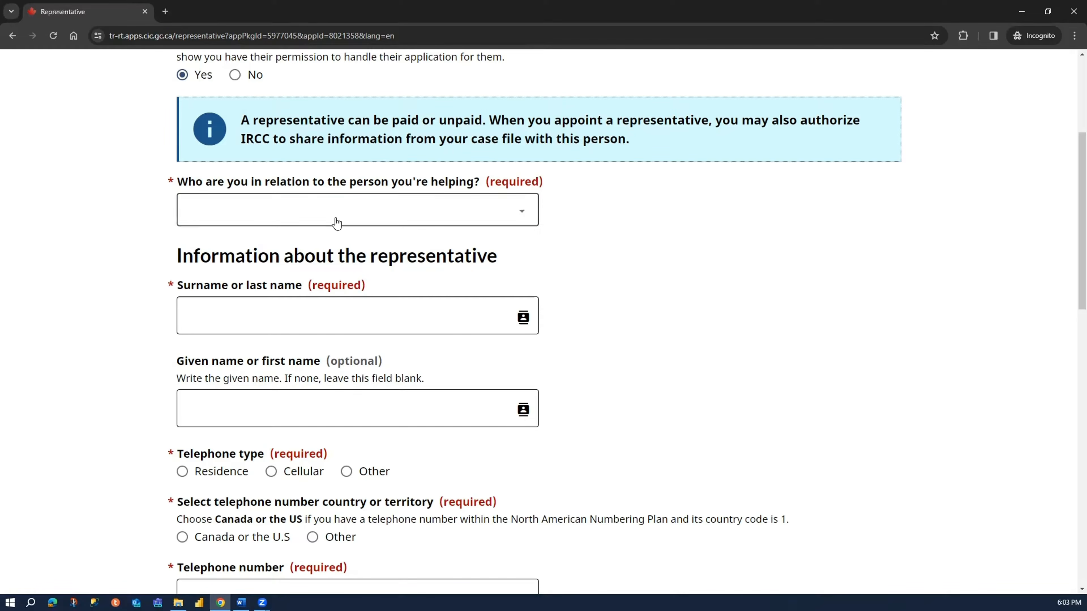
click(278, 249)
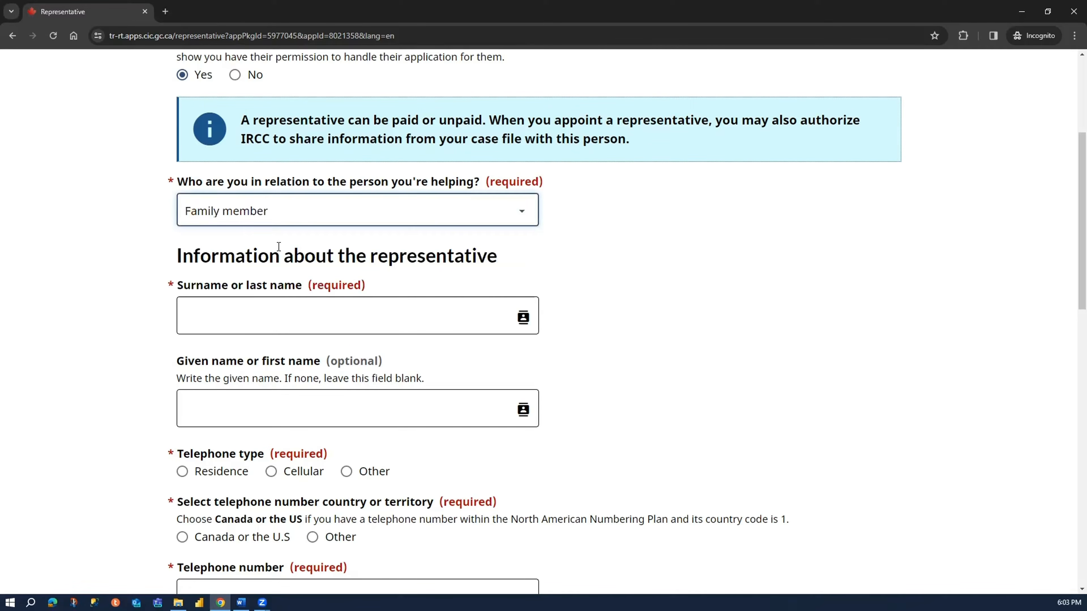
- Enter the representative's surname and given name
click(250, 307)
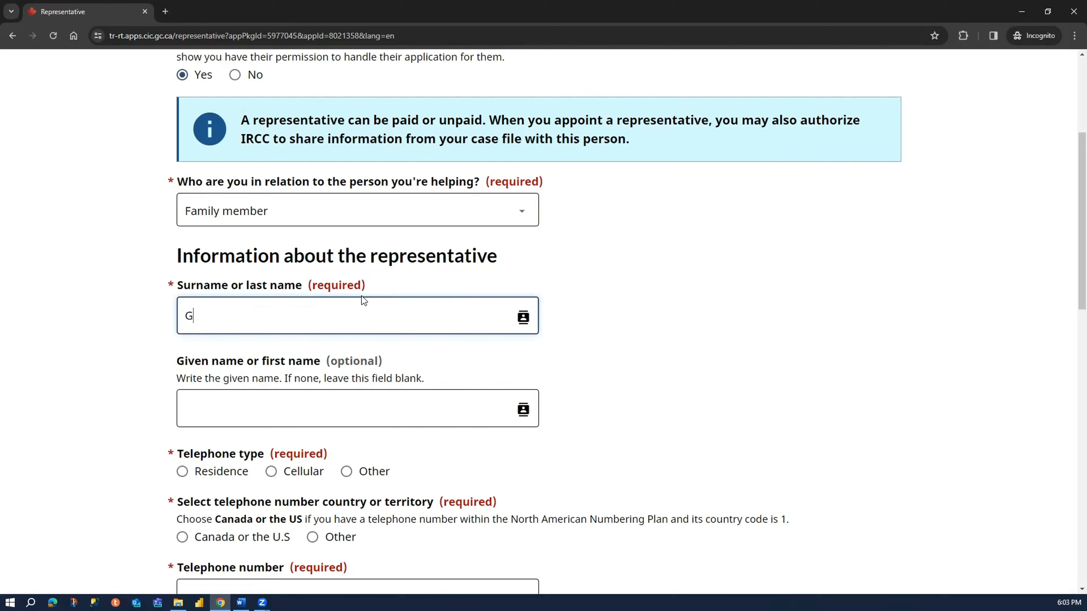
click(325, 414)
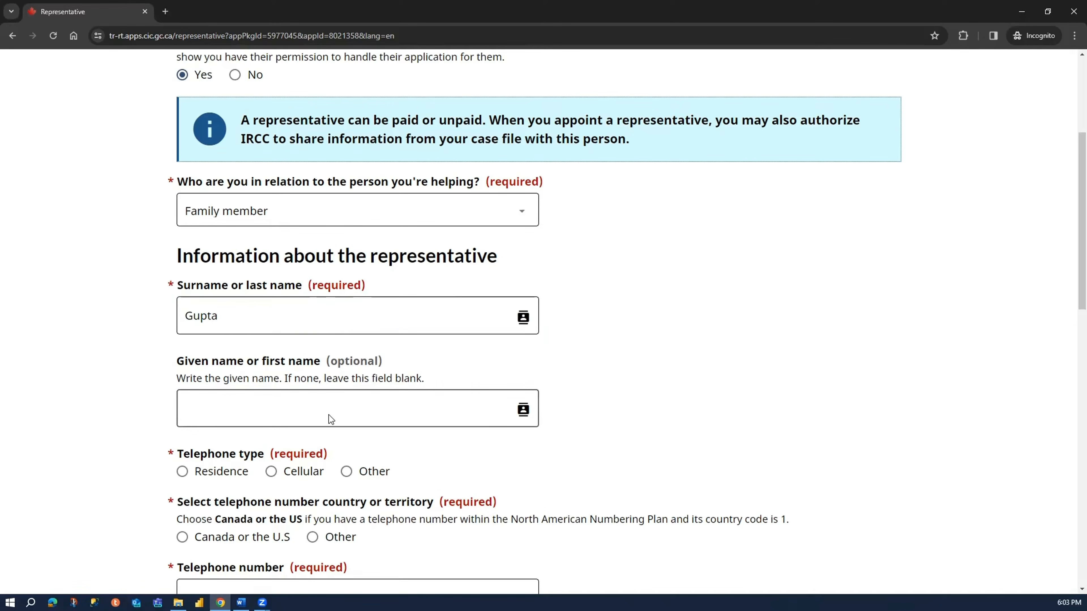
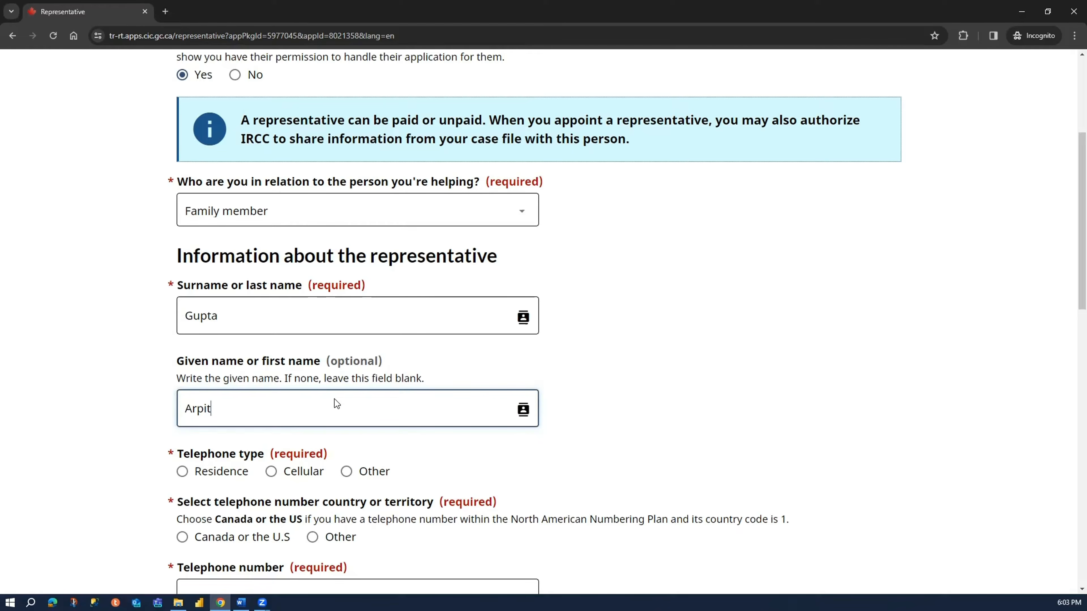
scroll(270, 394, down, 4)
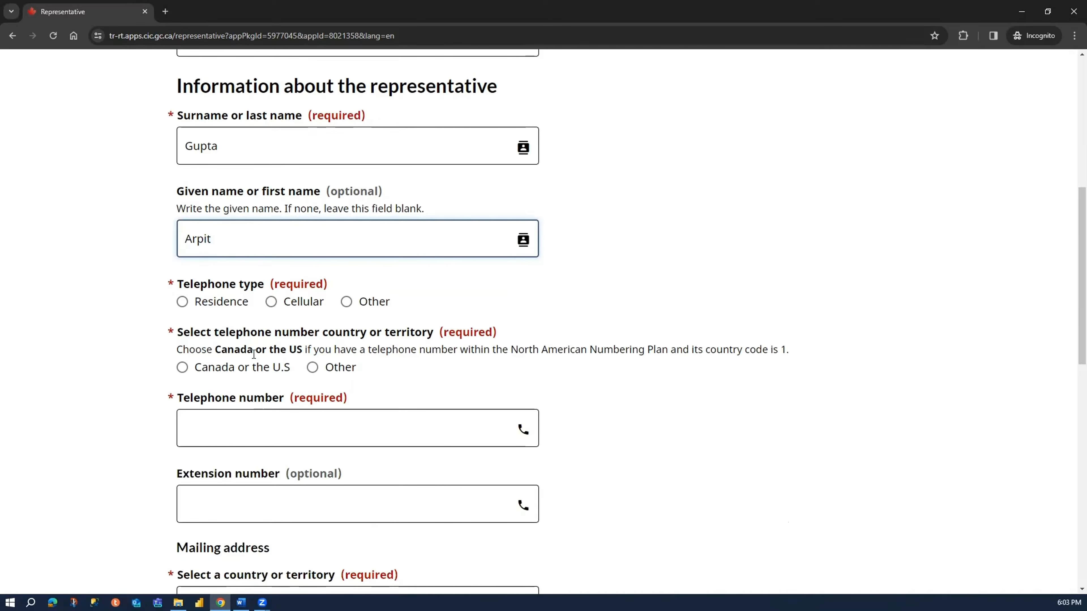
- Set the representative's telephone type to Cellular and its country to Canada or the U.S, and enter the telephone number
click(276, 305)
click(220, 367)
scroll(289, 406, down, 3)
click(313, 307)
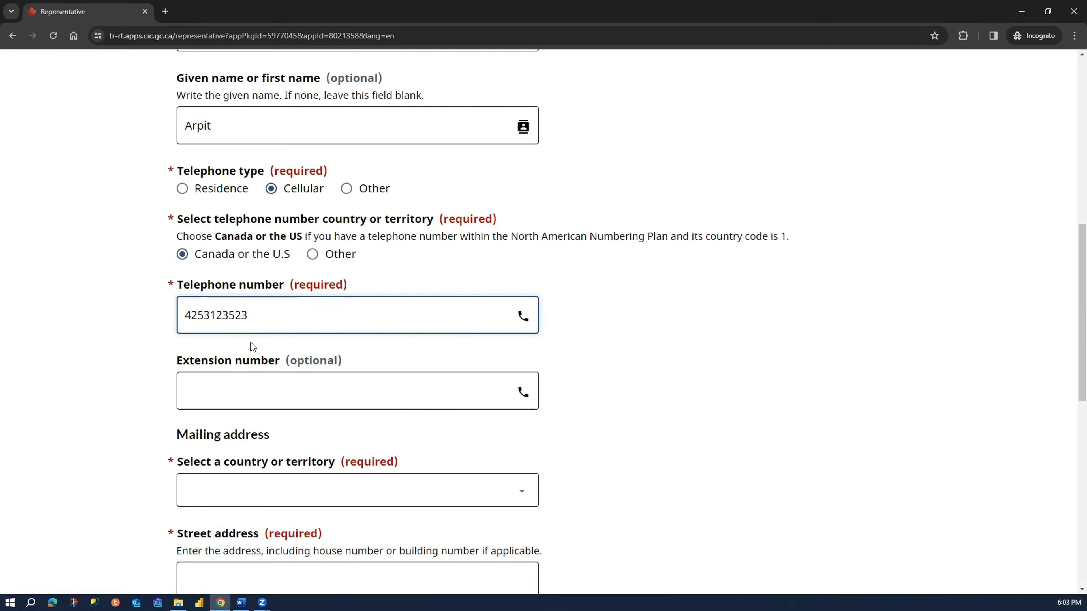
click(250, 389)
- Set the country of the representative's mailing address to Canada
scroll(233, 411, down, 3)
click(256, 377)
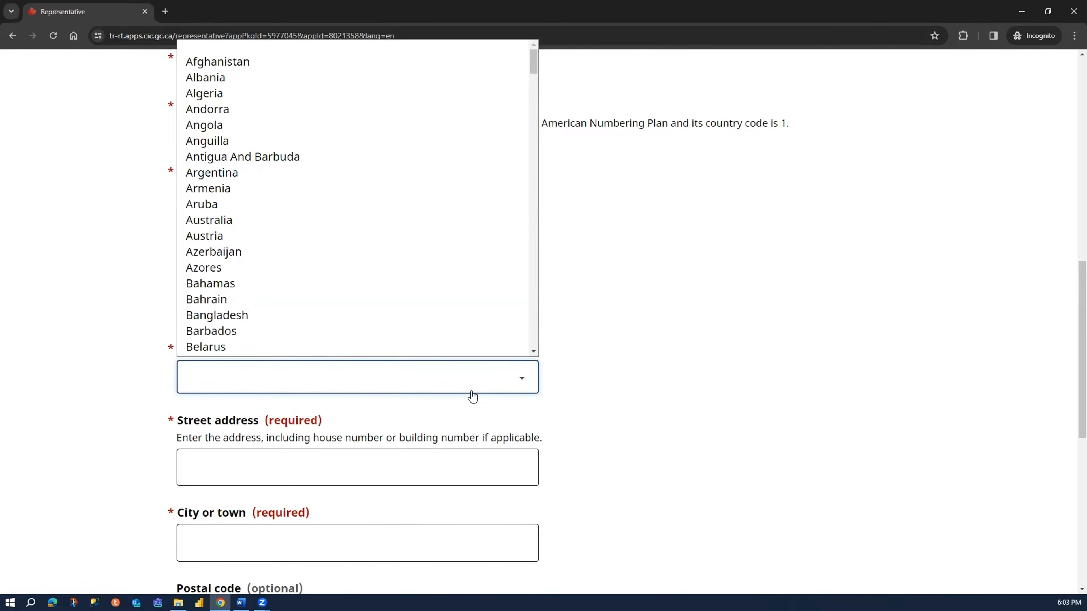
text(can)
key(Return)
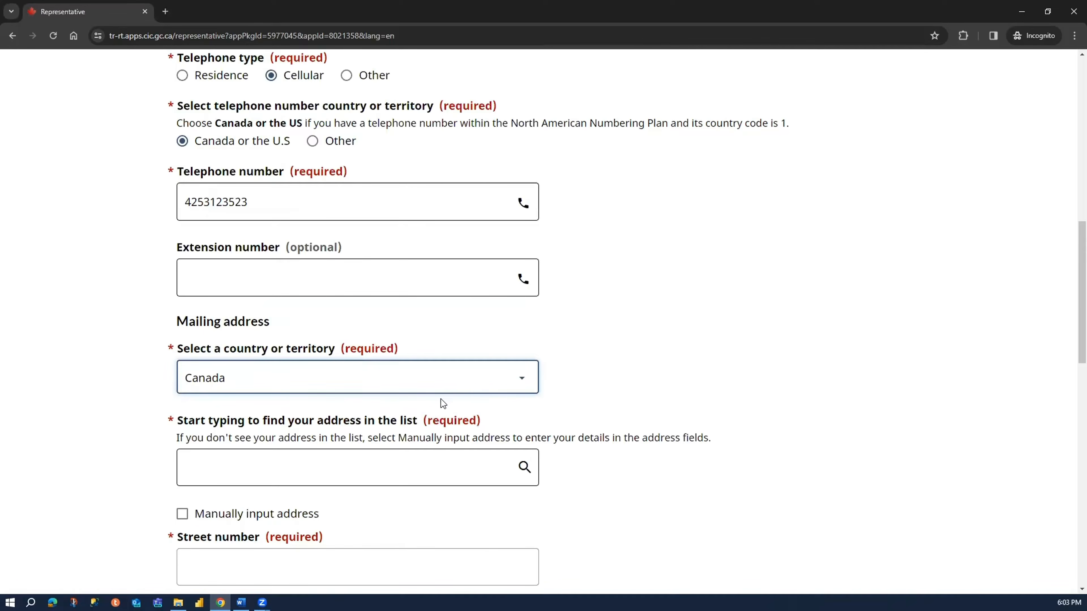
- Try to find the representative's street address through the mailing address lookup
scroll(407, 400, down, 1)
click(407, 411)
scroll(398, 432, down, 3)
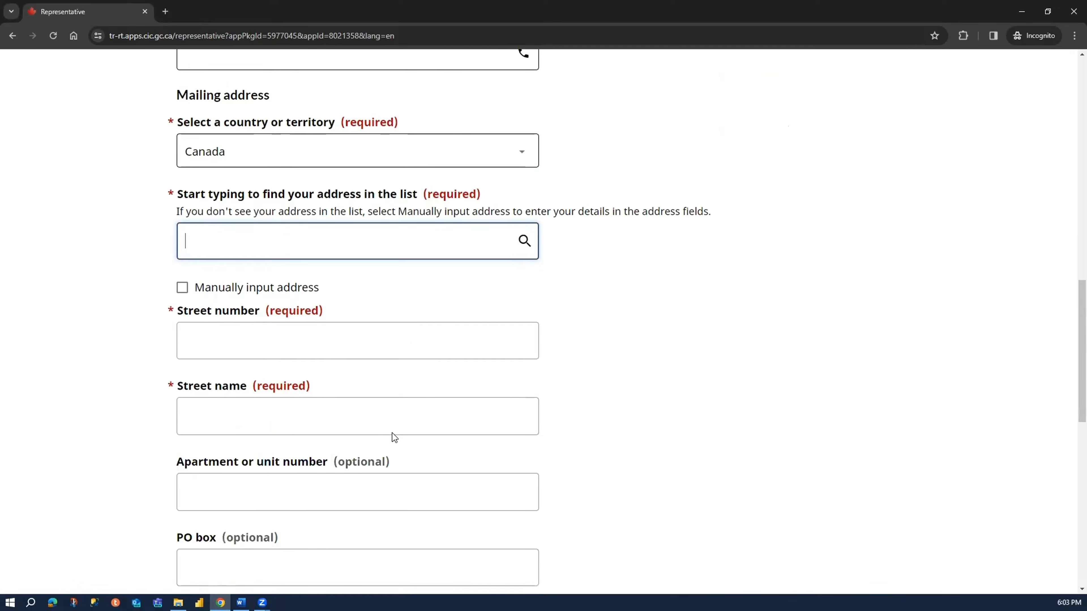
text(1234)
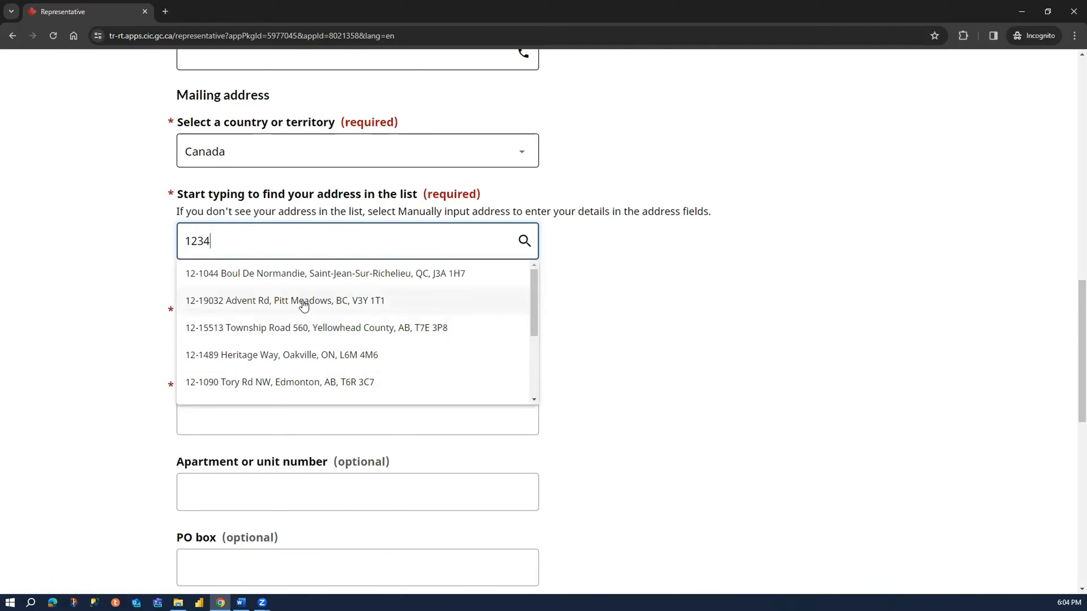
text( ABC)
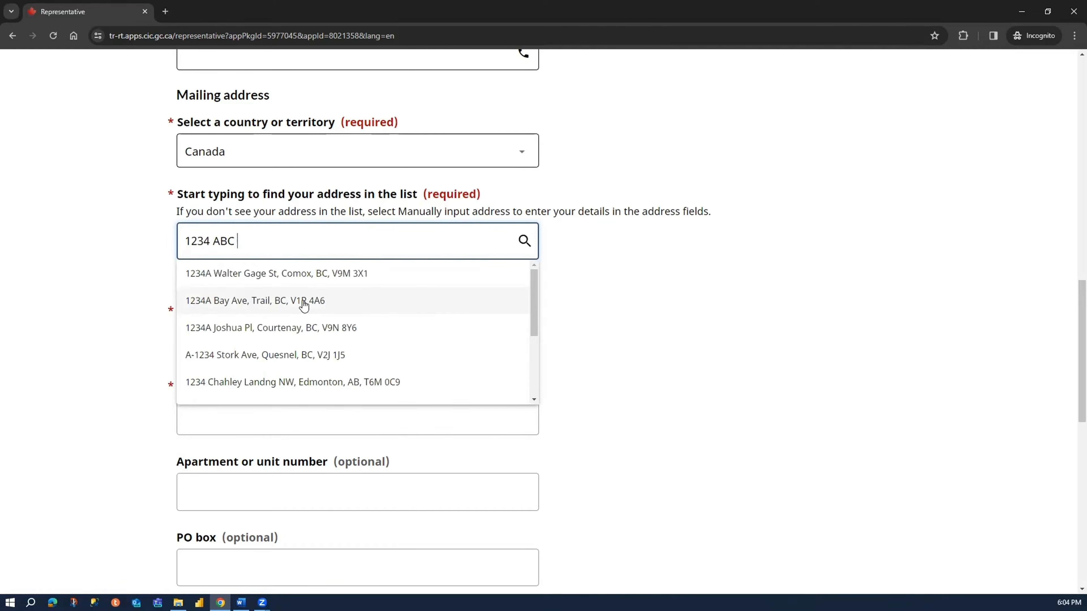
text( Drive)
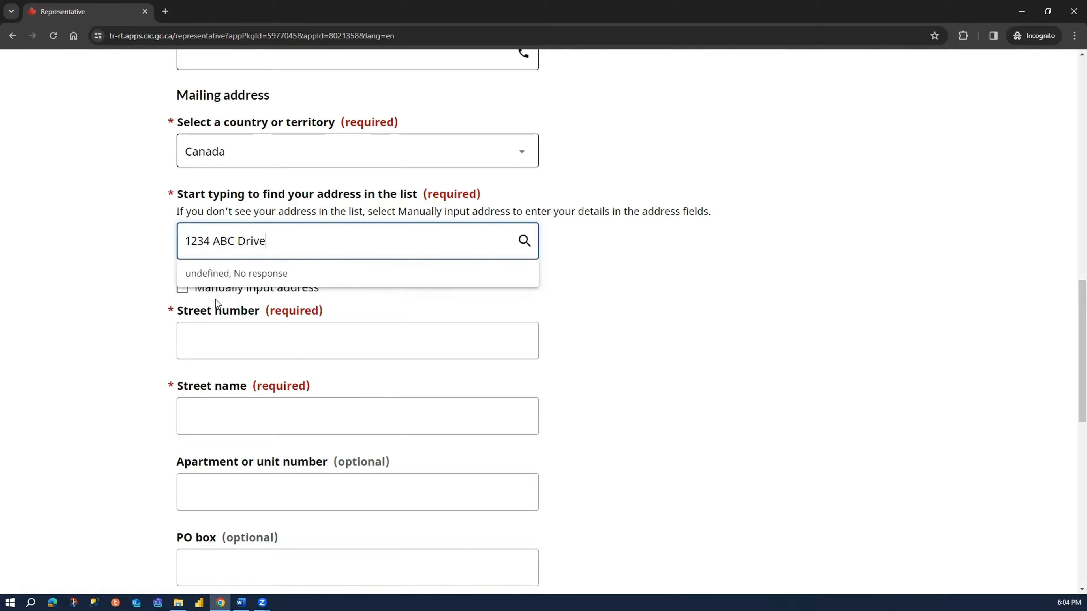
- Enable manual address input and enter the street number and street name of the representative's mailing address
click(176, 292)
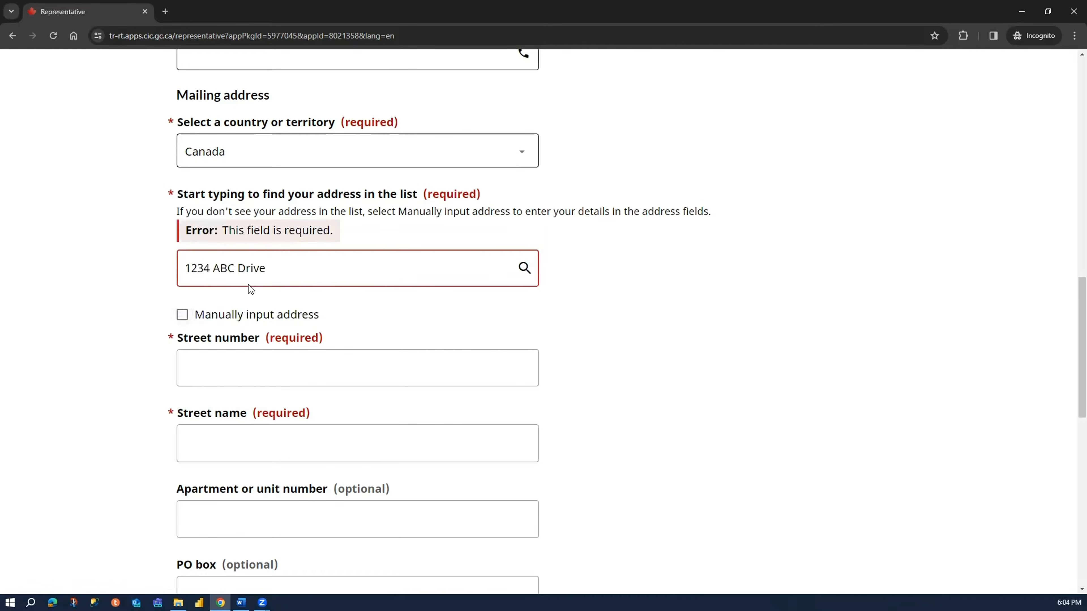
click(183, 316)
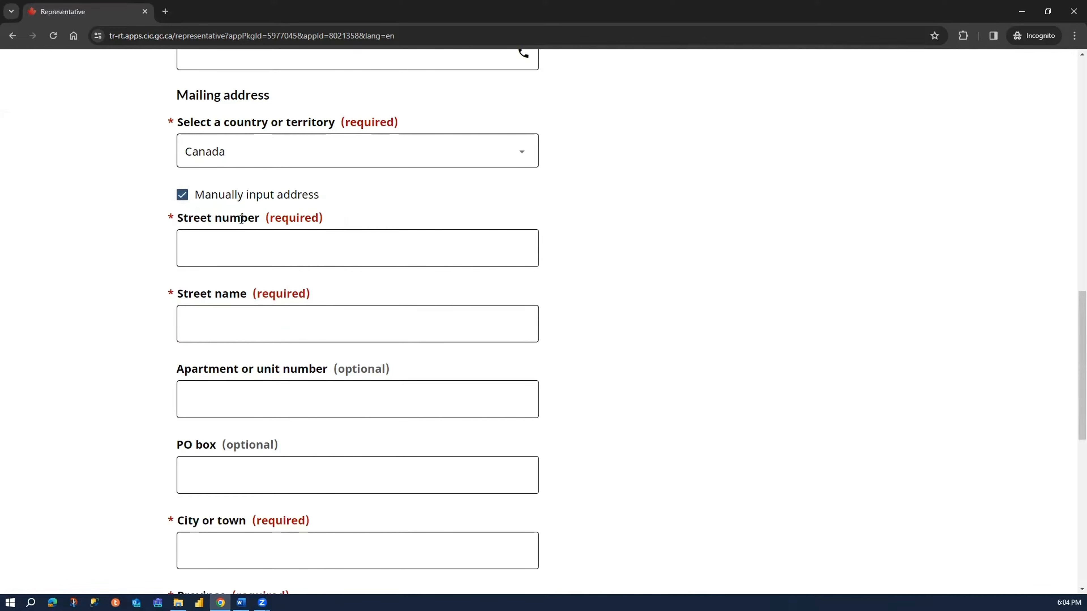
click(250, 242)
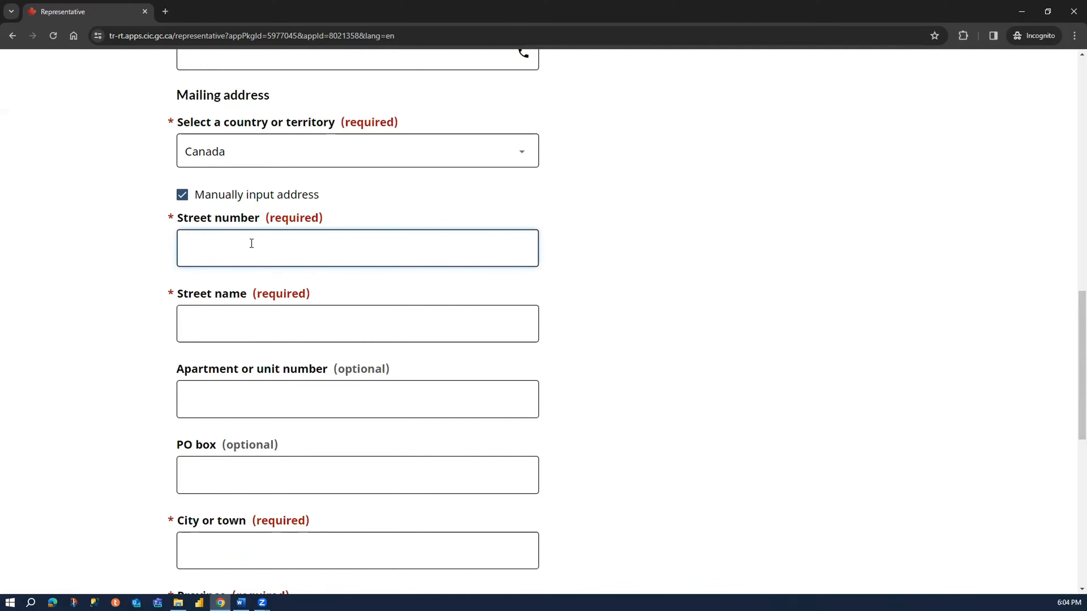
text(1234)
click(270, 315)
text(AB)
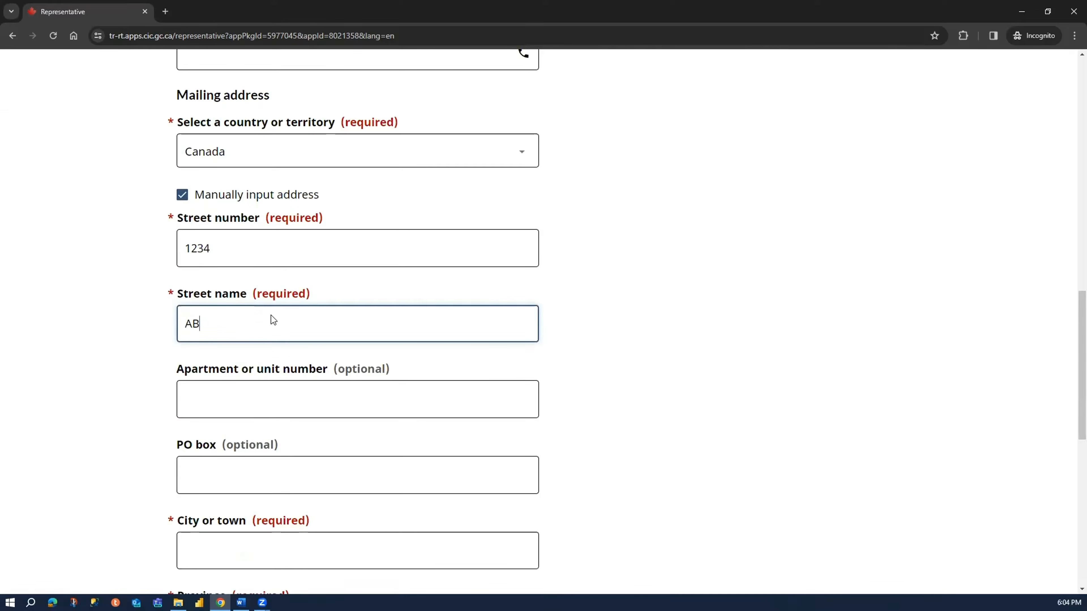
text(C Drivc)
key(BackSpace)
text(e)
- Set the mailing address city to Toronto and the province to Ontario, and enter the postal code
click(275, 488)
scroll(238, 439, down, 3)
click(238, 439)
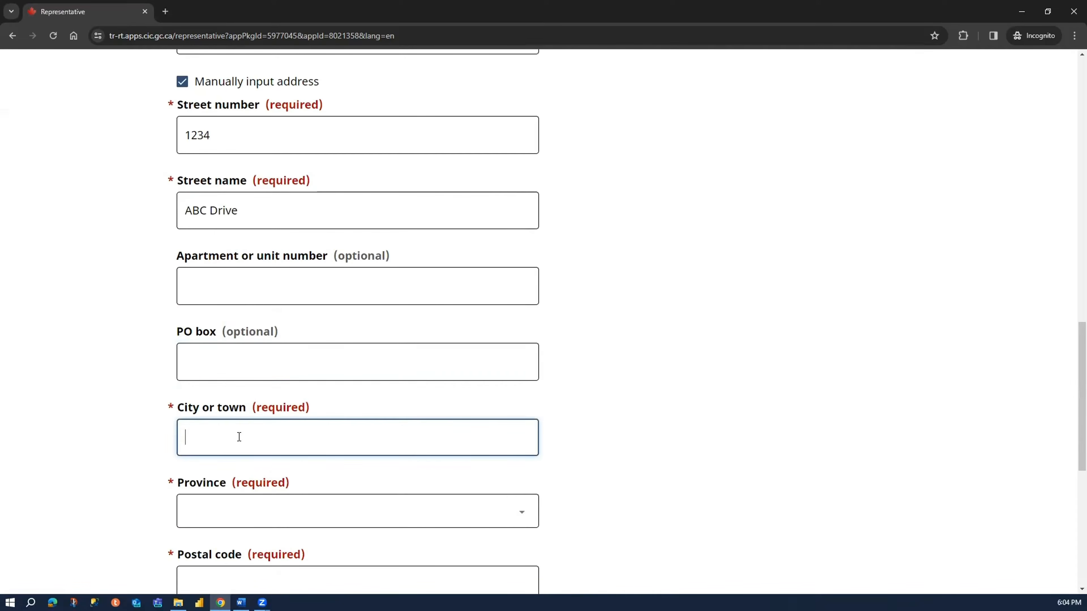
text(Toronto)
scroll(297, 365, down, 4)
click(304, 345)
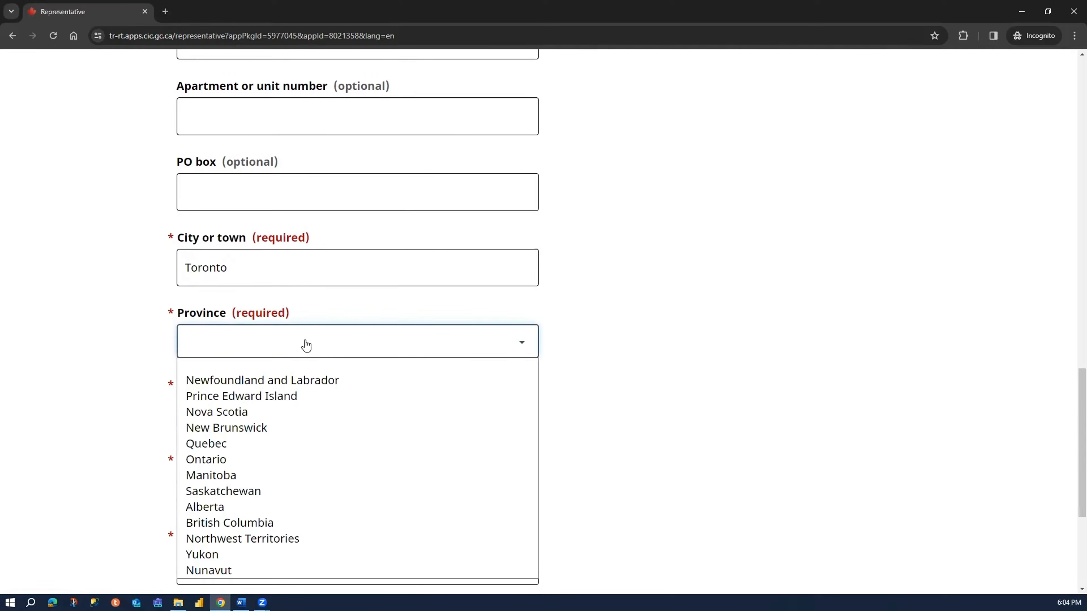
key(o)
key(Return)
click(327, 410)
text(A)
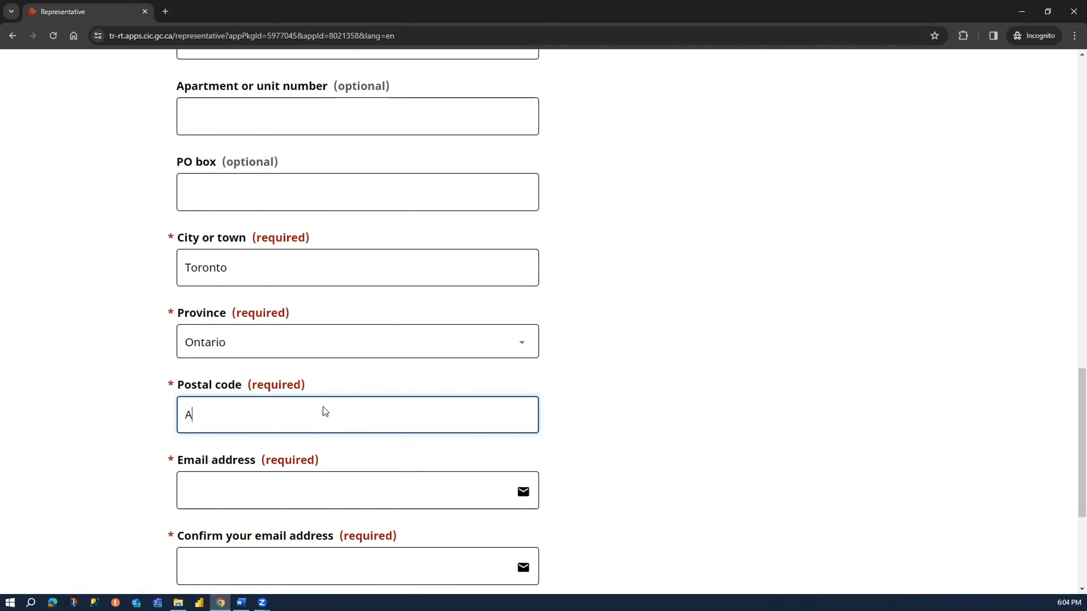
text(1A 1A1)
- Enter the representative's email address and repeat it in the confirmation field
scroll(327, 449, down, 1)
click(337, 428)
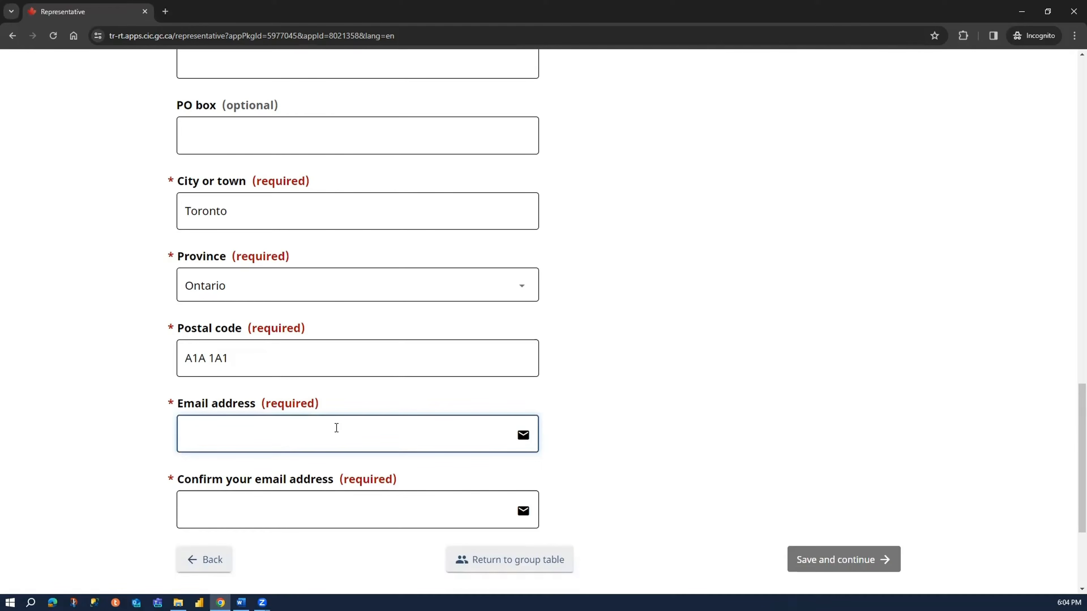
key(Tab)
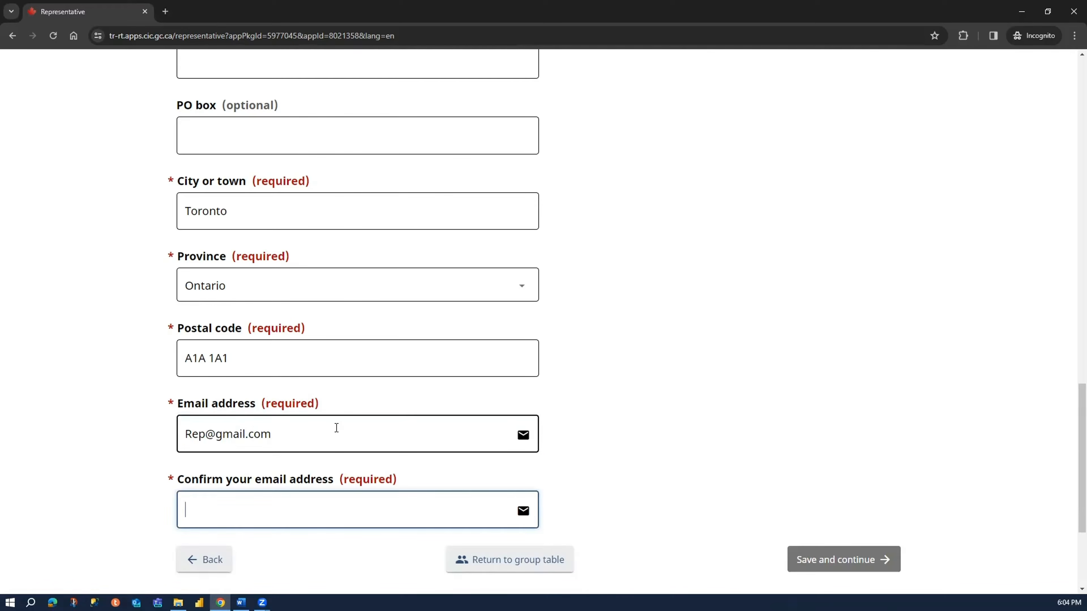
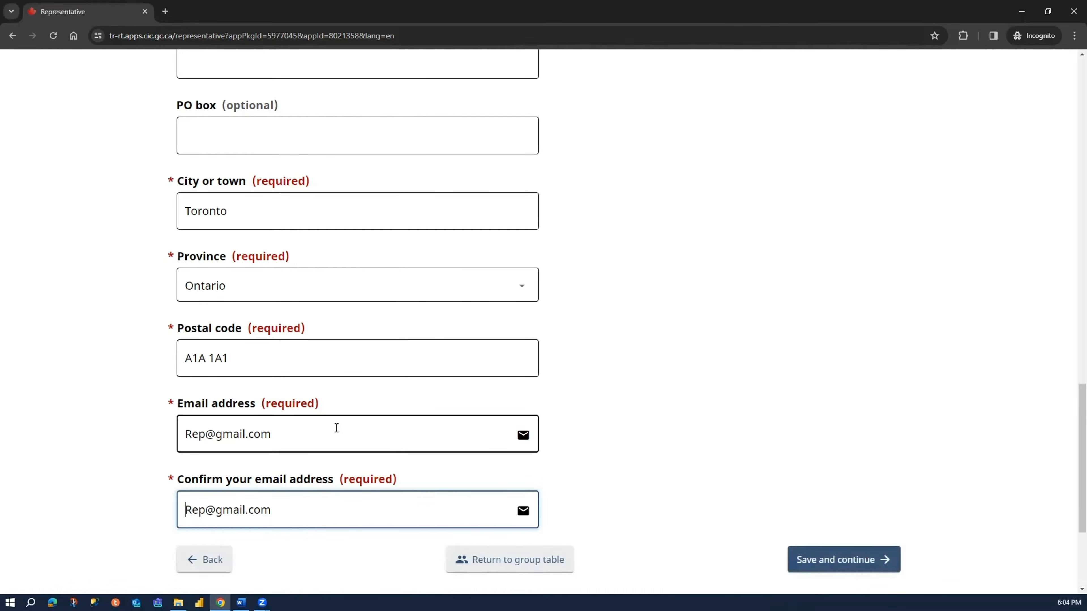
- Change the first letter of the representative's email address to lowercase in both the email and confirmation fields
key(Delete)
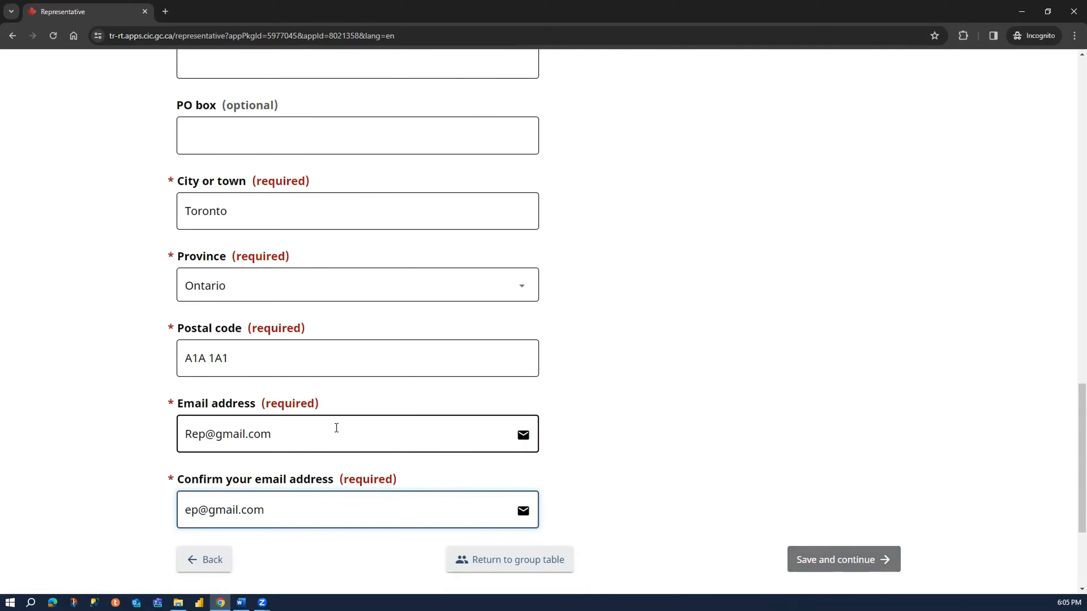
text(r)
click(193, 434)
key(Delete)
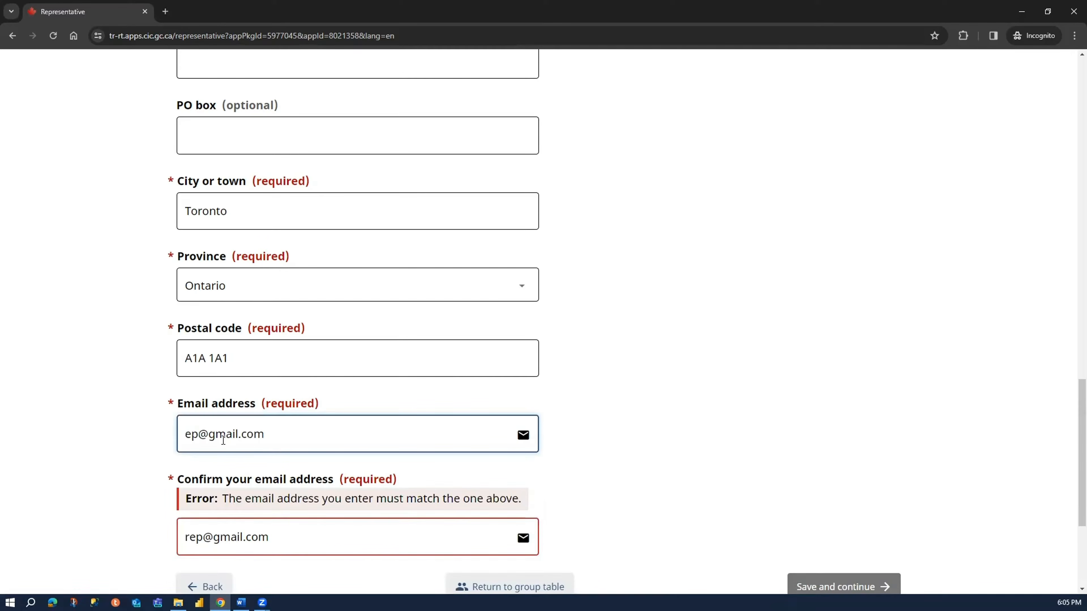
text(r)
click(303, 533)
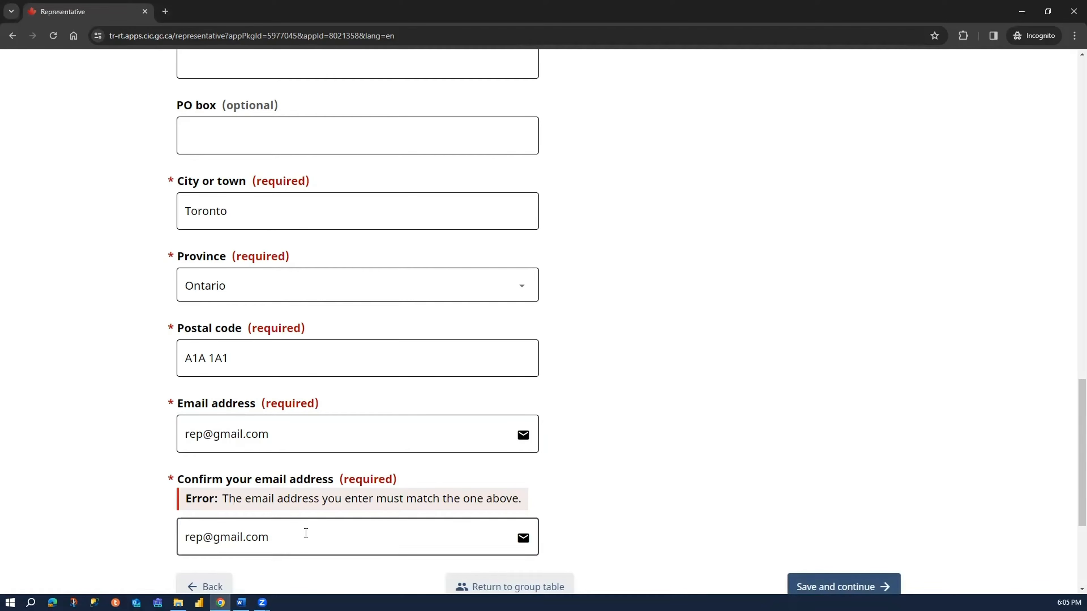
key(BackSpace)
text(m)
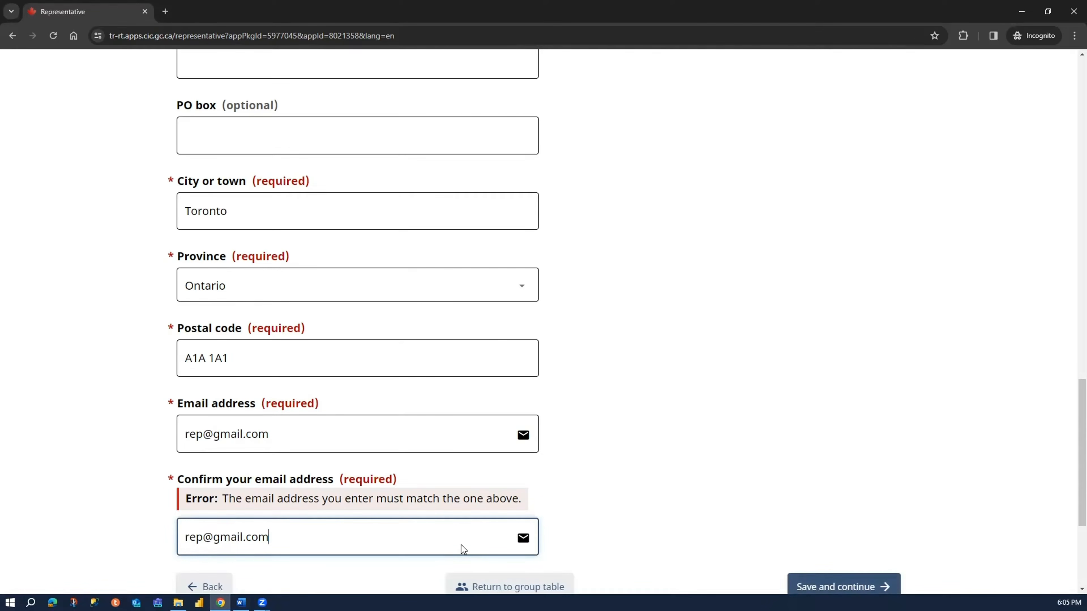
click(138, 427)
- Save the representative's information and continue to the applicant's travel document information
scroll(140, 411, down, 5)
click(821, 379)
scroll(666, 284, up, 10)
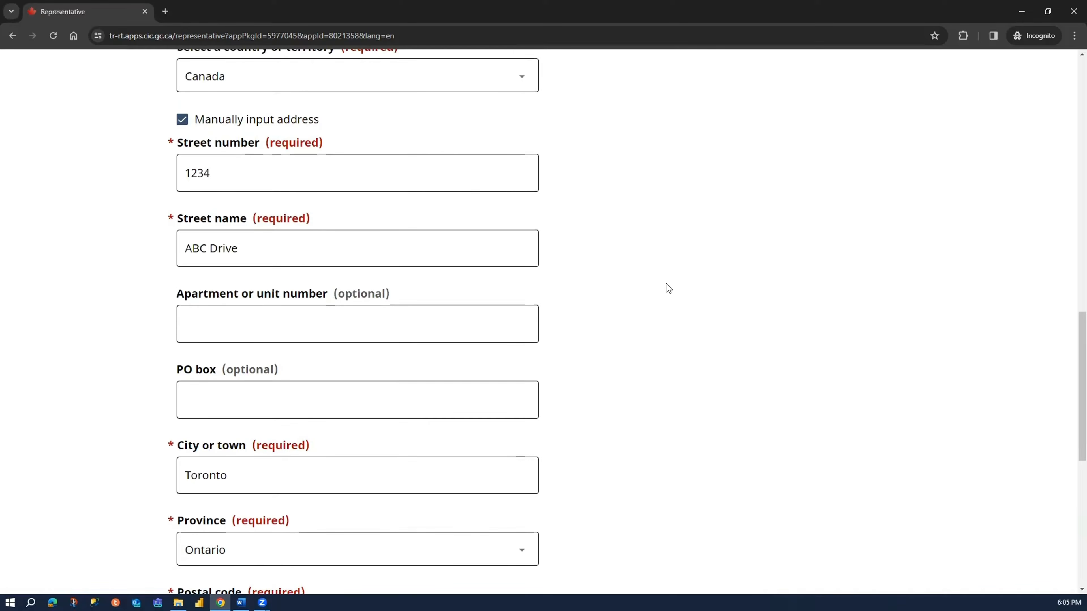
scroll(822, 408, down, 10)
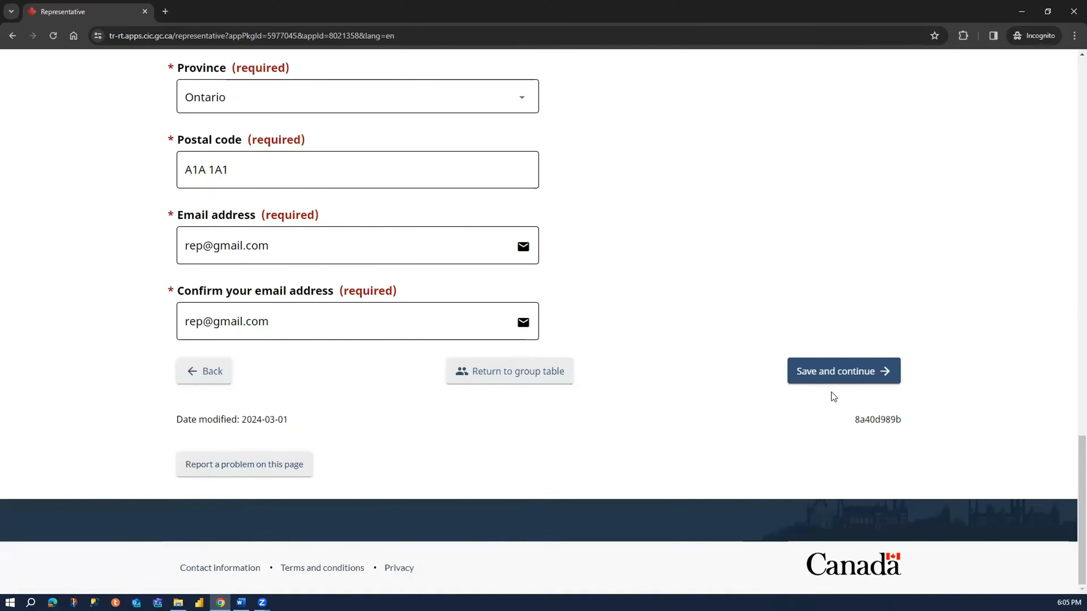
click(849, 364)
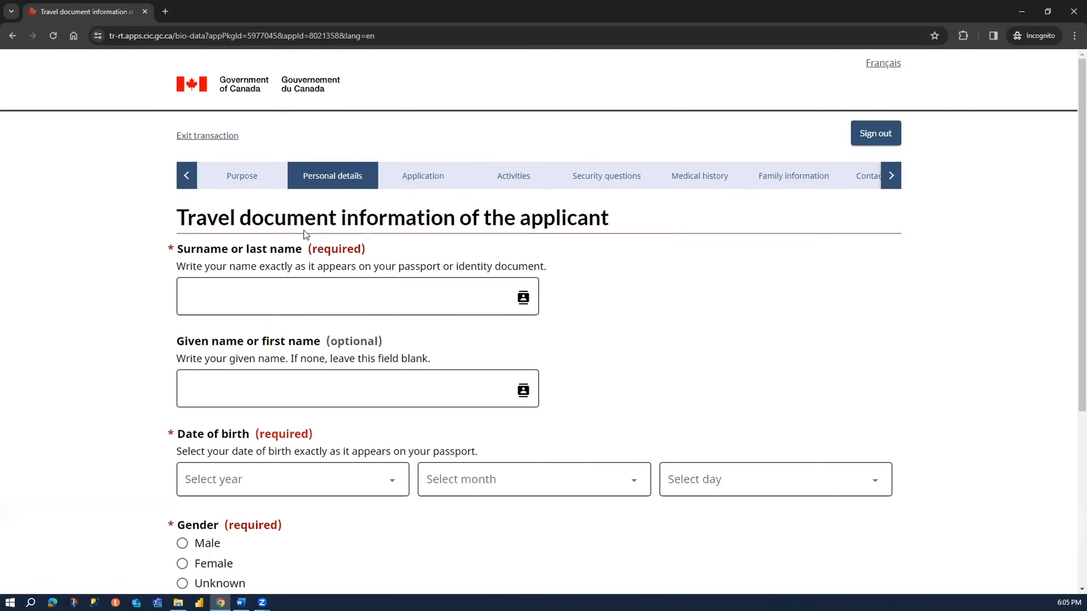
- Enter the applicant's surname and given name in the travel document information
drag(187, 217, 356, 212)
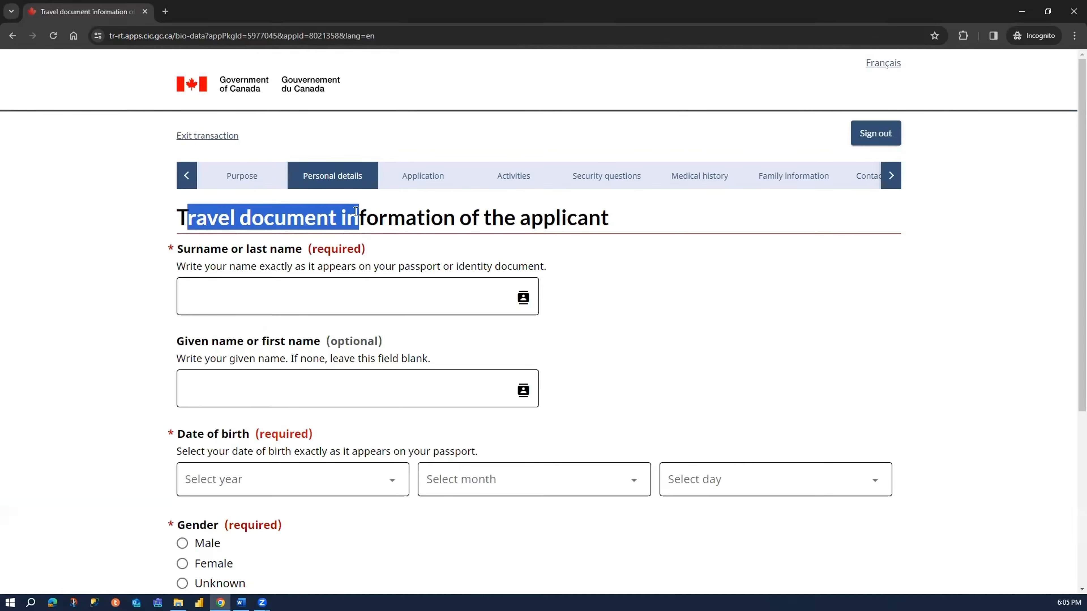
click(306, 292)
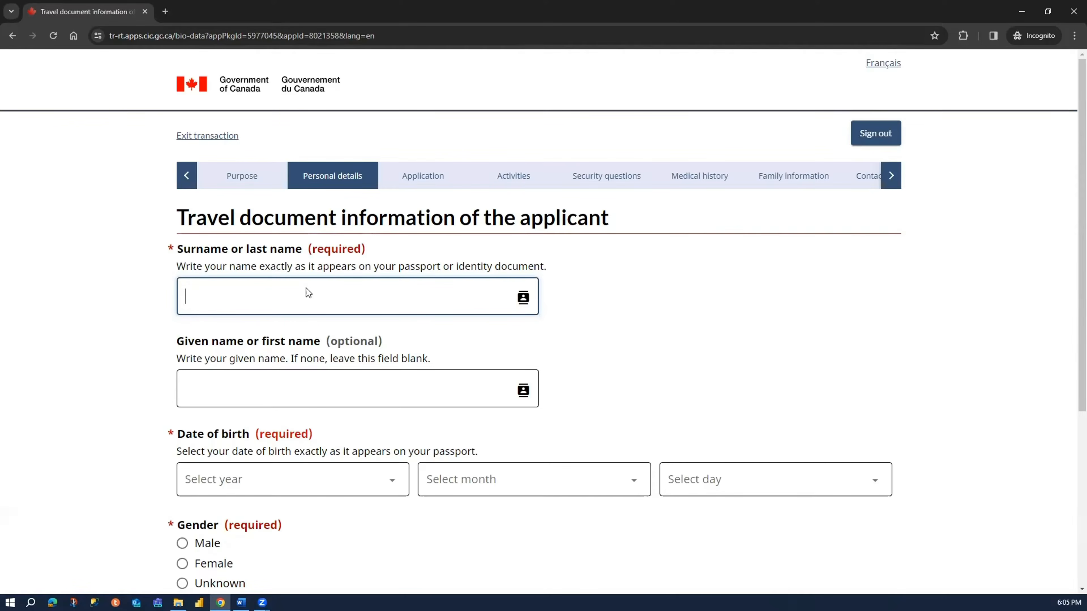
text(Gupta)
click(307, 389)
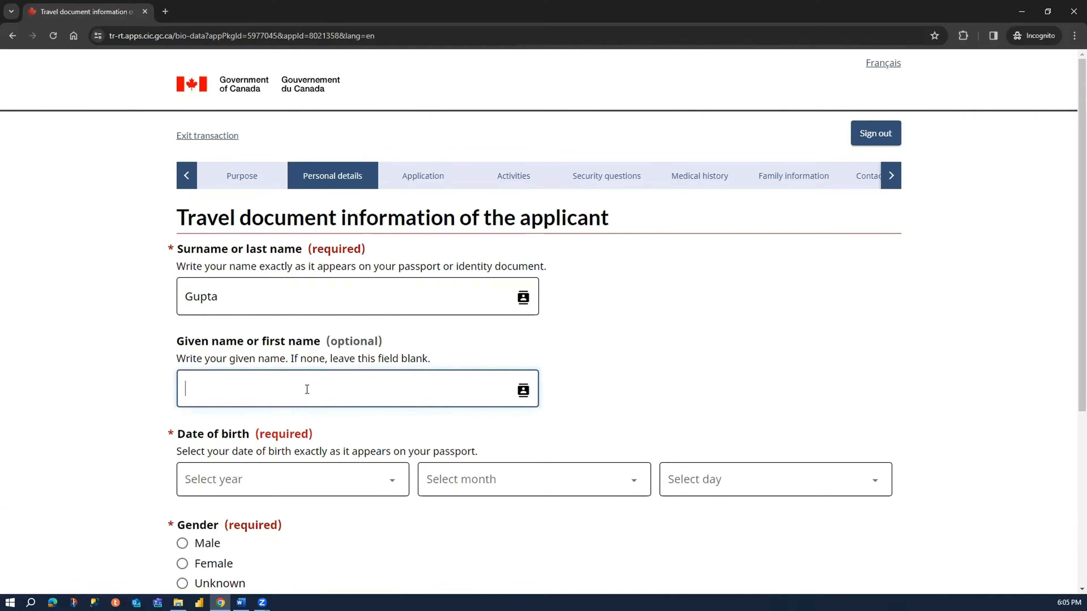
text(SK)
double_click(107, 427)
- Select a birth year for the applicant in the date of birth
scroll(125, 411, down, 2)
click(238, 369)
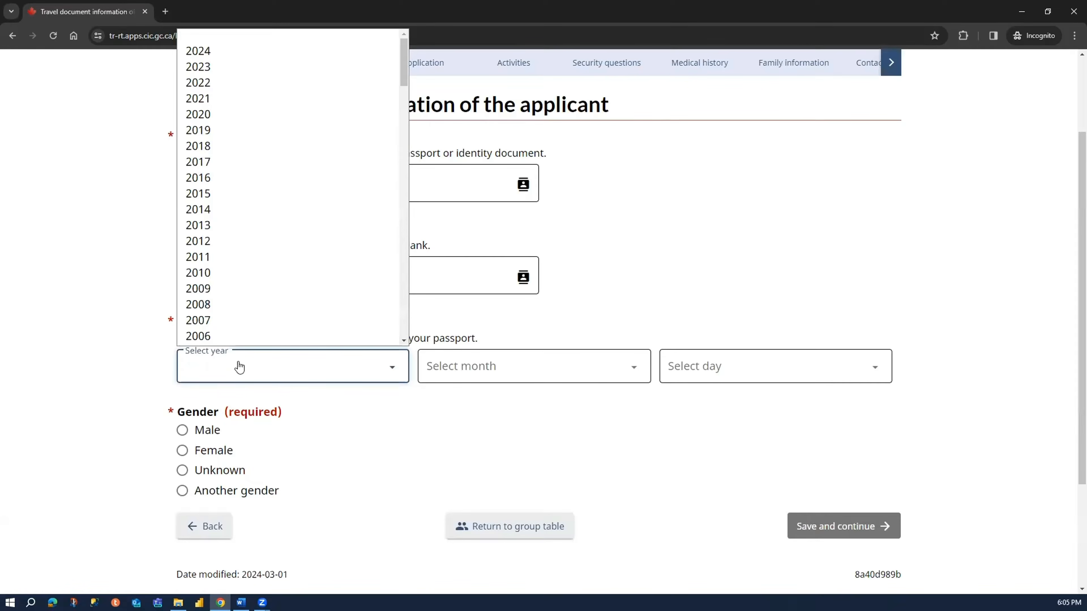
scroll(280, 149, down, 10)
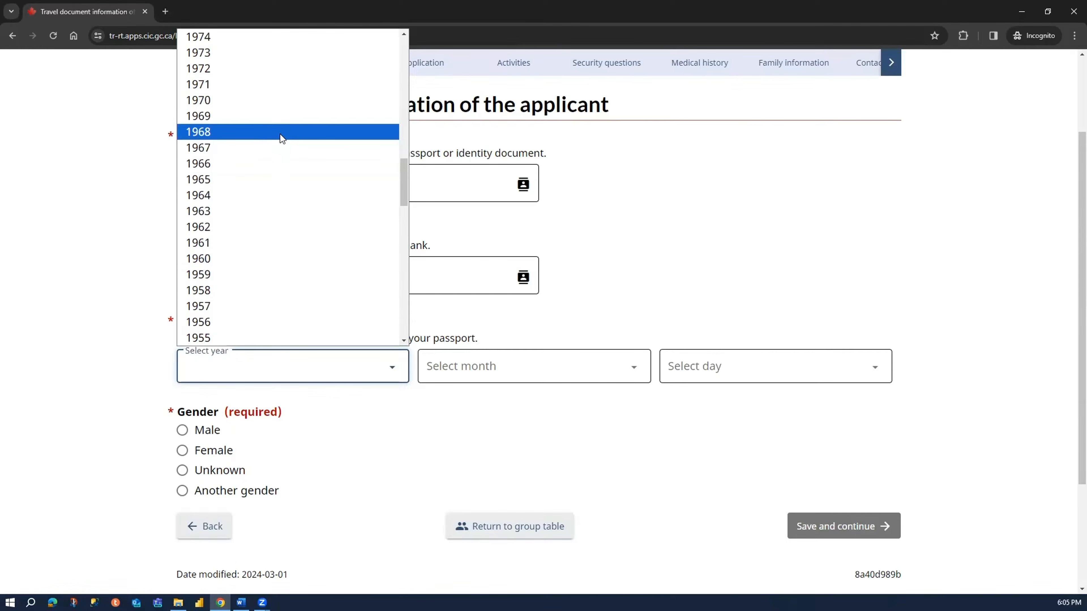
scroll(299, 77, up, 2)
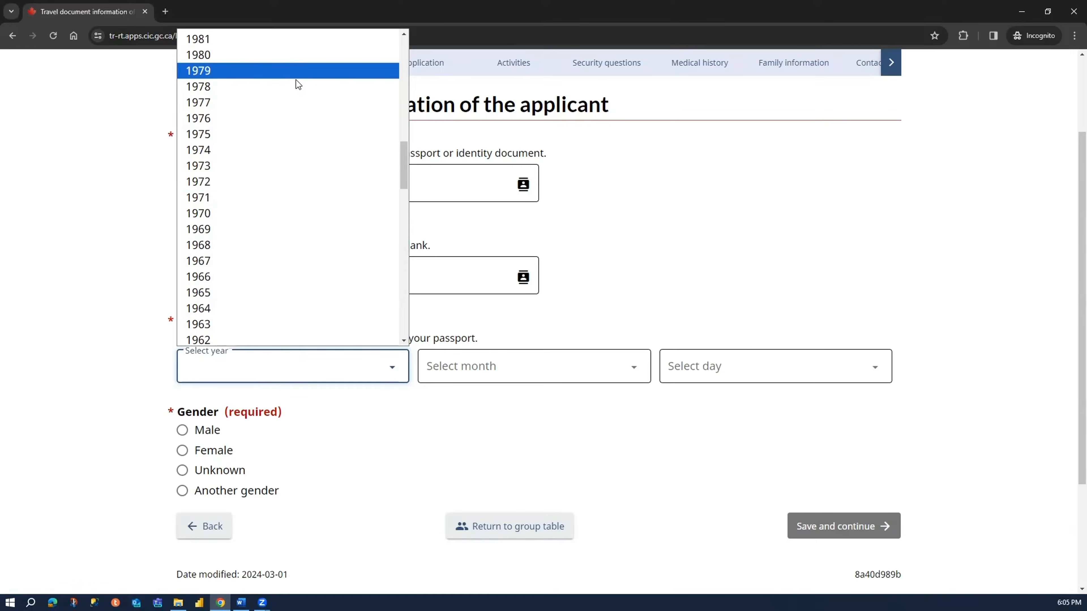
click(284, 203)
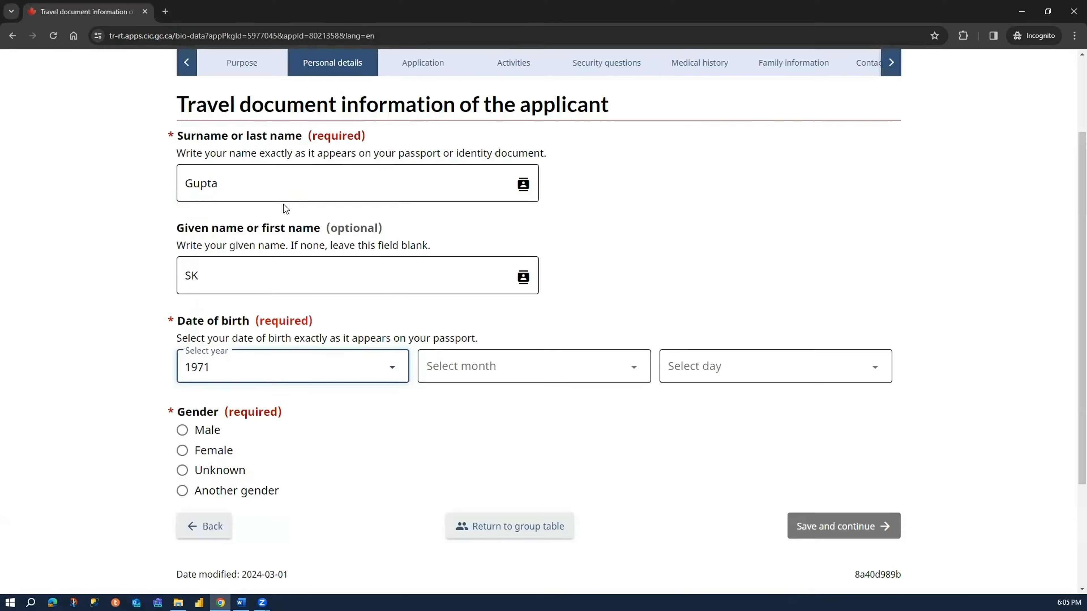
- Correct the applicant's birth year and select the month and day of birth
click(291, 366)
scroll(274, 300, down, 5)
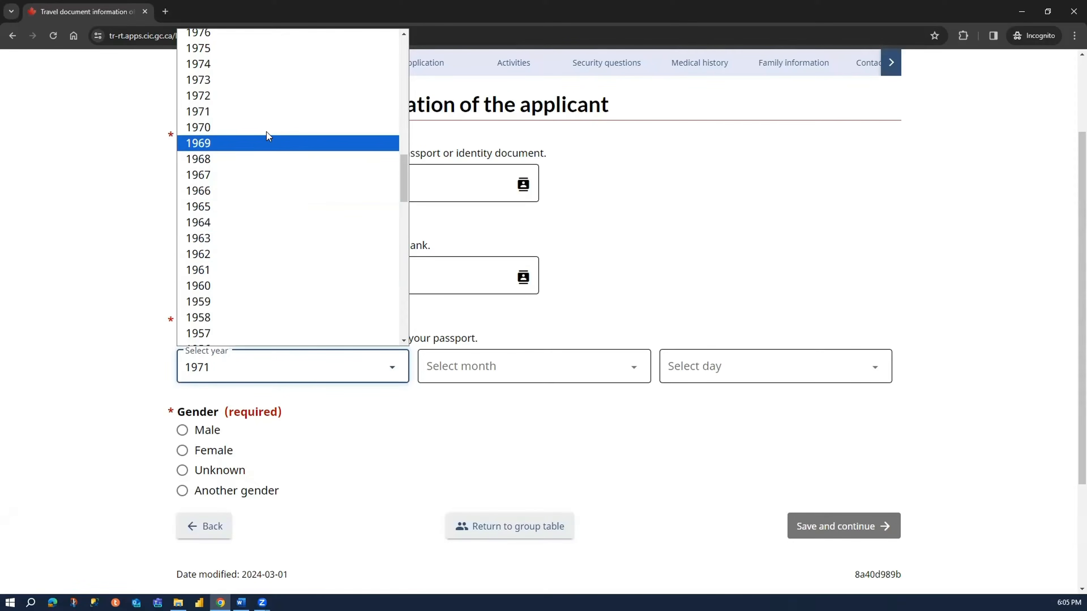
click(267, 129)
click(441, 364)
click(458, 169)
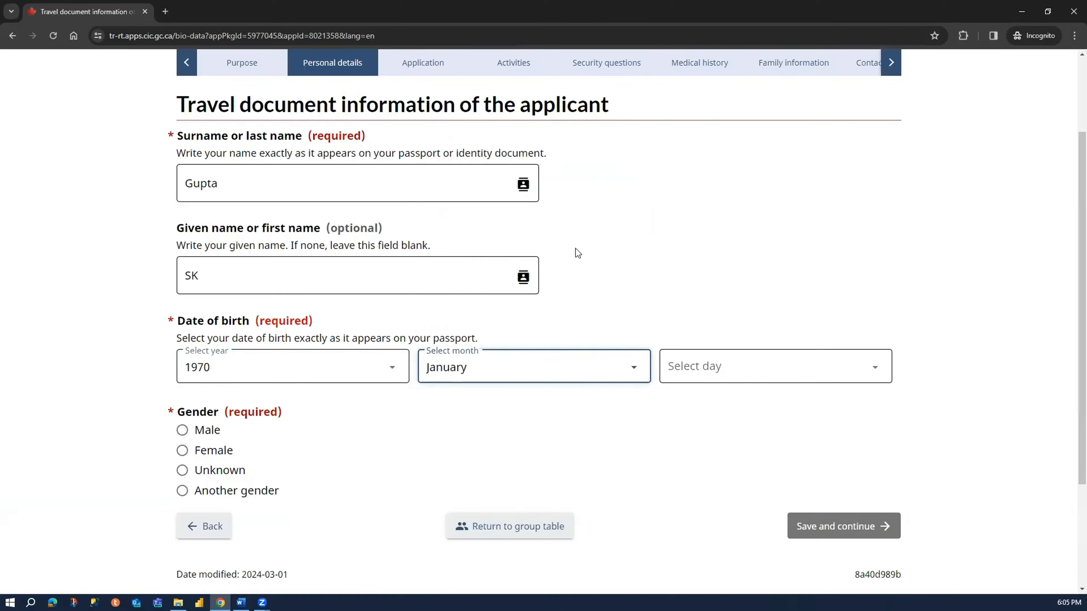
click(719, 367)
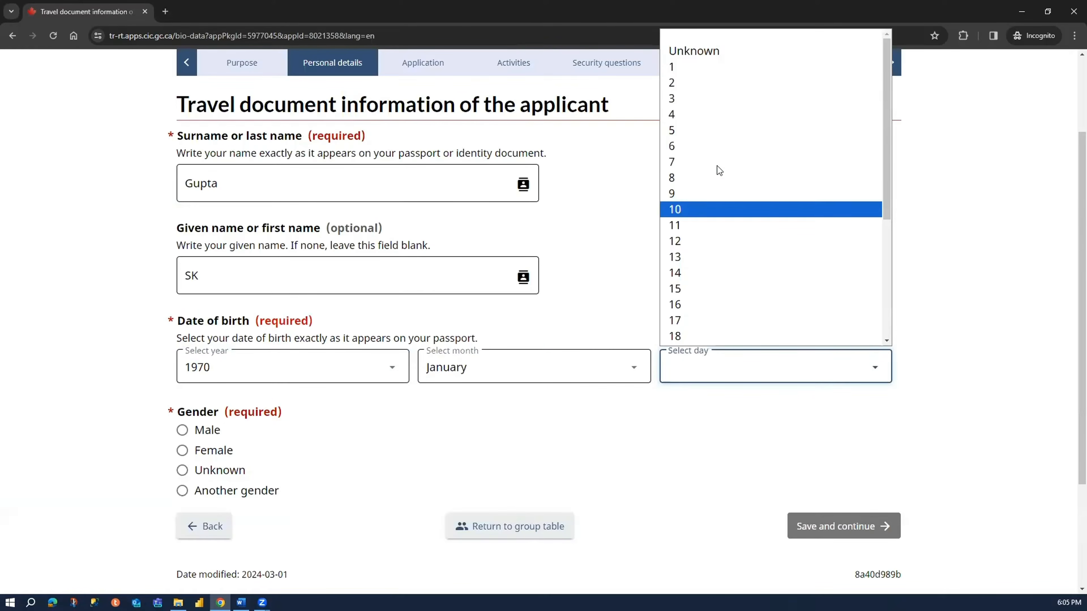
click(718, 76)
click(554, 368)
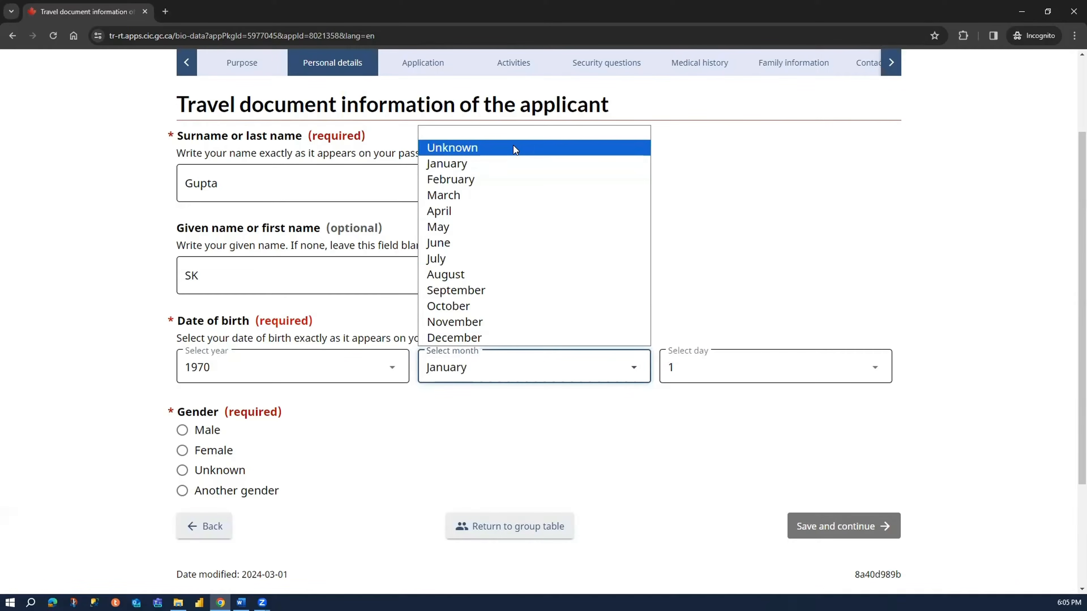
click(727, 367)
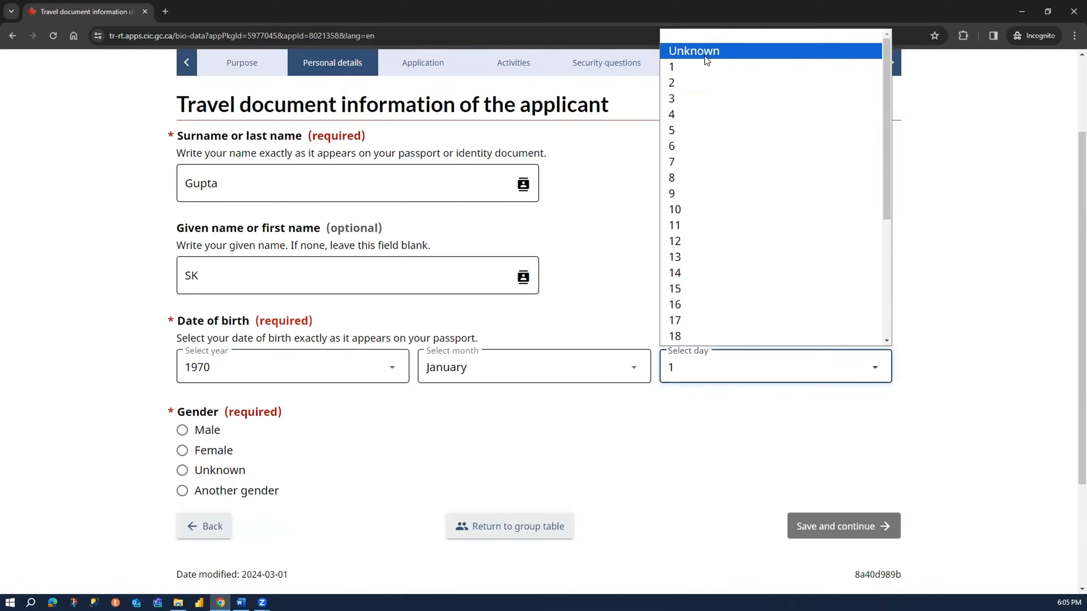
key(1)
key(1)
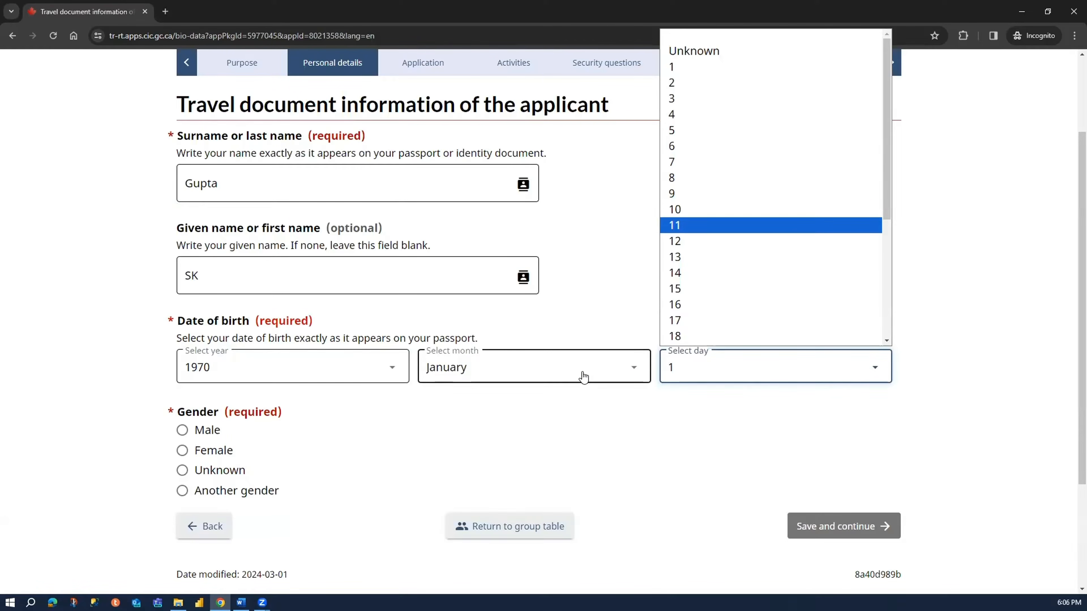
click(388, 381)
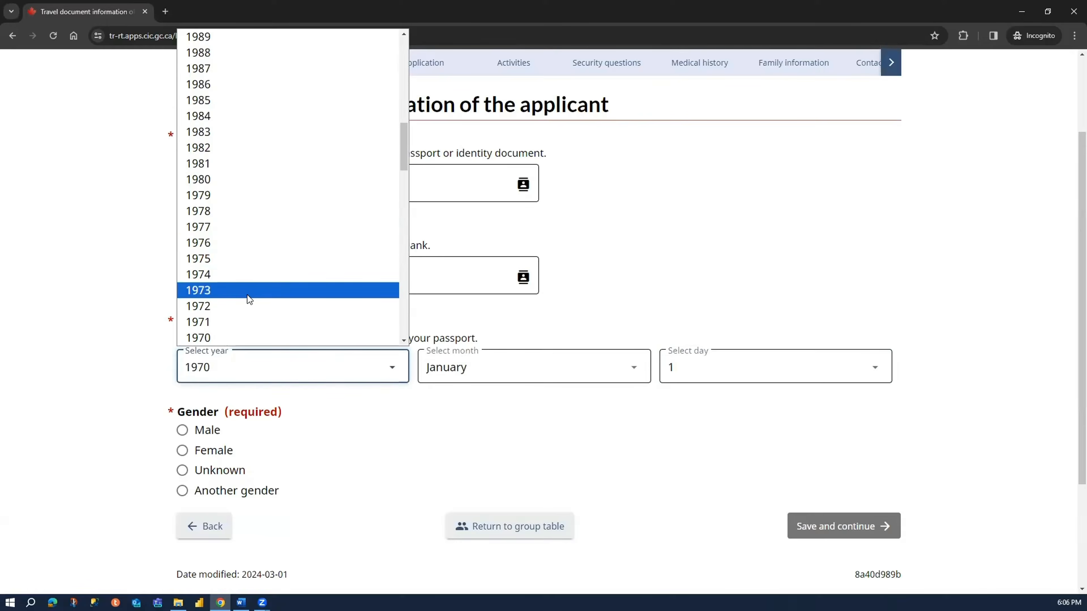
click(96, 363)
- Set the applicant's gender to Male, then save and continue to the travel document details
scroll(95, 364, down, 3)
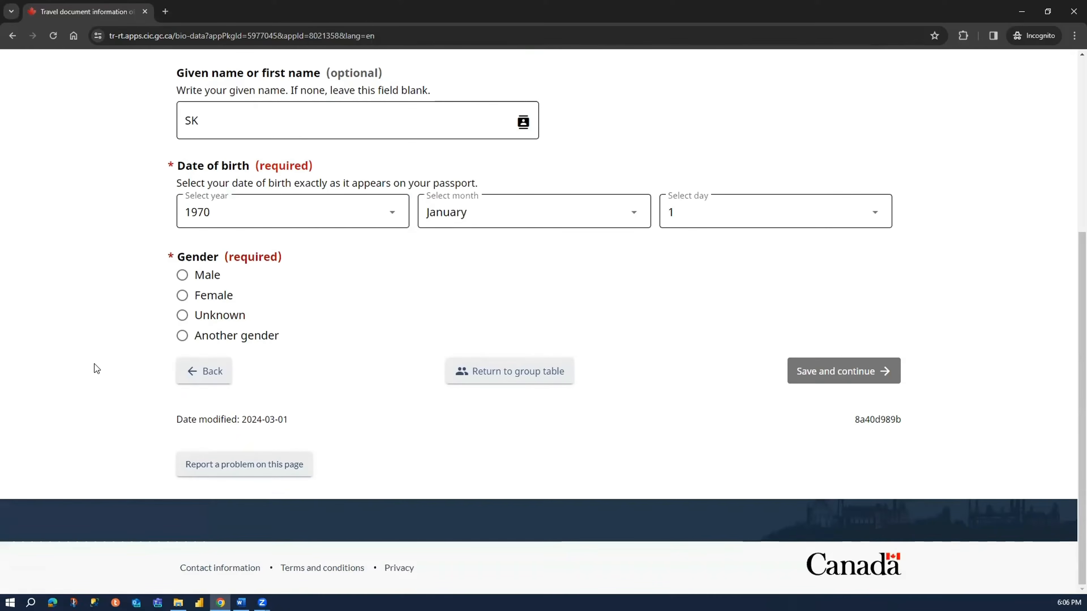
click(207, 283)
click(866, 381)
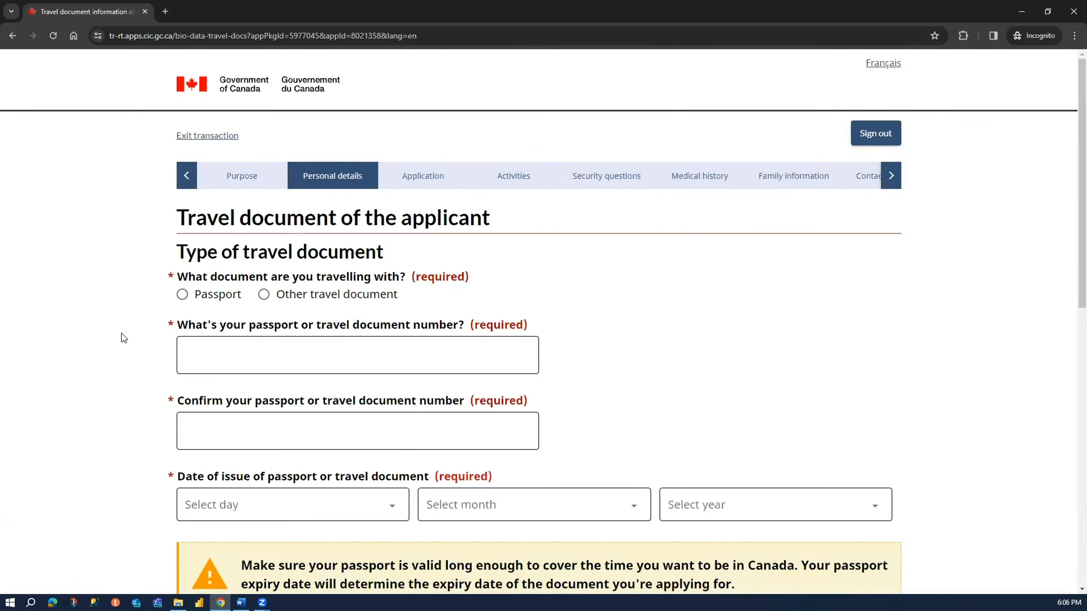
- Choose Passport as the travel document and Regular as the kind of passport
drag(173, 246, 400, 251)
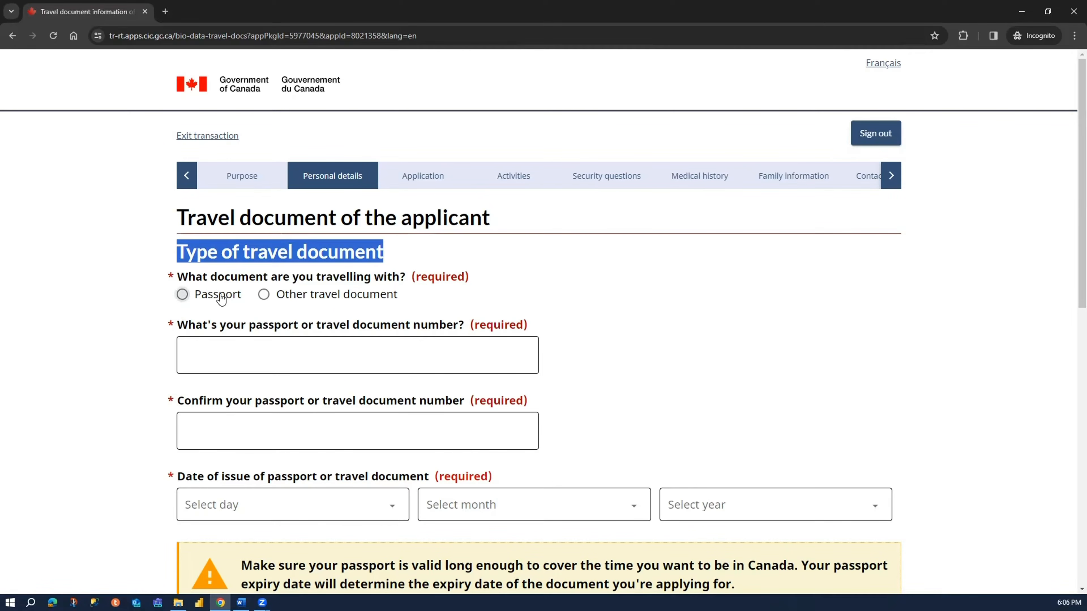
click(182, 295)
click(203, 345)
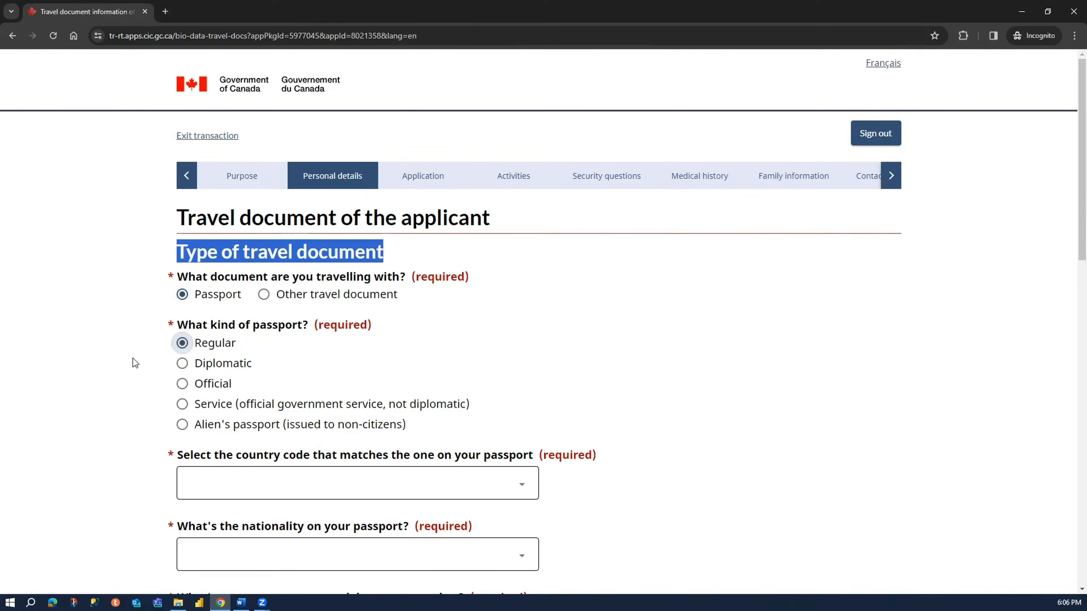
- Set the passport's country code to IND (India) and its nationality to India
scroll(137, 351, down, 5)
click(228, 213)
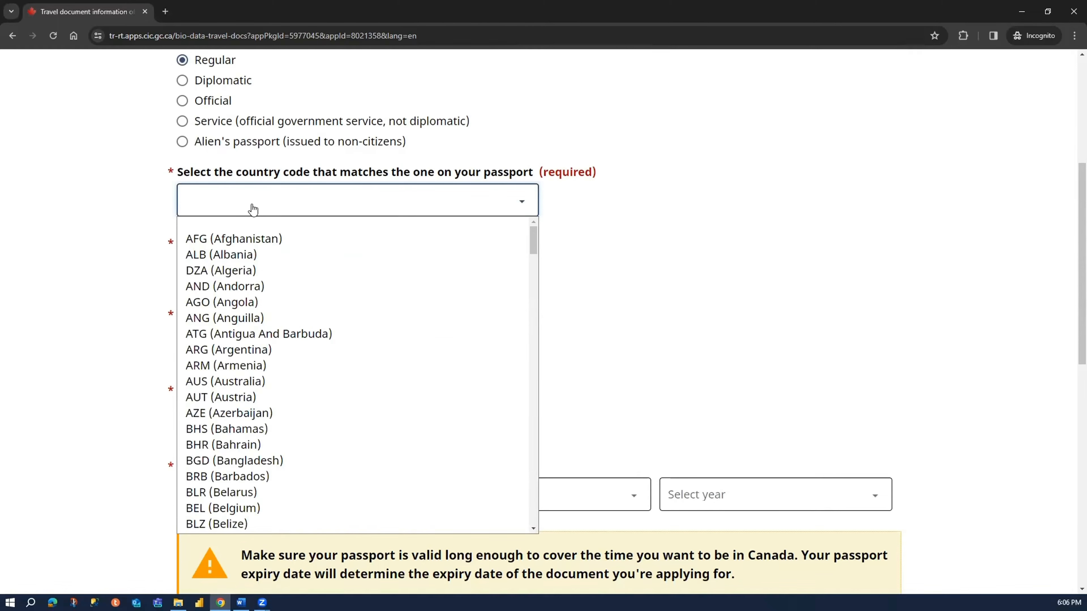
key(c)
key(i)
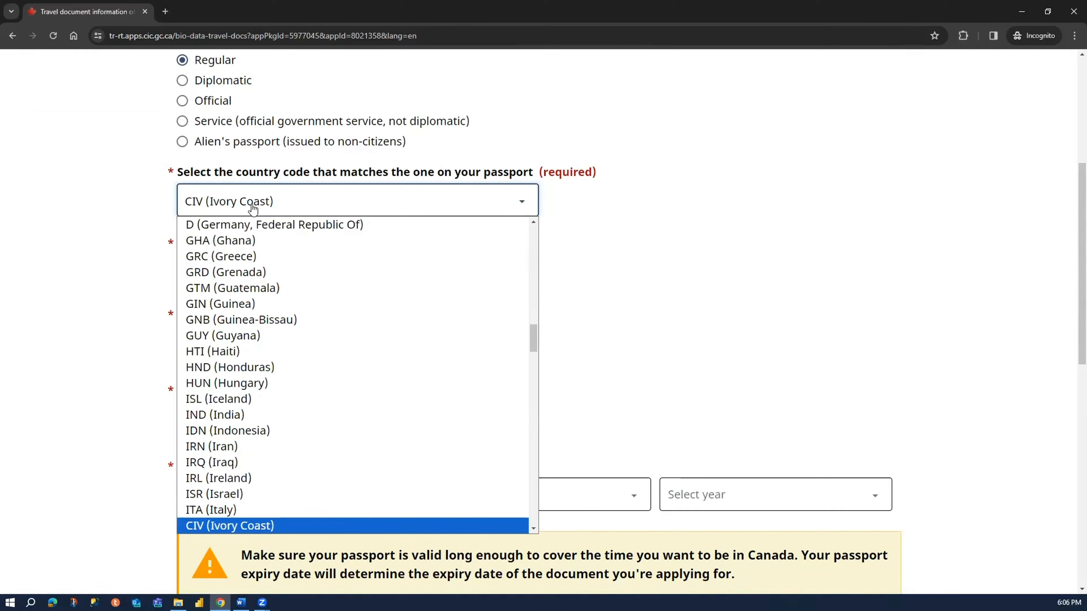
key(i)
key(n)
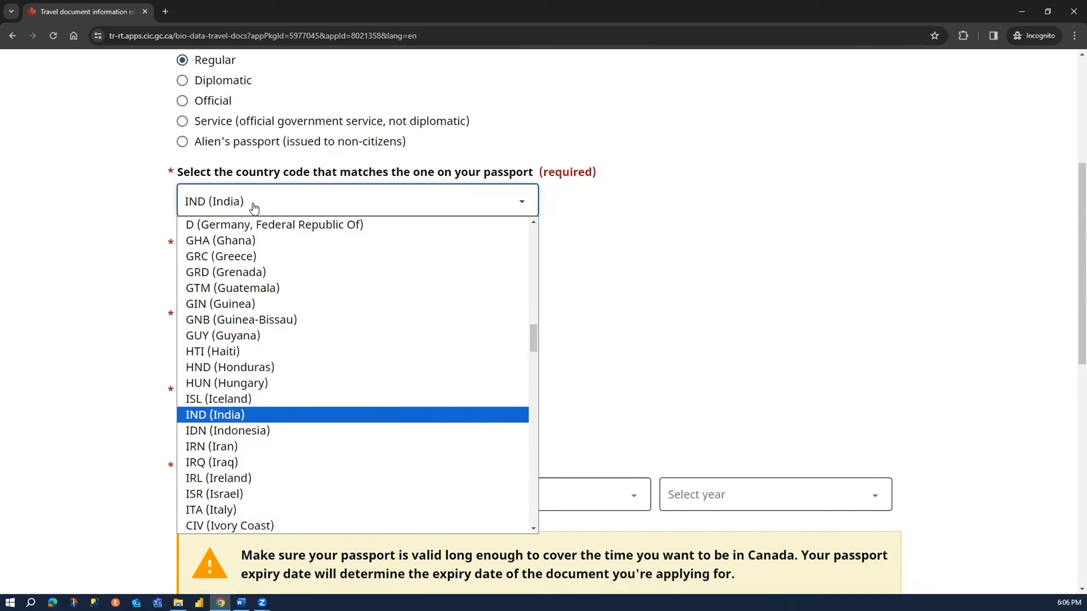
key(Return)
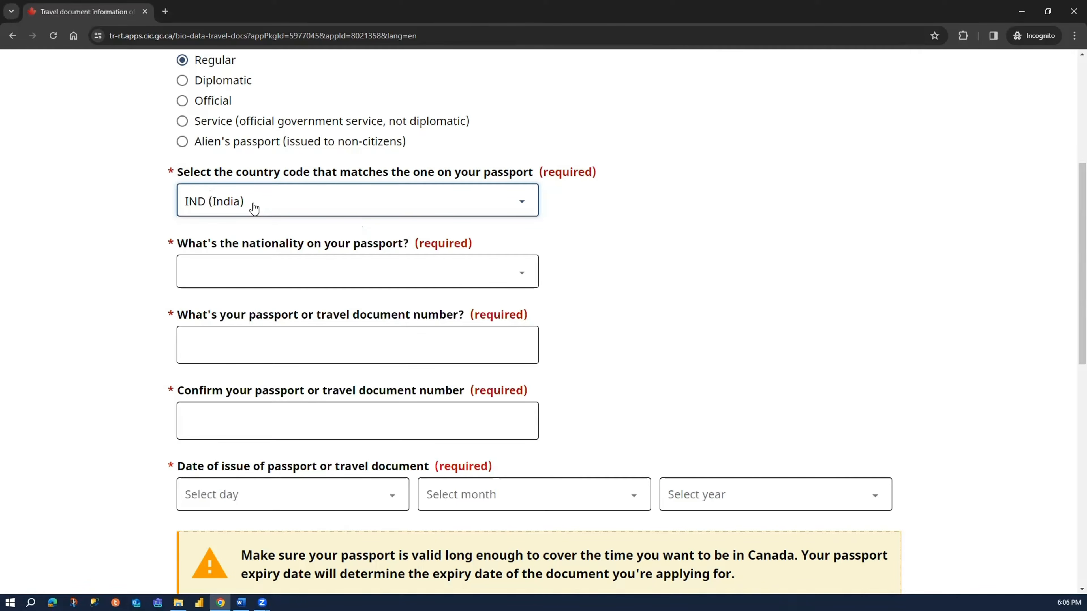
click(231, 271)
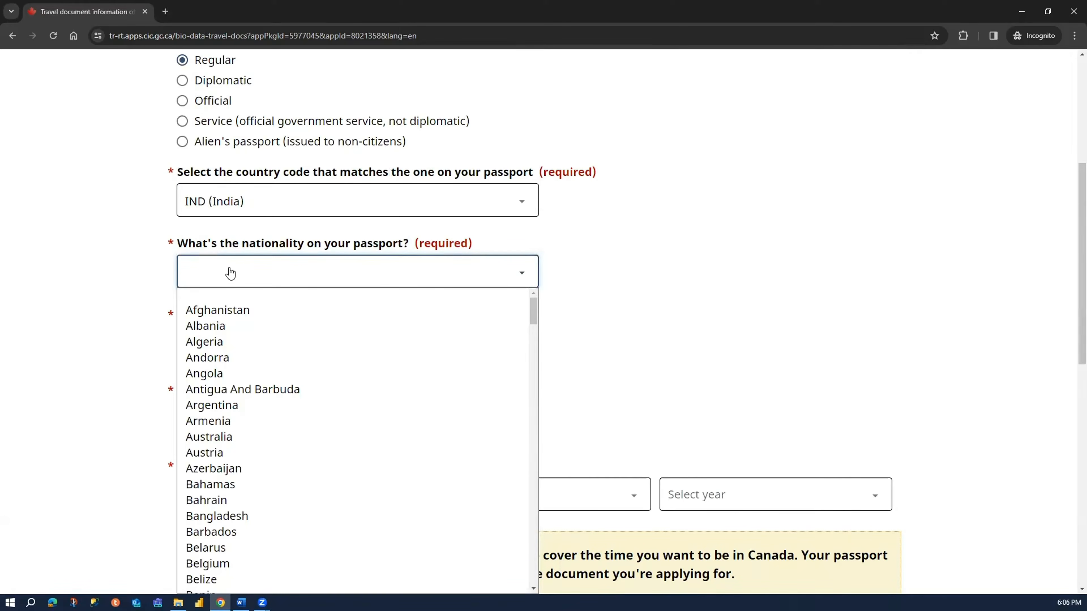
text(india)
key(Return)
- Enter the applicant's passport number and repeat it in the confirmation field
click(229, 348)
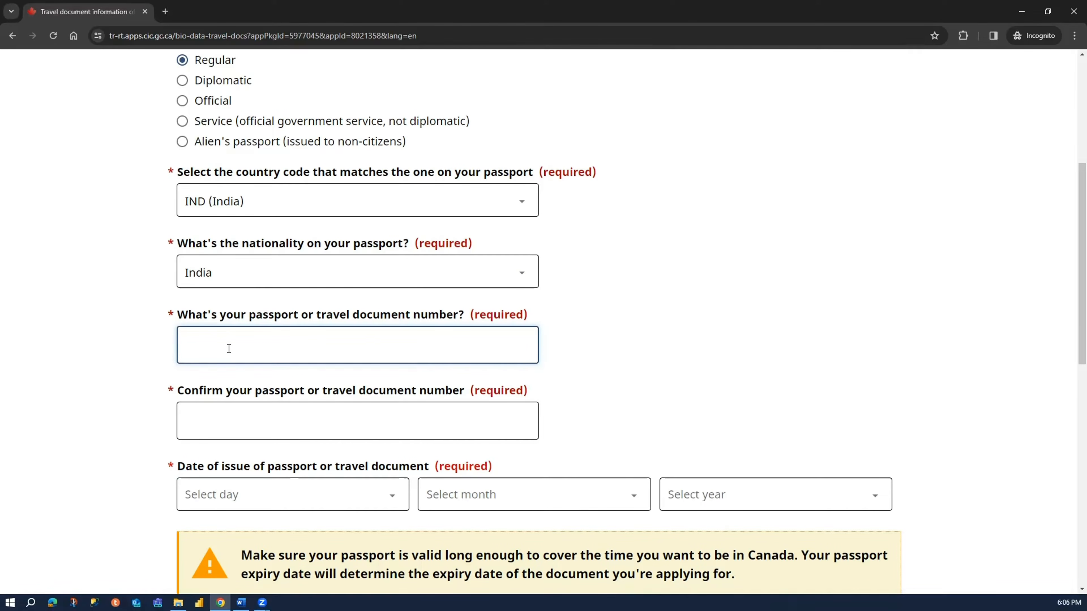
text(ABC123456)
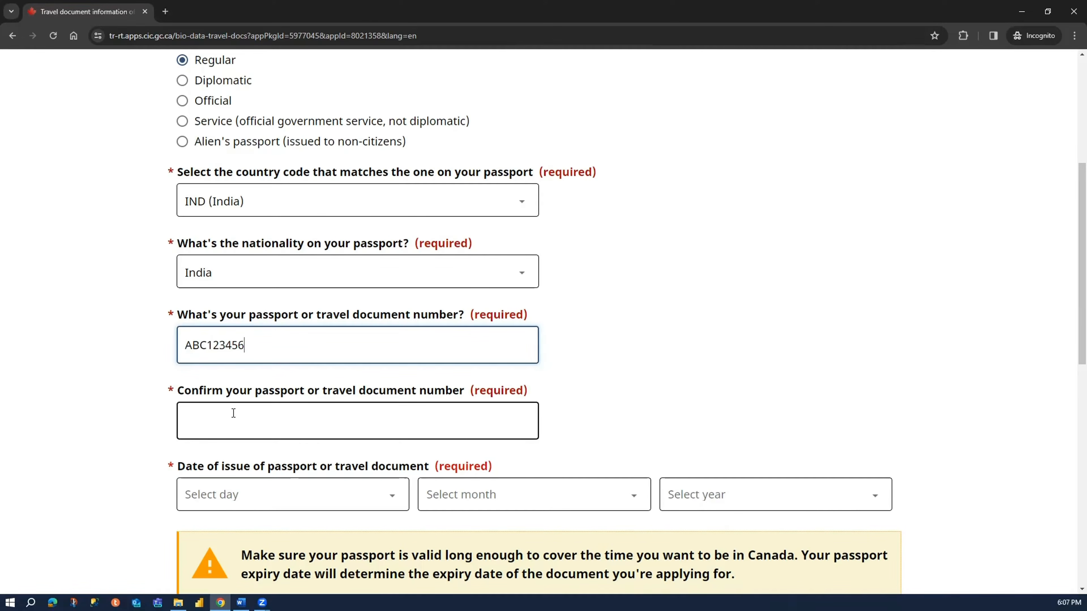
click(234, 421)
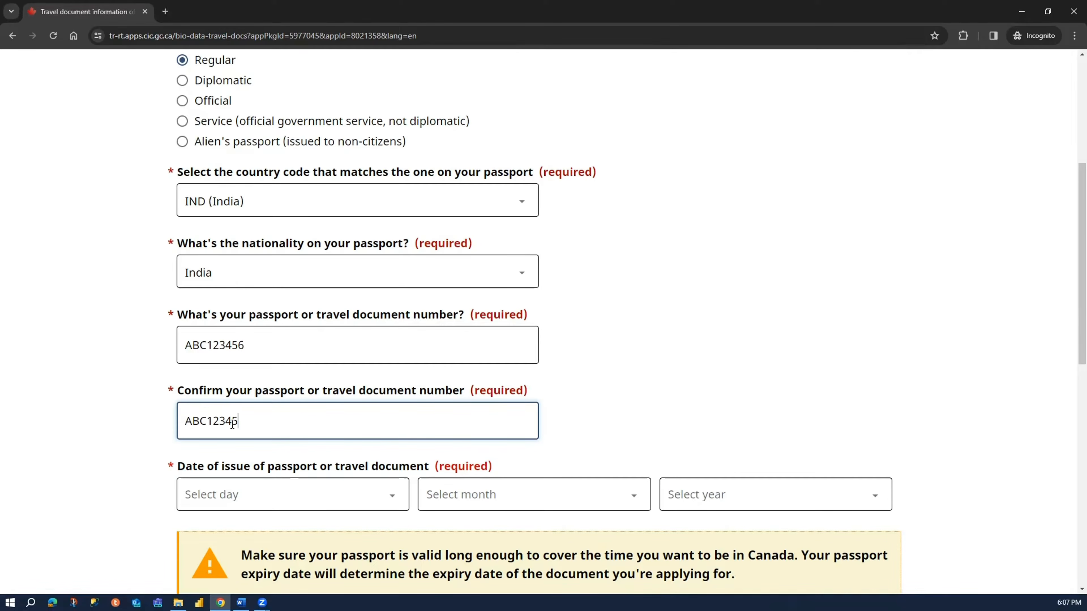
text(ABC123456)
- Set the passport's date of issue to 1 January 2020
scroll(112, 438, down, 4)
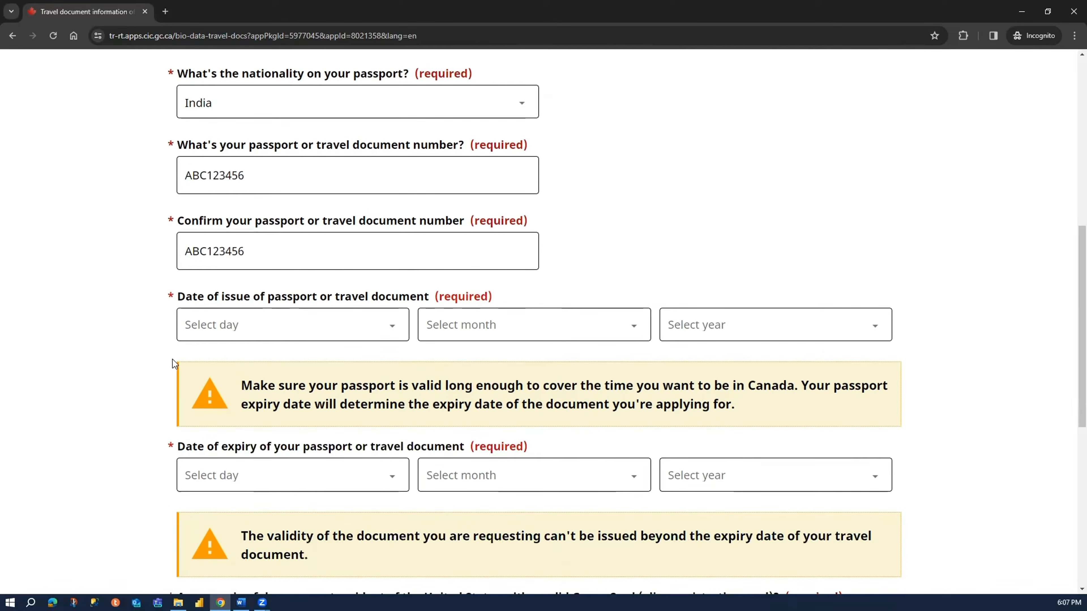
click(244, 317)
click(261, 18)
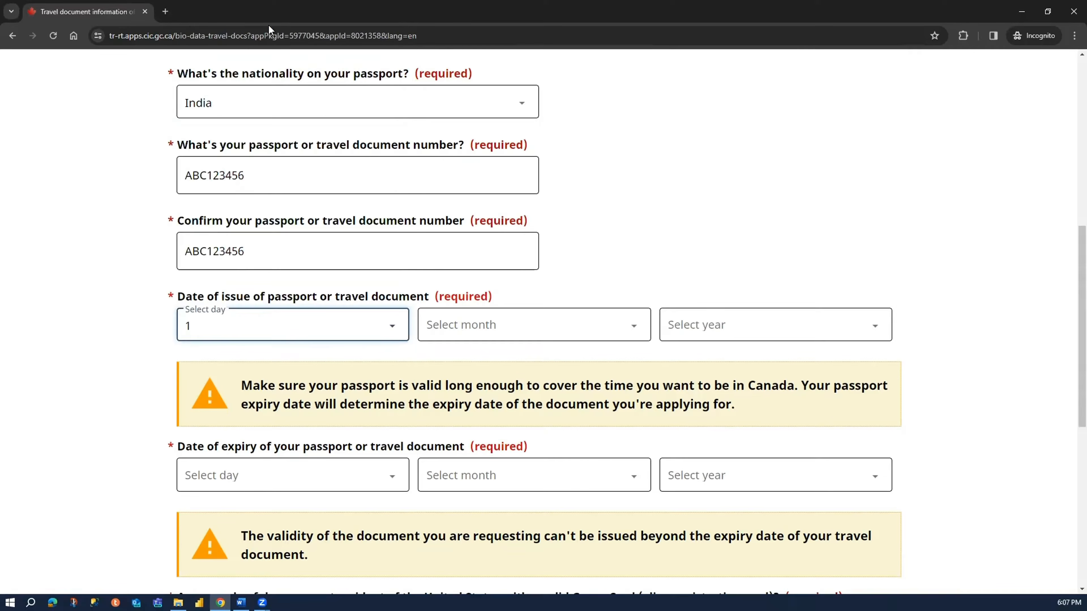
click(536, 329)
click(486, 363)
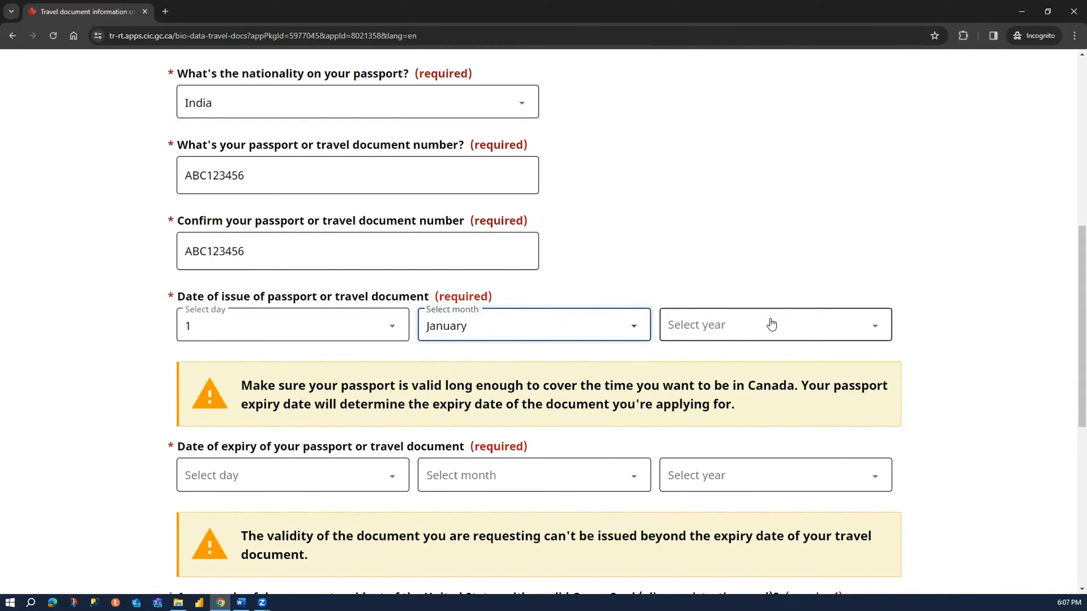
click(769, 324)
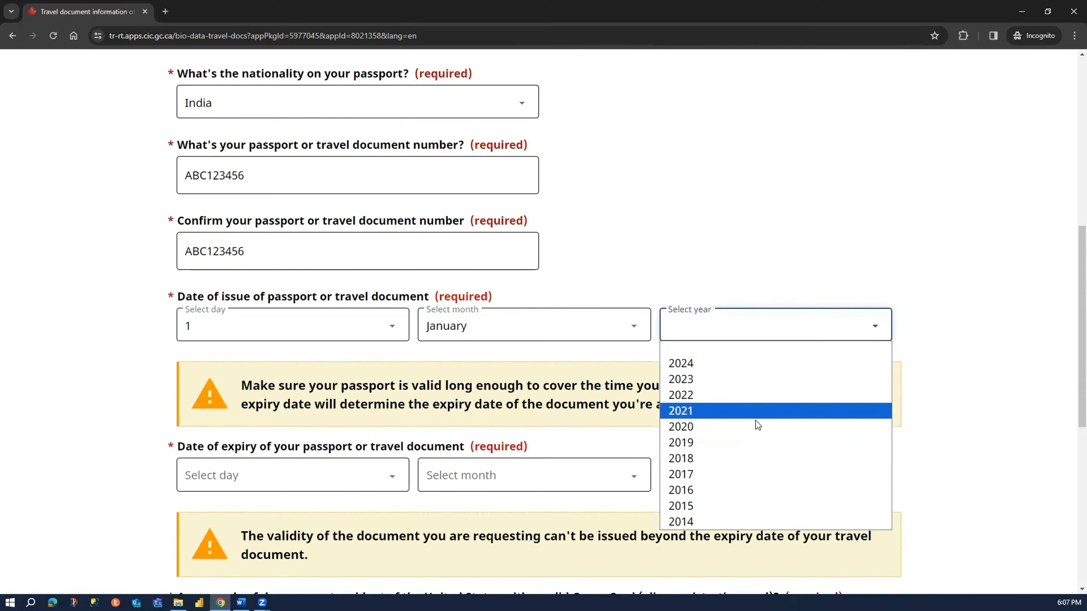
click(756, 421)
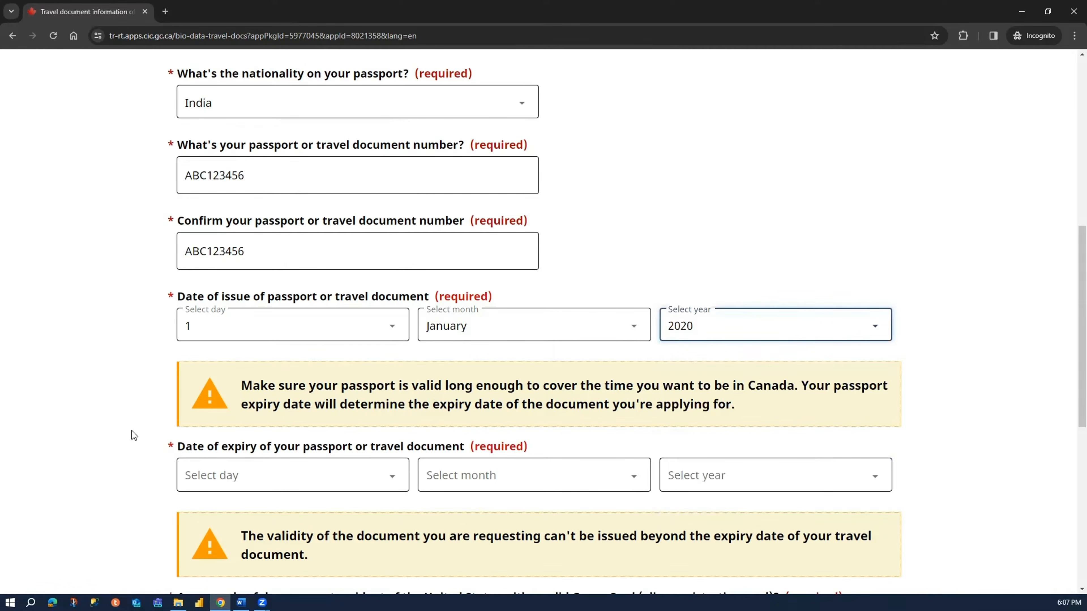
- Set the passport's date of expiry to 1 January 2030
scroll(132, 431, down, 2)
click(304, 368)
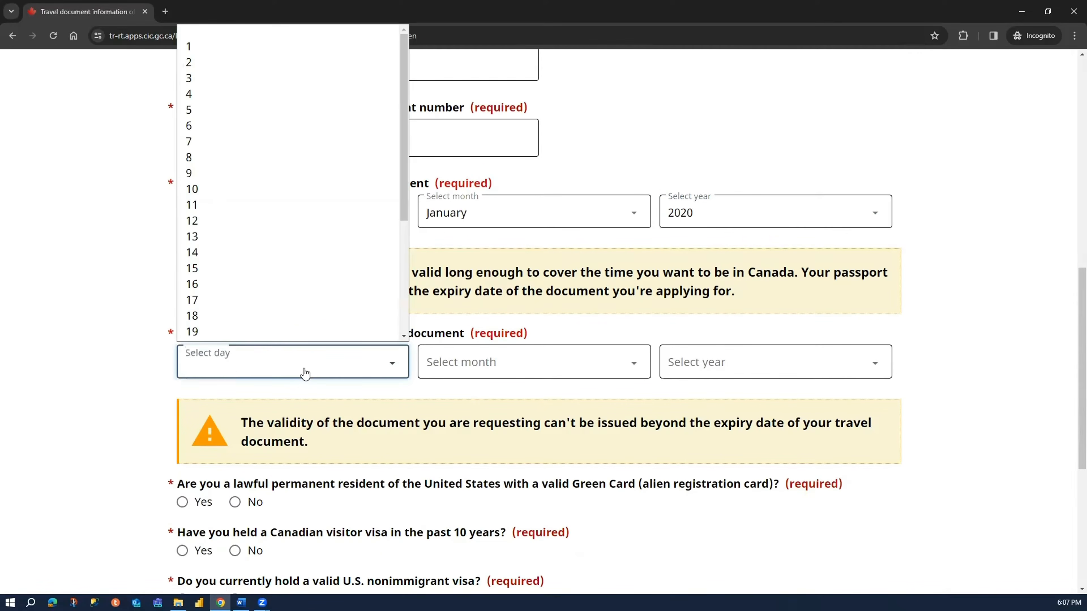
click(253, 48)
click(480, 361)
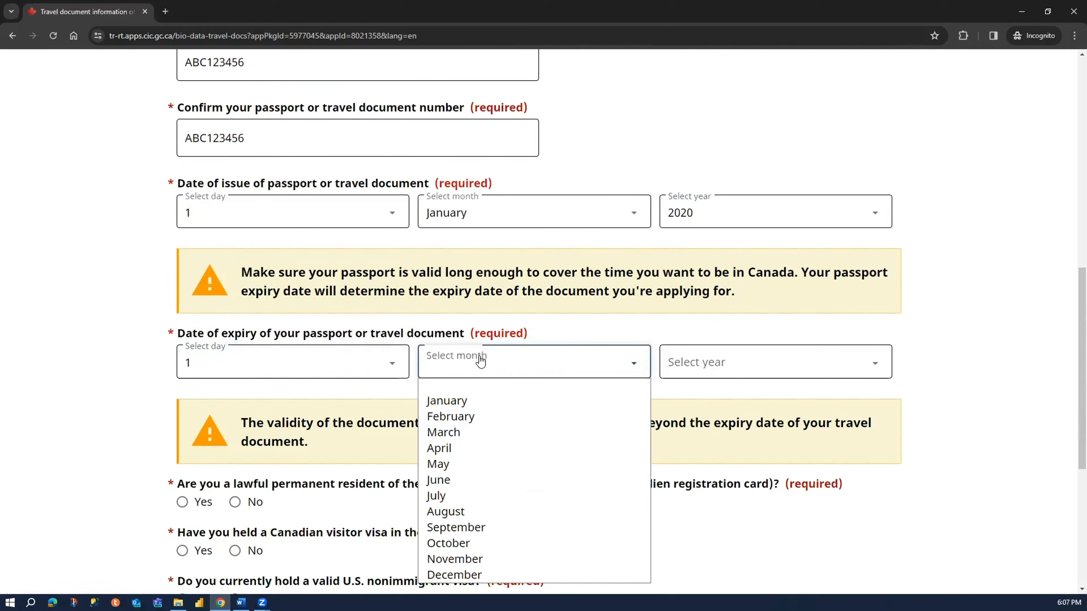
click(490, 396)
click(724, 363)
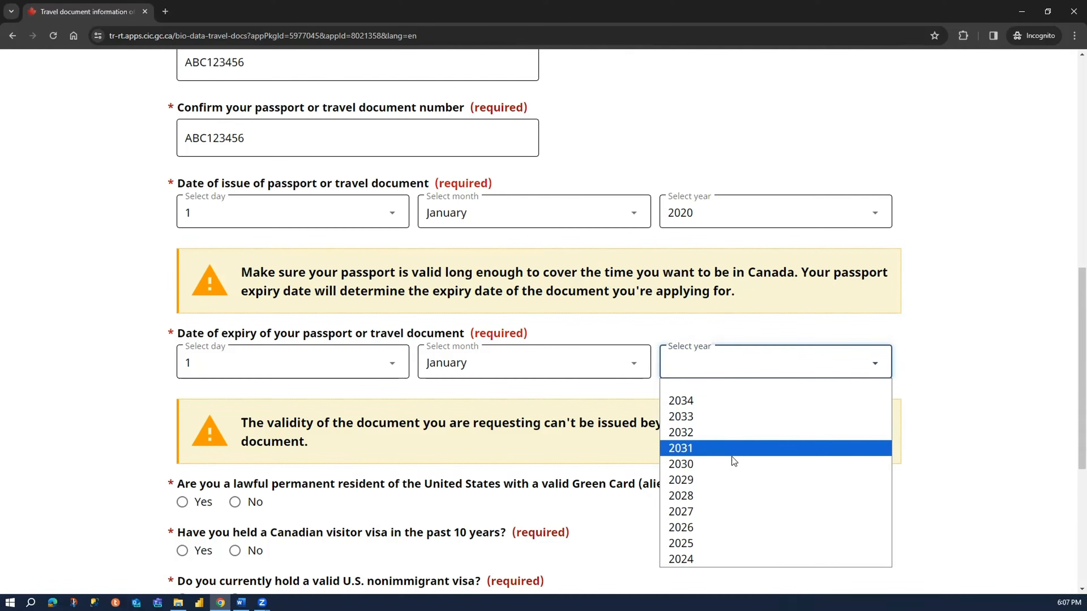
click(733, 467)
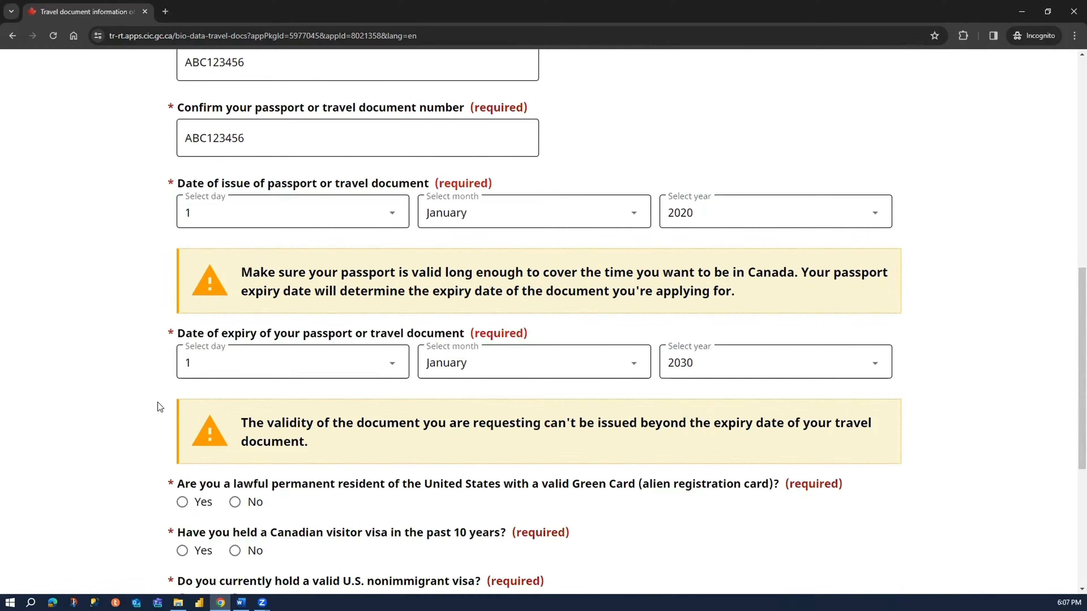
scroll(104, 407, down, 2)
scroll(104, 406, up, 5)
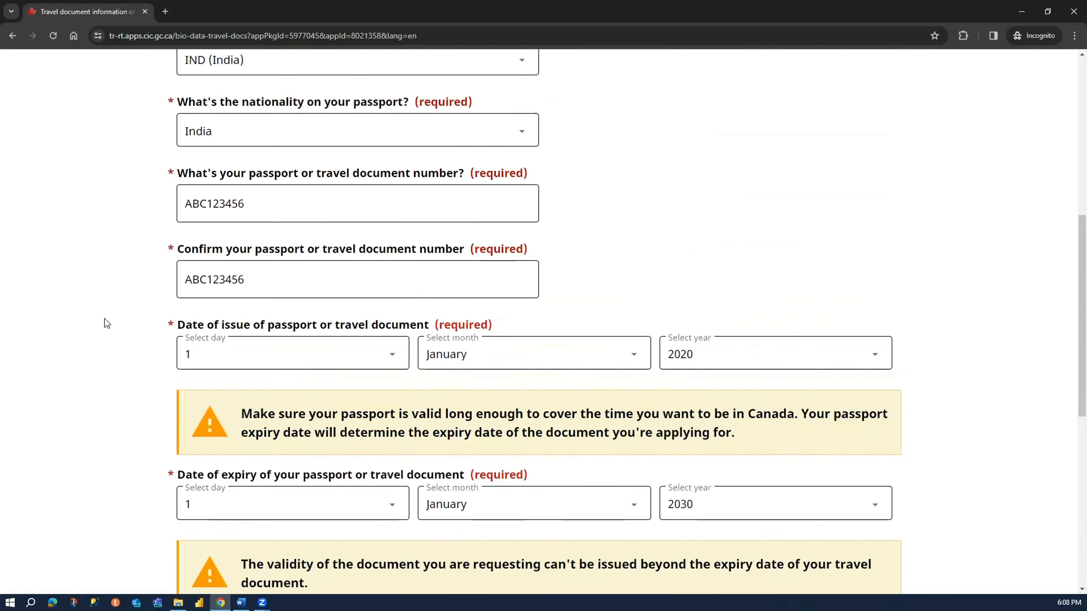
scroll(107, 323, up, 5)
scroll(107, 323, down, 3)
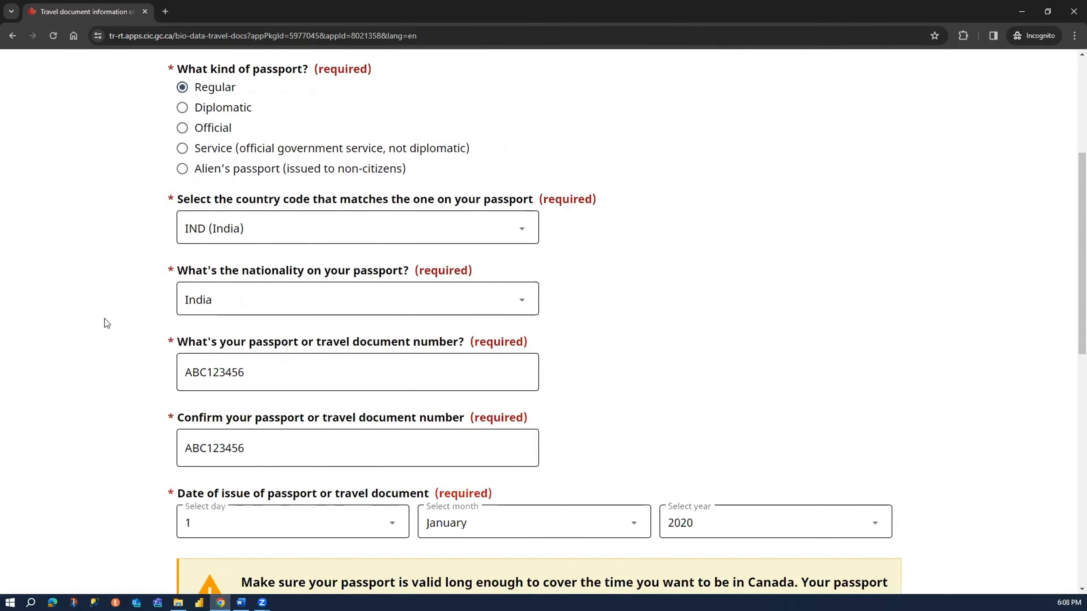
scroll(107, 324, down, 4)
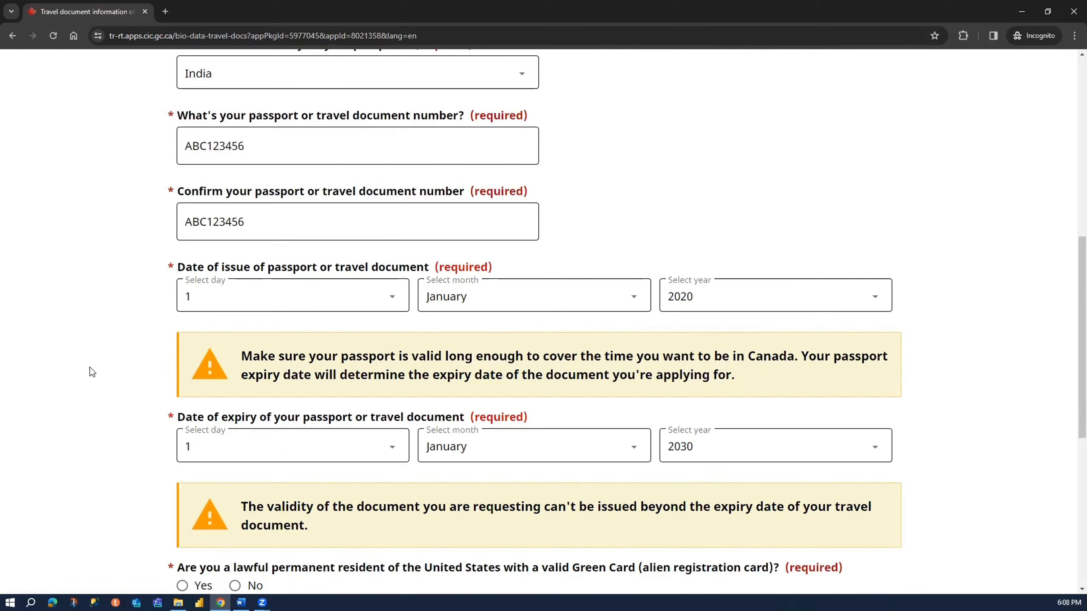
scroll(90, 367, down, 5)
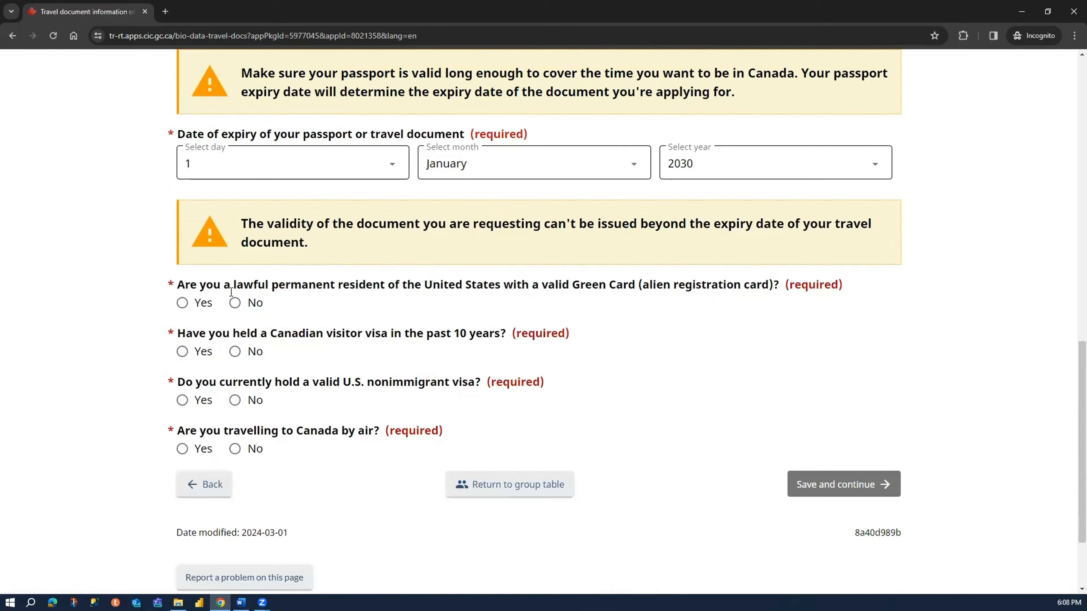
- Answer No to being a lawful U.S. permanent resident and No to holding a Canadian visitor visa in the past 10 years
drag(279, 285, 659, 275)
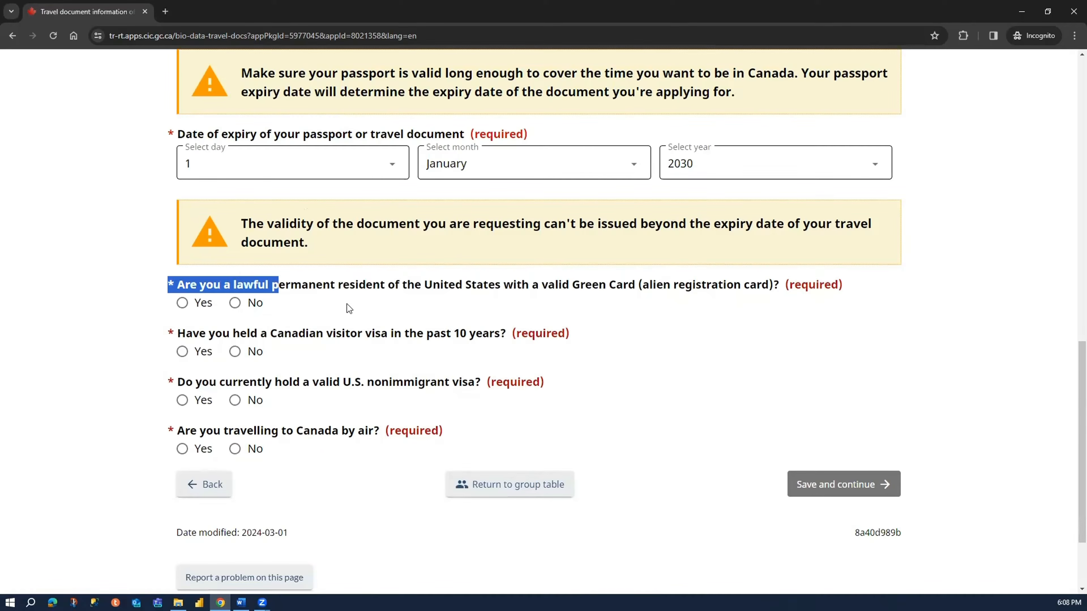
click(252, 305)
click(104, 365)
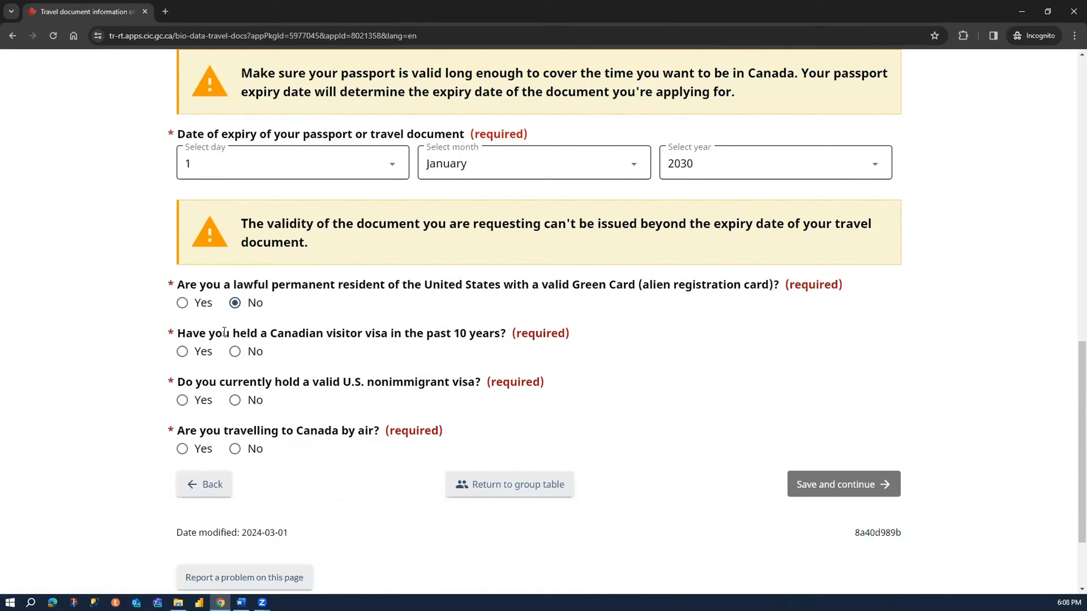
drag(215, 333, 498, 327)
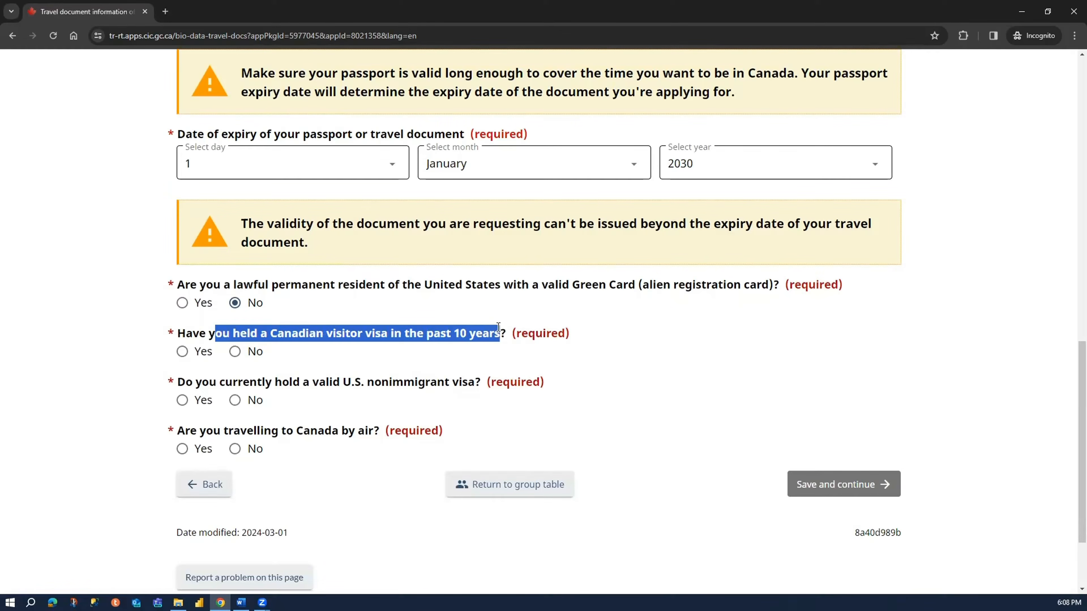
click(253, 351)
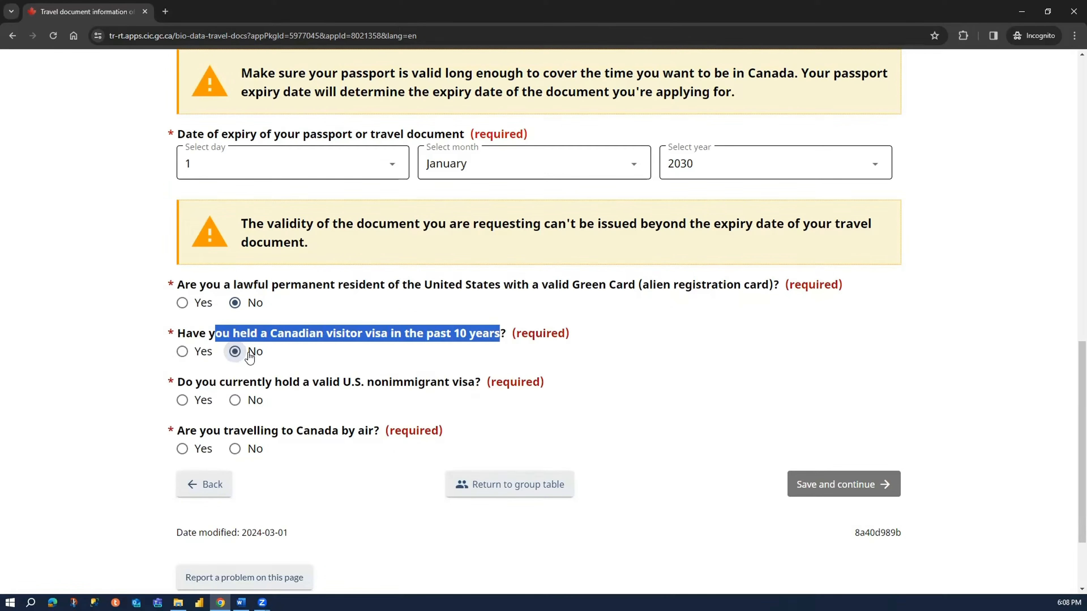
click(254, 351)
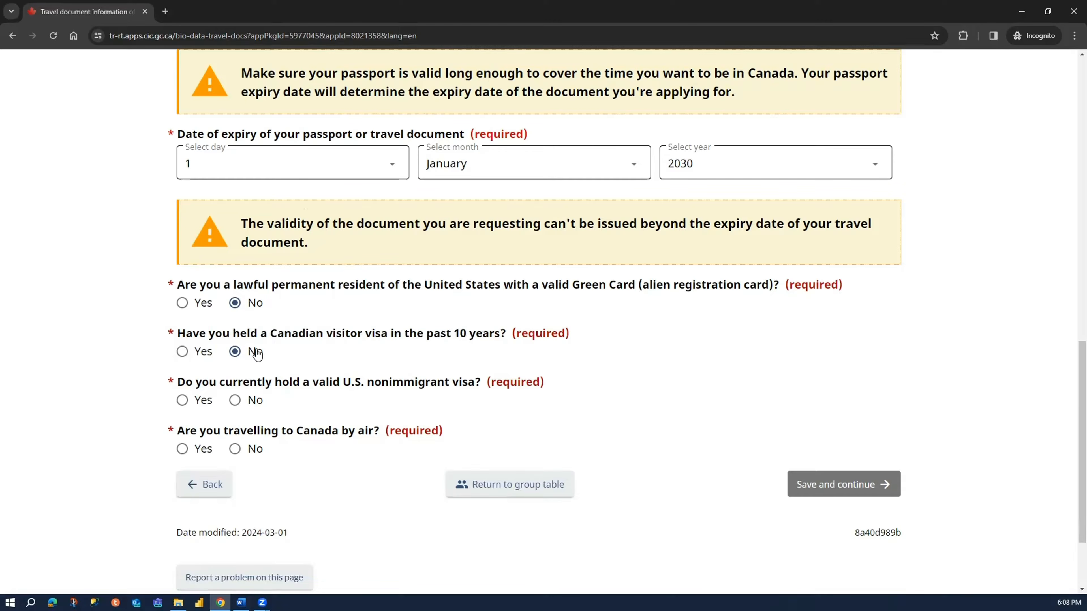
- Answer No to holding a valid U.S. nonimmigrant visa and Yes to travelling to Canada by air
drag(332, 383, 462, 383)
click(227, 407)
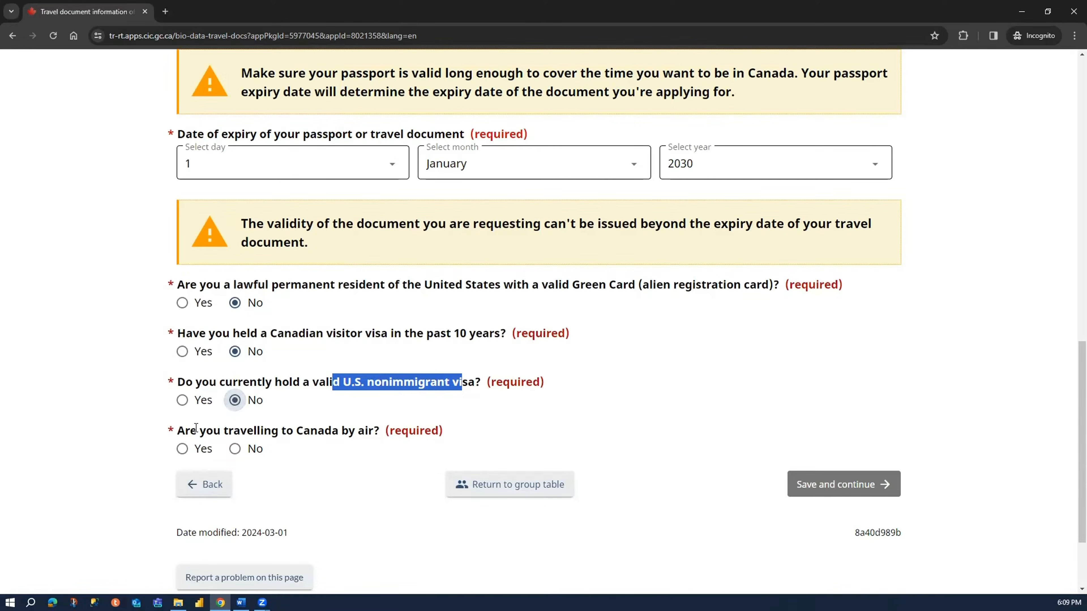
drag(194, 430, 373, 429)
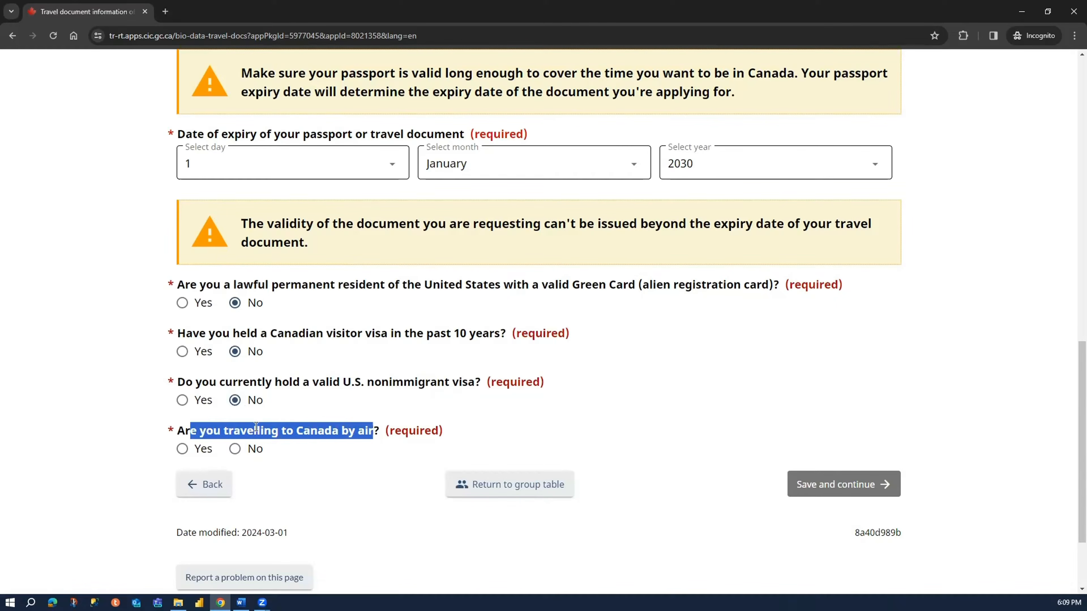
click(183, 449)
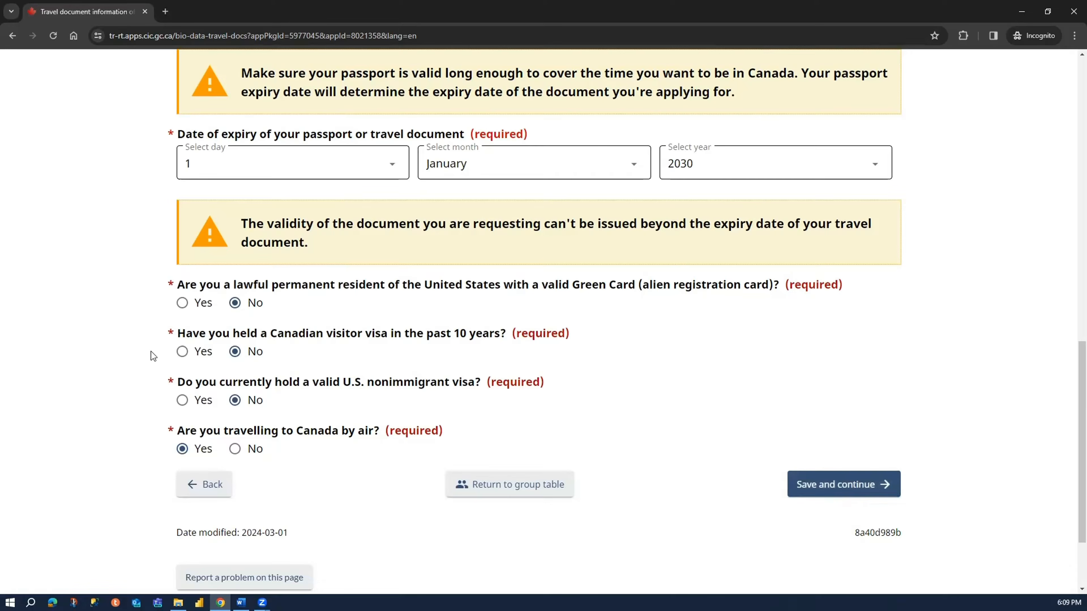
- Review the completed travel document answers, then save the page and continue to the citizenship section
scroll(100, 284, up, 4)
scroll(99, 289, up, 10)
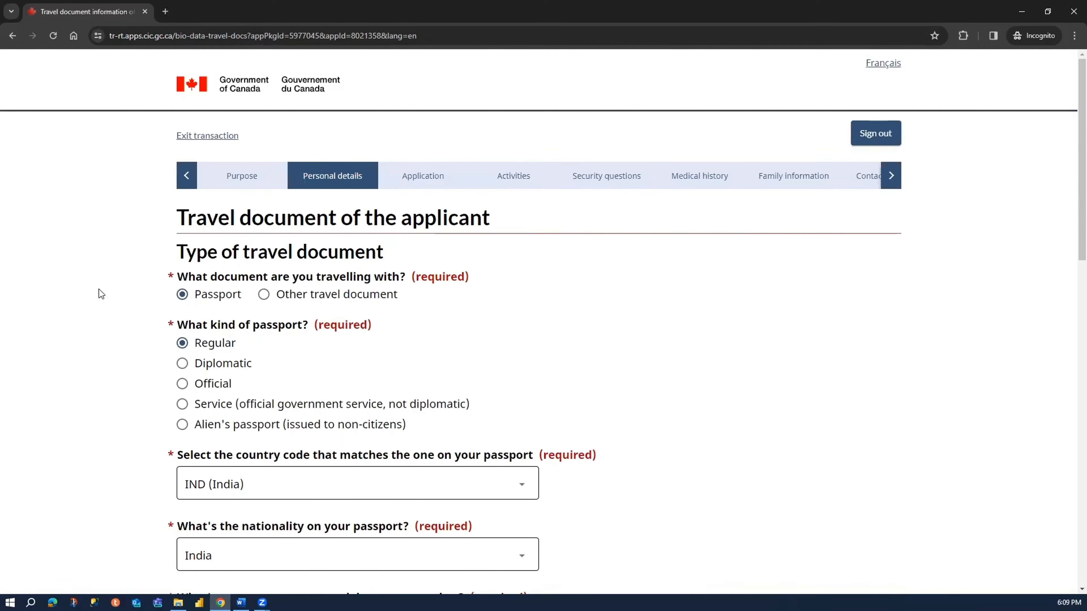
scroll(96, 299, down, 5)
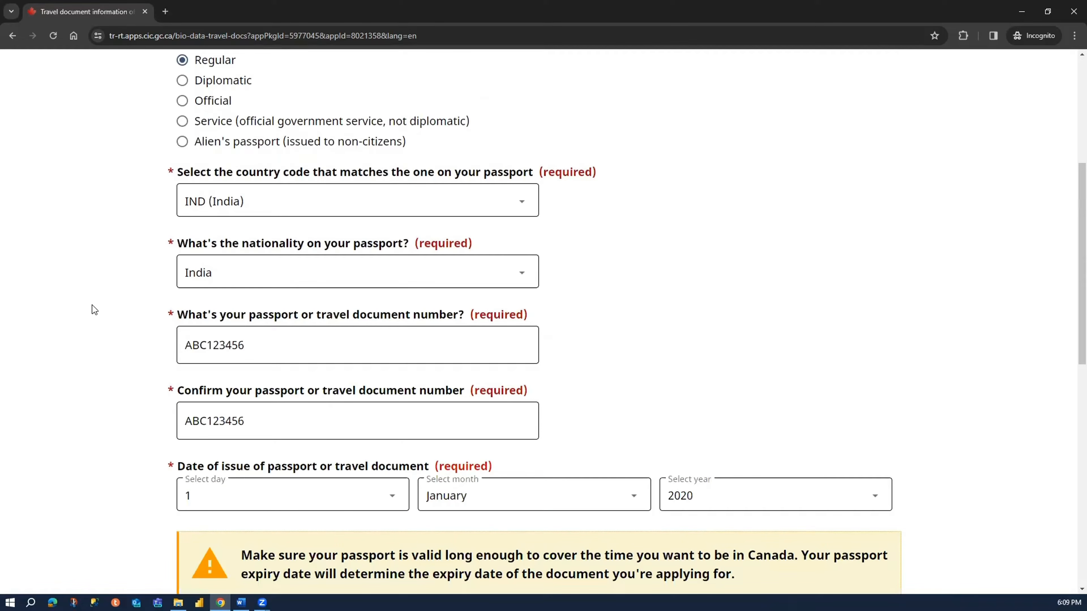
scroll(92, 305, down, 6)
scroll(92, 315, down, 4)
scroll(635, 372, down, 1)
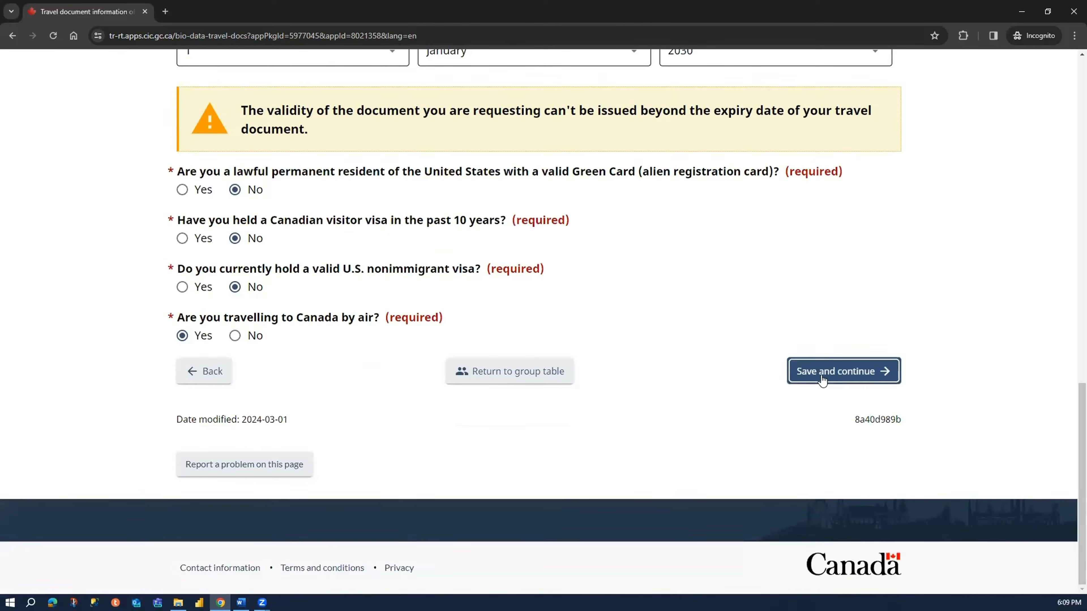
click(810, 372)
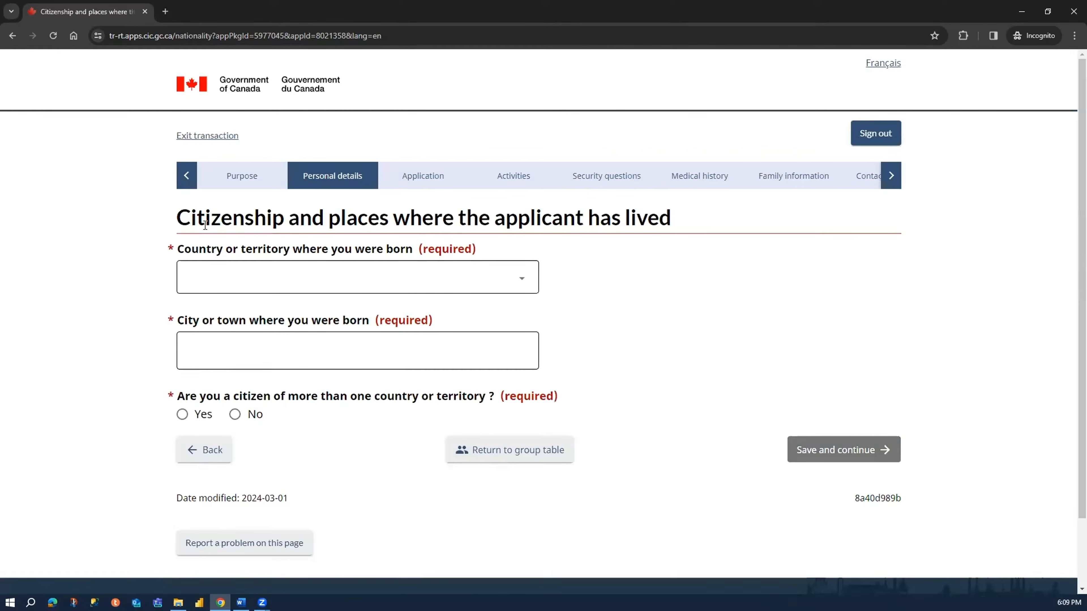
- Set the applicant's country of birth to India and the city of birth to Delhi
drag(177, 217, 324, 217)
click(238, 291)
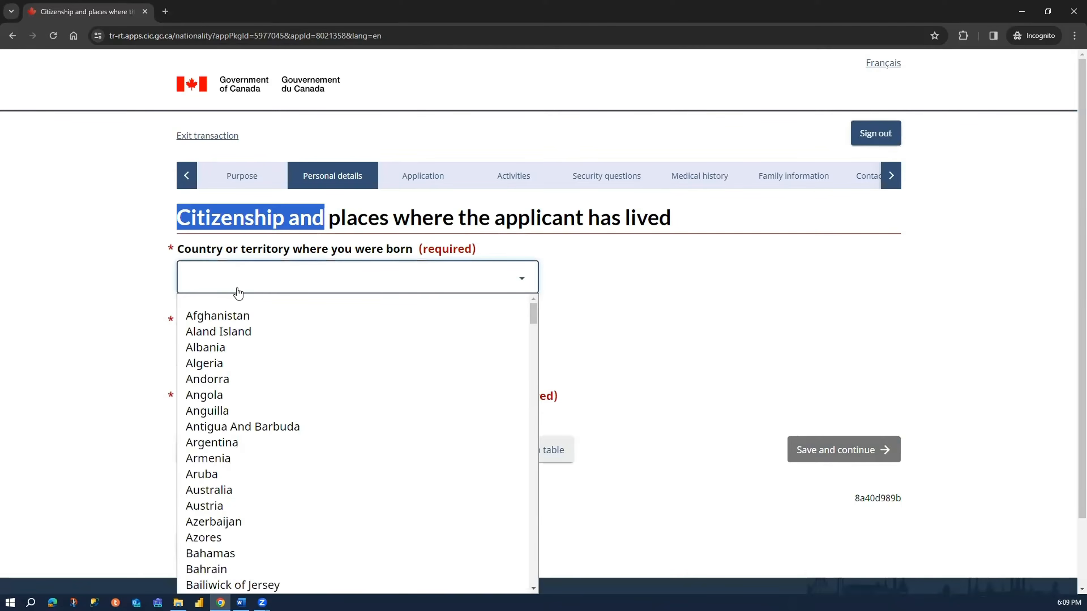
text(India)
key(Return)
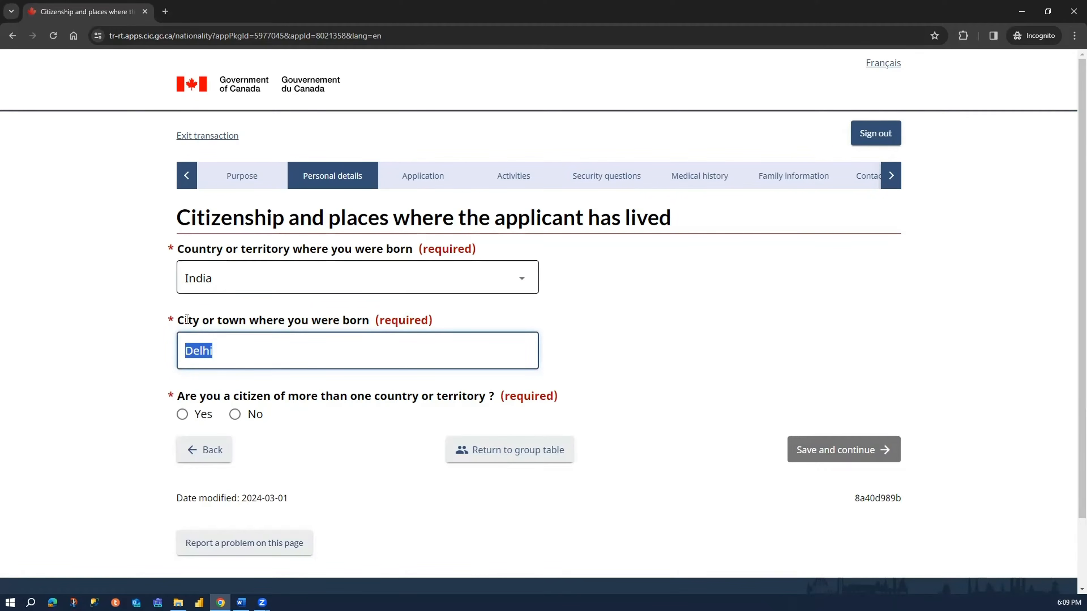
drag(188, 321, 357, 321)
key(Tab)
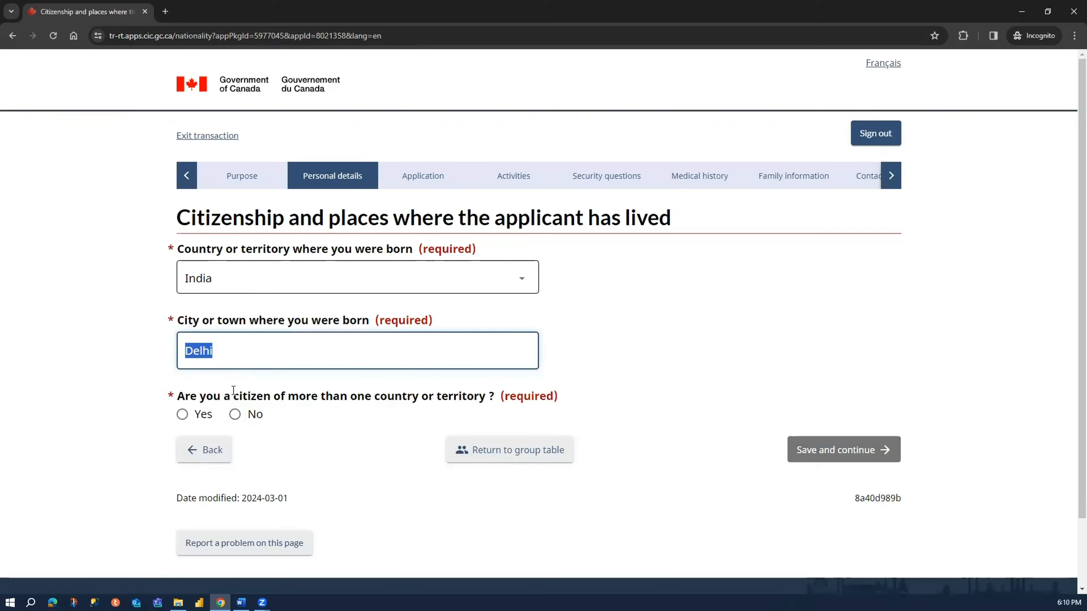
- Answer No to being a citizen of more than one country and set the country of citizenship to India
drag(209, 397, 479, 401)
click(235, 415)
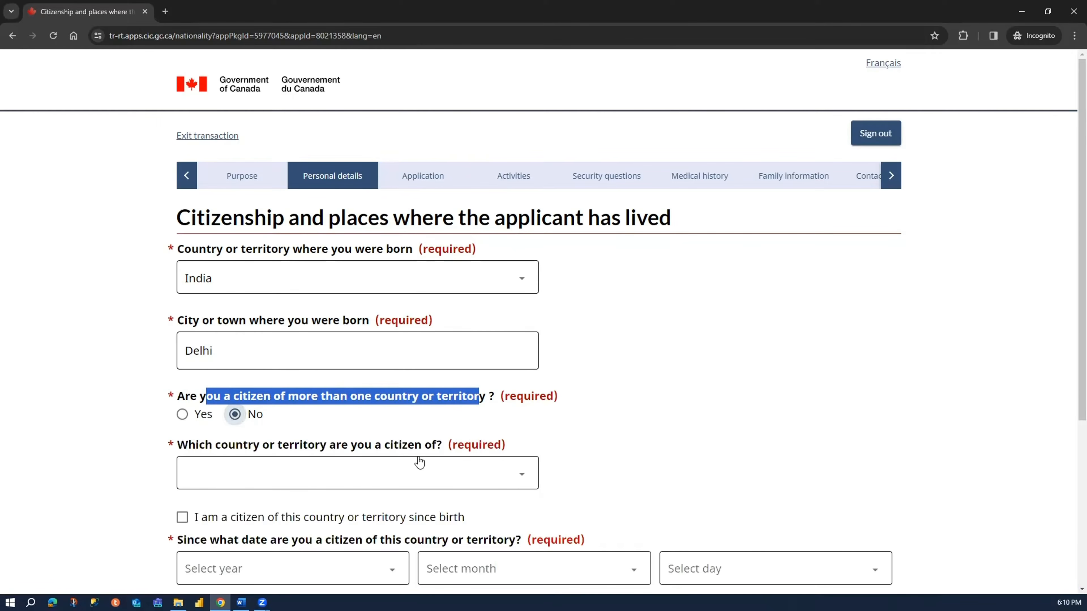
scroll(195, 426, down, 4)
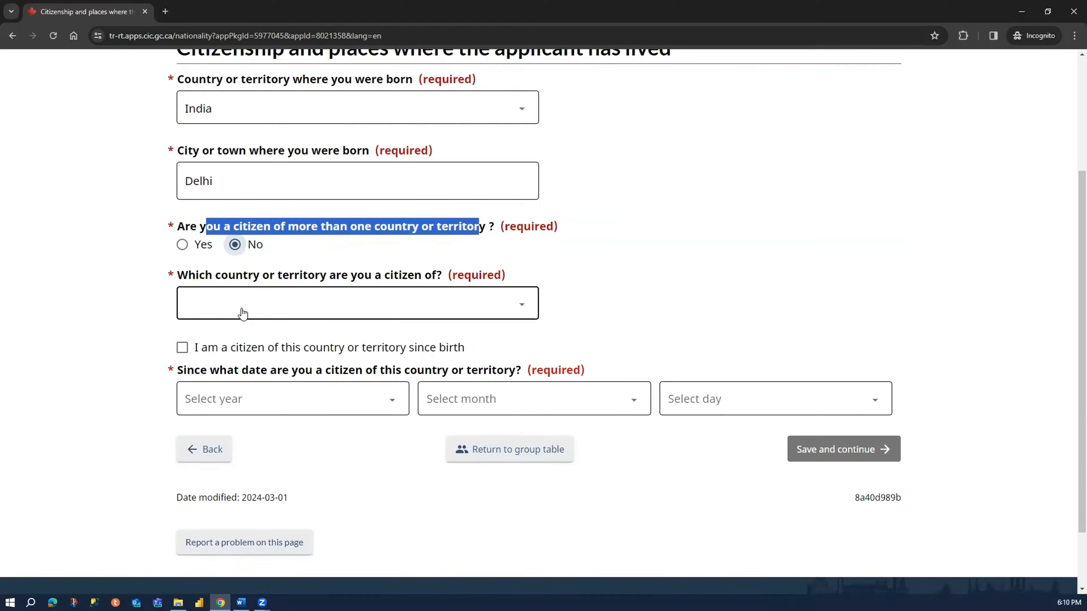
drag(256, 277, 419, 277)
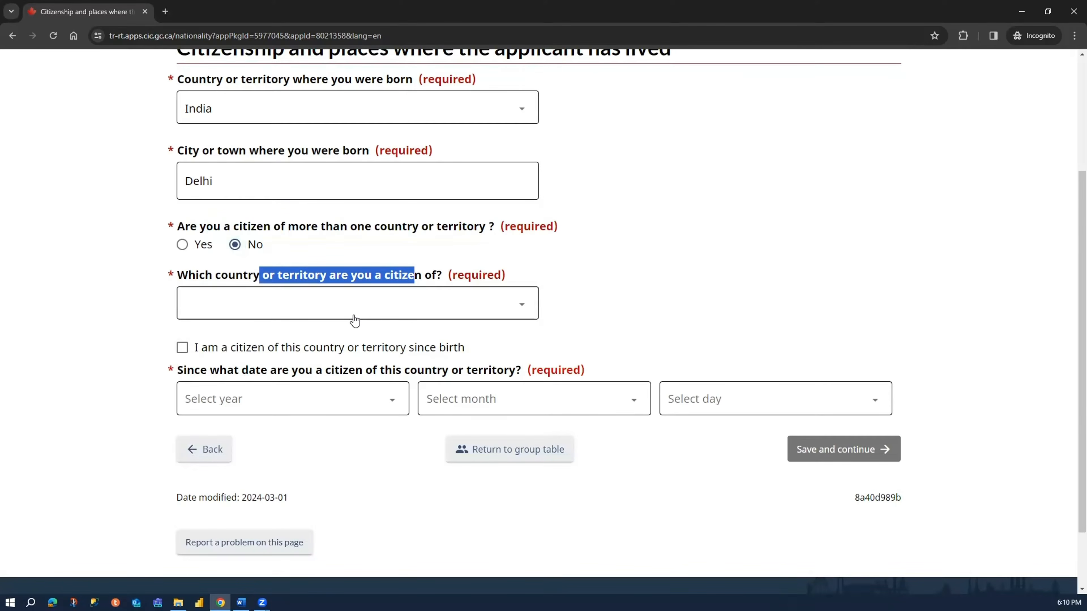
click(355, 321)
text(india)
key(Return)
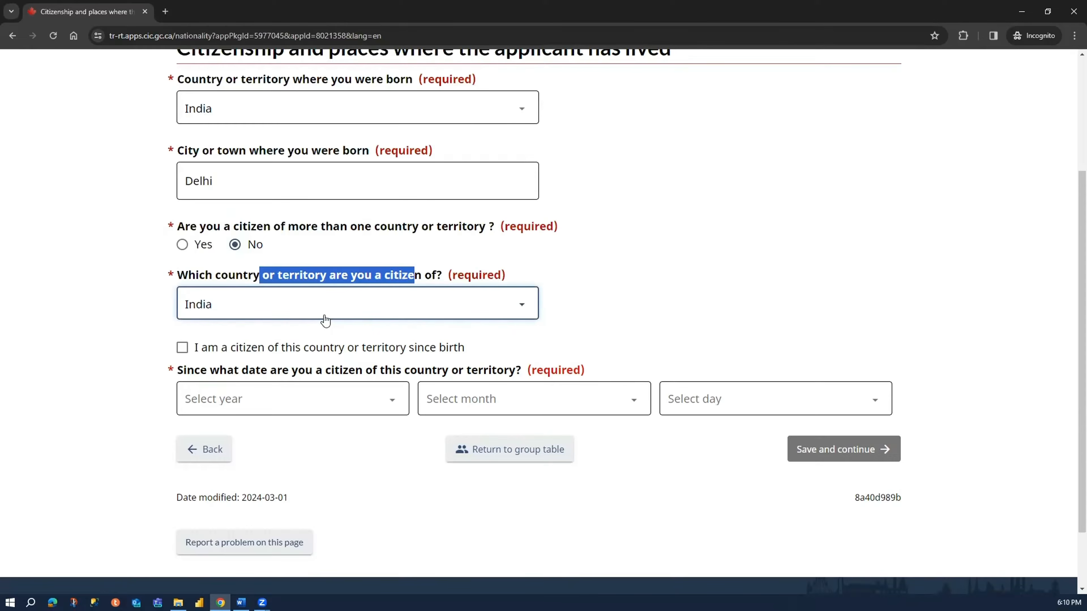
- Mark the applicant as a citizen of this country since birth, then save the page and continue
click(252, 356)
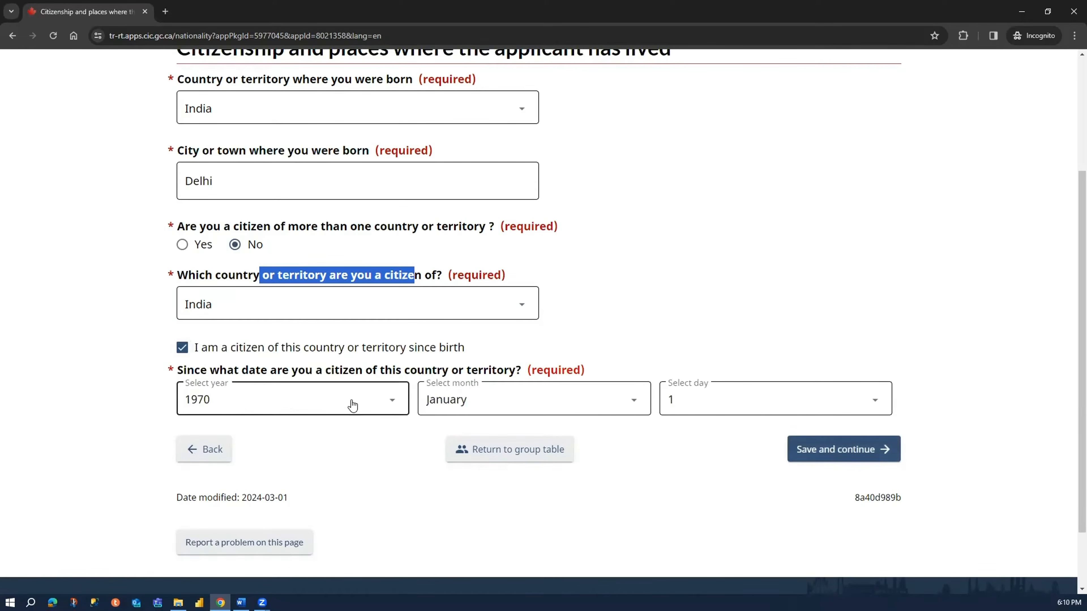
click(760, 480)
scroll(590, 467, up, 3)
scroll(767, 437, down, 4)
click(861, 402)
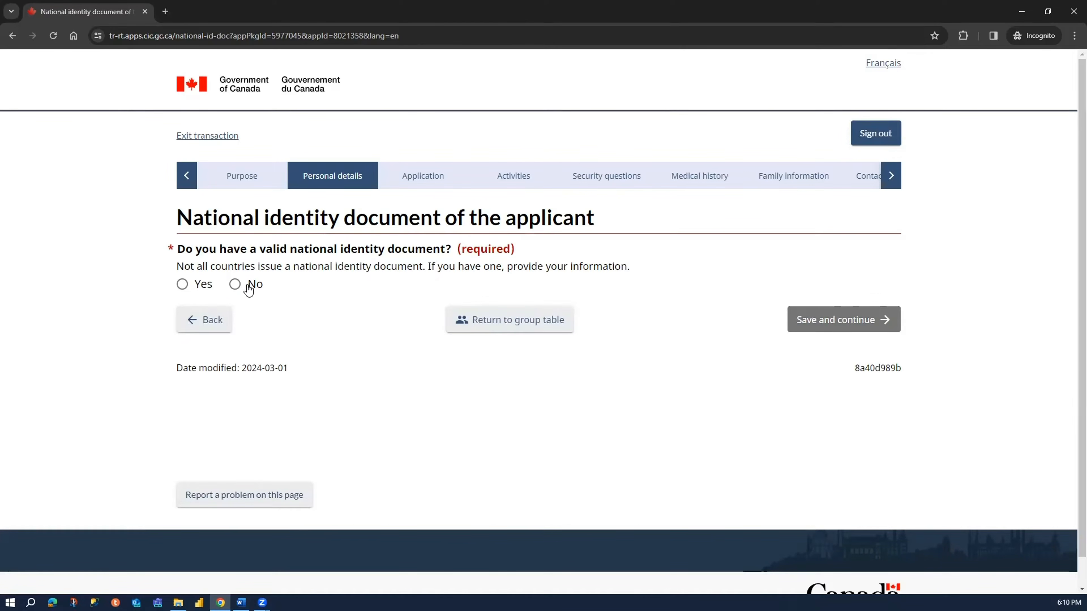
- Answer Yes to having a valid national identity document and enter its document number in both the number and confirmation fields
click(183, 284)
click(224, 345)
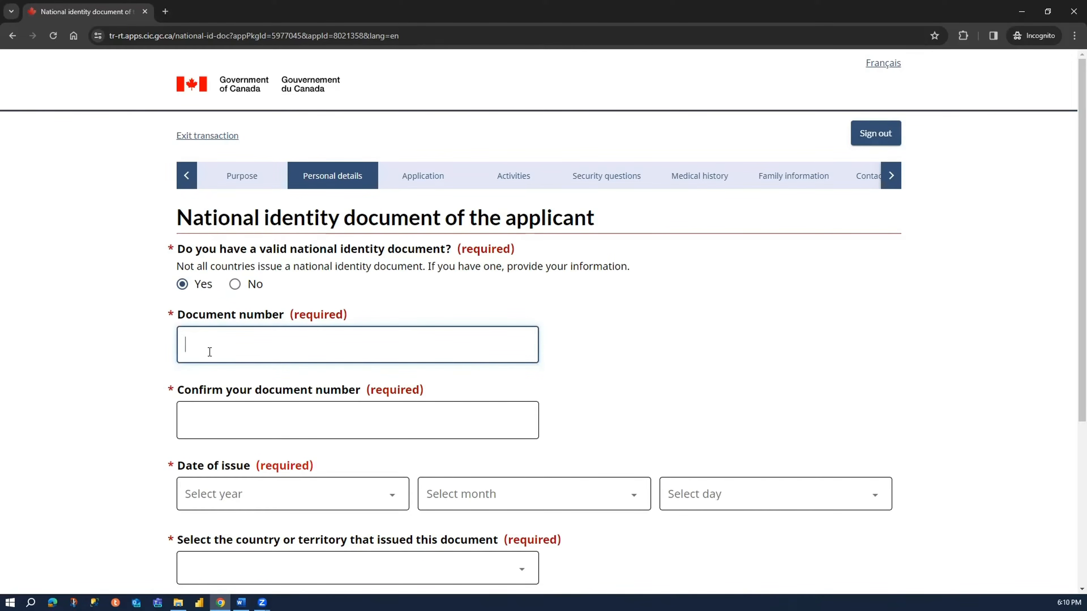
text(1234567)
click(220, 418)
text(123456789)
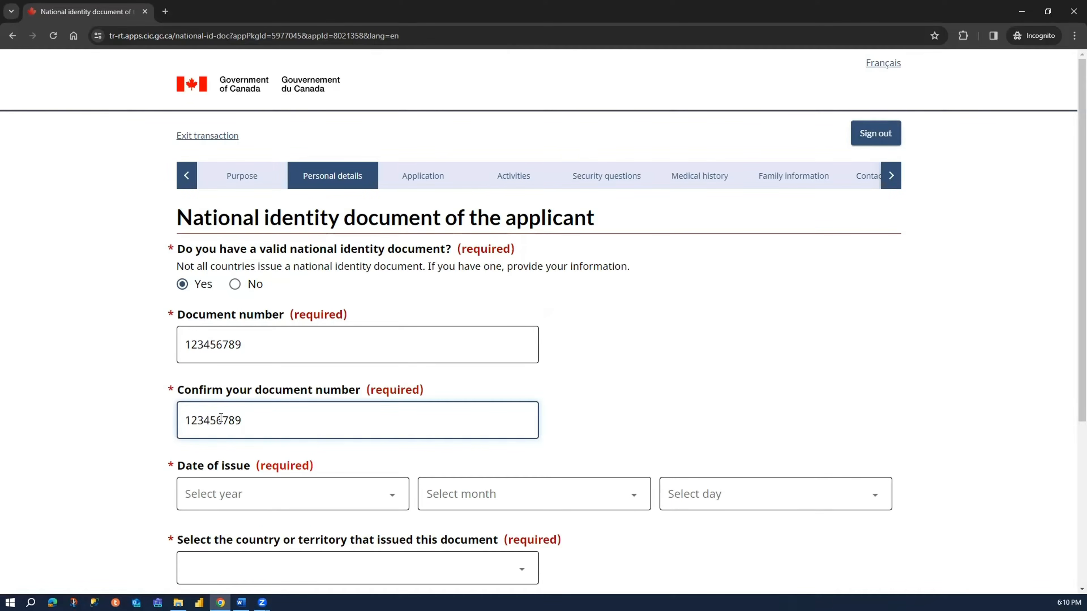
- Set the national identity document's date of issue to 1 January 2020
scroll(221, 418, down, 4)
click(262, 324)
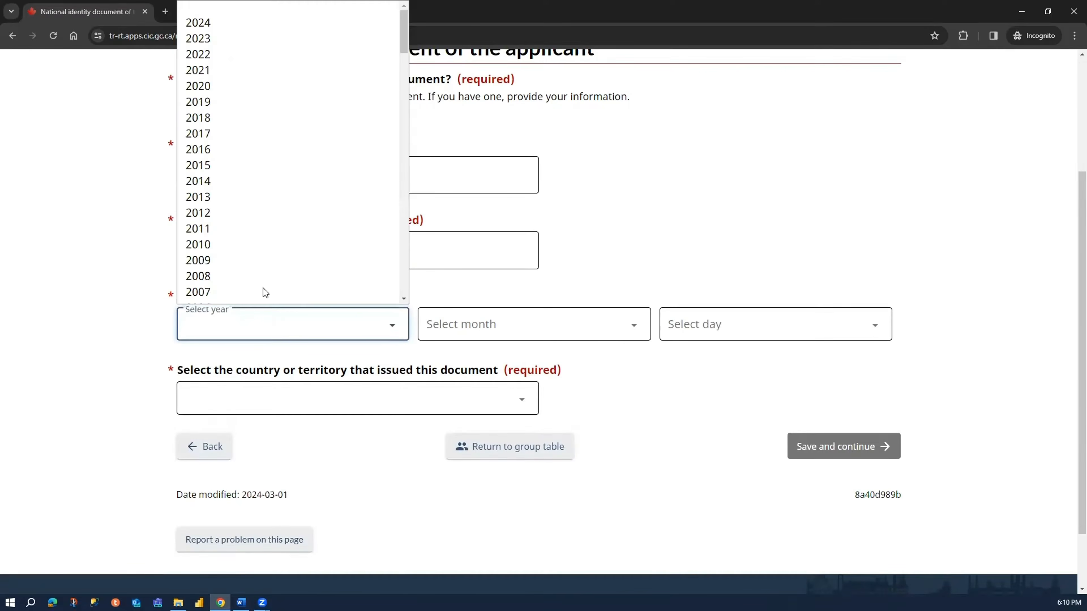
click(227, 90)
click(468, 333)
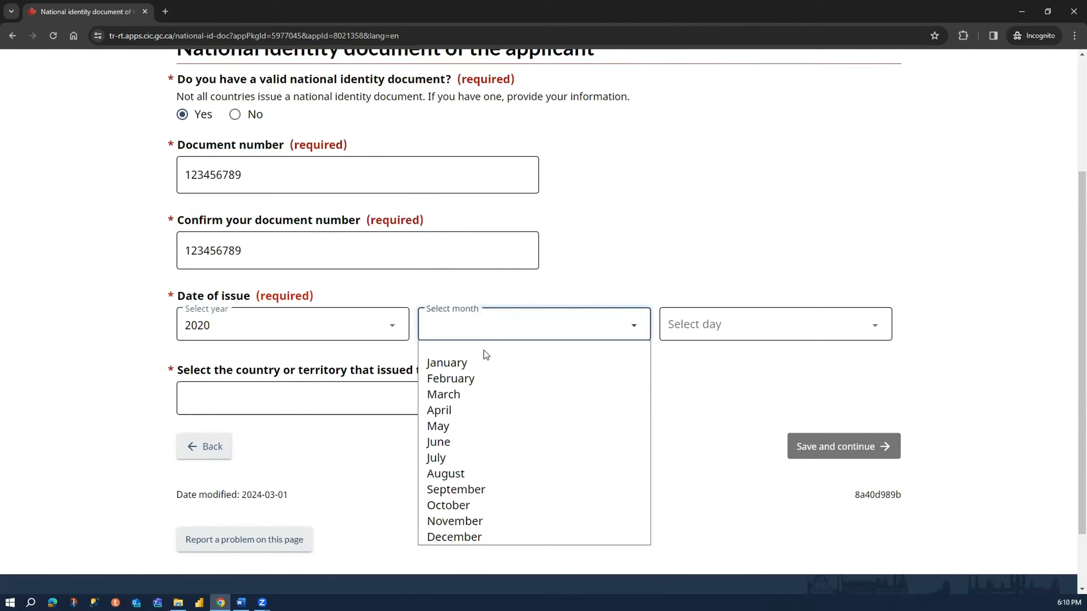
click(484, 364)
click(725, 333)
click(747, 25)
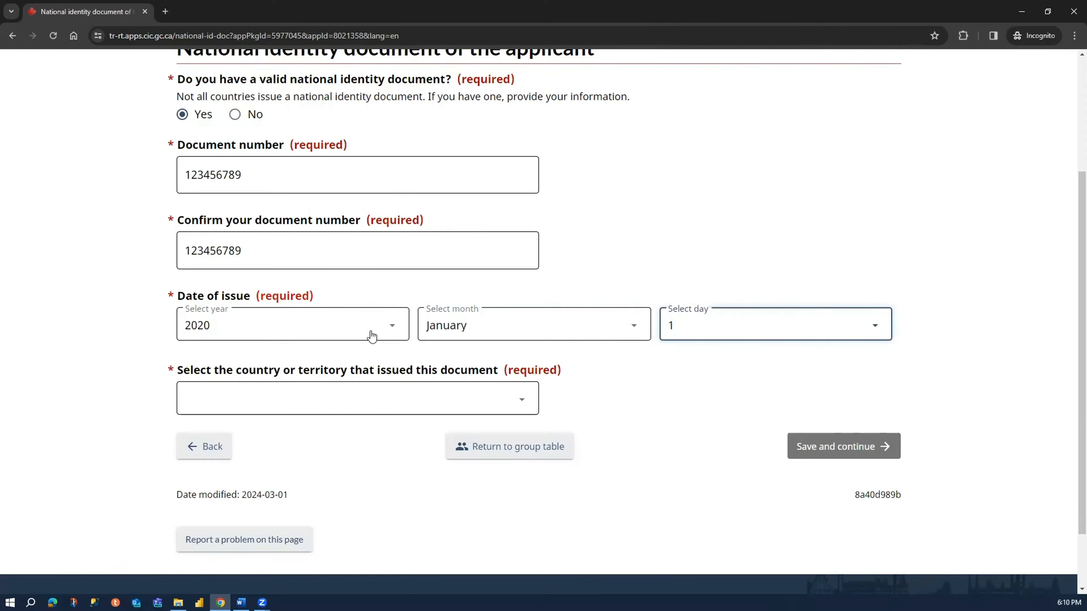
- Set the national identity document's issuing country to India, then save the page and continue
click(274, 400)
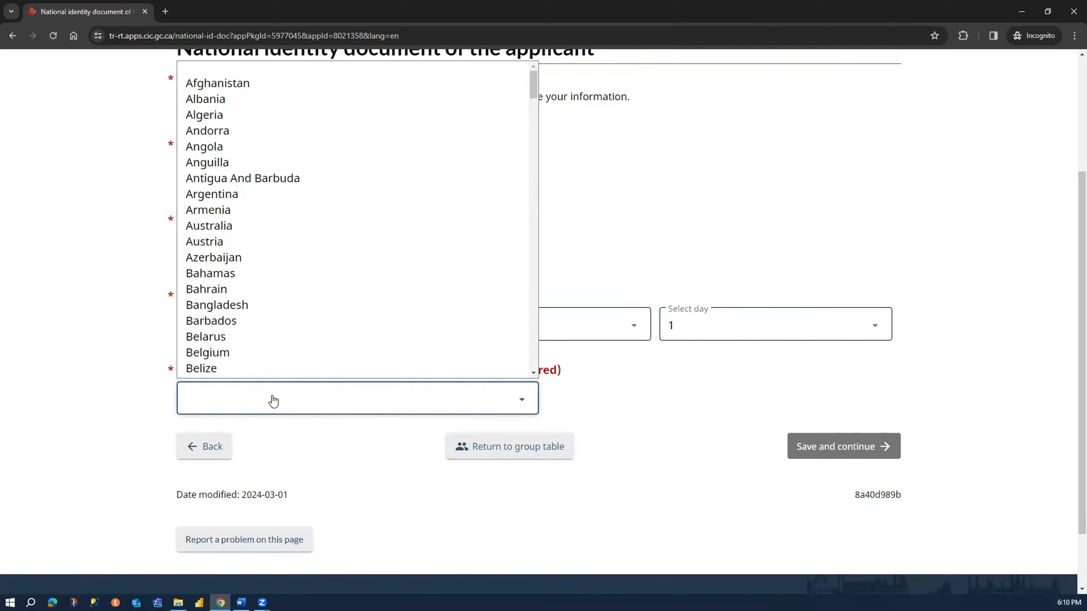
text(india)
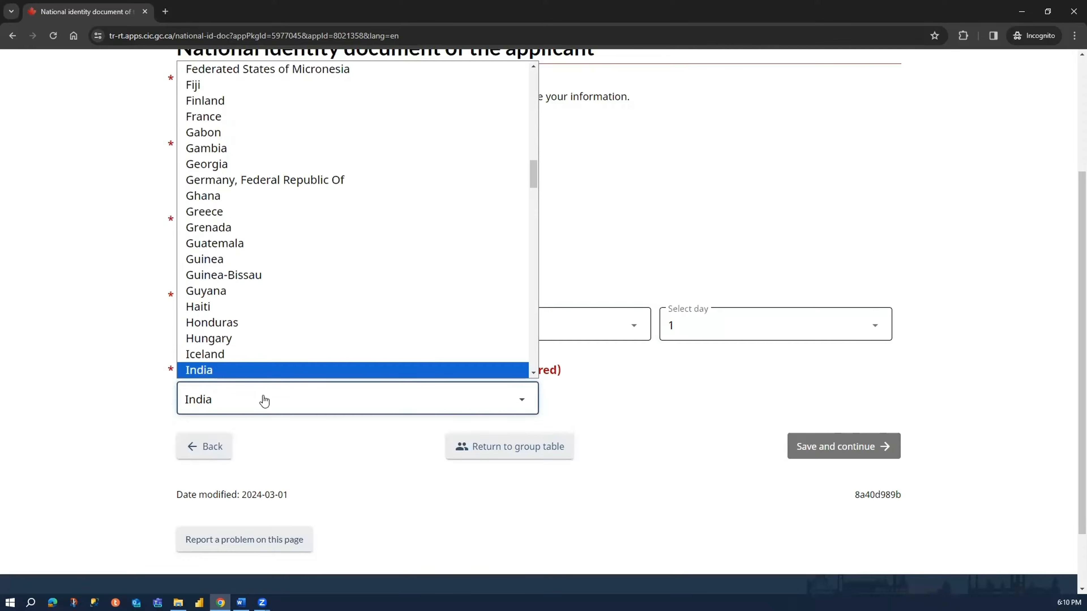
key(Return)
click(115, 429)
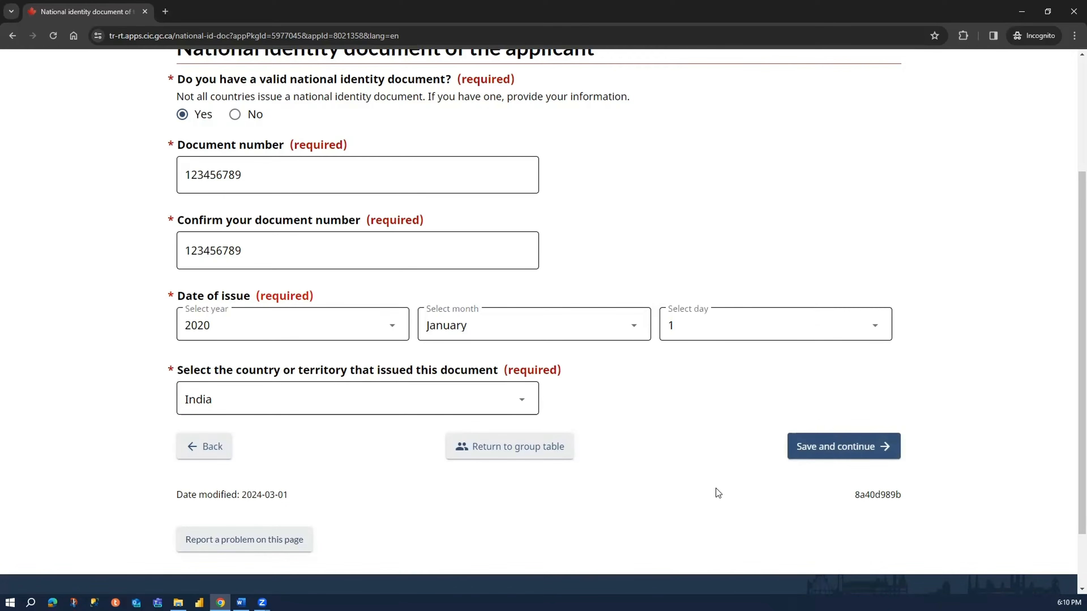
scroll(974, 437, up, 3)
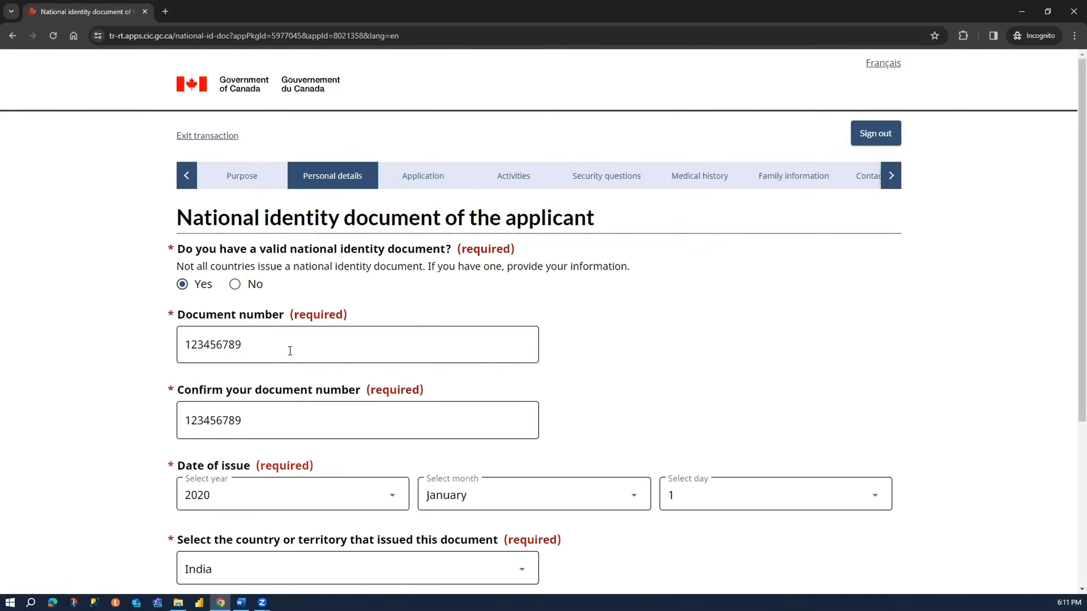
scroll(117, 395, down, 2)
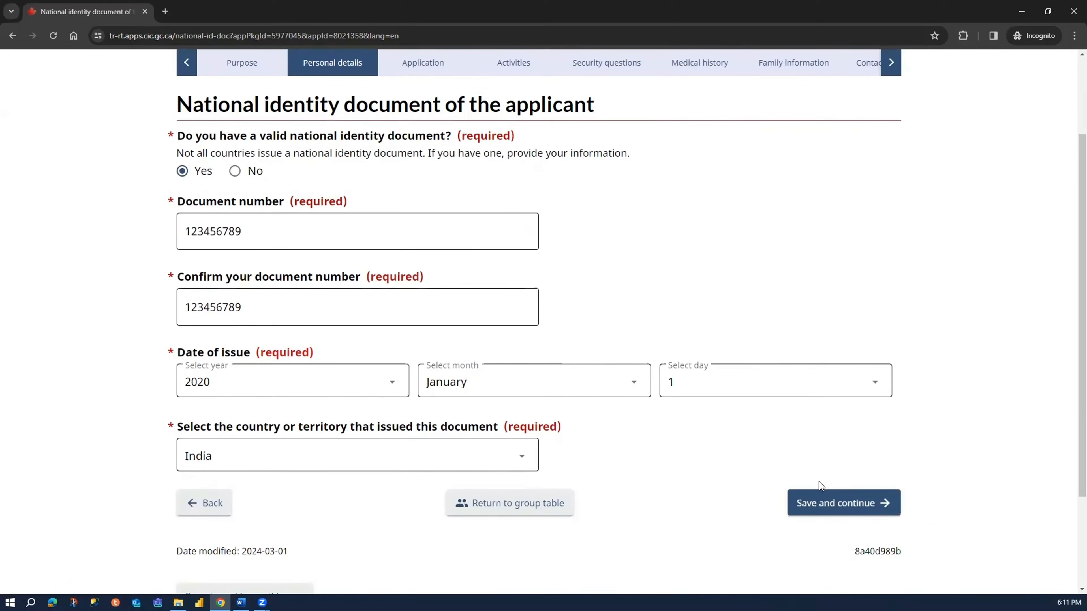
click(824, 499)
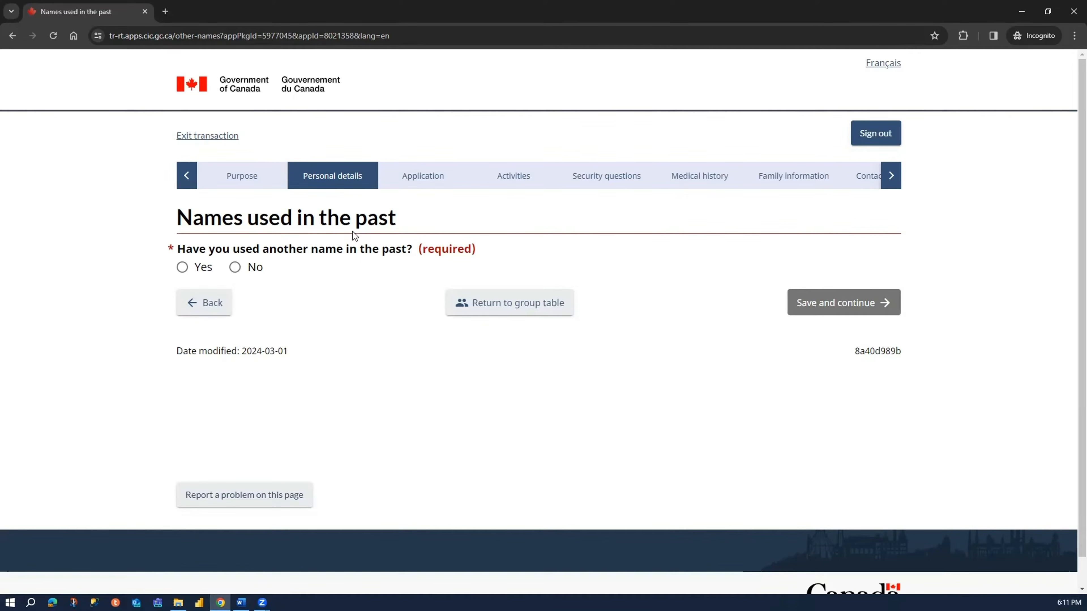
click(199, 269)
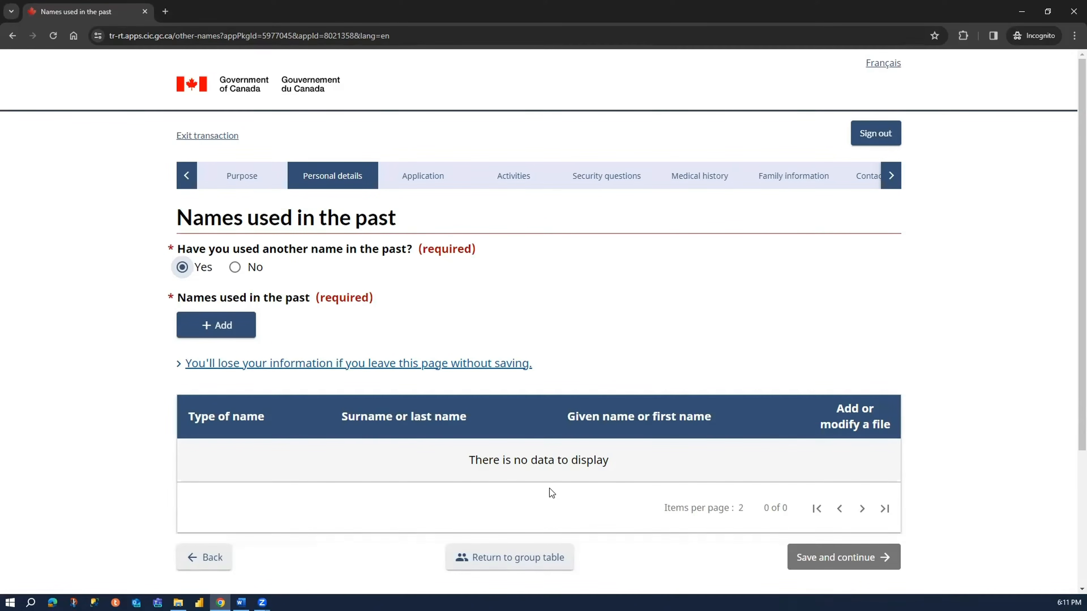
click(219, 330)
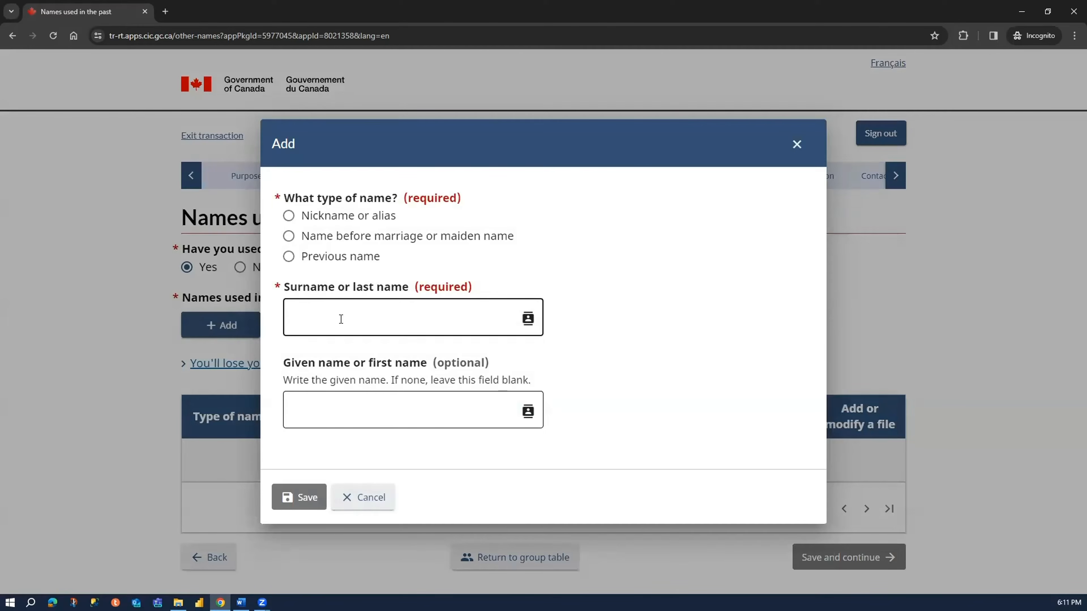
click(333, 261)
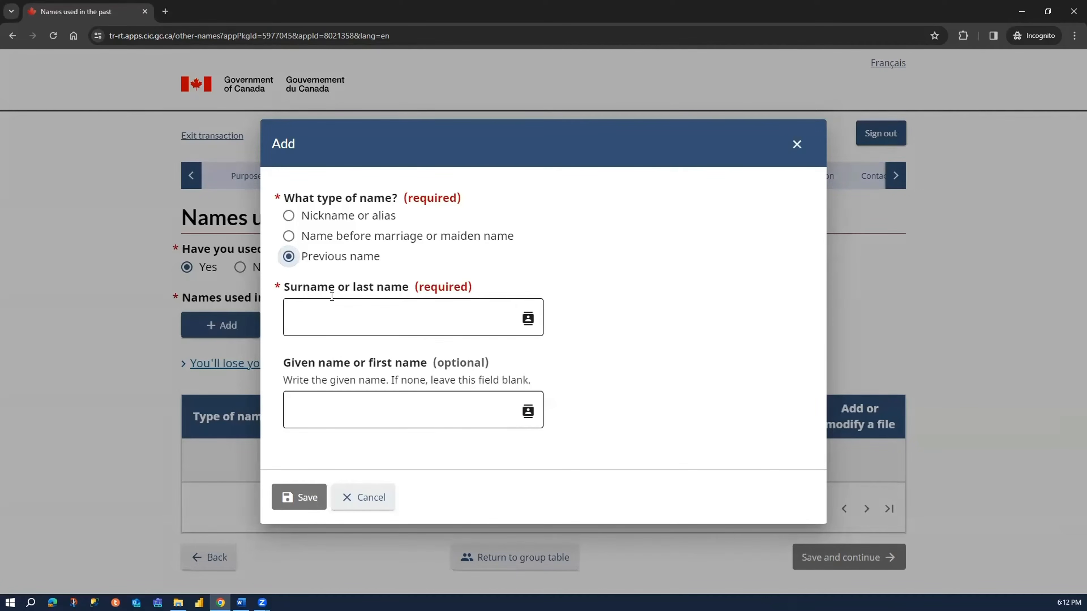
click(333, 218)
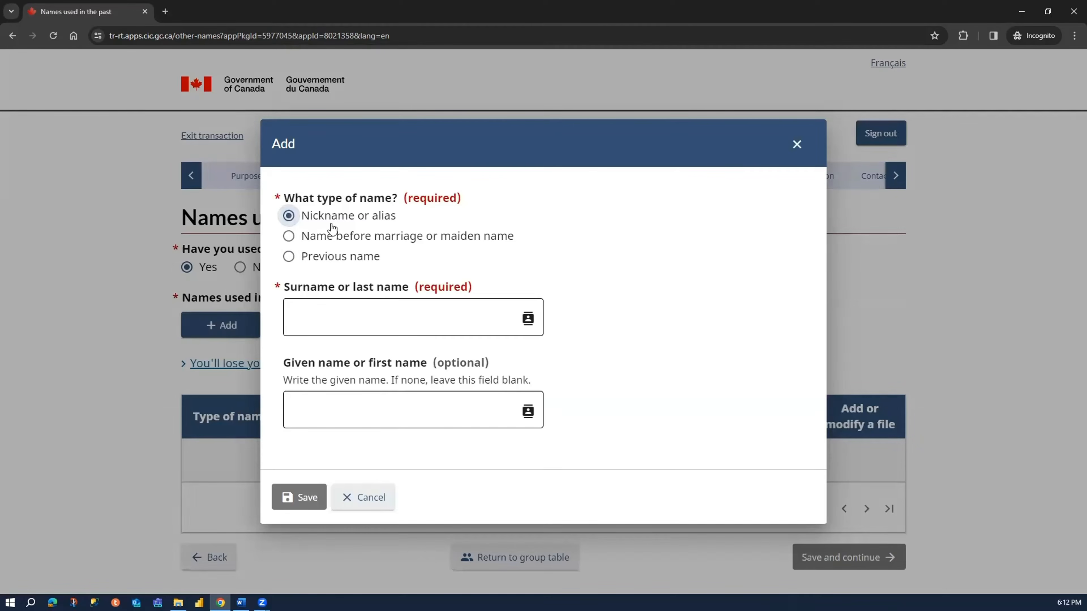
click(333, 239)
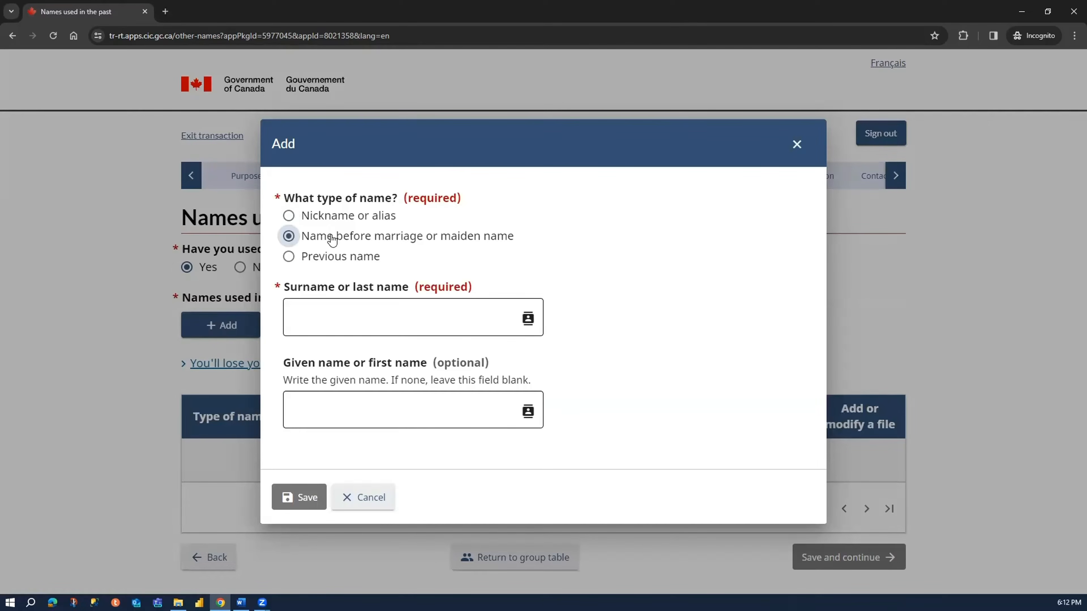
click(337, 262)
click(347, 307)
click(333, 411)
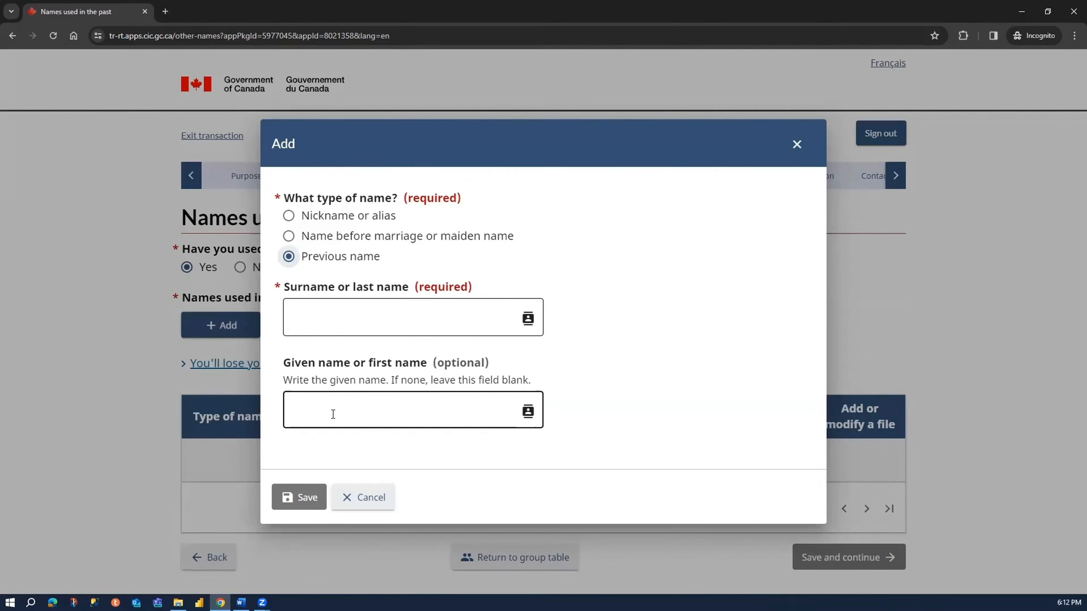
click(367, 496)
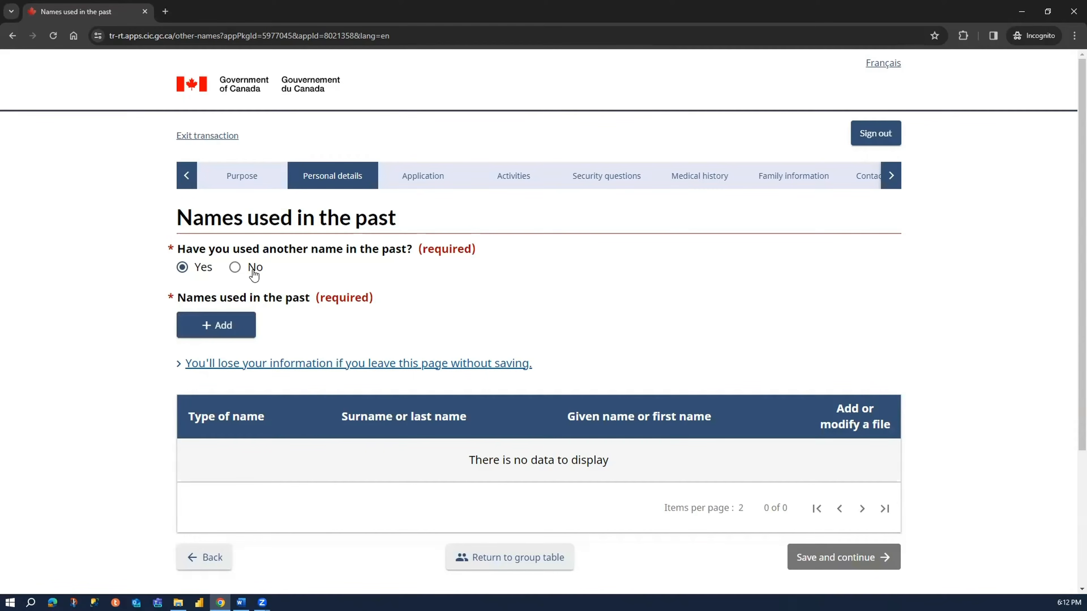
- Answer No to having used another name in the past, then save the page and continue
click(254, 272)
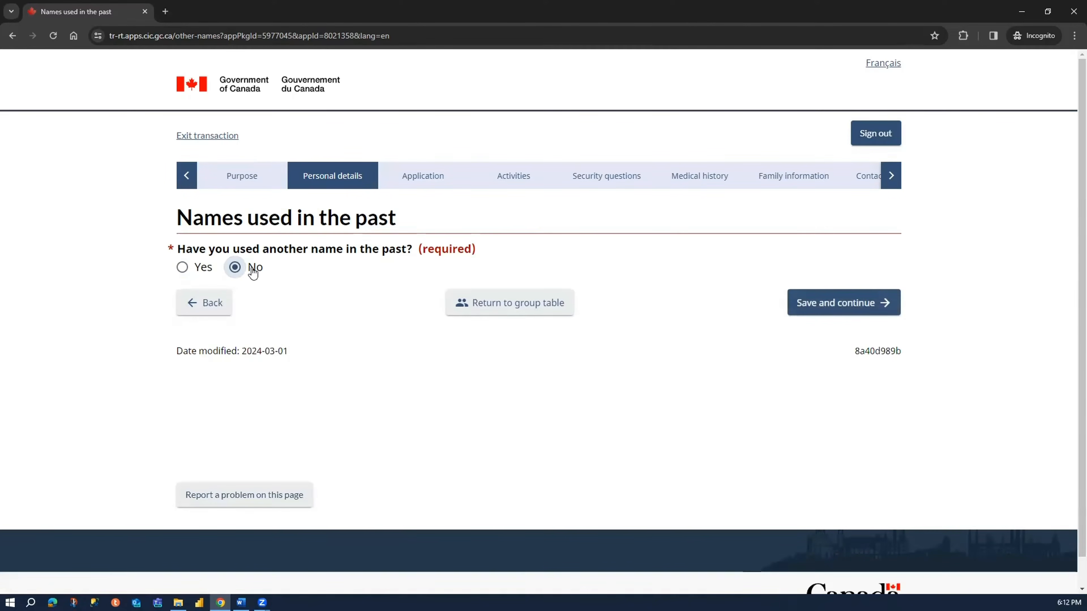
click(797, 309)
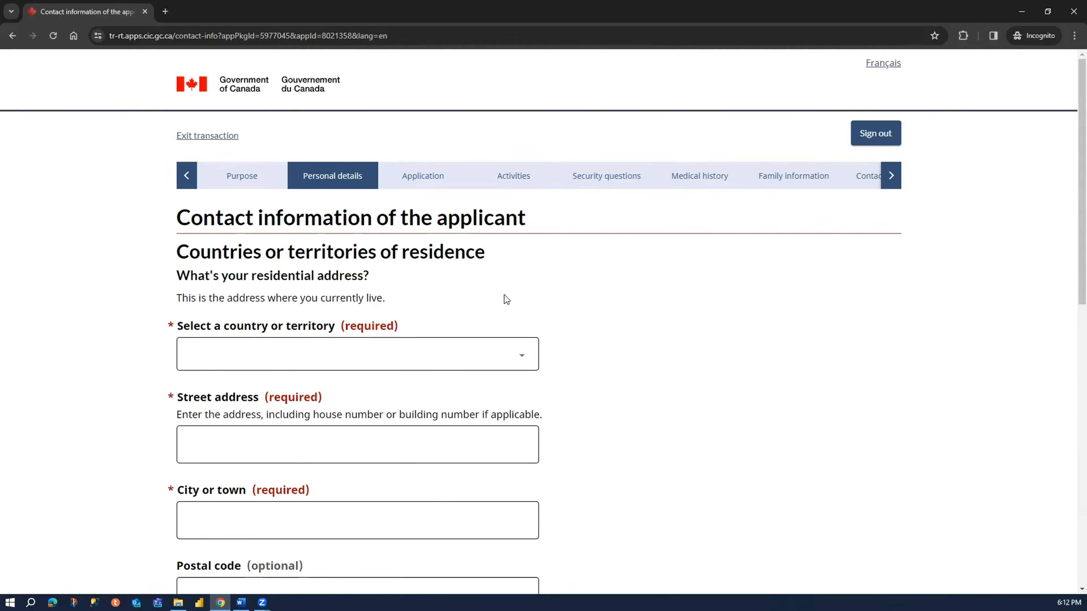
- Set the country of the applicant's residential address to India
drag(170, 221, 505, 249)
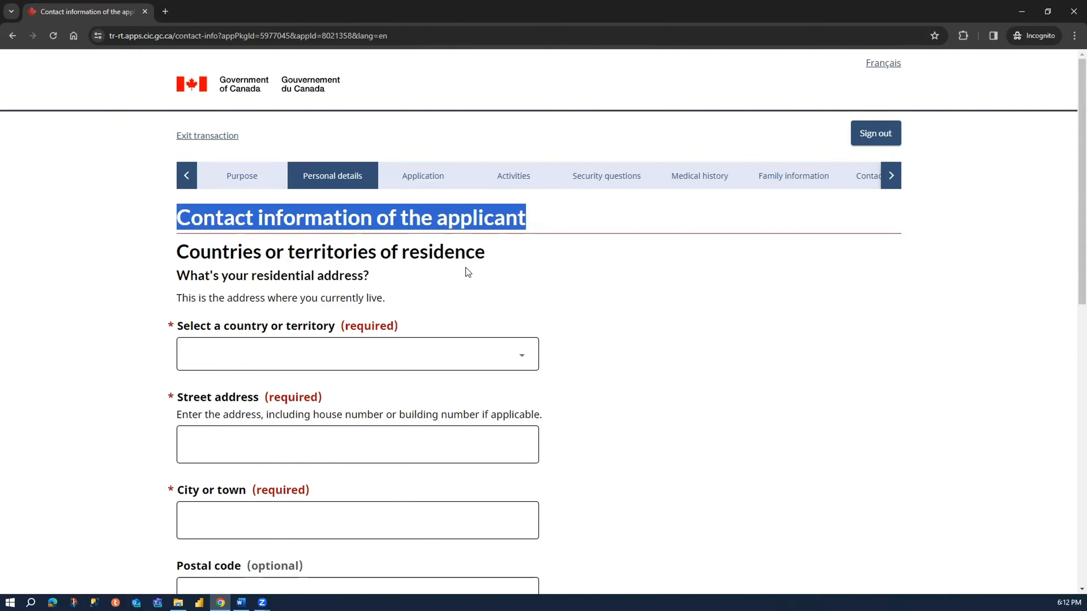
scroll(102, 383, down, 10)
scroll(255, 327, up, 10)
click(231, 326)
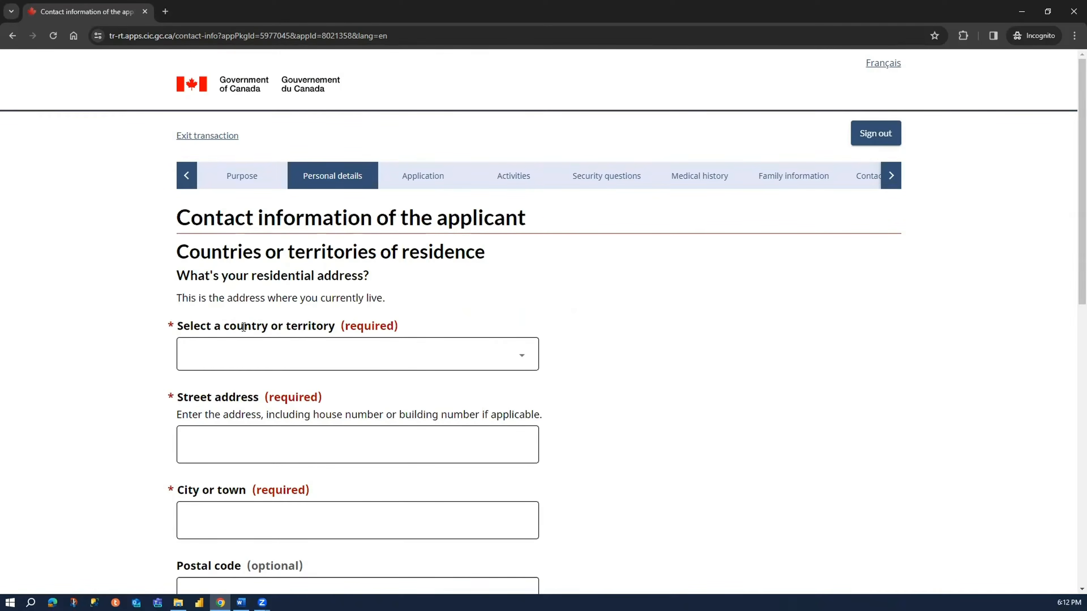
click(247, 356)
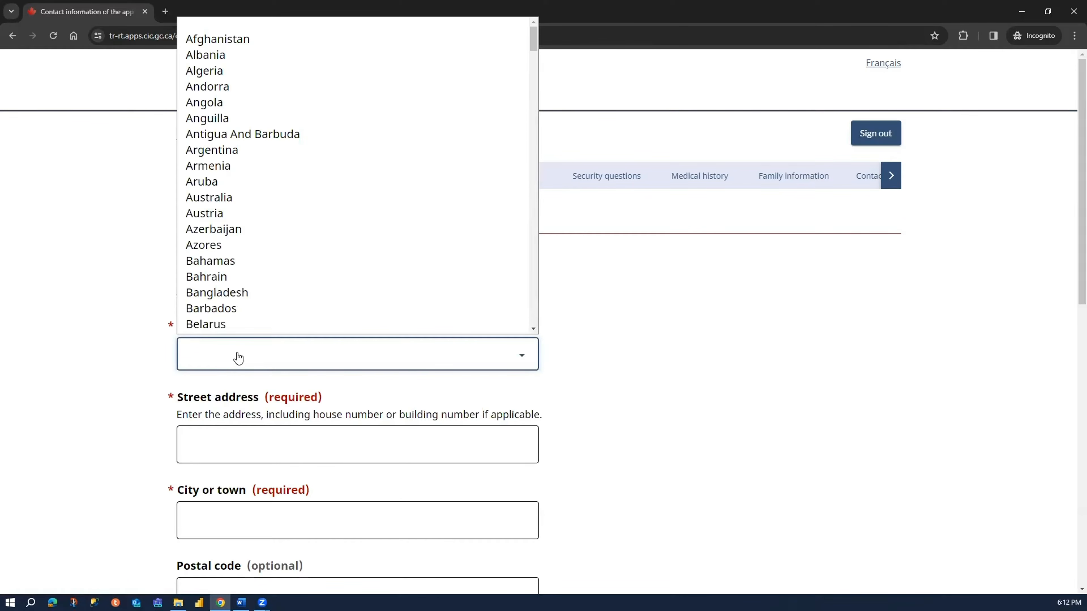
text(india)
key(Return)
- Enter the street address of the applicant's residence, including the house number
click(236, 445)
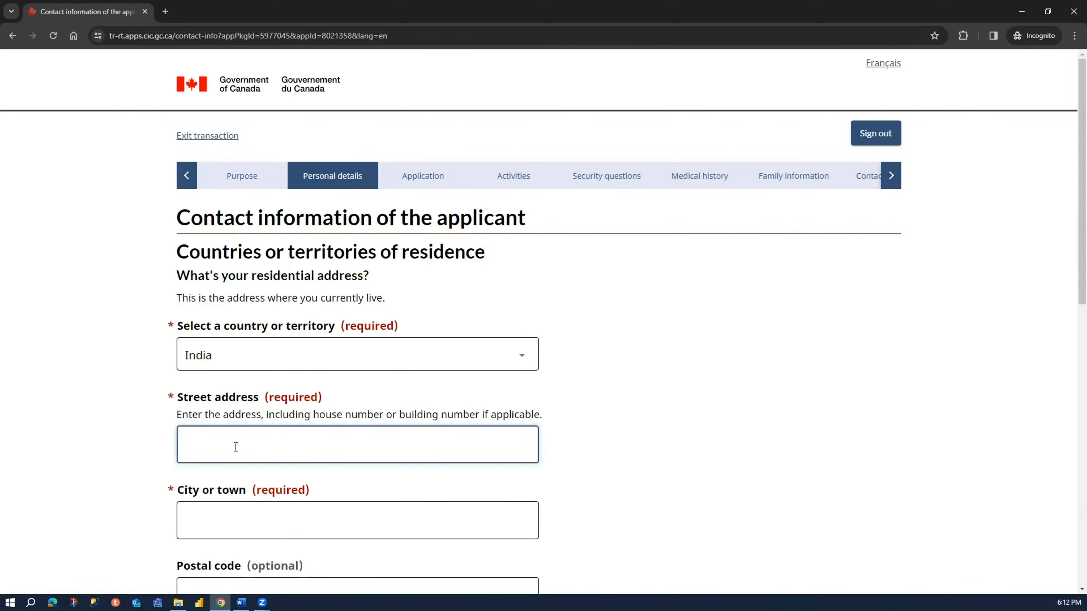
text(123 ABC Street)
click(78, 488)
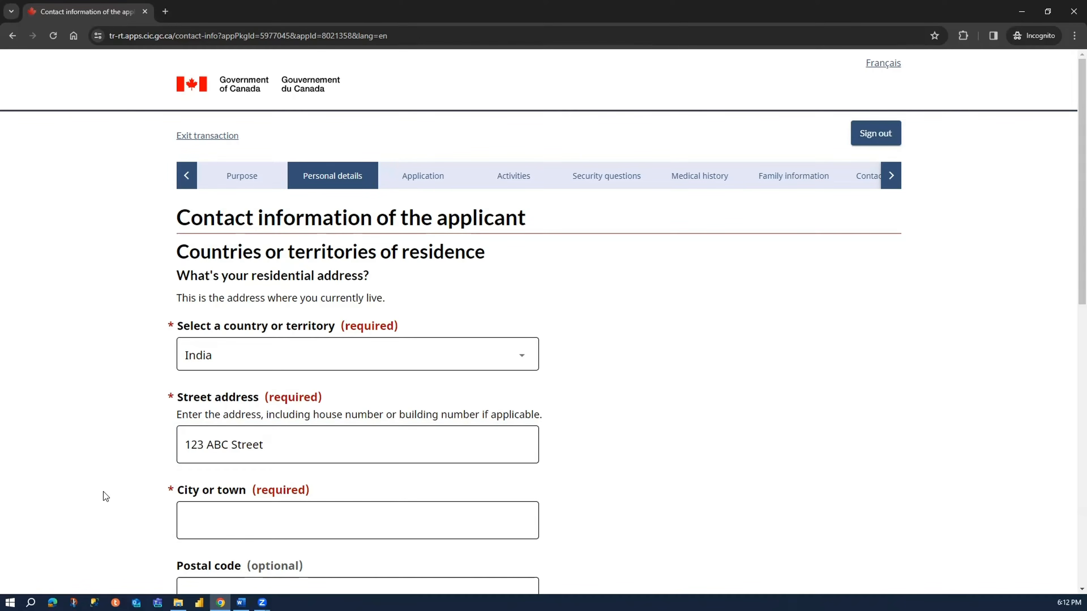
- Fill in the city and postal code of the applicant's residential address
click(211, 522)
text(Delhiu)
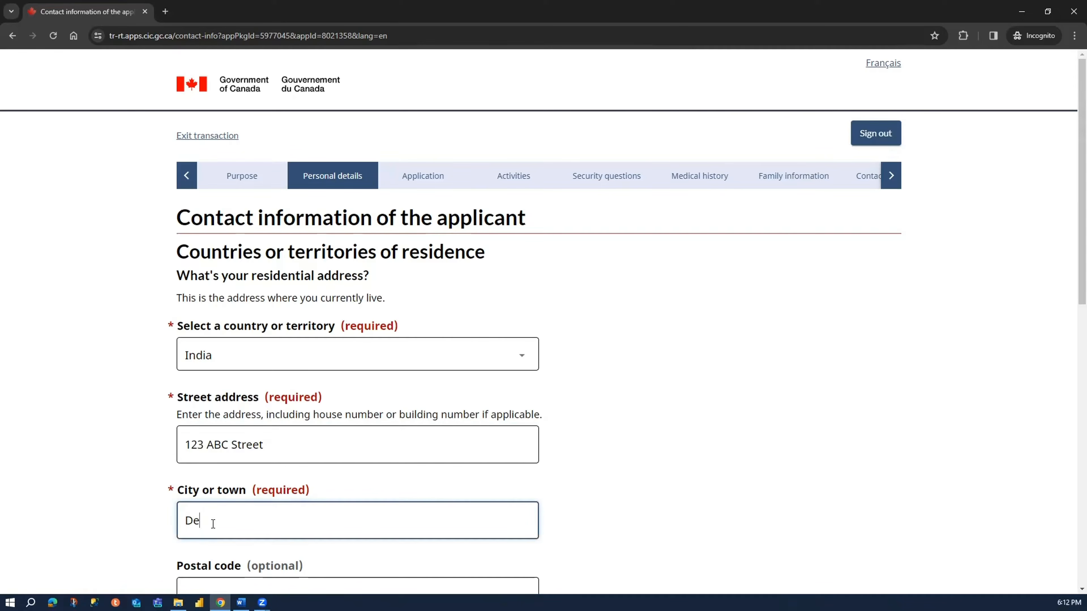
click(91, 491)
scroll(202, 441, down, 5)
click(279, 372)
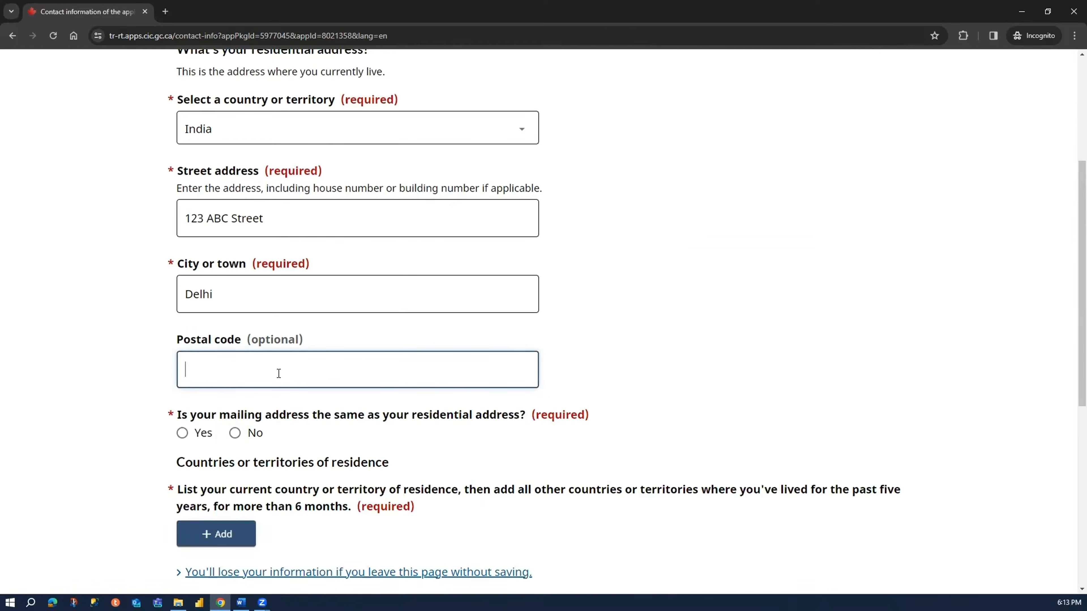
text(112233)
click(99, 305)
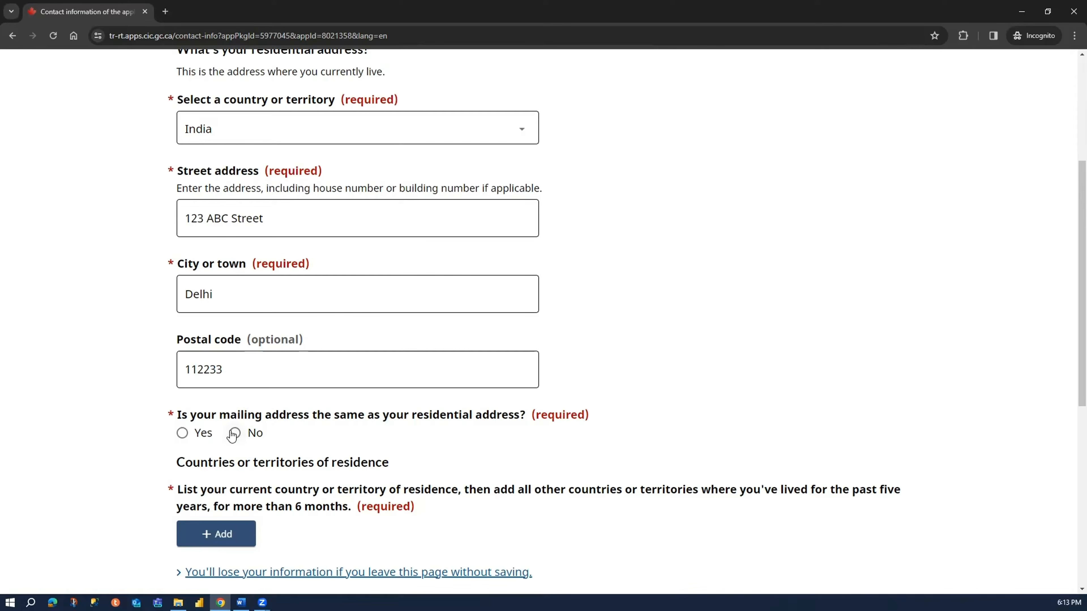
- Answer Yes to the mailing address being the same as the residential address
click(178, 437)
scroll(112, 417, down, 3)
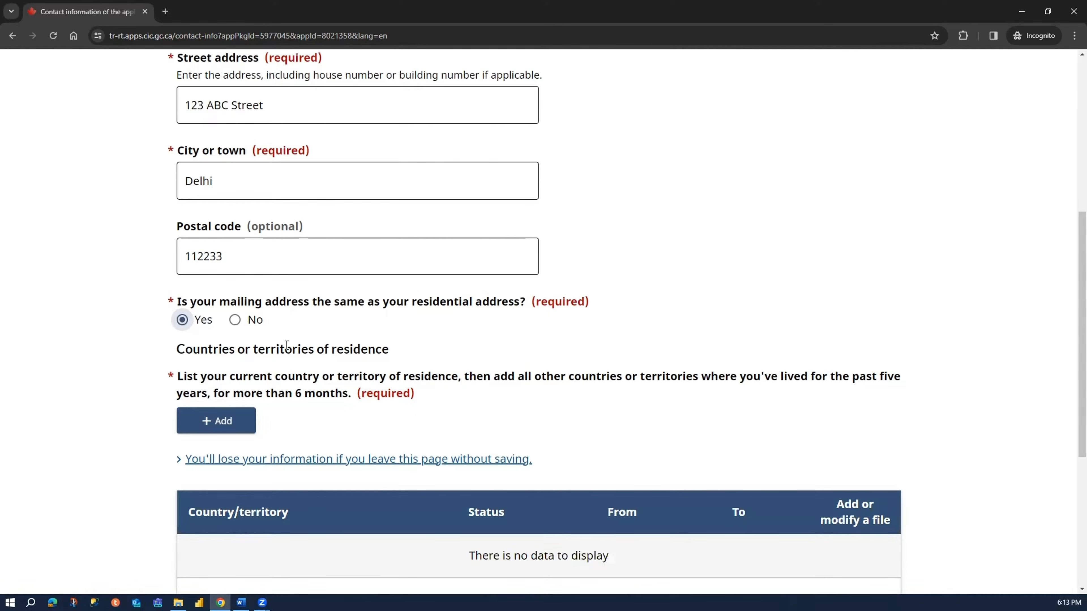
click(235, 320)
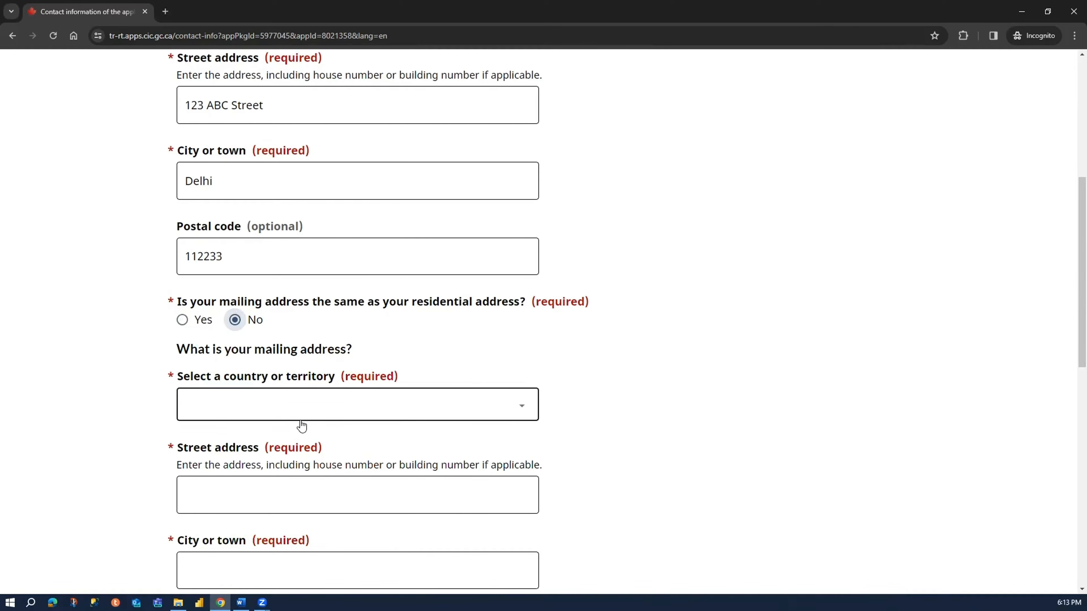
scroll(301, 428, down, 3)
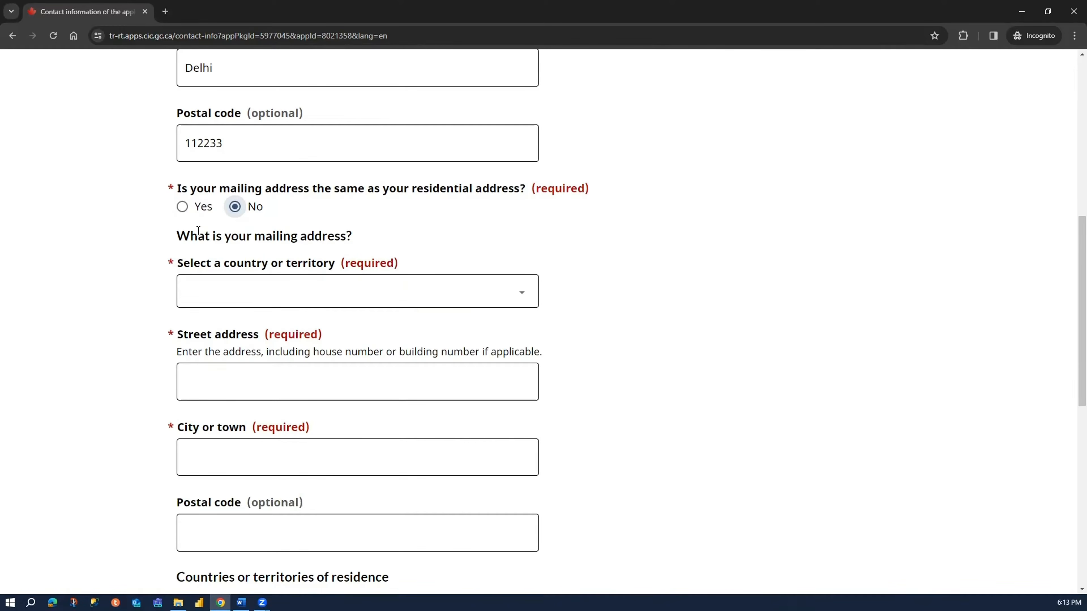
click(198, 209)
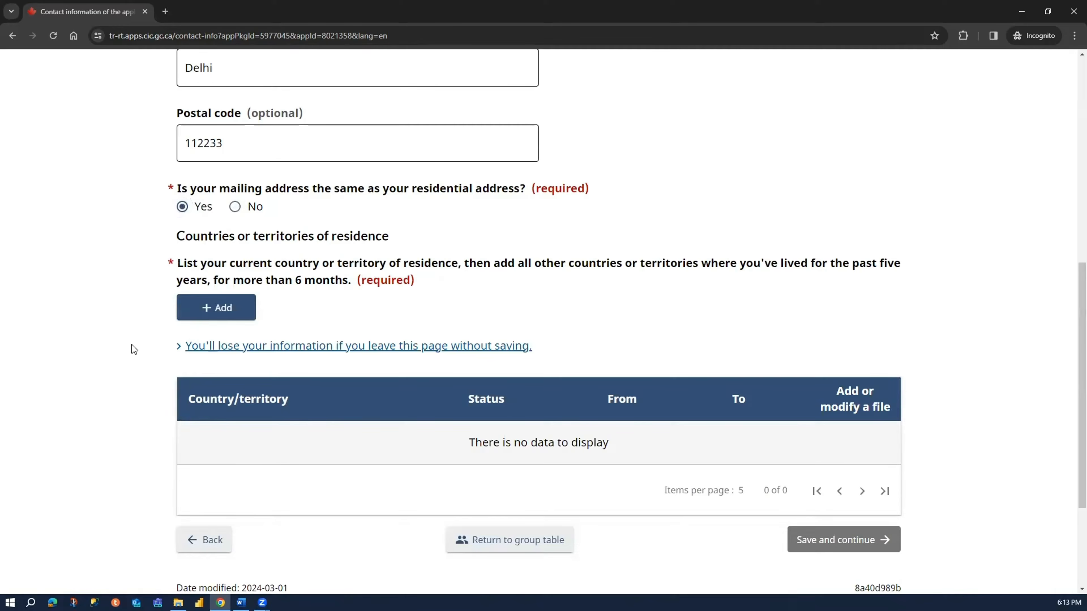
- Start a new country of residence entry for India with the status Citizen
drag(176, 235, 397, 237)
click(182, 263)
drag(182, 263, 901, 262)
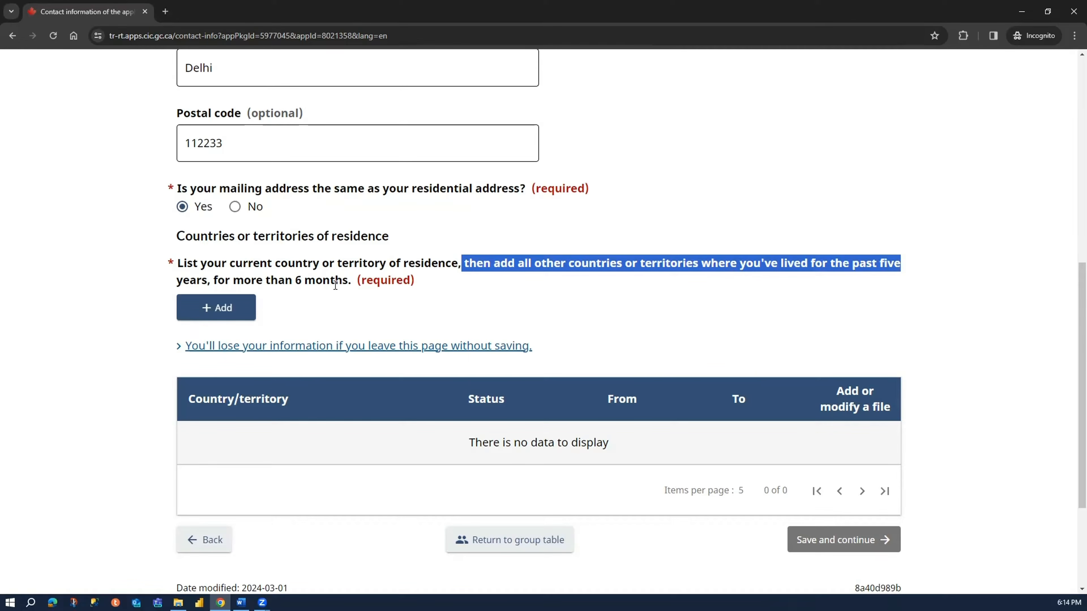
click(233, 306)
click(369, 191)
text(ind)
key(Return)
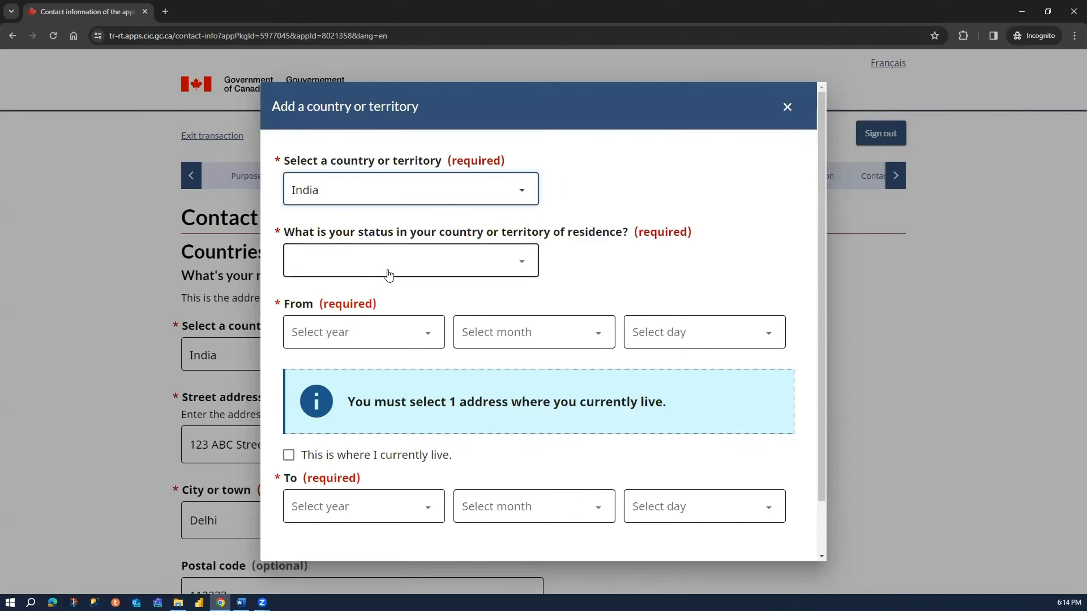
click(435, 260)
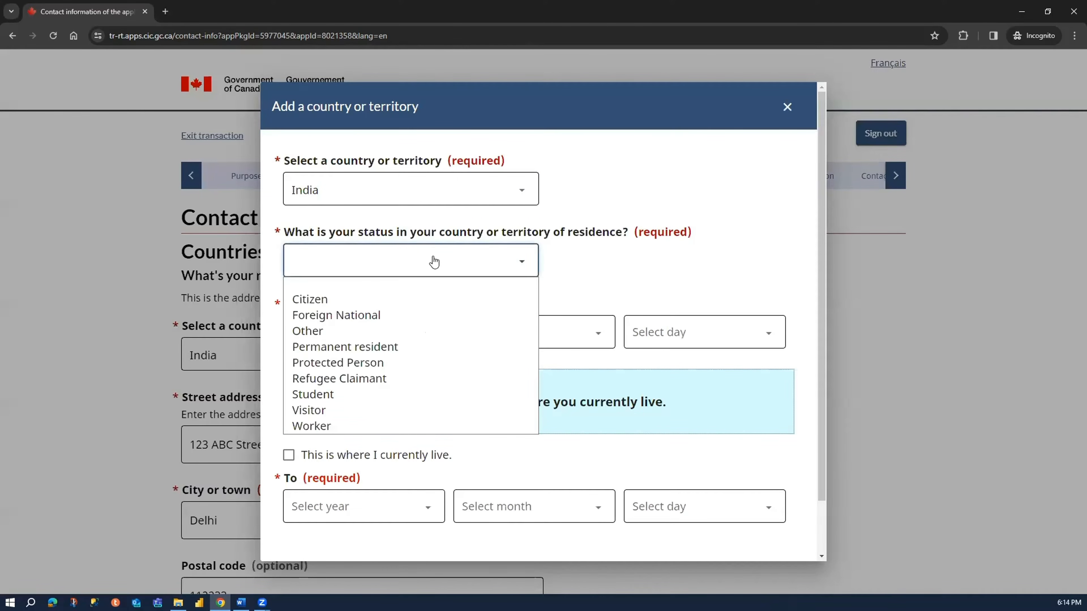
click(406, 300)
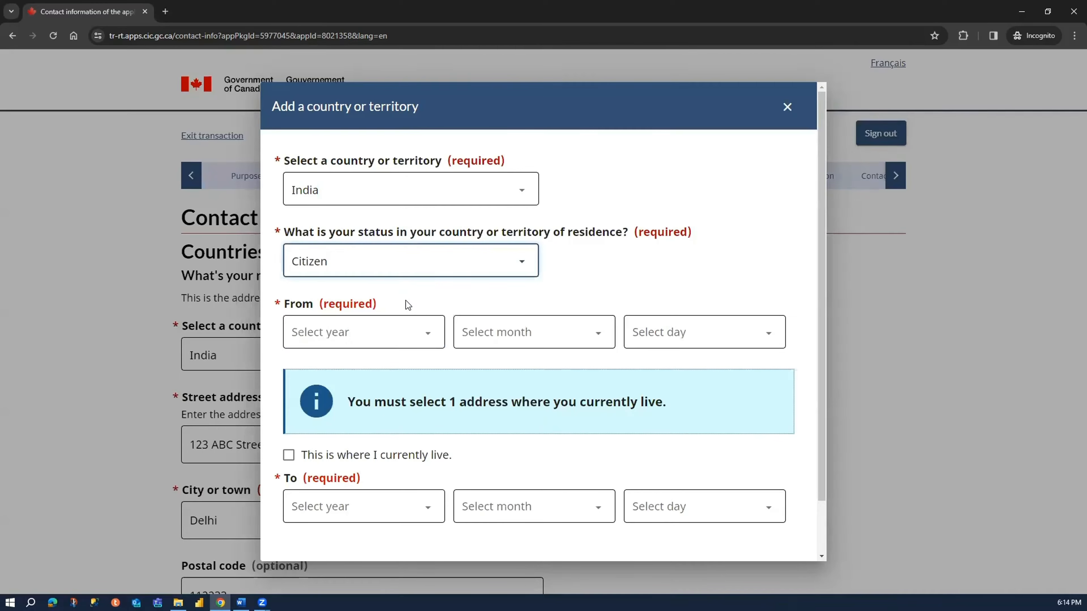
- Set the From date of the India residence entry to 1 January 1970
click(408, 337)
scroll(361, 221, down, 1)
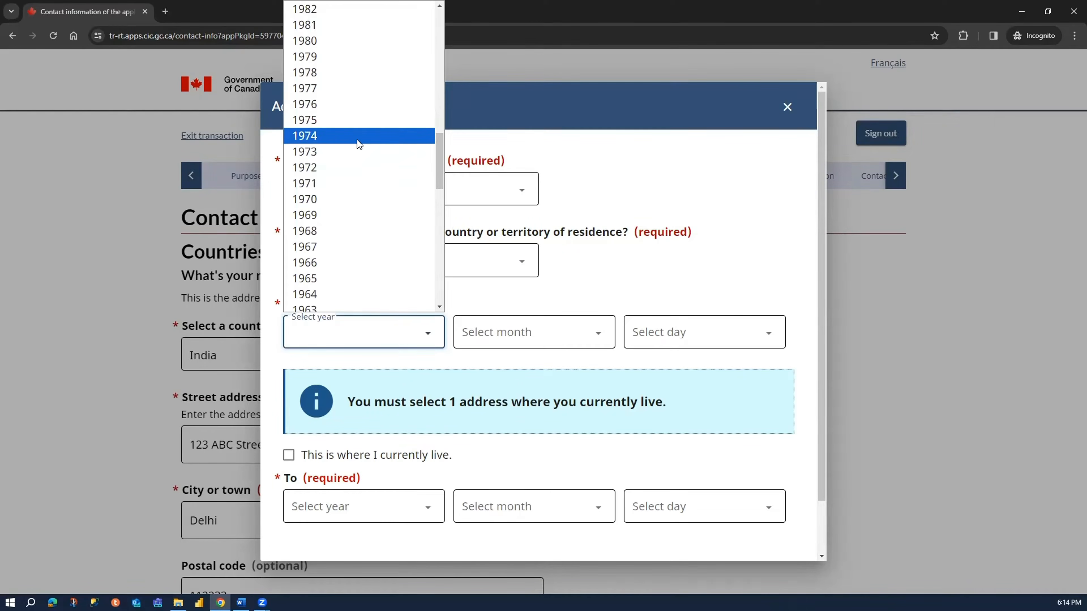
click(357, 199)
click(503, 342)
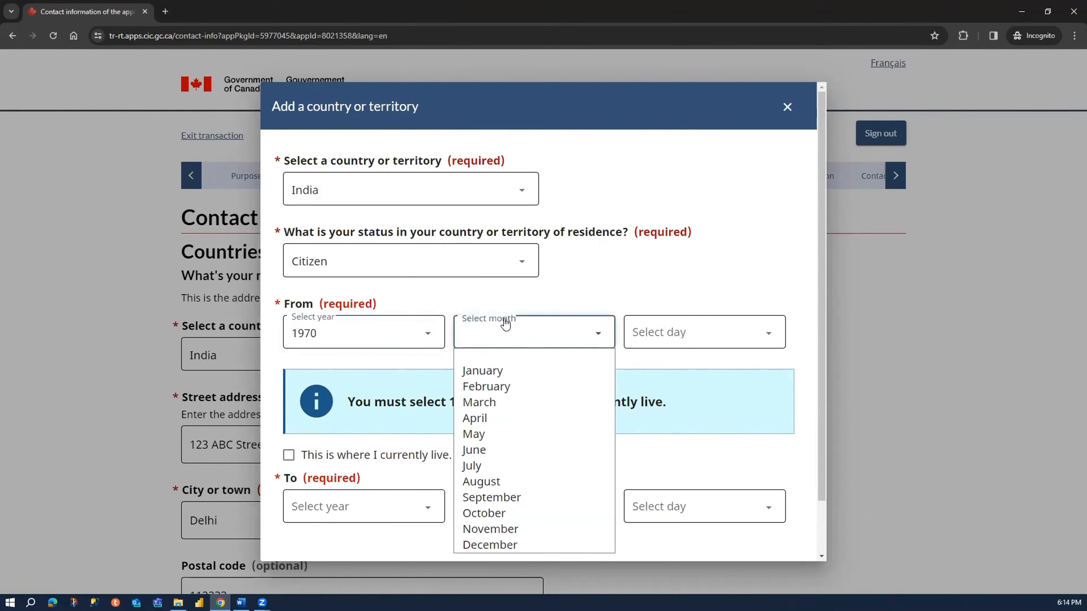
click(501, 370)
click(676, 338)
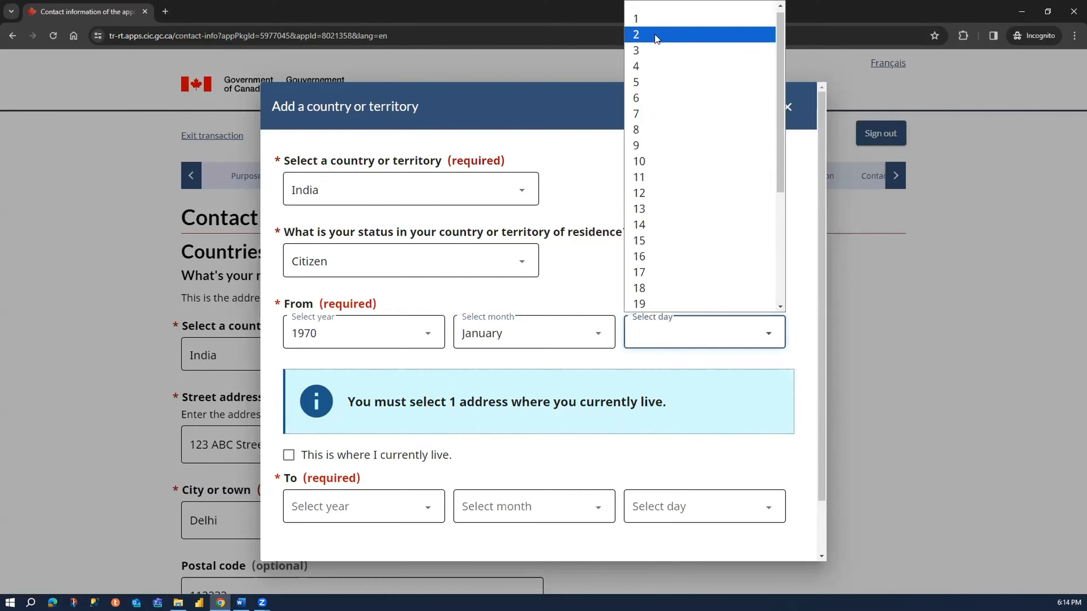
click(653, 25)
- Mark India as the place where the applicant currently lives and save the residence entry
scroll(463, 350, down, 1)
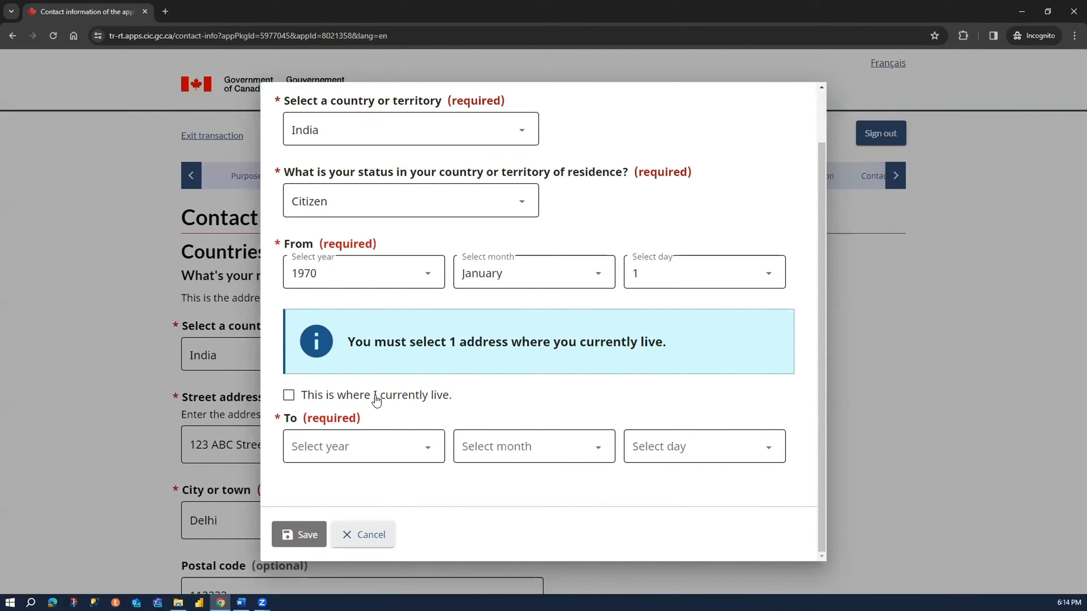
click(291, 397)
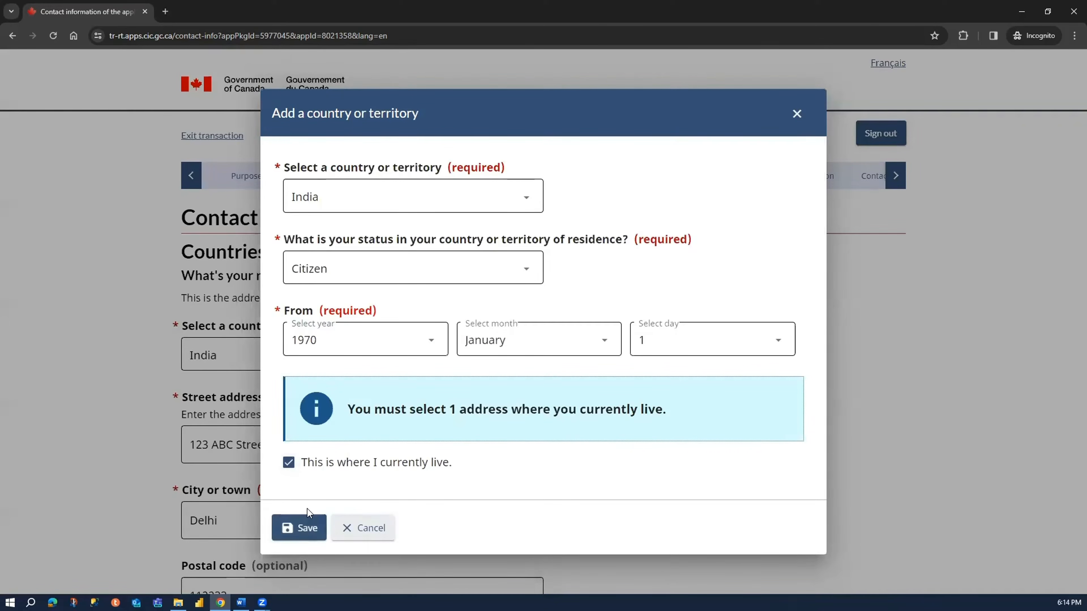
click(304, 524)
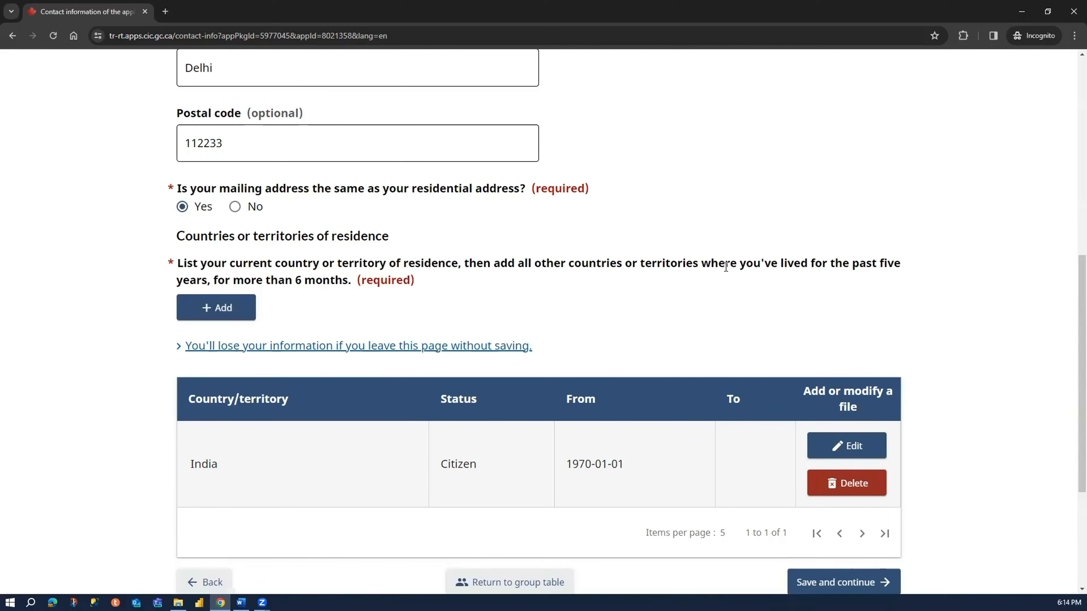
- Save the applicant's contact information page without further residence entries and continue
drag(702, 263, 894, 296)
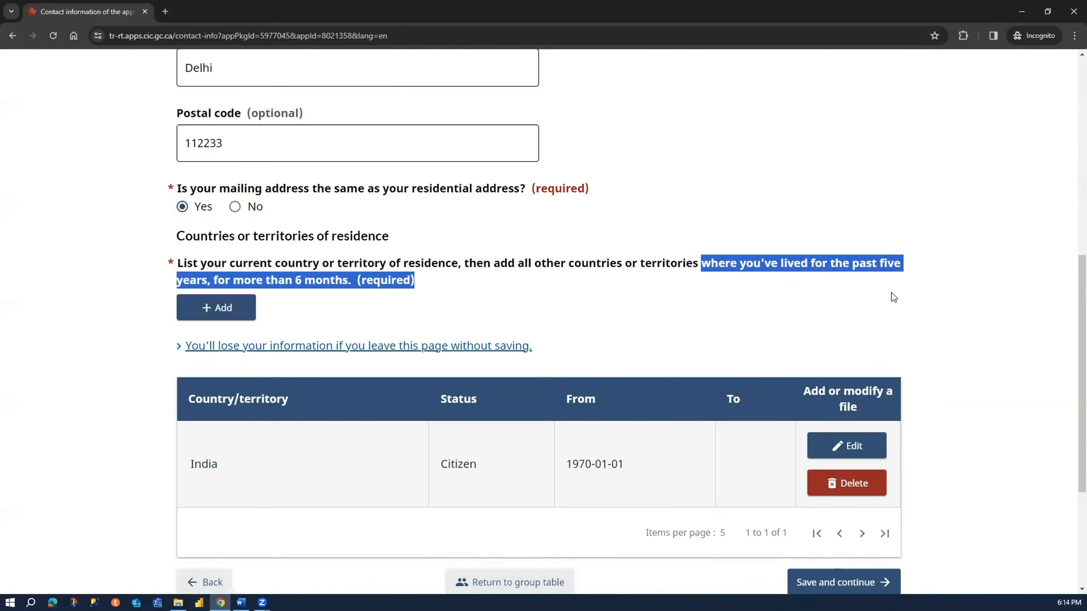
click(238, 313)
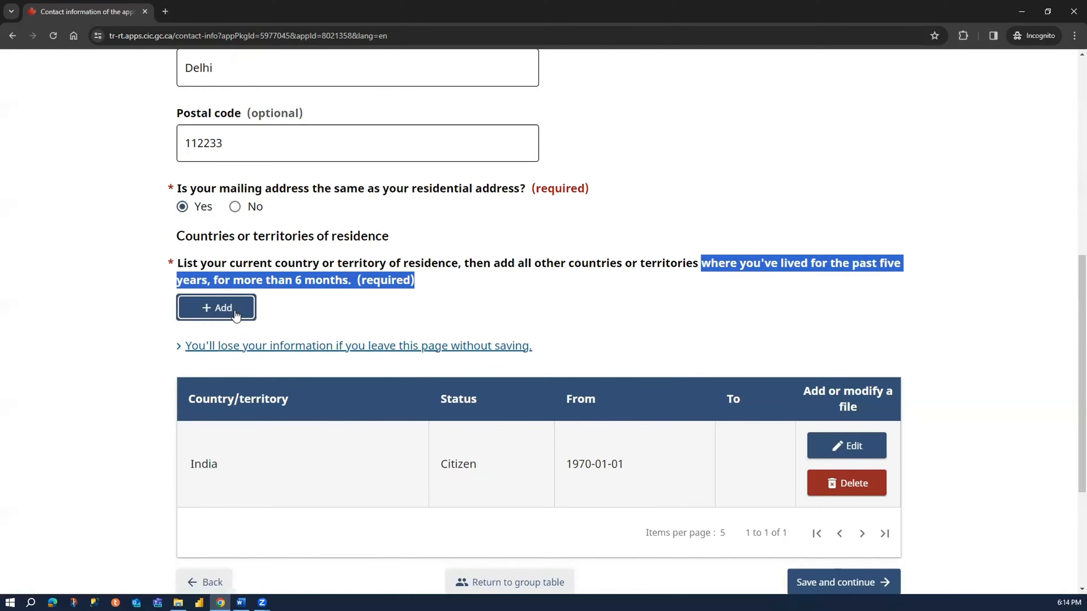
click(150, 328)
scroll(141, 451, down, 5)
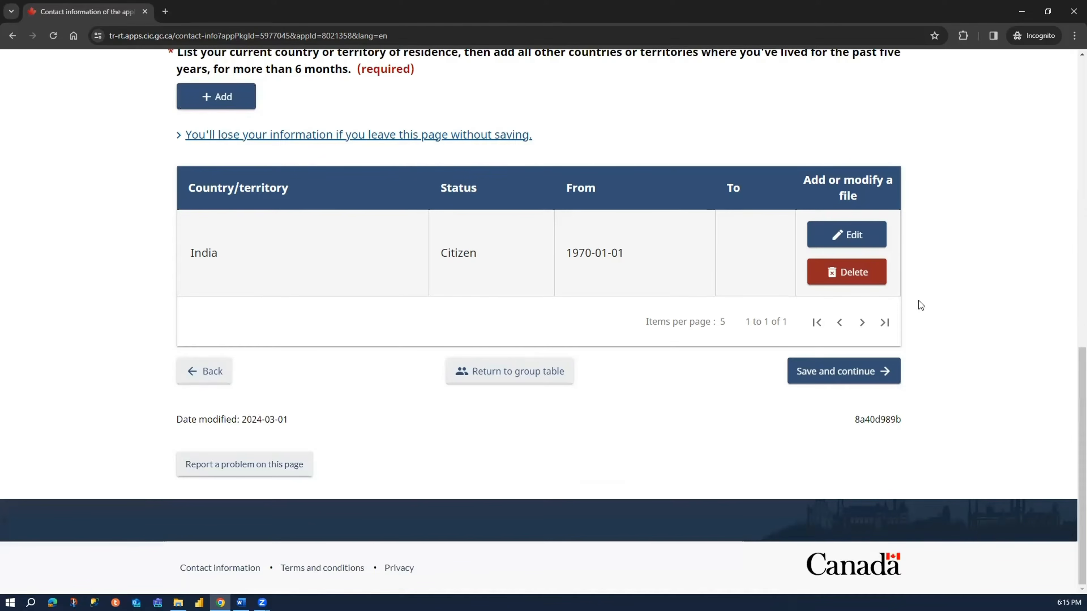
click(853, 384)
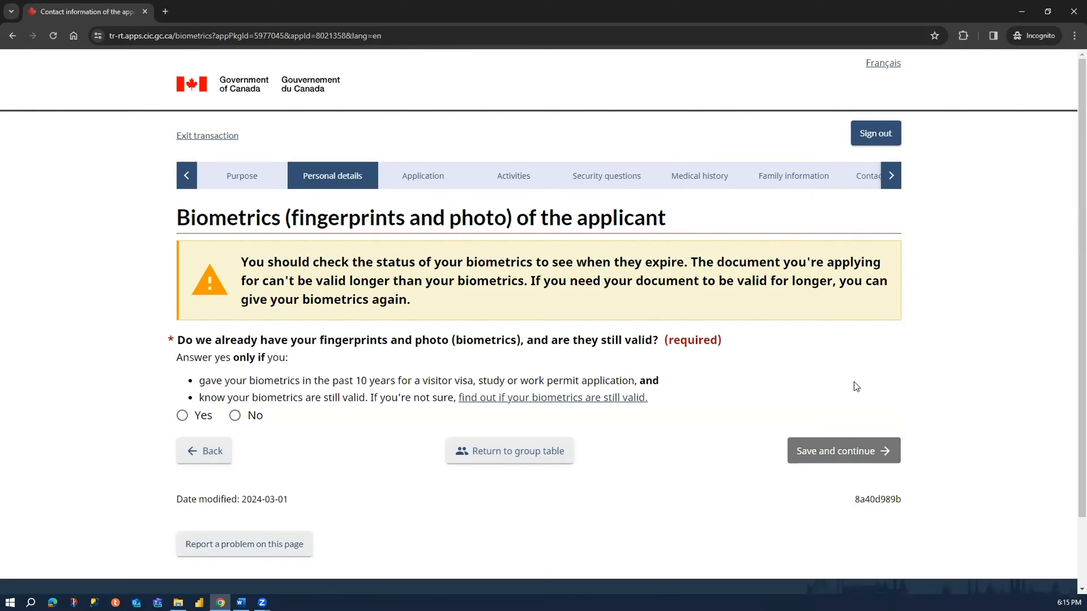
- Answer No to whether the applicant's fingerprints and photo are already held and valid, then save the biometrics page and continue
drag(190, 220, 473, 220)
drag(197, 341, 625, 344)
click(560, 342)
click(597, 346)
click(256, 416)
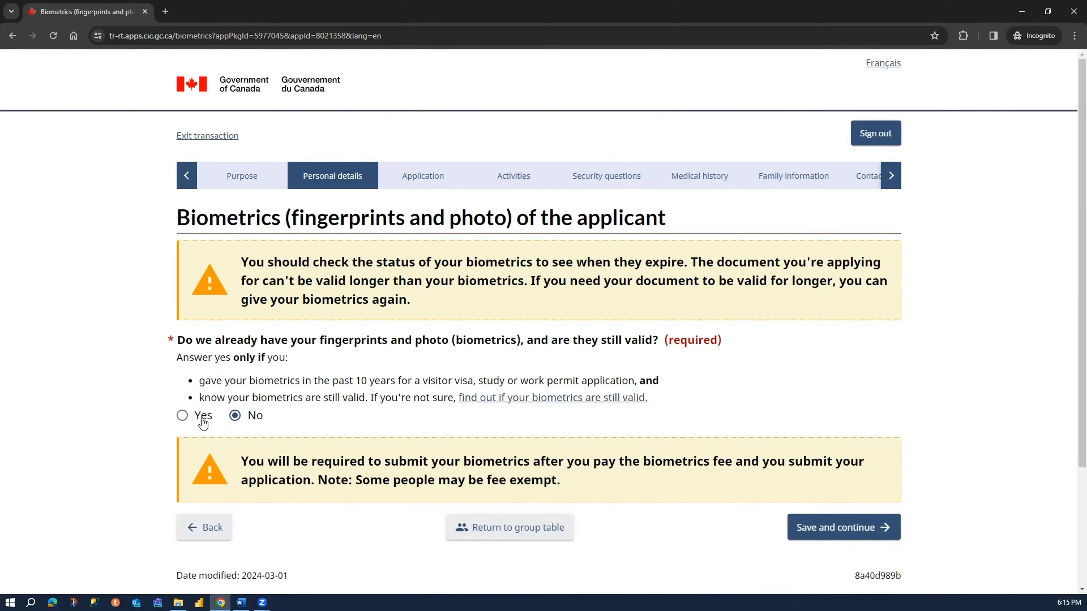
scroll(625, 529, down, 3)
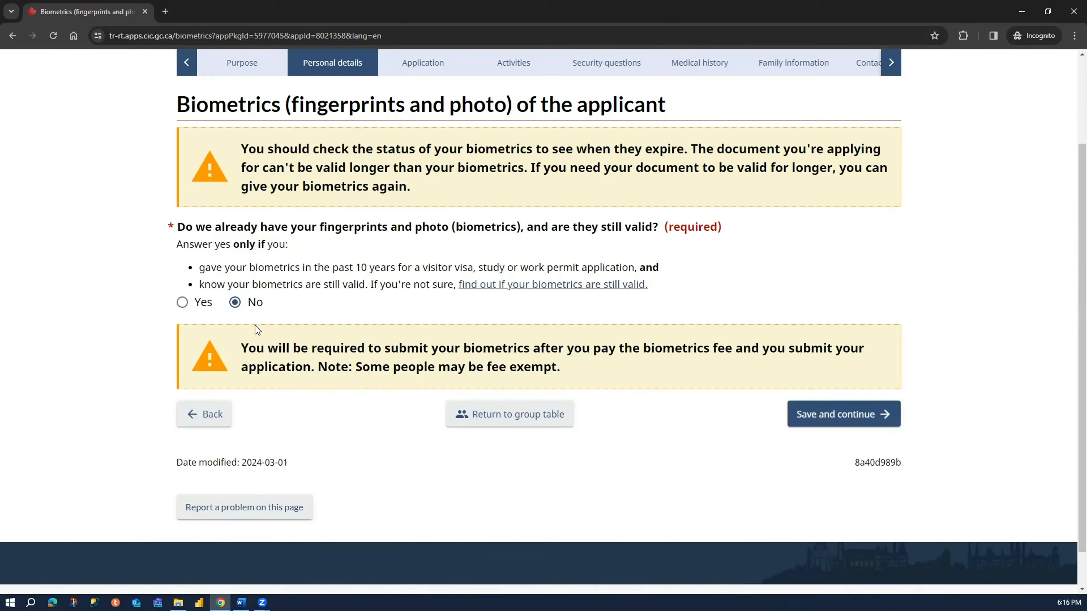
drag(248, 348, 333, 380)
click(320, 366)
click(807, 418)
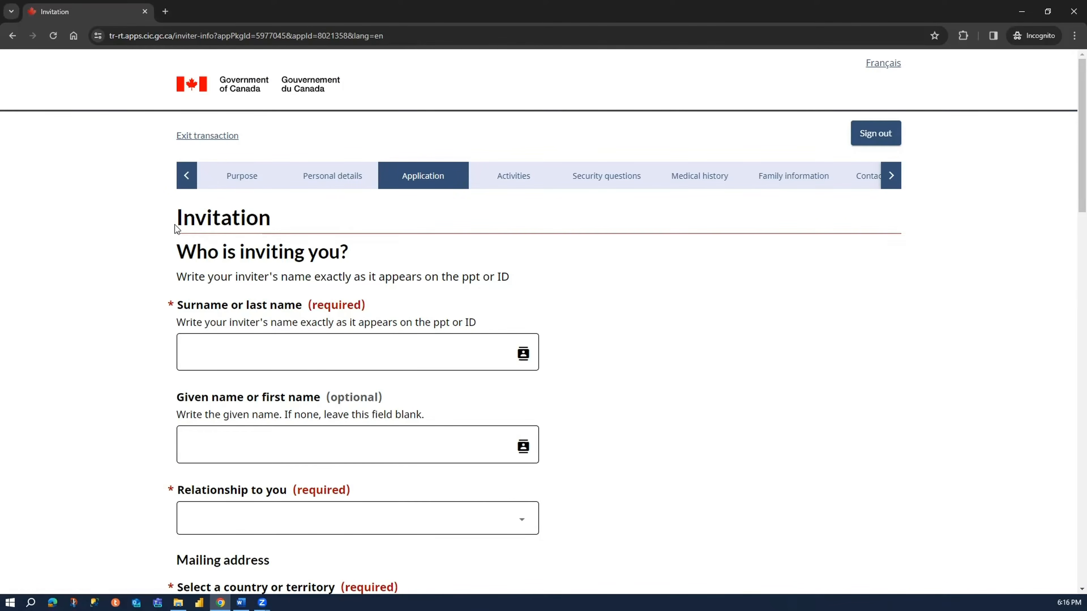
- Enter the inviter's surname and given name, and set the relationship to the applicant to Family member
mouse_move(188, 221)
mouse_down()
mouse_move(267, 222)
mouse_move(185, 225)
mouse_up()
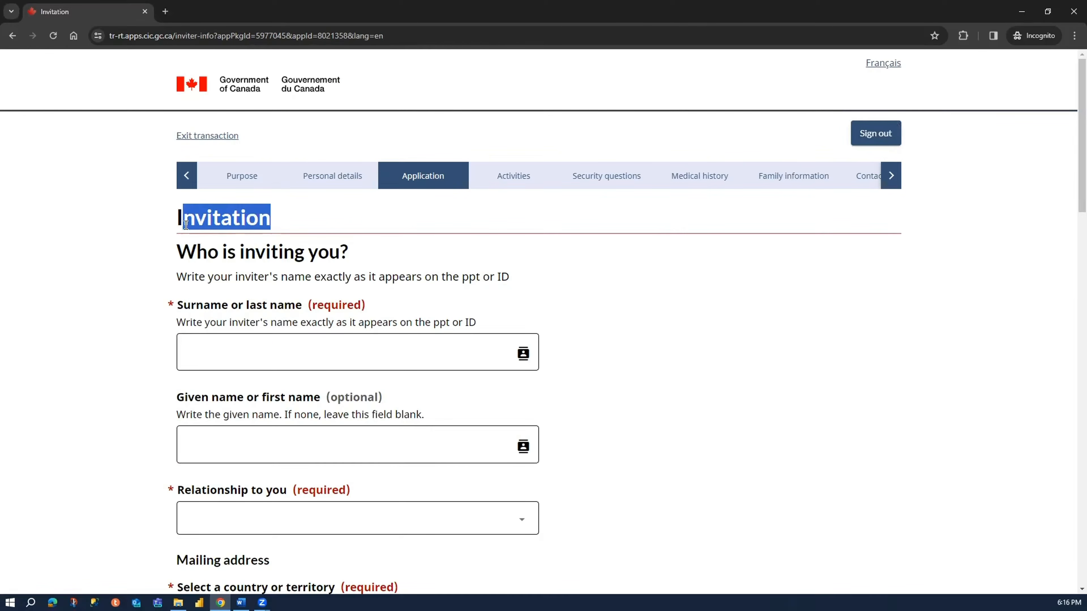
click(152, 239)
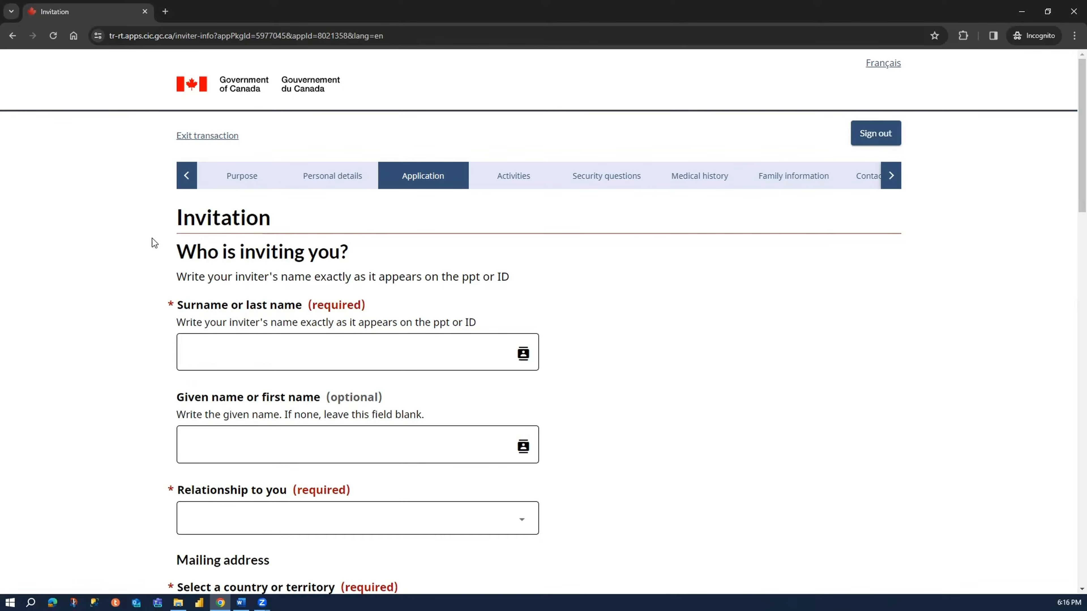
click(236, 352)
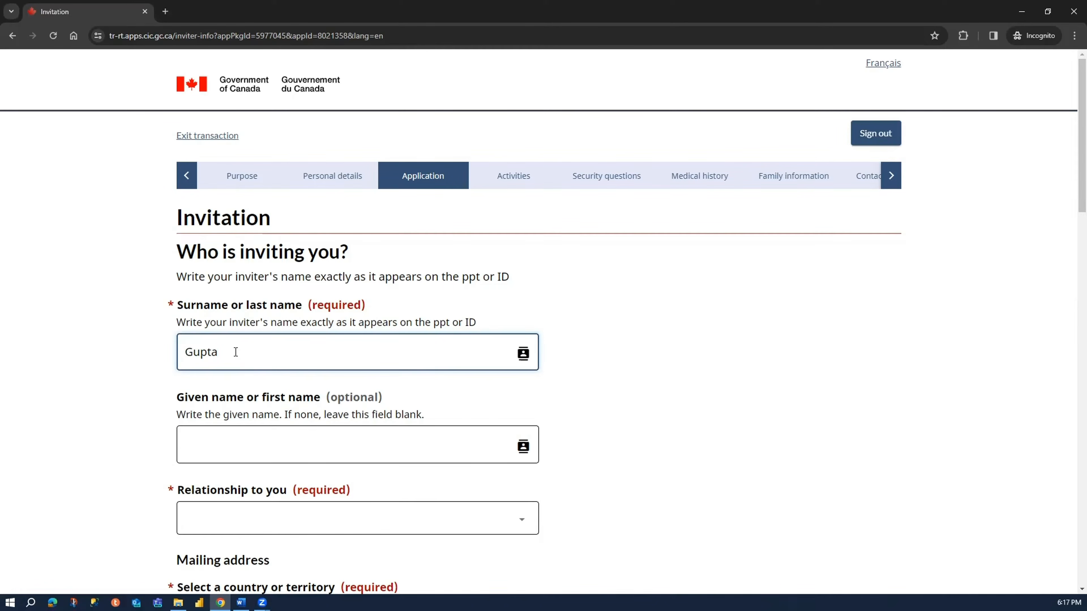
click(243, 444)
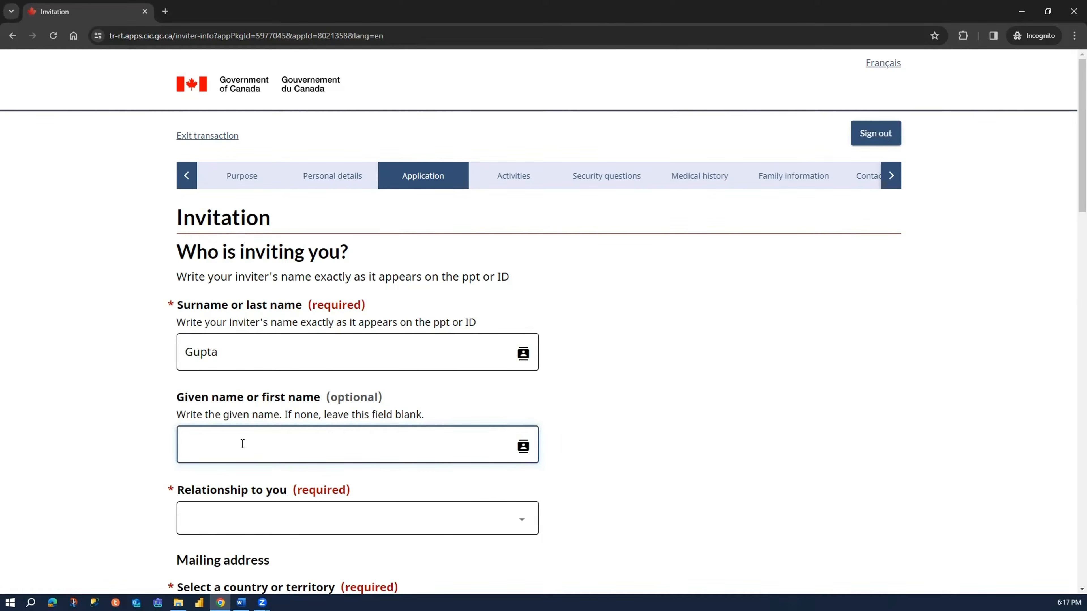
click(222, 527)
click(250, 441)
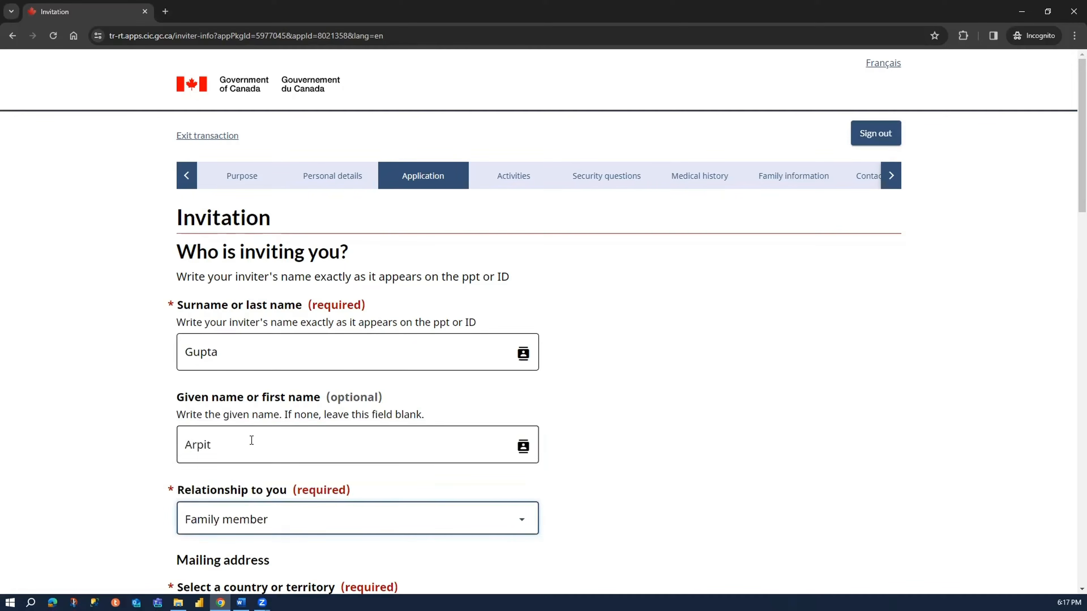
- Switch the inviter's mailing address to manual input and enter the street number
scroll(133, 418, down, 5)
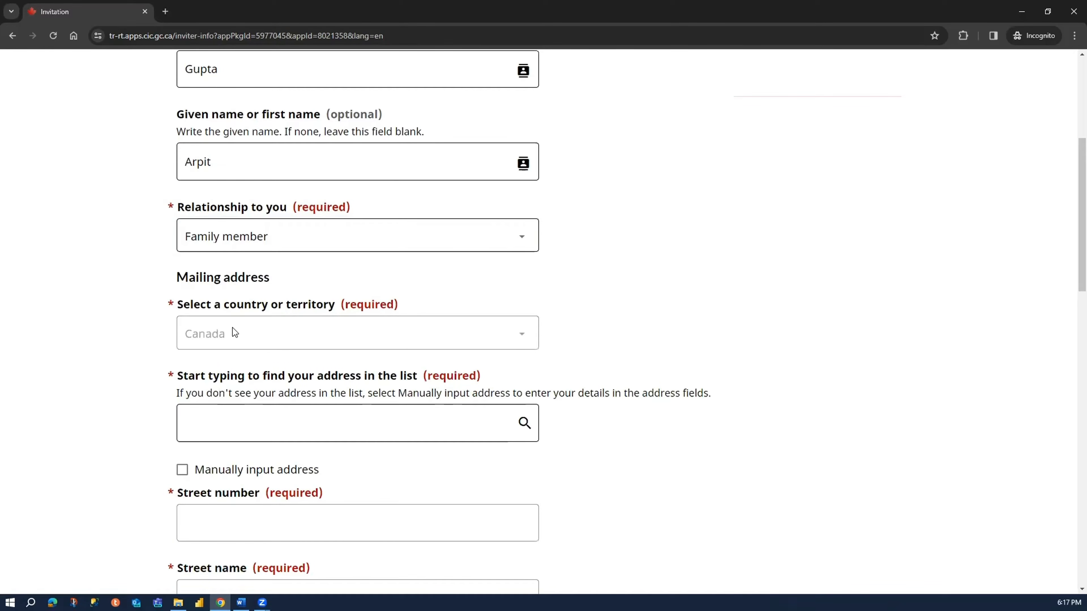
scroll(137, 281, up, 5)
scroll(234, 258, down, 5)
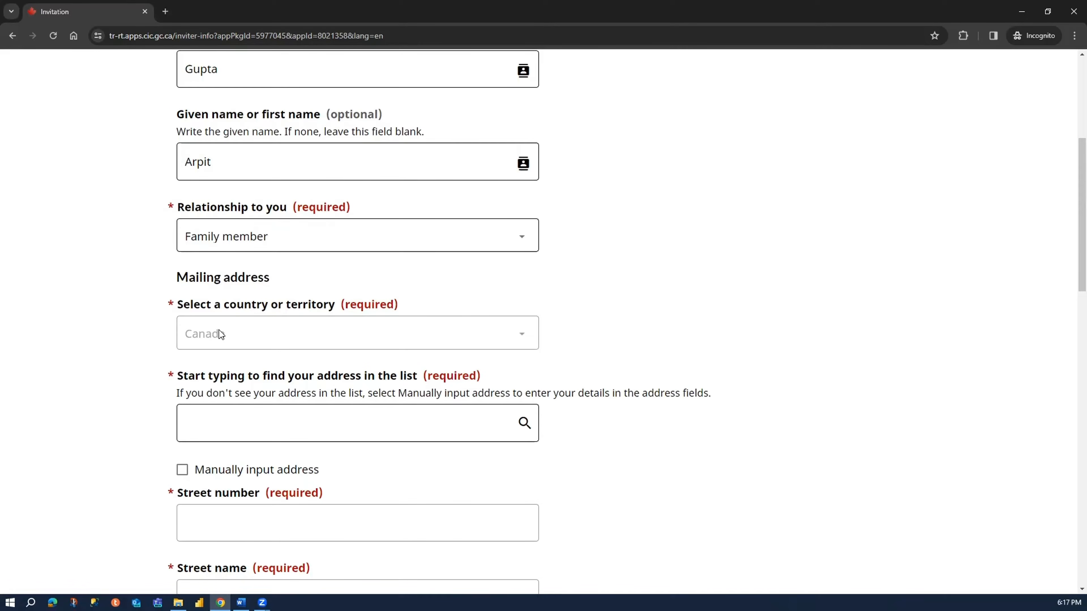
scroll(137, 259, down, 4)
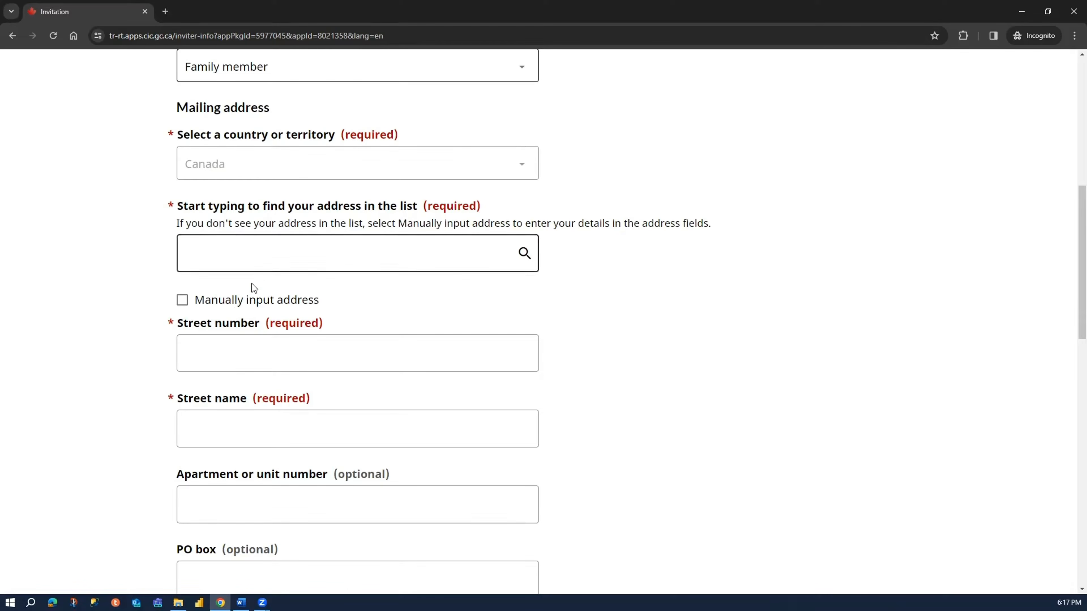
click(224, 301)
click(216, 265)
text(123)
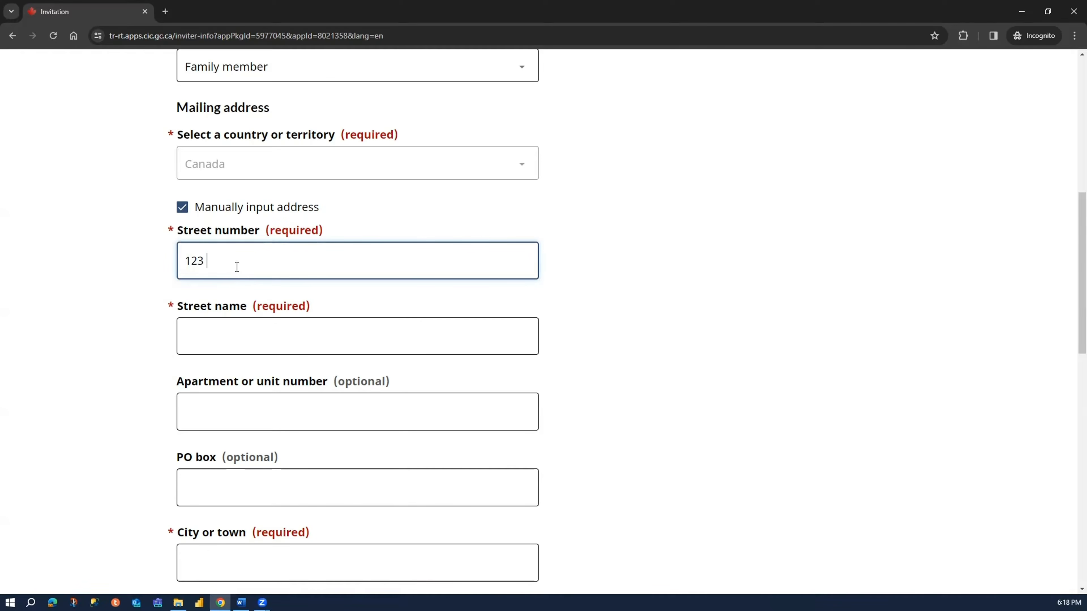
text( Abc)
- Fill in the street name of the inviter's mailing address, keeping only the number in the street number field
key(BackSpace)
key(BackSpace)
text(BC Drive)
drag(272, 258, 204, 260)
key(ctrl+c)
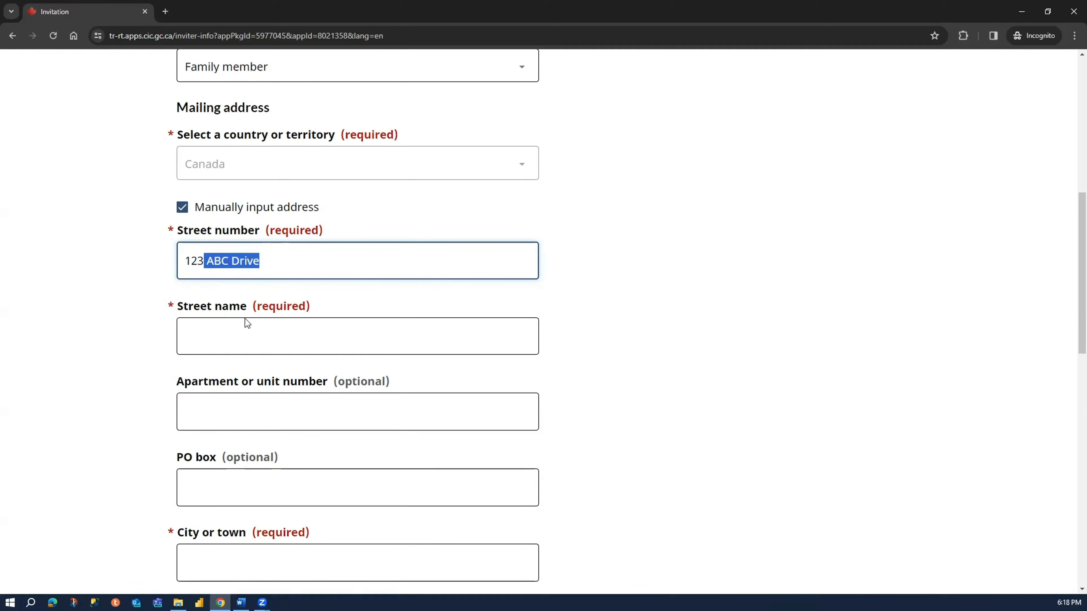
key(BackSpace)
click(244, 341)
key(ctrl+v)
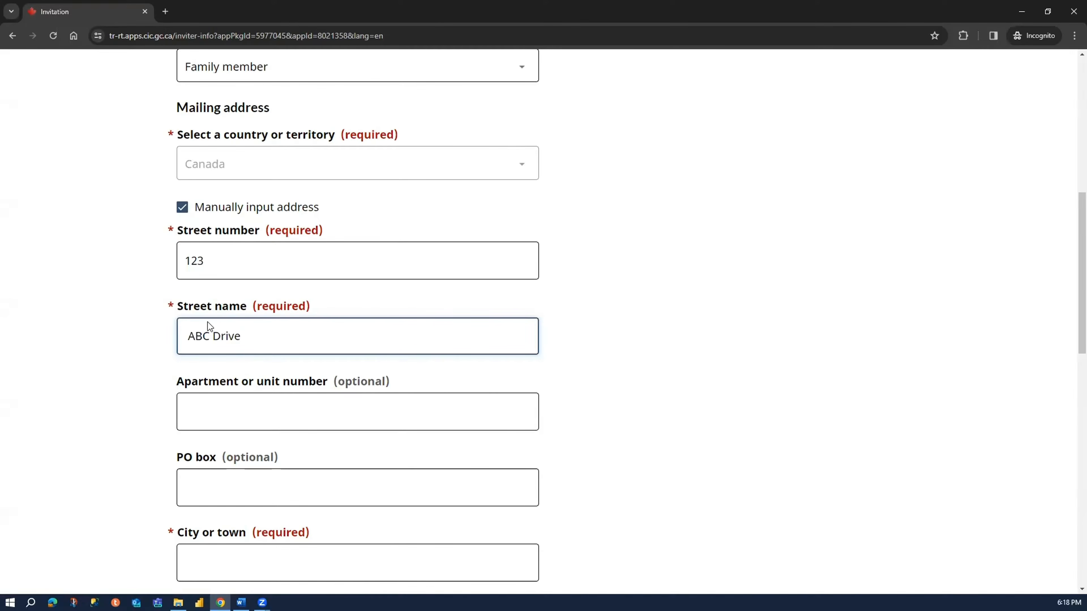
- Set the city of the inviter's mailing address to Toronto and the province to Ontario
scroll(233, 514, down, 2)
click(262, 451)
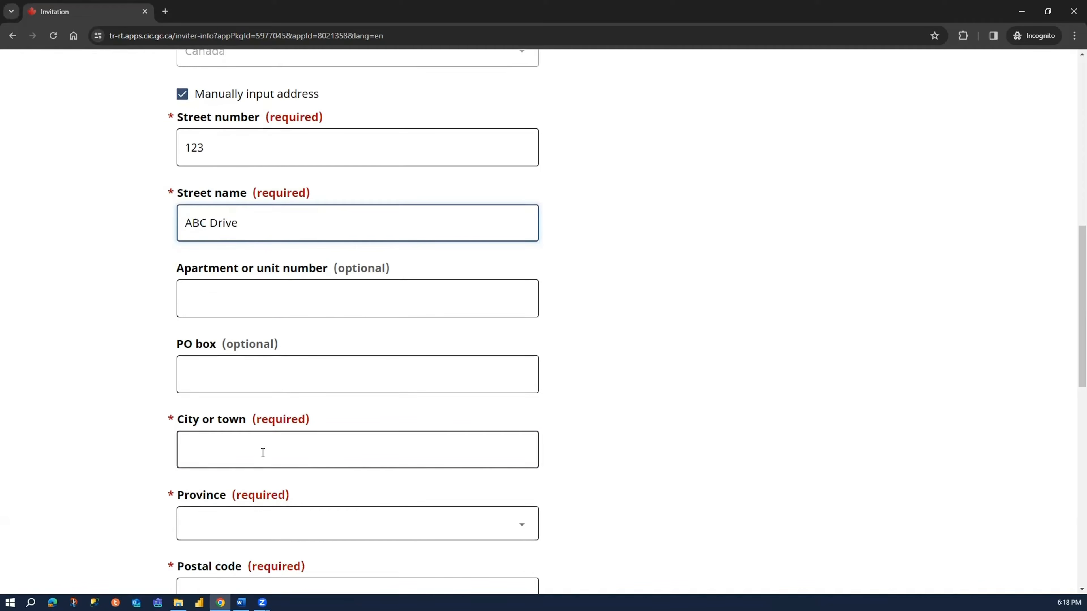
text(Toromt)
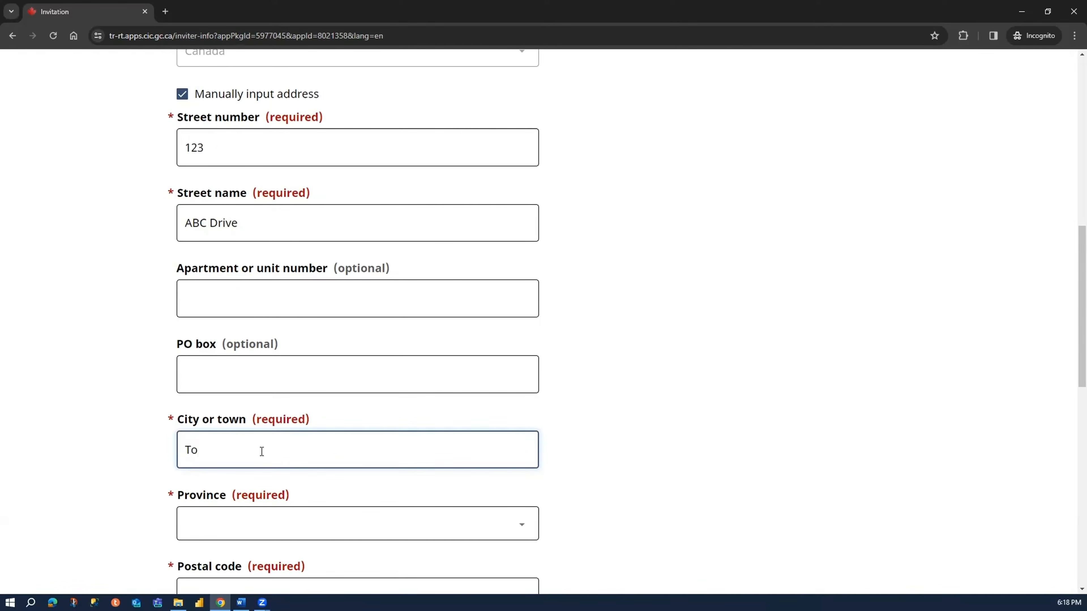
key(BackSpace)
key(BackSpace)
text(nto)
key(Tab)
key(Tab)
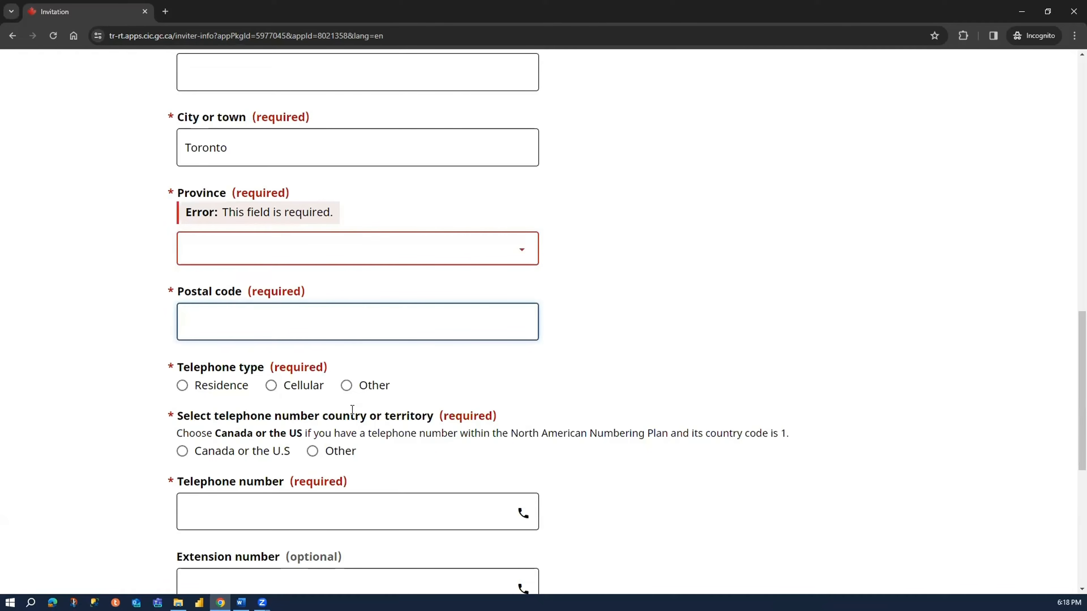
click(325, 315)
click(262, 421)
- Enter the postal code of the inviter's mailing address
click(248, 412)
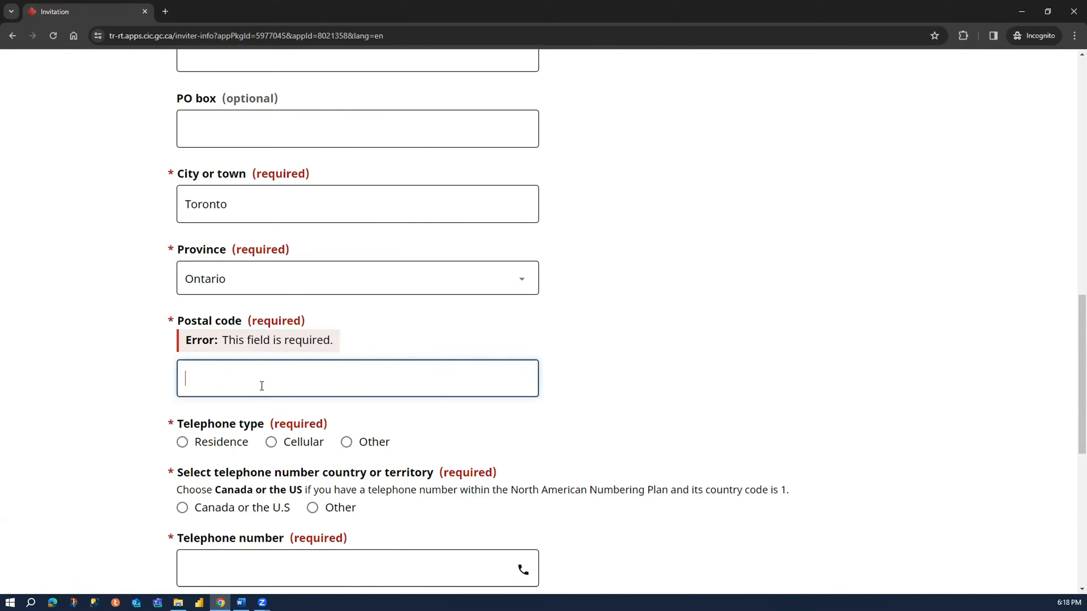
text(A1A 1A1)
click(132, 355)
- Set the inviter's telephone type to Cellular and enter the telephone number
scroll(309, 251, down, 3)
click(310, 252)
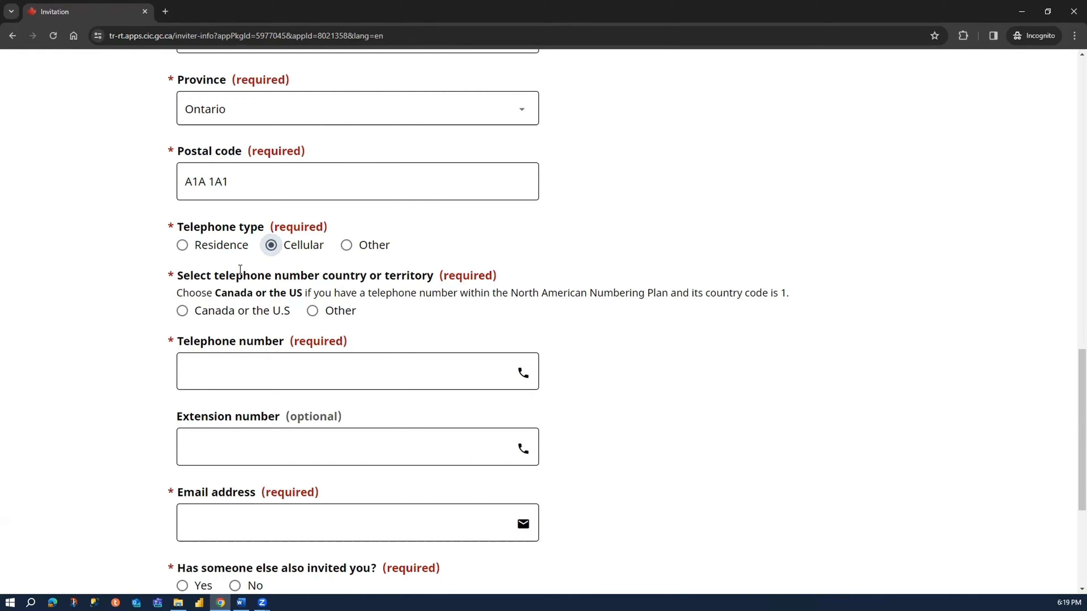
click(286, 375)
- Enter the inviter's email address
scroll(274, 368, down, 4)
click(245, 360)
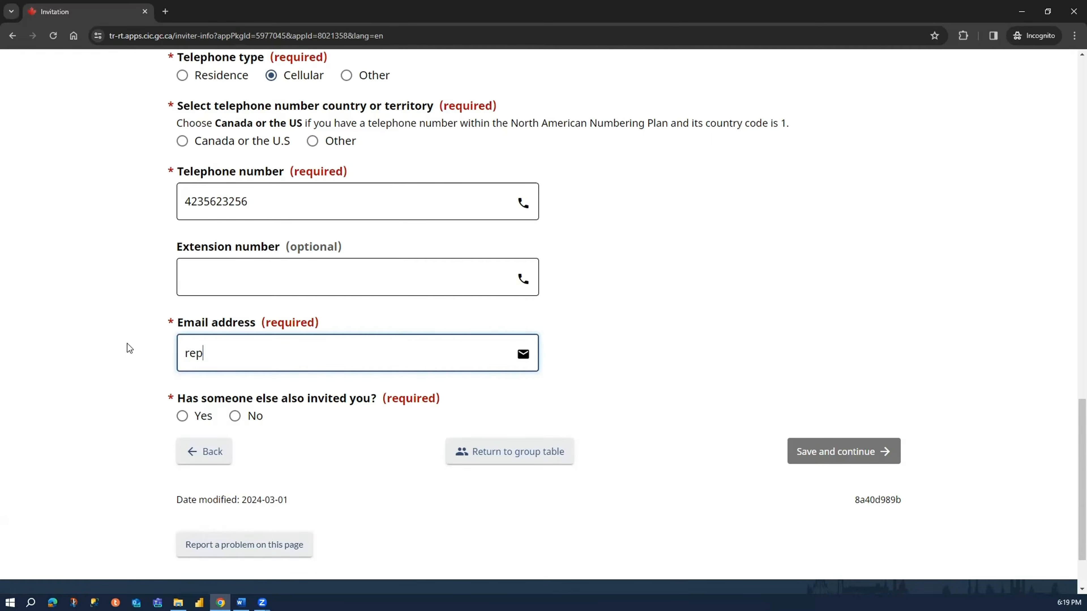
click(303, 405)
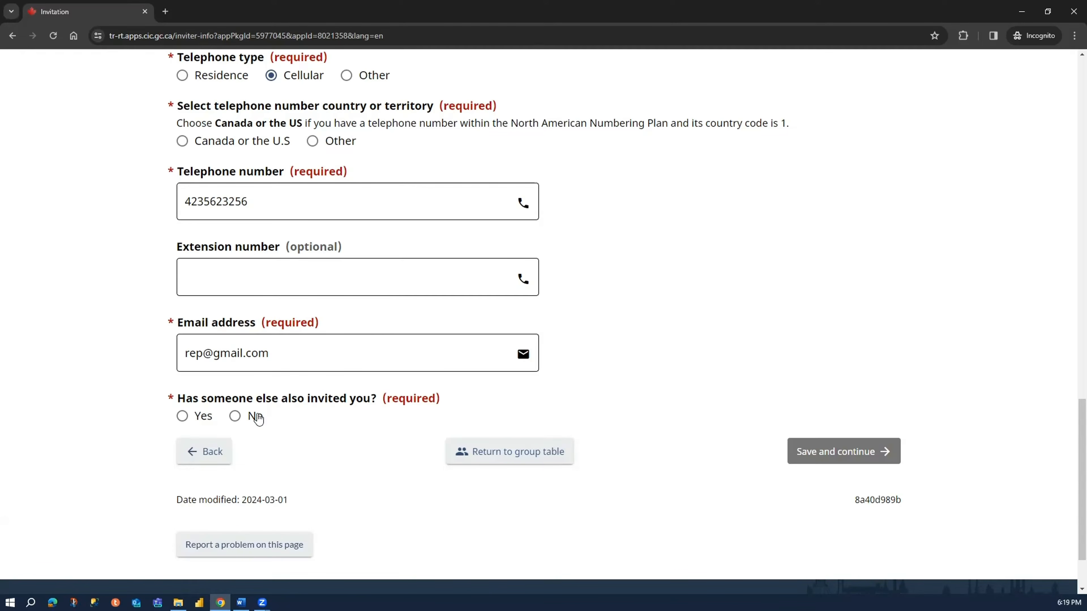
click(202, 417)
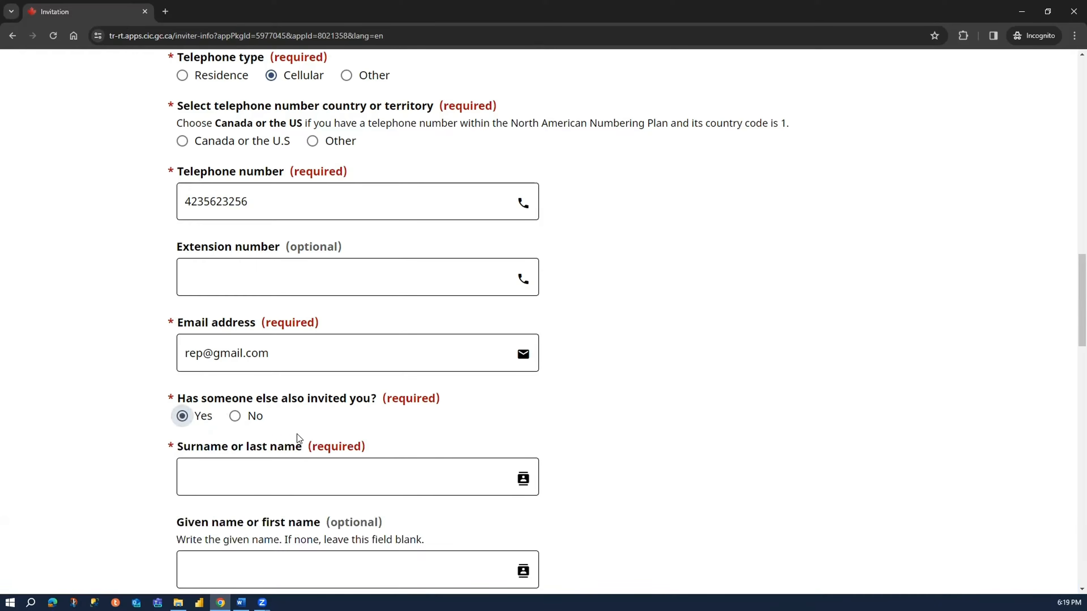
scroll(297, 435, down, 2)
scroll(298, 434, down, 7)
scroll(298, 434, up, 7)
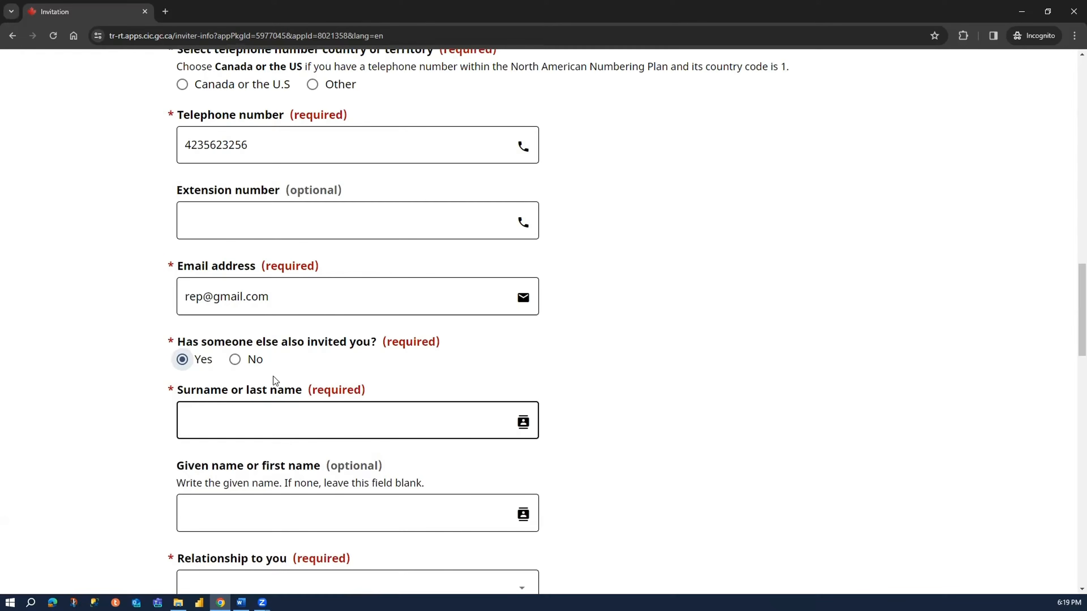
- Answer No to whether someone else also invited the applicant, and set the telephone number country to Canada or the U.S
click(255, 365)
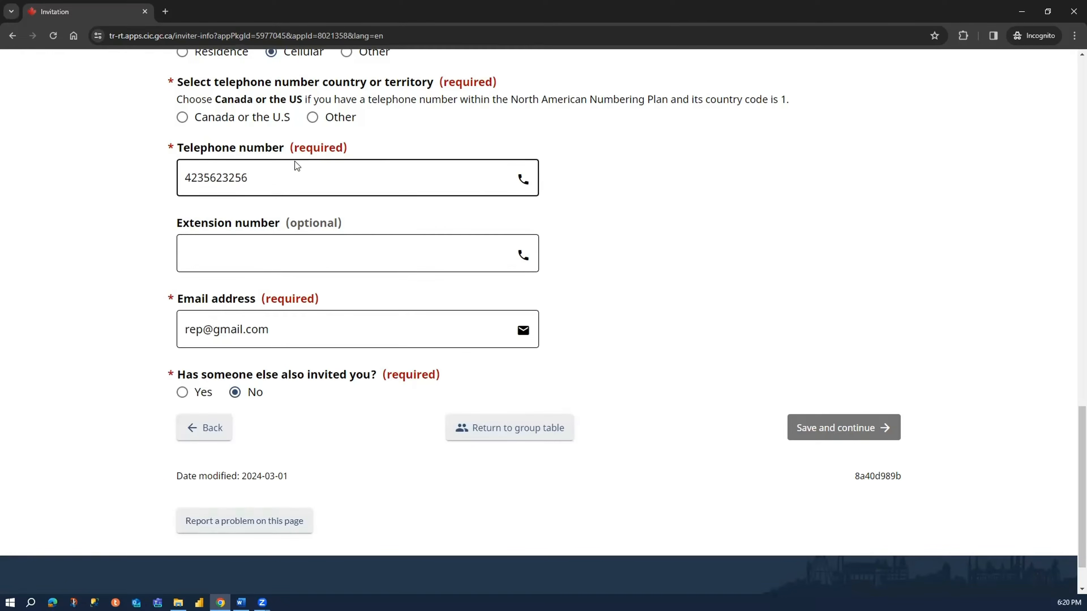
drag(184, 81, 335, 81)
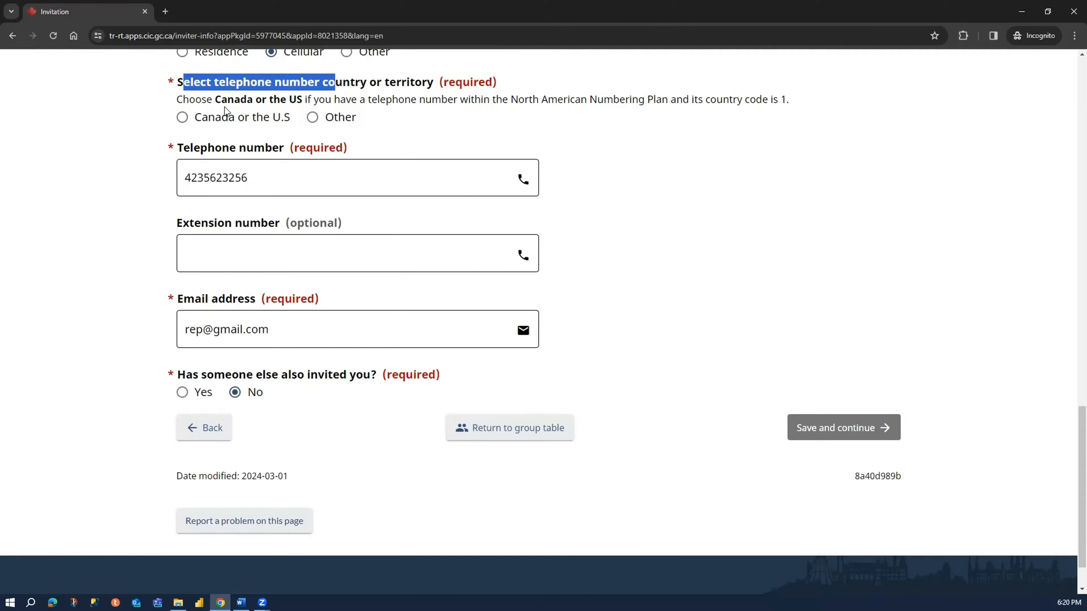
click(182, 117)
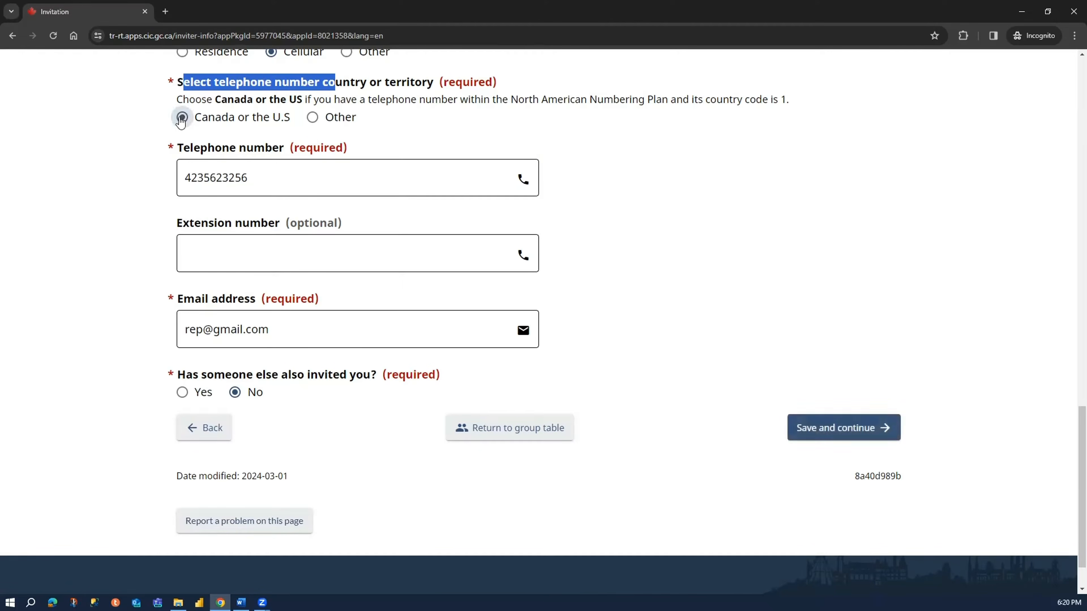
click(92, 176)
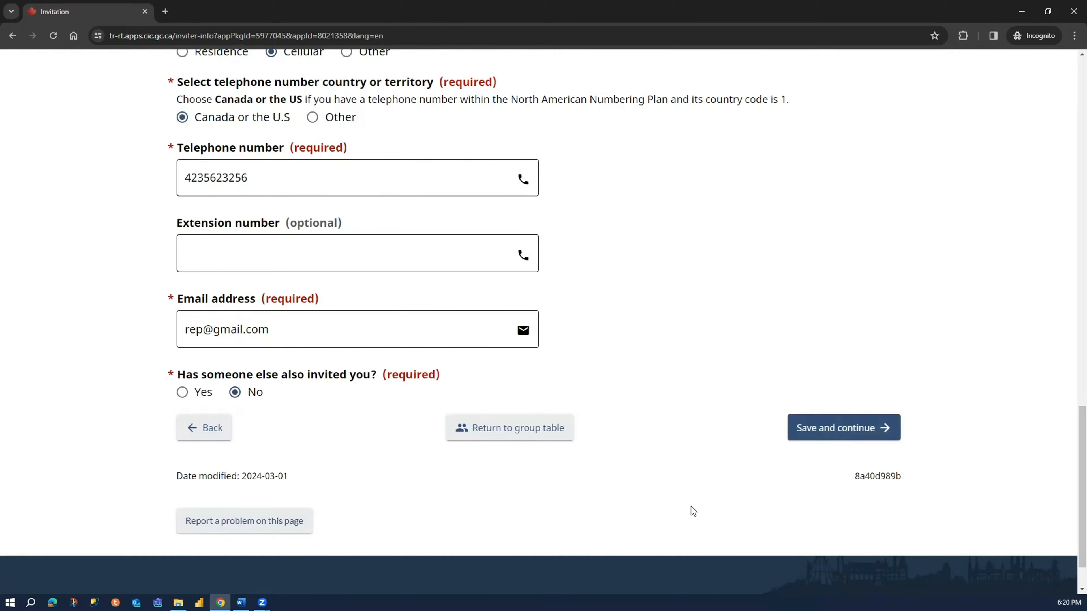
- Check the completed inviter details, then save the invitation page and continue
scroll(84, 329, up, 15)
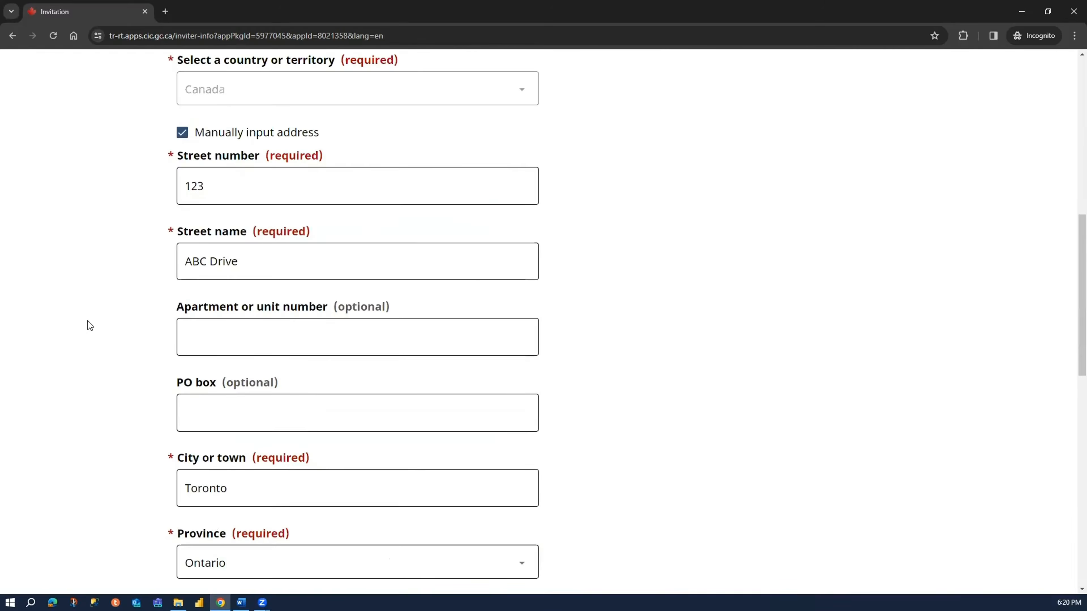
scroll(117, 296, up, 5)
scroll(117, 296, down, 9)
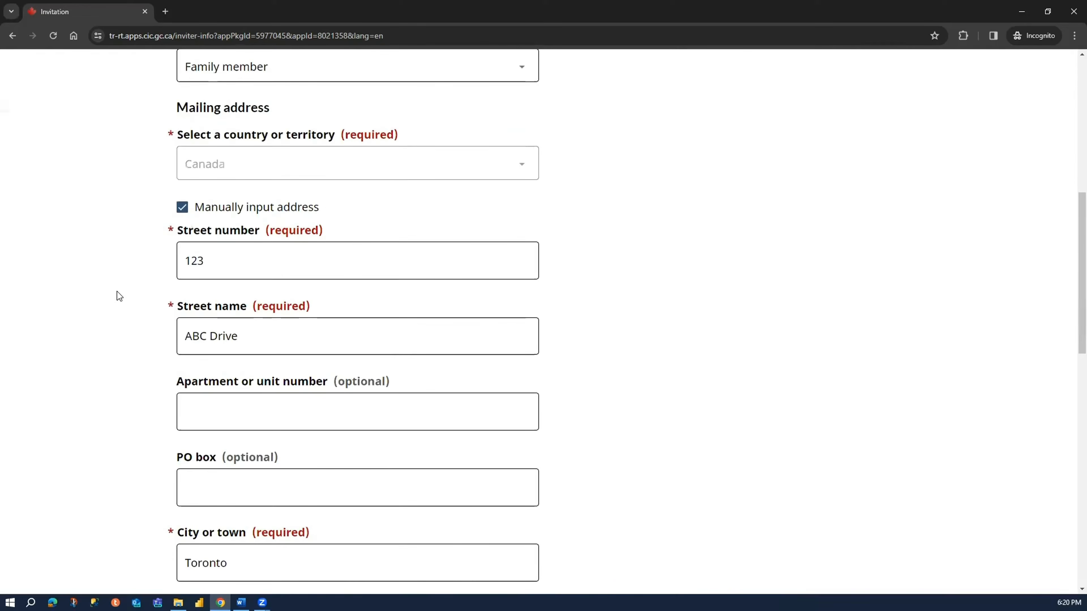
scroll(118, 296, down, 15)
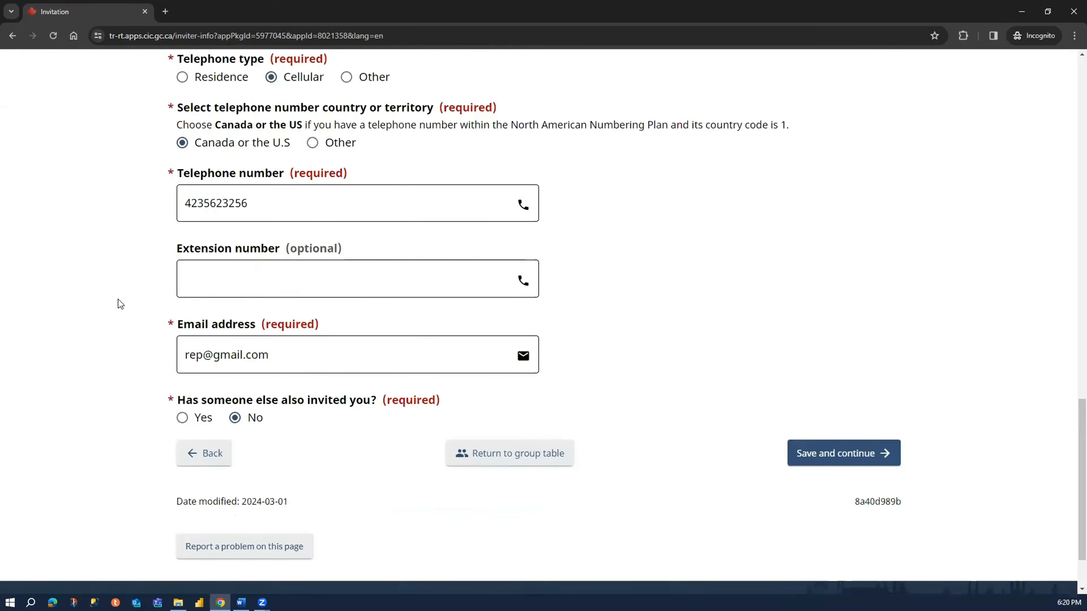
click(835, 371)
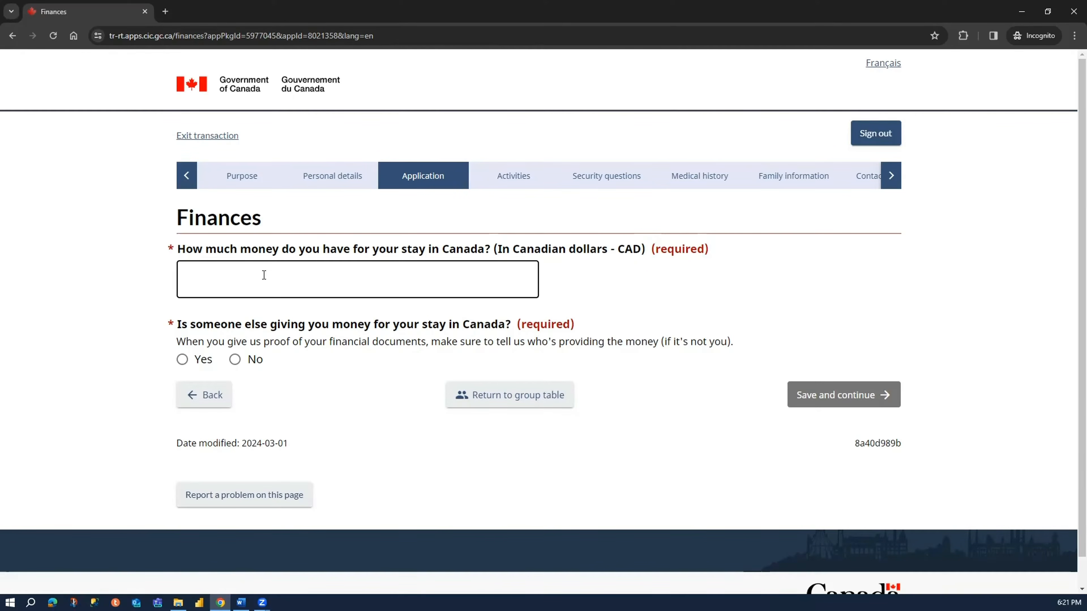
- Enter 5000 CAD as the money the applicant has for the stay in Canada
click(264, 275)
text(5000)
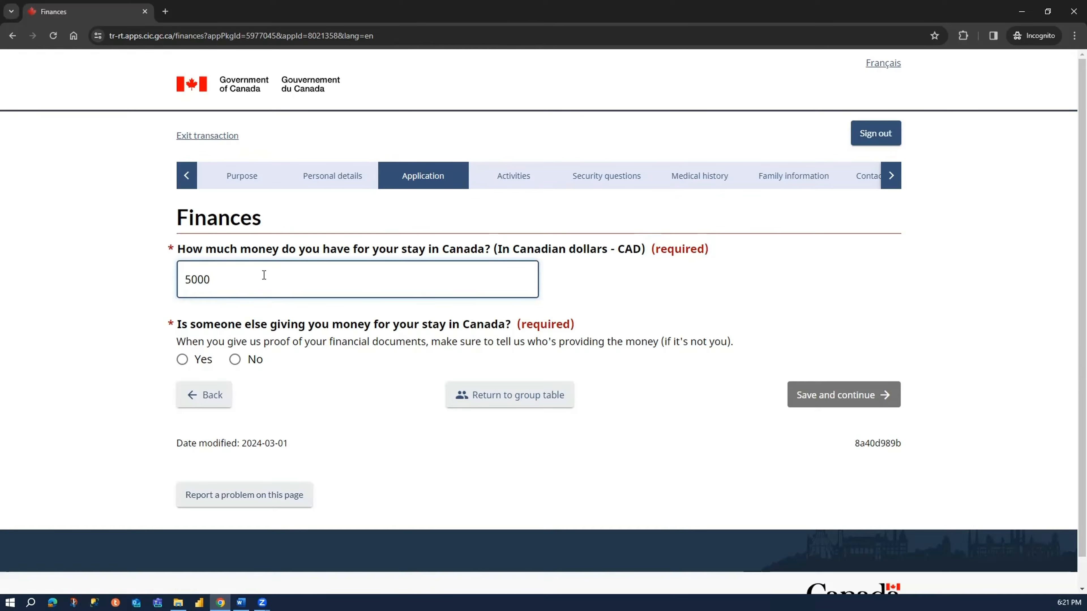
click(306, 340)
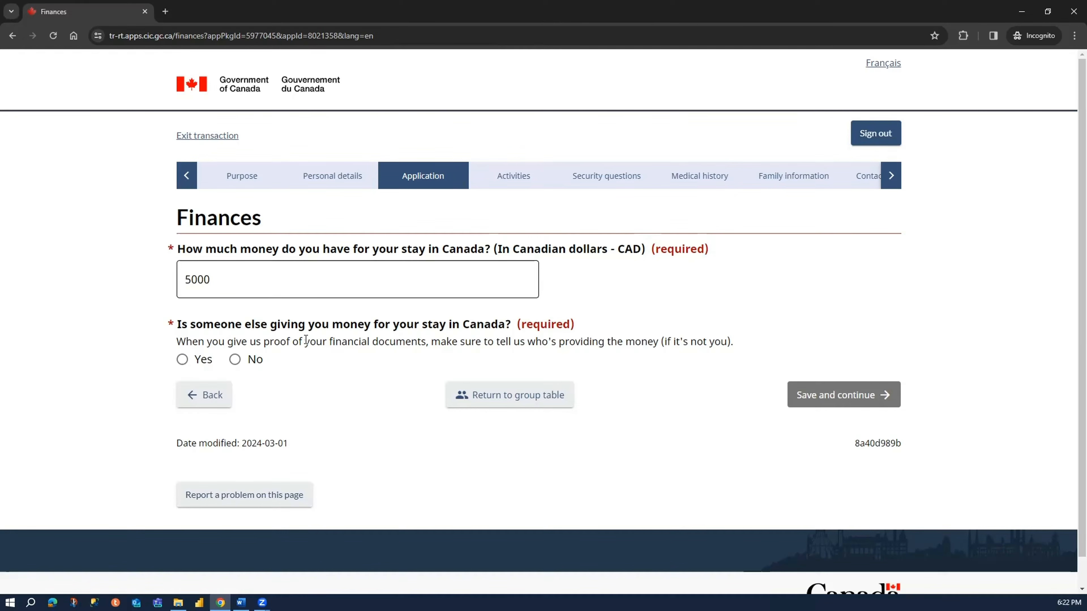
- Answer Yes to someone else giving money, detailing that the daughter and son-in-law bear all expenses and that Canadian and Indian bank statements are attached
drag(182, 324, 505, 325)
click(204, 360)
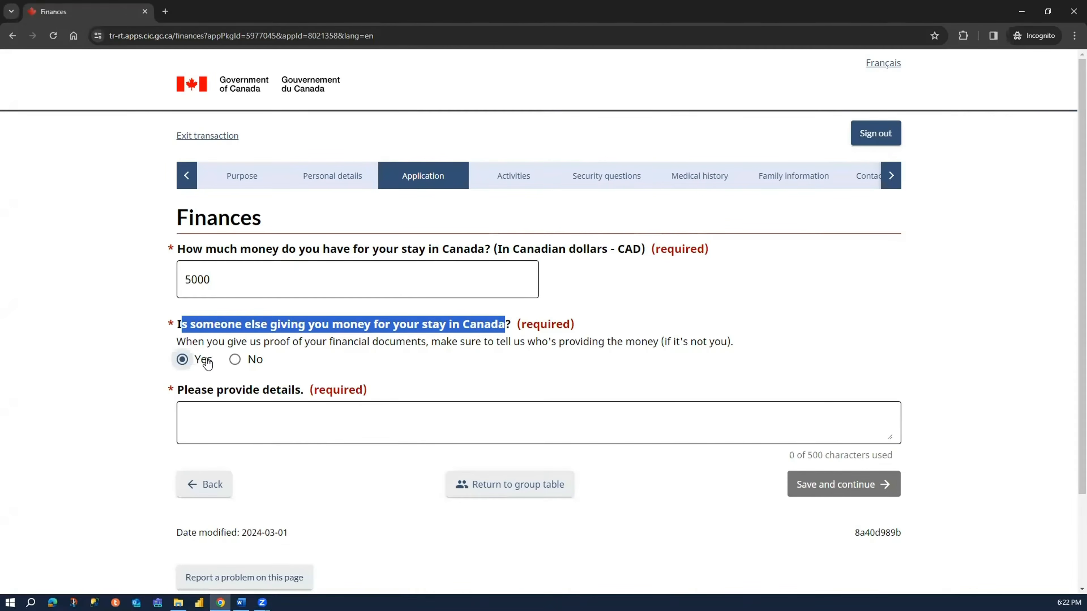
click(232, 417)
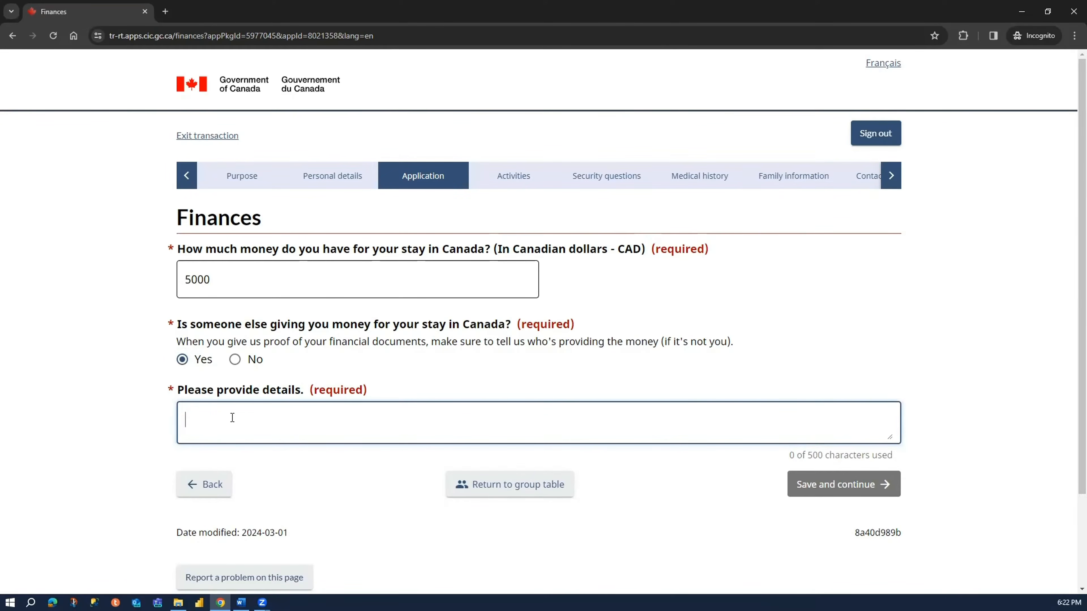
text(Our daughter and son-in-law will bear all the expenses during our stay in Canada, including our flight tickets. They have over xx CAD combined in their bank accounts. We are attaching their Canadian bank statements along with our Indian bank Statements.)
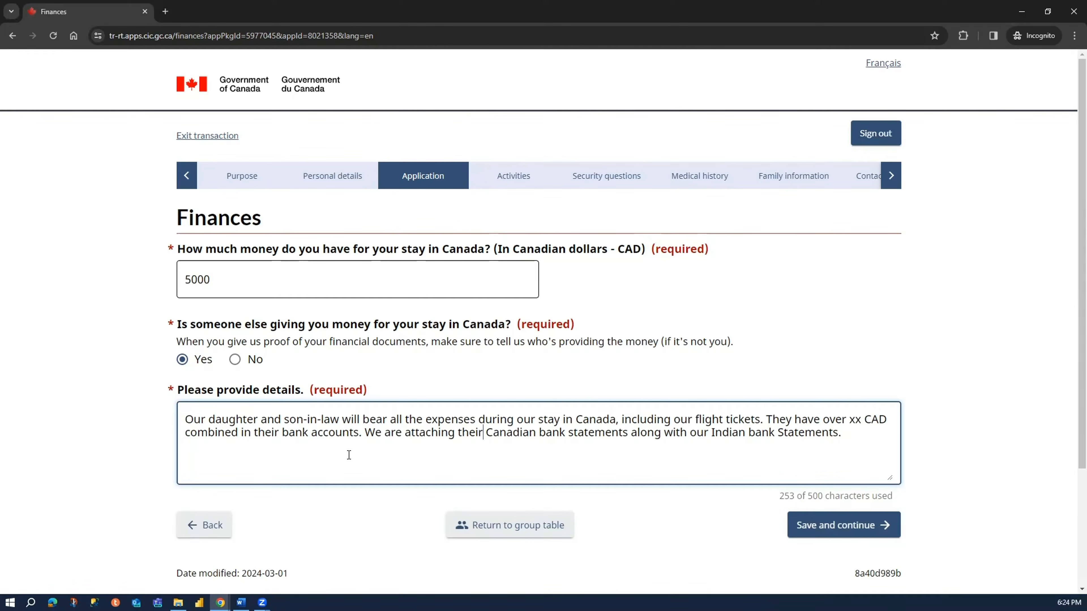
- Review the written funding details and the amount of money stated for the stay
drag(193, 420, 887, 421)
click(756, 434)
drag(222, 435, 847, 434)
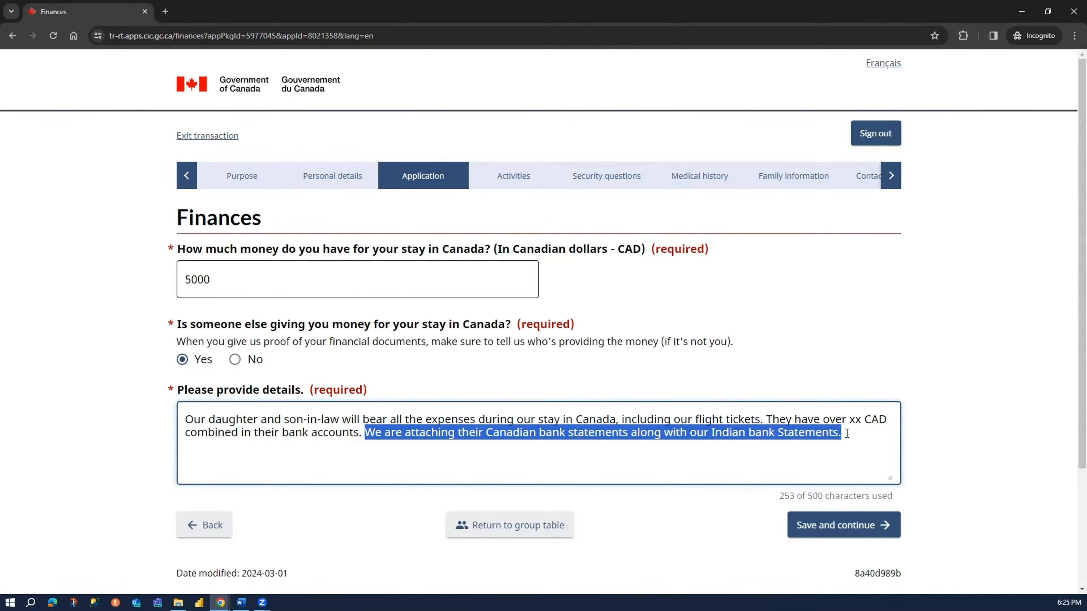
click(47, 412)
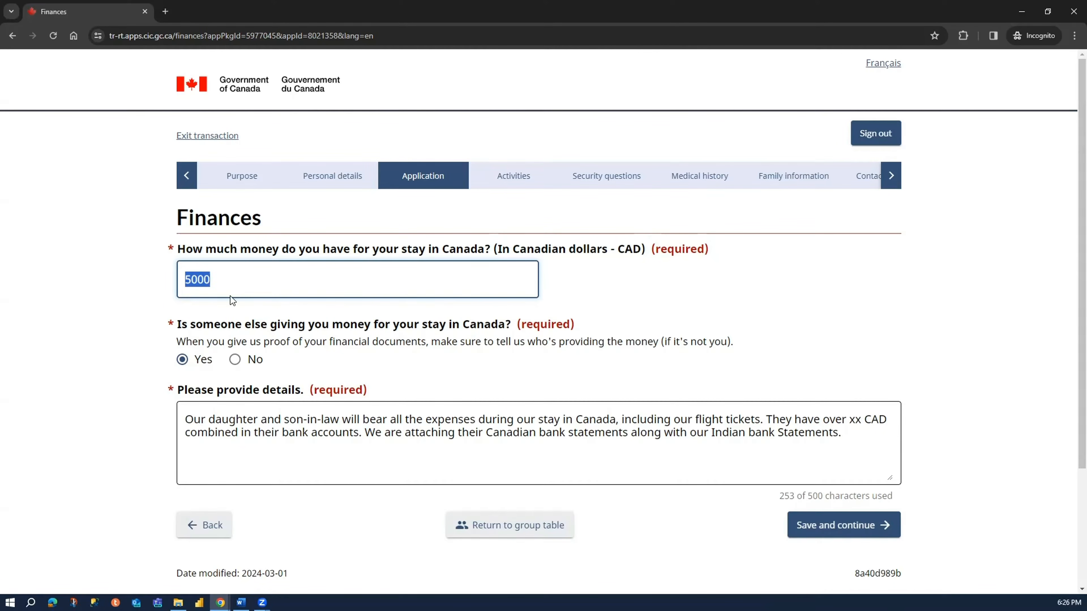
click(227, 280)
drag(227, 281, 166, 279)
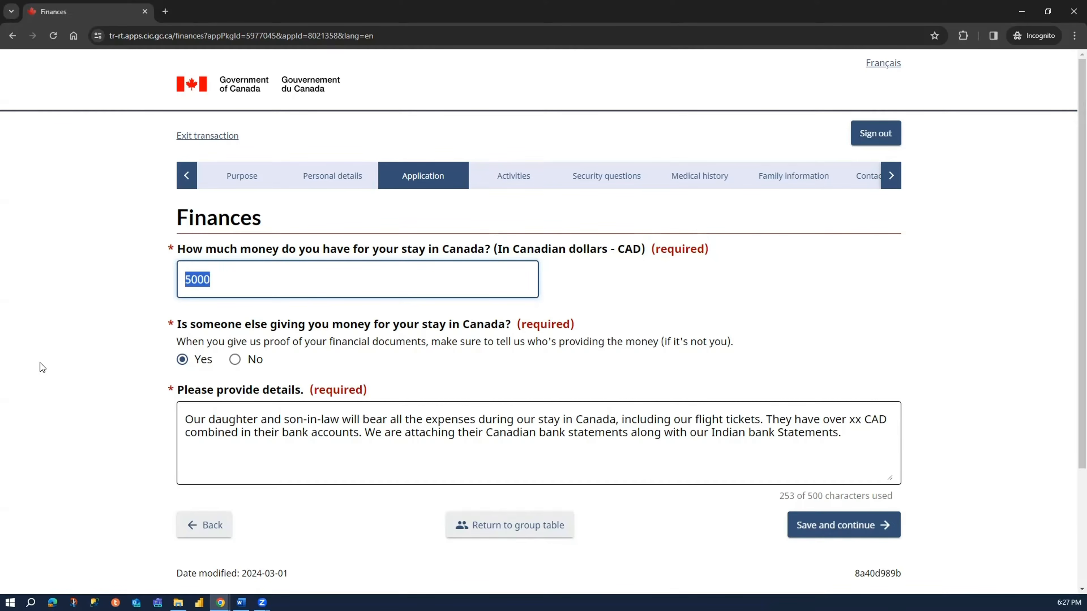
- Reword the funding details so the son and daughter-in-law bear the expenses, then save the Finances page and continue
click(40, 363)
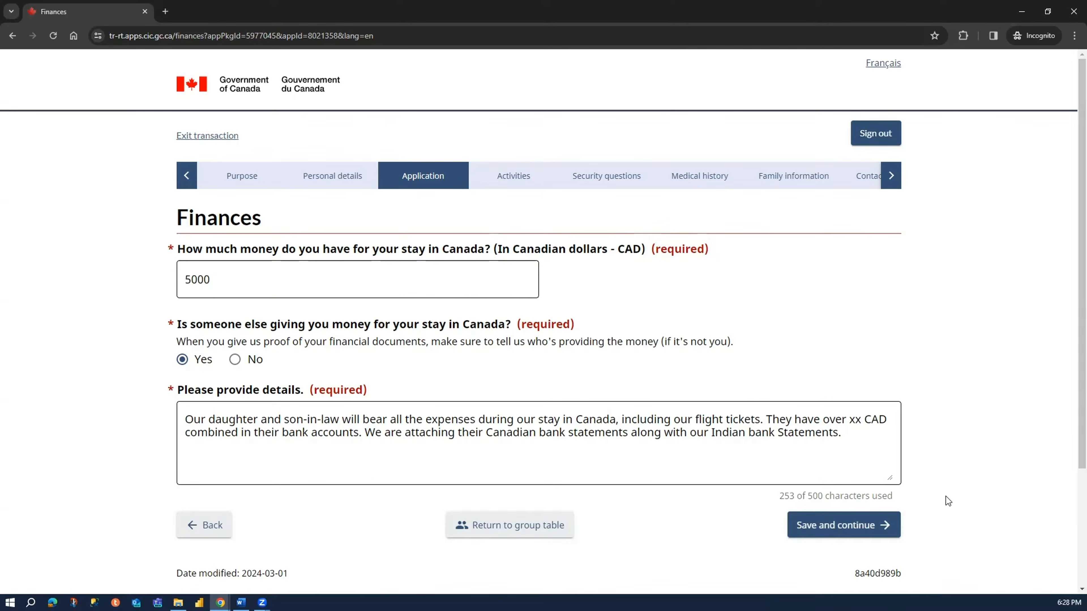
double_click(224, 417)
text(son)
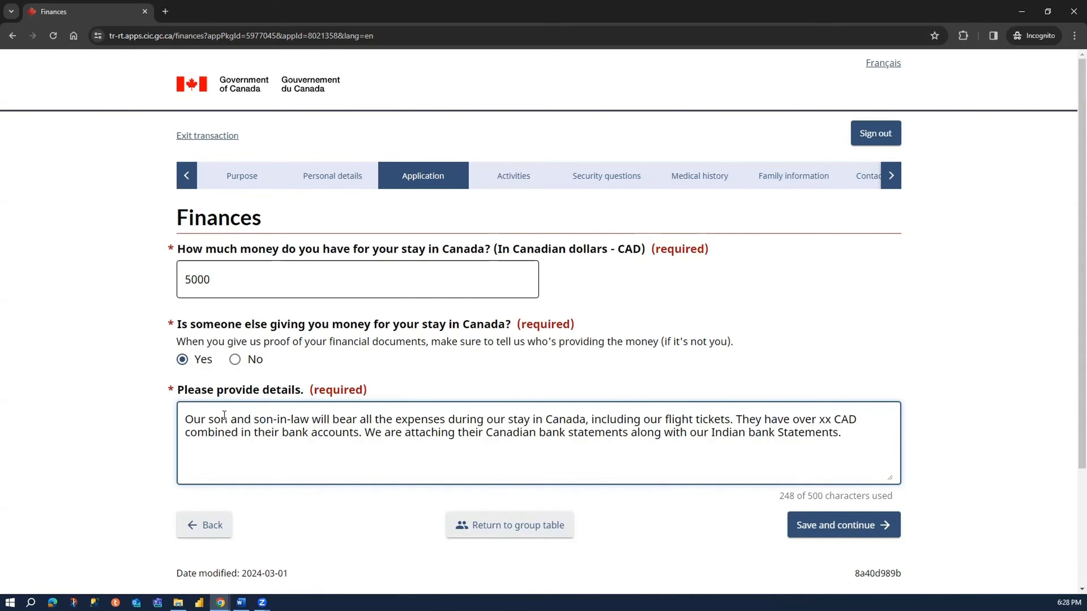
key(Delete)
key(Delete)
key(Delete)
text(daughter)
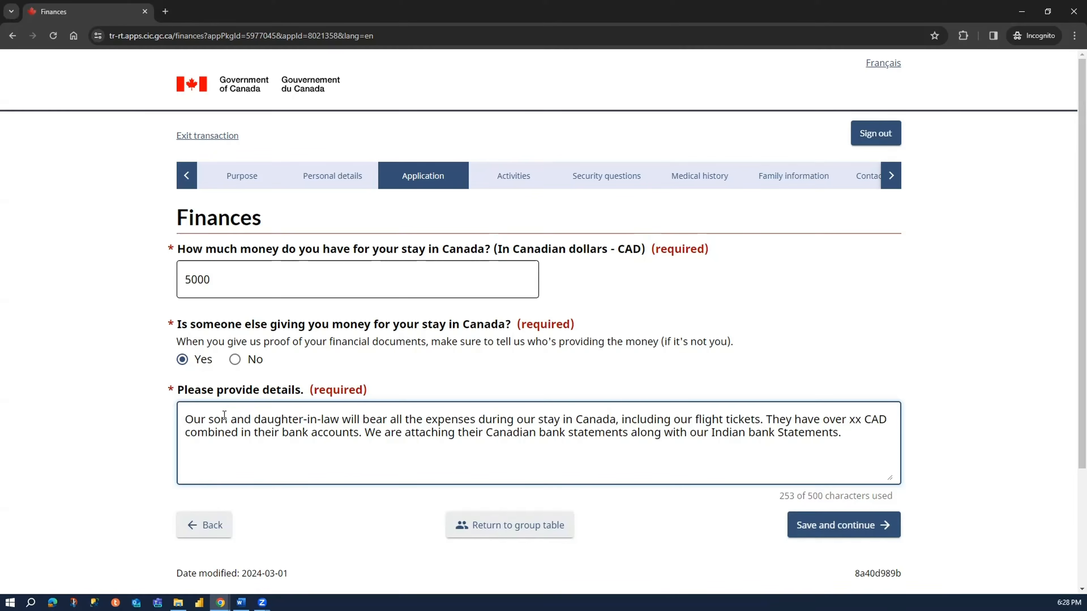
click(910, 530)
click(808, 525)
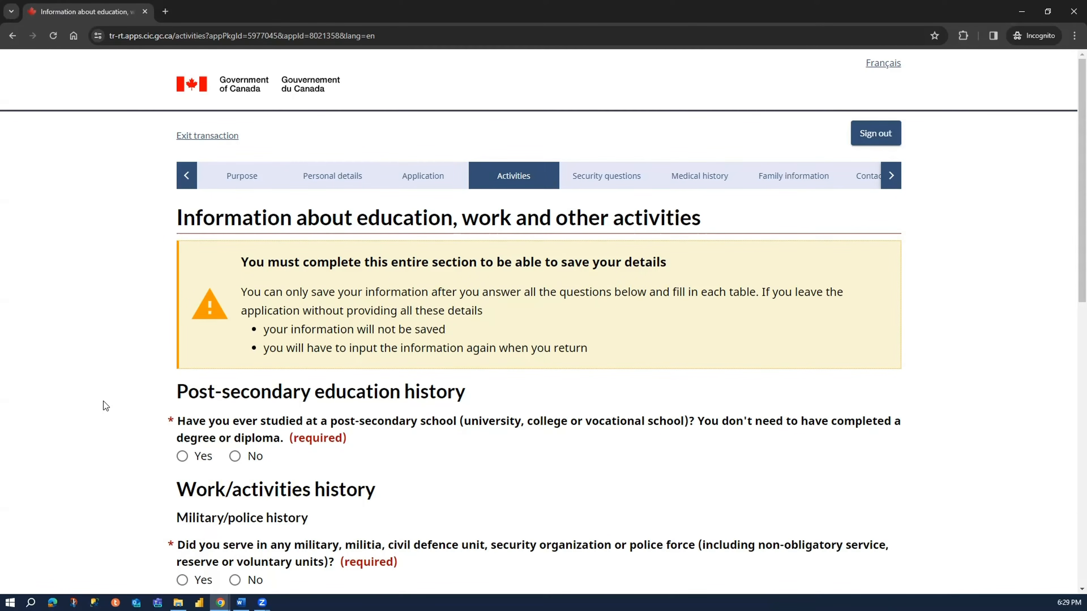
- Answer Yes to having studied at a post-secondary school and start adding a program to the education history
click(183, 457)
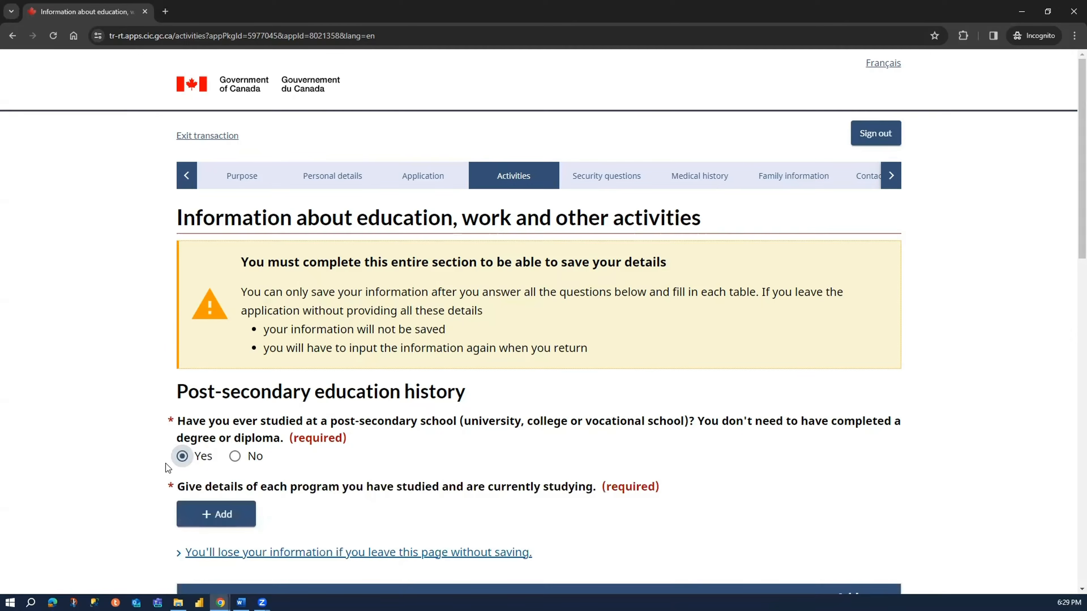
scroll(195, 471, down, 5)
drag(214, 199, 560, 198)
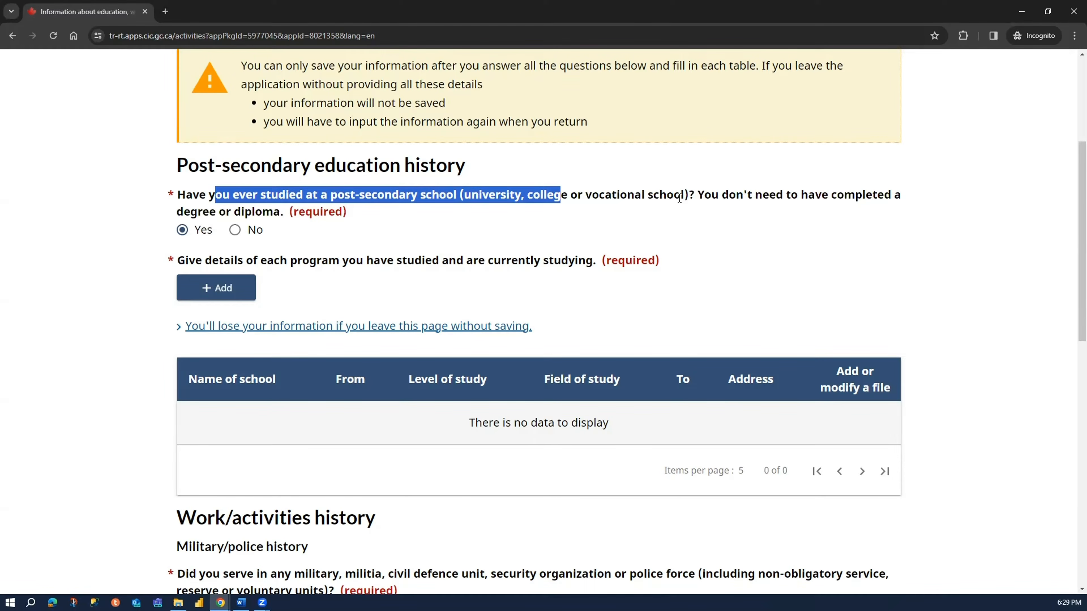
drag(703, 198, 875, 207)
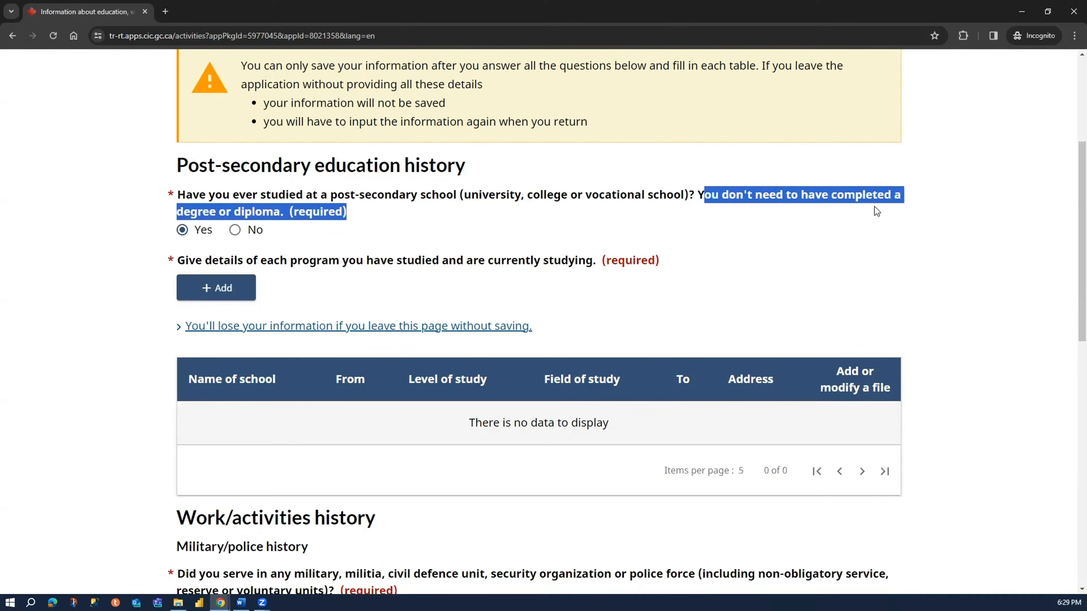
click(193, 233)
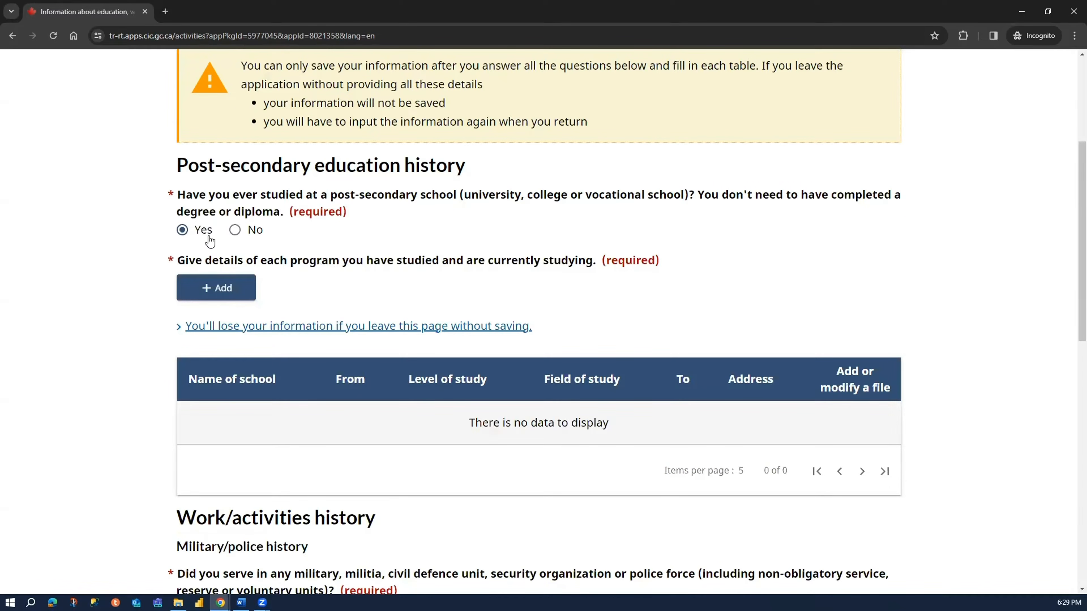
click(220, 288)
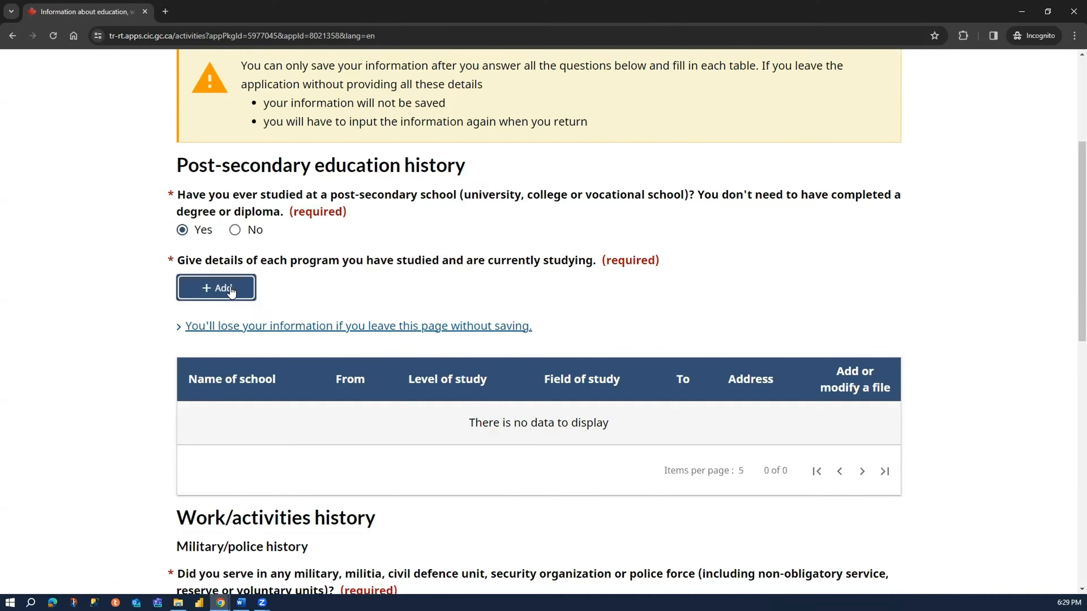
click(231, 290)
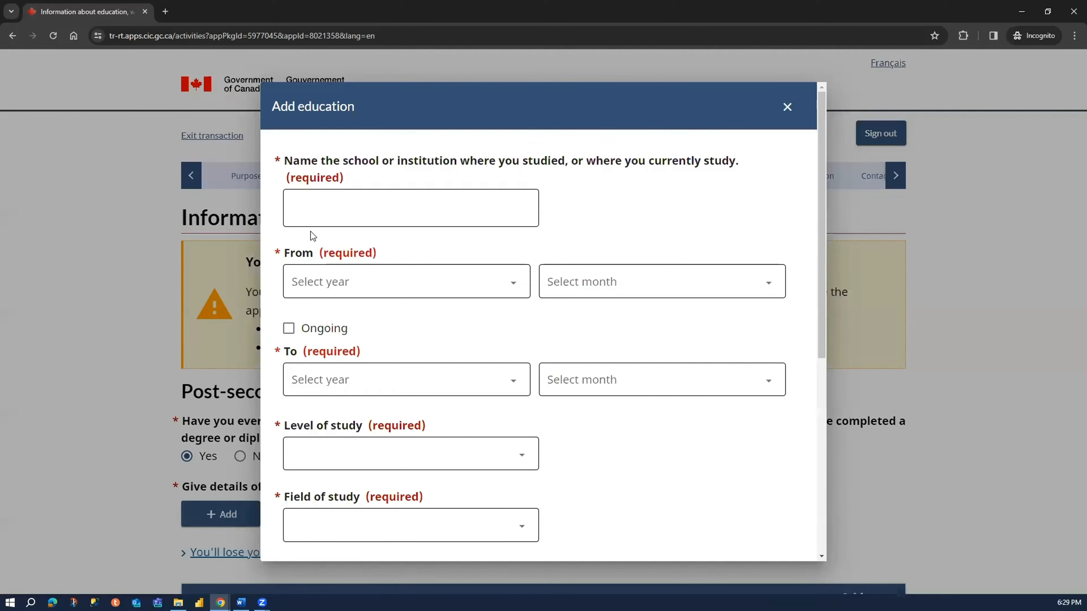
- Enter Delhi University as the school or institution where the applicant studied
click(316, 214)
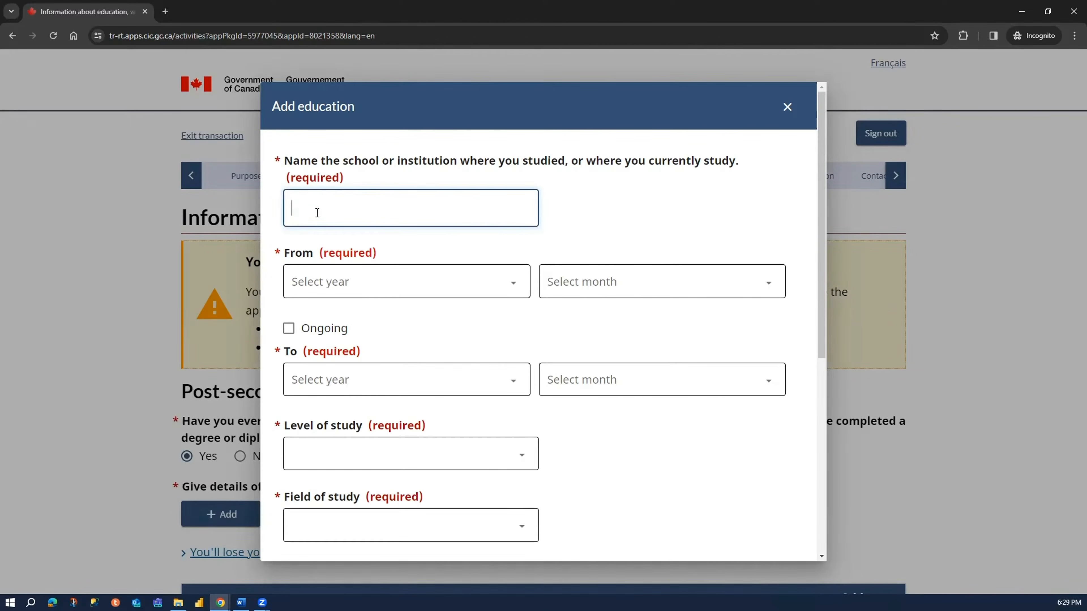
text(Univers)
text(uty)
key(BackSpace)
key(BackSpace)
key(BackSpace)
text(ity of Delhi)
drag(362, 209, 292, 208)
key(BackSpace)
text(university)
click(329, 214)
key(BackSpace)
text(U)
- Set the start of the studies to July 1990
click(432, 288)
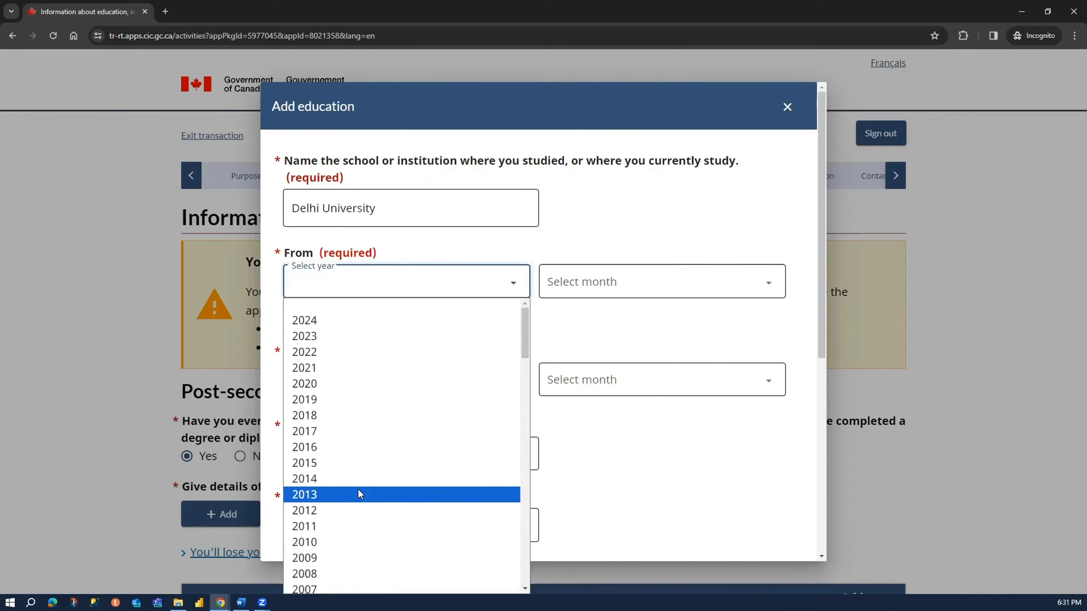
scroll(376, 450, down, 5)
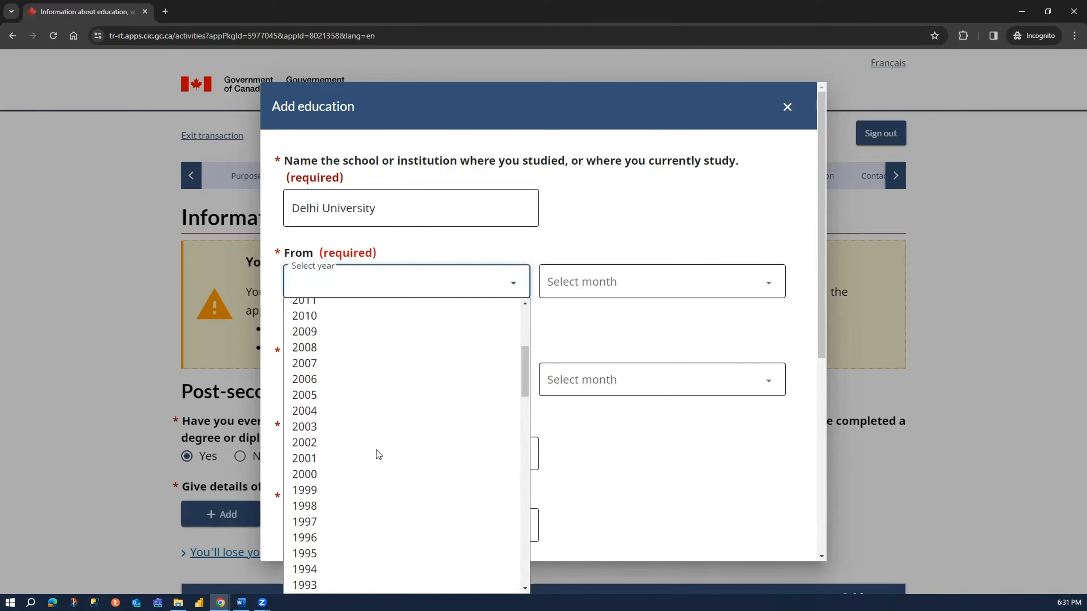
scroll(376, 451, down, 5)
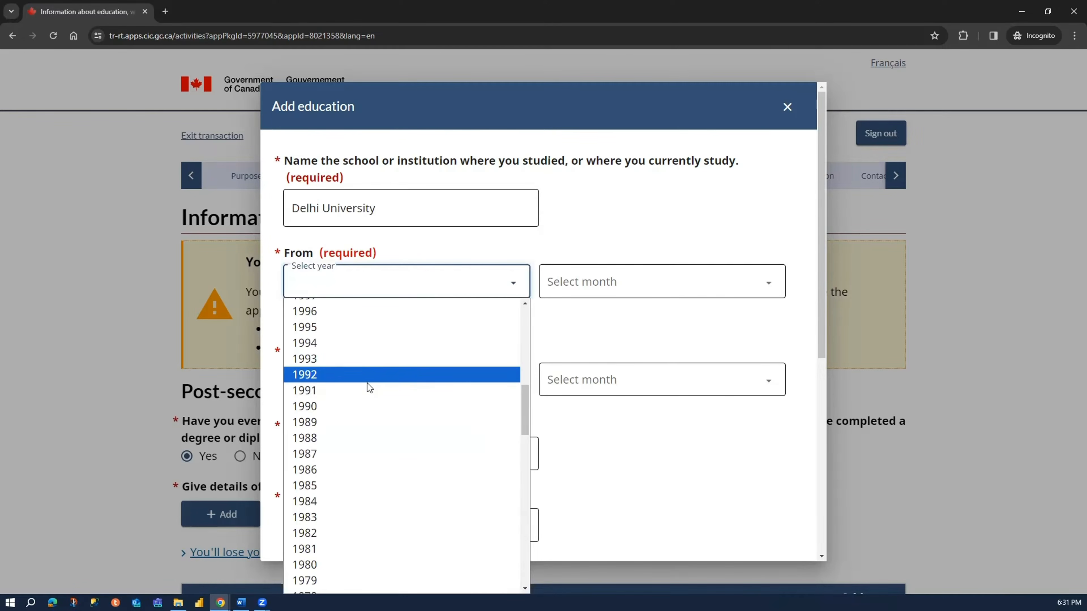
click(365, 406)
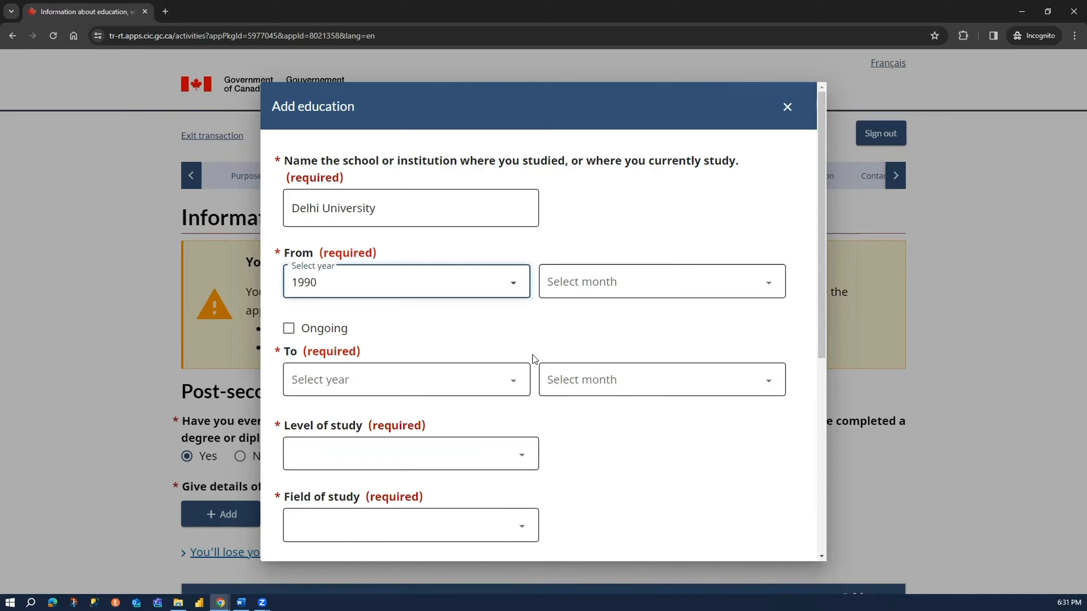
click(632, 295)
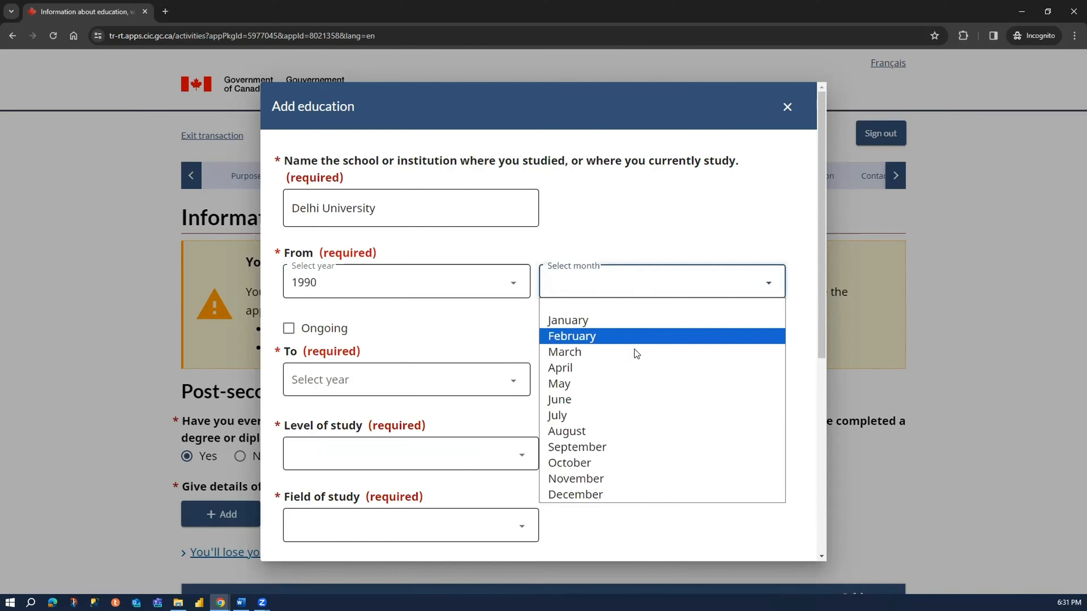
click(607, 312)
click(625, 296)
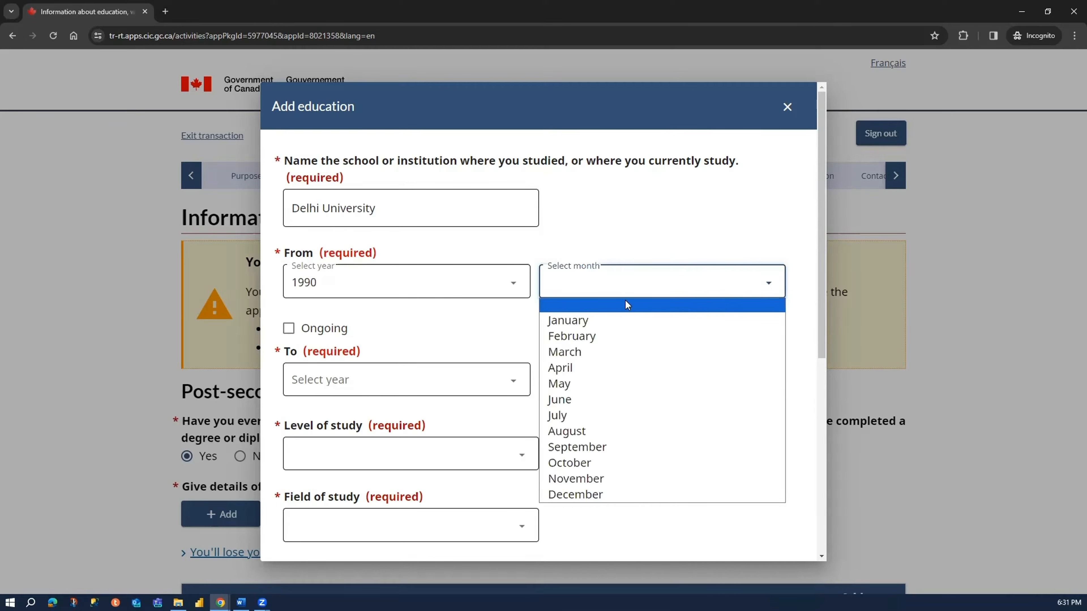
click(624, 305)
click(626, 292)
click(598, 295)
click(603, 295)
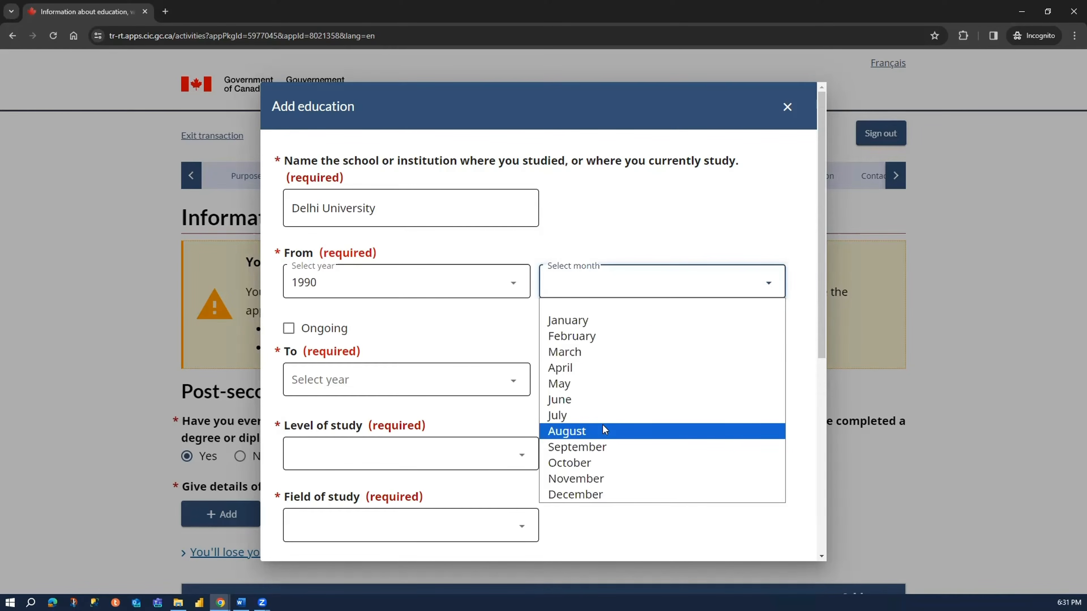
click(609, 413)
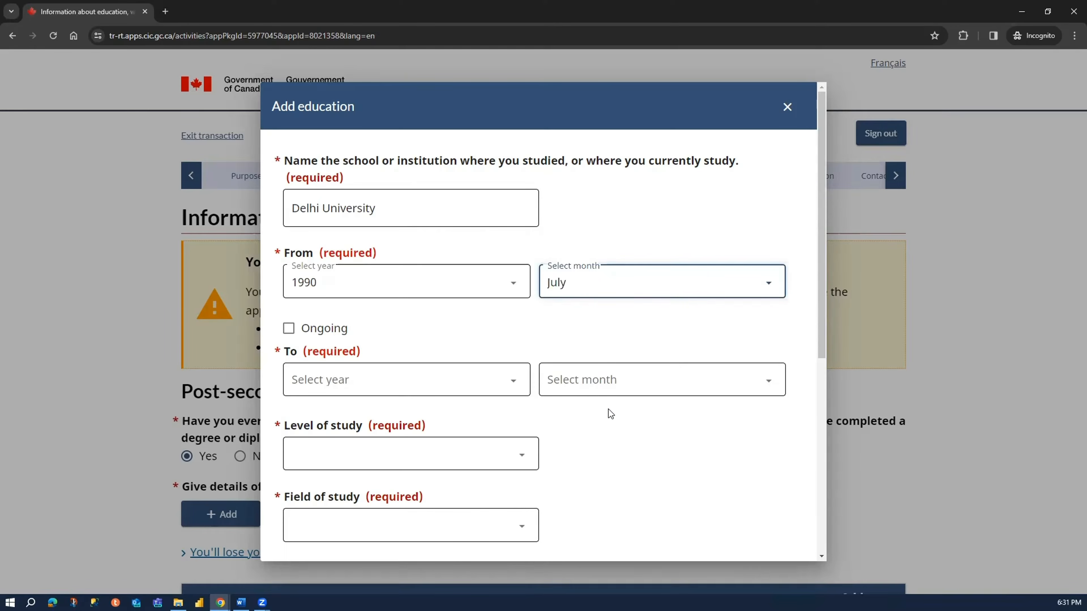
- Set the end of the studies to April 1993
click(418, 375)
scroll(347, 271, down, 10)
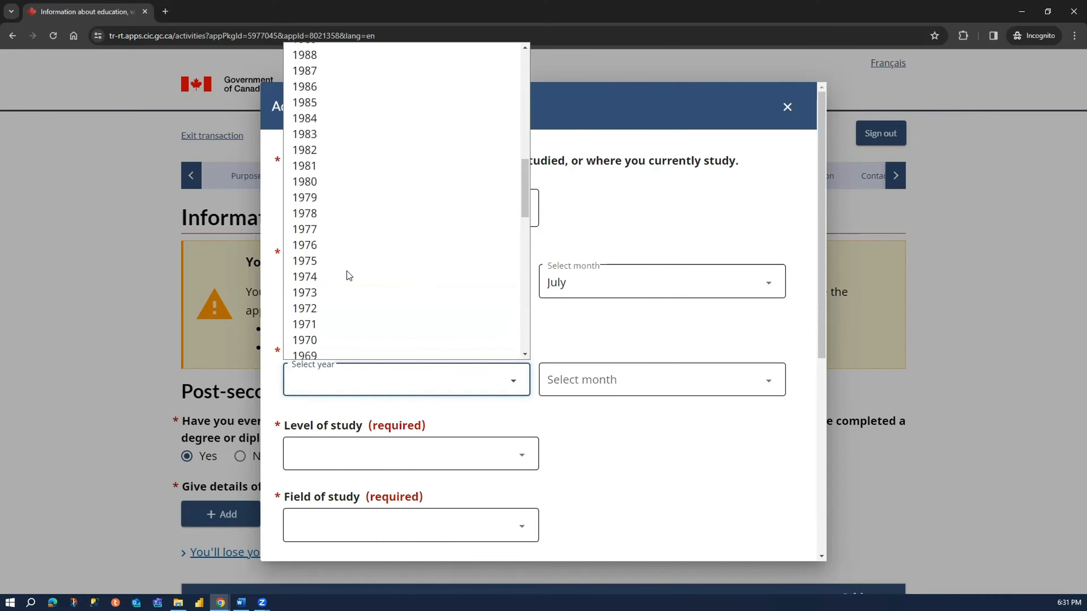
scroll(333, 257, up, 3)
scroll(330, 227, up, 2)
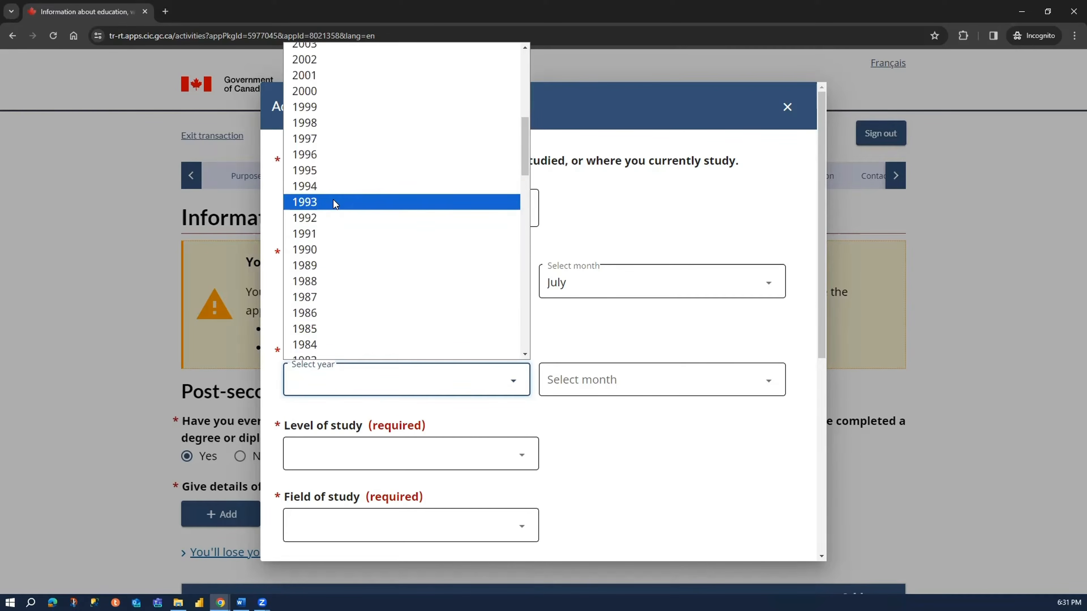
click(329, 200)
click(596, 381)
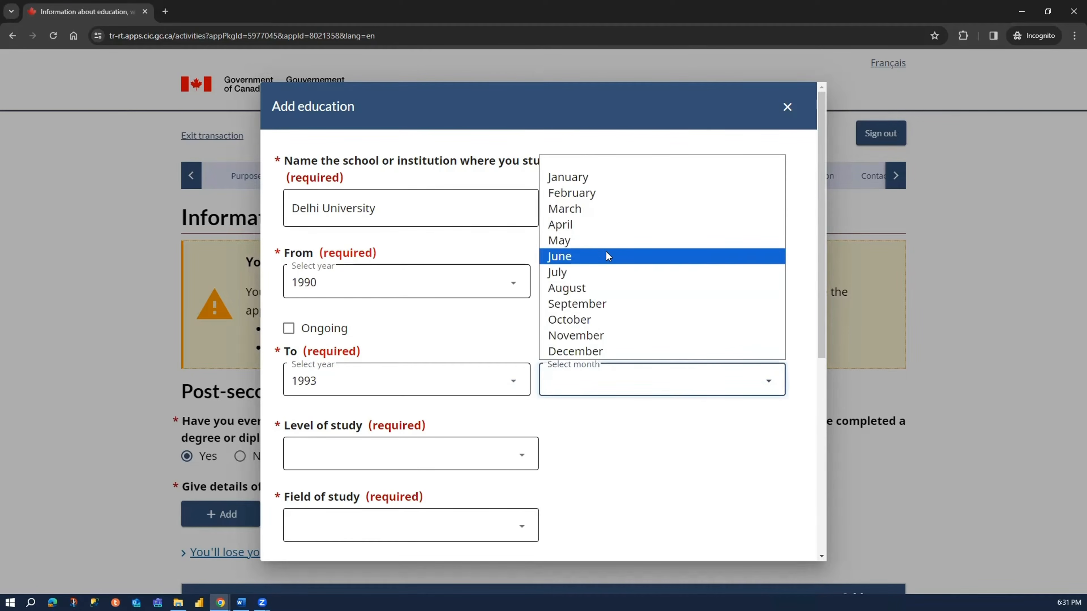
click(610, 227)
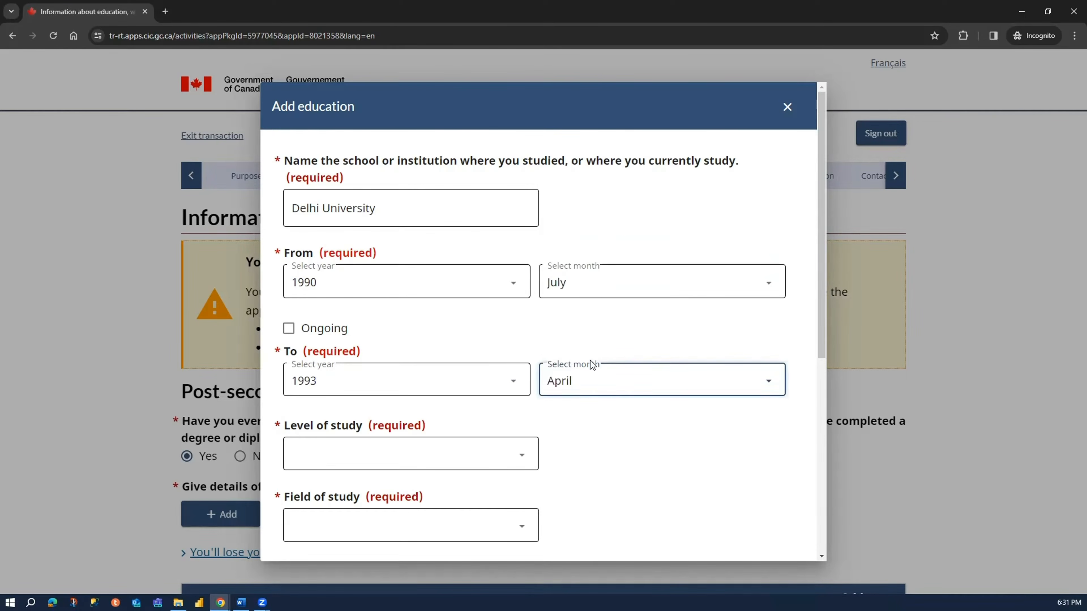
- Set the level of study to University - Bachelor's Deg. and the field of study to Business/Commerce
click(405, 457)
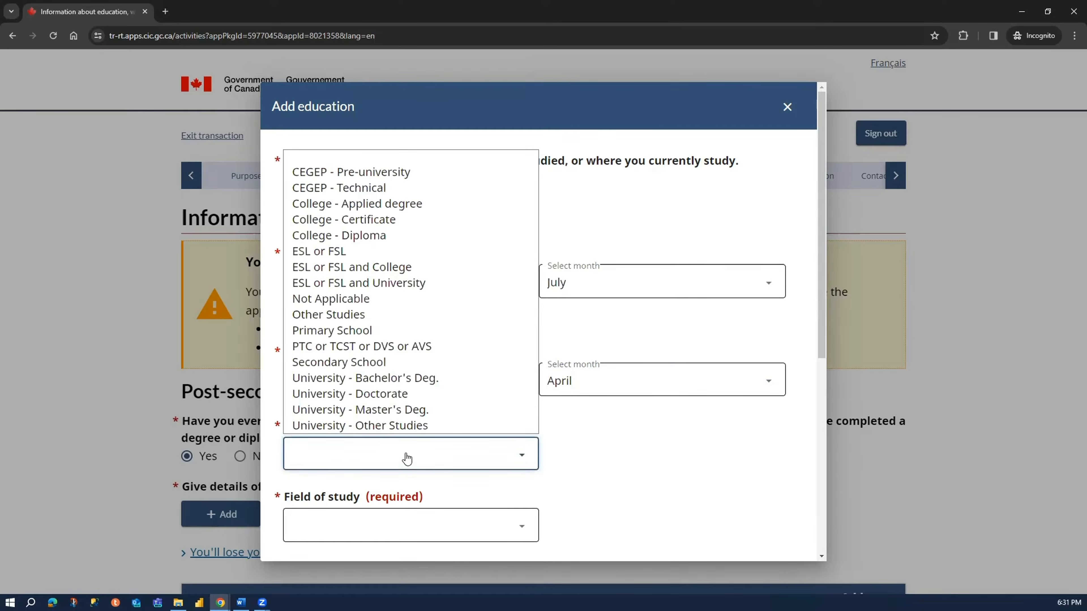
click(408, 378)
scroll(411, 376, down, 5)
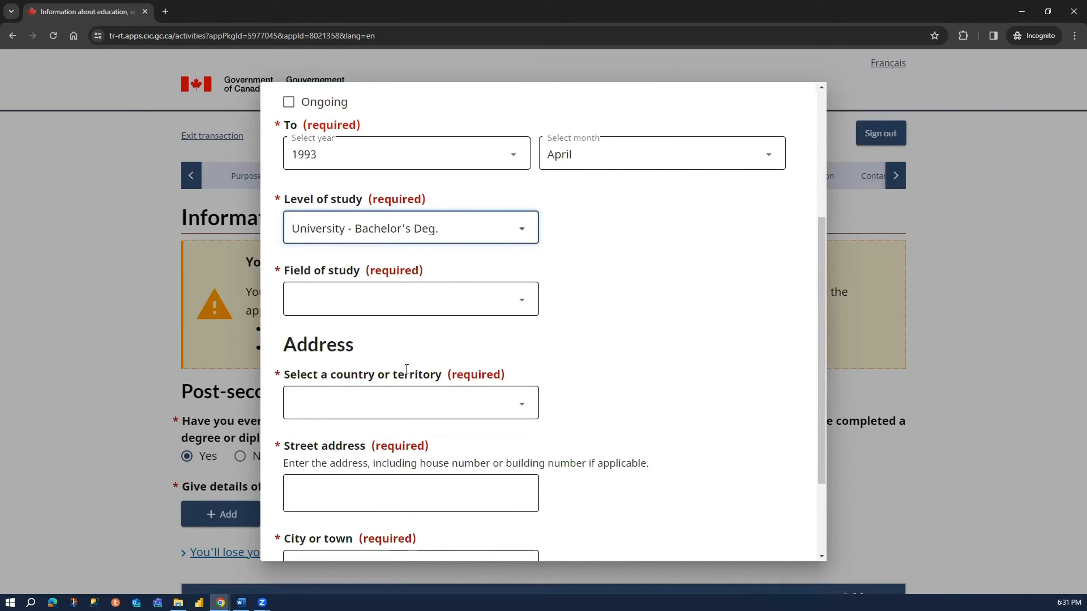
click(342, 308)
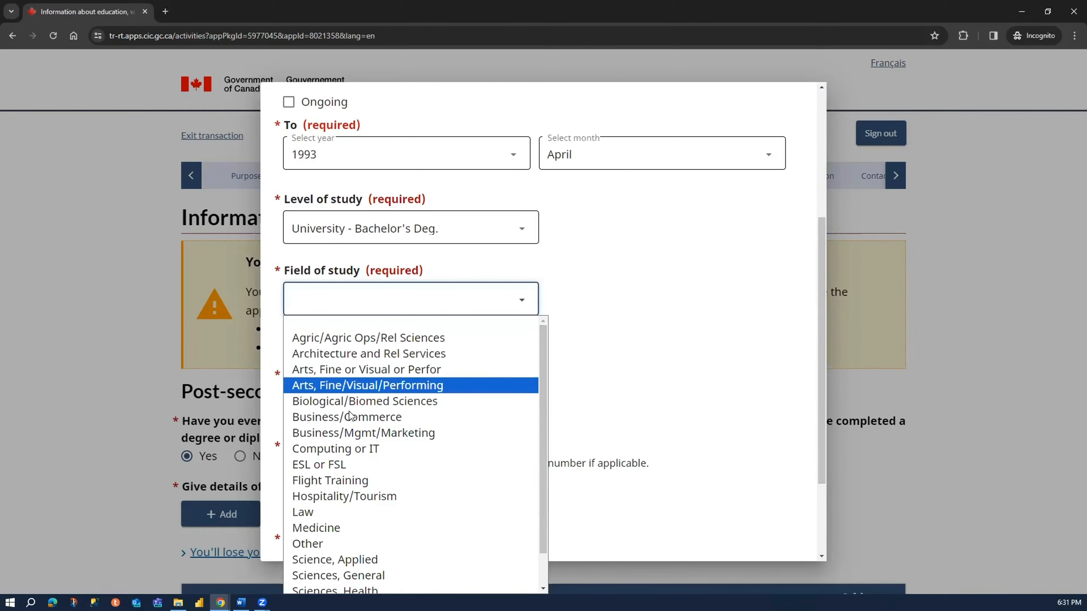
click(417, 417)
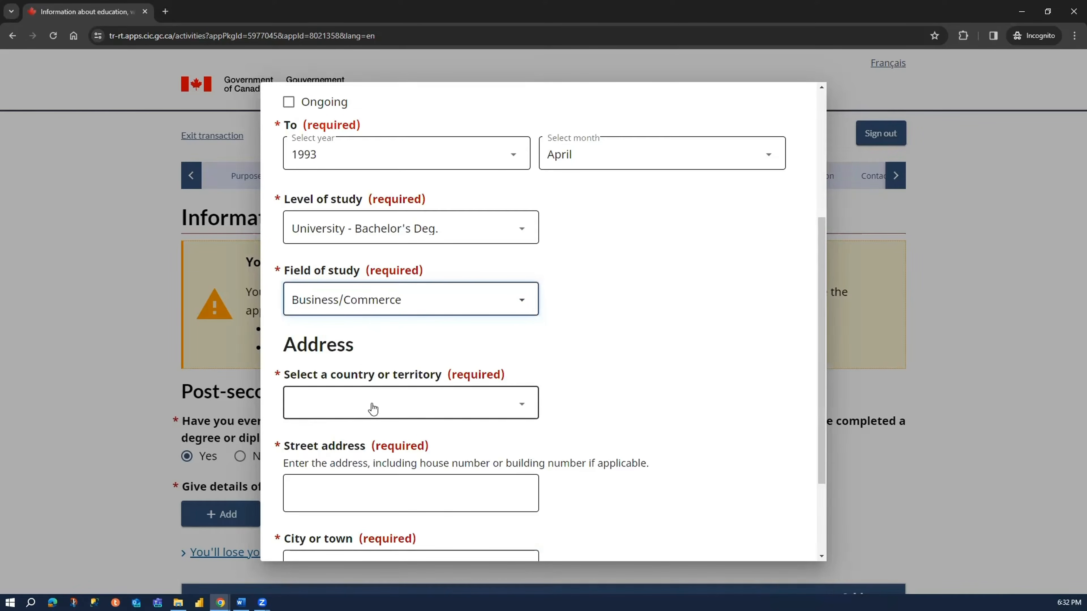
- Choose India as the country or territory of the school's address
click(387, 404)
text(c)
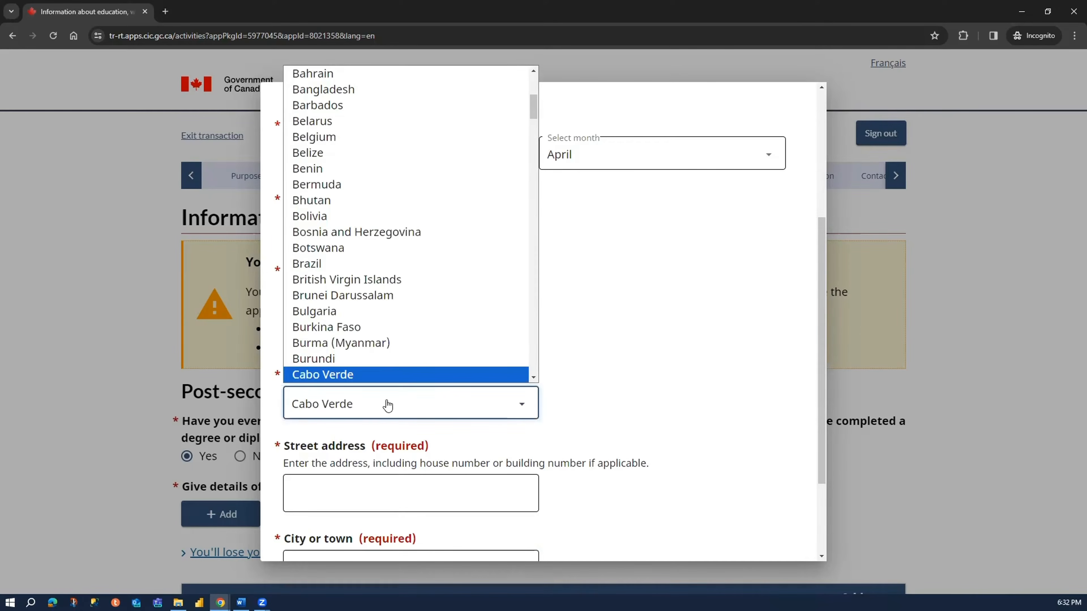
text(in)
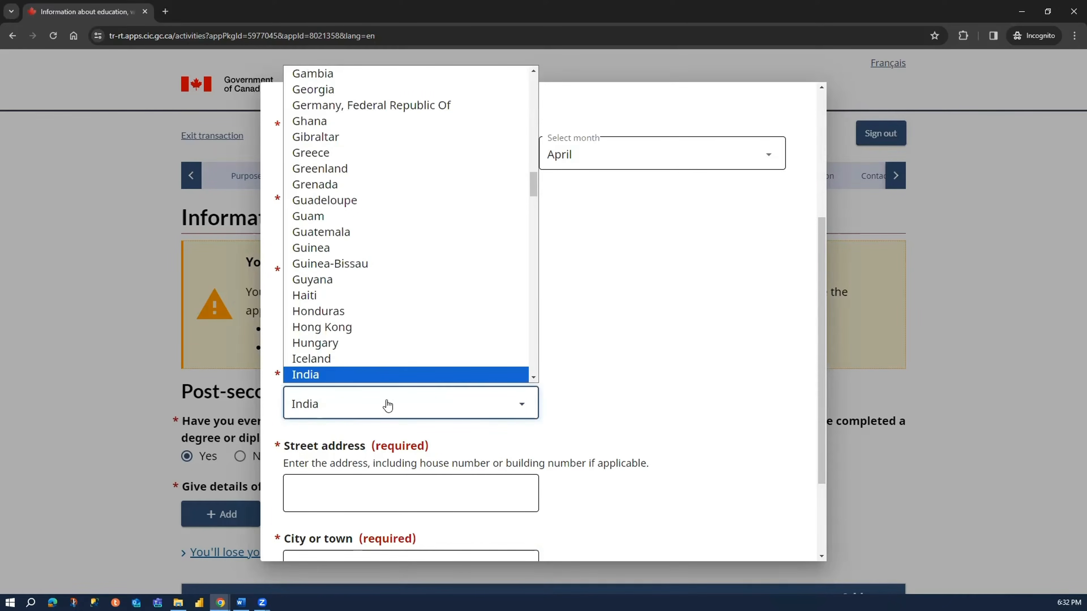
key(Return)
- Fill in the school's street address with Delhi as the city, then save the education entry
scroll(387, 404, down, 3)
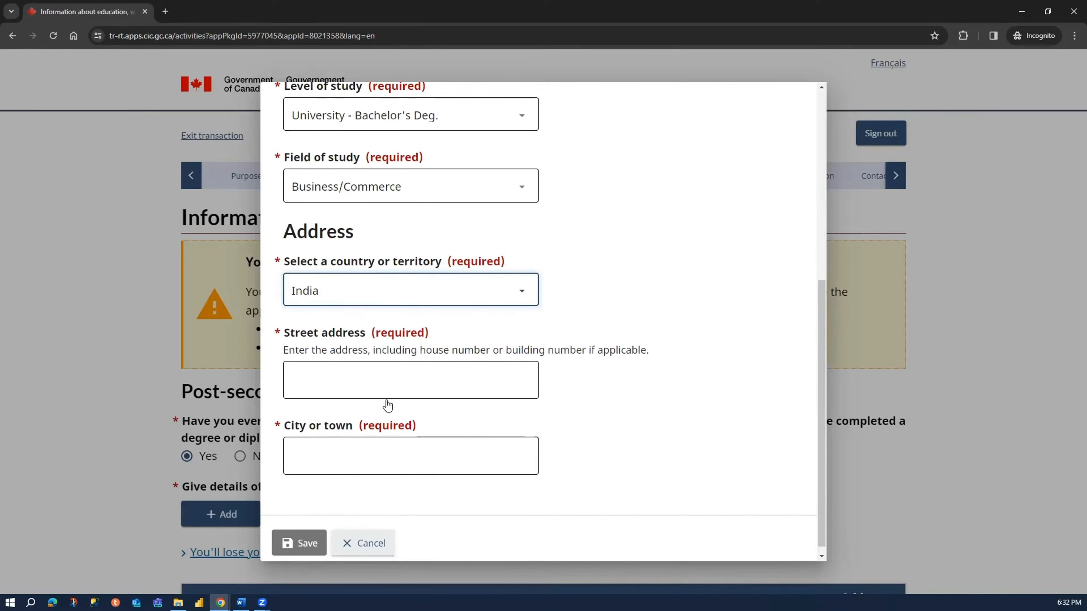
click(353, 380)
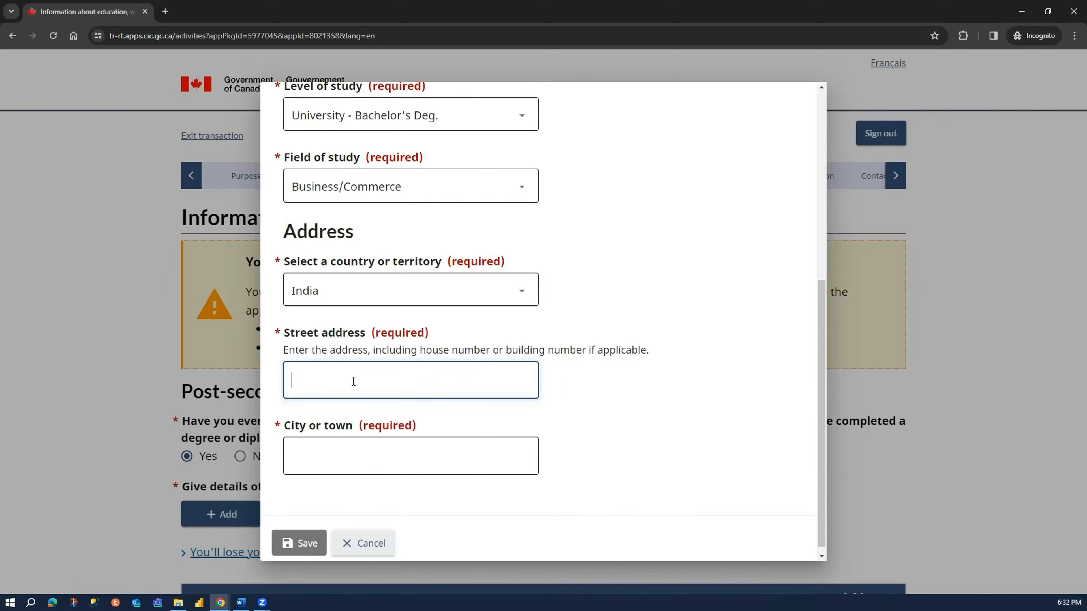
text(ABC)
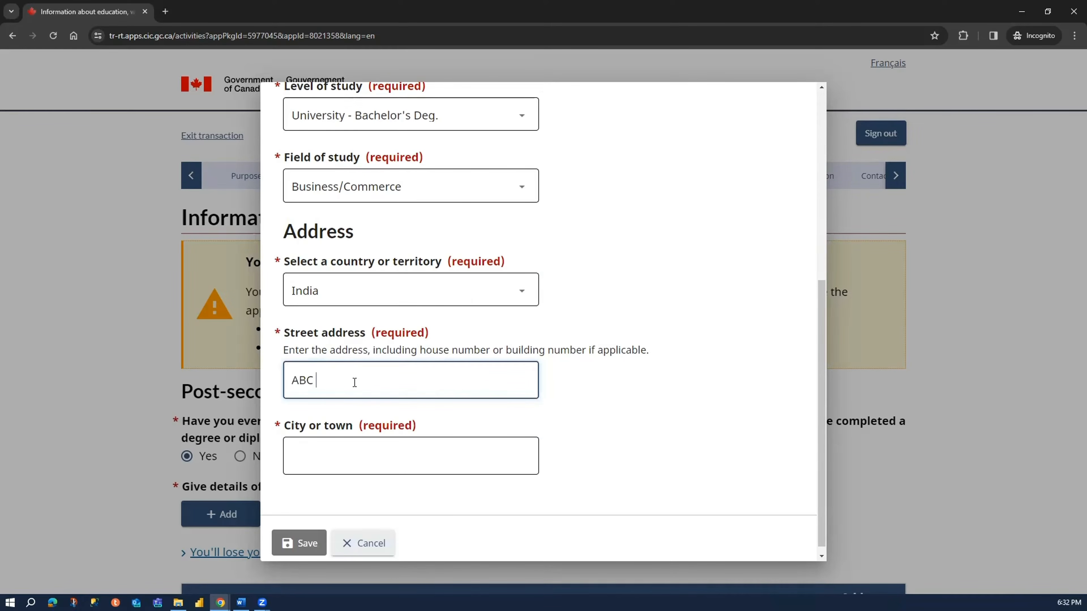
text( Road)
click(347, 458)
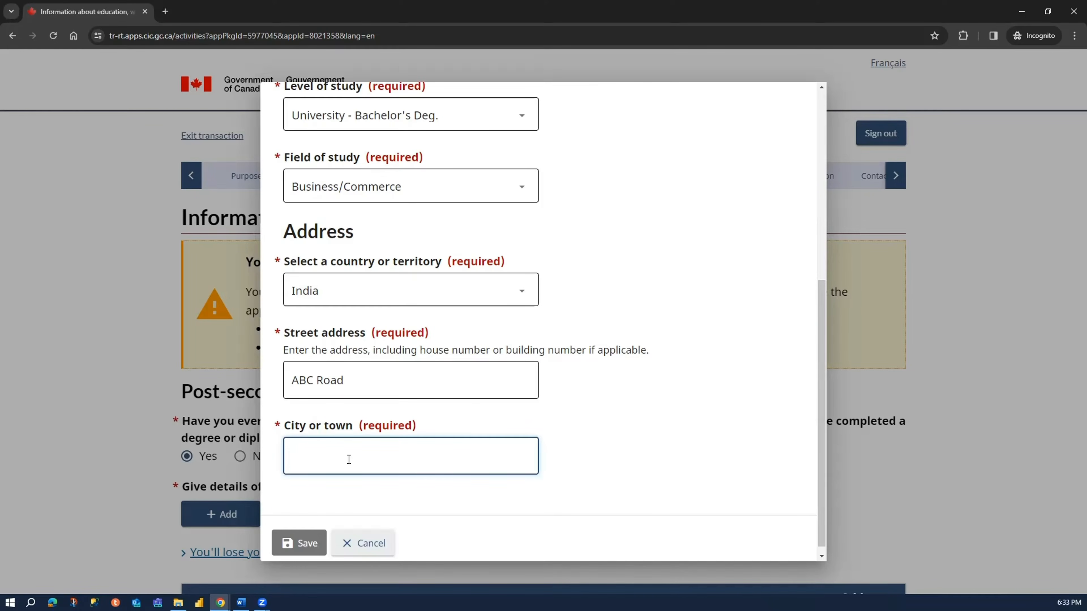
text(Delhi)
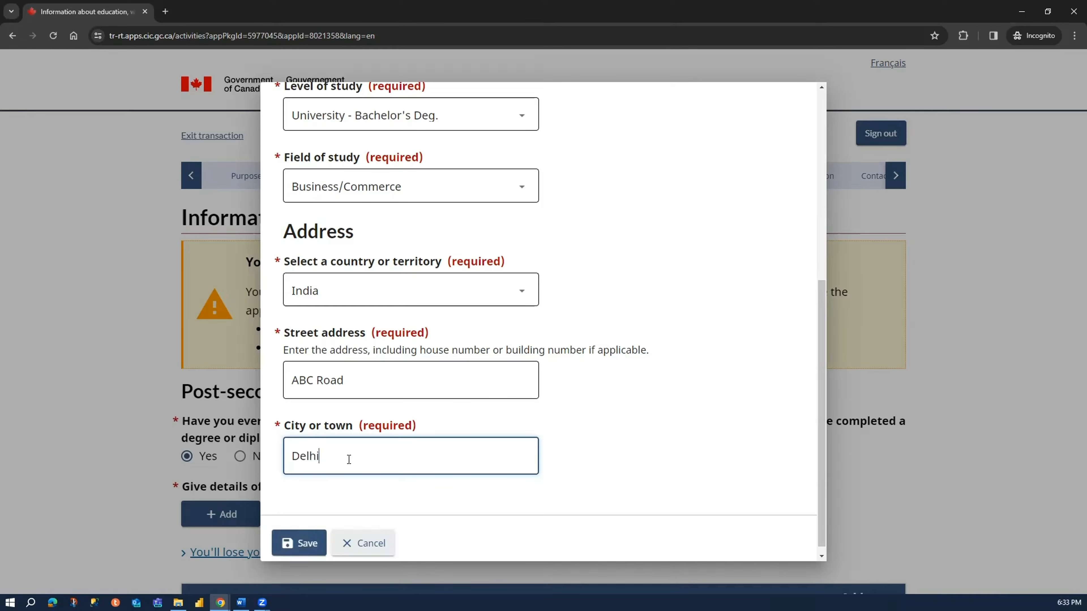
click(299, 542)
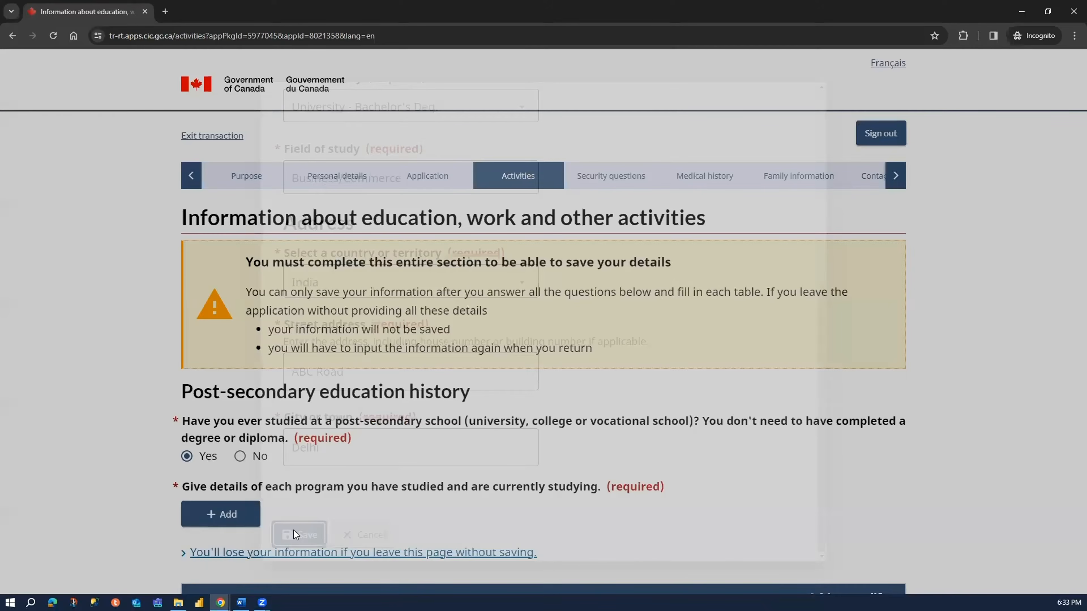
scroll(661, 354, down, 2)
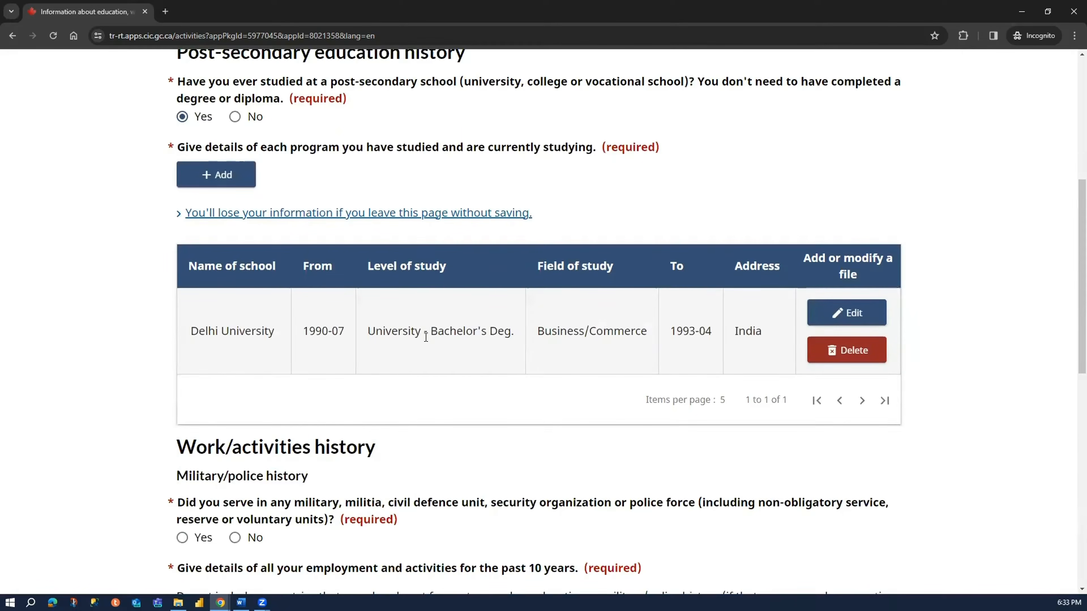
- Answer No to the question about serving in any military, militia, civil defence unit, security organization or police force
click(228, 184)
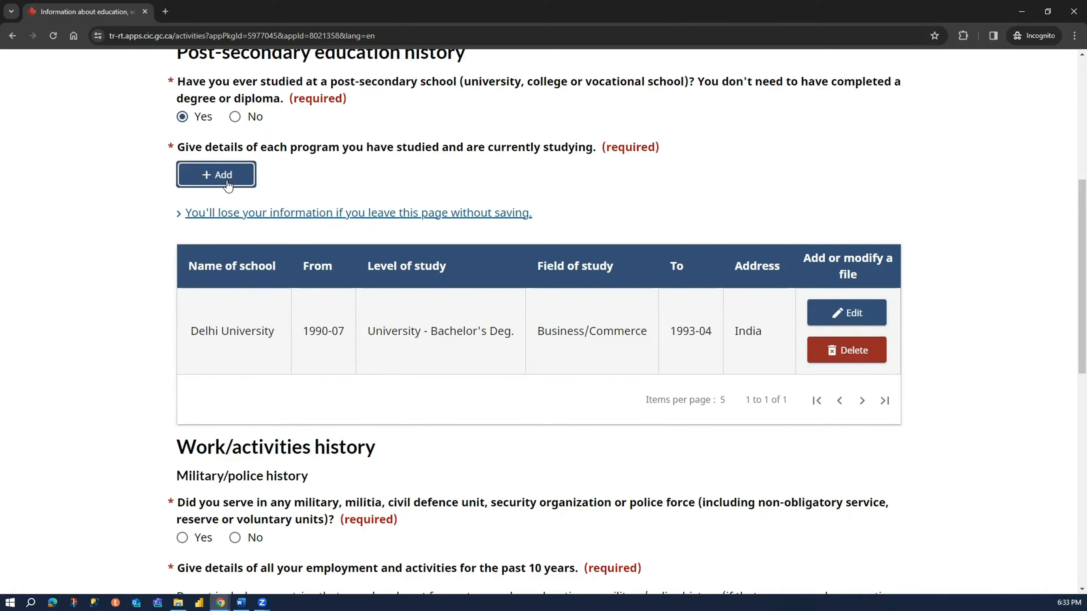
scroll(964, 407, down, 6)
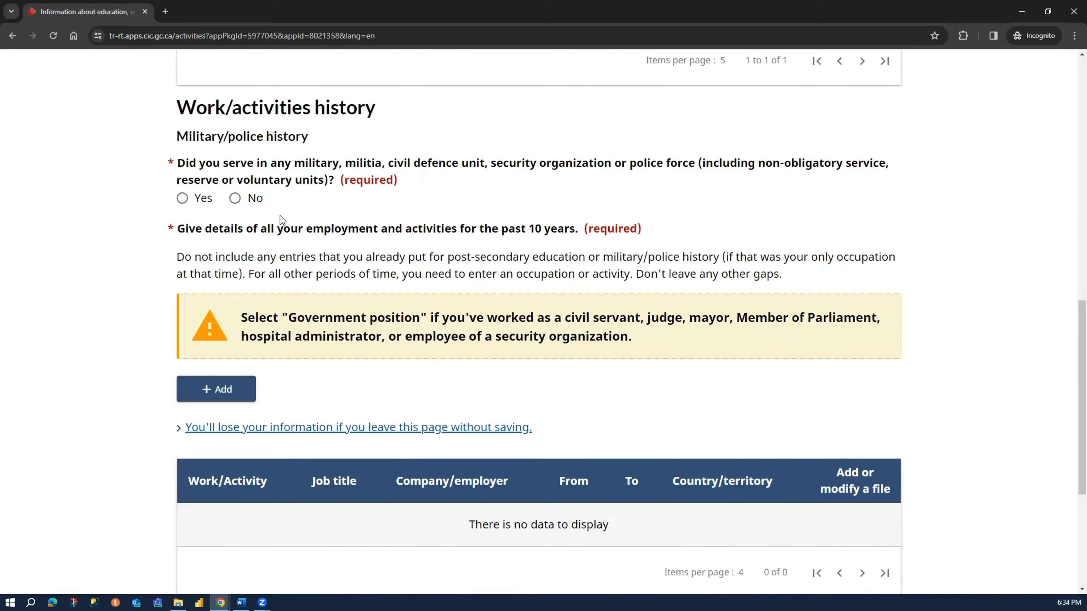
click(256, 208)
scroll(257, 207, down, 2)
drag(185, 115, 570, 115)
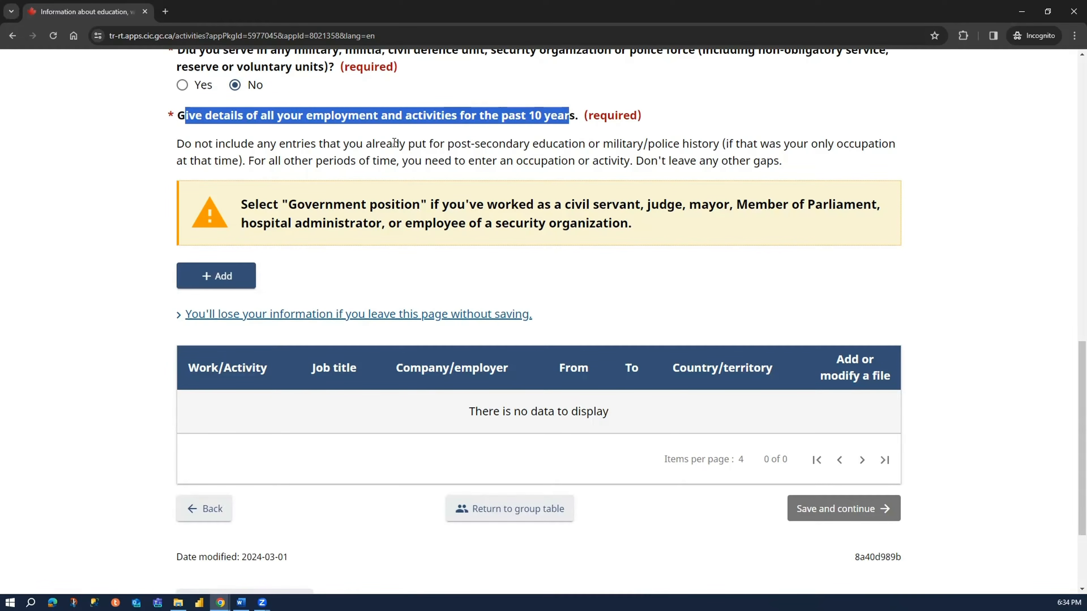
click(126, 337)
- Add a work history entry that starts in January 1993 and mark it as ongoing
click(232, 292)
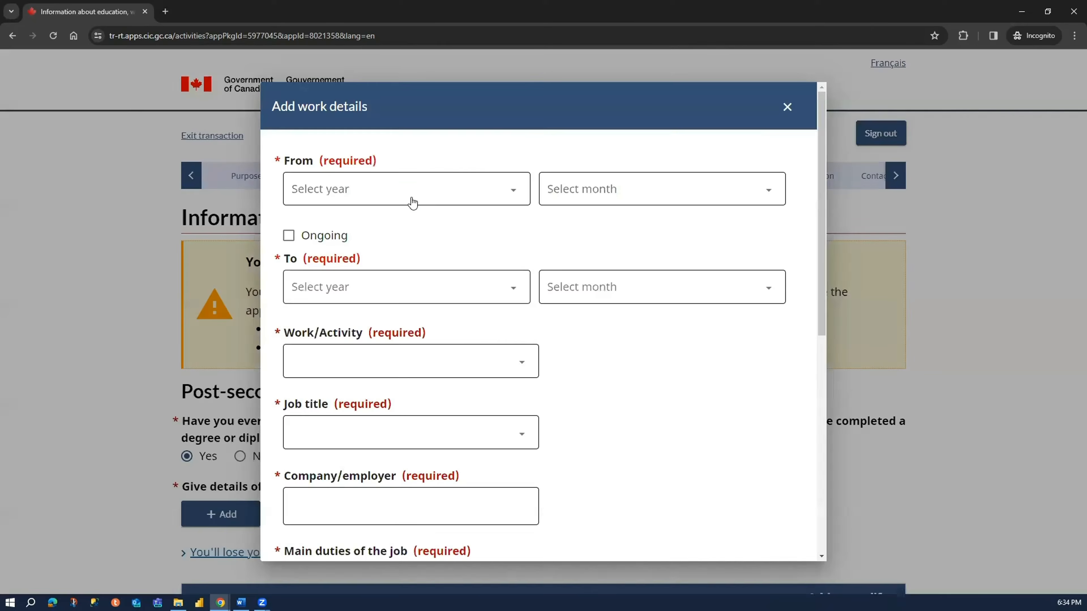
click(413, 194)
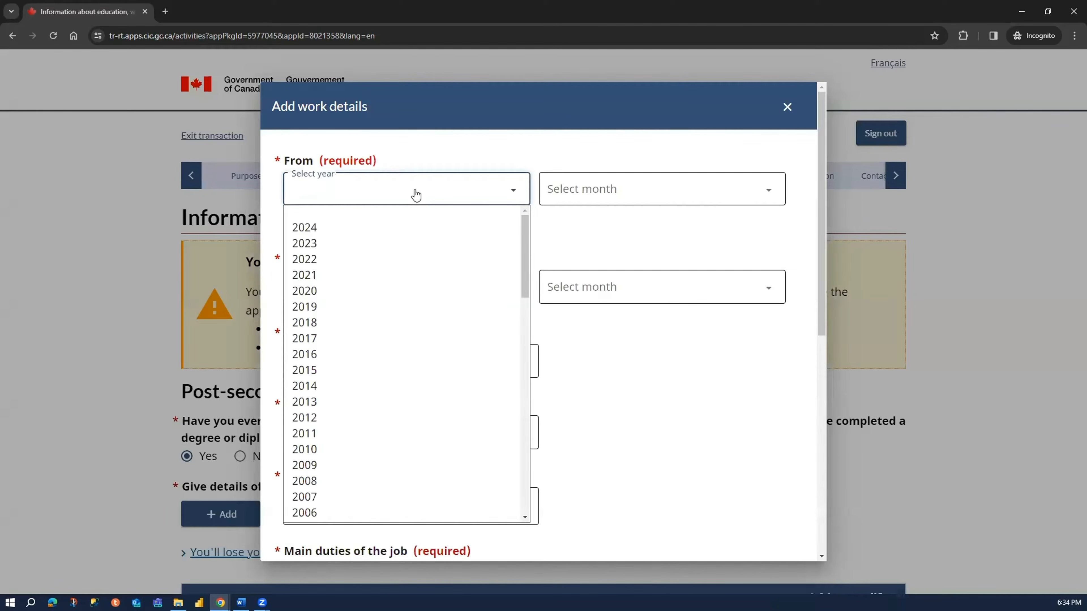
scroll(396, 345, down, 5)
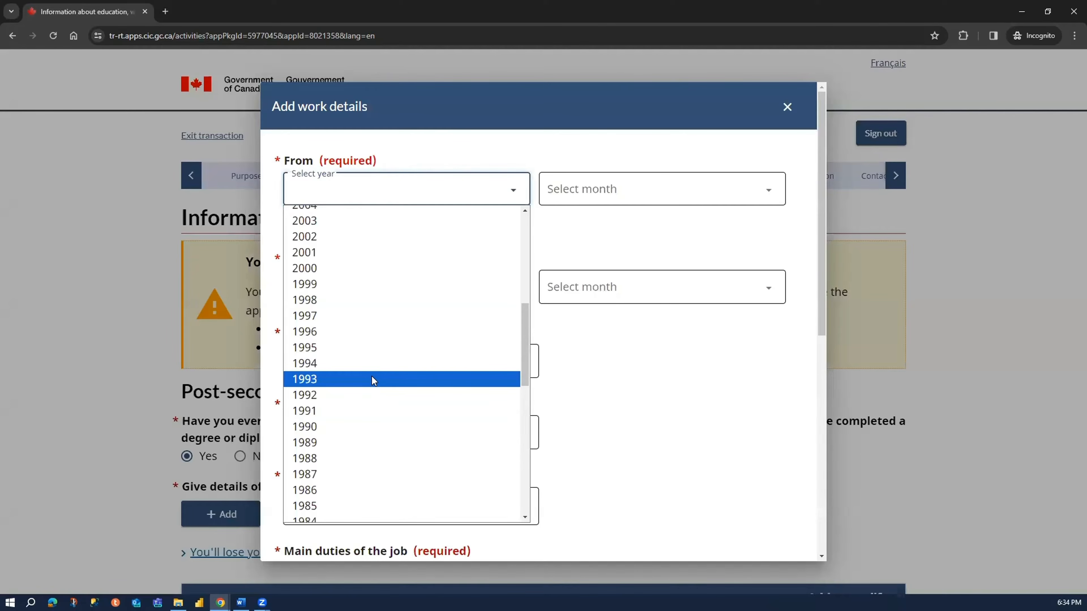
click(372, 378)
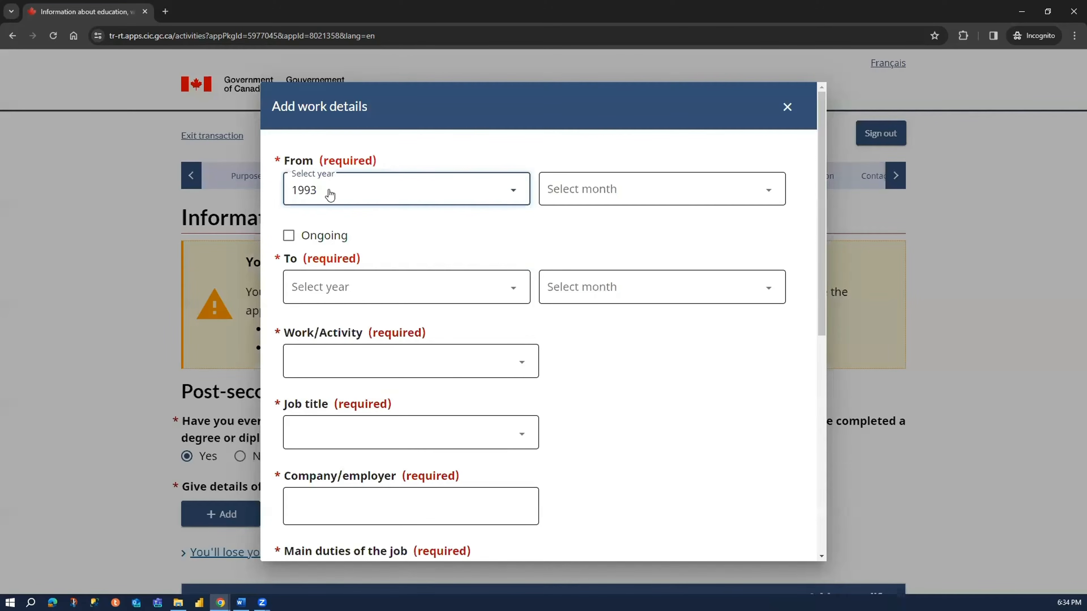
click(630, 196)
click(589, 227)
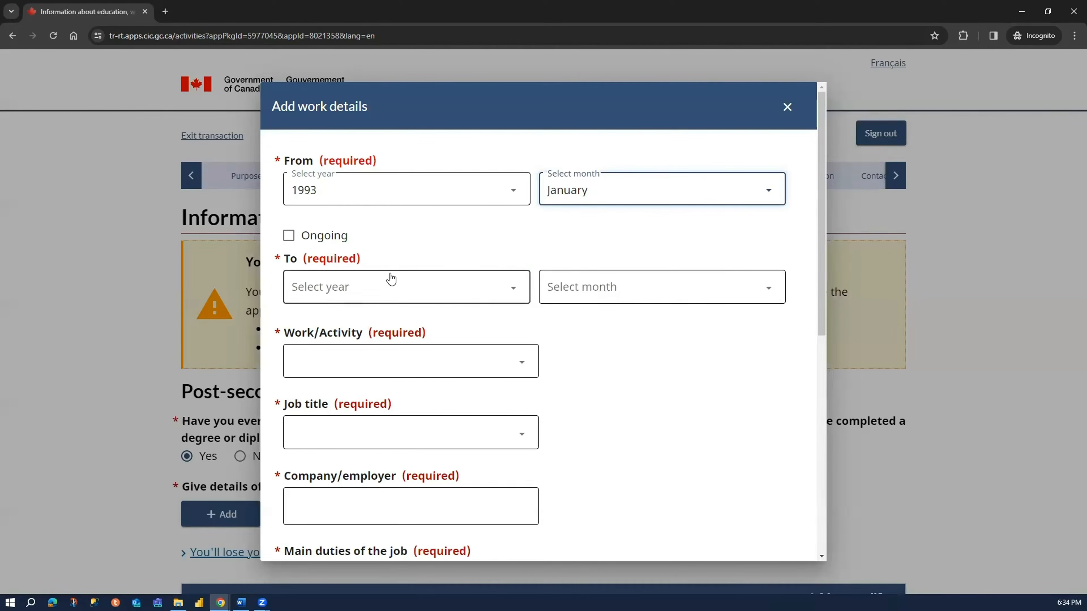
click(334, 240)
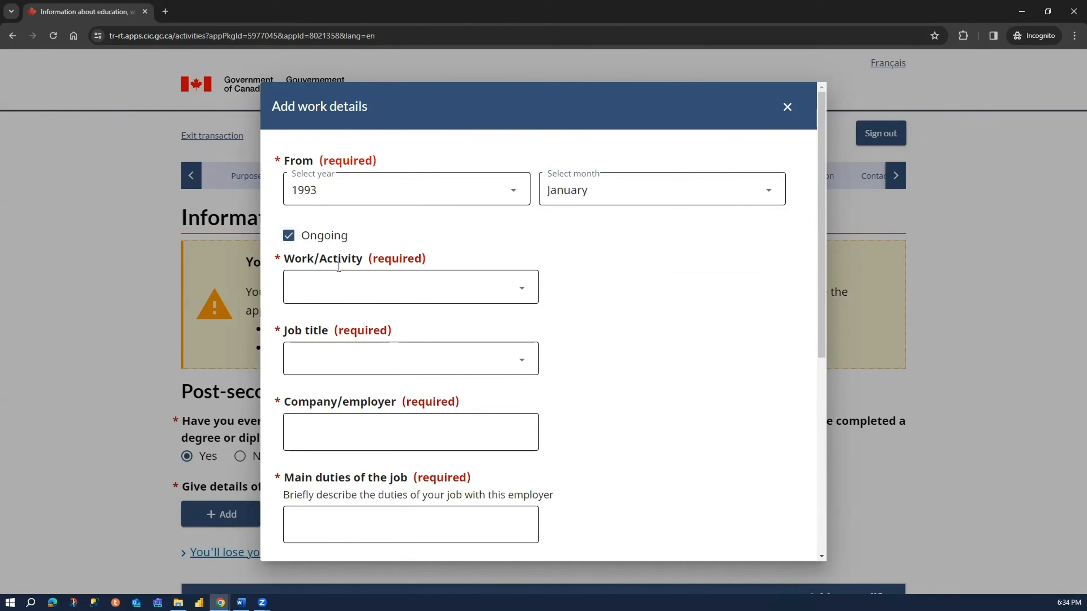
- Set the entry's work/activity to Business, finance and administration occupations
click(342, 287)
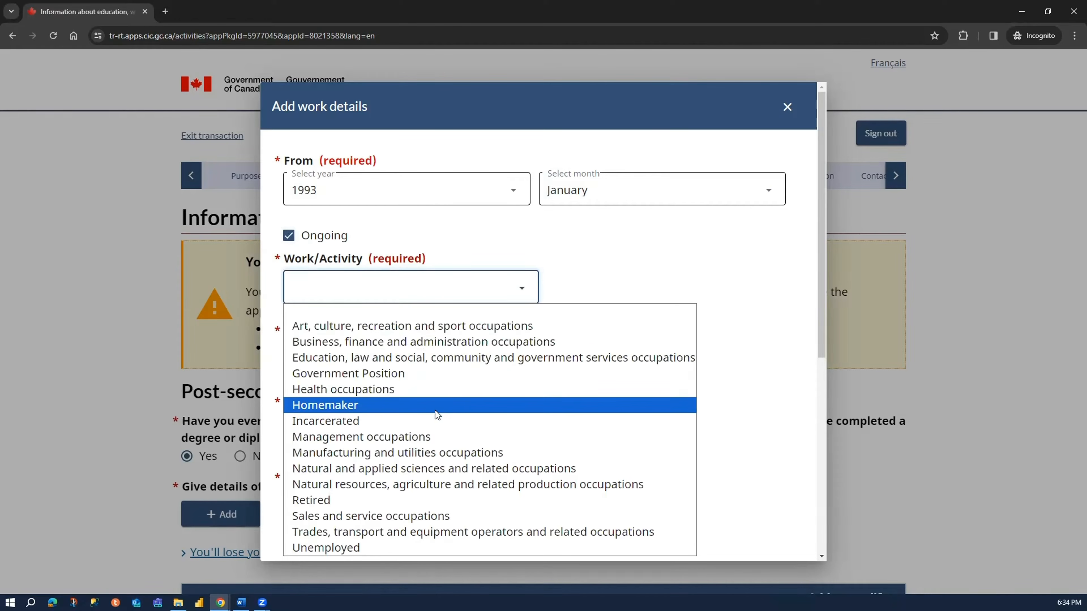
click(414, 342)
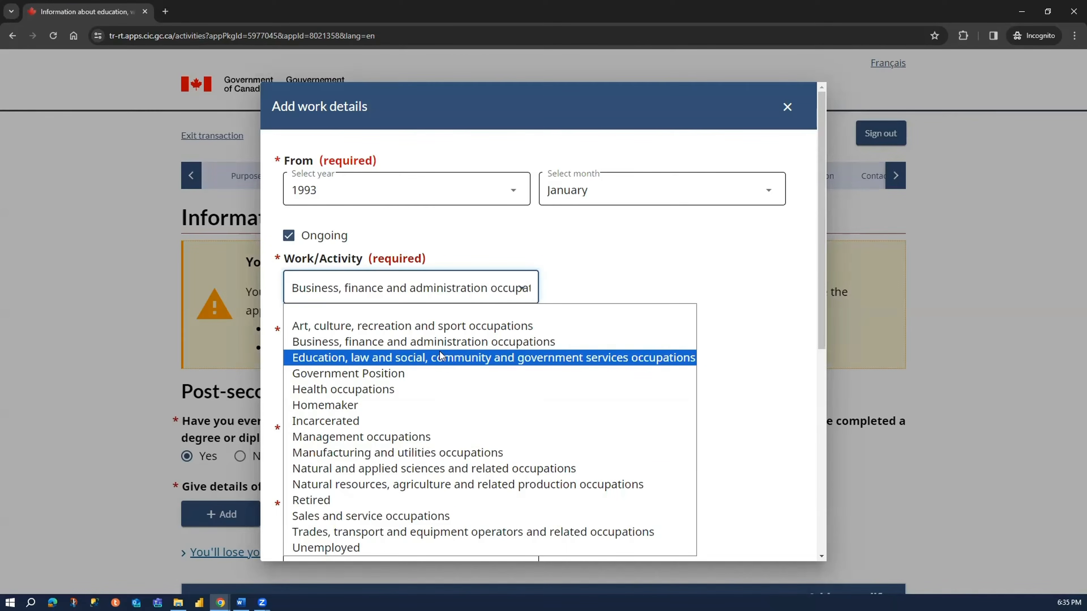
click(581, 277)
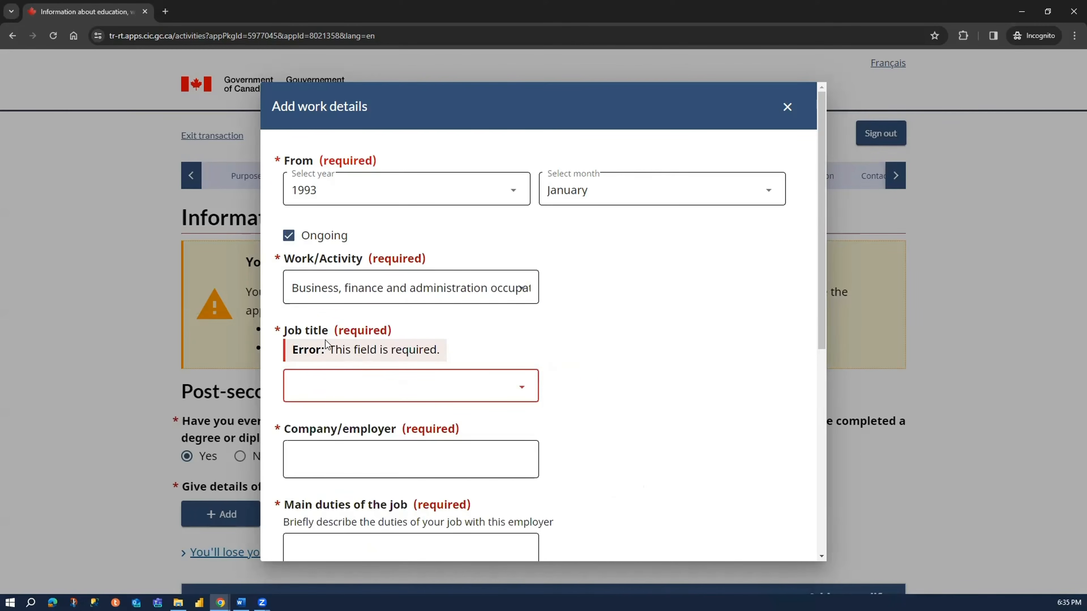
- Choose Retail salespersons as the job title of the work entry
click(362, 389)
scroll(331, 314, down, 10)
scroll(333, 257, up, 10)
scroll(442, 214, down, 1)
scroll(441, 213, down, 10)
scroll(440, 214, down, 3)
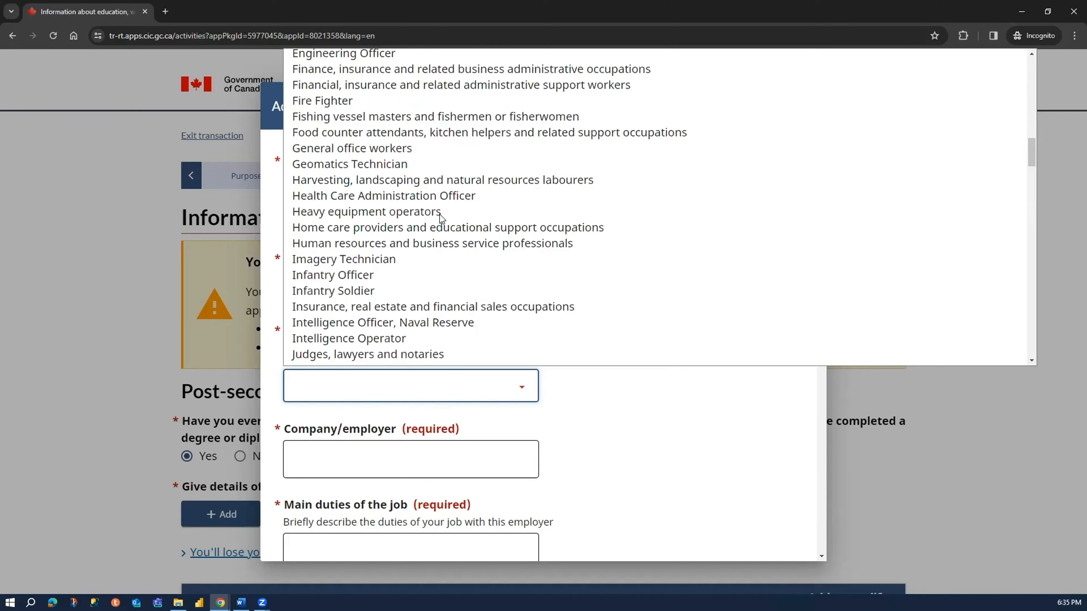
scroll(440, 214, down, 1)
scroll(440, 214, down, 5)
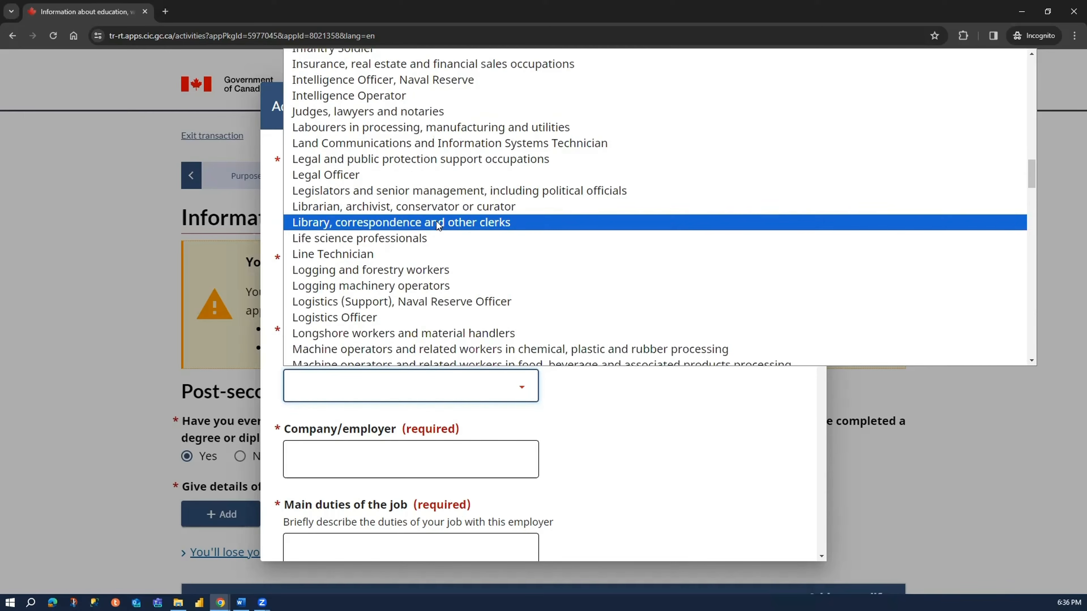
scroll(428, 284, down, 15)
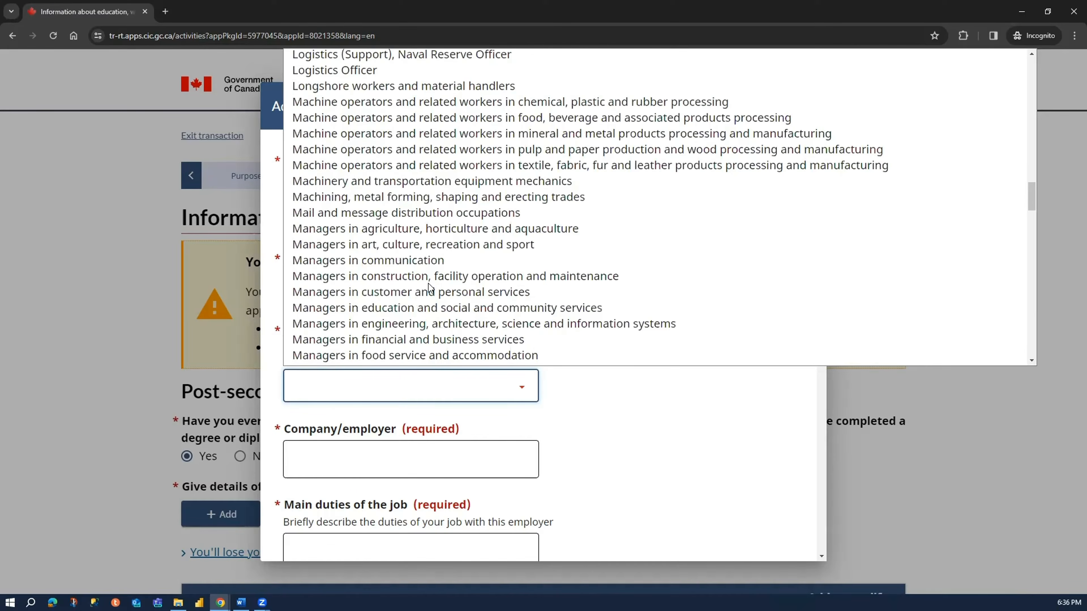
scroll(428, 284, up, 10)
scroll(428, 284, down, 20)
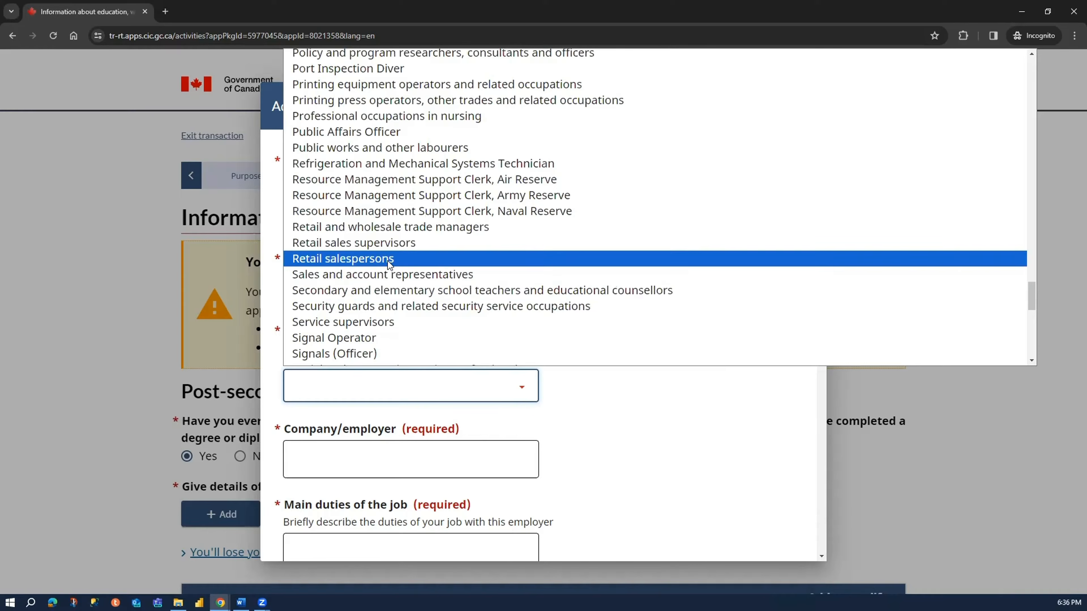
click(427, 262)
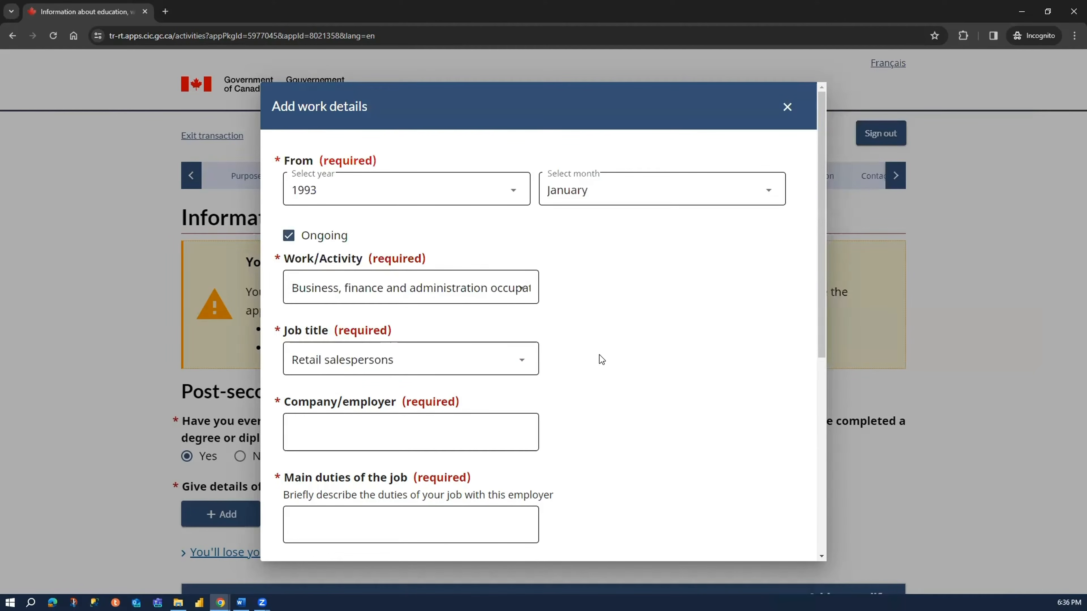
- Enter XYZ Company as the company/employer and Owner as the main duties of the job
scroll(601, 359, down, 2)
click(349, 321)
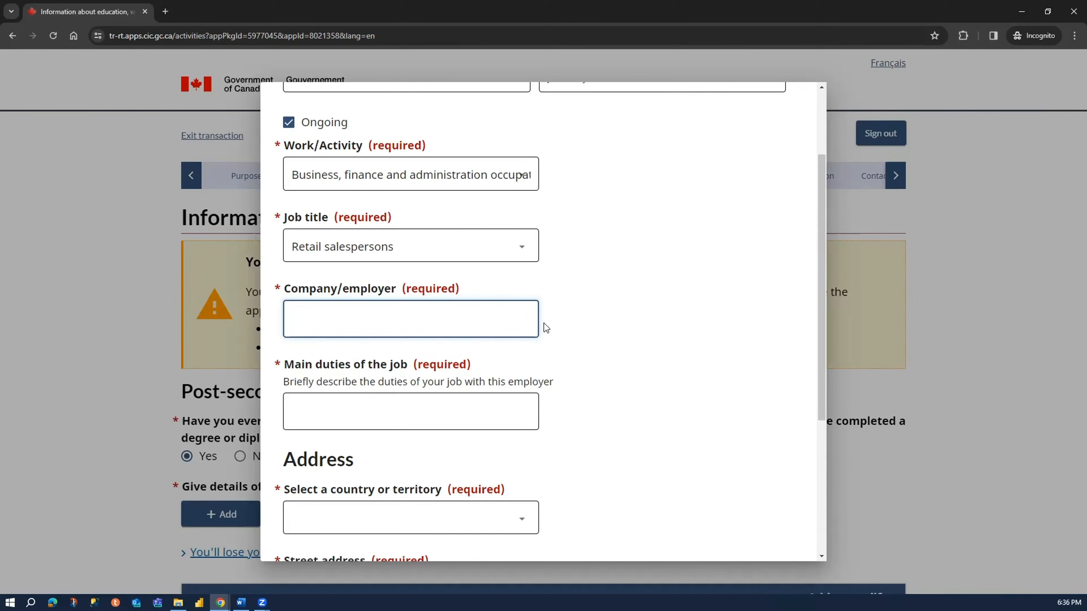
text(XYZ Company)
click(438, 416)
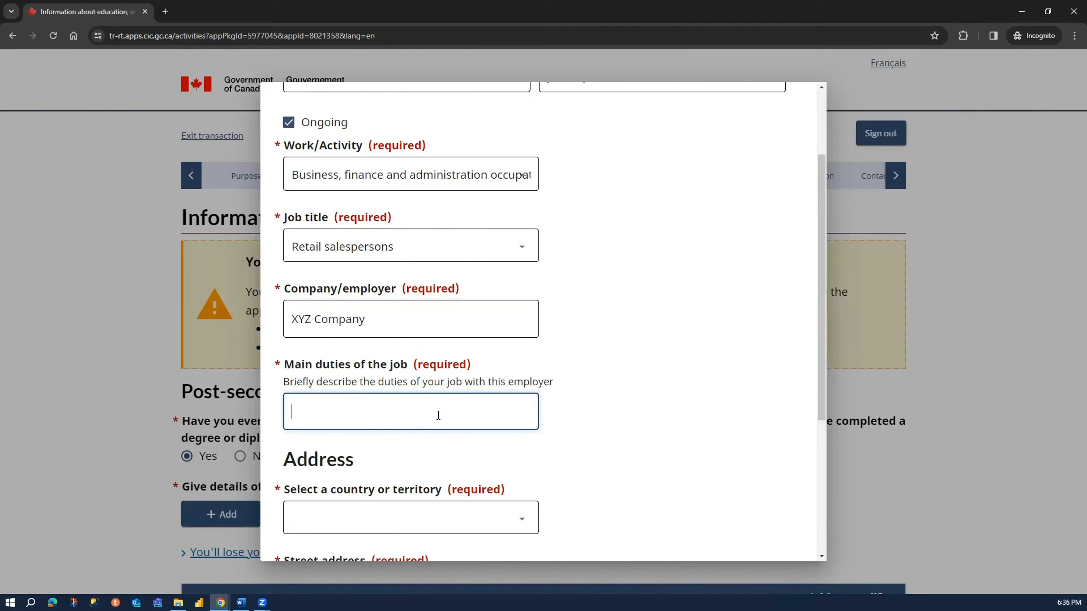
text(Owner)
- Choose India as the country or territory of the employer's address
scroll(628, 373, down, 3)
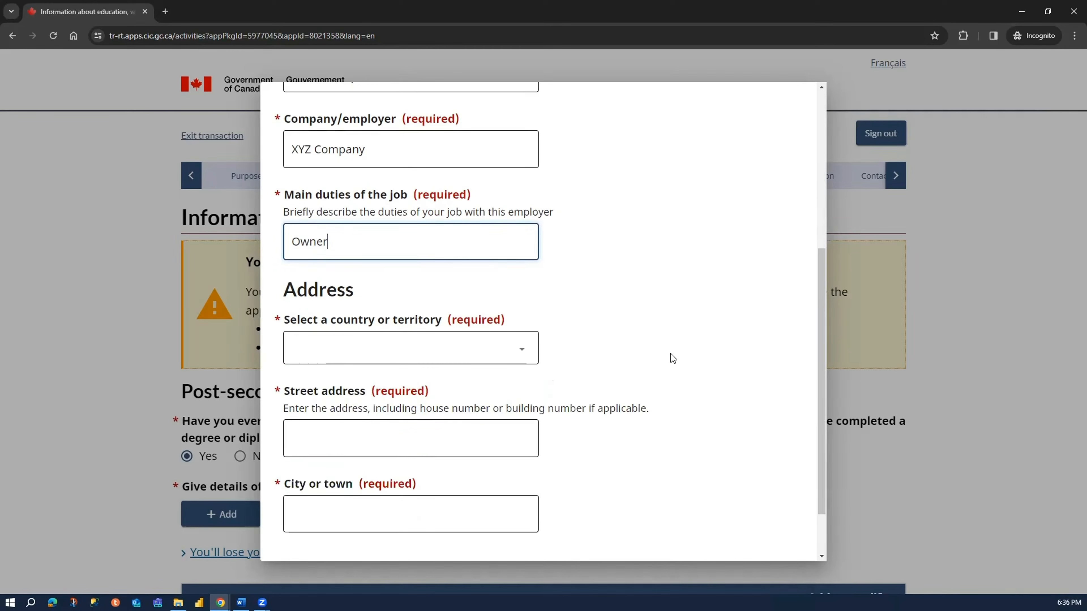
click(456, 353)
text(india)
key(Return)
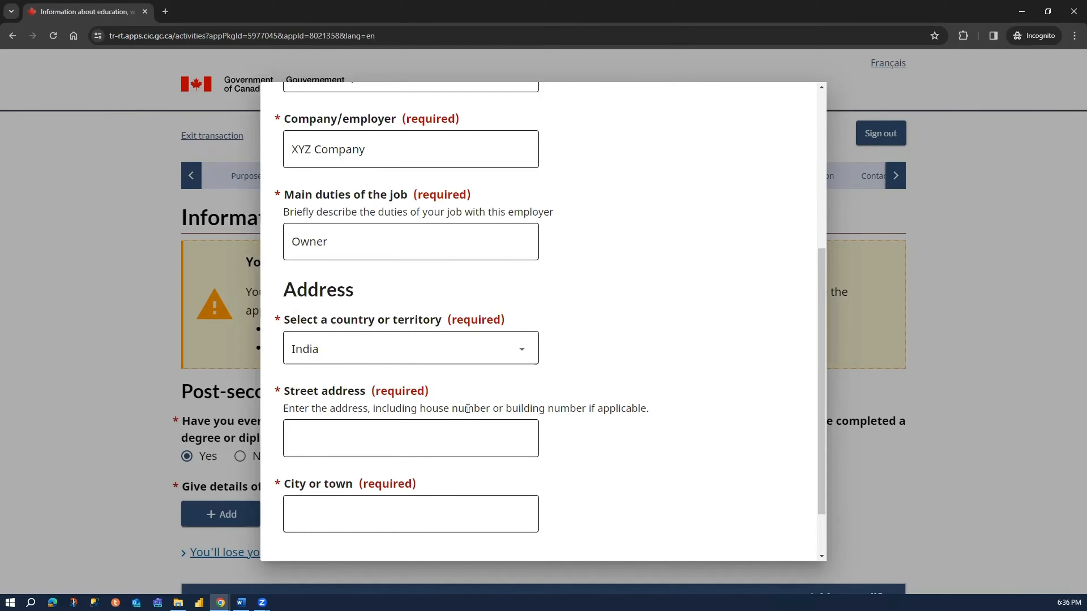
- Fill in the employer's street address and enter Delhi as the city or town
scroll(428, 377, down, 2)
click(370, 373)
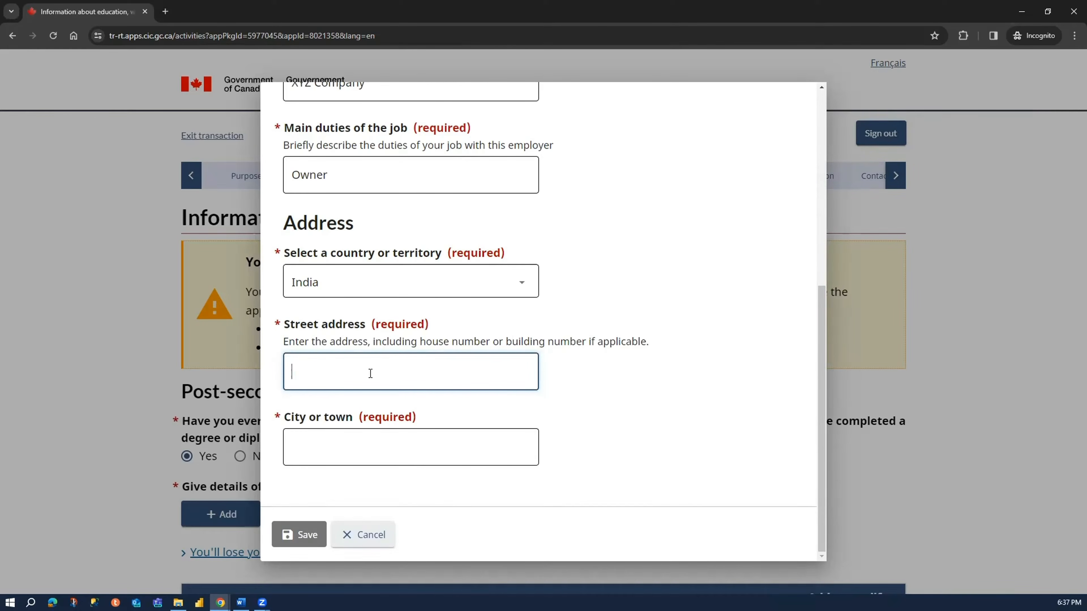
text(XYZ Street)
key(Tab)
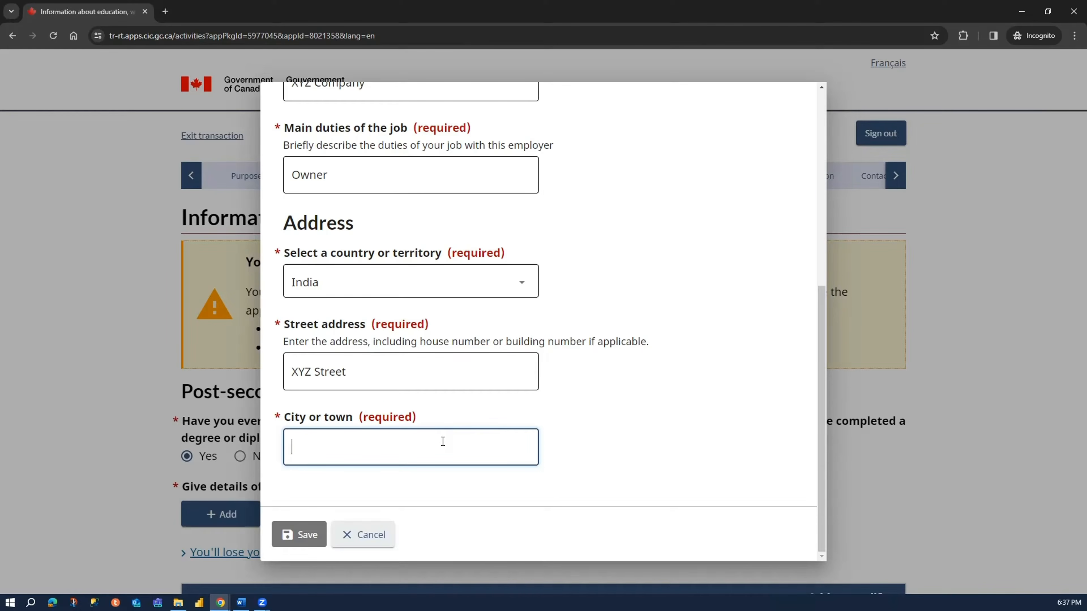
text(Dlelhi)
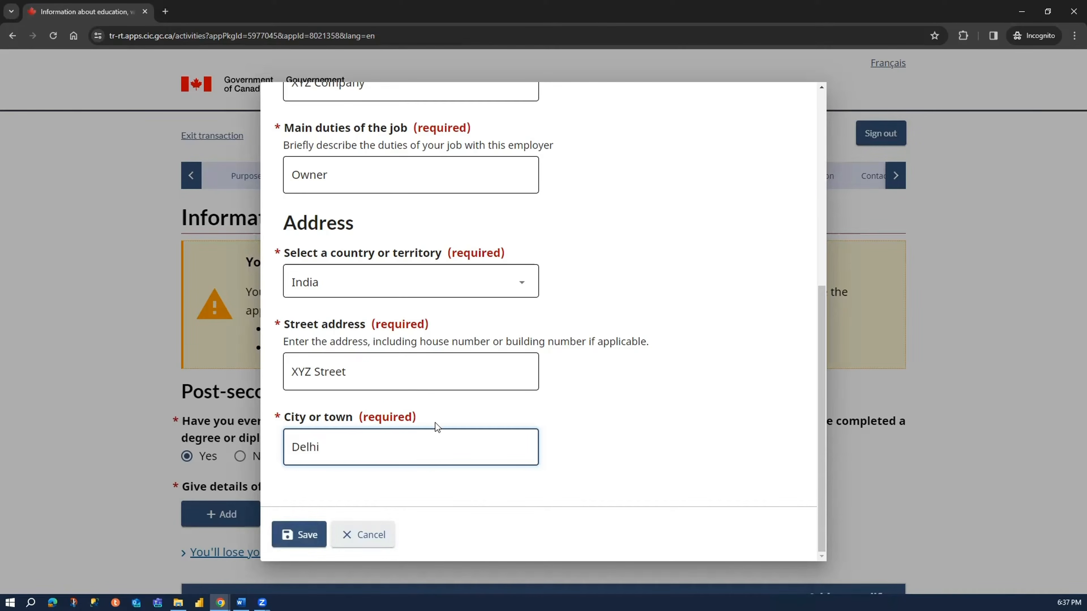
- Append the postal code to the employer's street address and save the work entry
click(417, 367)
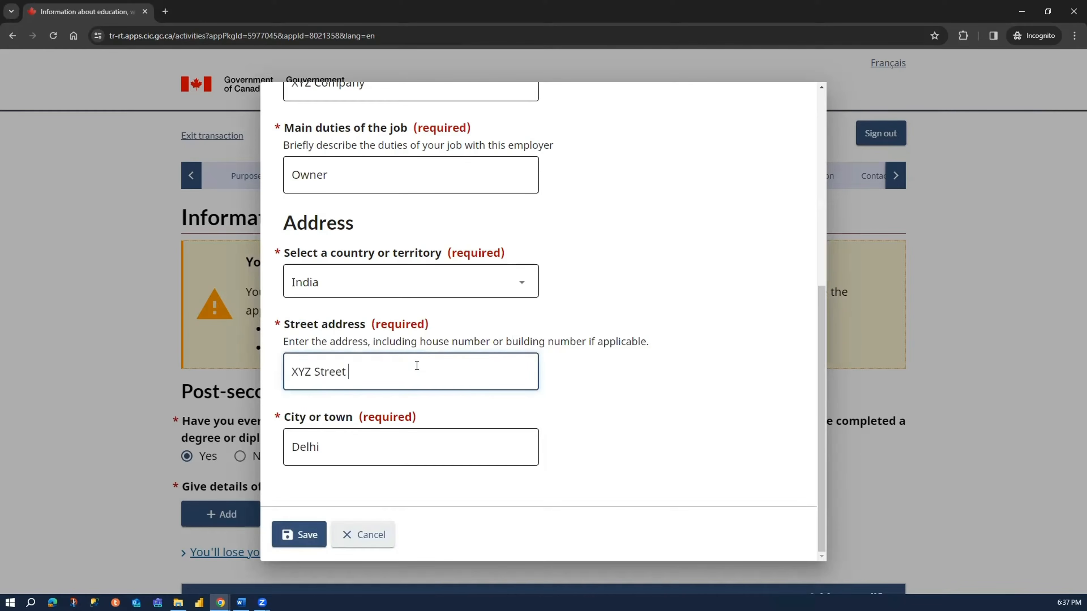
text(, 112233)
click(604, 437)
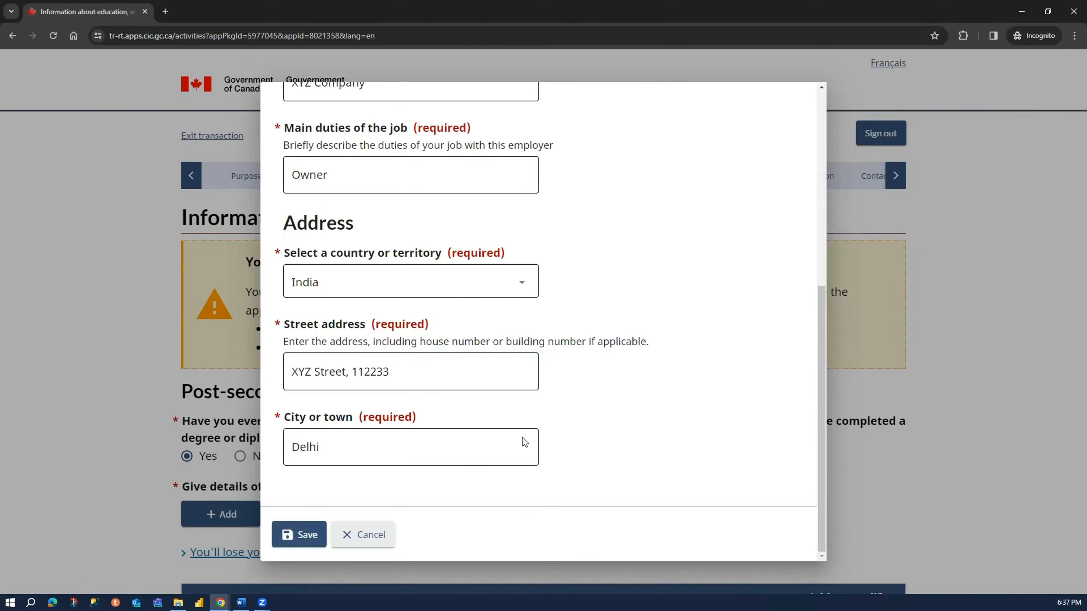
click(292, 537)
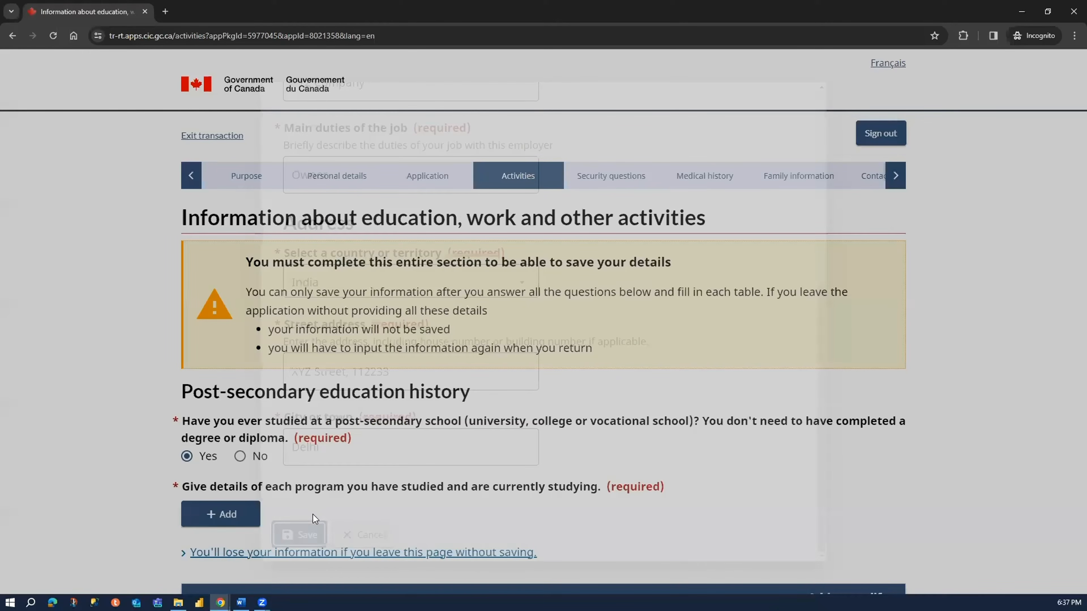
- Save the completed education and work history page and continue to the travel history
scroll(978, 441, down, 3)
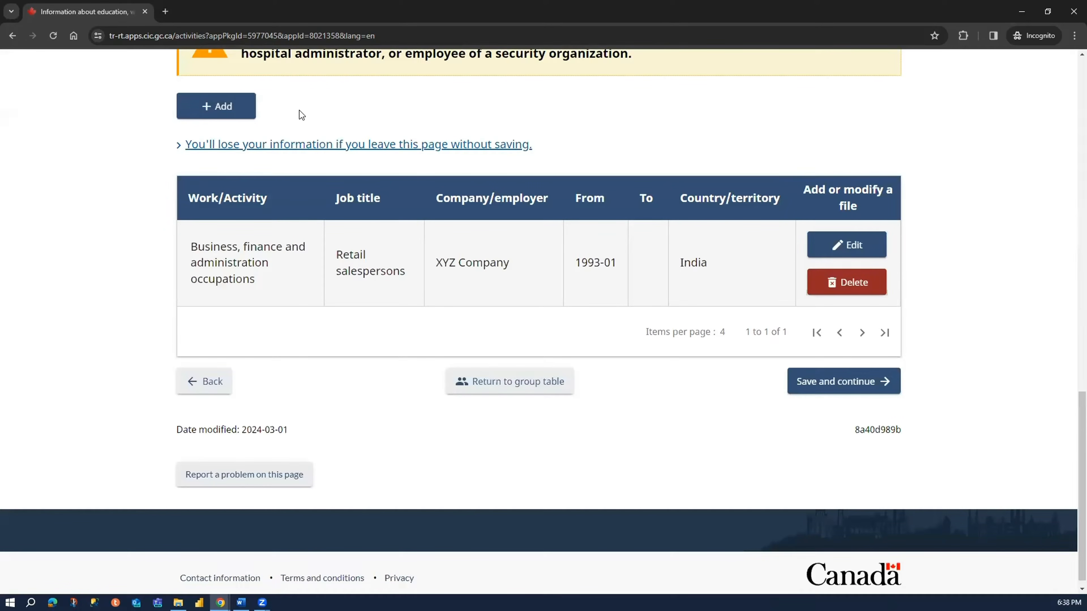
click(224, 105)
click(861, 396)
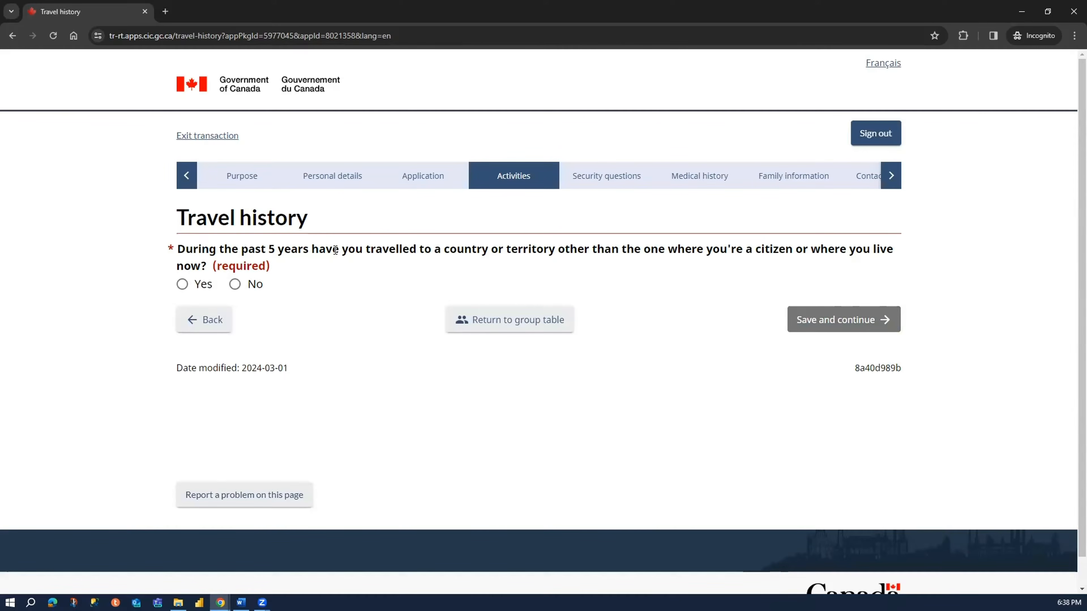
- Answer No to having travelled to another country or territory during the past 5 years
drag(481, 251, 879, 253)
drag(318, 264, 202, 251)
click(252, 271)
click(243, 285)
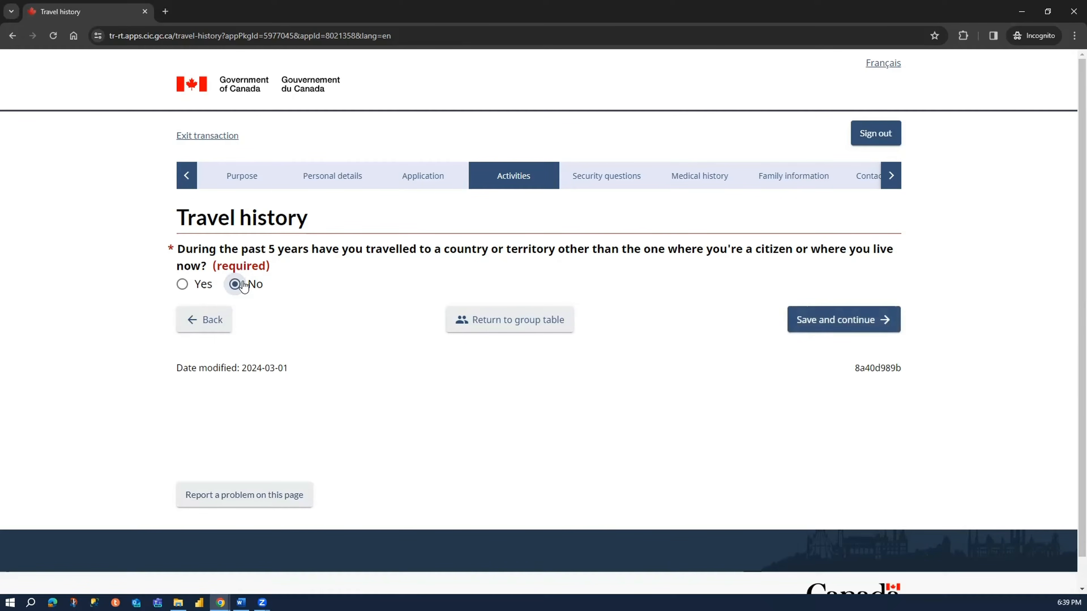
click(182, 284)
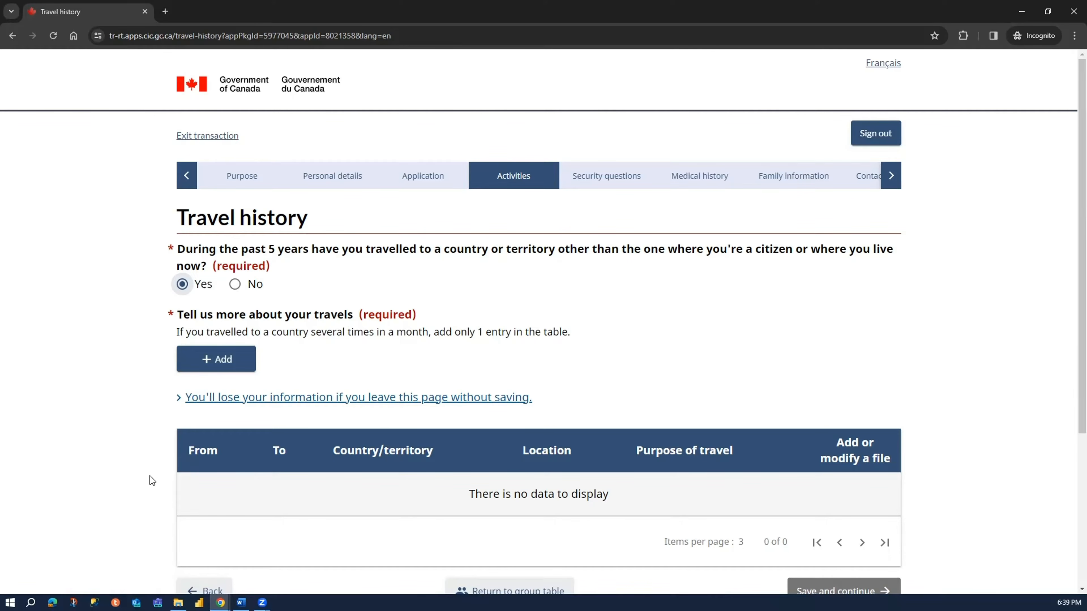
click(233, 359)
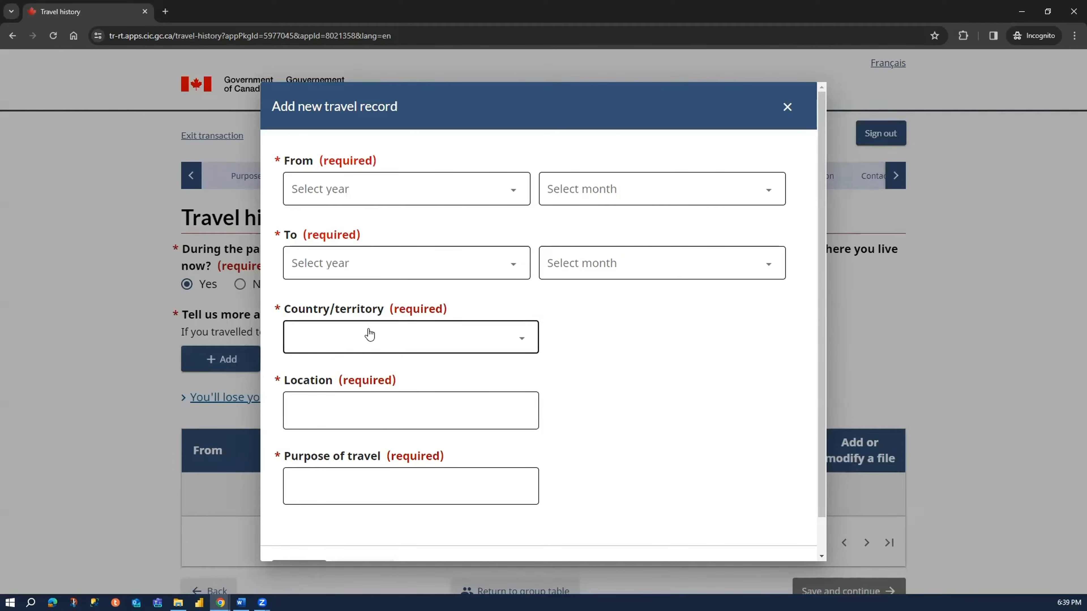
click(311, 480)
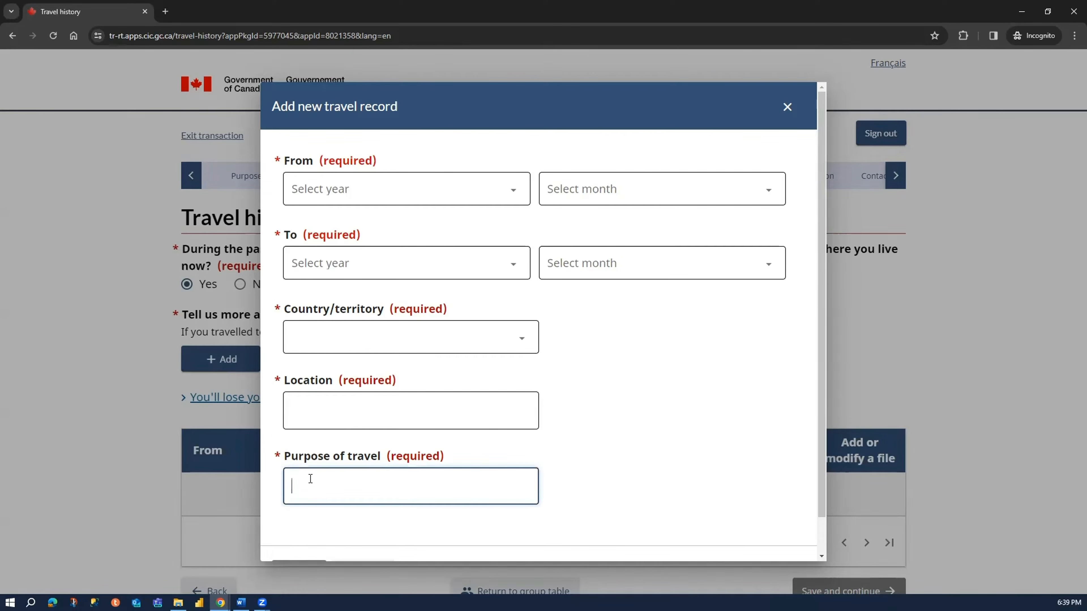
click(788, 107)
- Make sure the past-5-years travel question is answered No, then save and continue to the next travel history page
click(238, 288)
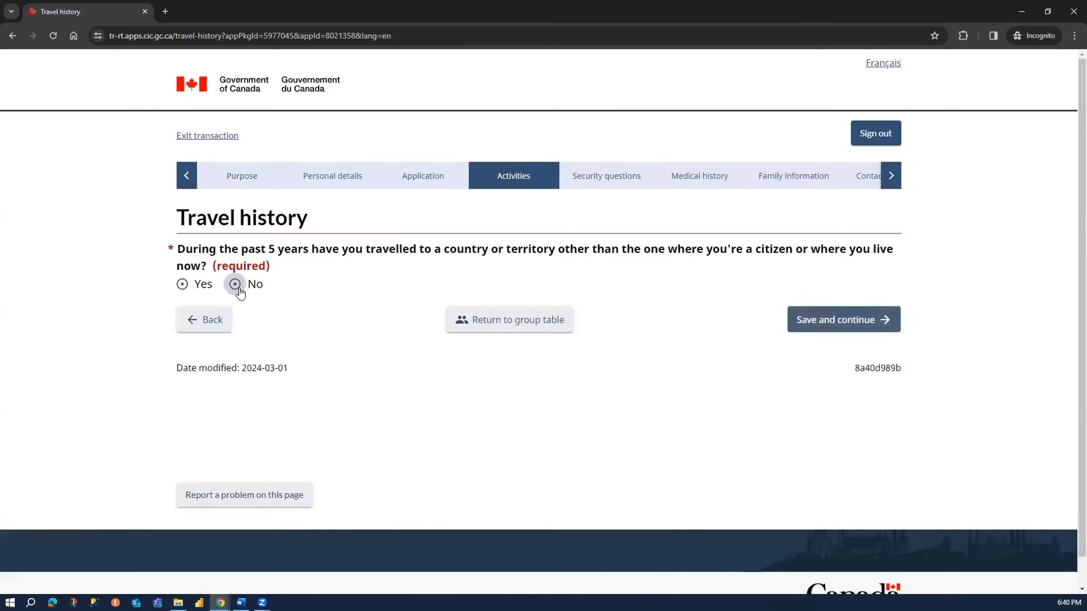
click(839, 320)
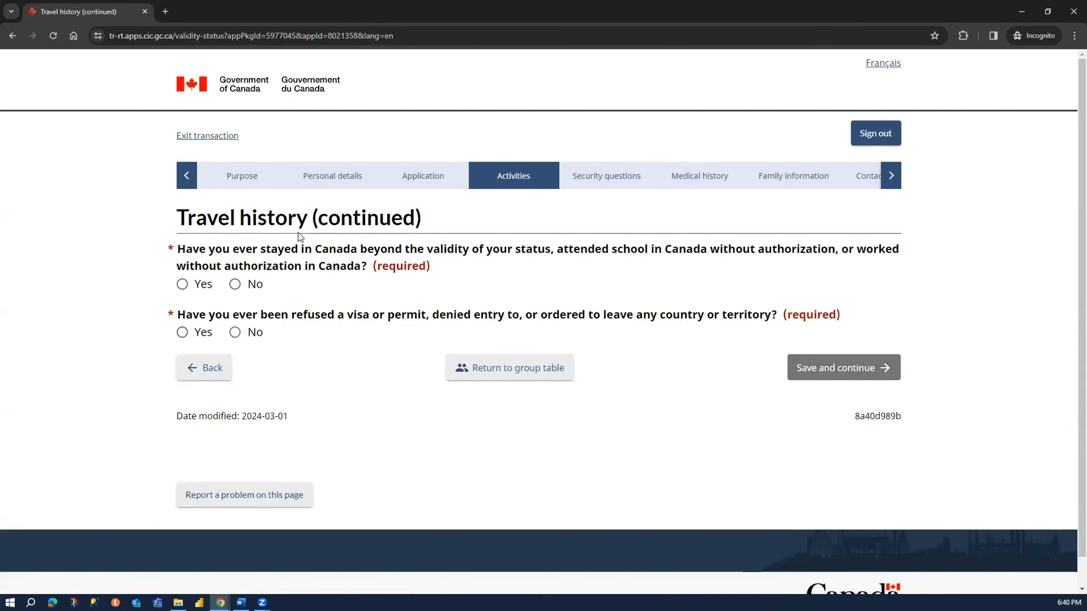
- Answer No to having overstayed, studied without authorization or worked without authorization in Canada
drag(192, 249, 671, 251)
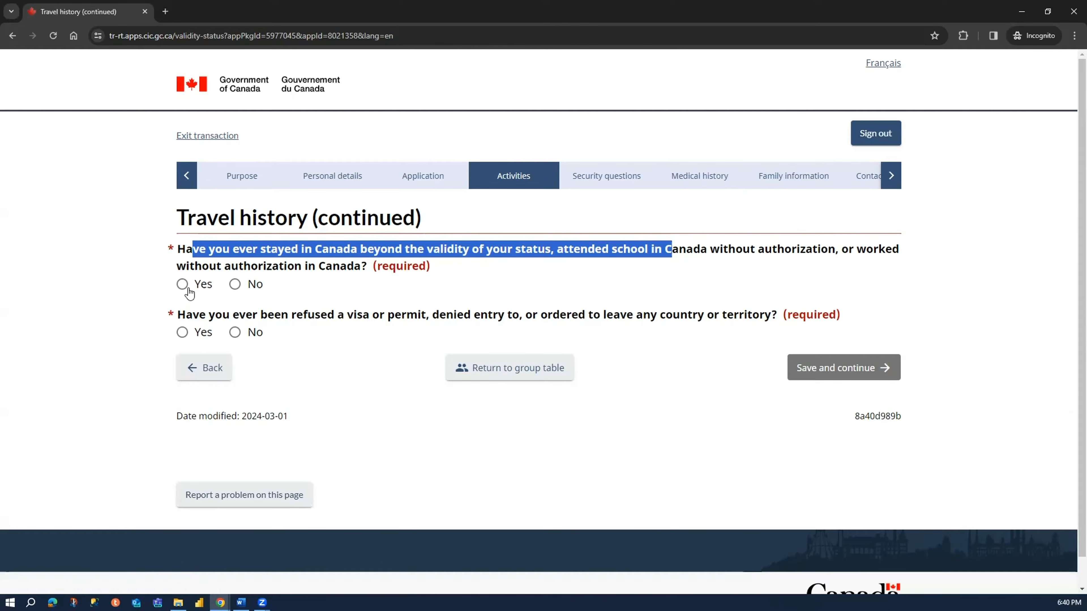
click(235, 285)
click(301, 266)
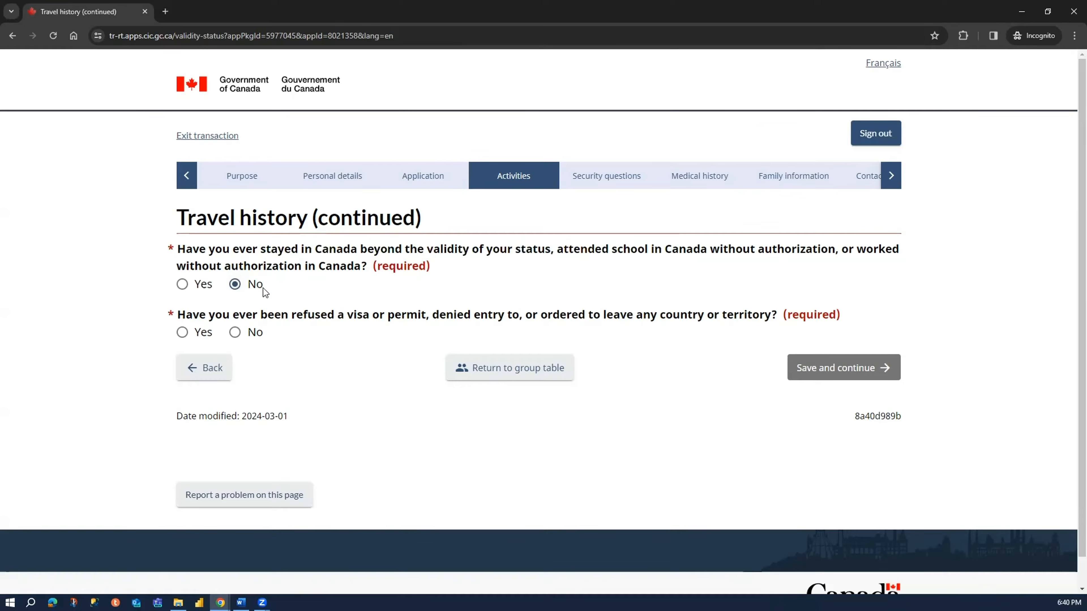
- Try the answer Yes for a refused visa or permit and review which details about the refusal it requires
drag(289, 315, 428, 316)
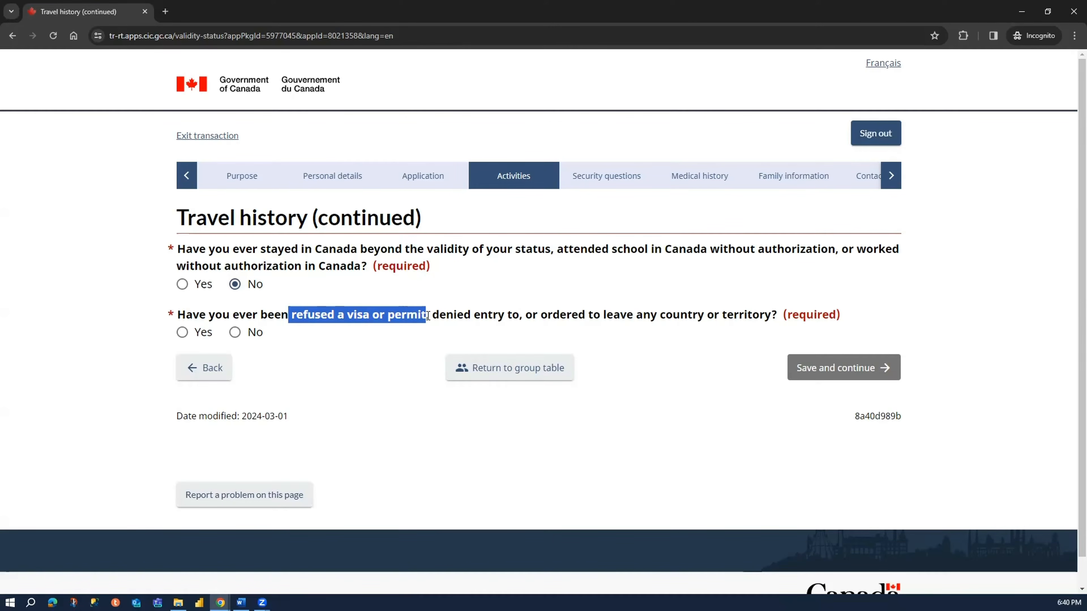
click(303, 315)
drag(179, 315, 426, 315)
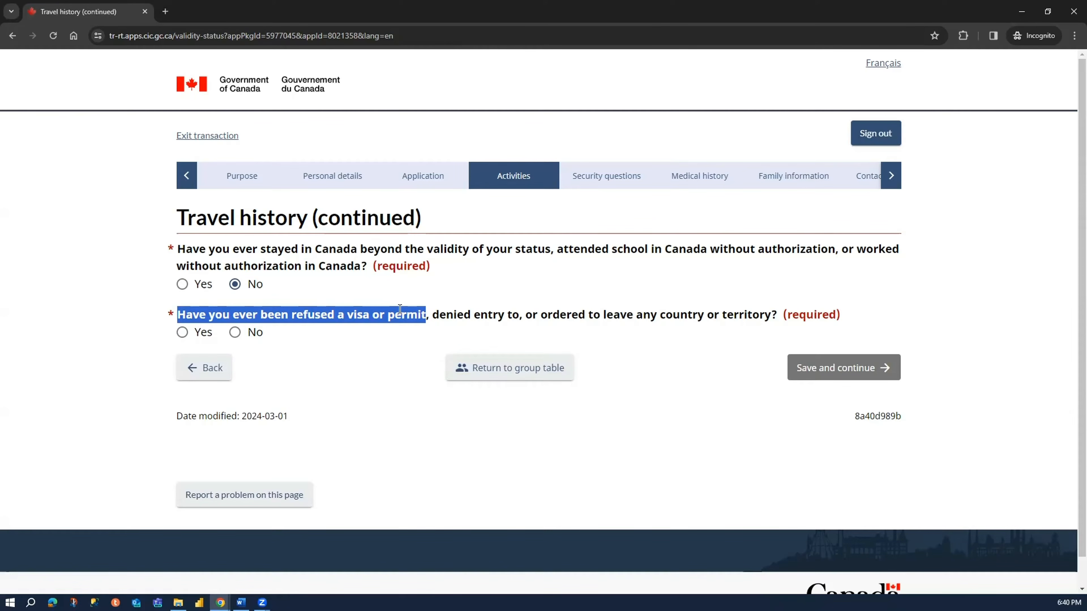
click(195, 333)
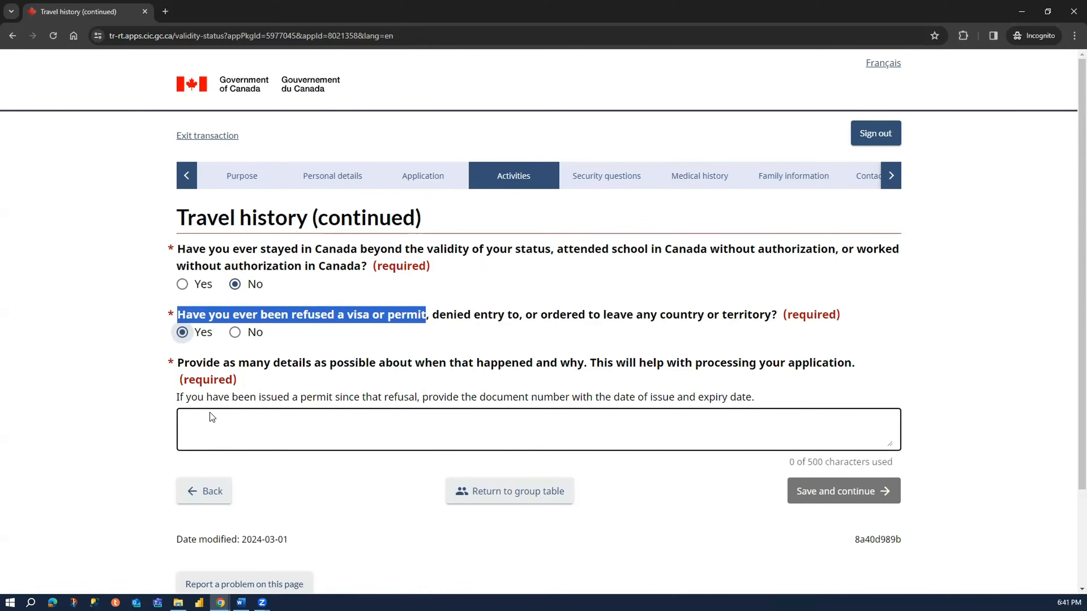
drag(178, 396, 468, 409)
click(441, 394)
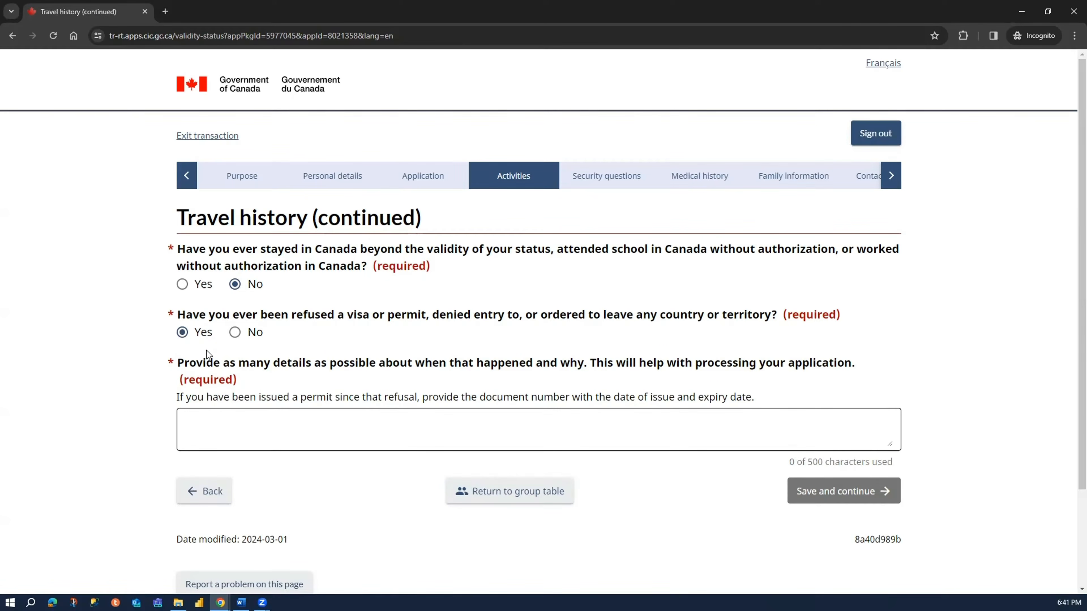
drag(184, 363, 564, 373)
click(491, 374)
drag(600, 365, 856, 367)
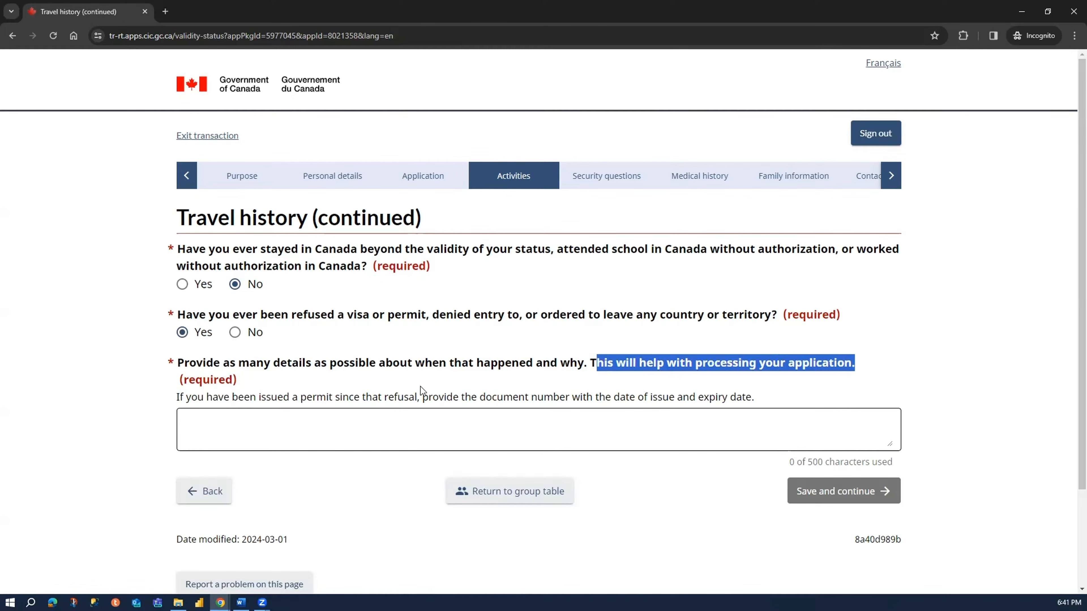
click(289, 399)
drag(177, 398, 774, 393)
click(472, 411)
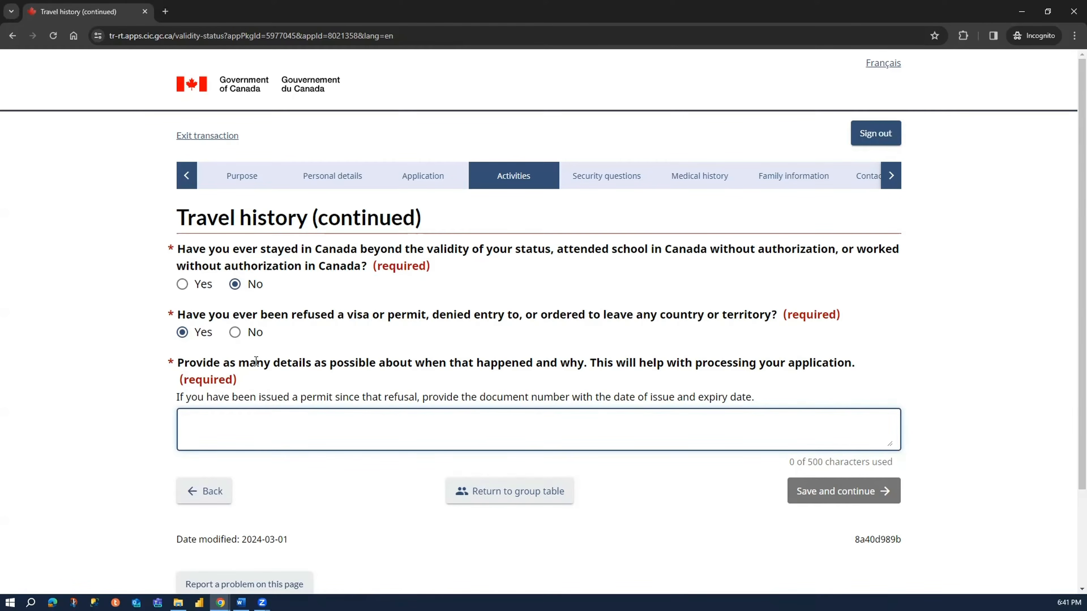
- Answer No to having been refused a visa, denied entry or ordered to leave, and save and continue
click(245, 336)
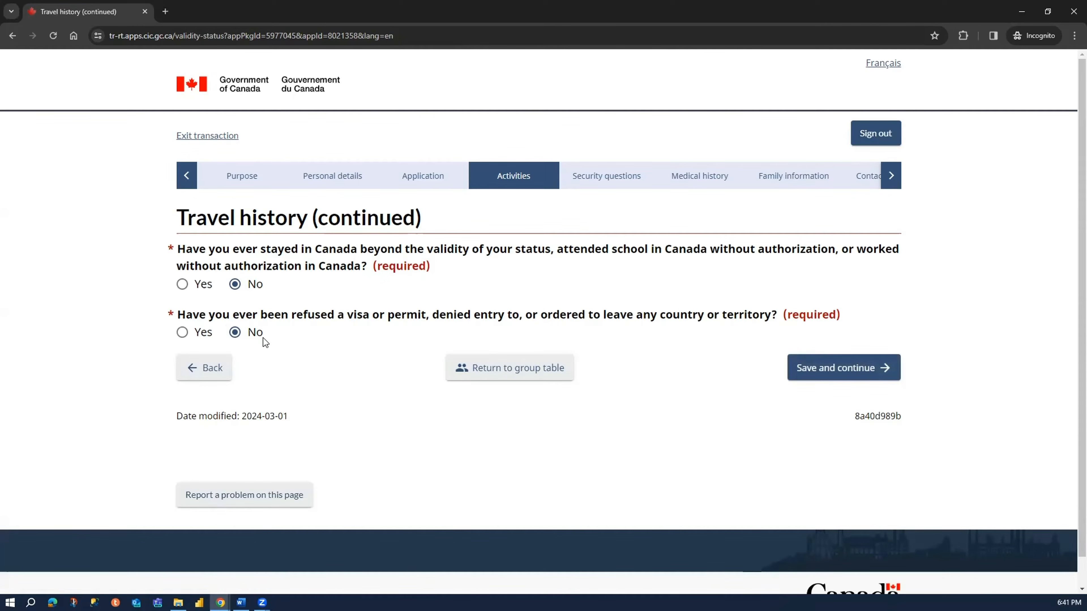
click(838, 368)
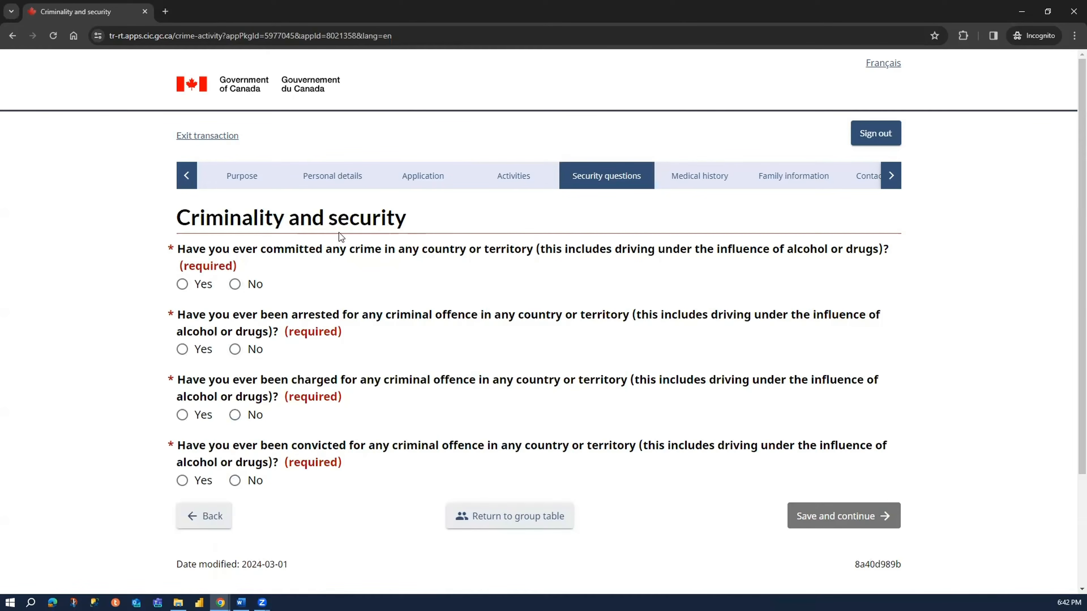
- Answer No to having committed, been arrested for, charged with or convicted of any crime, and save and continue
click(235, 283)
click(234, 349)
click(244, 421)
click(248, 483)
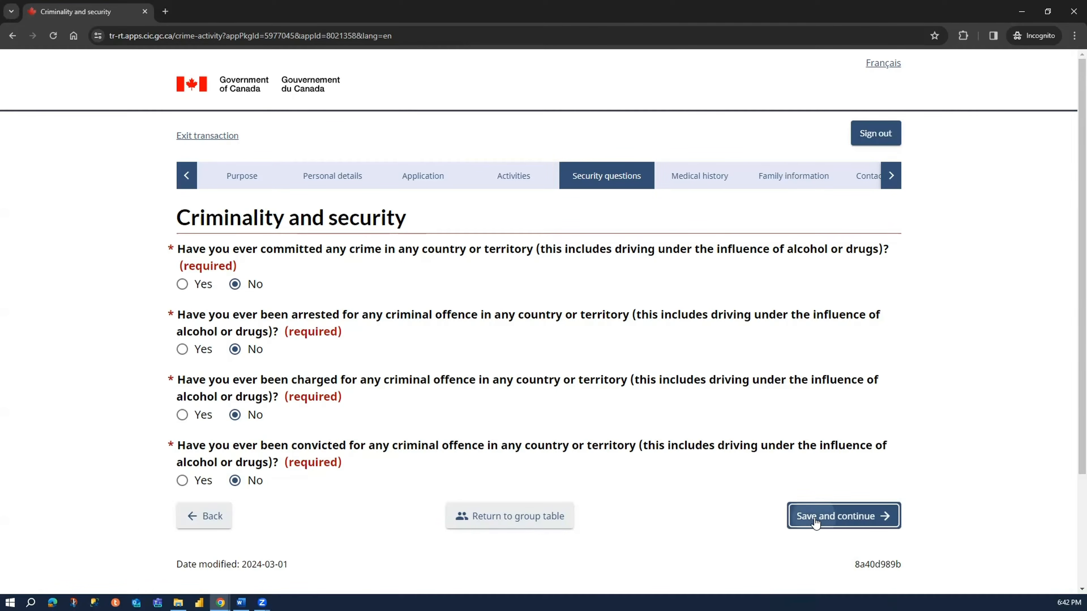
click(835, 516)
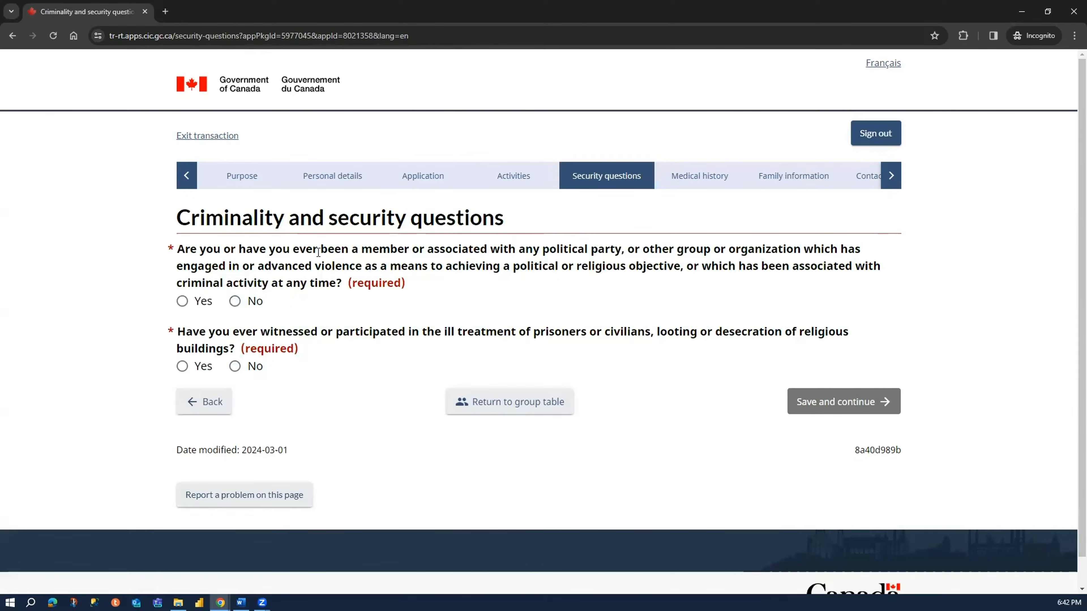
- Answer No to both questions about violent or criminal organizations and ill treatment of prisoners or civilians, and save and continue
click(248, 303)
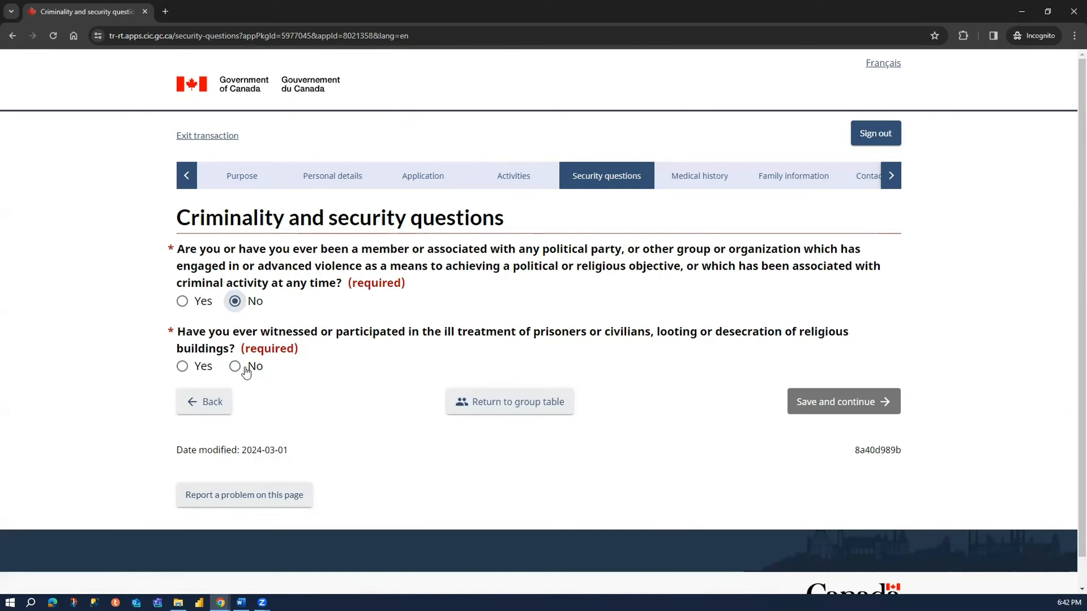
click(248, 368)
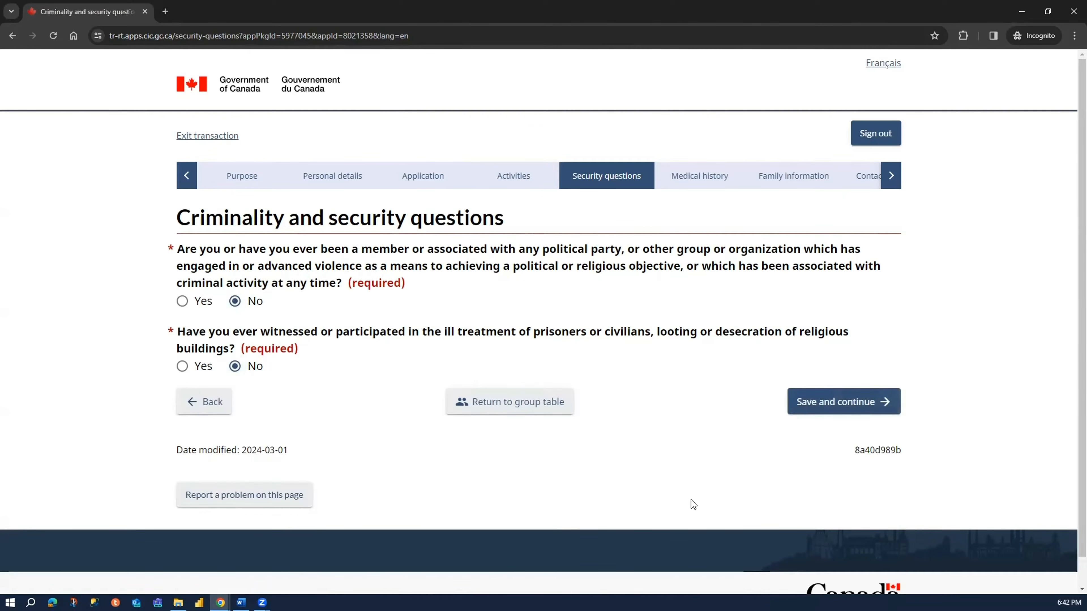
click(819, 412)
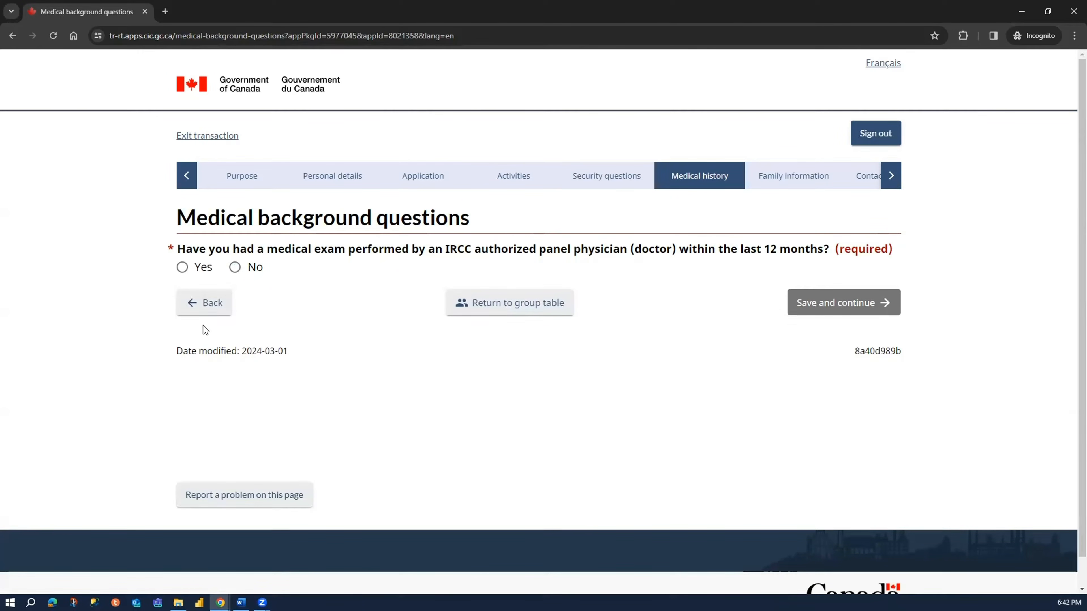
- Read the question about an IRCC panel physician medical exam within the last 12 months and answer it No
drag(178, 218, 474, 229)
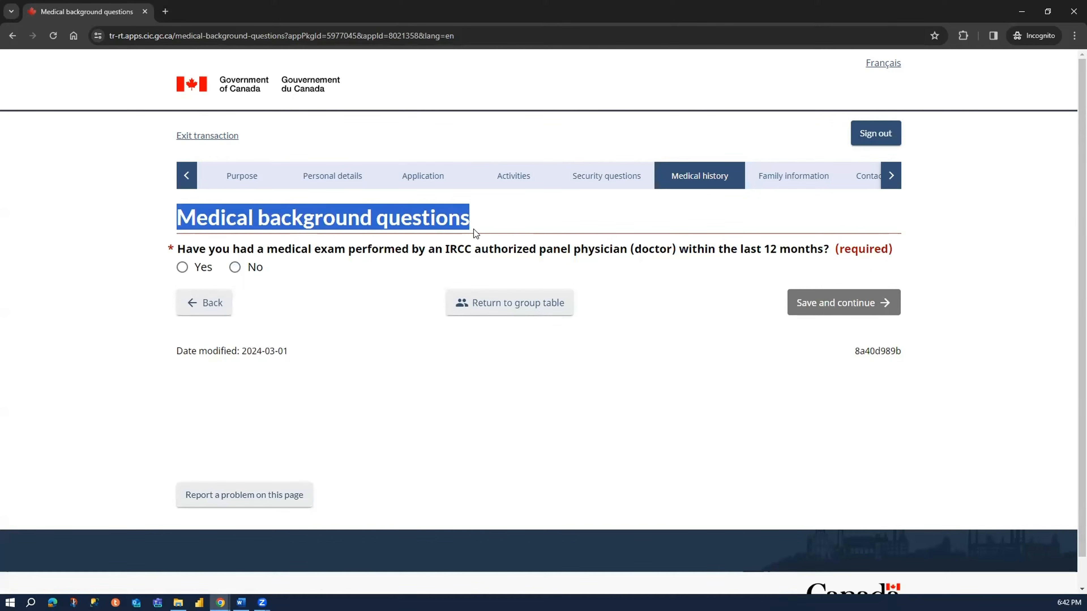
drag(230, 249, 647, 255)
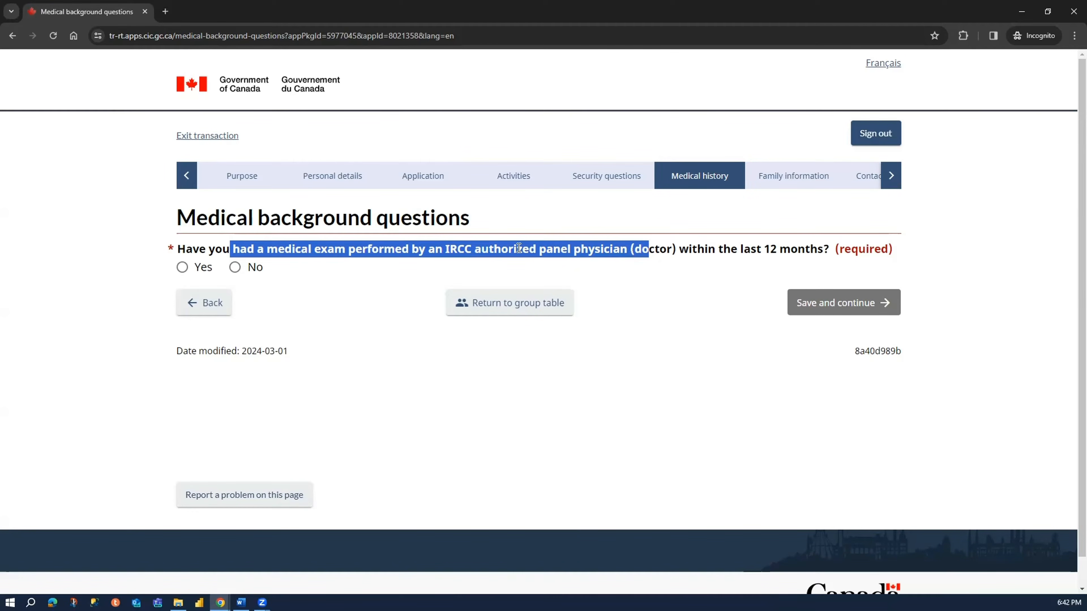
drag(682, 249, 824, 250)
click(377, 246)
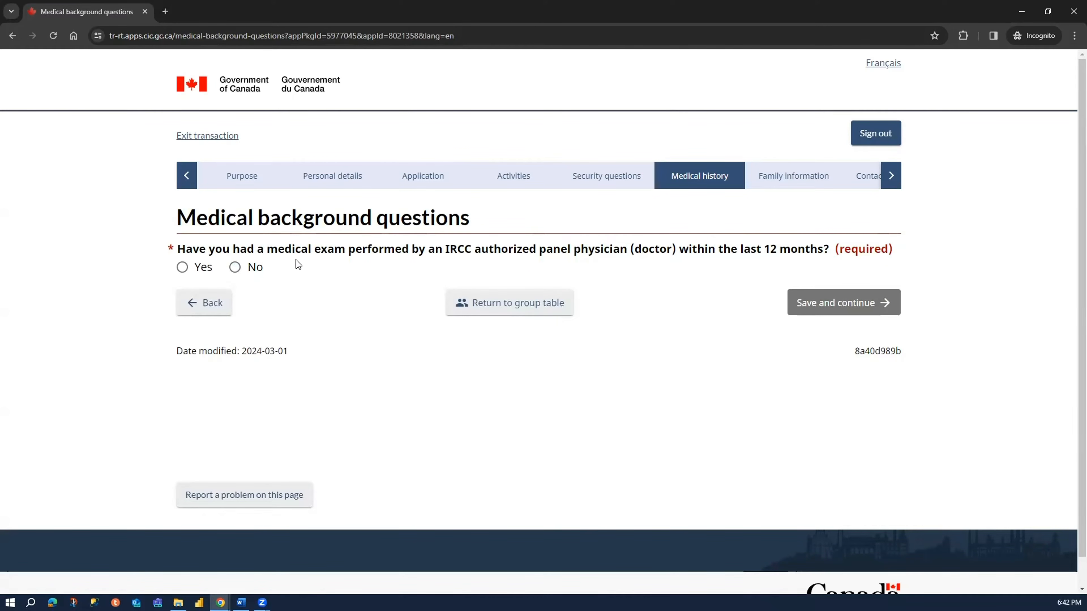
click(249, 268)
click(308, 249)
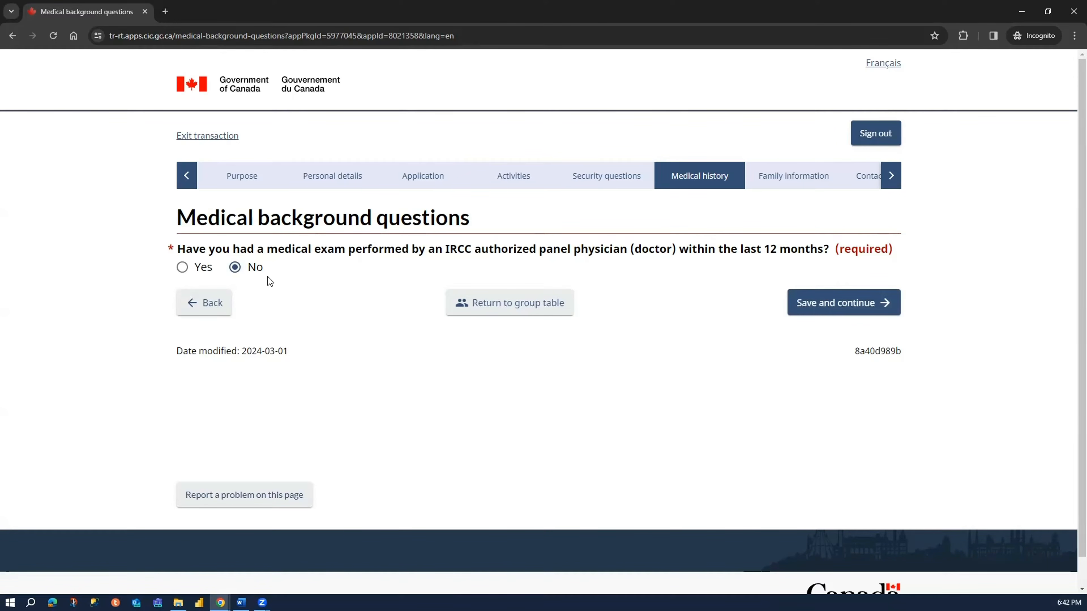
- Try the answer Yes for the medical exam and review the request for an IME or UMI number
click(195, 269)
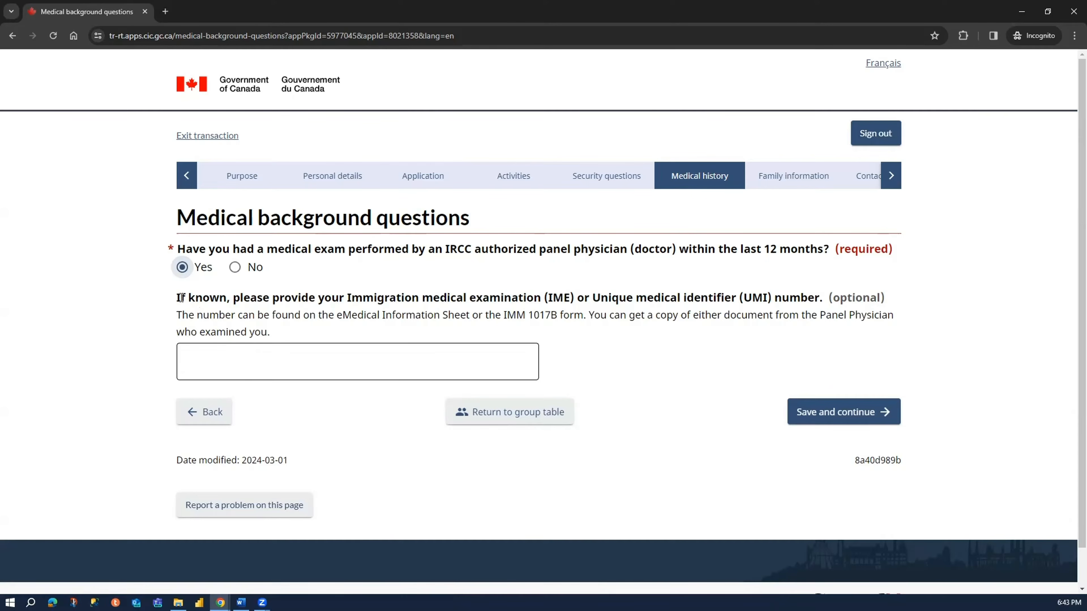
drag(545, 298, 573, 297)
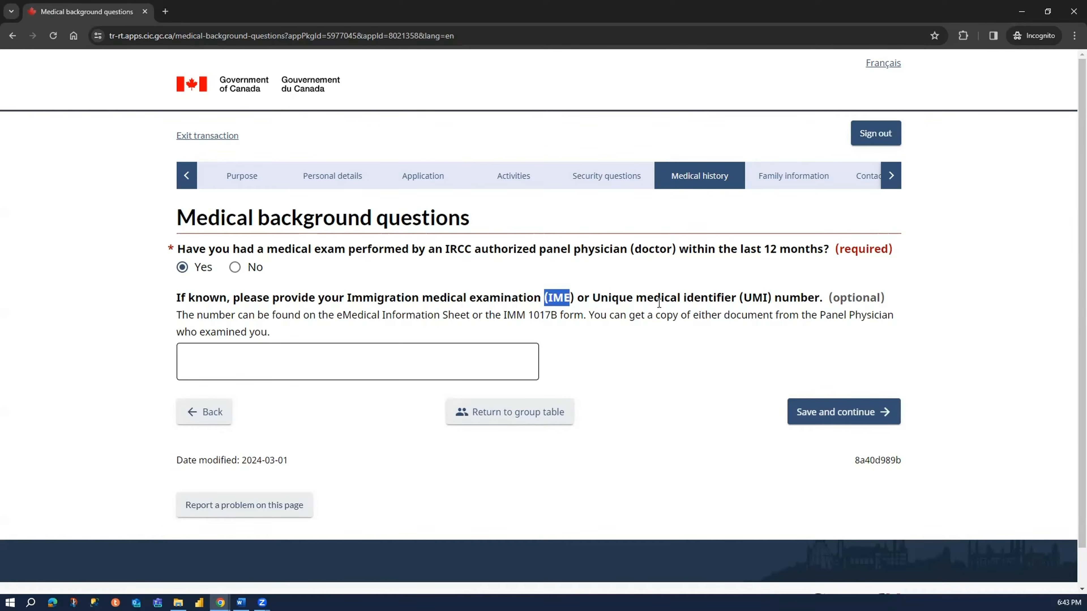
drag(600, 299, 774, 298)
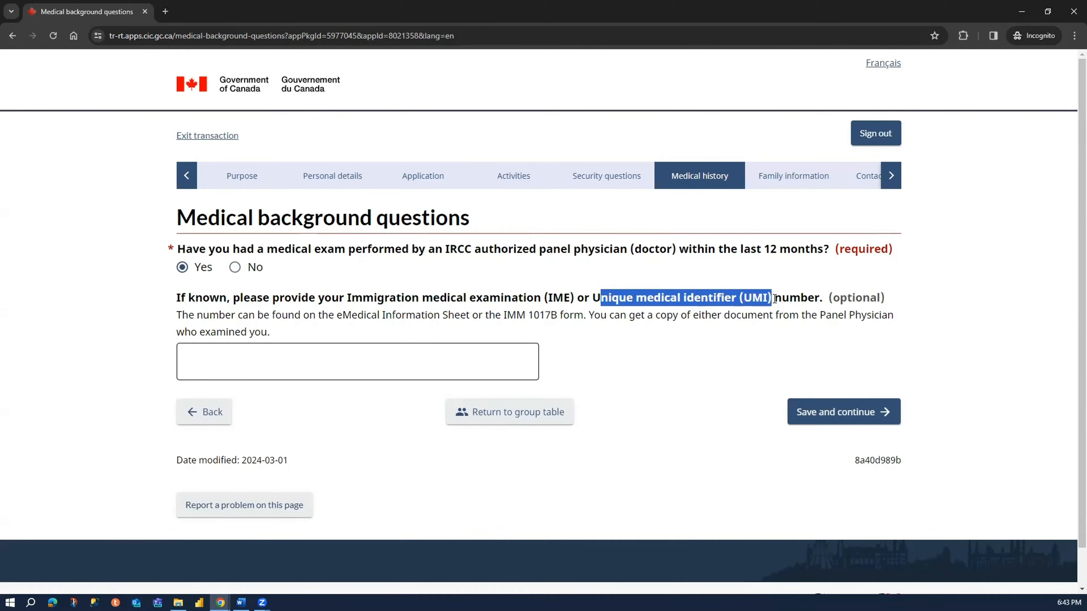
click(701, 309)
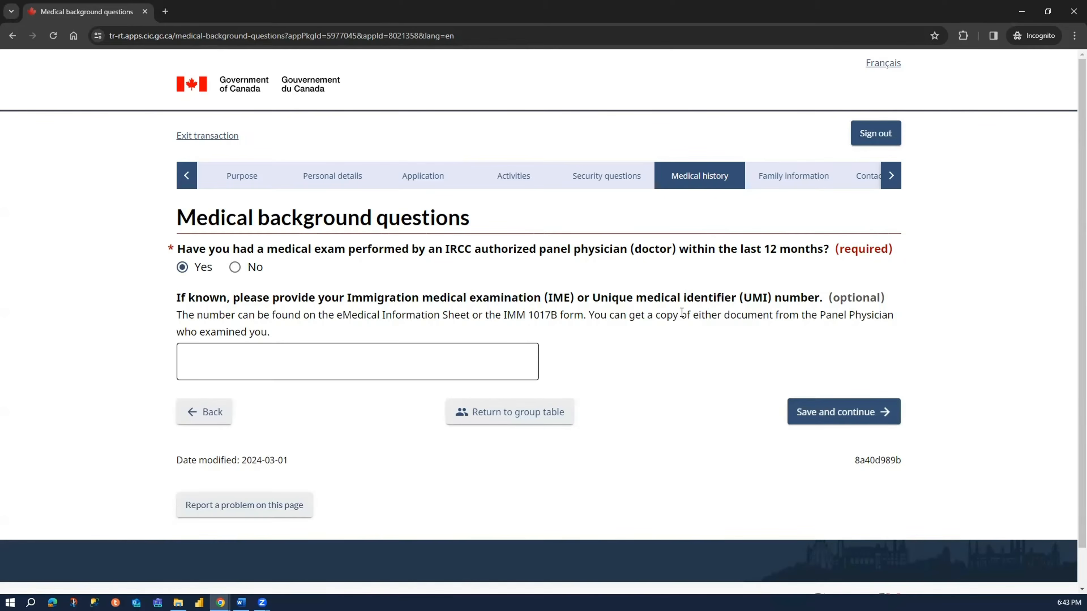
drag(900, 307, 820, 298)
click(280, 333)
drag(270, 332, 179, 298)
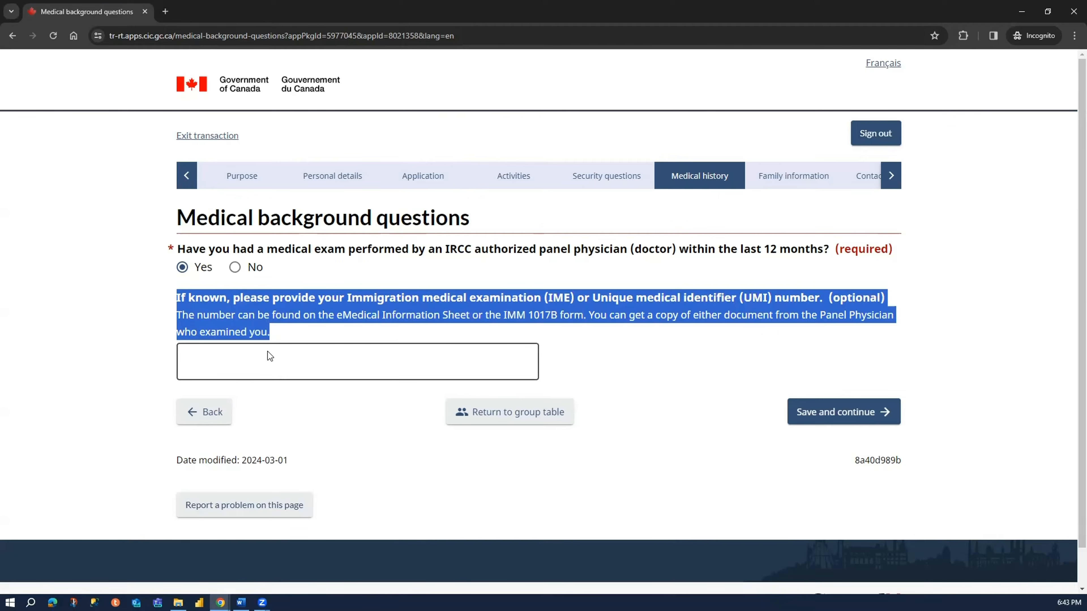
- Set the medical exam answer back to No, and save and continue to the tuberculosis questions
click(253, 270)
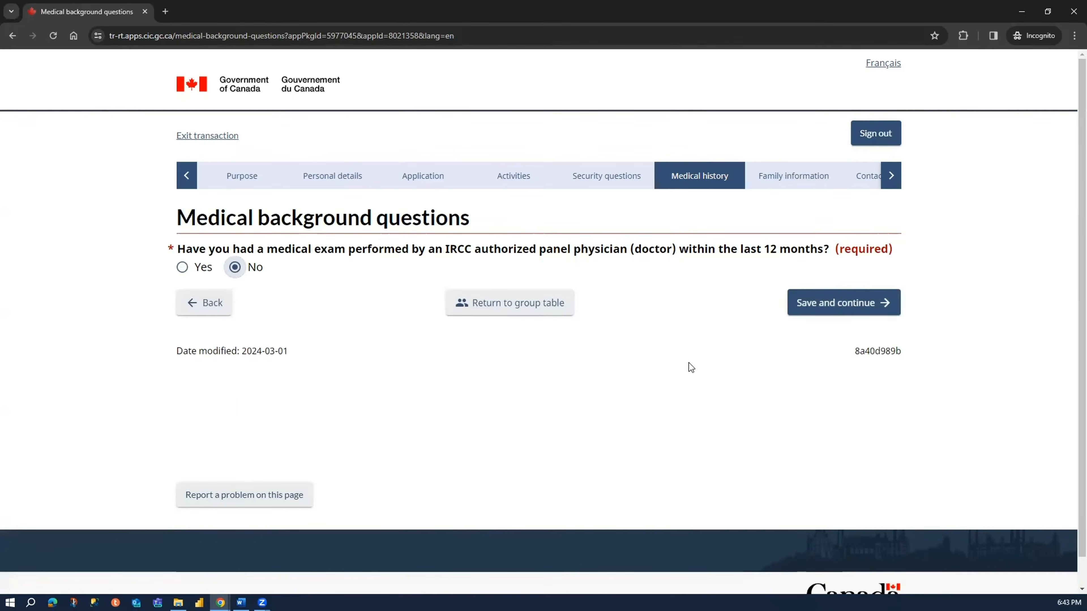
click(850, 310)
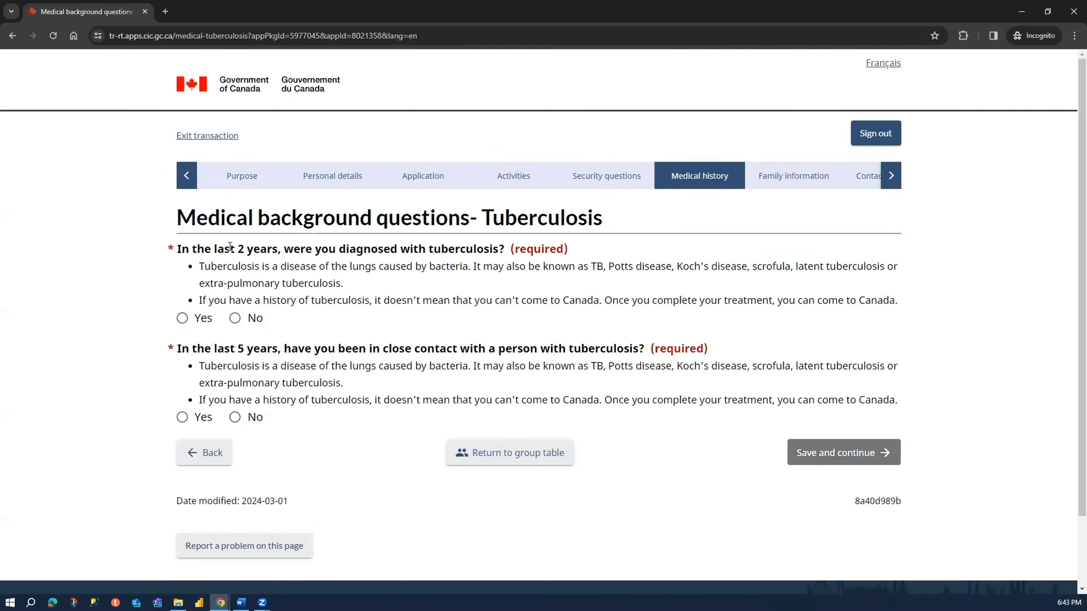
- Answer No to a tuberculosis diagnosis in the last 2 years and close contact in the last 5 years, and save and continue
drag(193, 249, 510, 251)
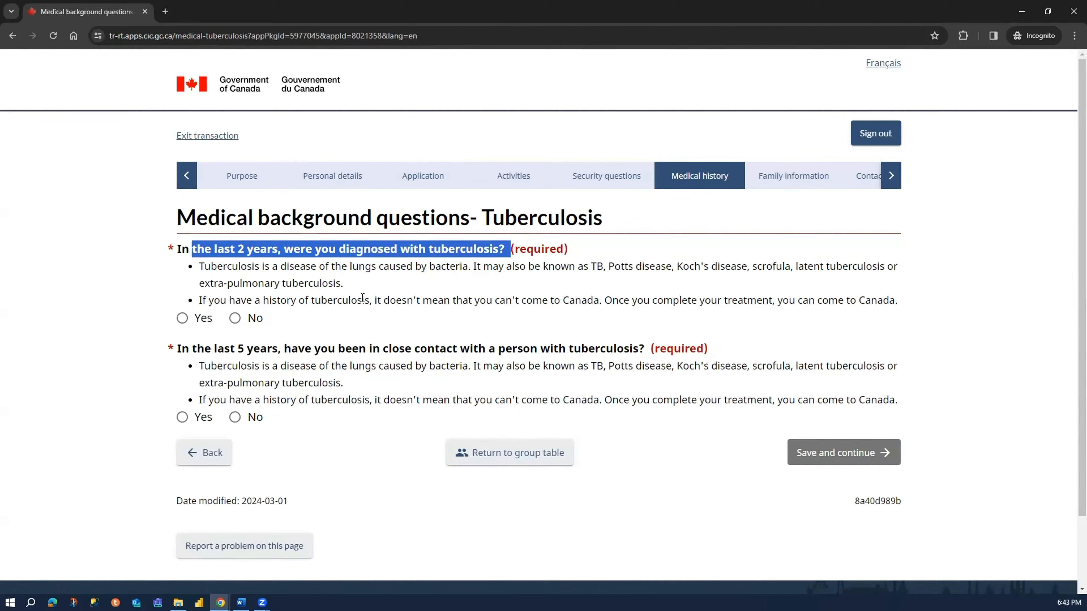
click(241, 326)
click(251, 423)
click(815, 453)
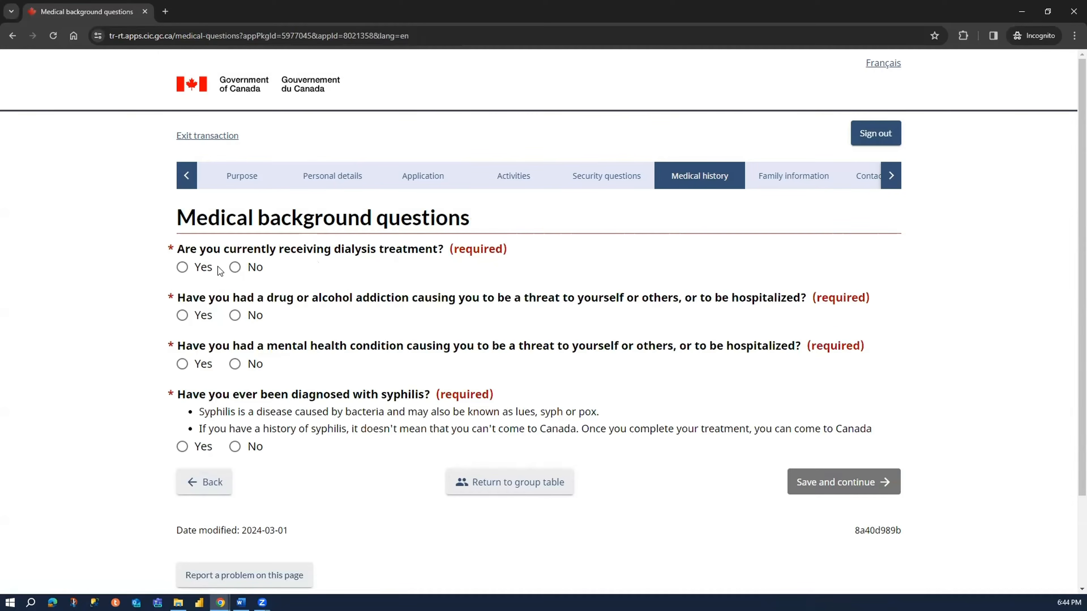
- Answer No to the dialysis, addiction, mental health condition and syphilis questions, and save and continue
click(242, 269)
click(248, 315)
click(247, 363)
click(235, 446)
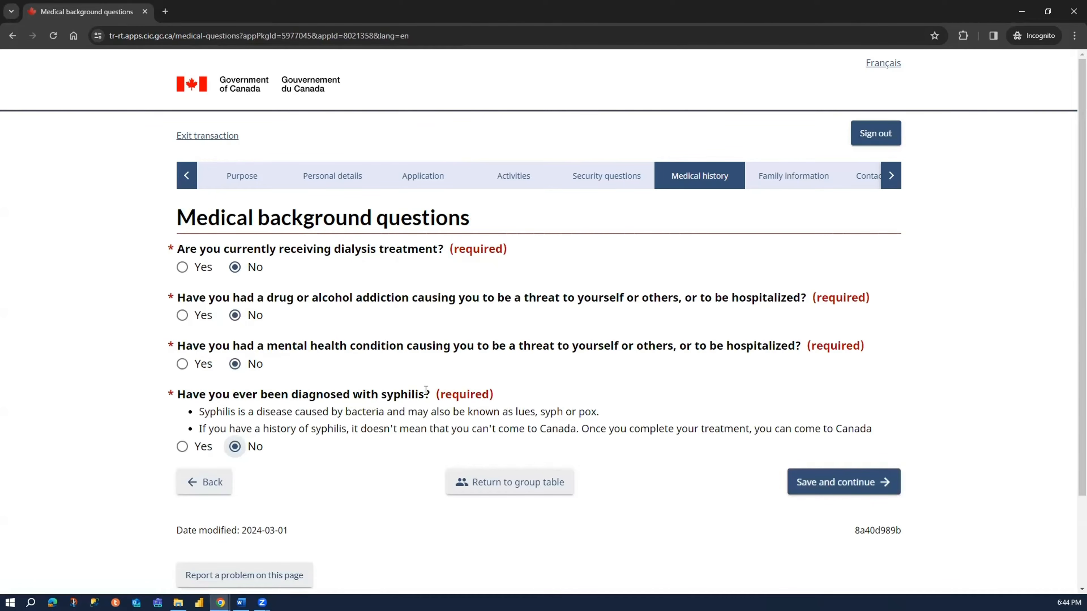
click(838, 483)
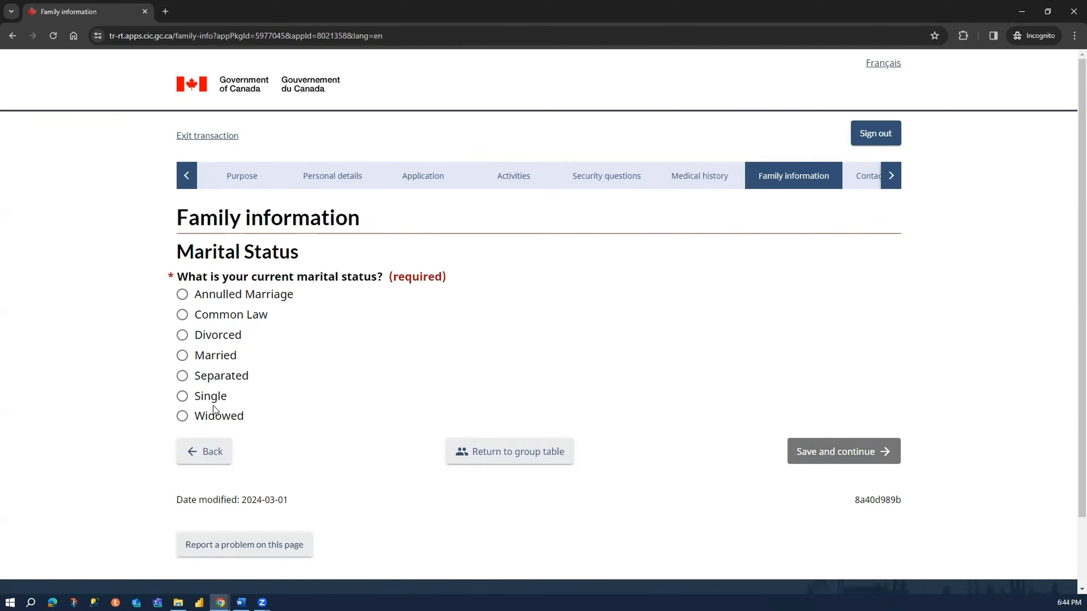
- Set the marital status to Married with January 1, 1994 as the date of marriage
click(217, 356)
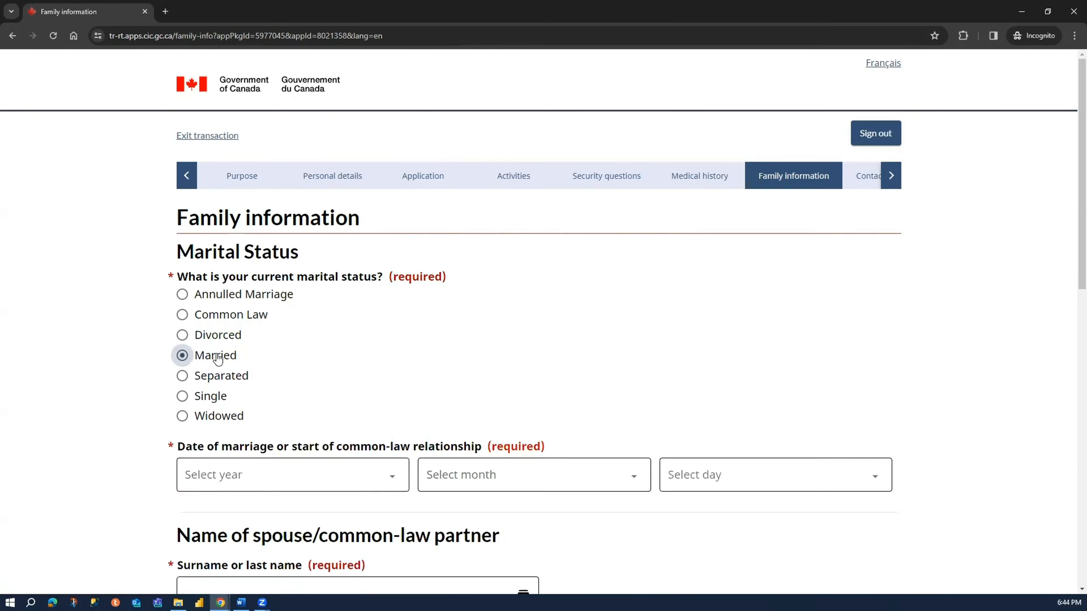
scroll(389, 380, down, 3)
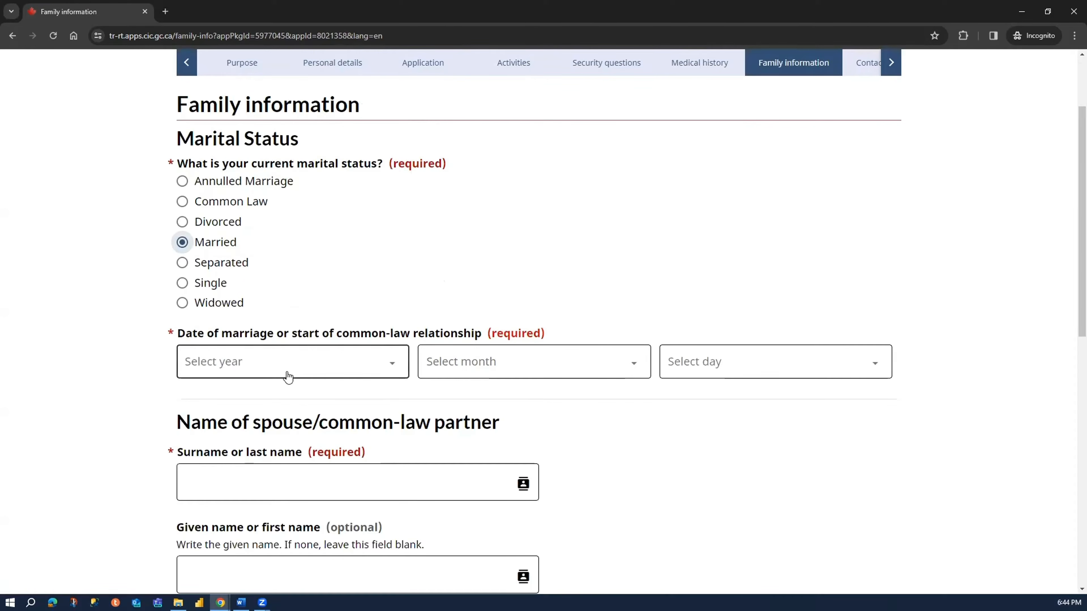
click(325, 371)
scroll(265, 180, down, 9)
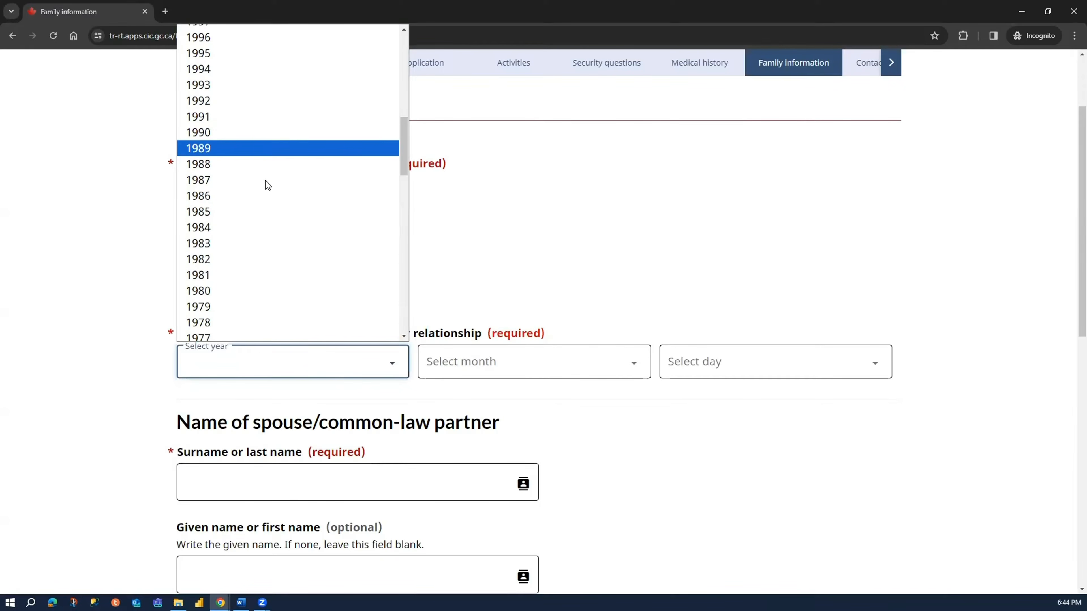
scroll(278, 180, up, 2)
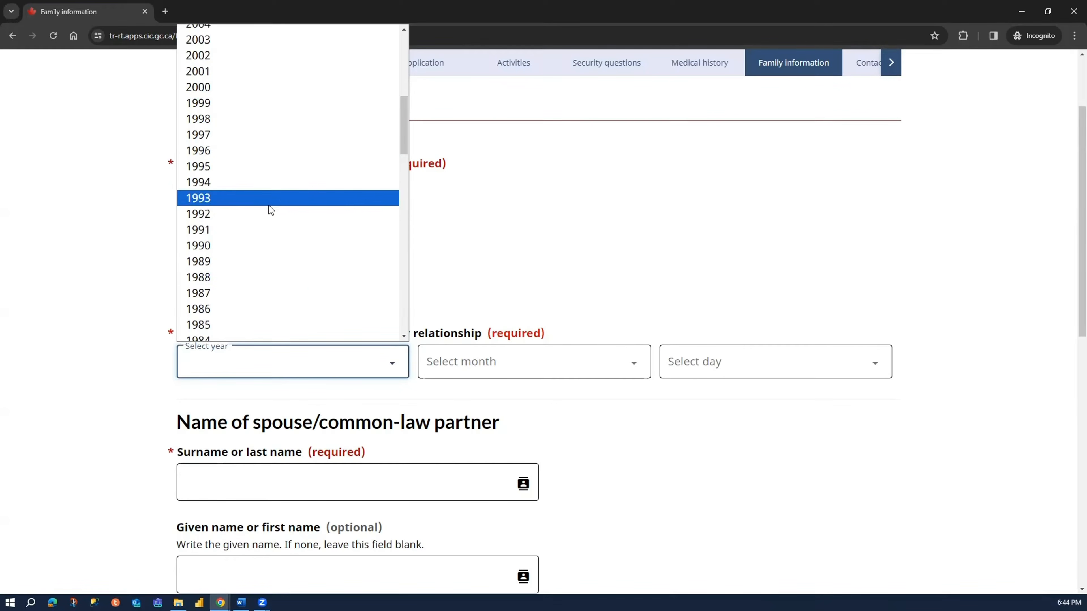
click(268, 229)
click(359, 363)
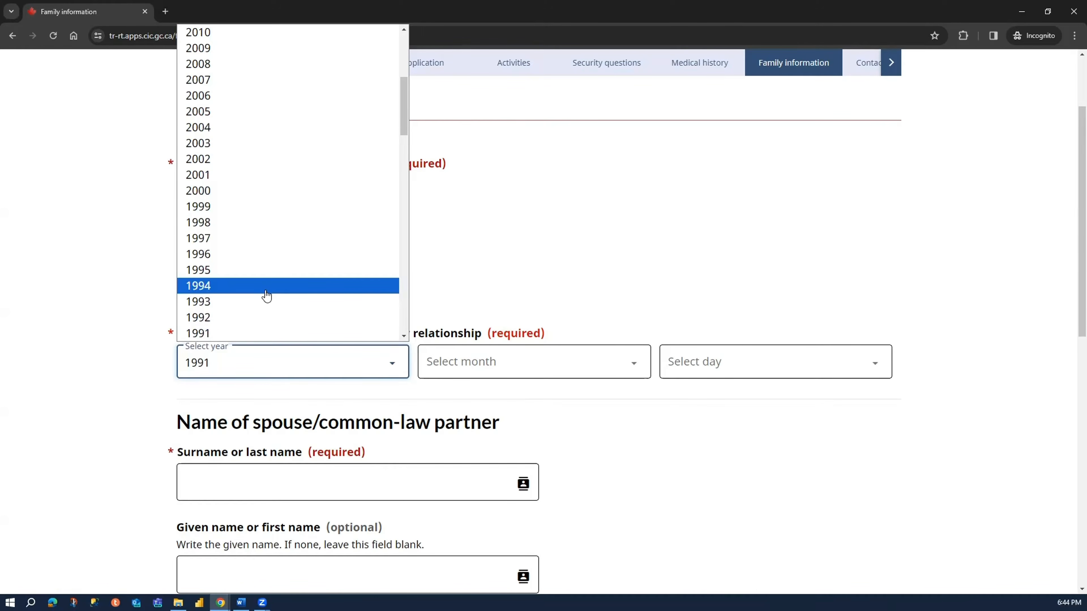
click(266, 288)
click(553, 367)
click(505, 400)
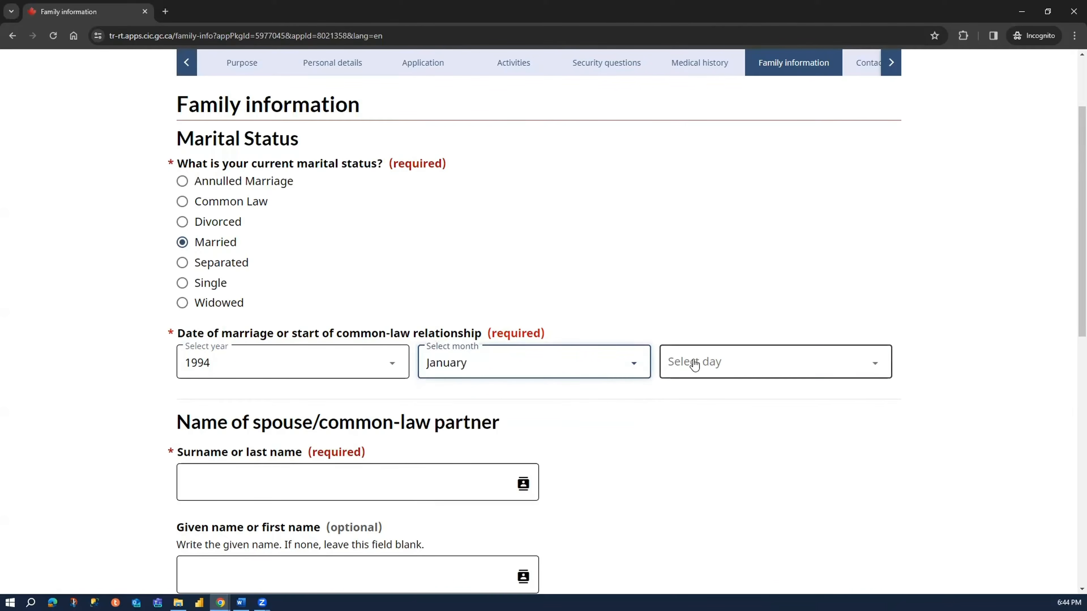
click(691, 361)
click(708, 45)
- Enter the spouse's surname and given name in the spouse/common-law partner section
scroll(685, 227, down, 3)
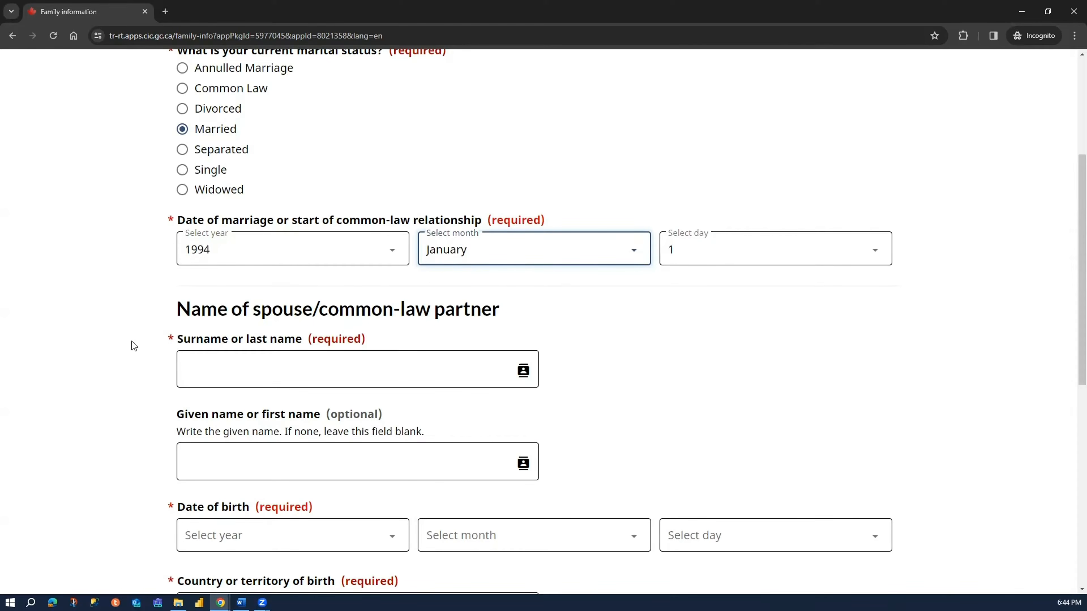
scroll(141, 338, down, 3)
click(250, 261)
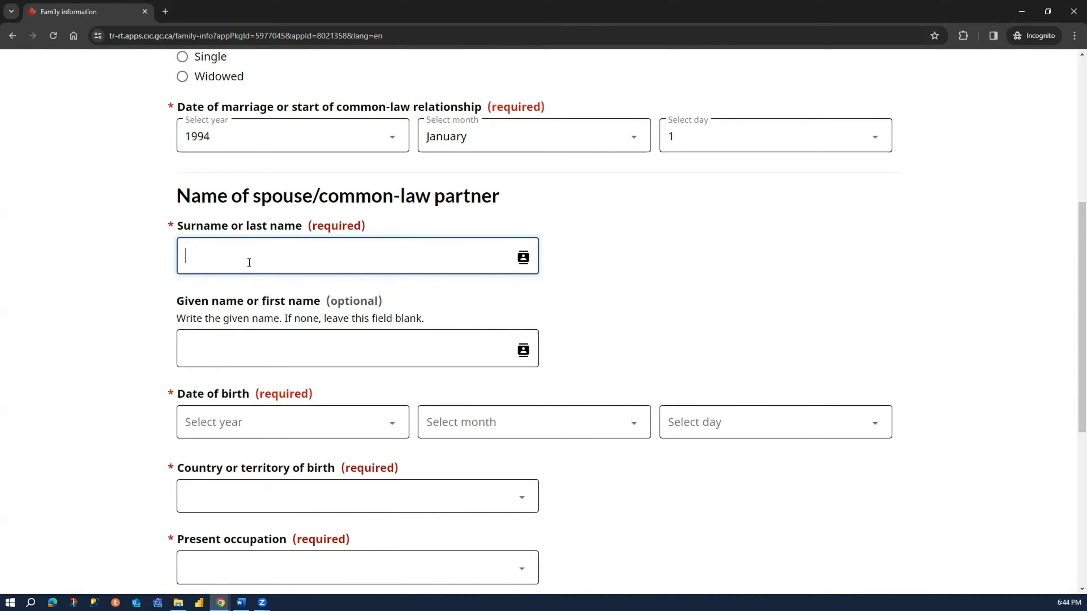
text(Gupta)
click(240, 354)
text(Mother)
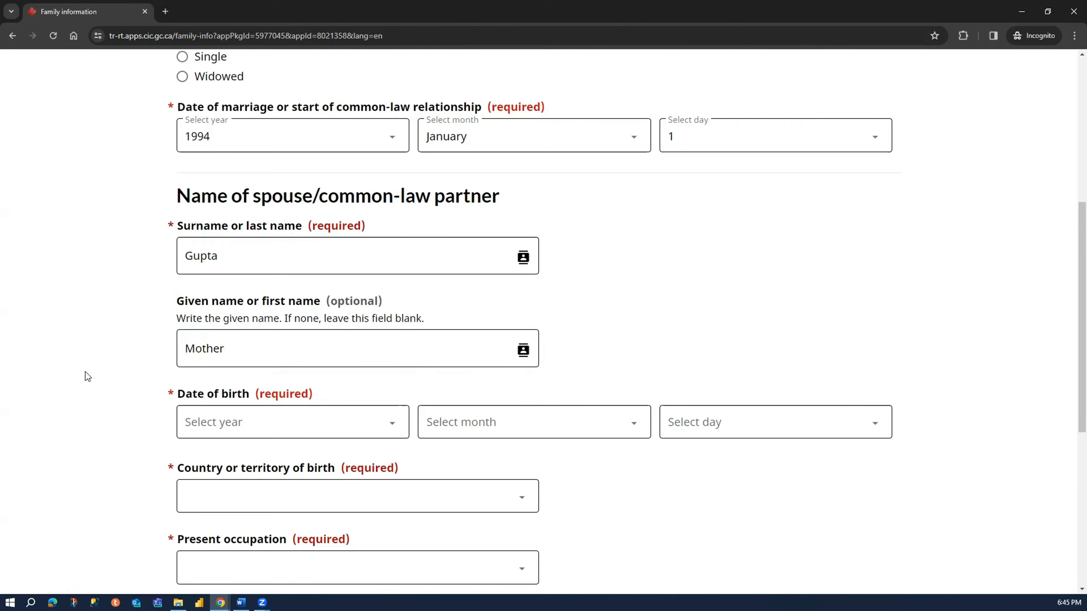
- Choose the year of the spouse's date of birth
scroll(92, 364, down, 3)
click(230, 311)
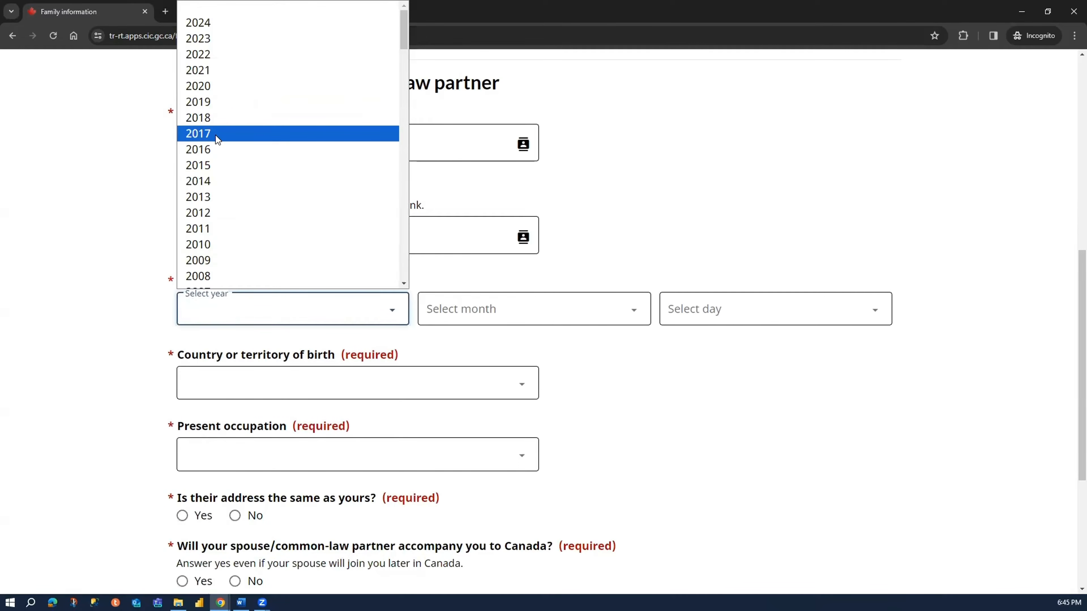
scroll(270, 198, down, 10)
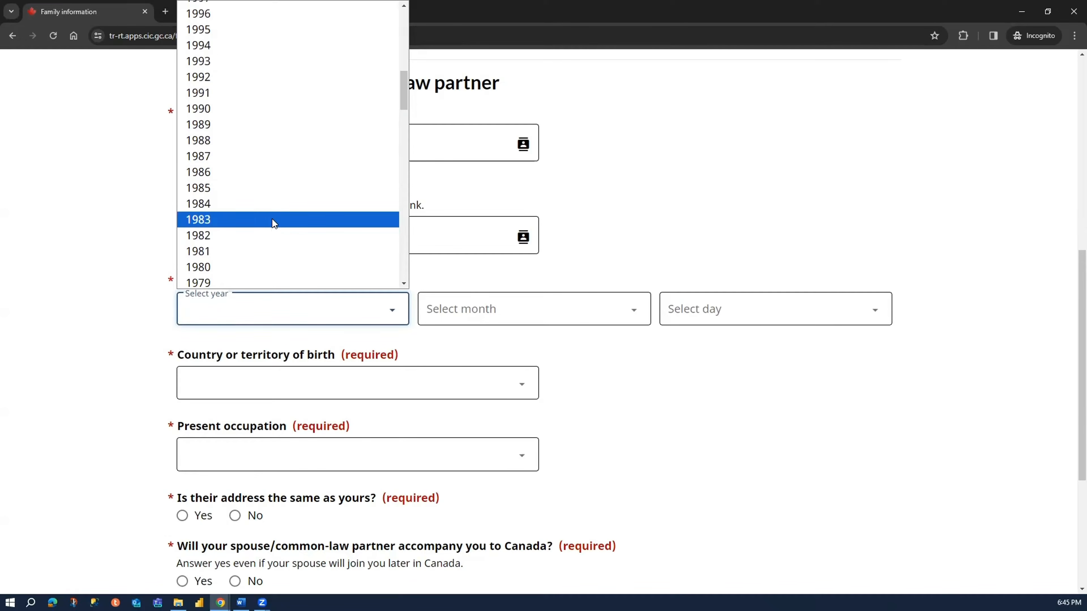
scroll(272, 226, down, 7)
scroll(257, 180, up, 2)
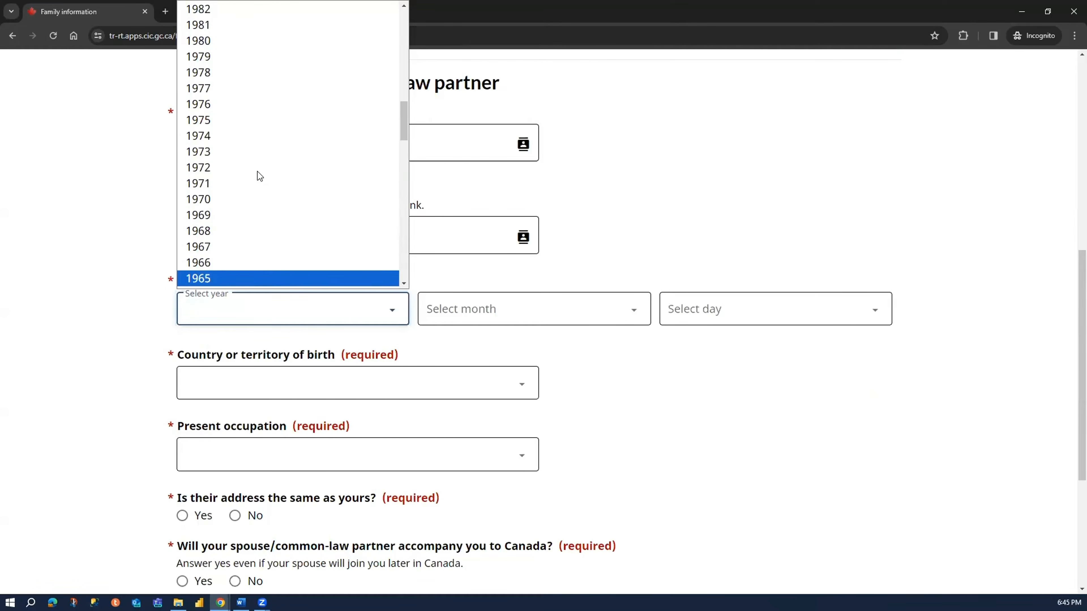
click(263, 149)
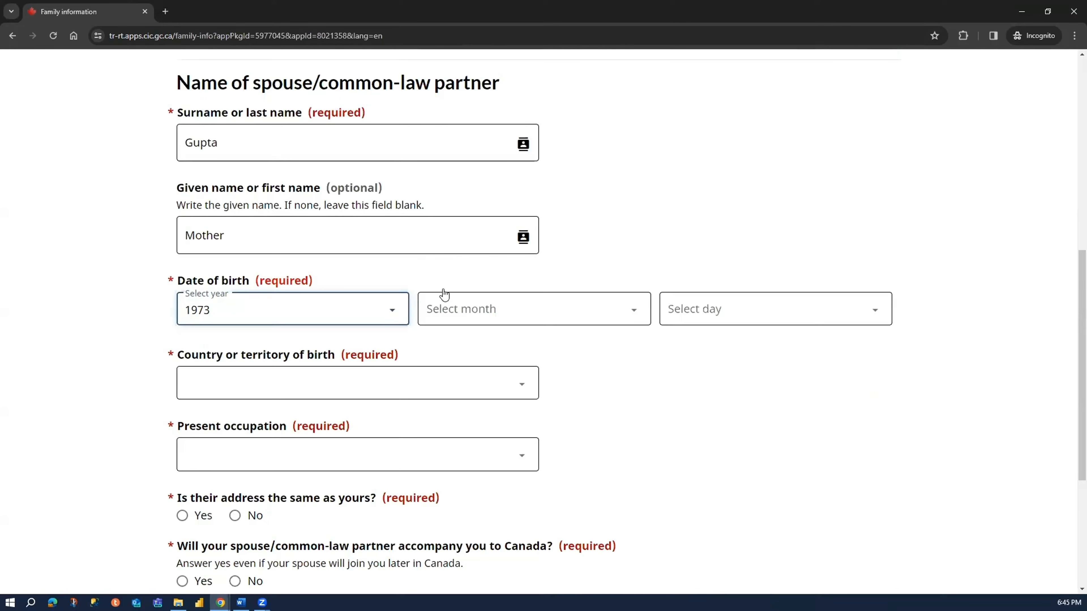
- Try Unknown for both the month and the day of the spouse's date of birth
click(454, 309)
click(464, 346)
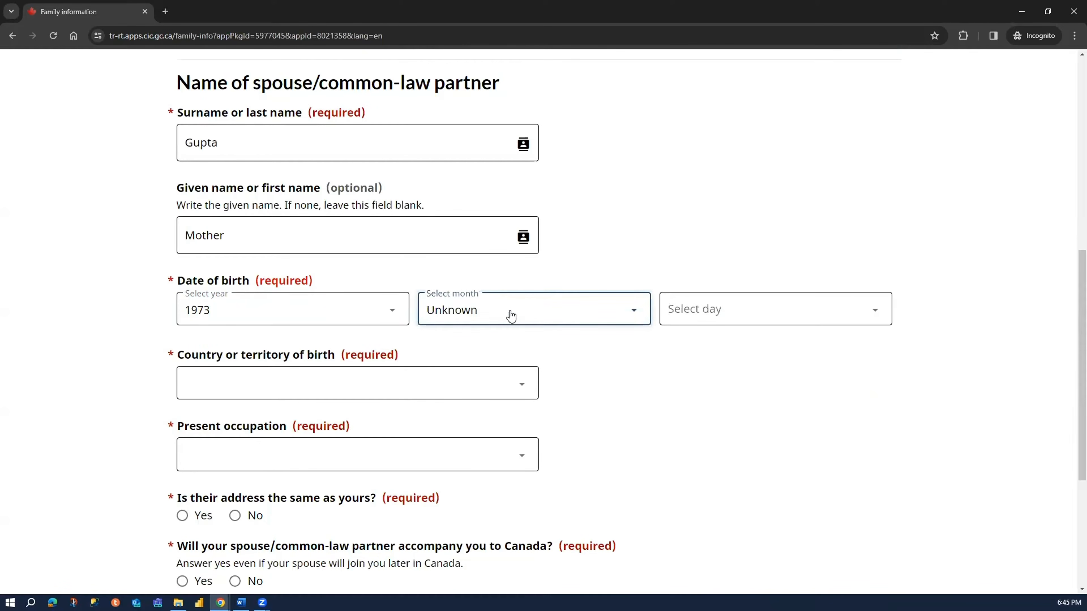
click(692, 310)
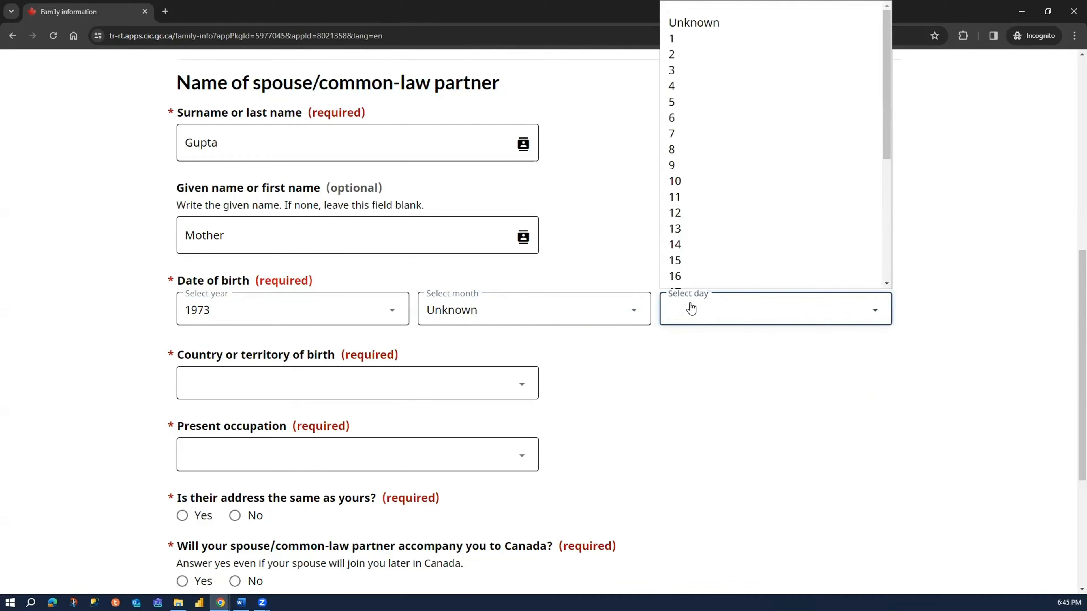
click(705, 24)
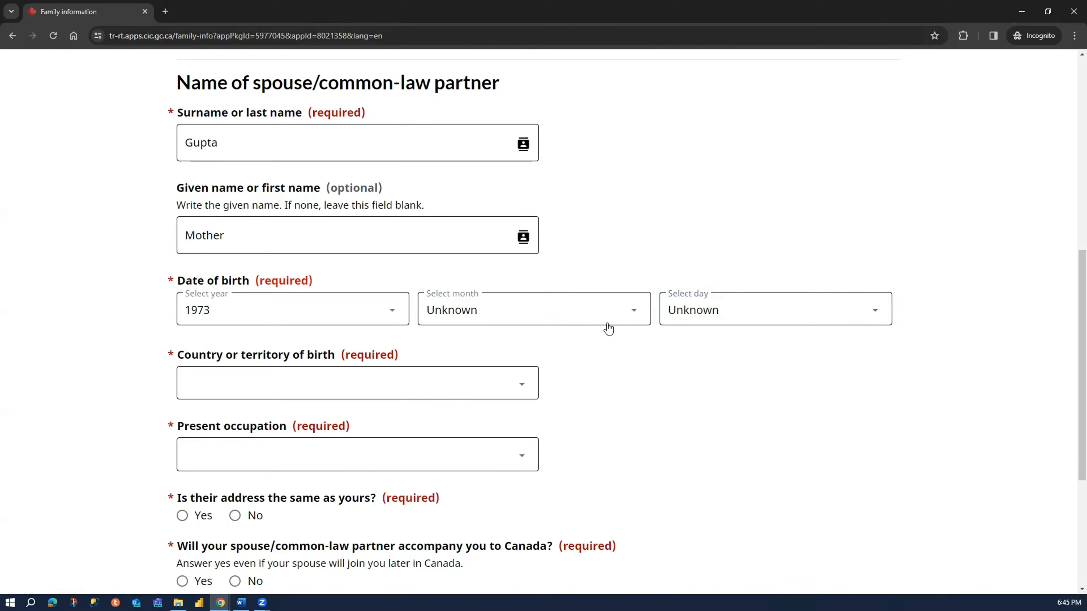
- Replace the Unknown entries with the actual month and day of the spouse's date of birth
click(613, 309)
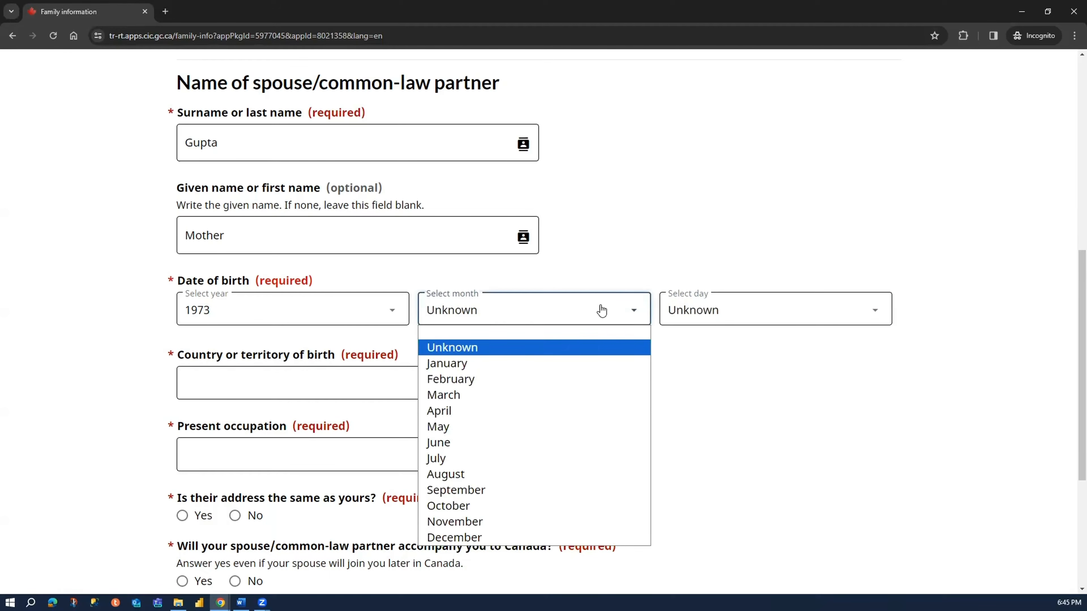
click(583, 363)
click(711, 320)
click(711, 38)
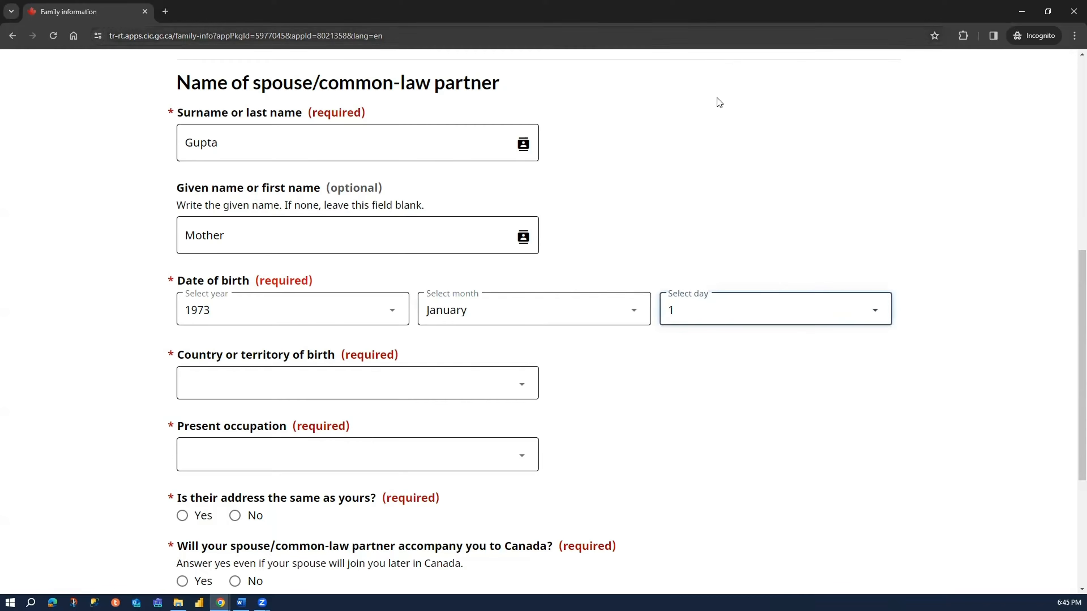
- Set the spouse's country of birth to India and the present occupation to Homemaker
scroll(361, 360, down, 4)
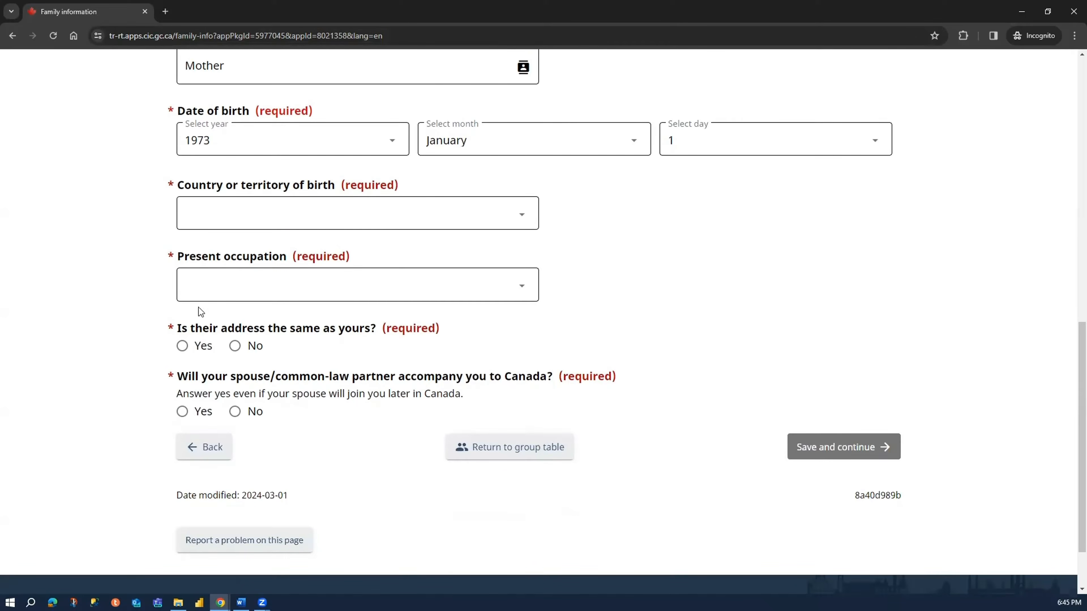
click(291, 214)
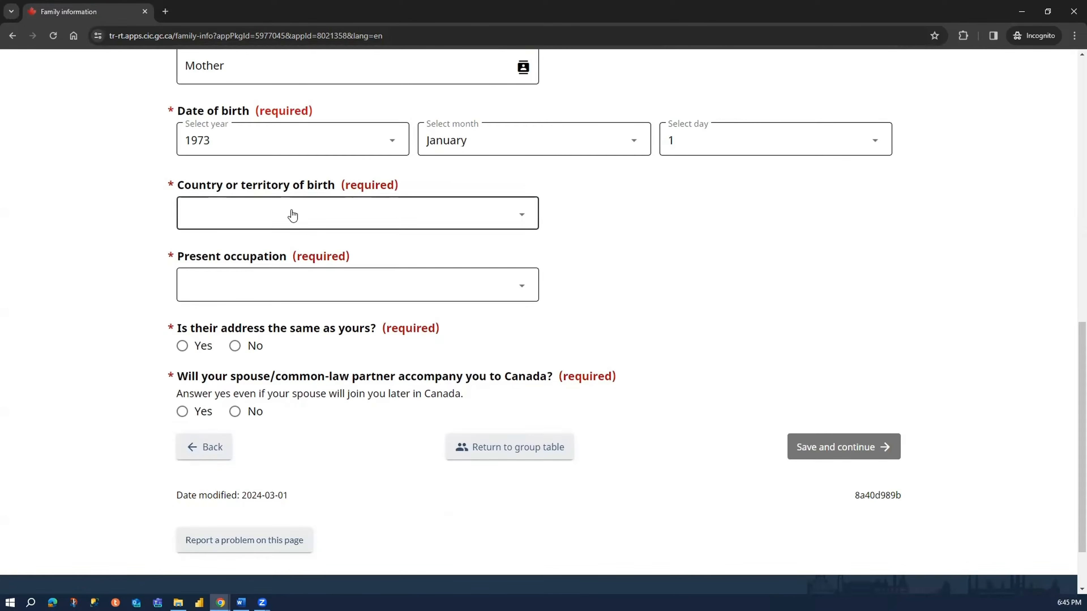
text(in)
key(Return)
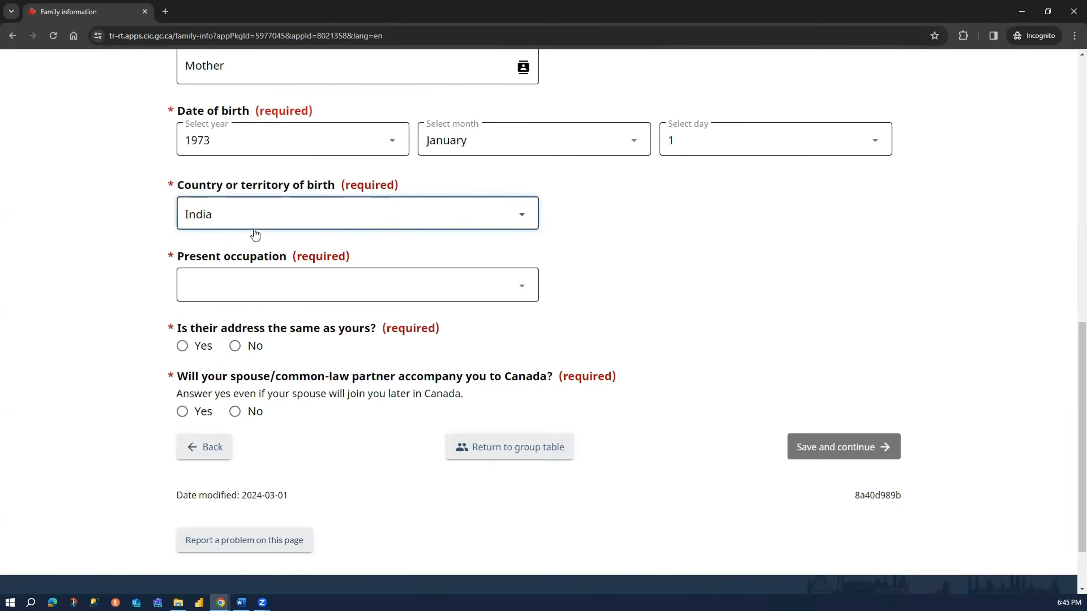
click(231, 284)
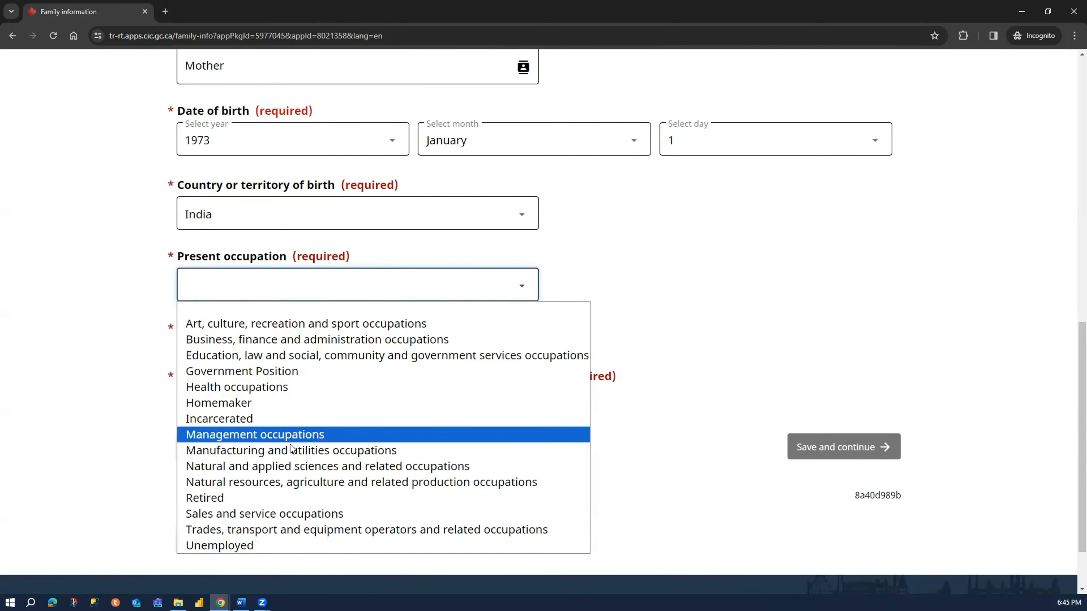
scroll(414, 560, down, 2)
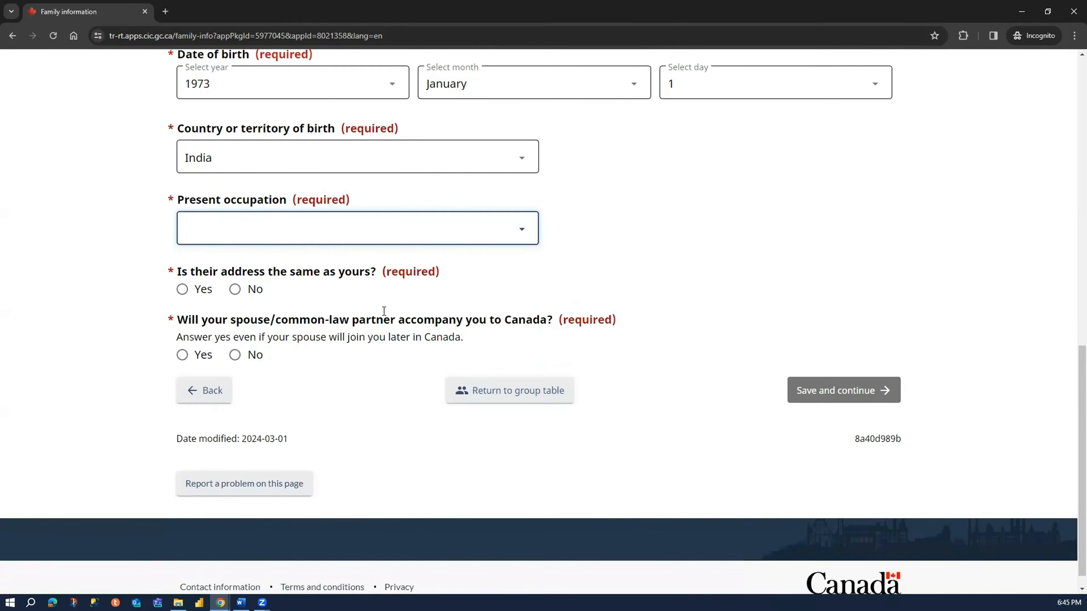
click(406, 232)
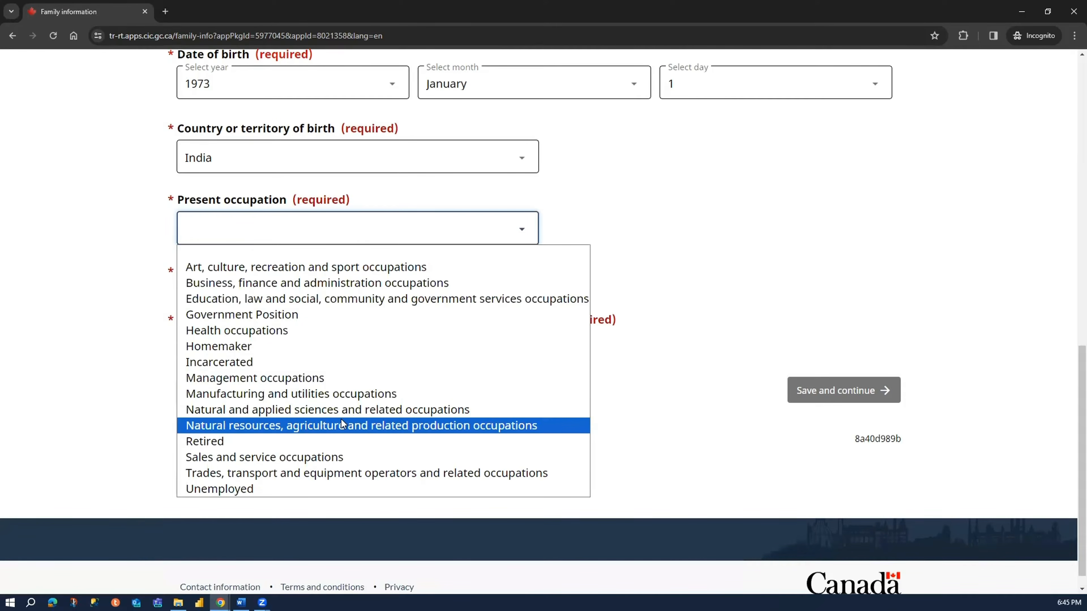
click(348, 348)
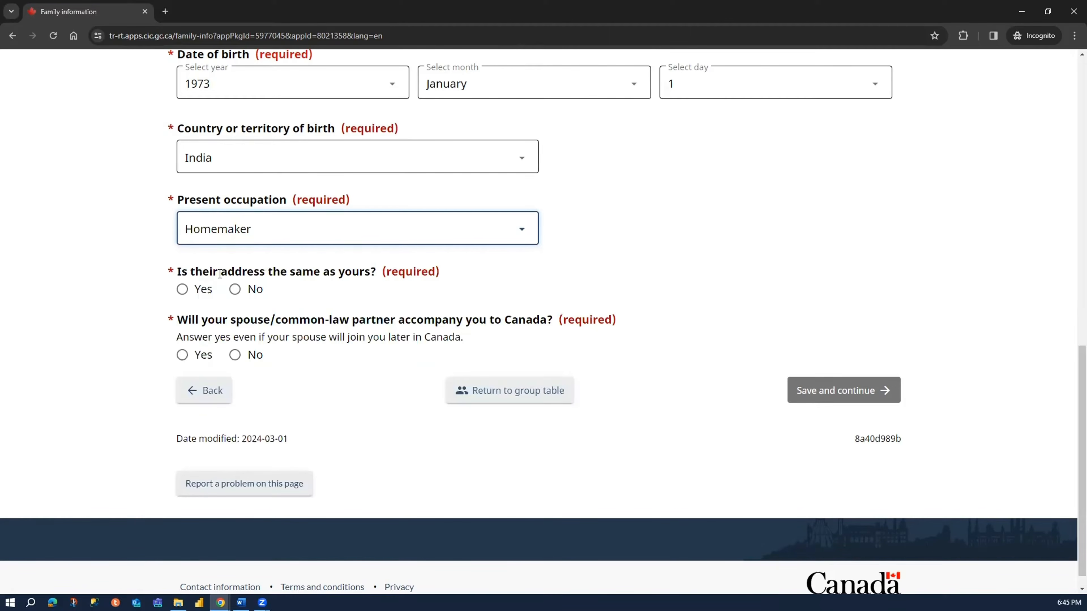
- Answer Yes to the spouse having the same address and accompanying the applicant to Canada, and save and continue
drag(196, 272, 345, 272)
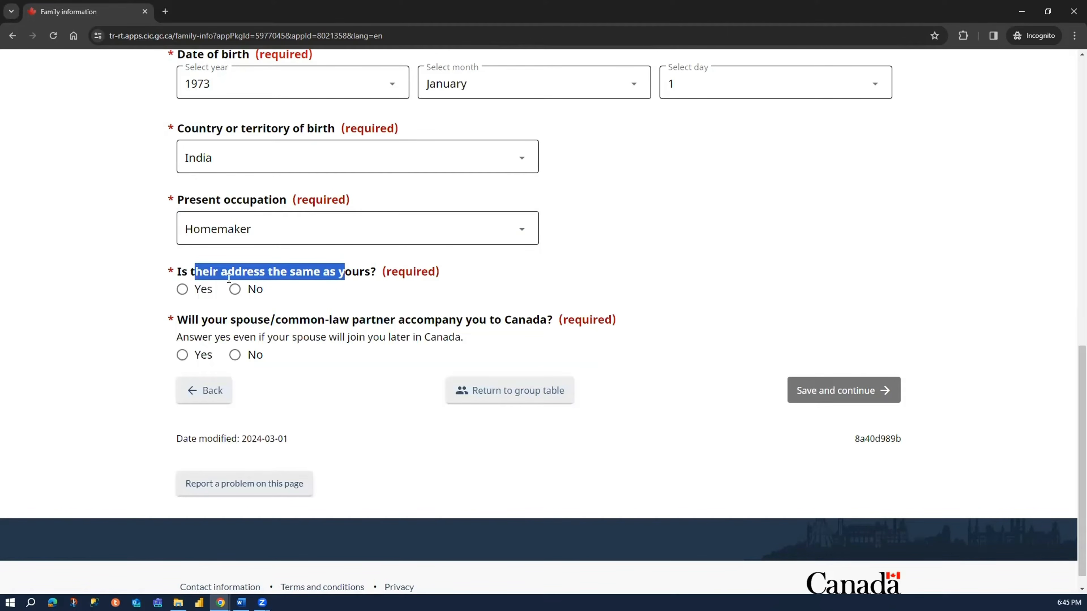
click(184, 290)
click(208, 288)
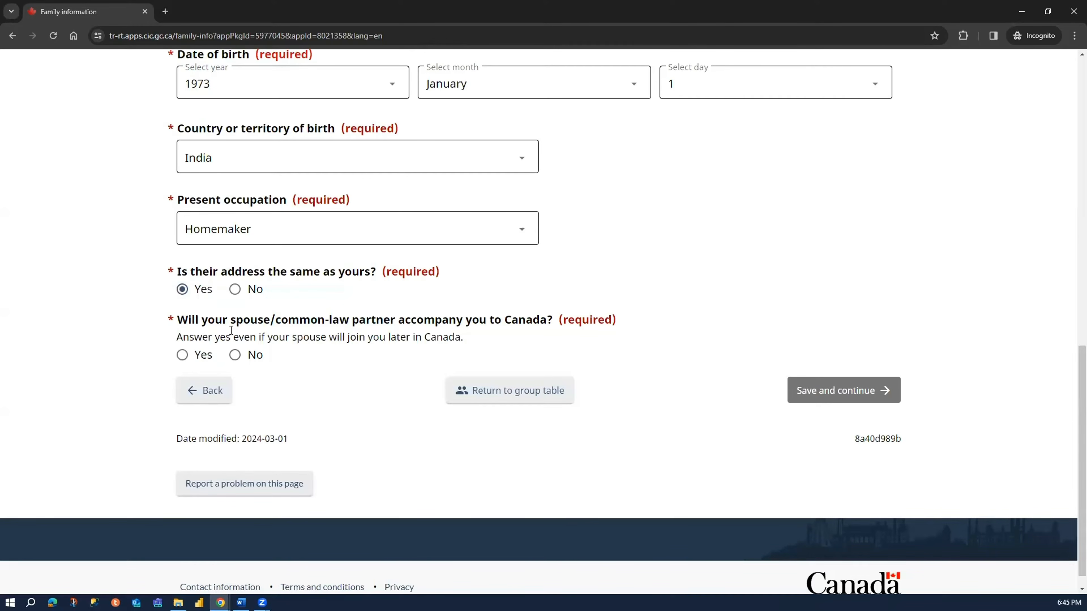
drag(248, 321, 275, 320)
click(541, 319)
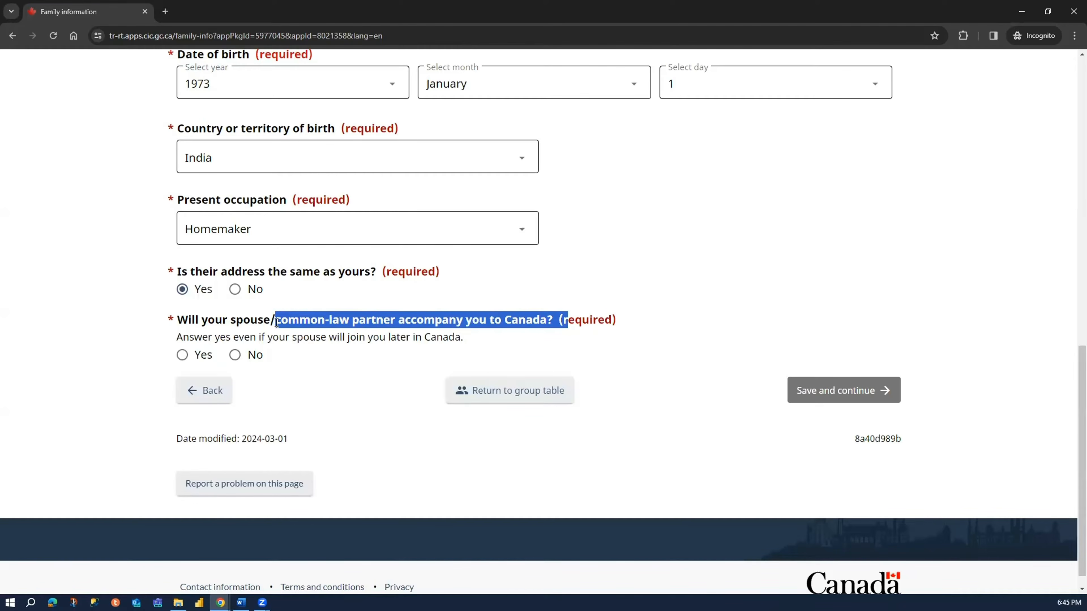
click(183, 355)
click(136, 369)
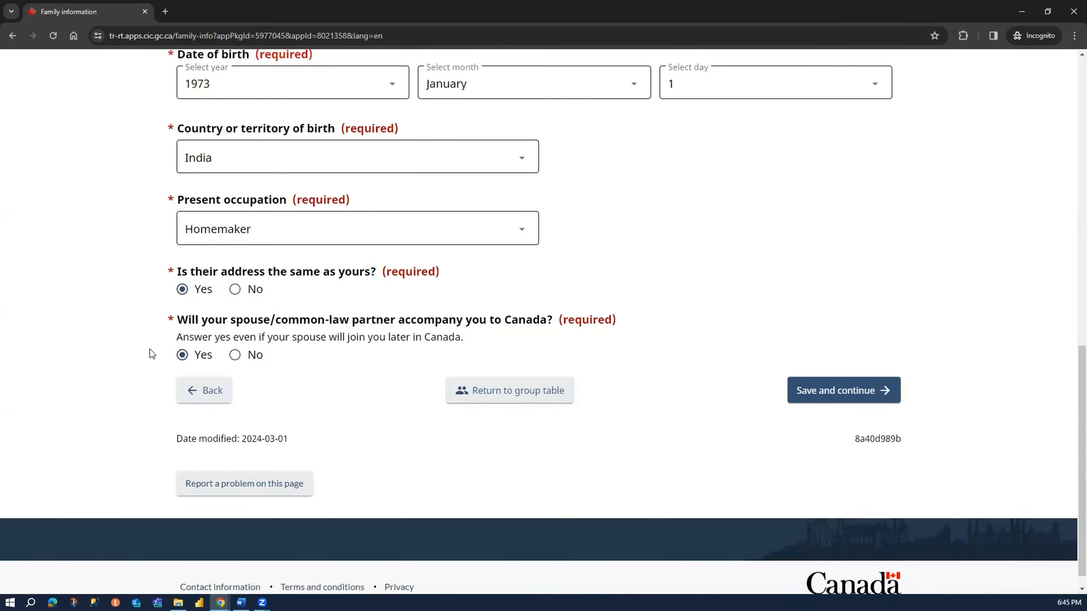
click(817, 394)
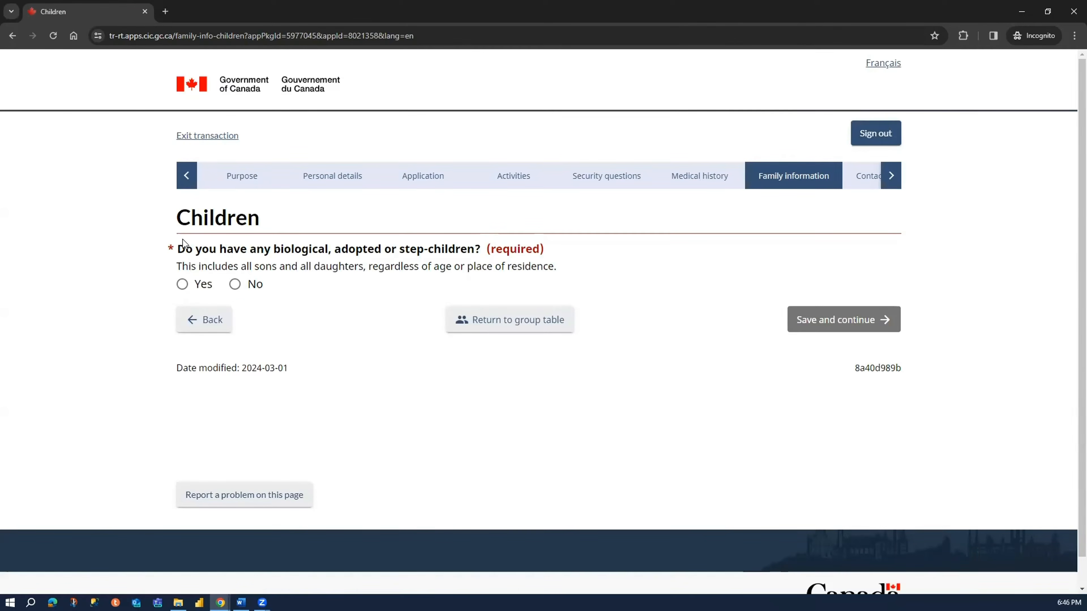
- Answer Yes to having biological, adopted or step-children
drag(202, 250, 482, 250)
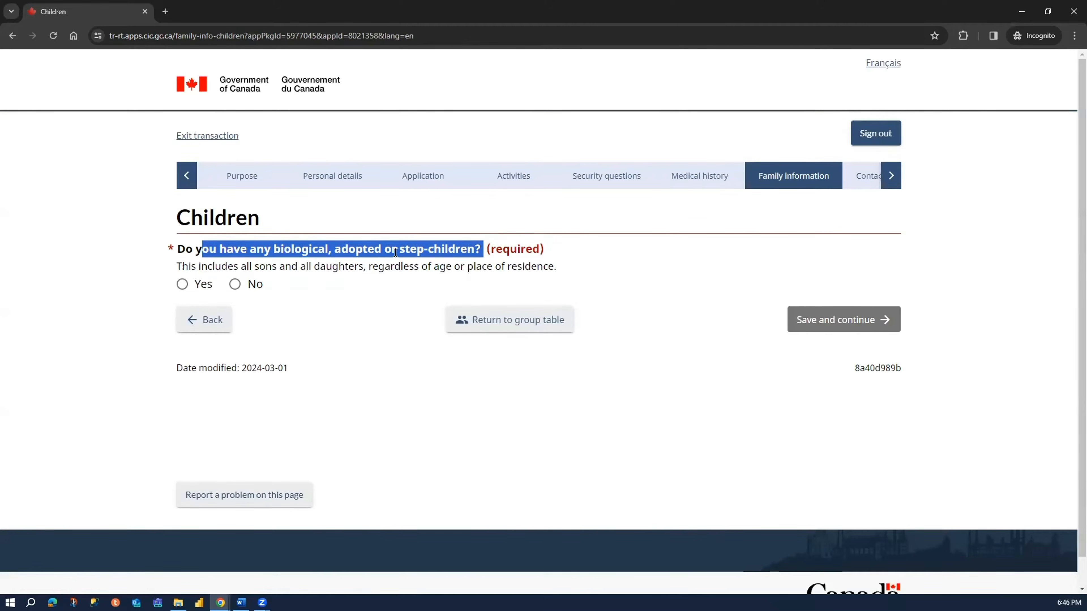
click(182, 284)
scroll(95, 387, down, 5)
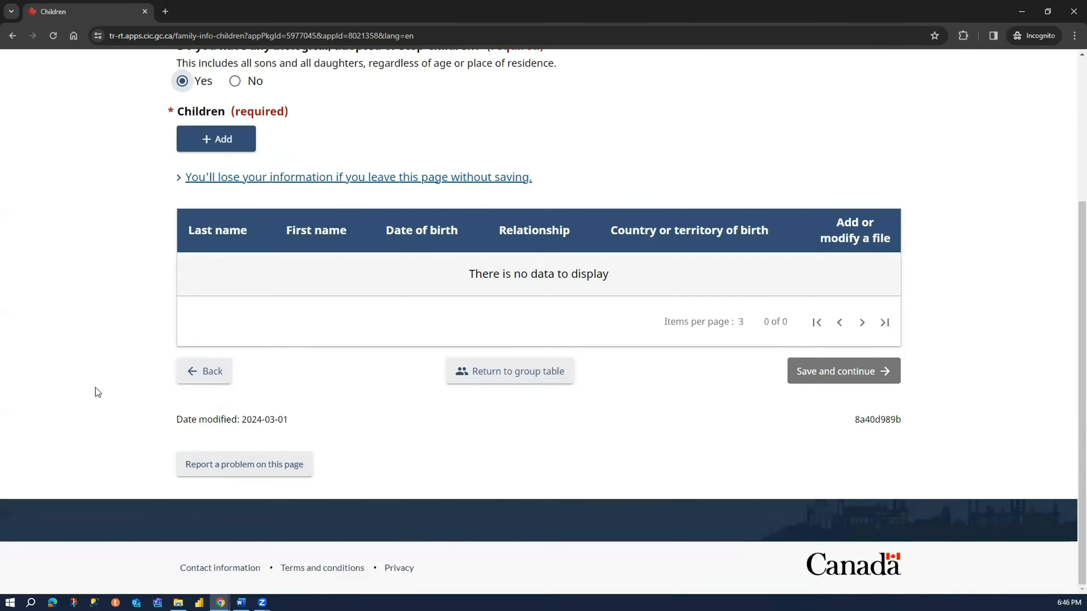
scroll(95, 388, up, 4)
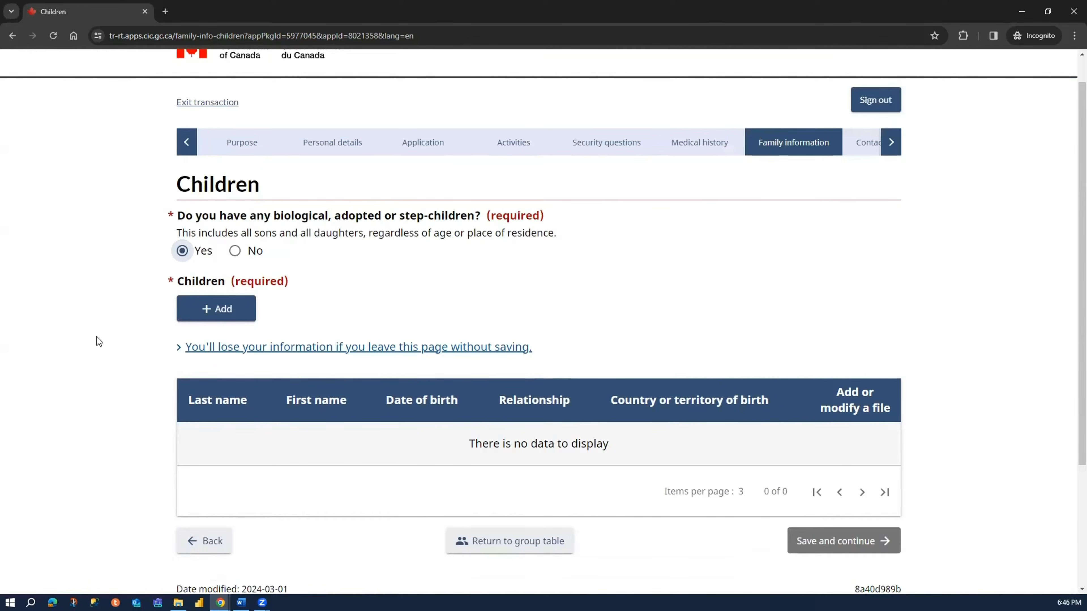
- Start a new child entry and fill in the child's surname and given name
key(Tab)
key(Return)
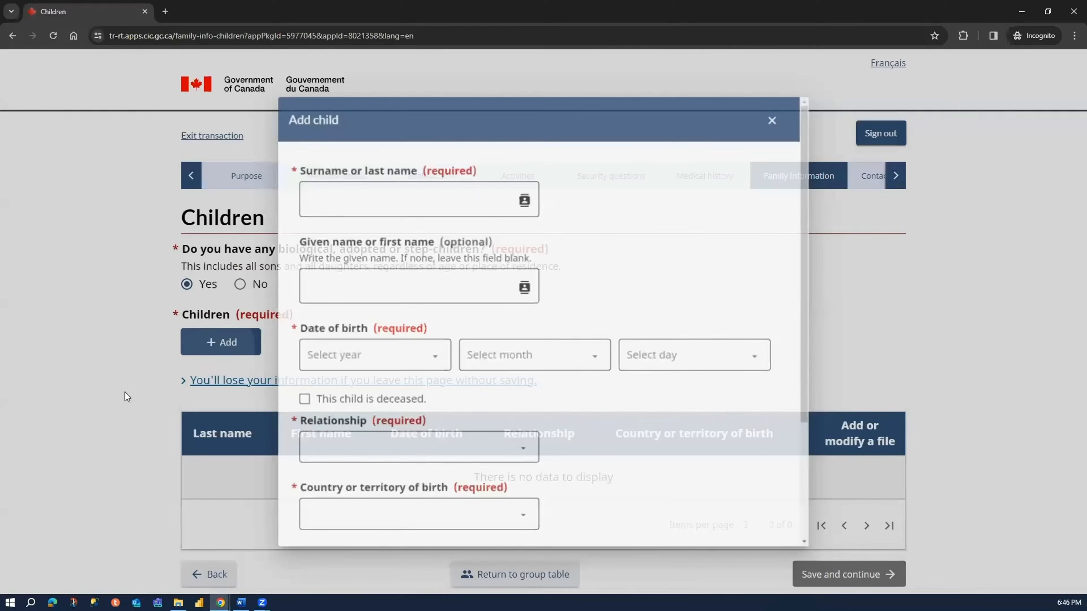
click(381, 192)
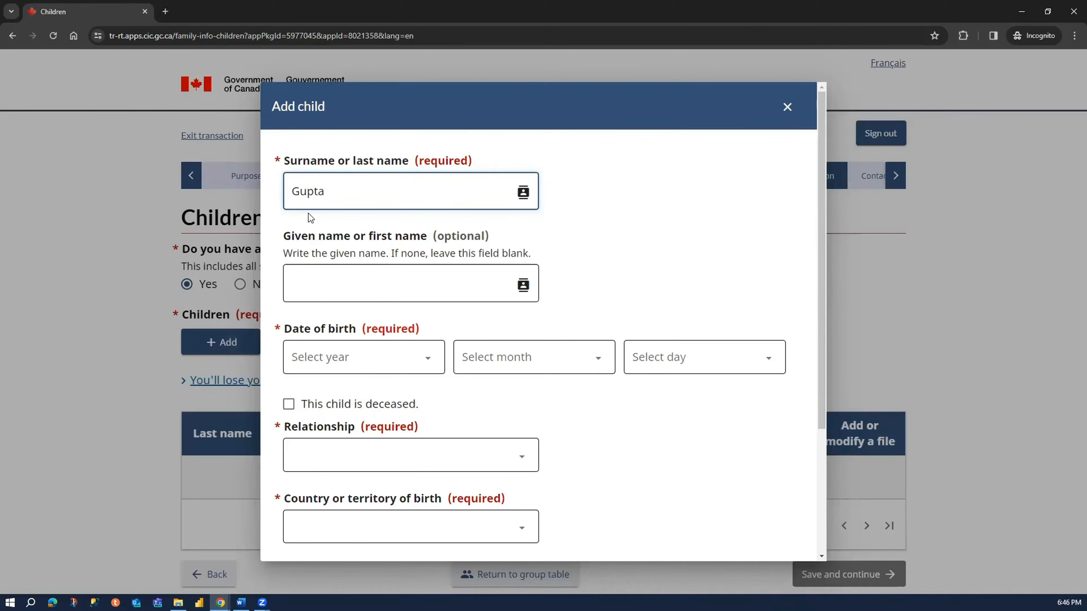
click(320, 291)
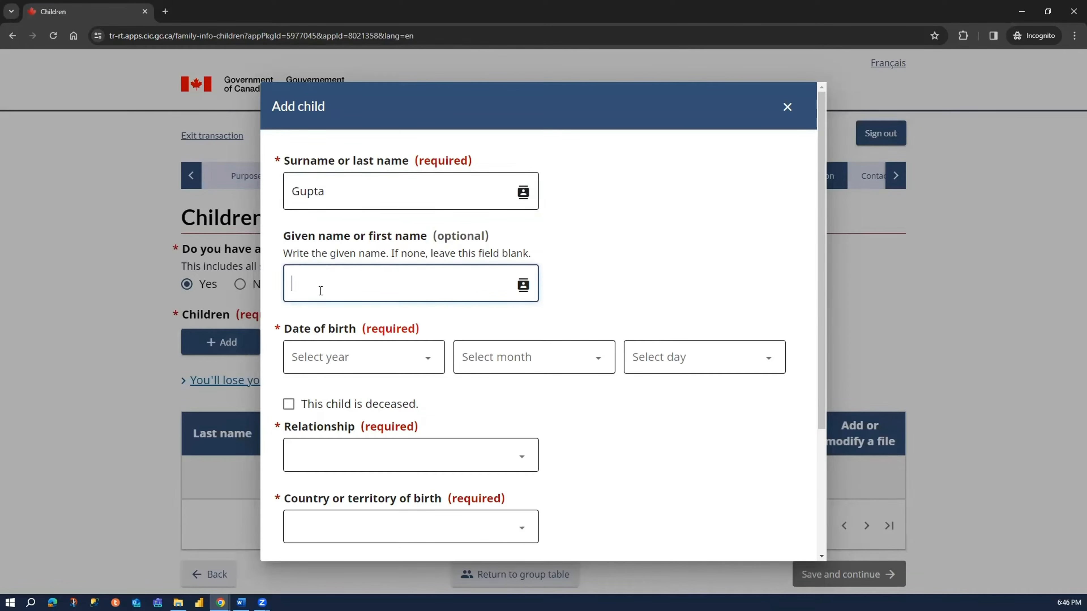
- Select the year, month and day of the first child's date of birth
click(356, 357)
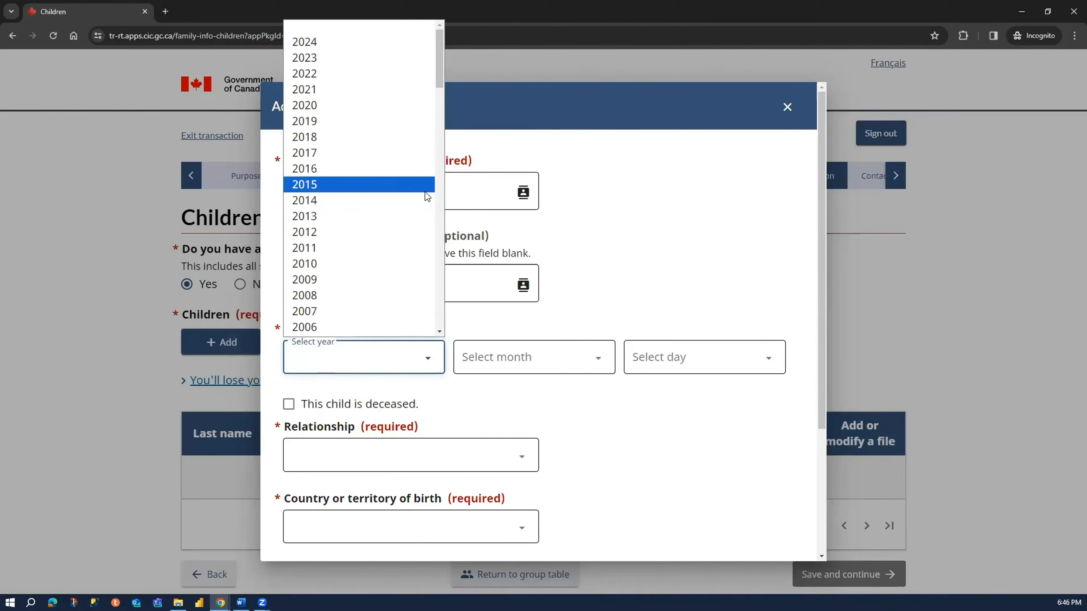
scroll(423, 197, down, 10)
scroll(358, 133, up, 3)
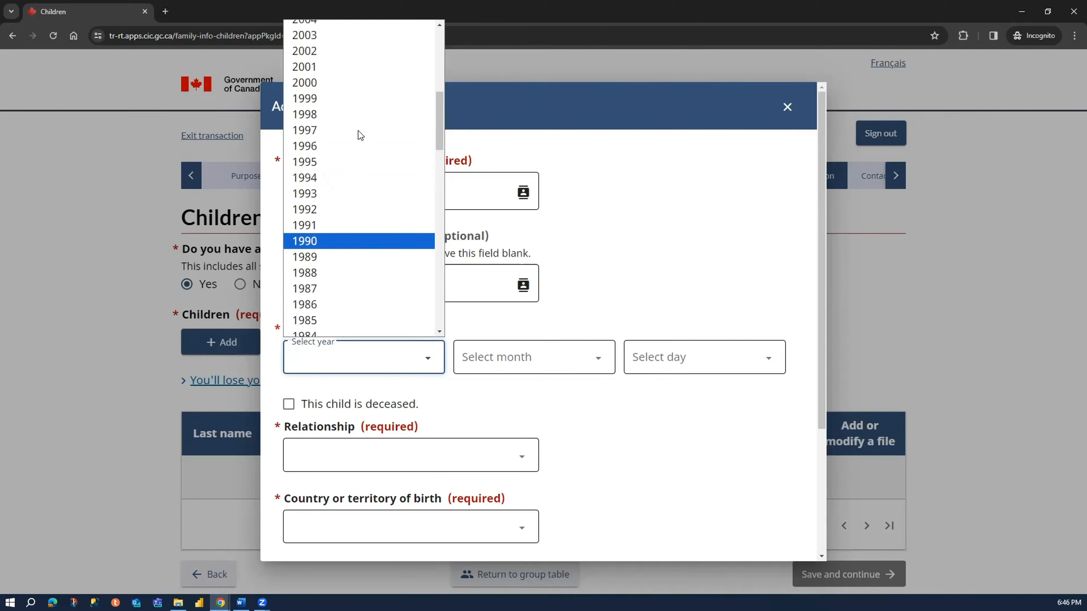
click(350, 161)
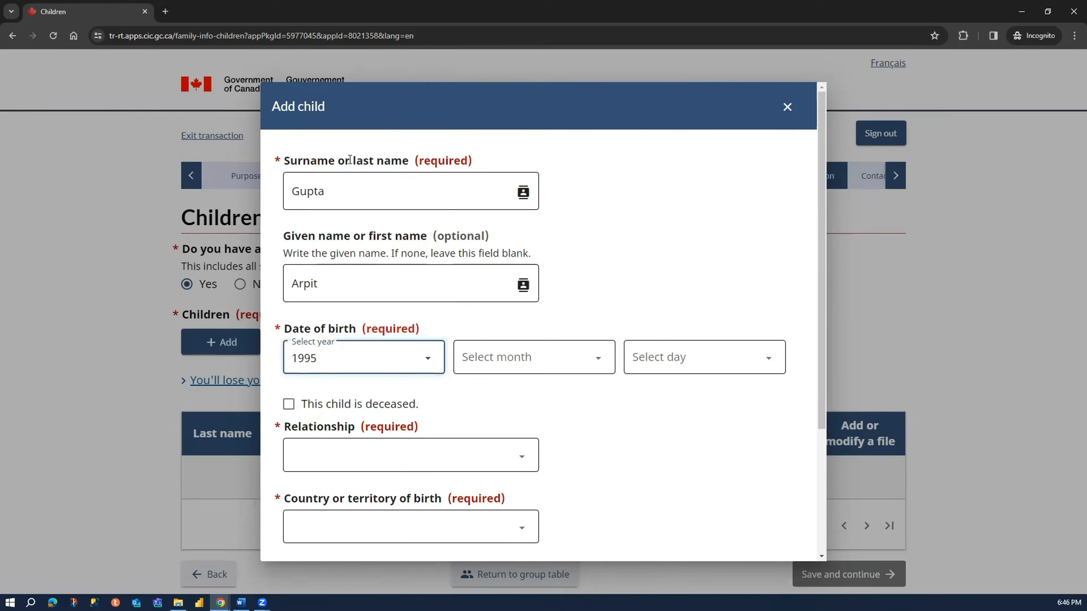
click(492, 349)
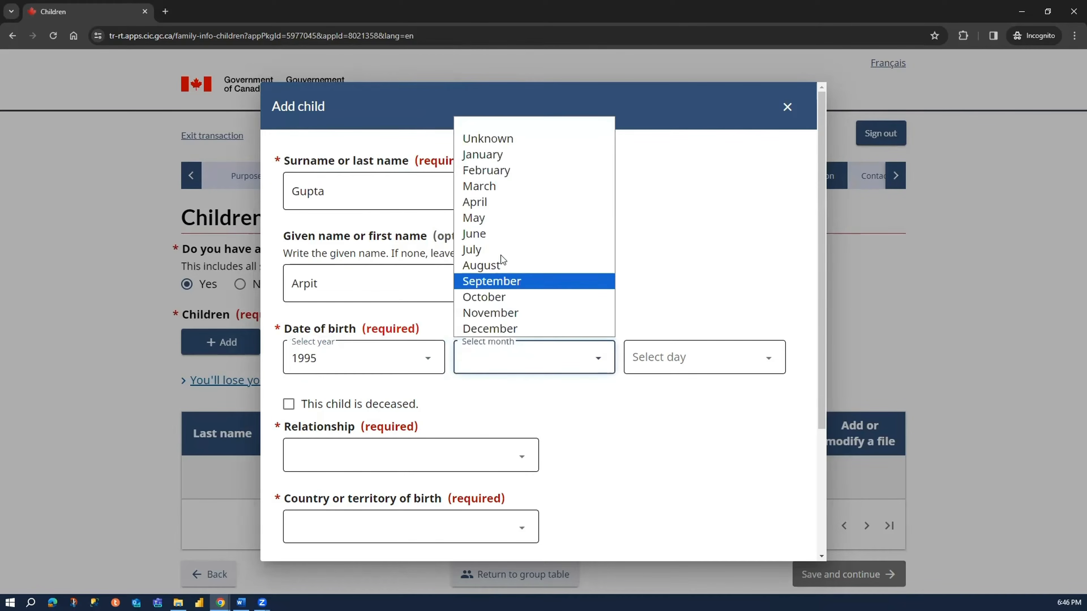
click(503, 159)
click(670, 359)
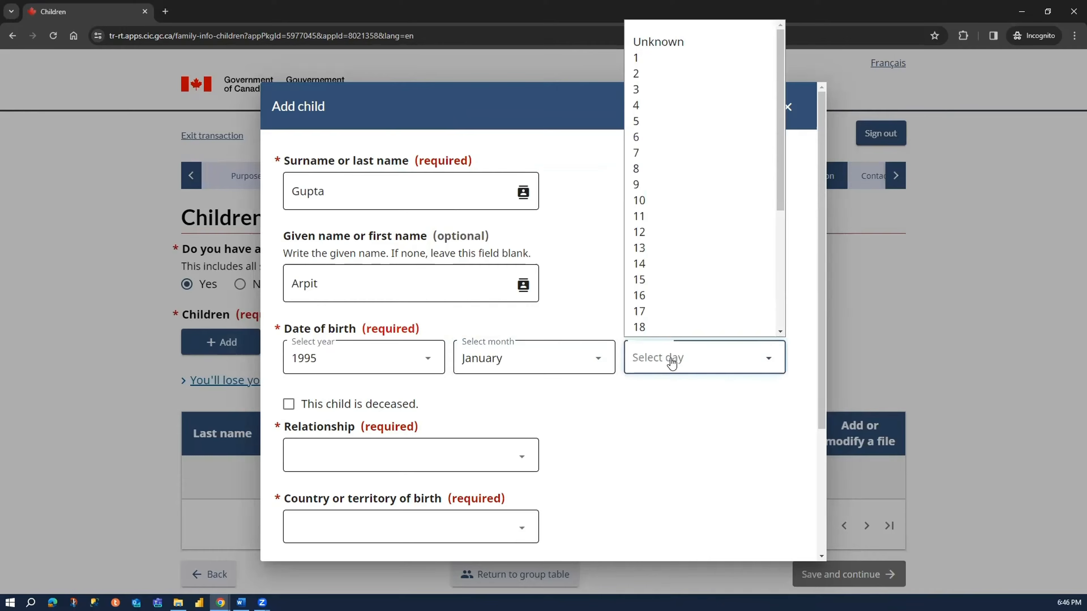
click(637, 60)
- Set the child's relationship to Son and the country of birth to India
scroll(520, 295, down, 3)
click(342, 279)
click(343, 334)
click(334, 355)
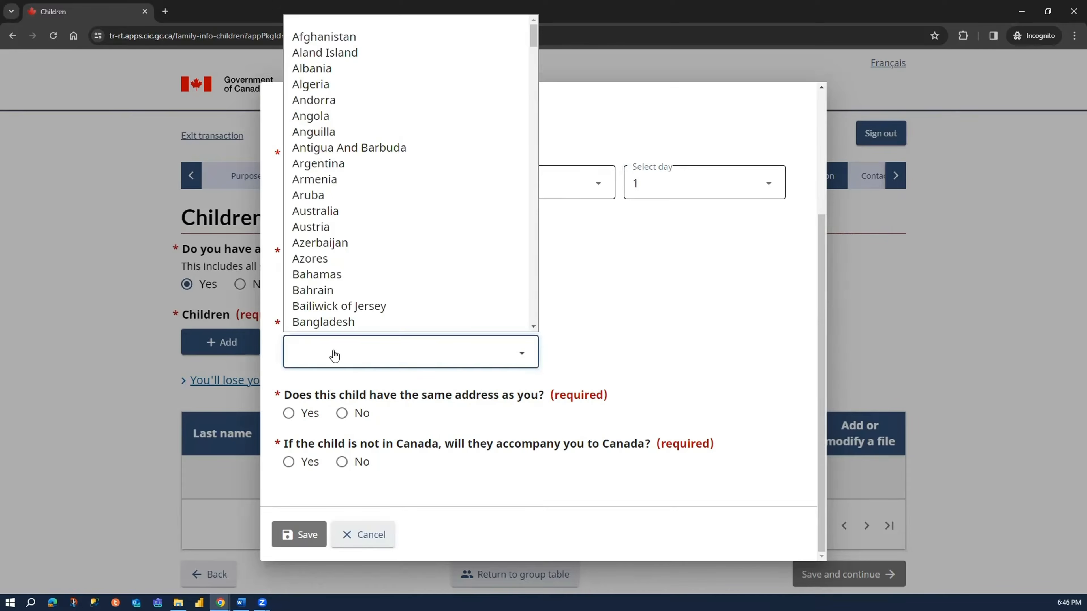
key(i)
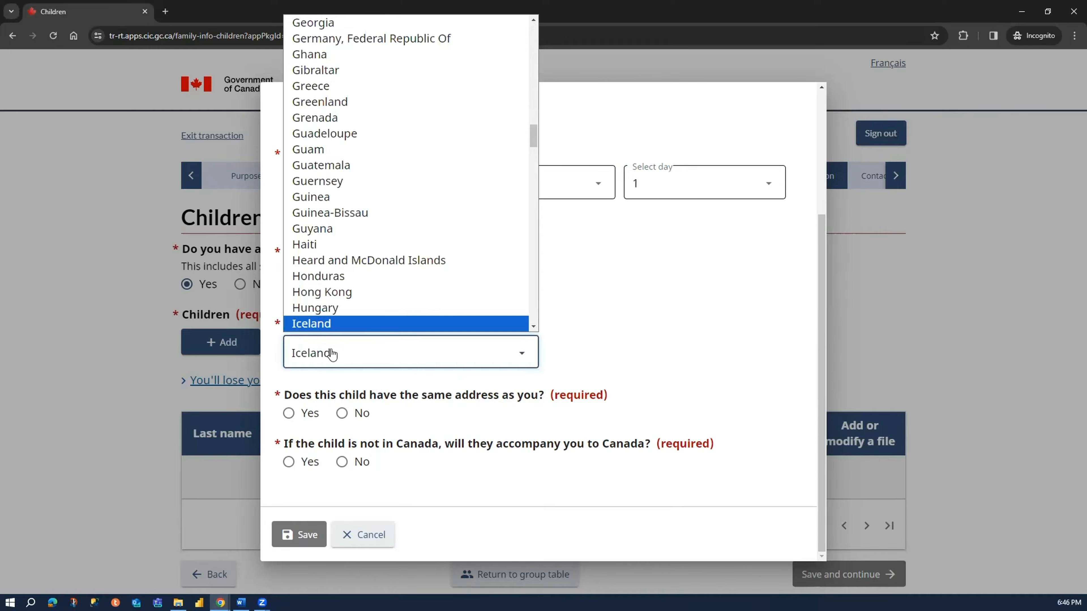
key(Return)
click(332, 354)
key(i)
key(Return)
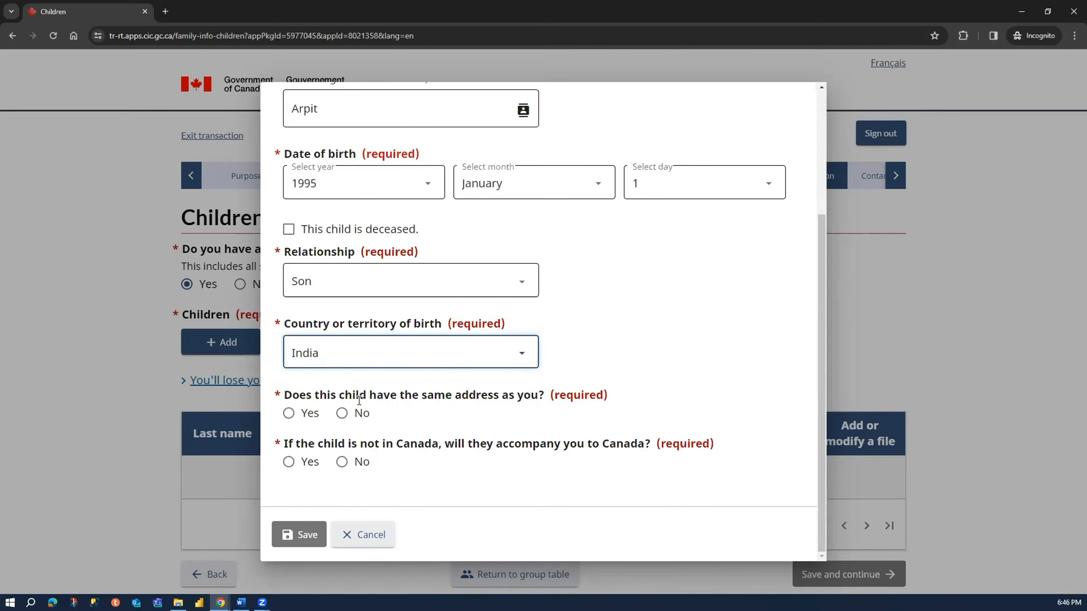
- Answer No to the son having the same address and set the country of his present address to Canada
click(343, 413)
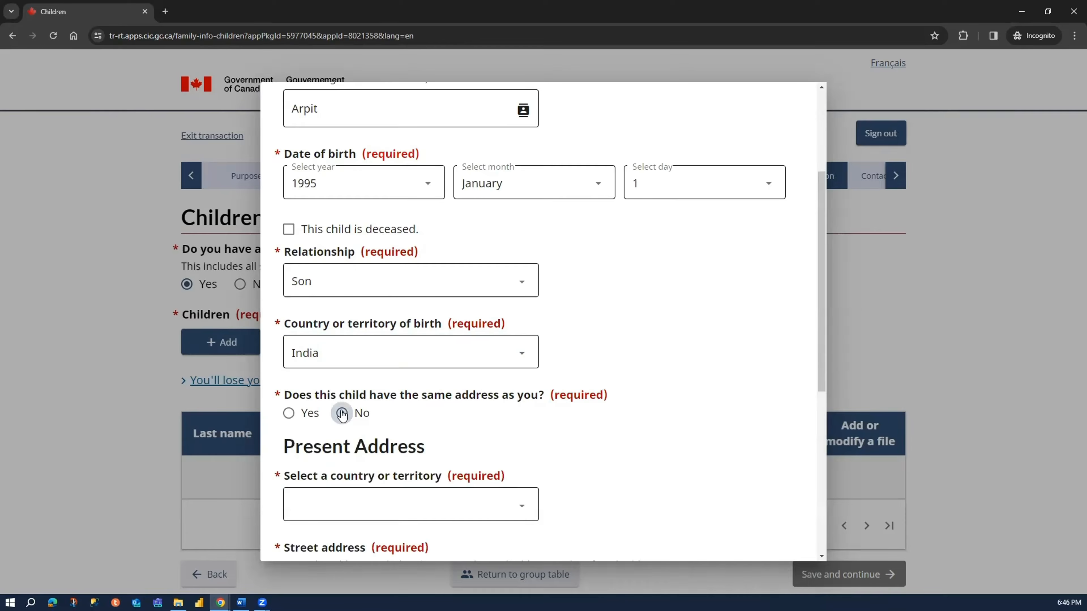
scroll(343, 415, down, 5)
click(395, 276)
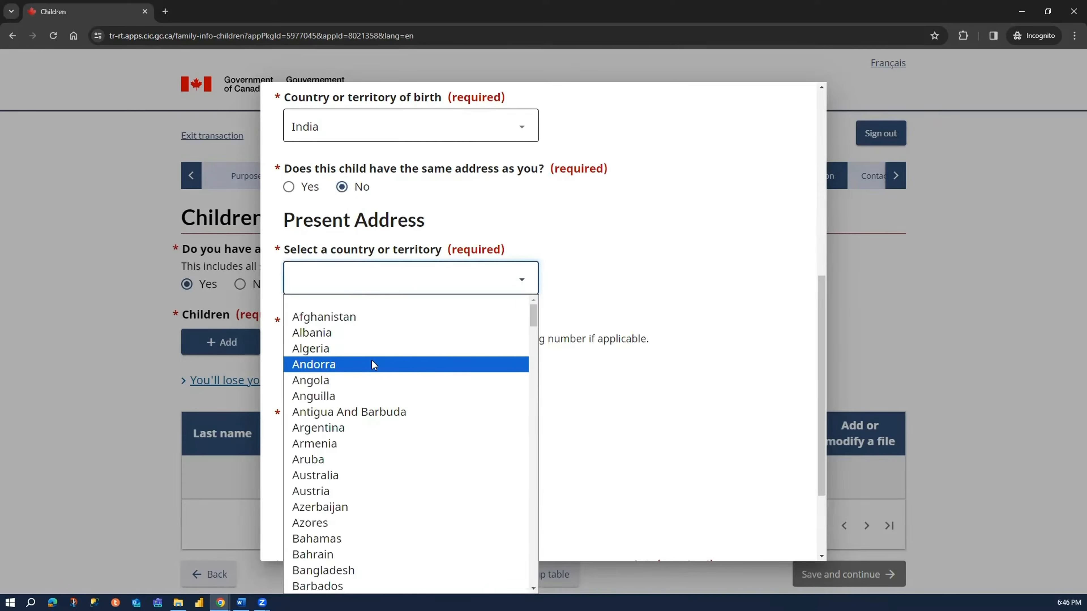
key(c)
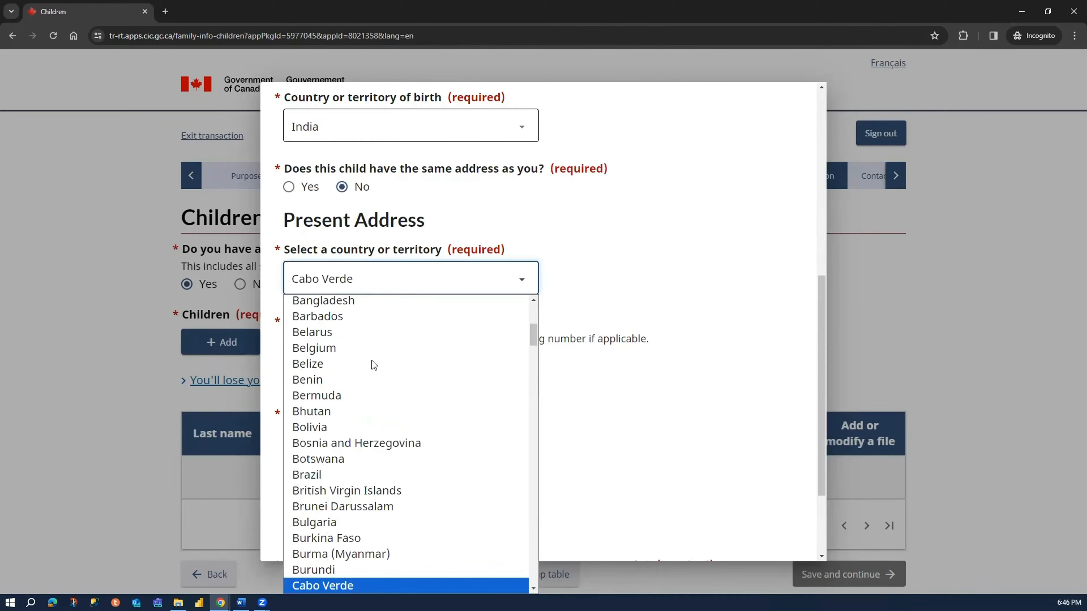
key(Down)
key(Down)
key(Down)
key(Return)
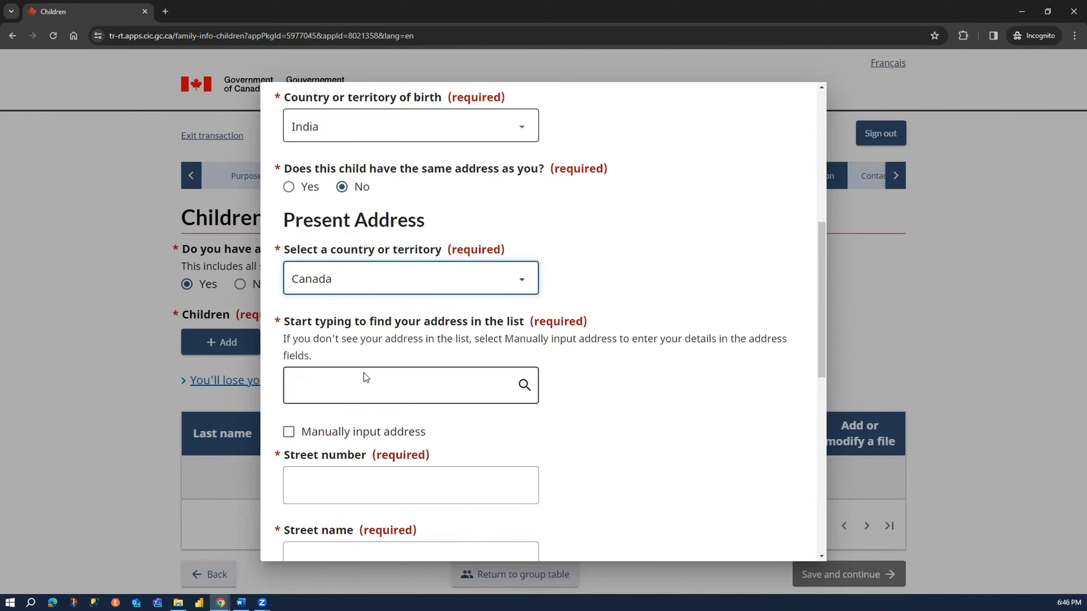
- Choose manual address input and enter the son's street number and street name in their separate fields
scroll(365, 374, down, 3)
click(342, 321)
click(386, 256)
text(123 ABC Drive)
drag(379, 266, 316, 264)
key(ctrl+c)
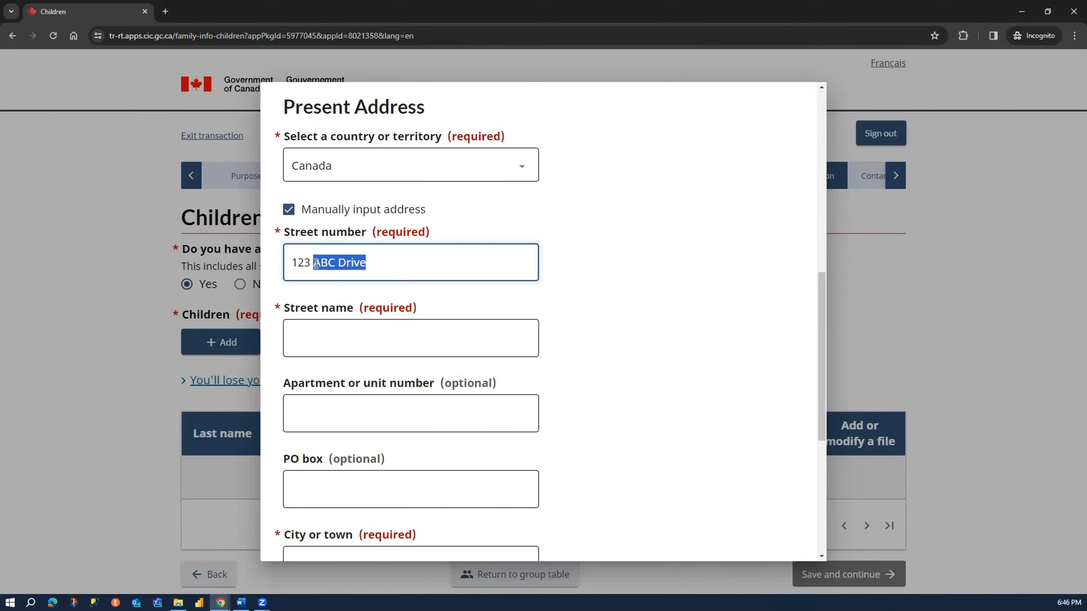
key(BackSpace)
key(BackSpace)
click(379, 329)
key(ctrl+v)
- Fill in the city, province and postal code of the son's present address
scroll(406, 393, down, 4)
click(404, 404)
text(Toronto)
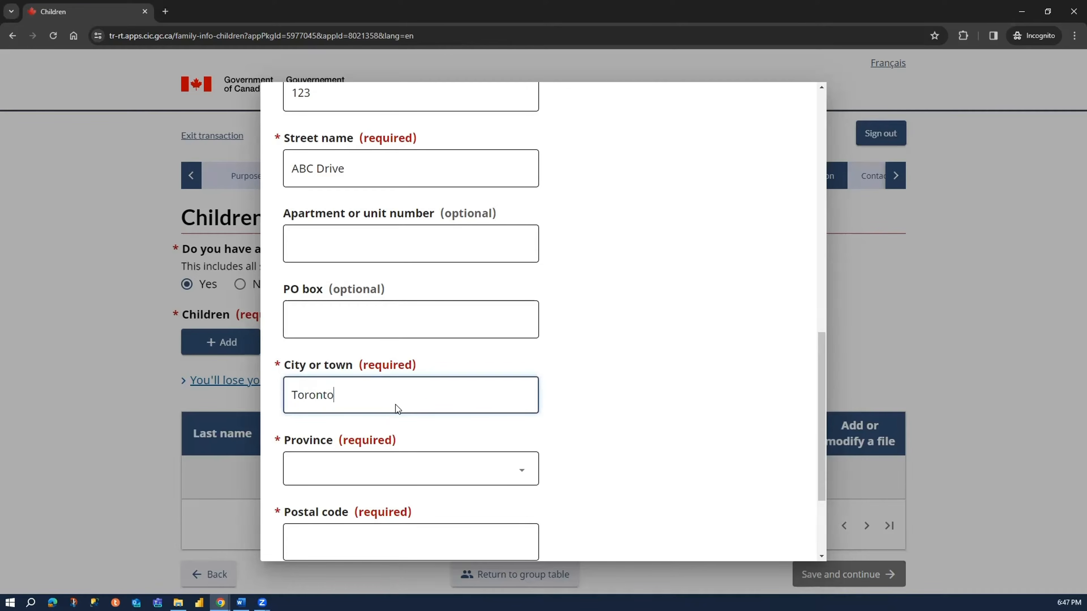
key(Tab)
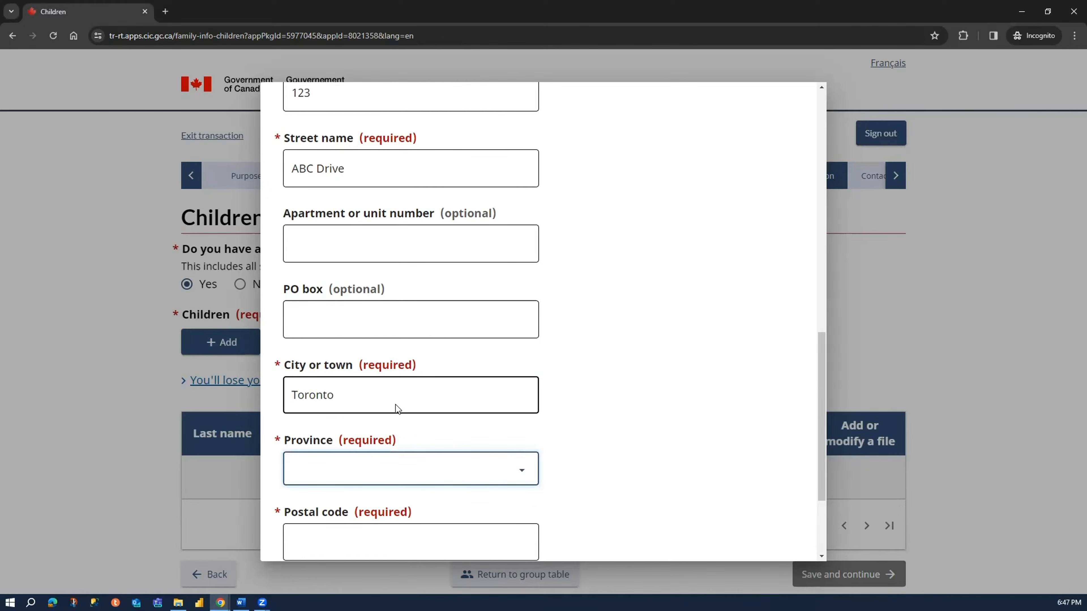
key(o)
scroll(396, 404, down, 4)
click(386, 404)
text(A1A 1A1)
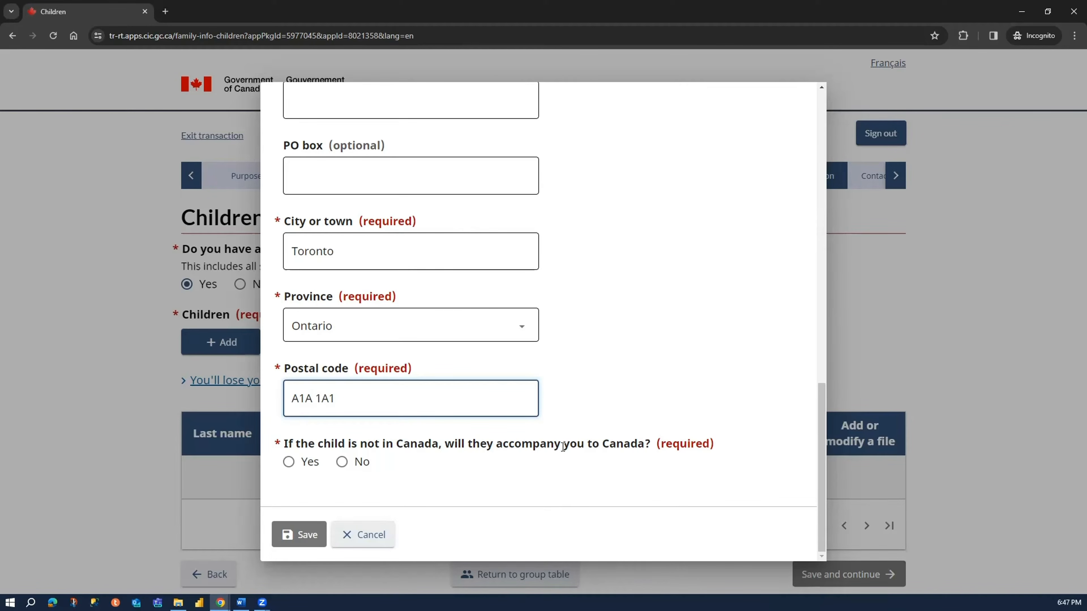
- Answer No to the son accompanying the applicant to Canada and save the child entry
click(342, 462)
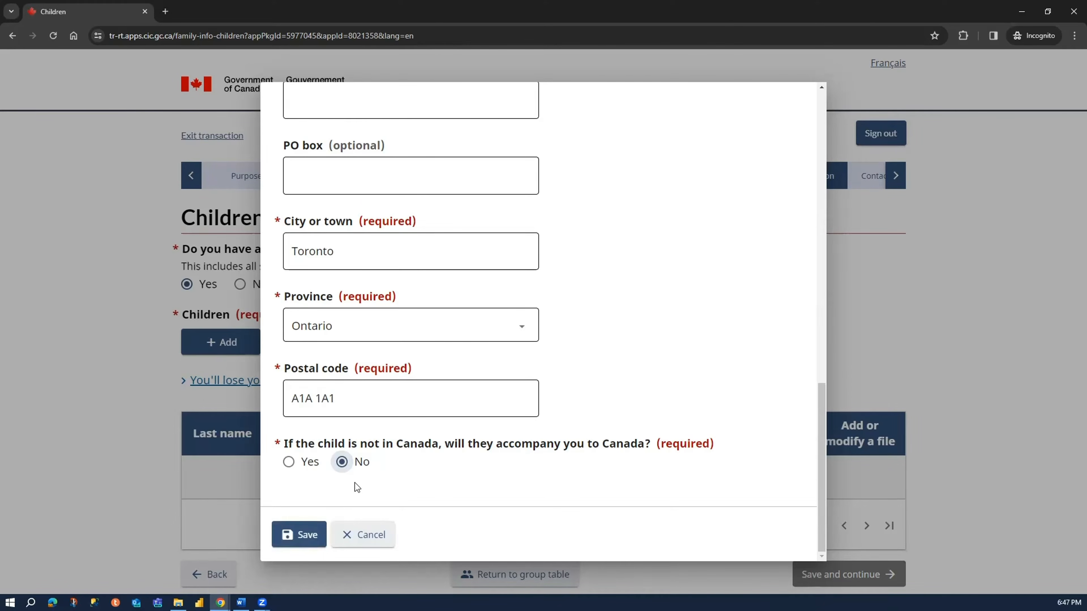
click(308, 535)
- Add a second child entry, filling in the family surname and Sister as the given name
scroll(212, 425, down, 1)
scroll(209, 257, down, 3)
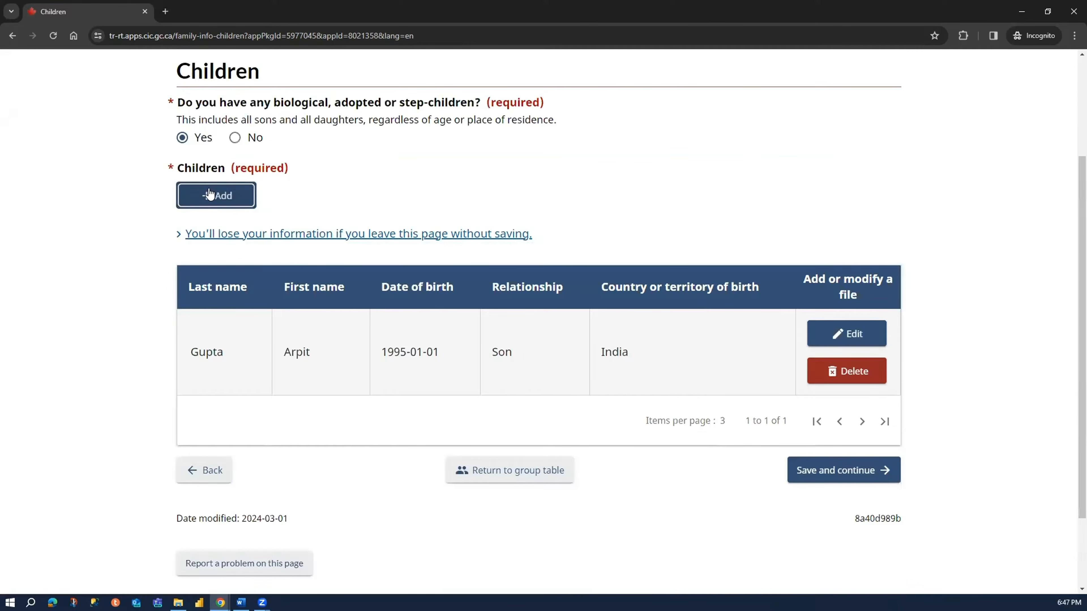
click(209, 189)
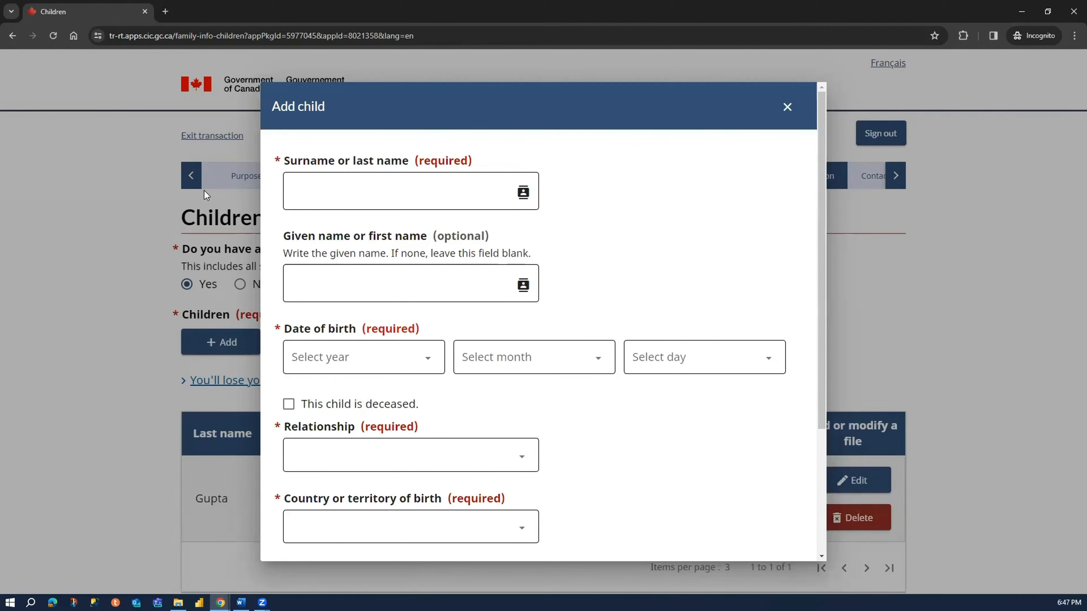
click(467, 195)
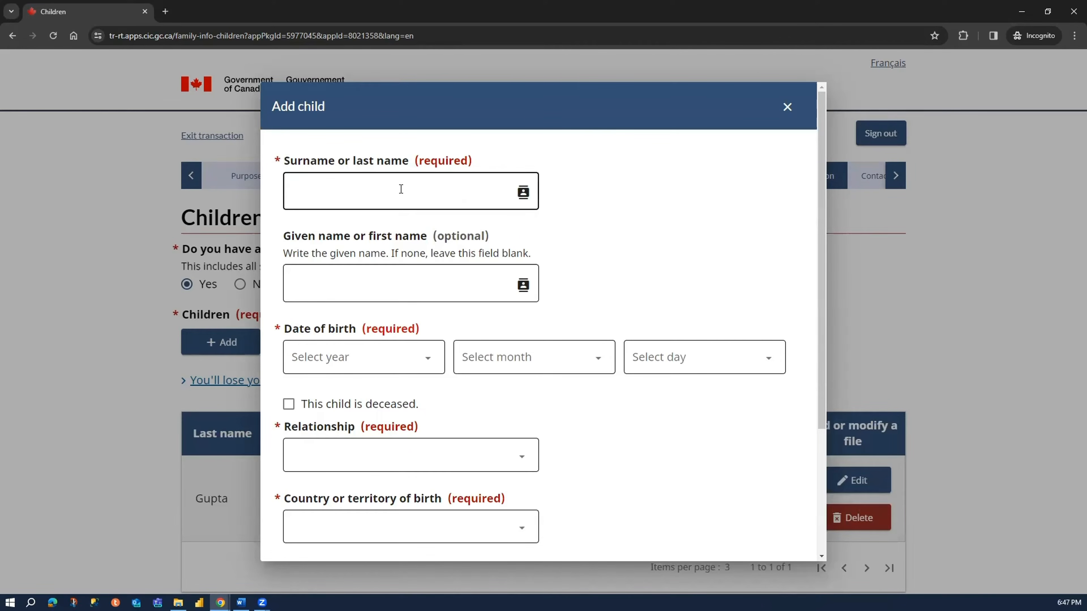
text(Gupta)
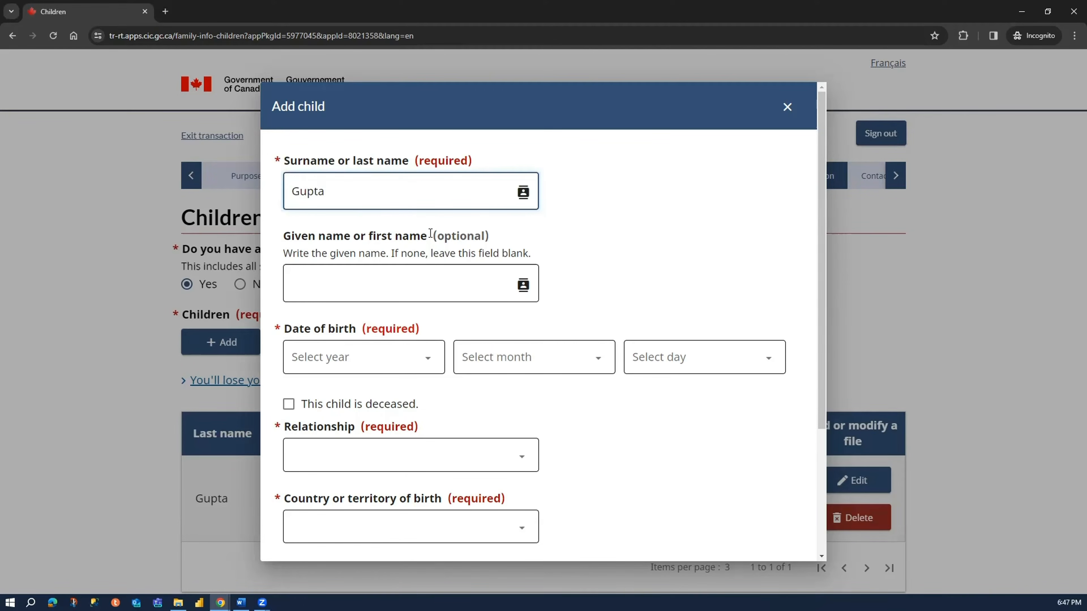
click(413, 292)
text(Sister)
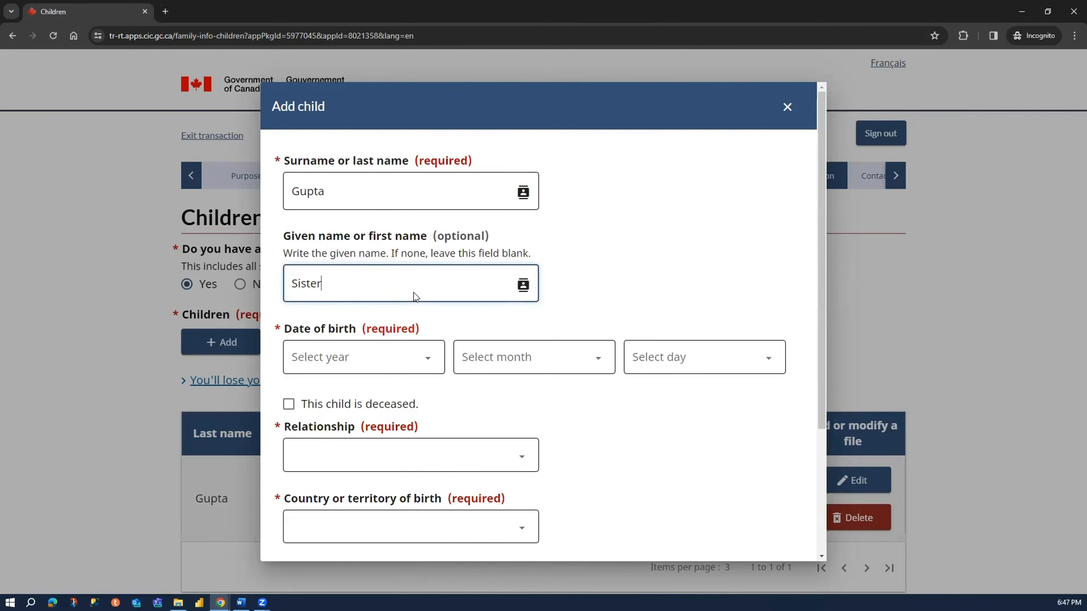
- Select the year, month and day of the second child's date of birth
click(403, 368)
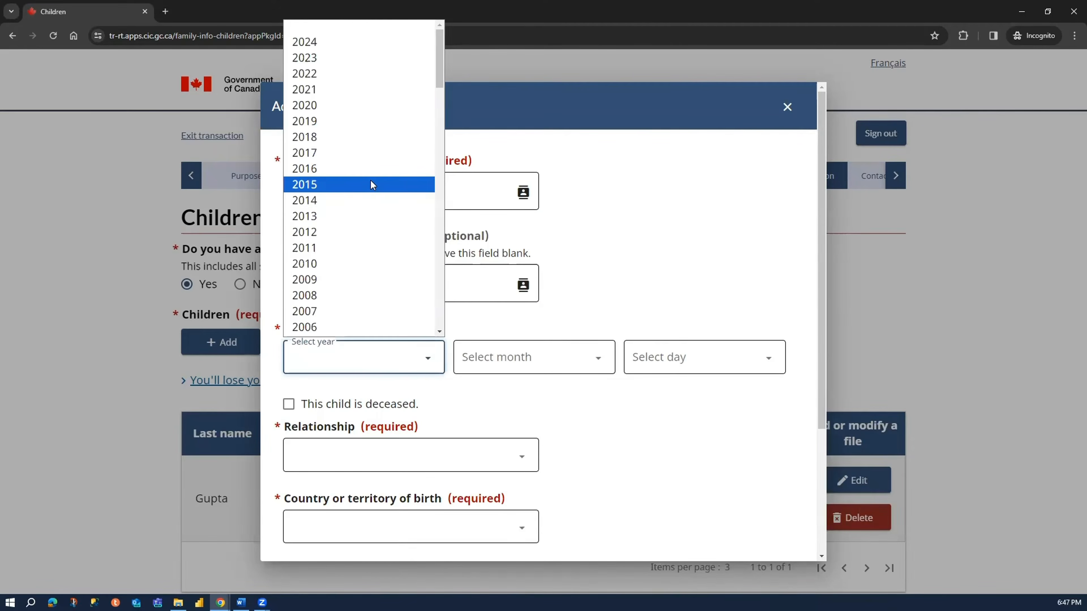
scroll(368, 188, down, 10)
scroll(333, 168, up, 8)
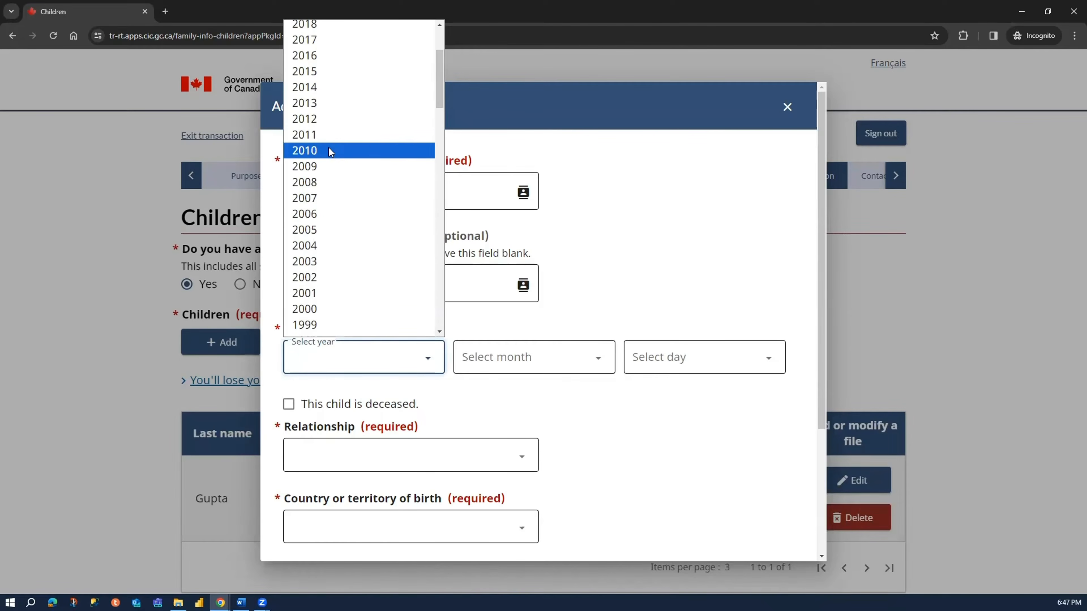
scroll(316, 163, down, 2)
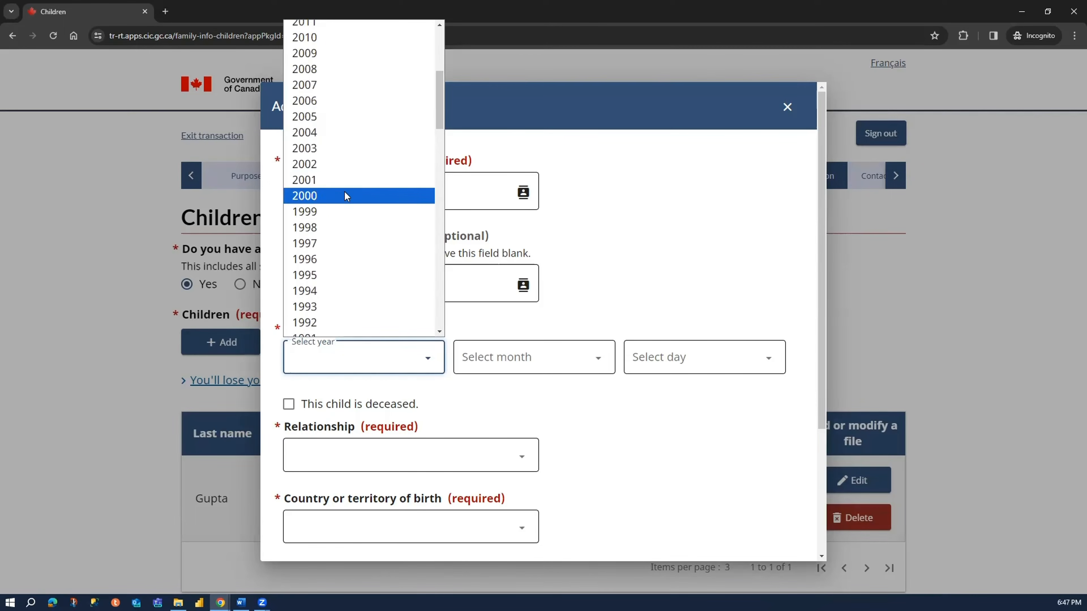
click(346, 243)
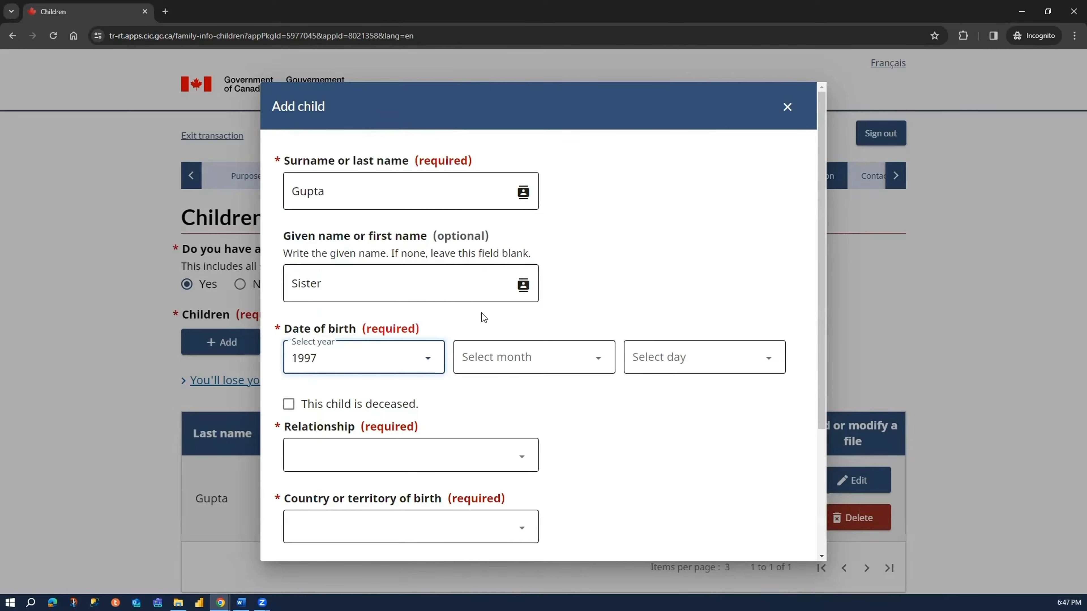
click(541, 363)
click(550, 152)
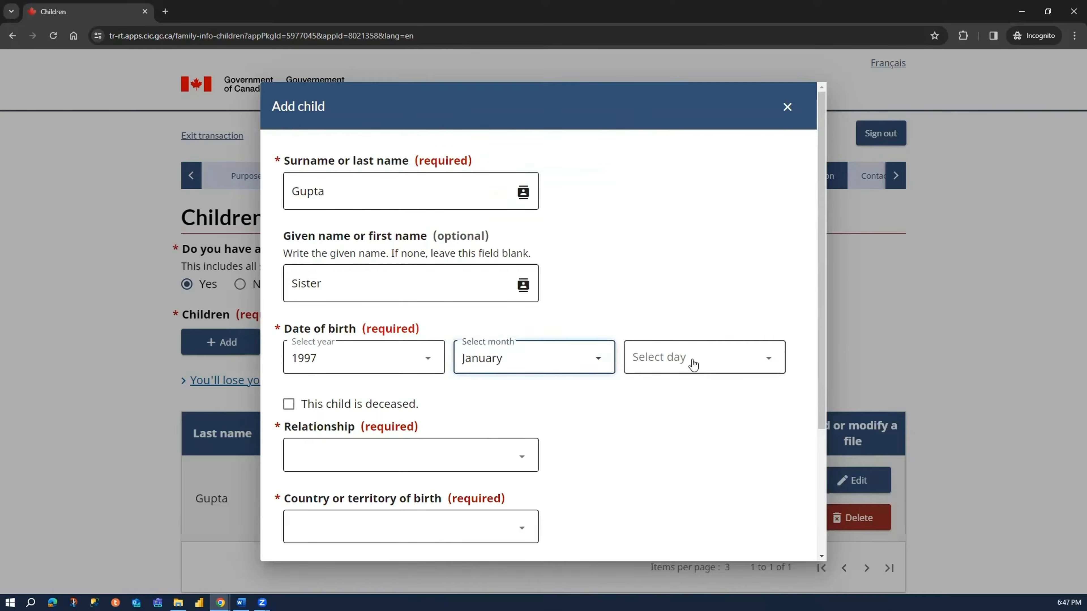
click(692, 359)
click(674, 56)
- Set the second child's relationship to Daughter and the country of birth to India
scroll(449, 297, down, 4)
click(372, 291)
click(361, 323)
click(346, 359)
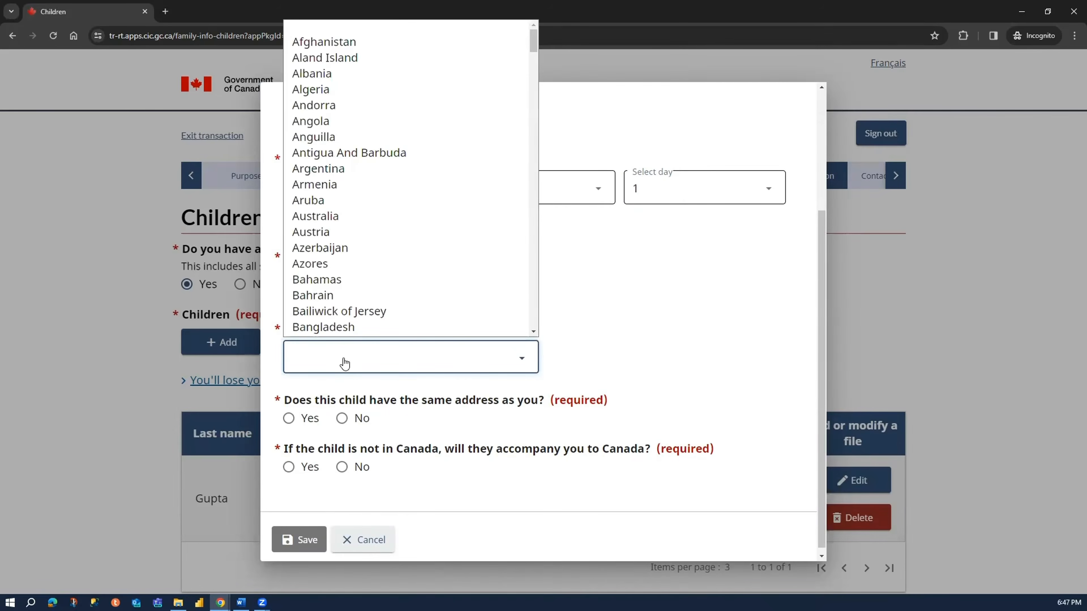
click(790, 326)
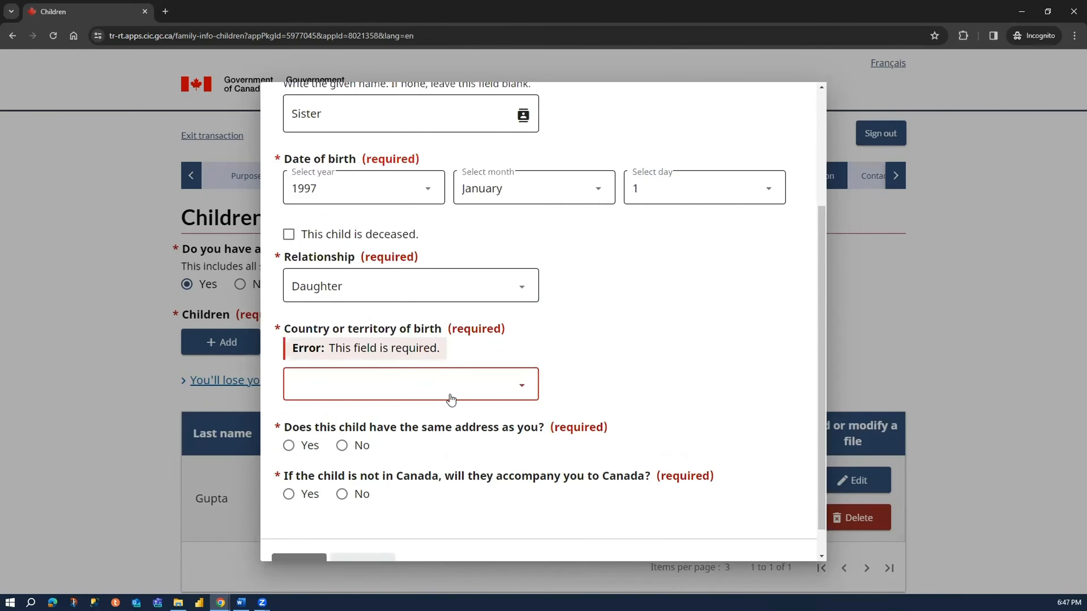
click(444, 396)
text(in)
key(Return)
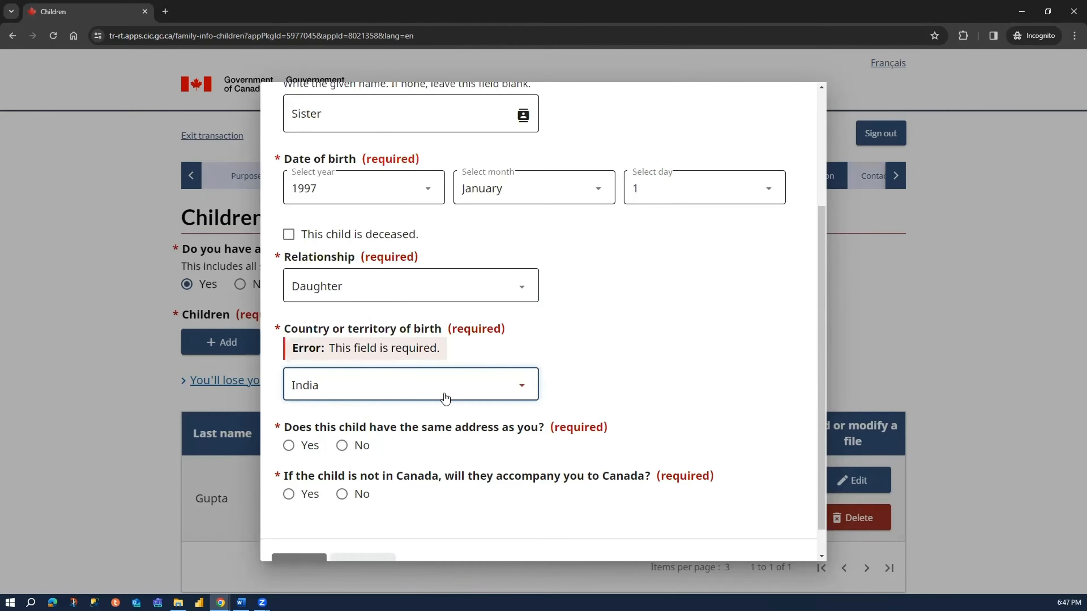
click(632, 371)
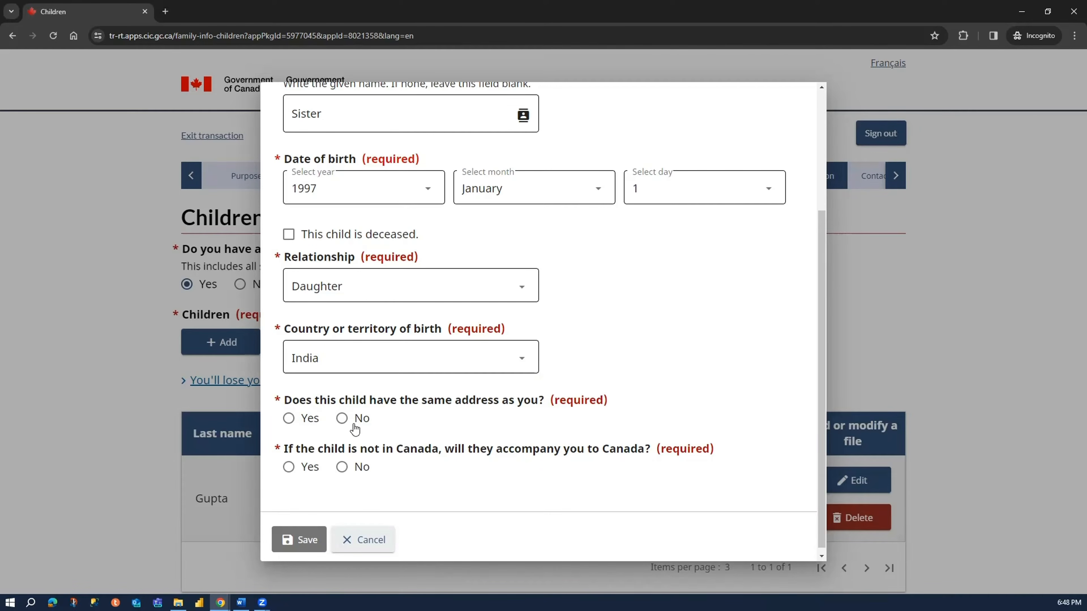
- Answer Yes to the daughter having the same address as the applicant
click(301, 425)
scroll(612, 381, down, 1)
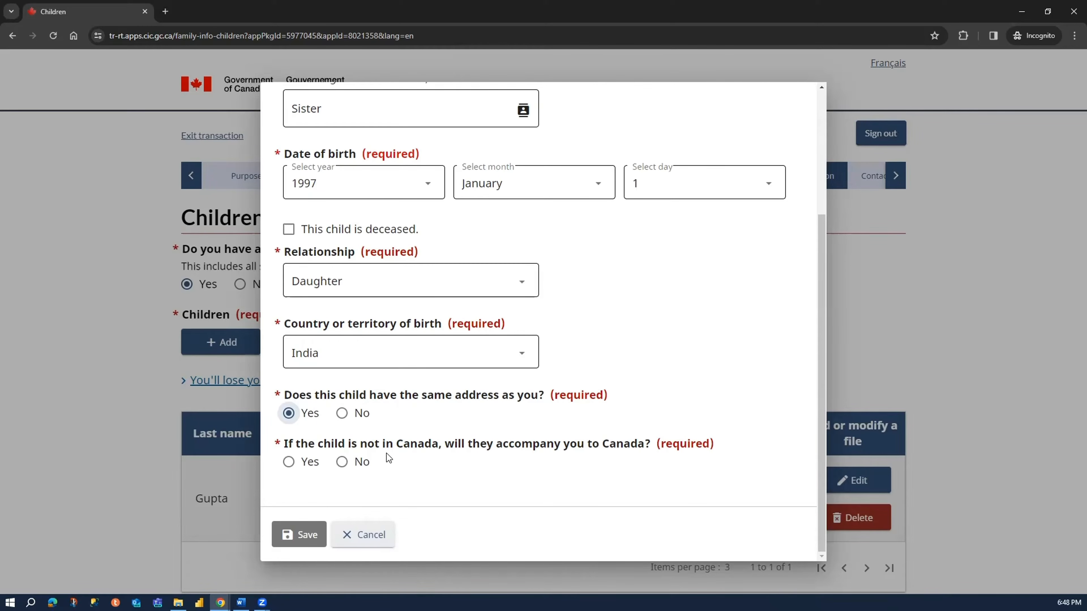
- Answer No to the daughter accompanying the applicant to Canada and save the child entry
click(359, 462)
click(315, 541)
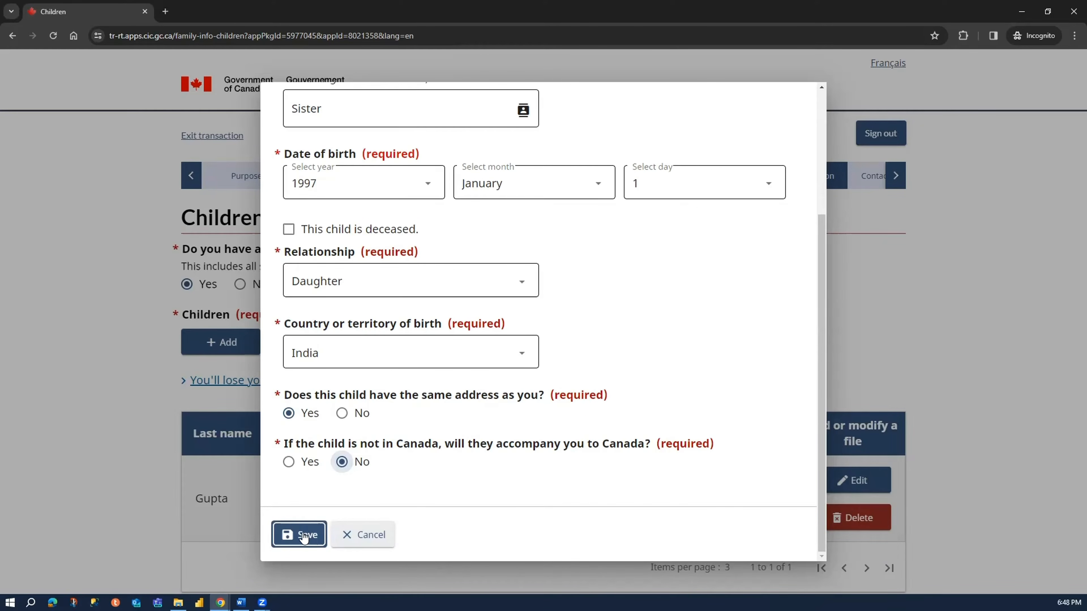
- Check both entries in the children table, then save and continue to the parents page
scroll(269, 288, down, 4)
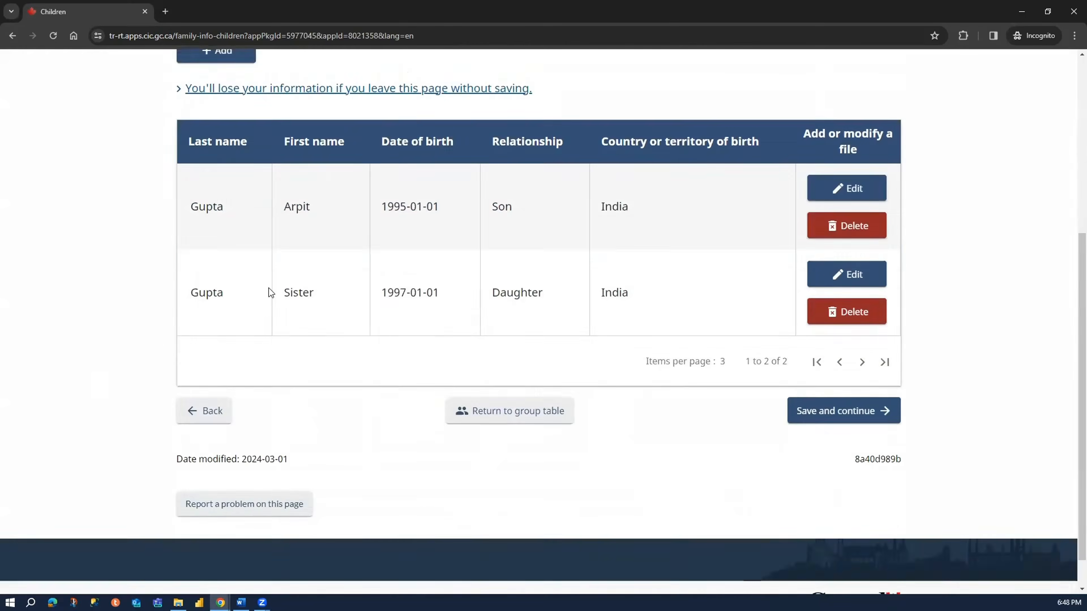
scroll(149, 202, up, 1)
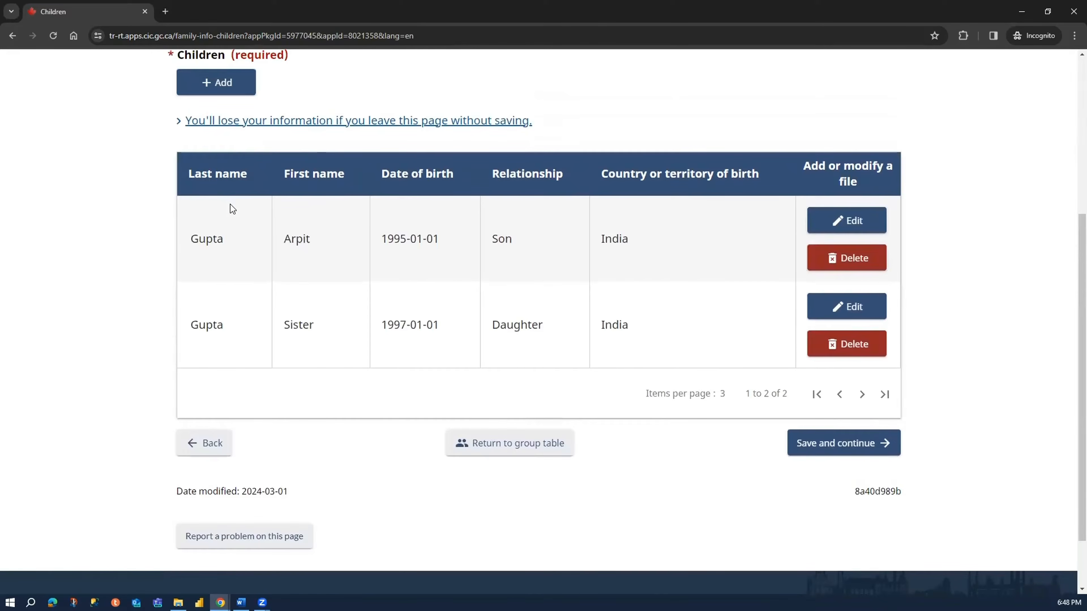
scroll(142, 253, up, 3)
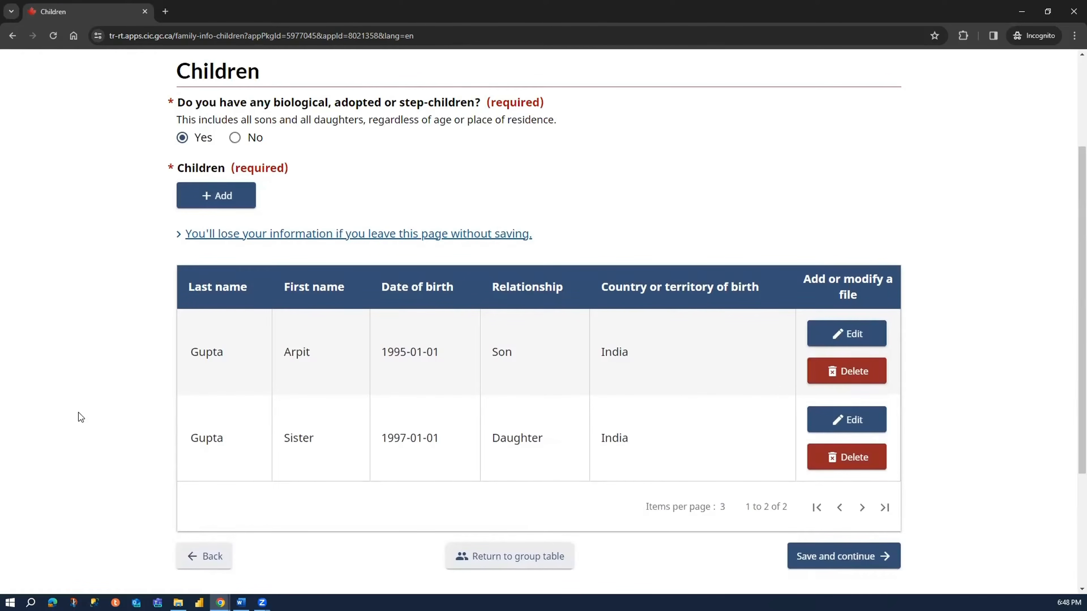
click(824, 559)
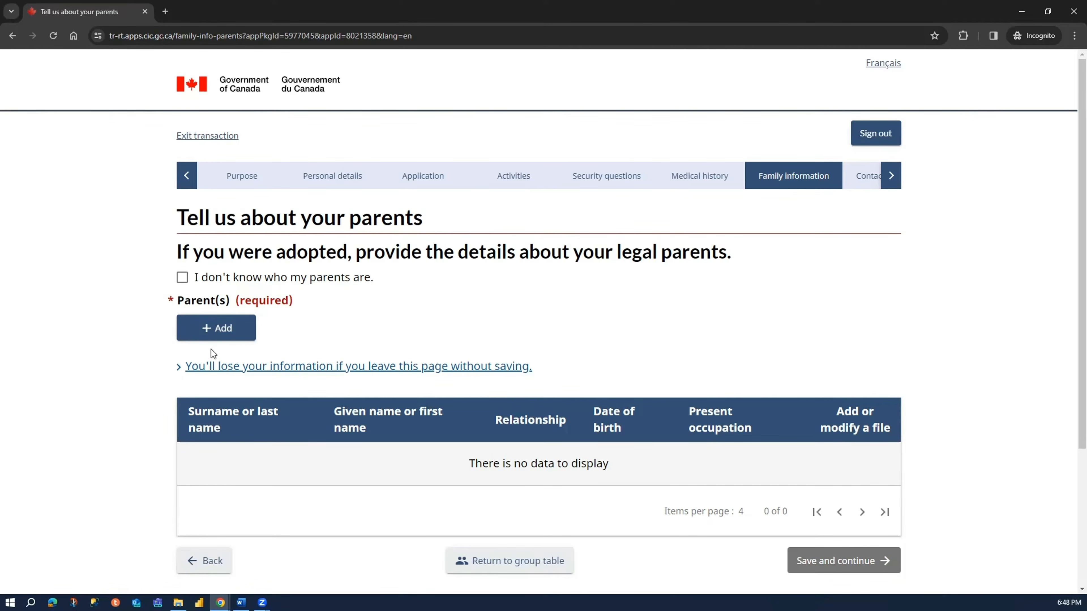
- Add a parent entry with the family surname, Father as the given name and Father as the relationship
click(227, 285)
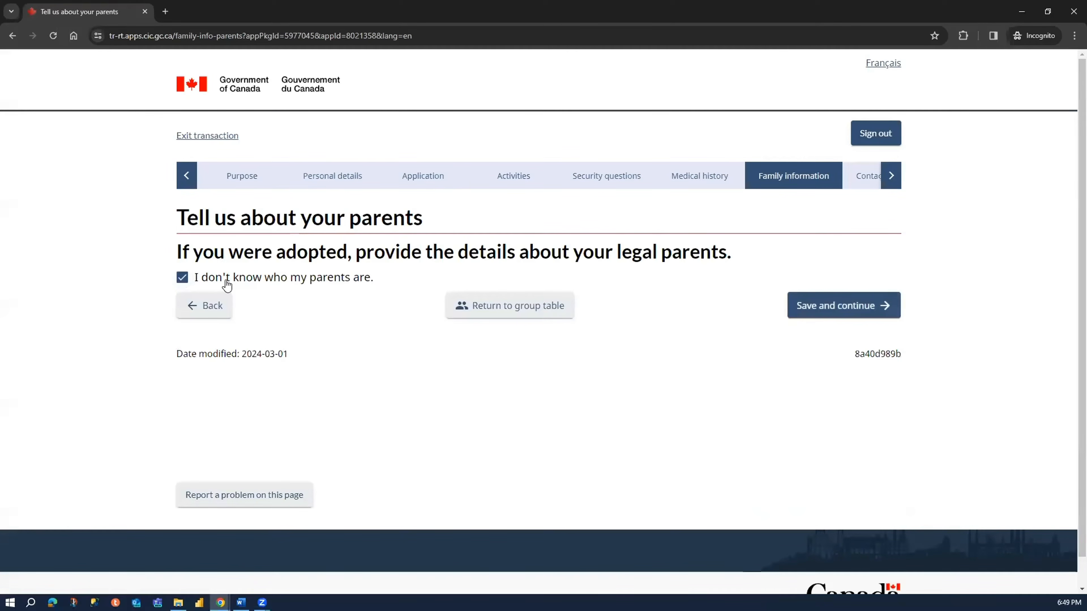
click(227, 285)
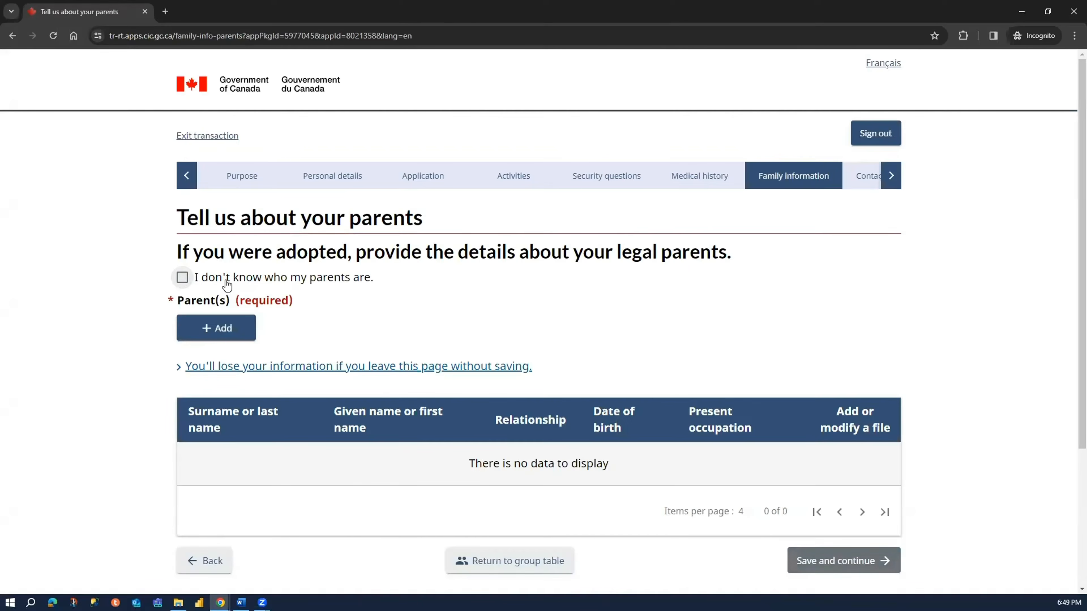
click(206, 330)
click(379, 188)
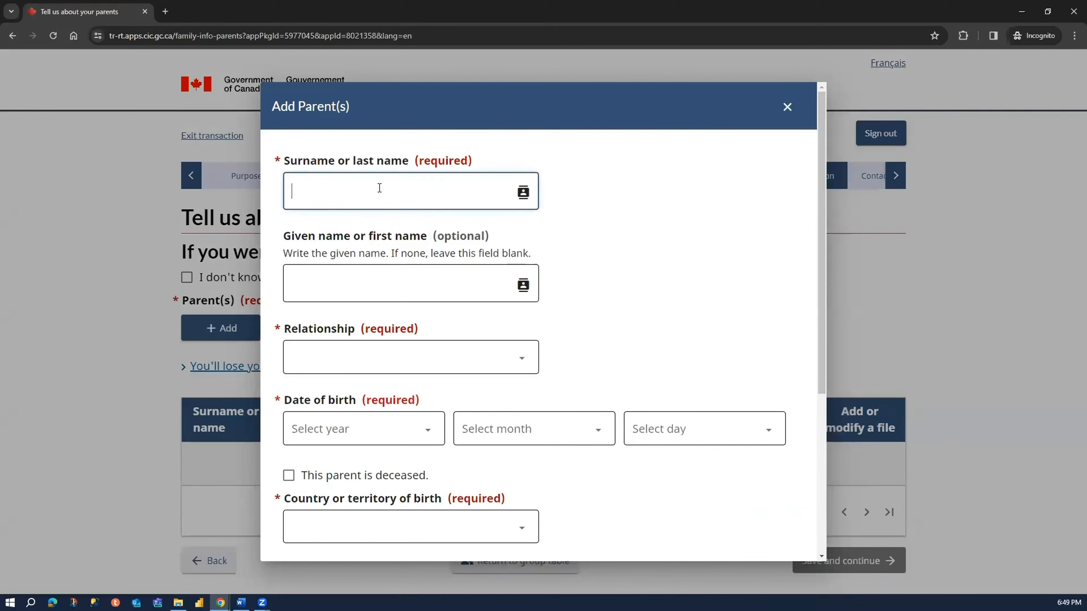
text(Gupta)
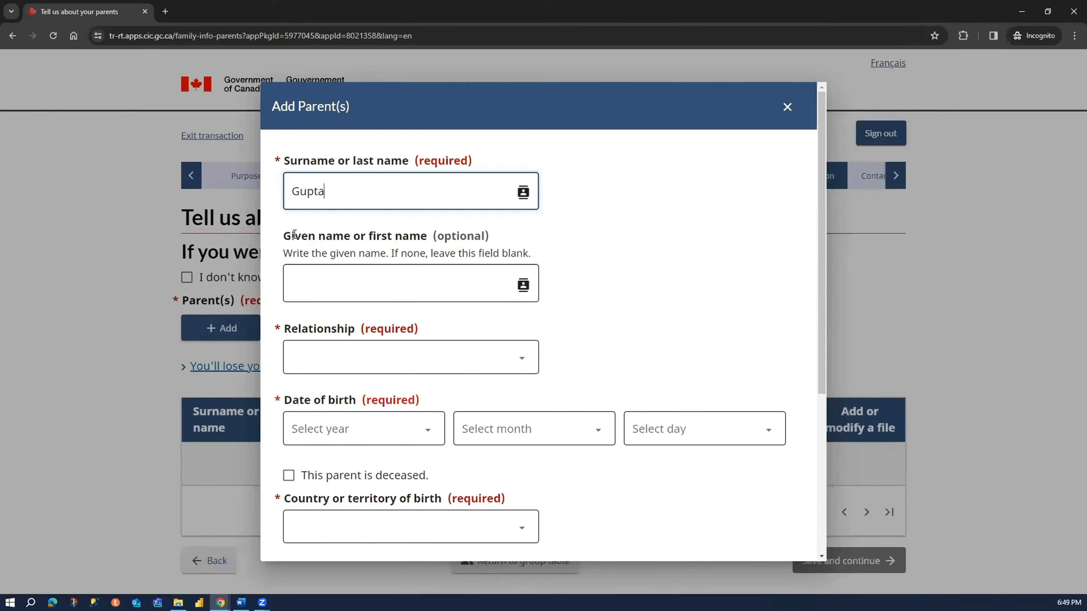
click(341, 285)
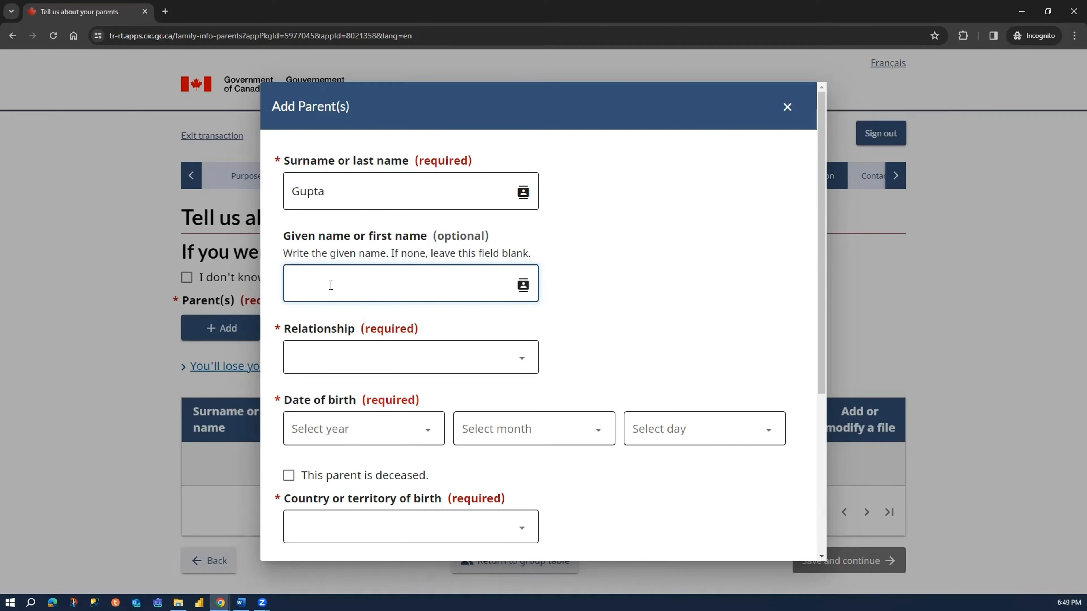
text(Father)
click(311, 359)
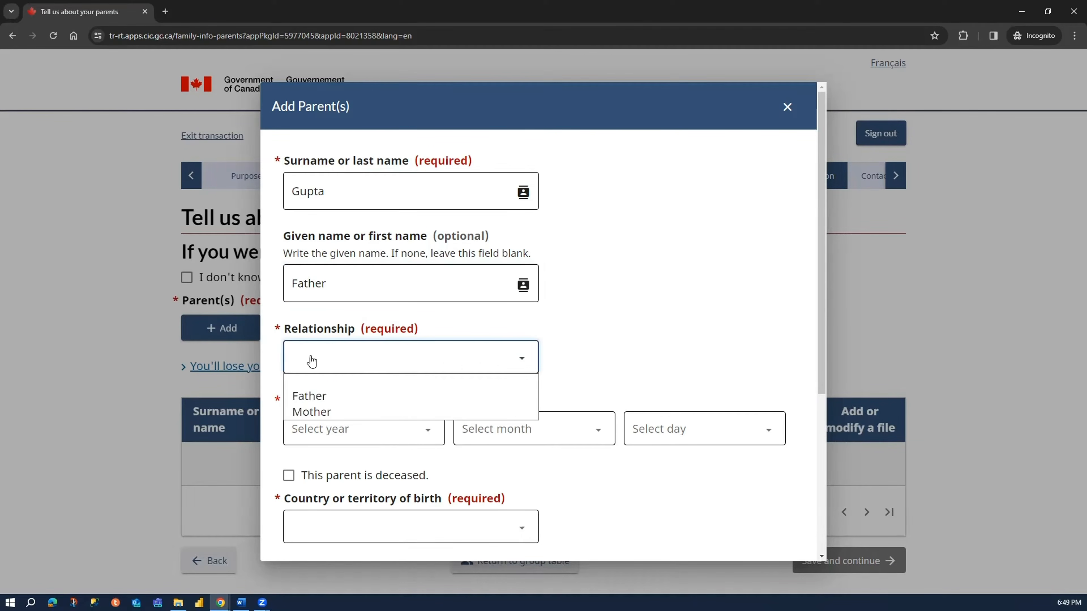
click(319, 395)
- Select the father's year of birth and set the birth month and day to Unknown
click(328, 428)
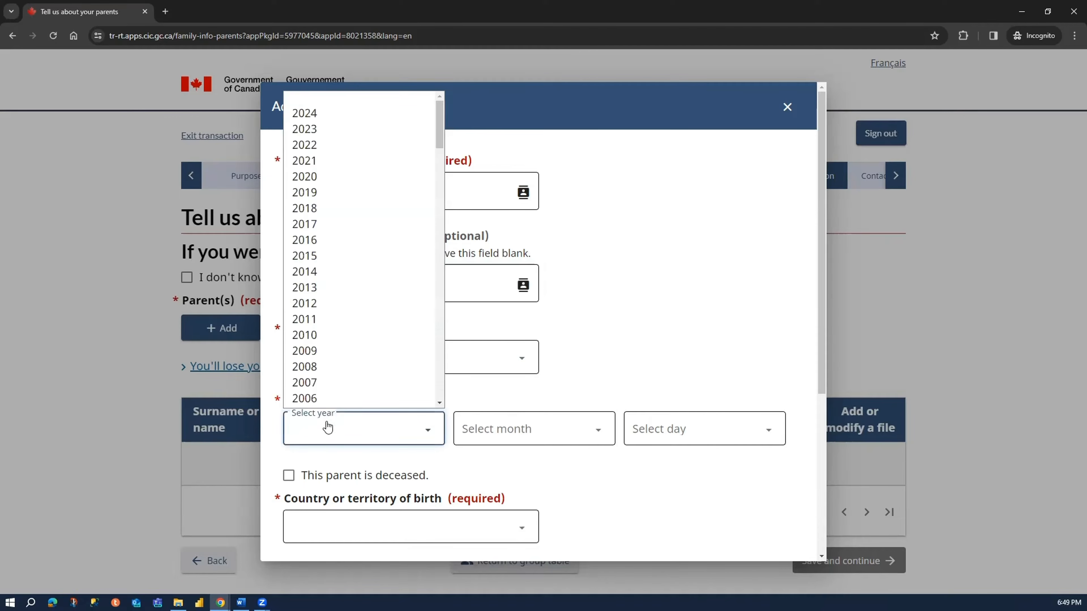
scroll(372, 306, down, 12)
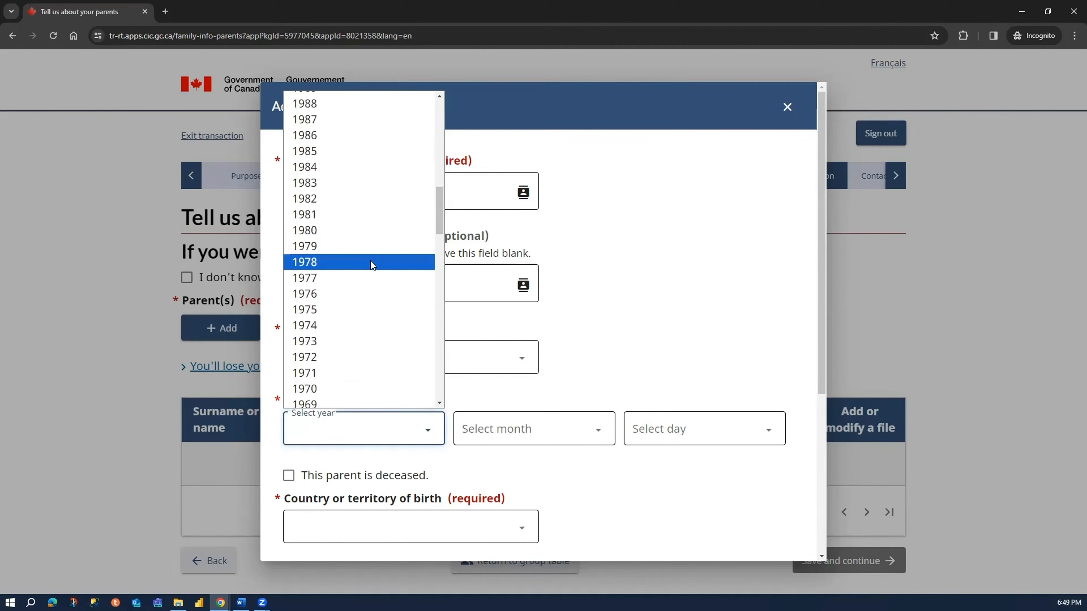
scroll(365, 300, down, 5)
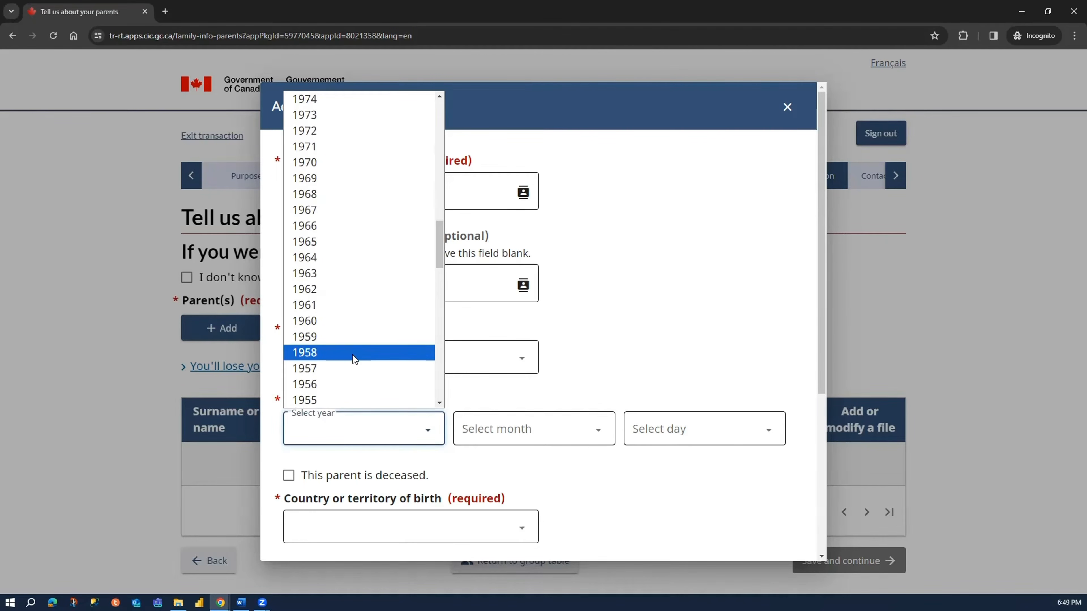
scroll(352, 354, down, 5)
scroll(342, 349, down, 3)
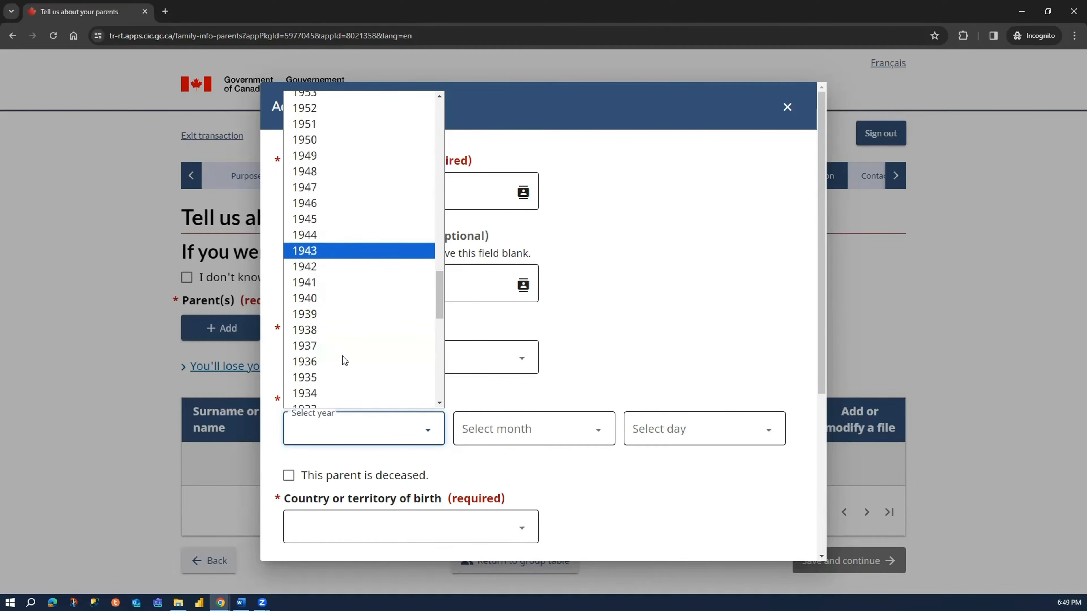
click(355, 299)
click(490, 415)
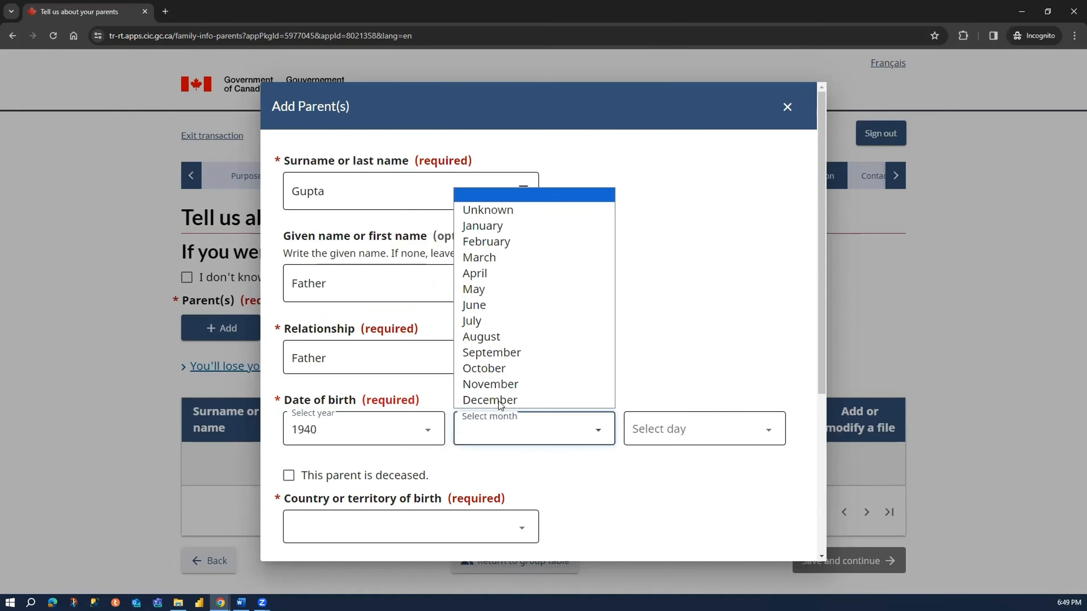
click(536, 214)
click(650, 430)
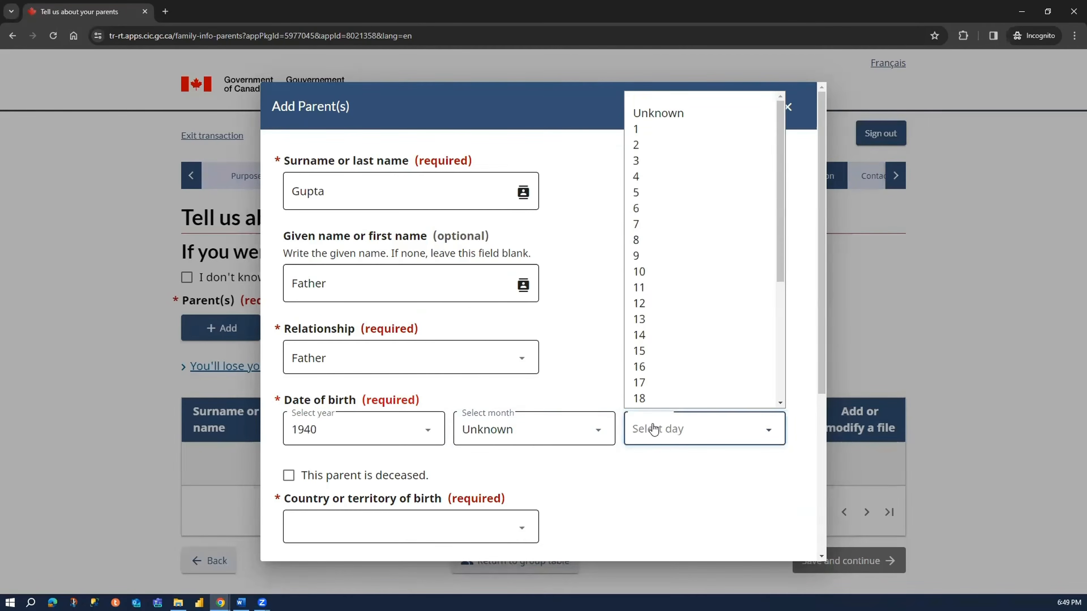
click(676, 100)
- Mark the father as deceased and set the date of death to January 1, 2008
scroll(436, 394, down, 2)
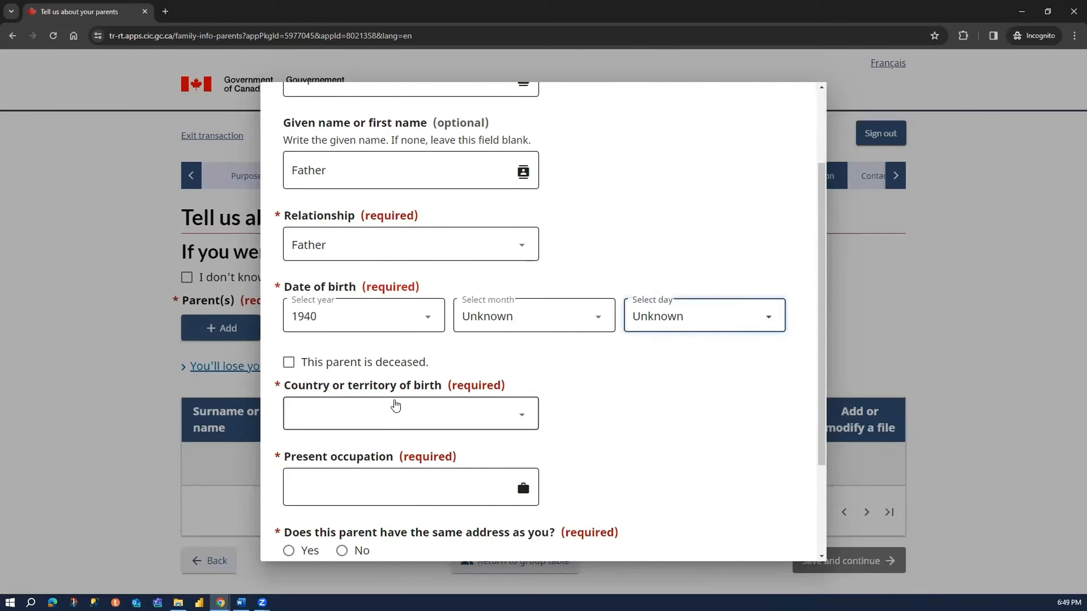
click(318, 365)
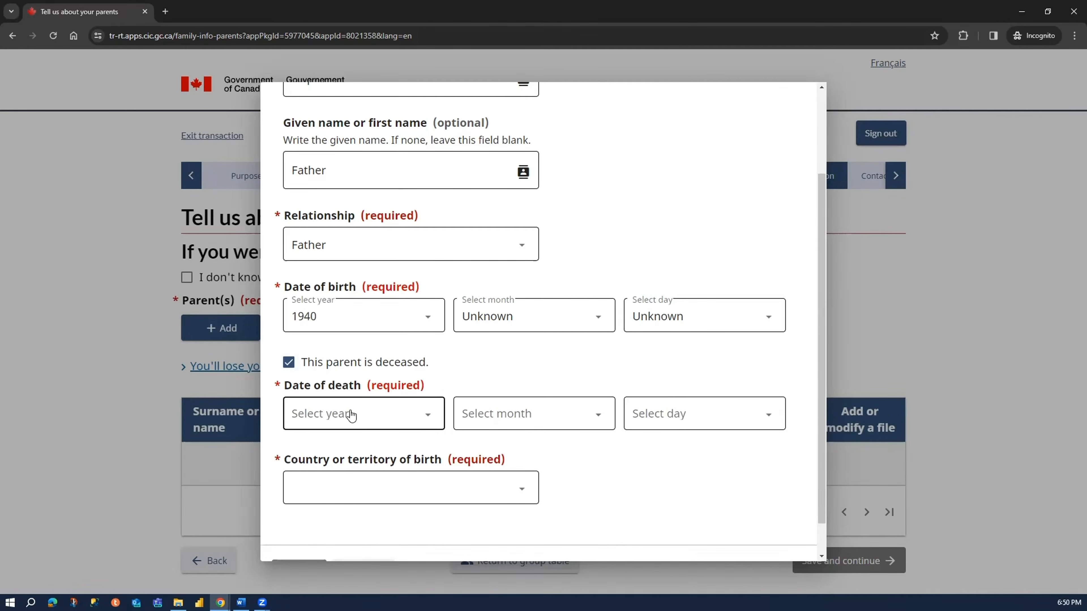
click(351, 414)
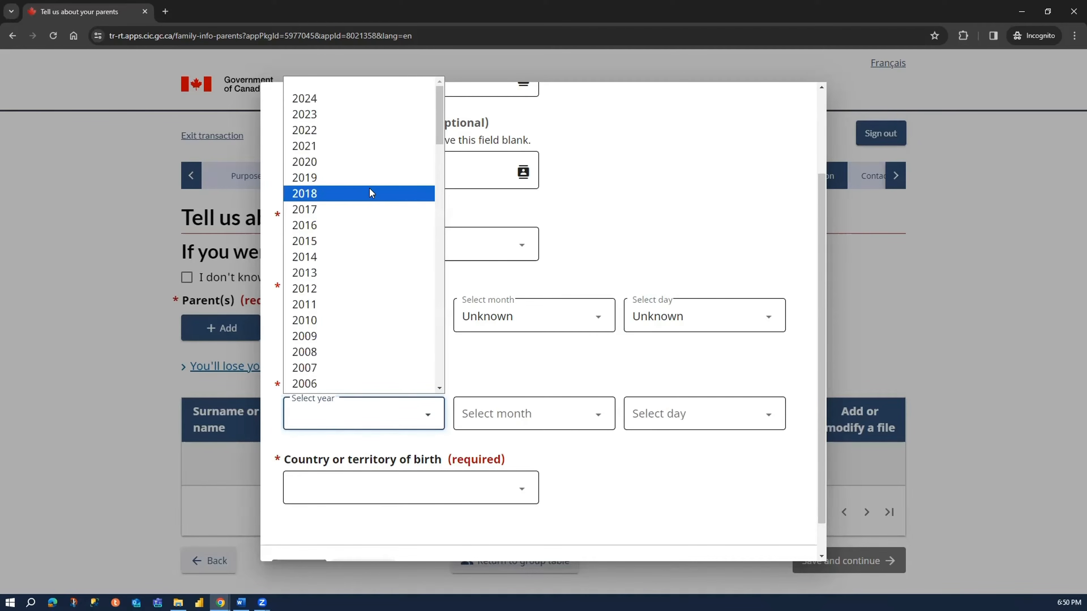
scroll(369, 214, down, 2)
click(367, 241)
click(527, 411)
click(516, 211)
click(674, 409)
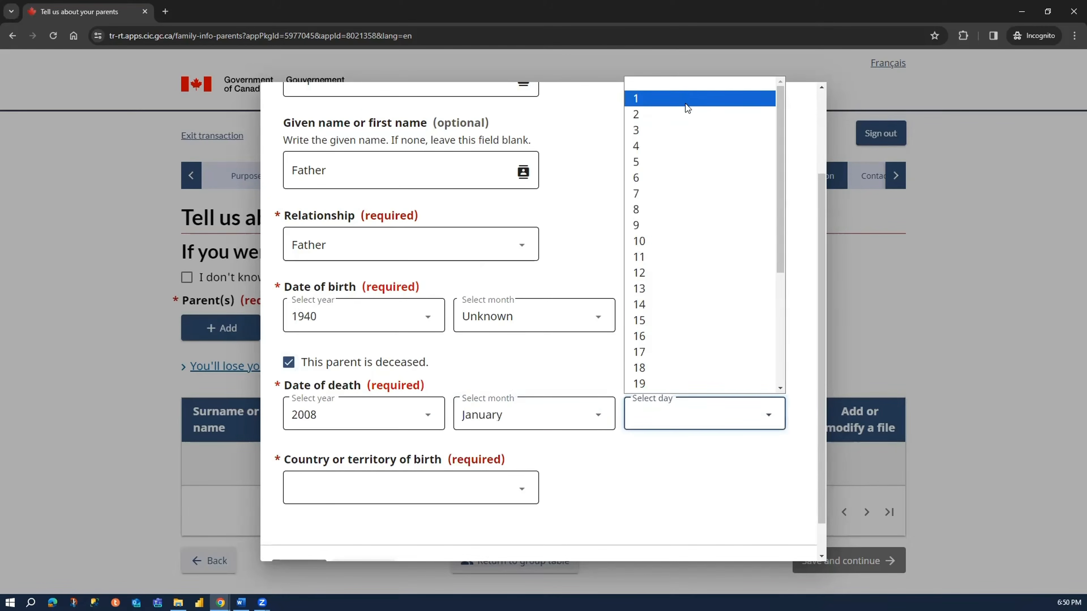
click(685, 99)
click(669, 347)
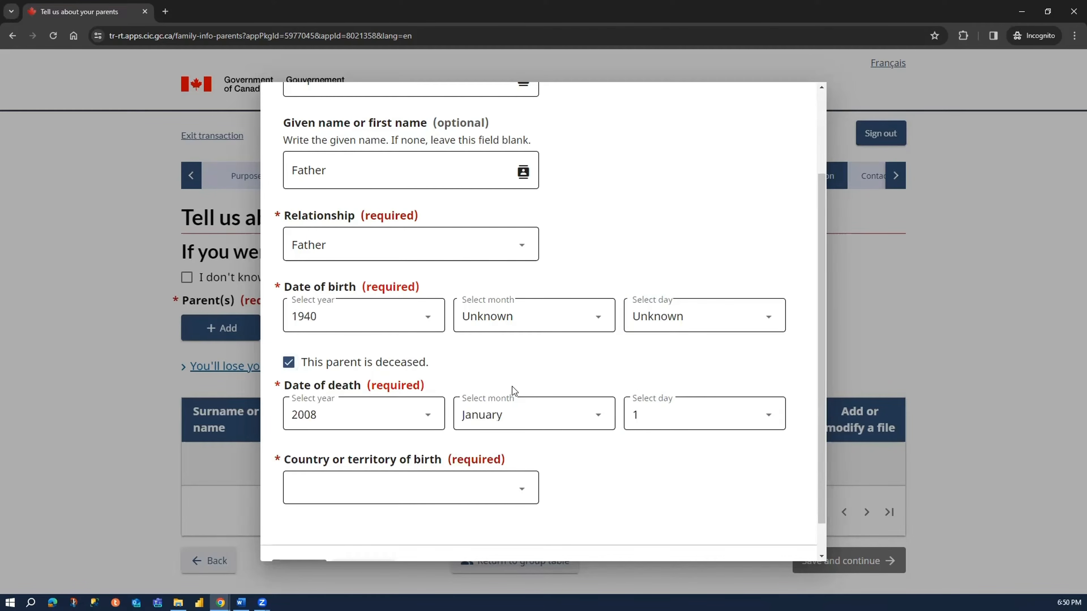
- Set the father's country of birth to India
click(387, 492)
text(india)
key(Return)
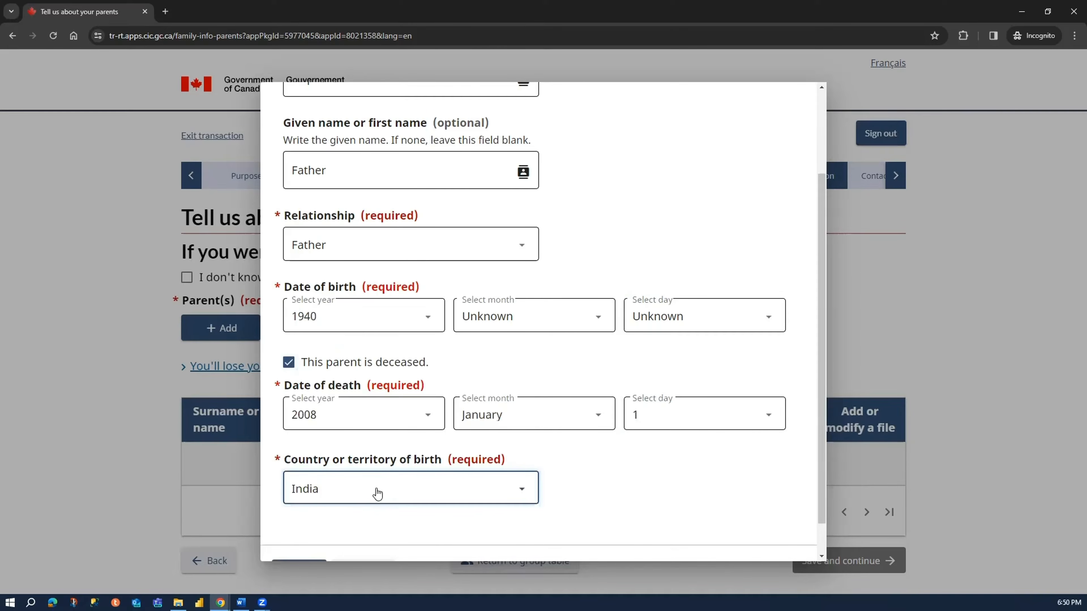
click(627, 489)
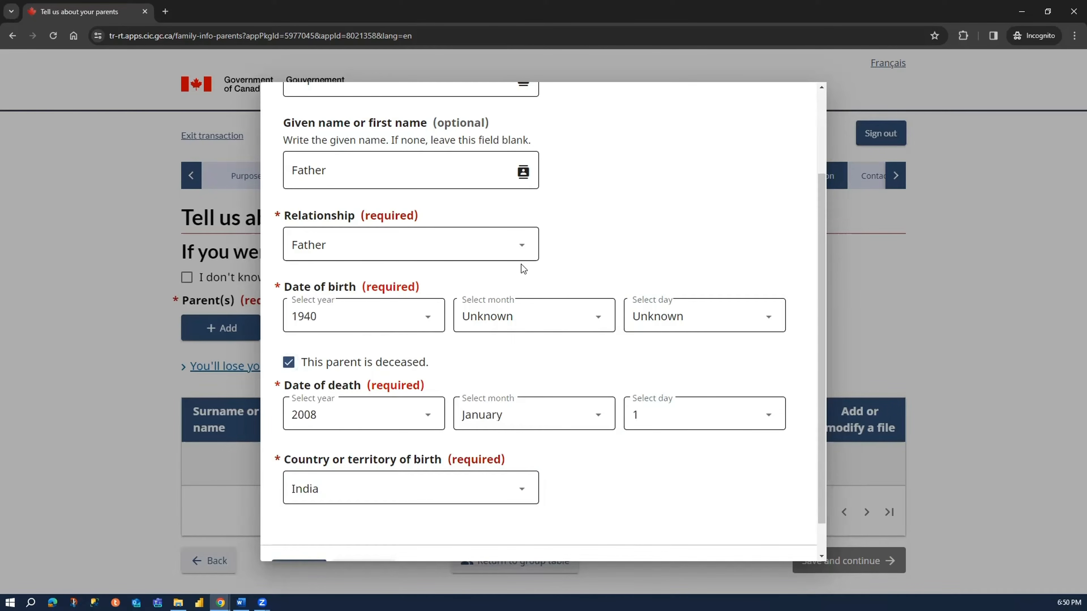
- Review the father's details and save the parent entry
scroll(601, 246, up, 3)
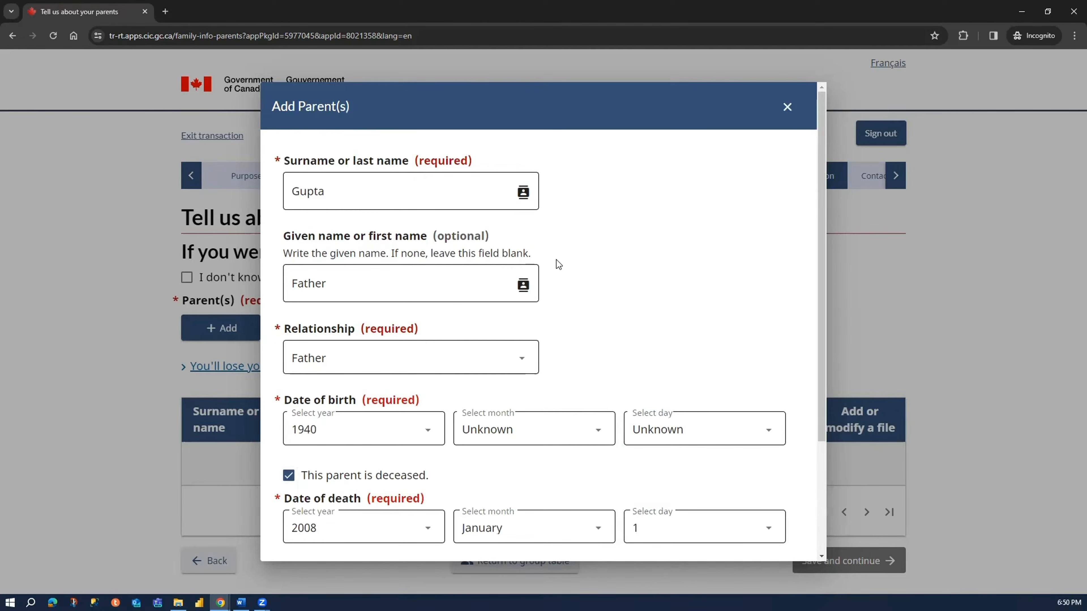
scroll(589, 280, down, 3)
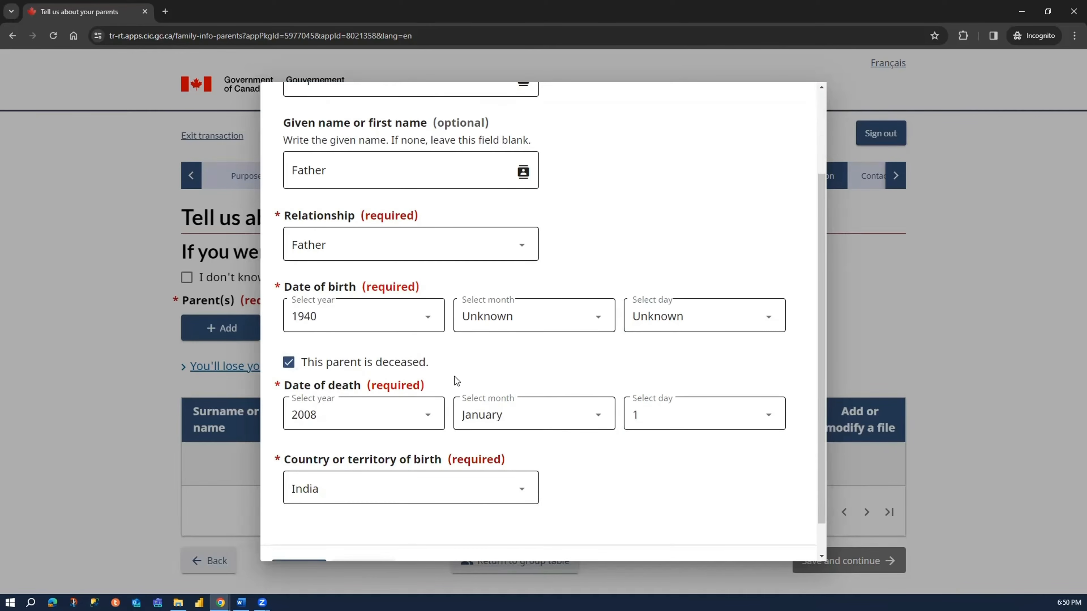
scroll(599, 411, down, 1)
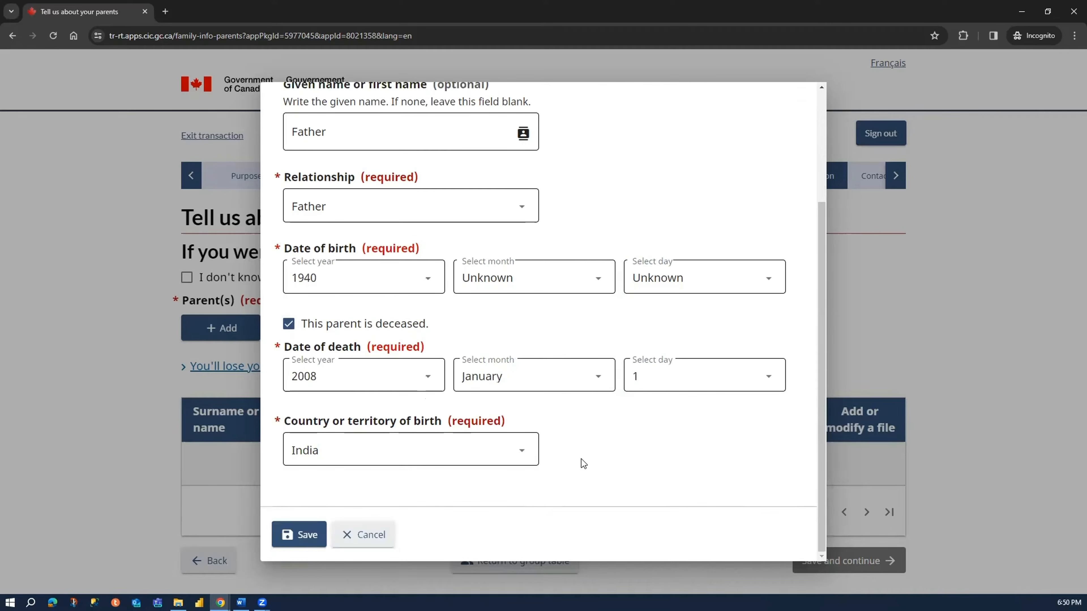
scroll(590, 284, up, 4)
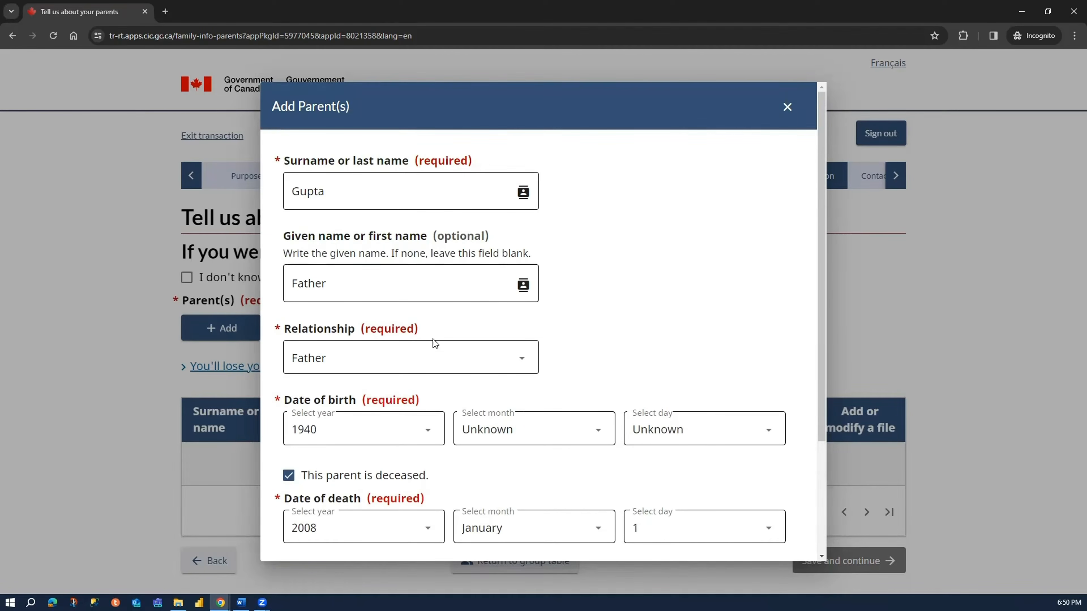
scroll(406, 360, down, 4)
scroll(386, 369, up, 4)
scroll(296, 502, down, 4)
click(289, 543)
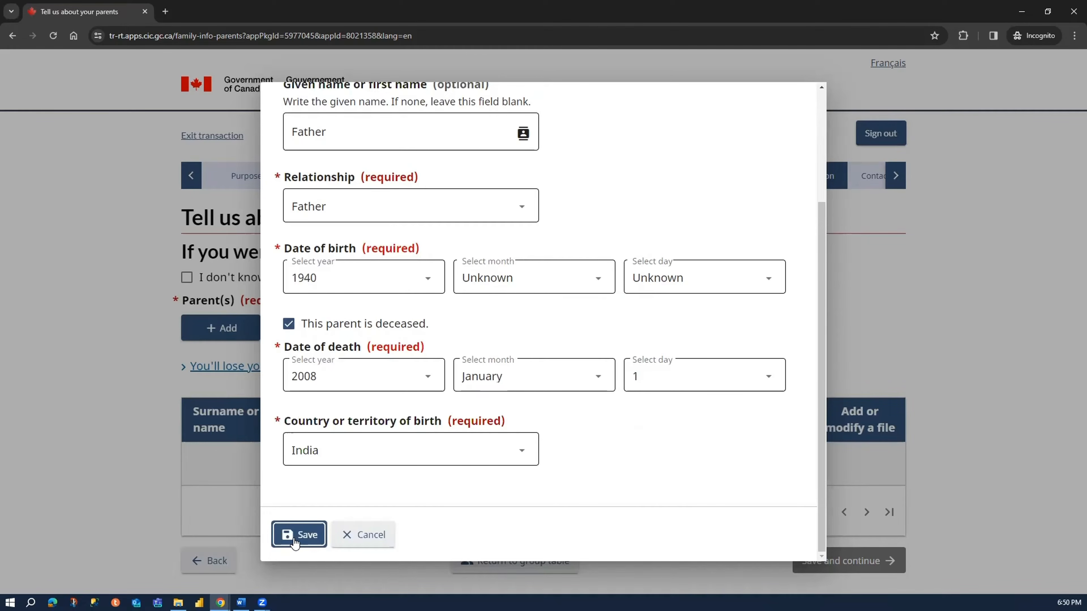
click(296, 541)
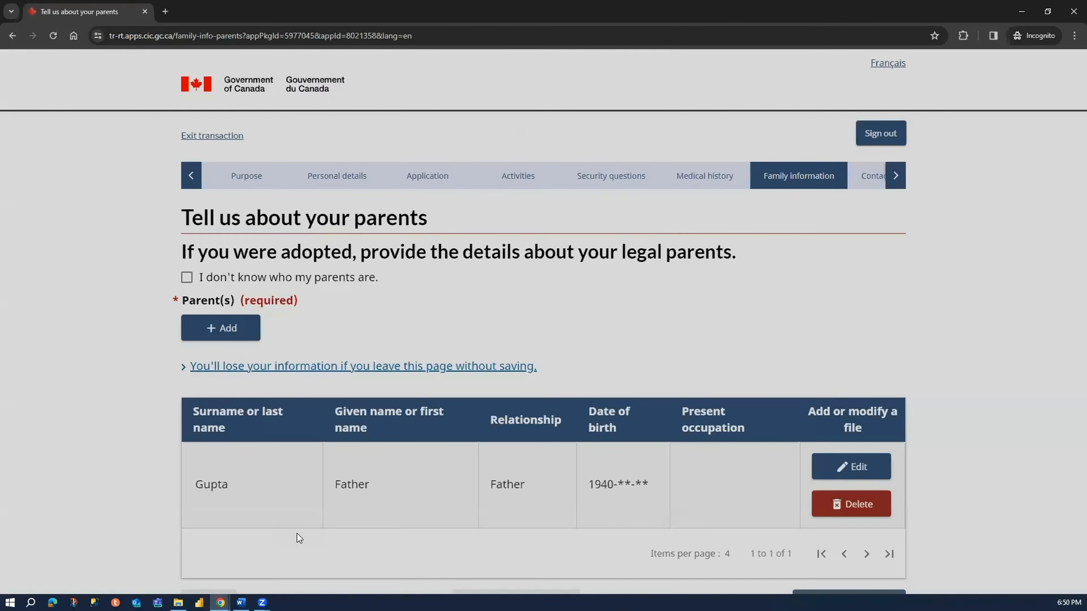
- Add a second parent entry with the family surname, Mother as the given name and Mother as the relationship
scroll(262, 461, down, 3)
click(247, 214)
click(384, 189)
text(Gupta)
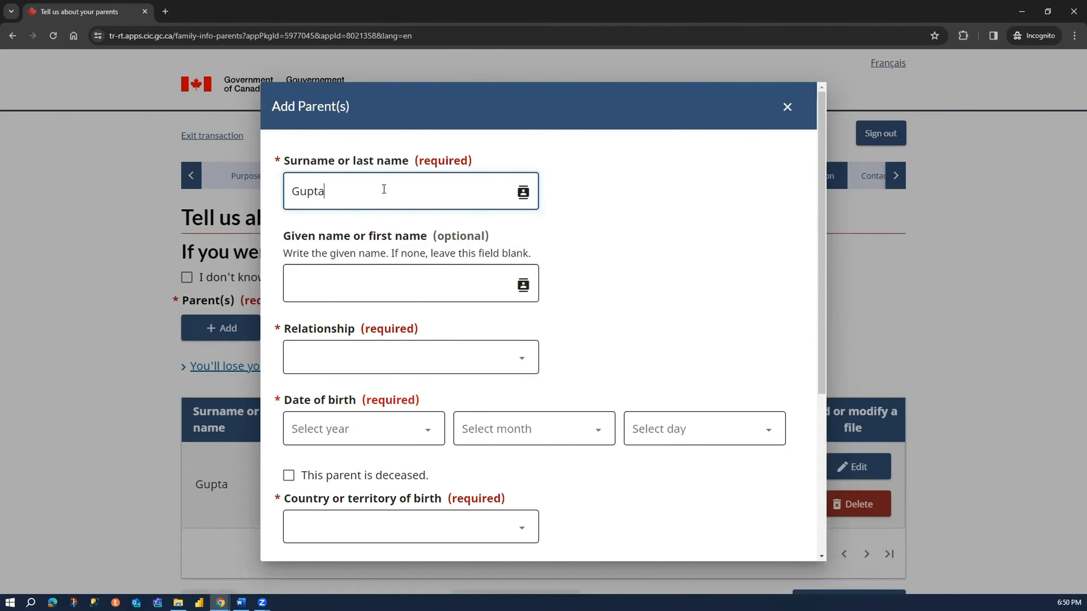
click(352, 281)
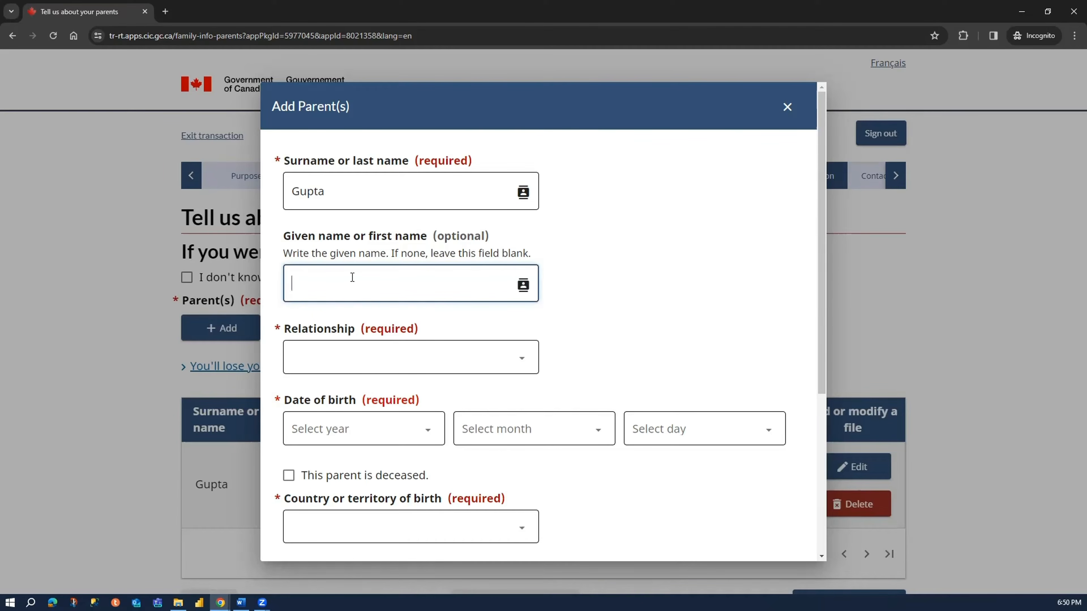
text(Mother)
click(359, 359)
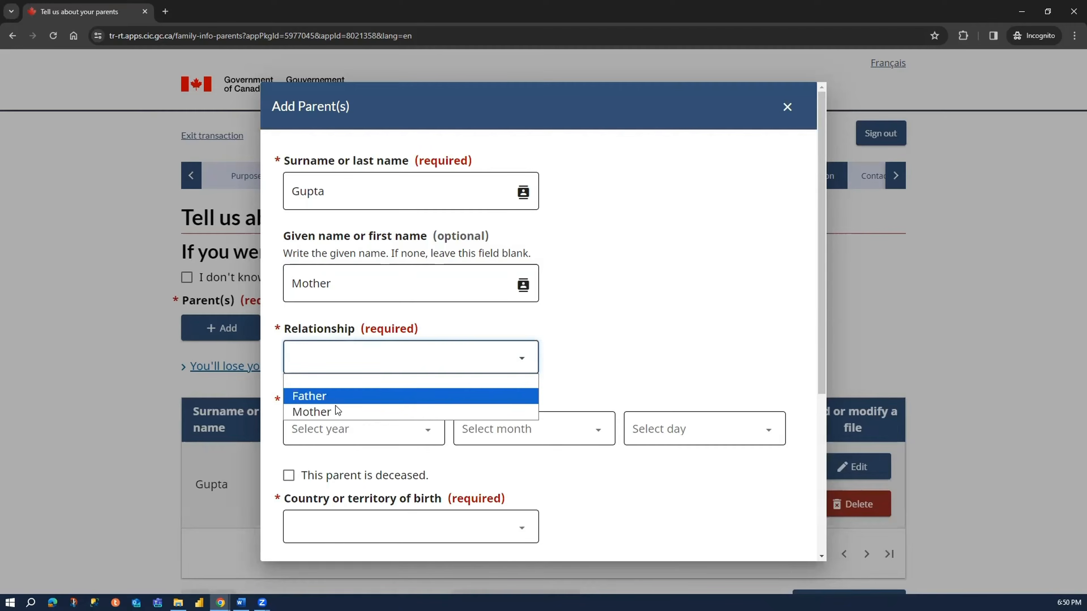
click(336, 411)
- Select the mother's year of birth in the new parent entry
click(344, 429)
scroll(384, 263, down, 1)
scroll(385, 263, down, 20)
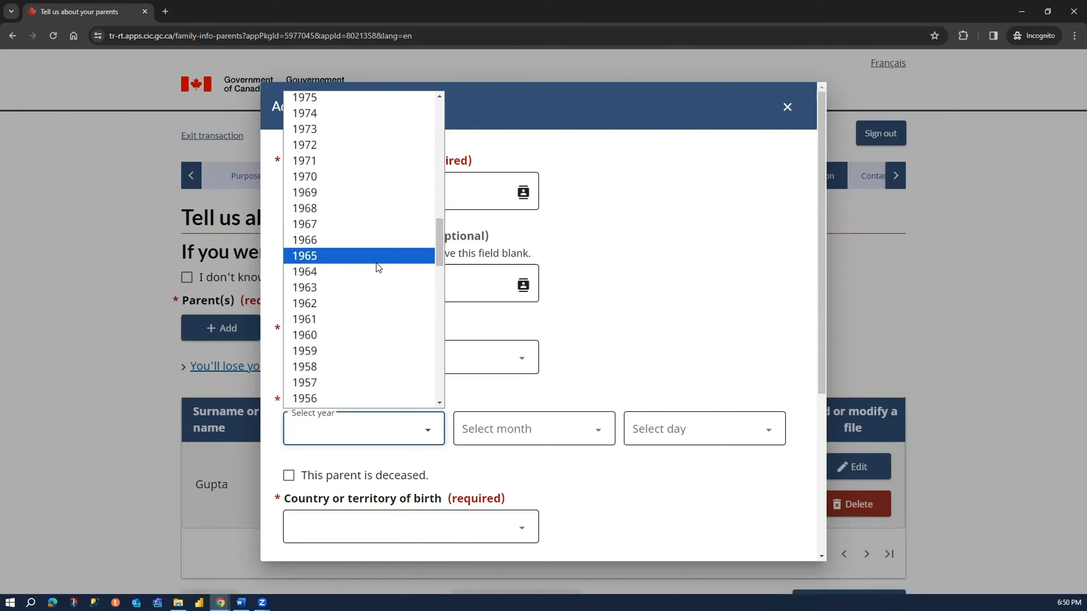
scroll(352, 187, up, 10)
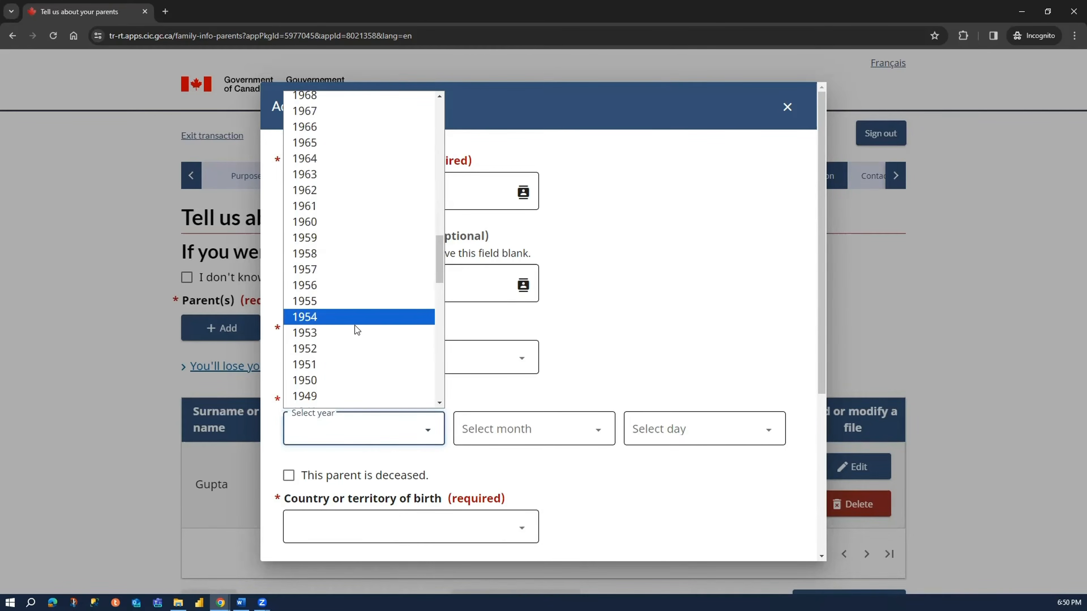
scroll(349, 269, down, 4)
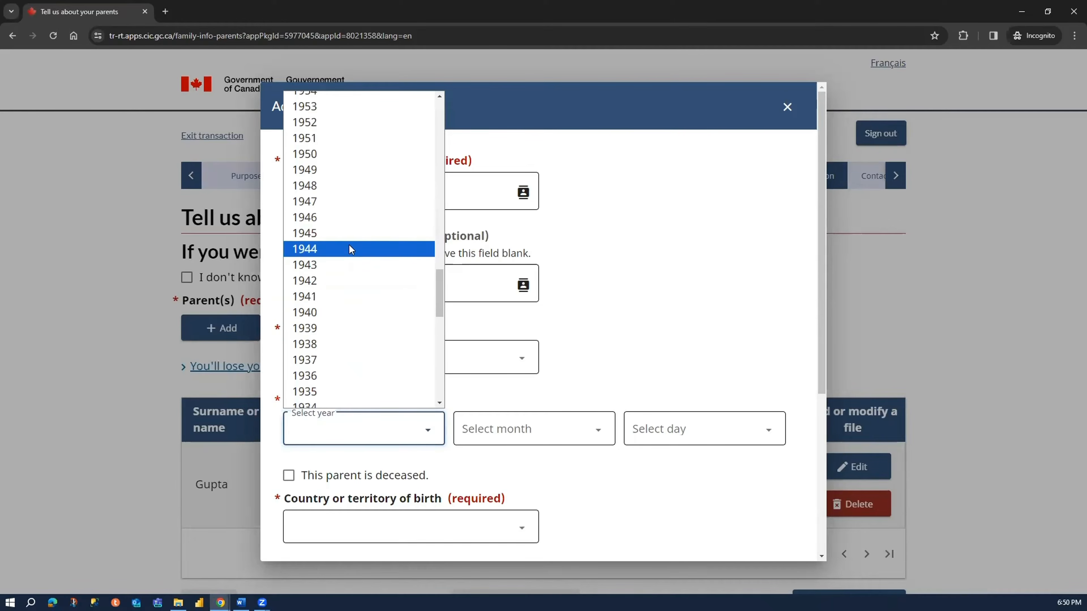
click(357, 233)
- Set both the month and the day of the mother's date of birth to Unknown
click(513, 428)
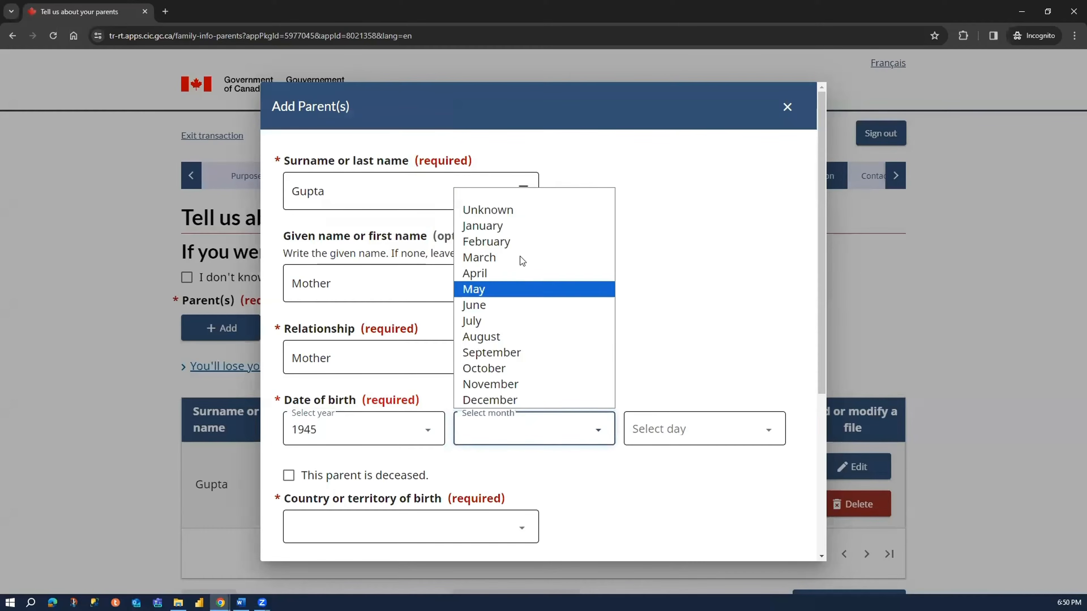
click(522, 227)
click(660, 432)
click(583, 432)
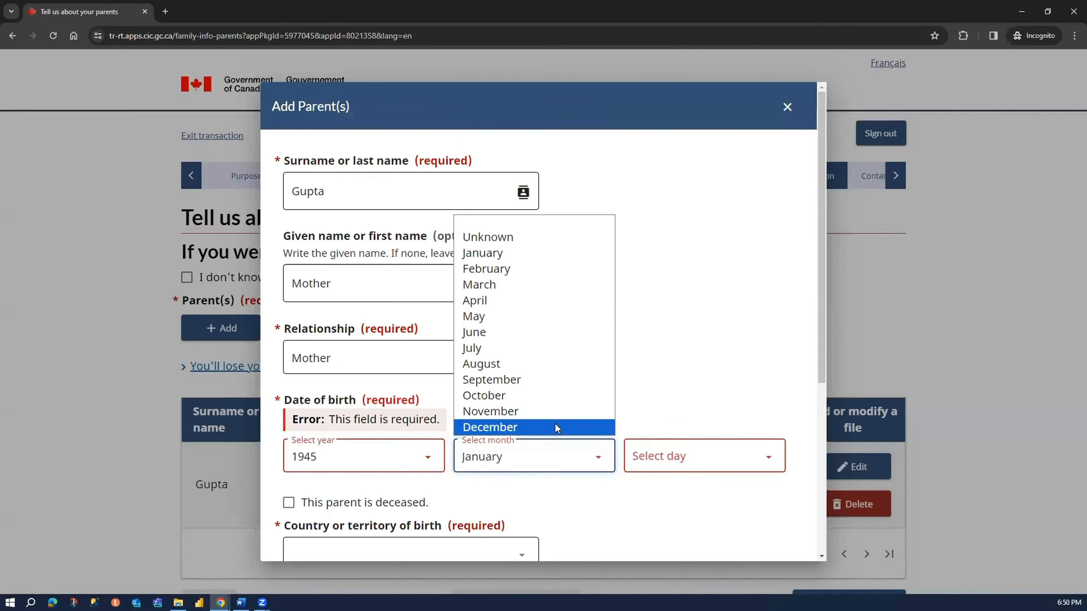
click(545, 247)
click(538, 447)
click(531, 238)
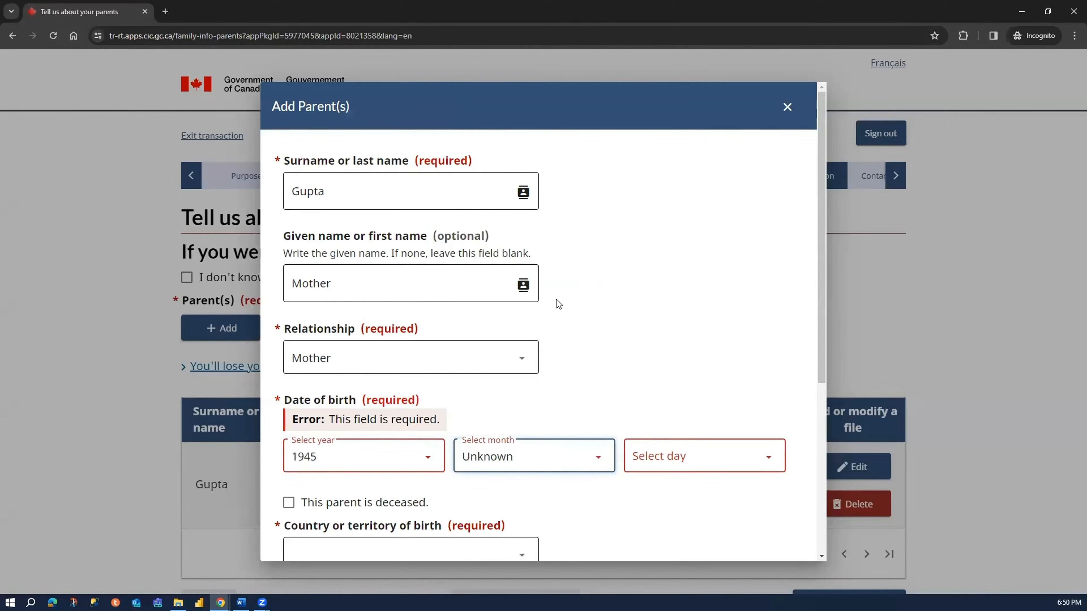
click(668, 460)
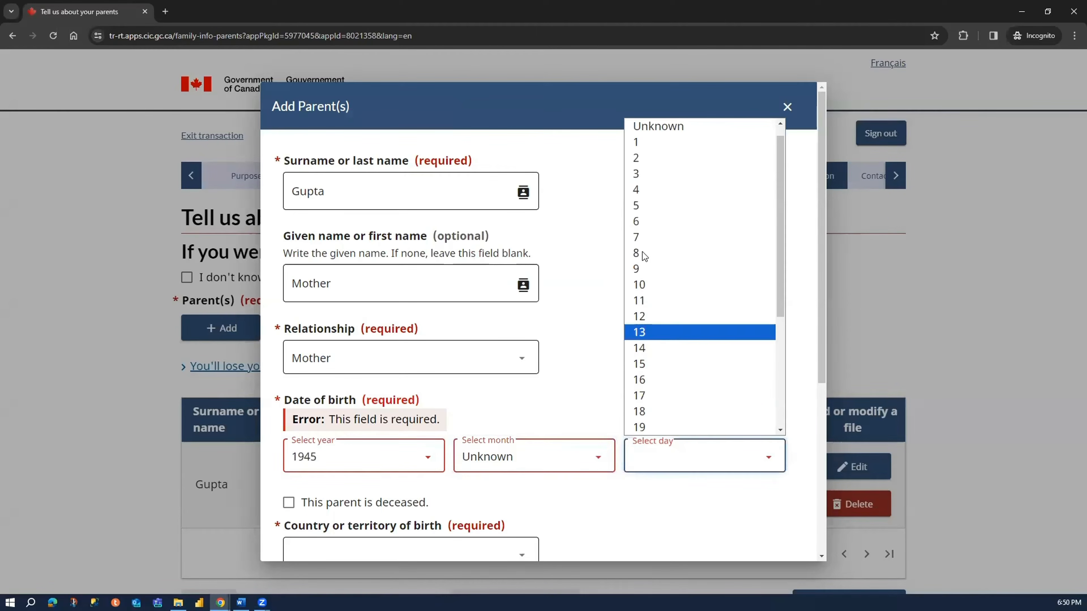
click(675, 127)
- Set the mother's country of birth to India and enter Homemaker as her present occupation
scroll(682, 302, down, 5)
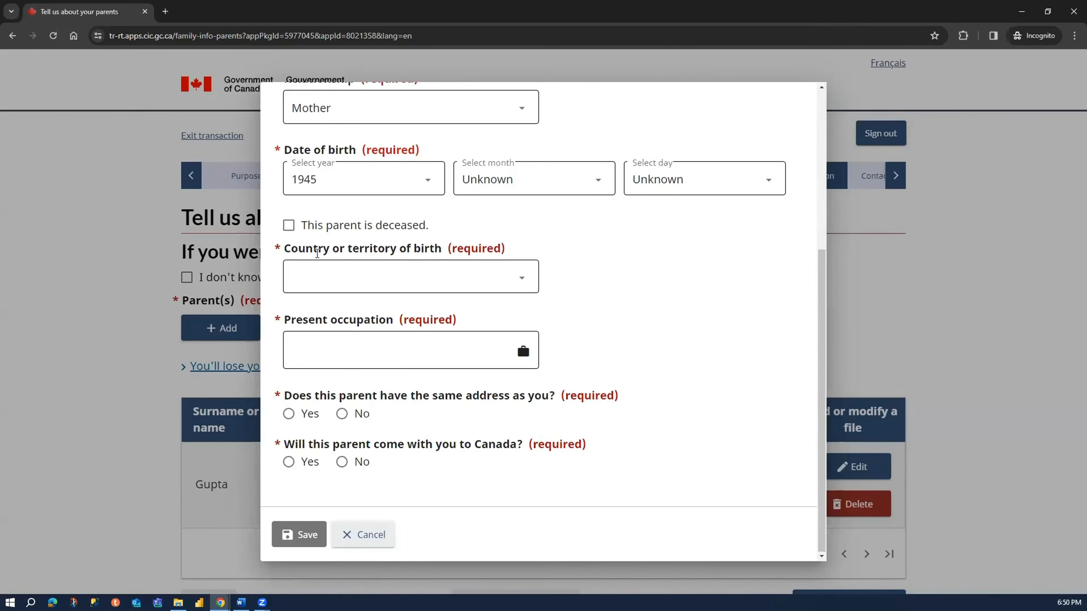
click(358, 285)
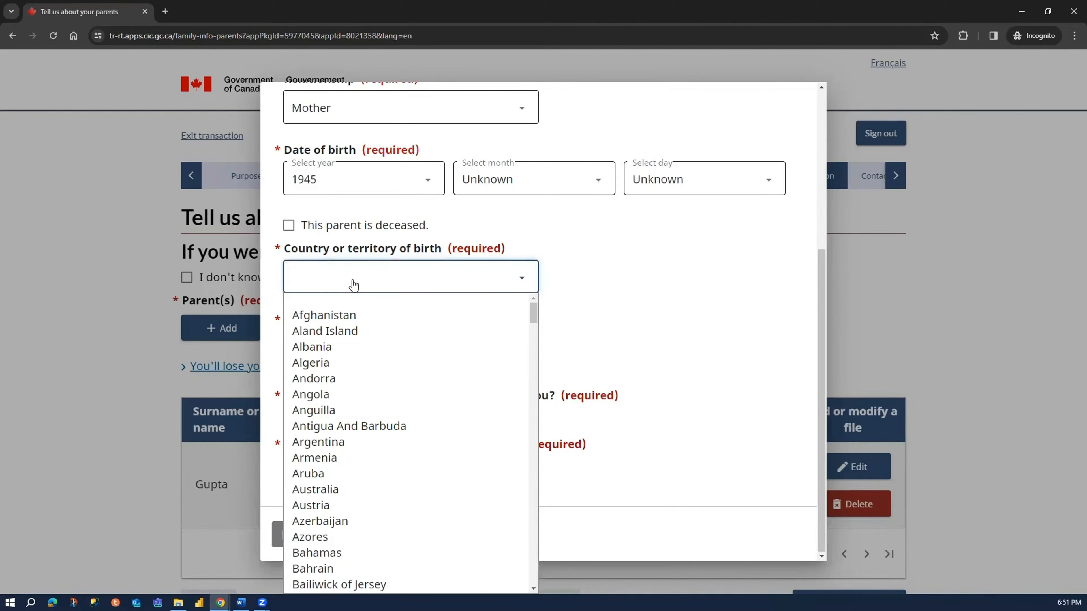
text(india)
key(Return)
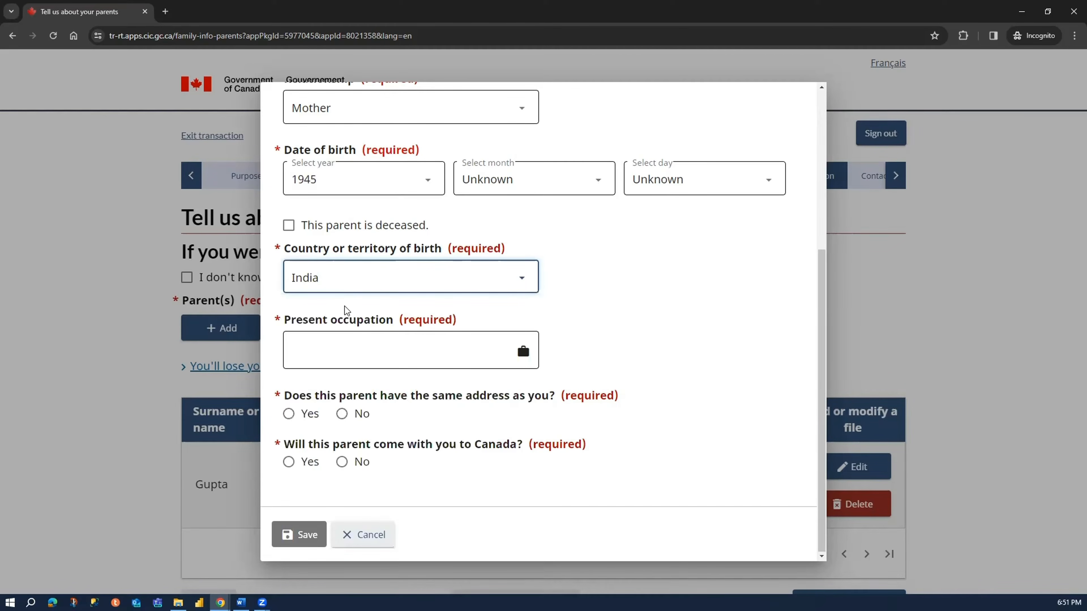
click(363, 350)
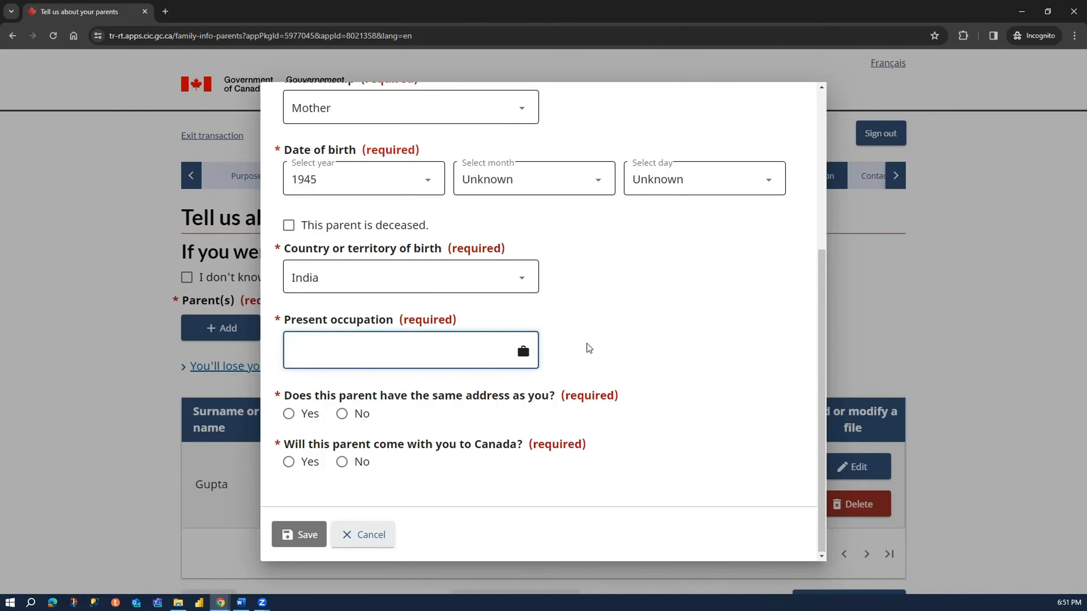
text(Homemaker)
- Answer Yes to the mother sharing the applicant's address and No to her coming to Canada, and save the parent entry
click(302, 417)
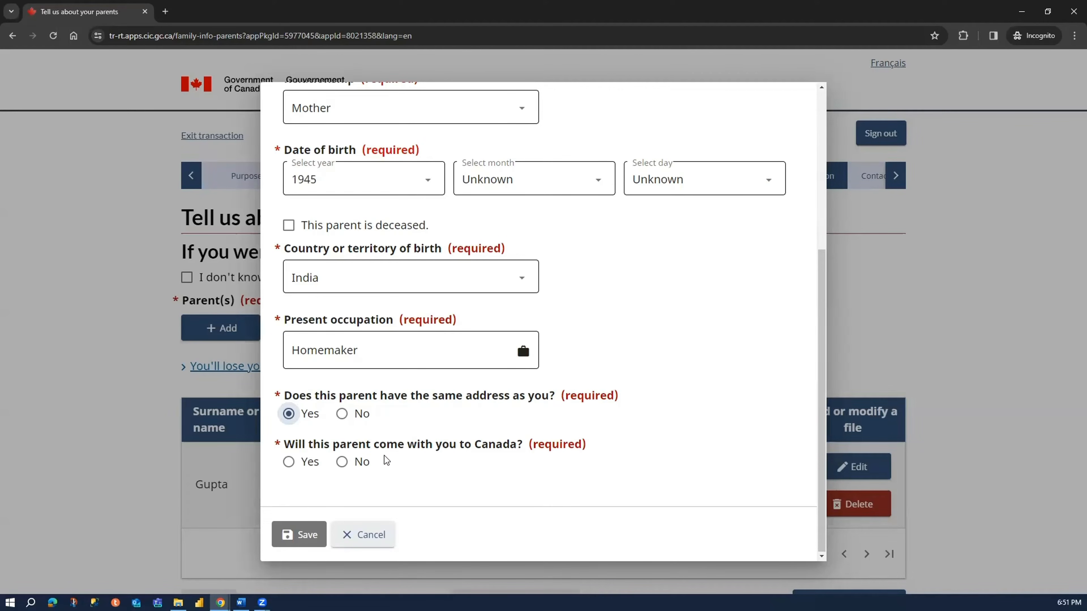
click(359, 464)
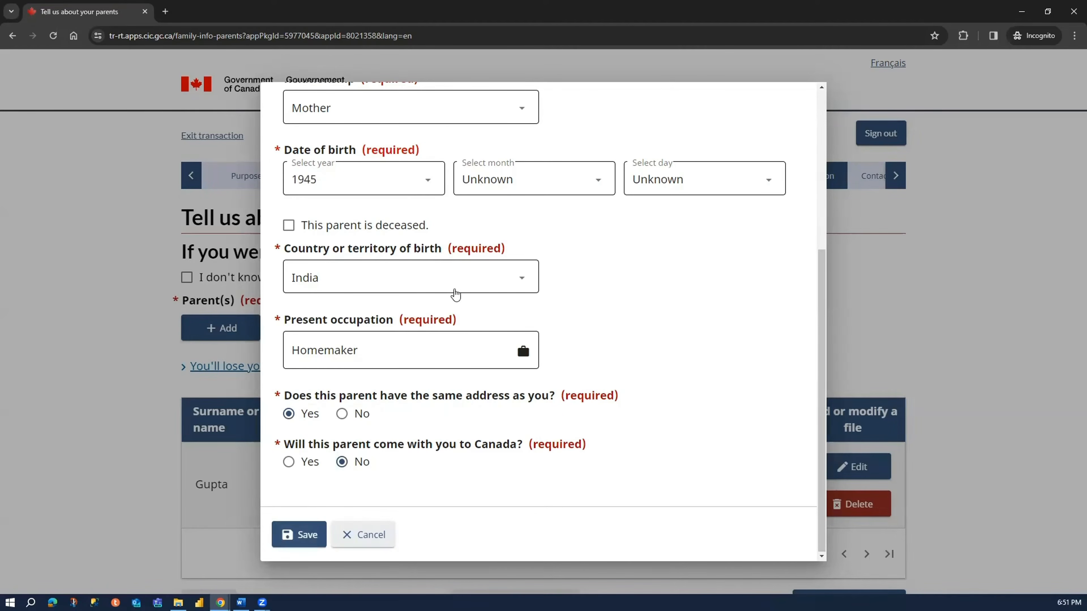
scroll(447, 292, up, 5)
scroll(441, 278, down, 5)
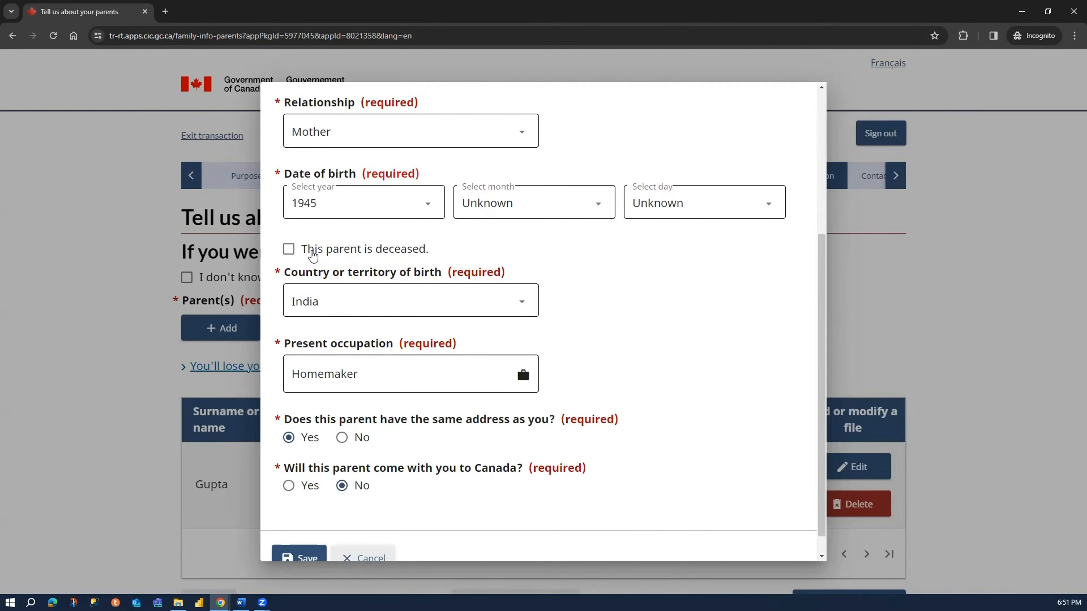
scroll(334, 399, down, 1)
click(295, 535)
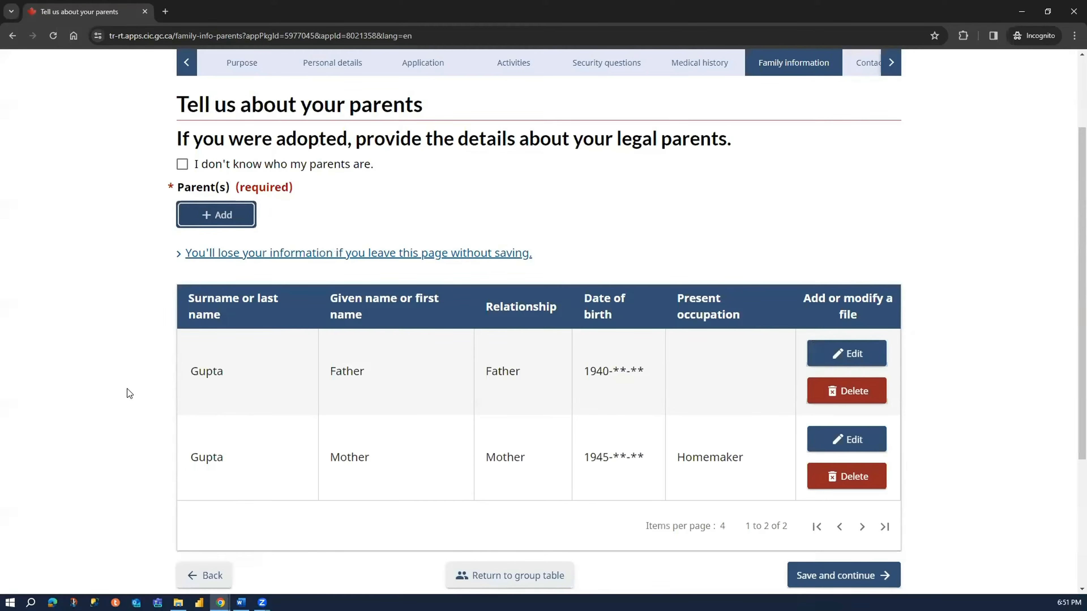
- Review the parents table and save the page to continue to the applicant's language questions
scroll(119, 388, down, 3)
scroll(1019, 465, up, 2)
click(858, 550)
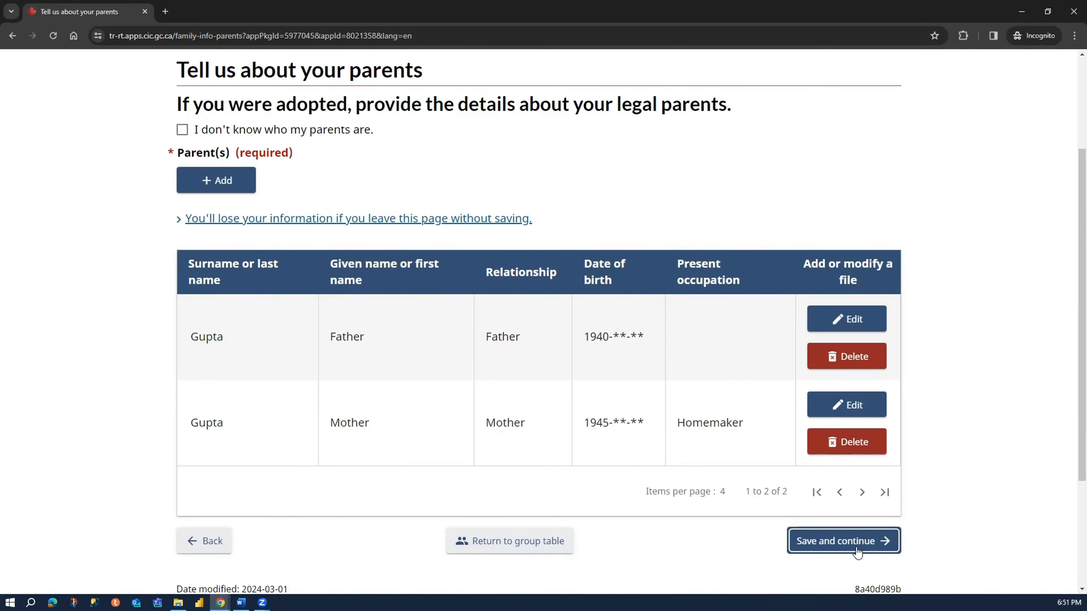
click(831, 534)
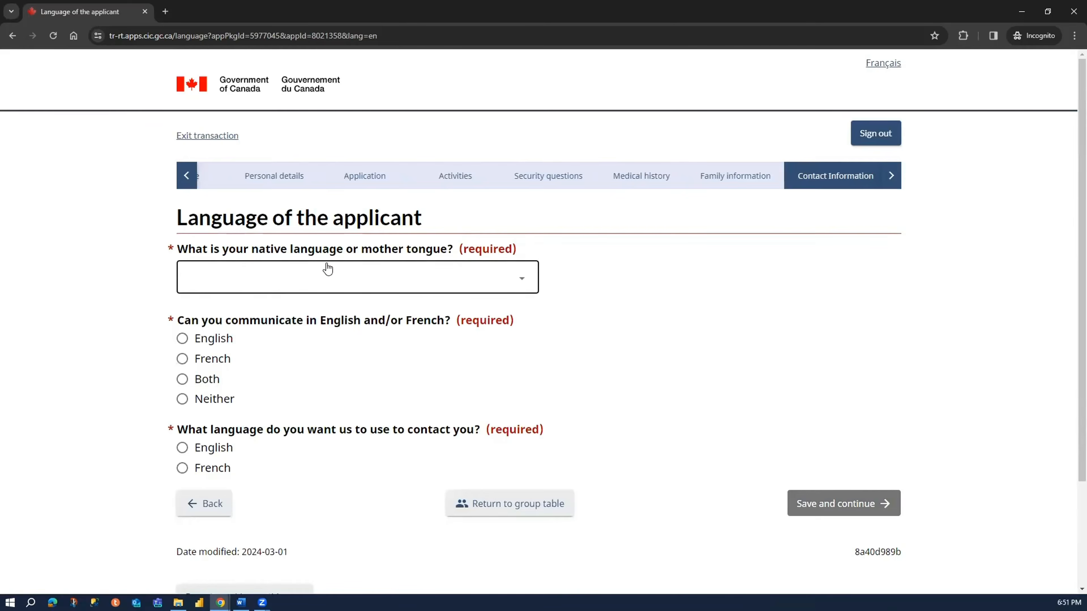
- Set the native language to Hindi, choose English for both communication and contact, and save the language page
click(260, 280)
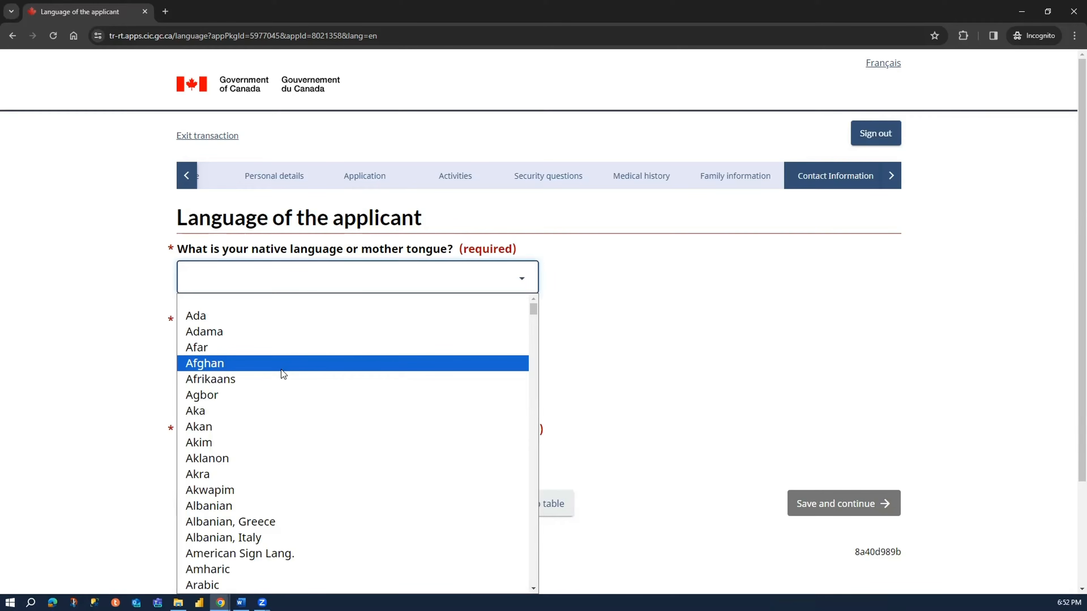
text(hindi)
key(Return)
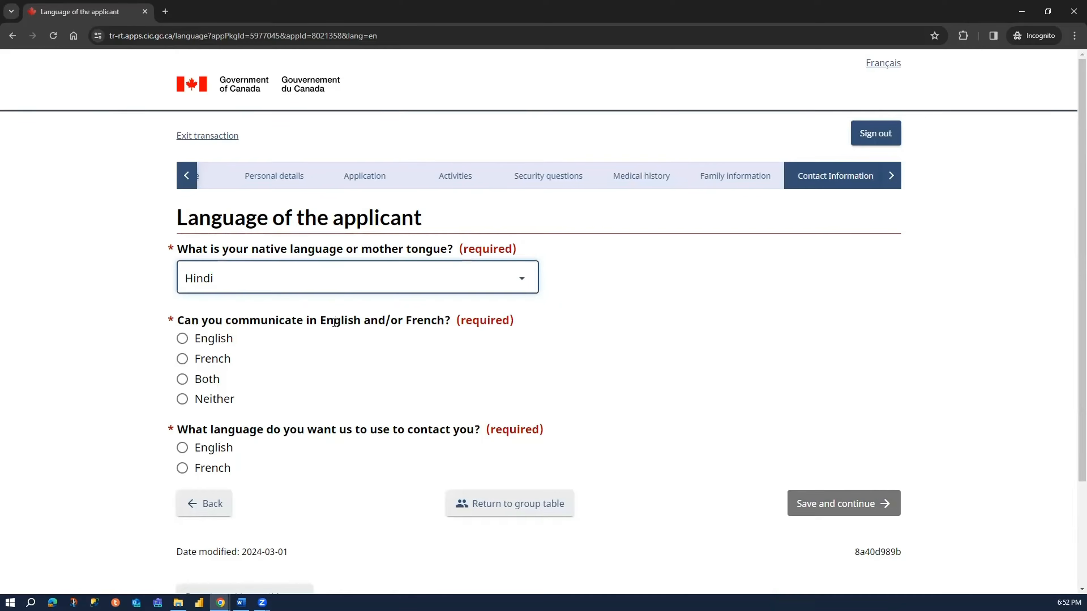
click(219, 339)
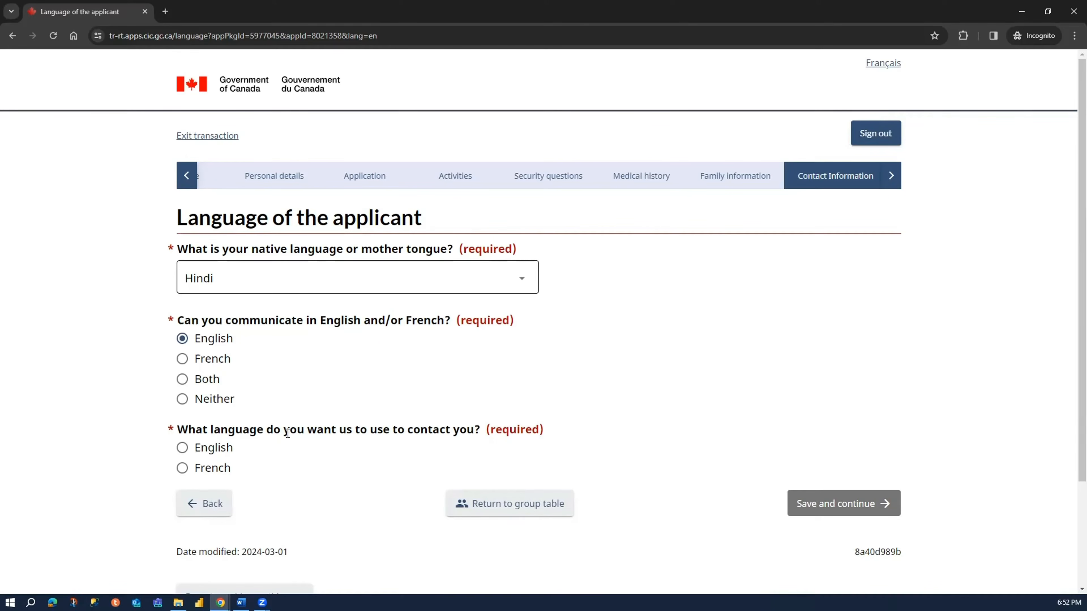
click(214, 448)
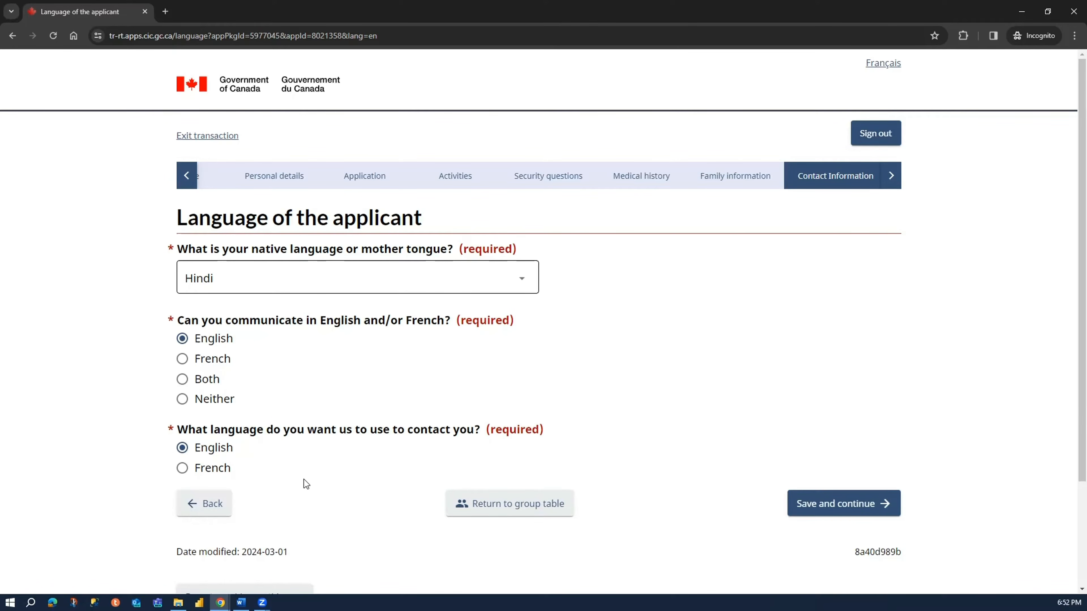
click(803, 505)
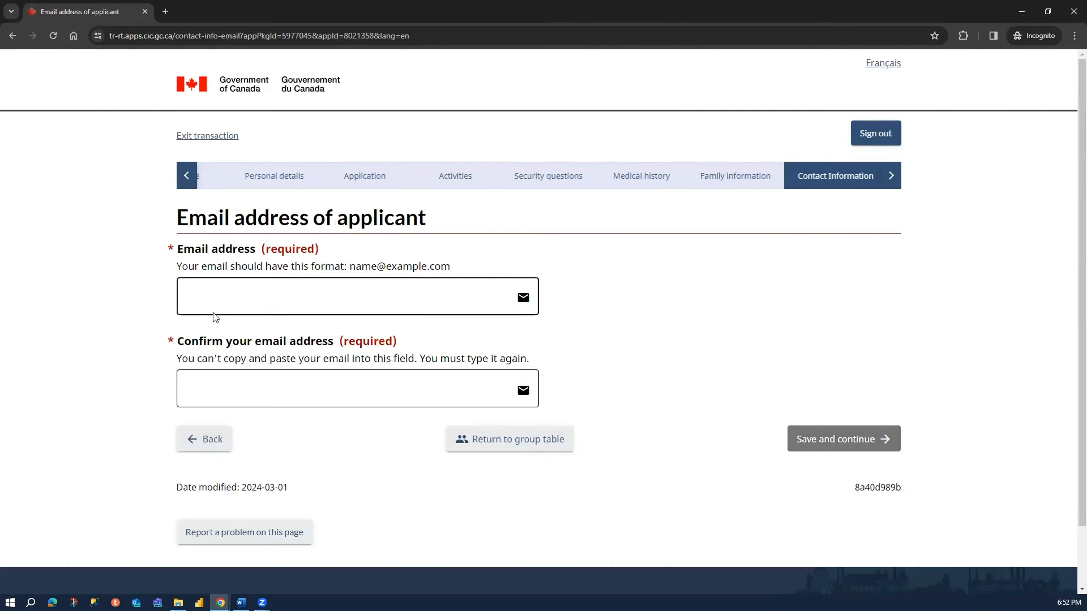
- Enter the applicant's e-mail address in the first address field, leaving the confirmation field empty
click(242, 300)
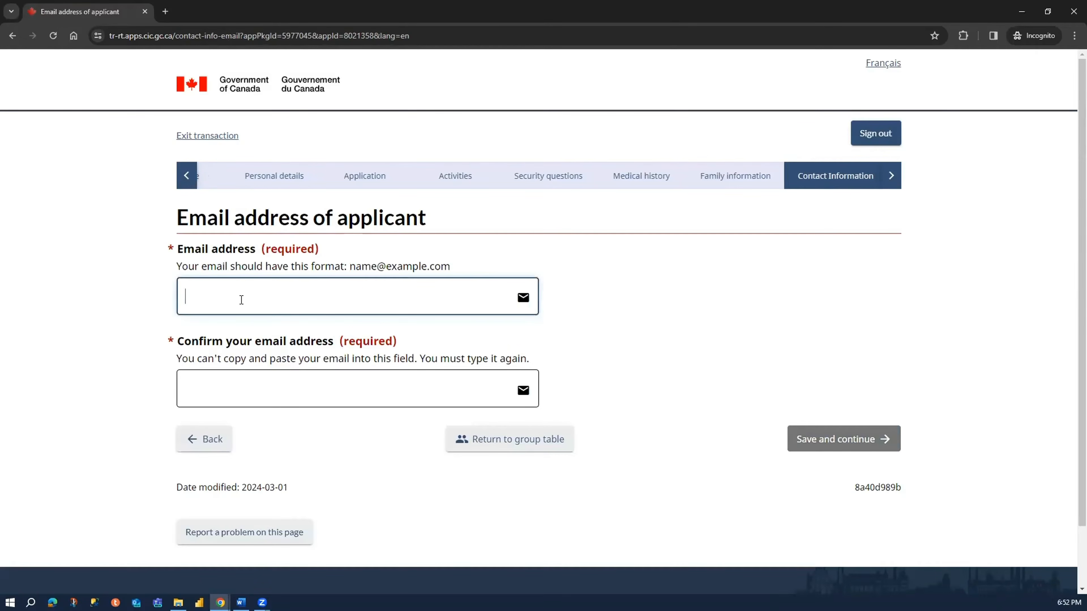
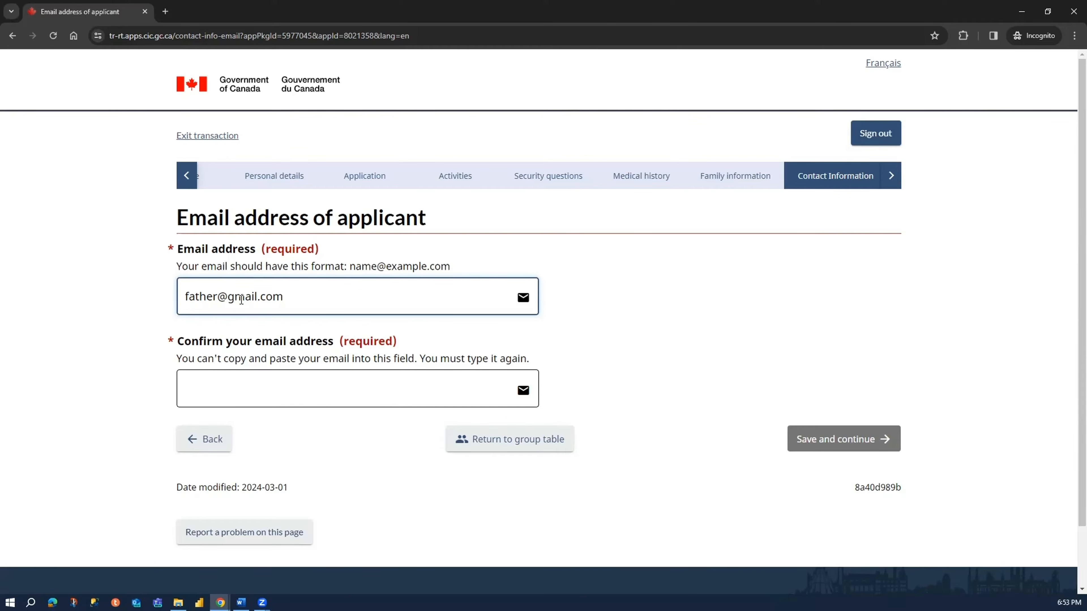
- Re-enter the applicant's e-mail address in the confirmation field, then save the e-mail page and continue to the telephone page
click(257, 395)
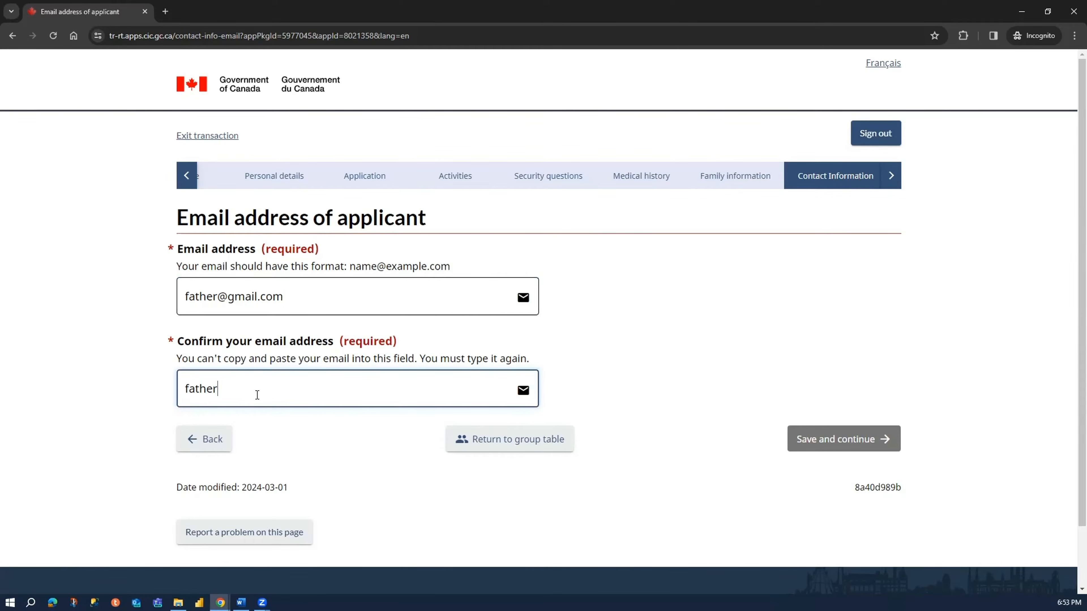
click(143, 410)
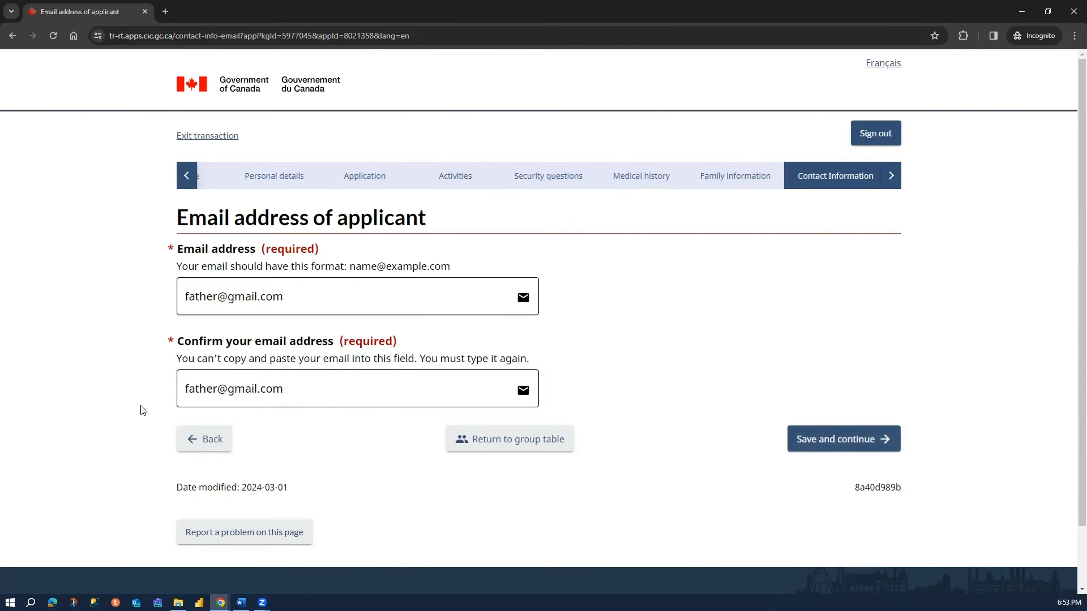
click(821, 448)
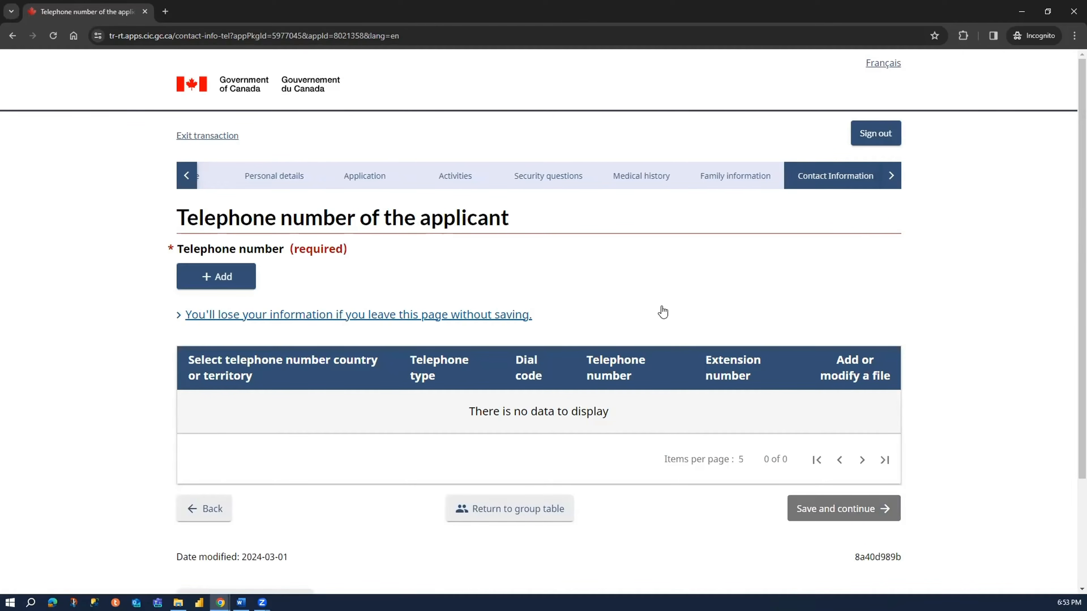
- Add a telephone entry of type Cellular with Other as the country or territory and 91 as the dial code
click(206, 284)
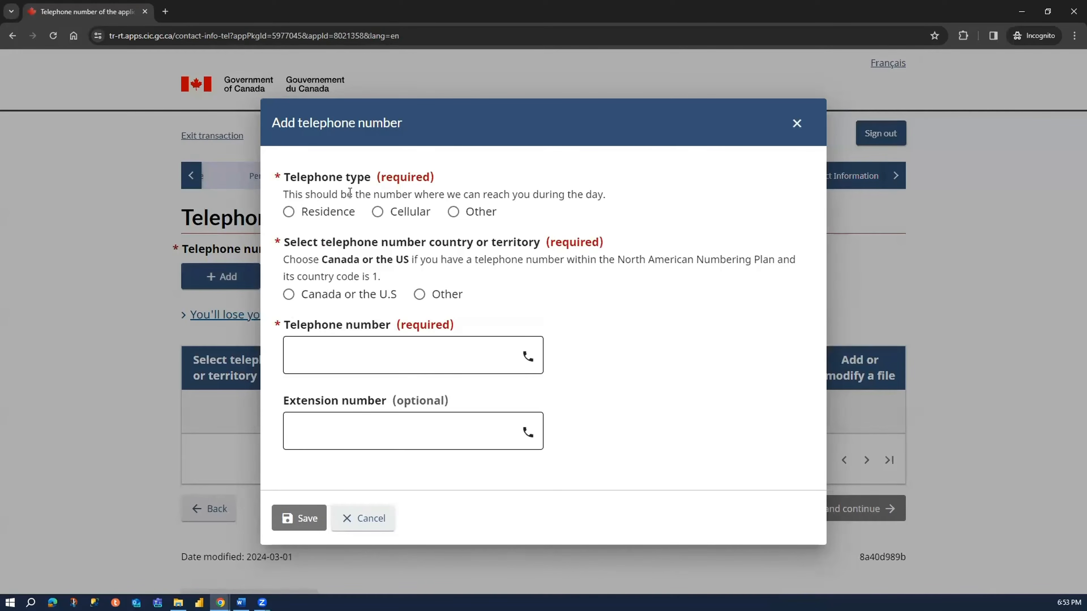
click(404, 213)
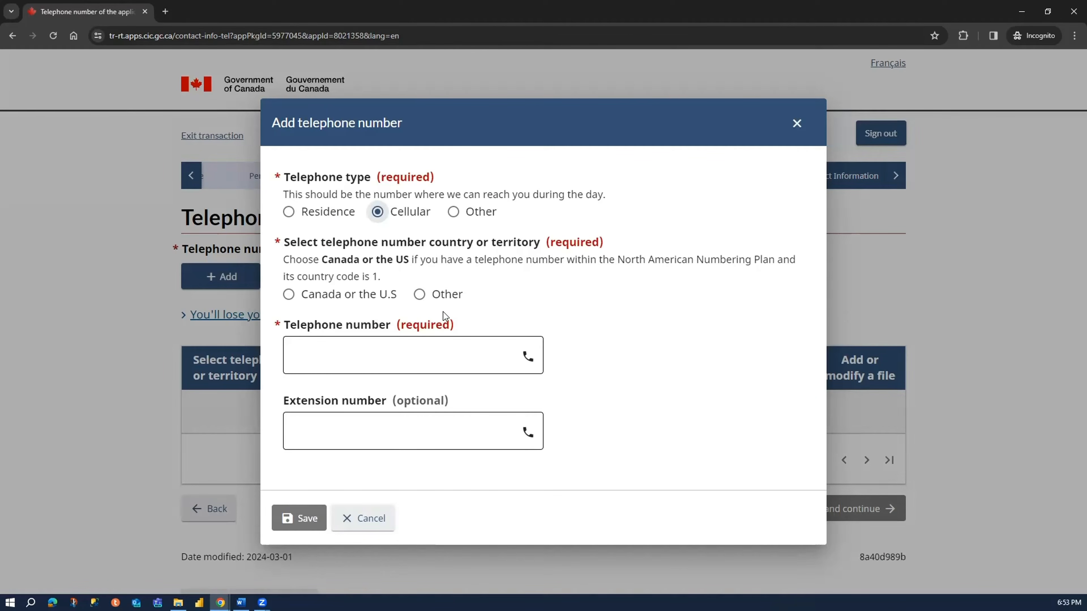
click(446, 295)
click(362, 341)
text(91)
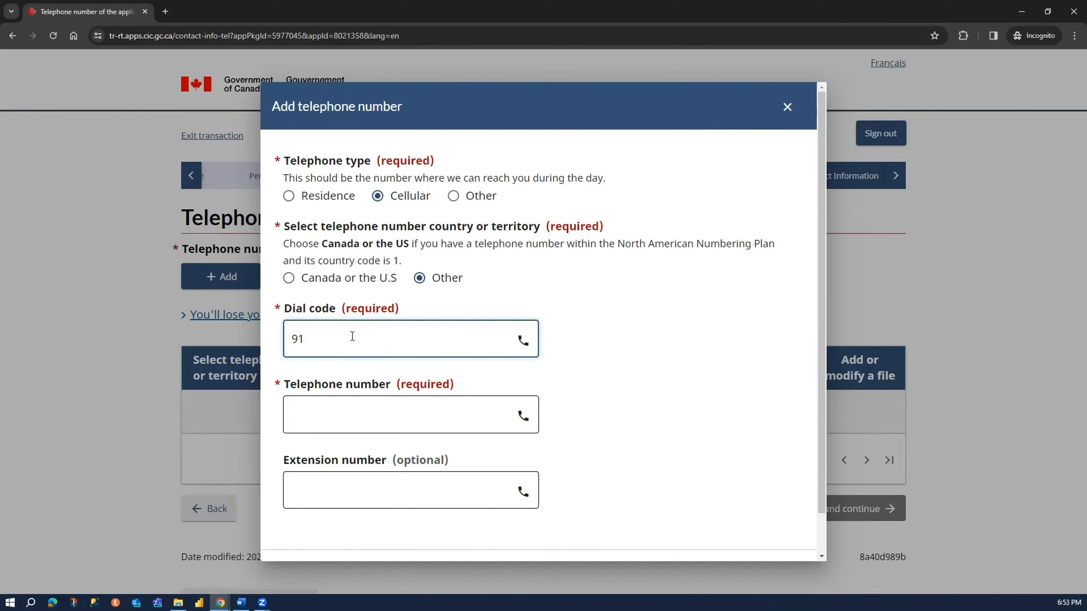
- Enter the applicant's telephone number, save the entry, and continue to the summary of the application
click(331, 415)
text(9)
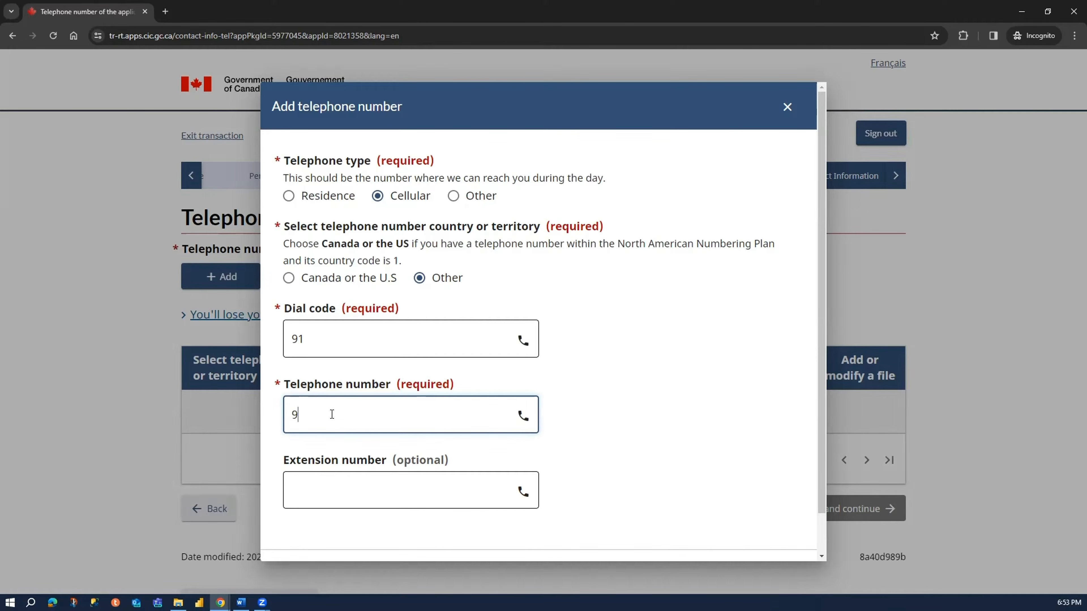
text(999999999)
scroll(316, 471, down, 1)
click(299, 534)
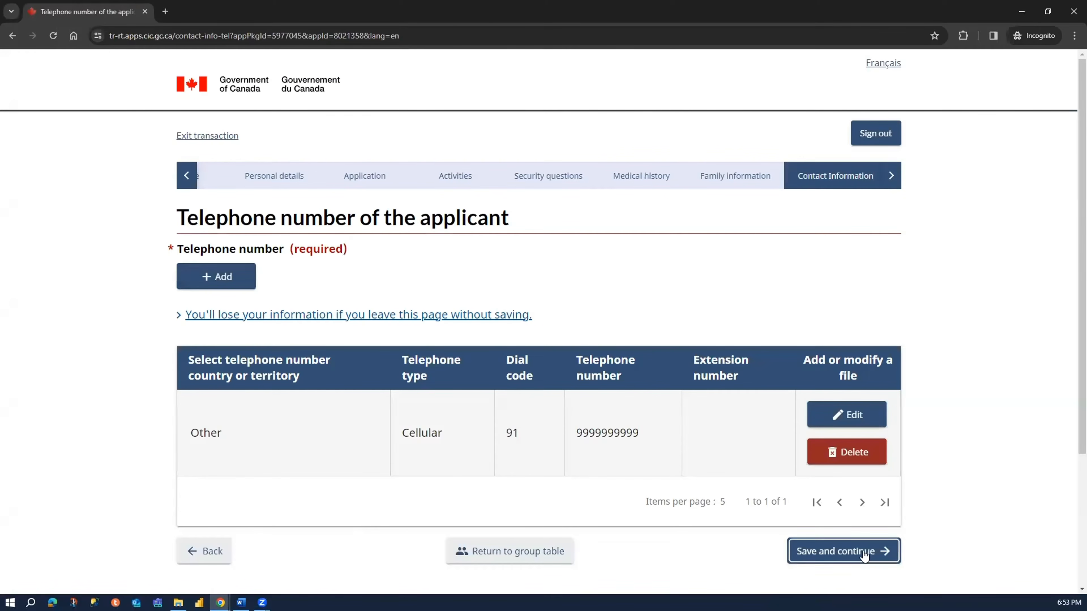
click(869, 557)
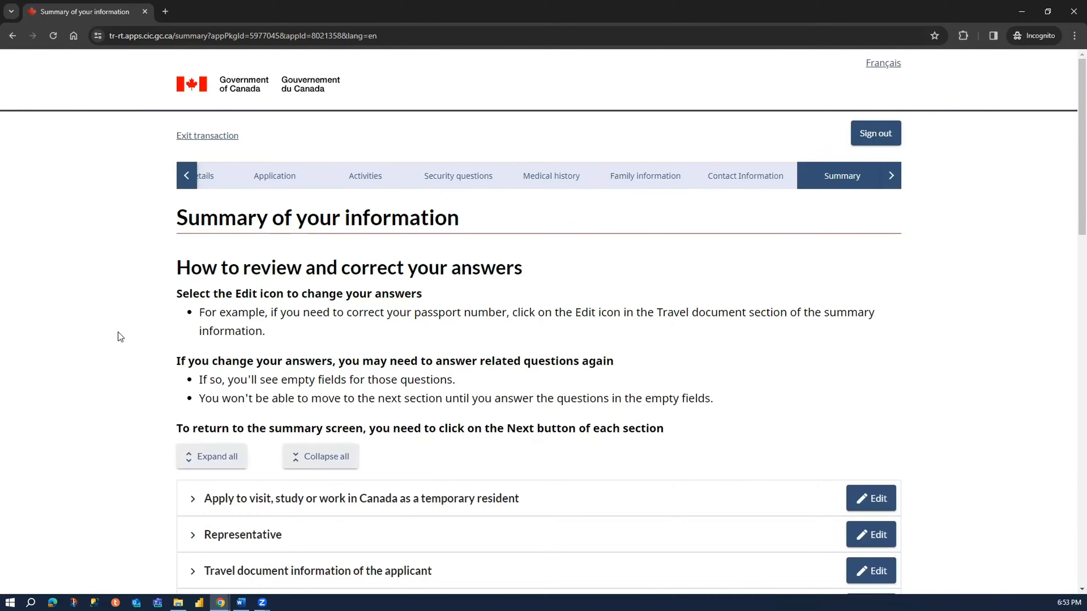
- Open the summary's section on applying as a temporary resident and review the visit reason, trip description and travel dates
scroll(121, 337, down, 3)
scroll(122, 328, down, 5)
scroll(128, 316, up, 5)
click(201, 274)
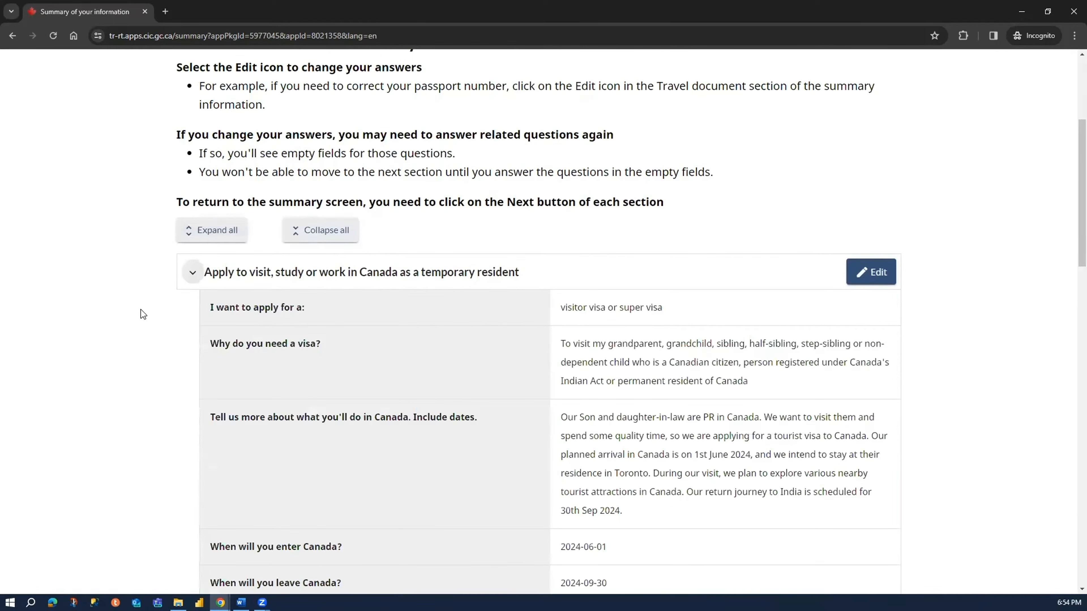
scroll(139, 317, down, 3)
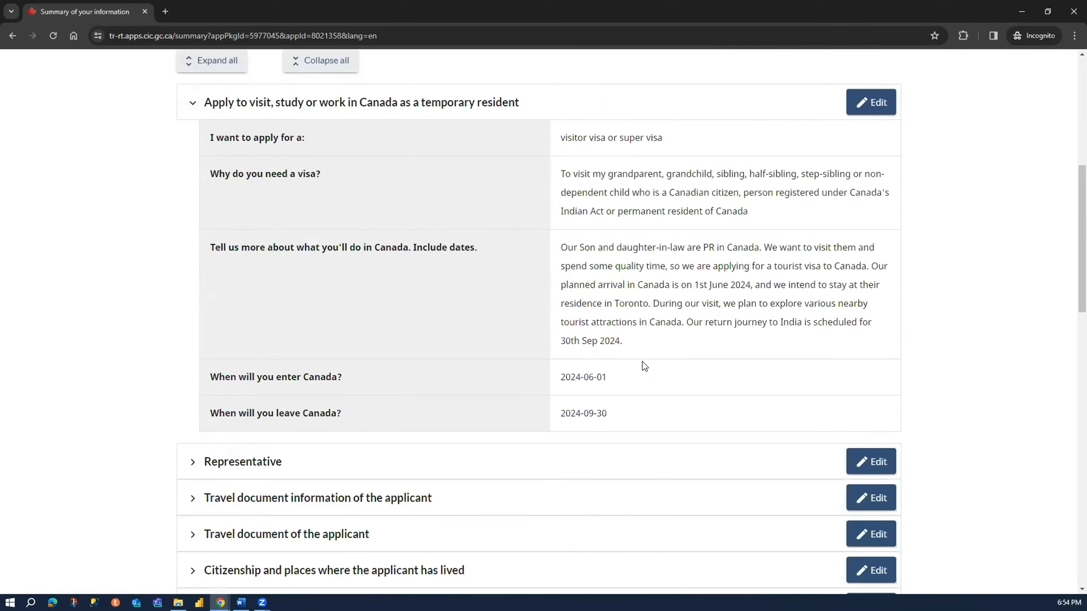
drag(564, 179, 749, 211)
drag(643, 347, 547, 253)
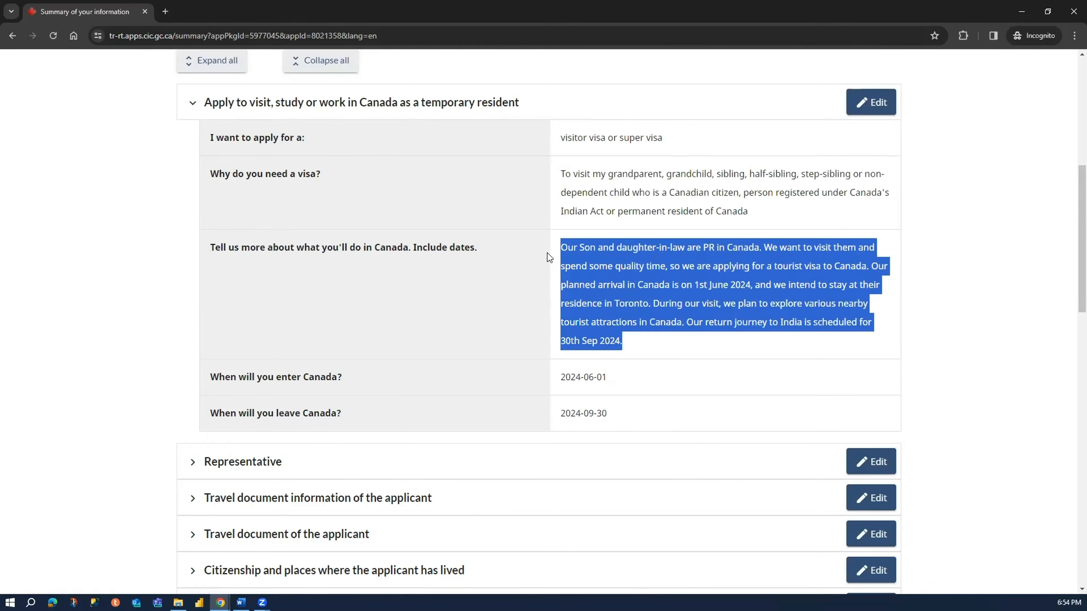
click(650, 308)
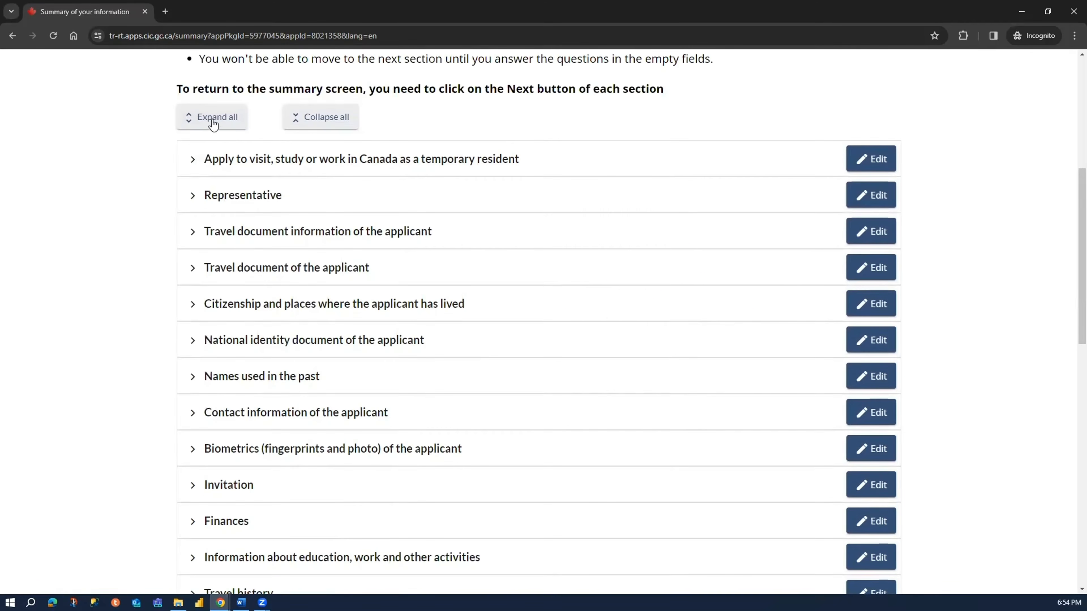
- Expand all sections of the summary and review every answer through to the applicant's telephone number
click(219, 120)
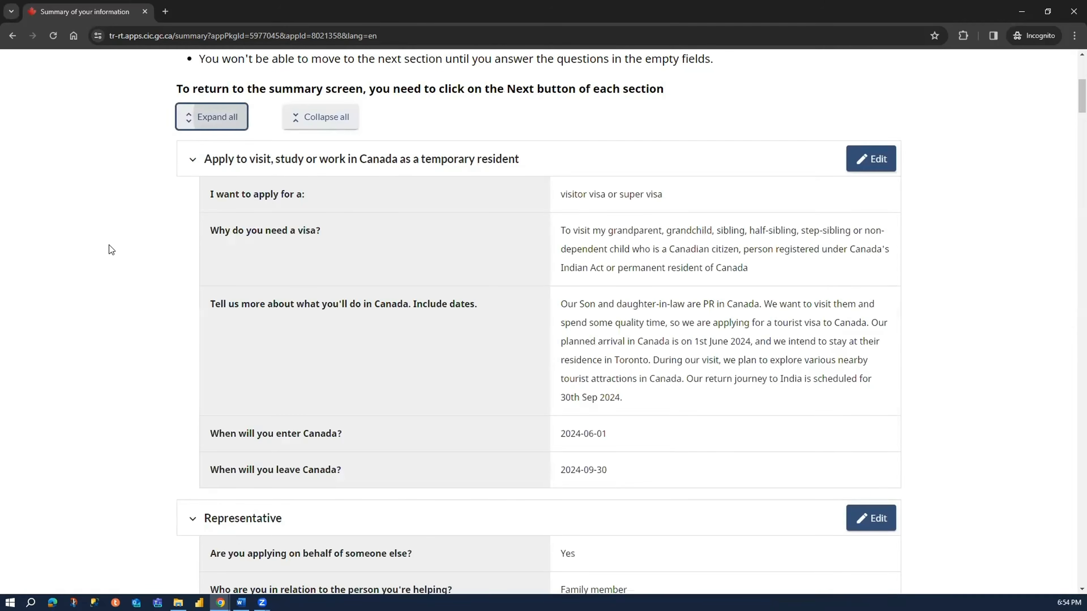
scroll(108, 248, down, 6)
scroll(110, 255, down, 12)
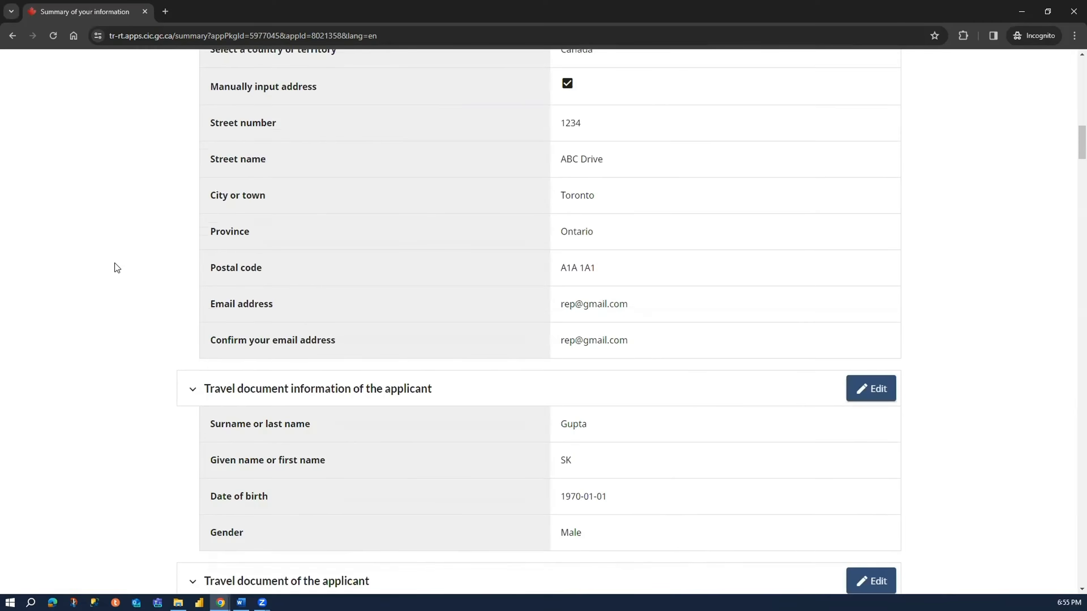
scroll(115, 263, down, 20)
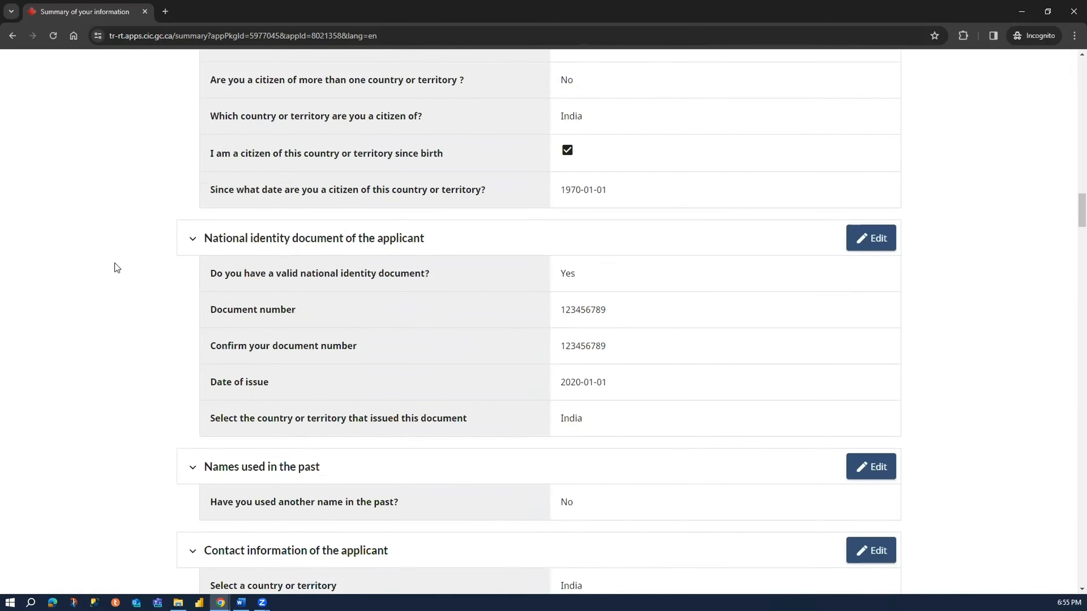
scroll(115, 263, down, 20)
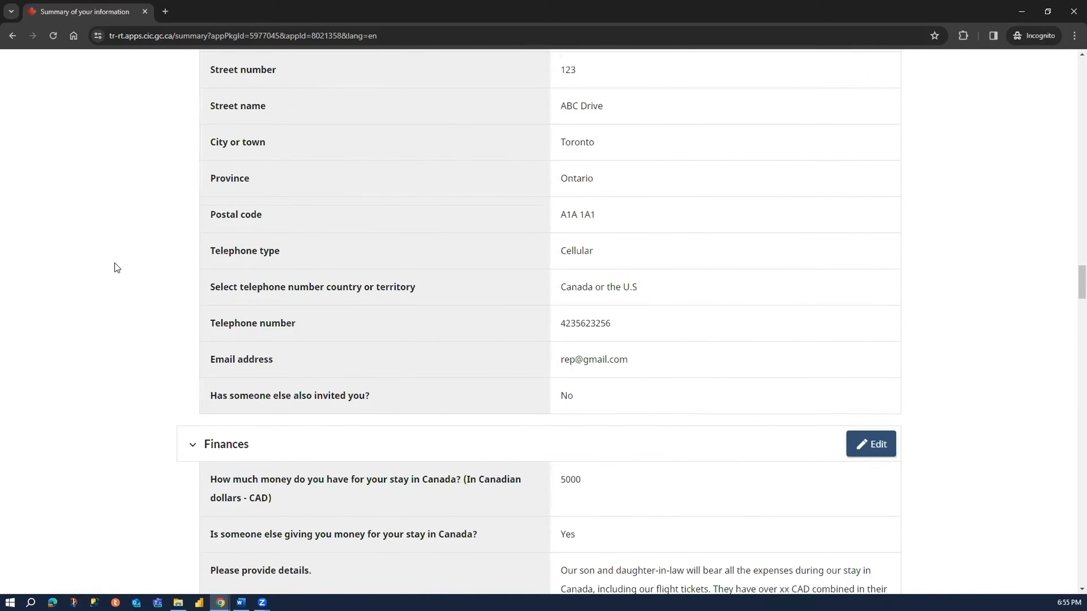
scroll(119, 279, down, 20)
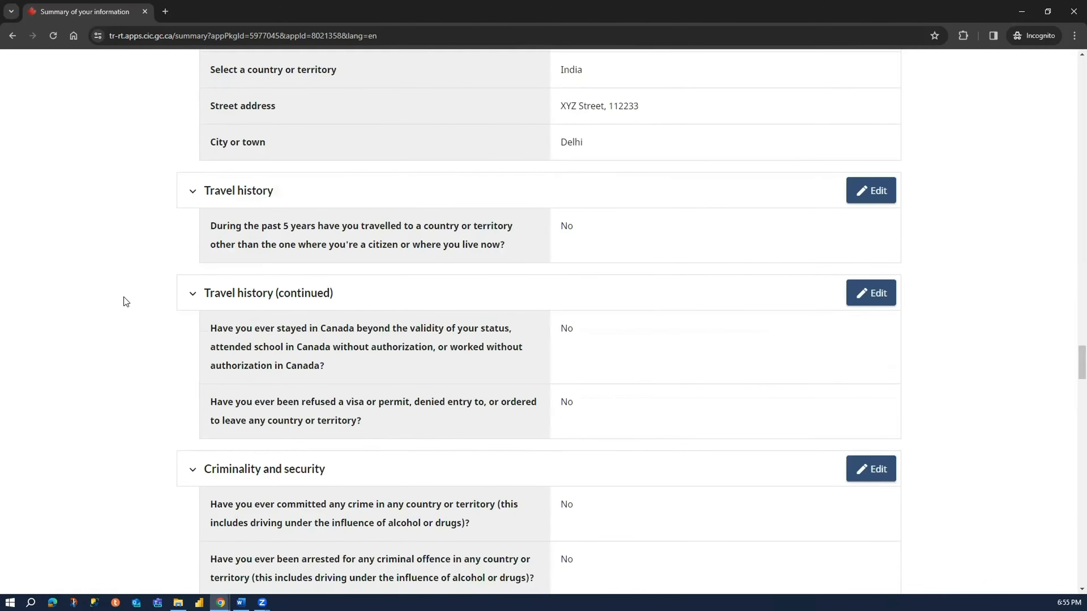
scroll(125, 301, down, 20)
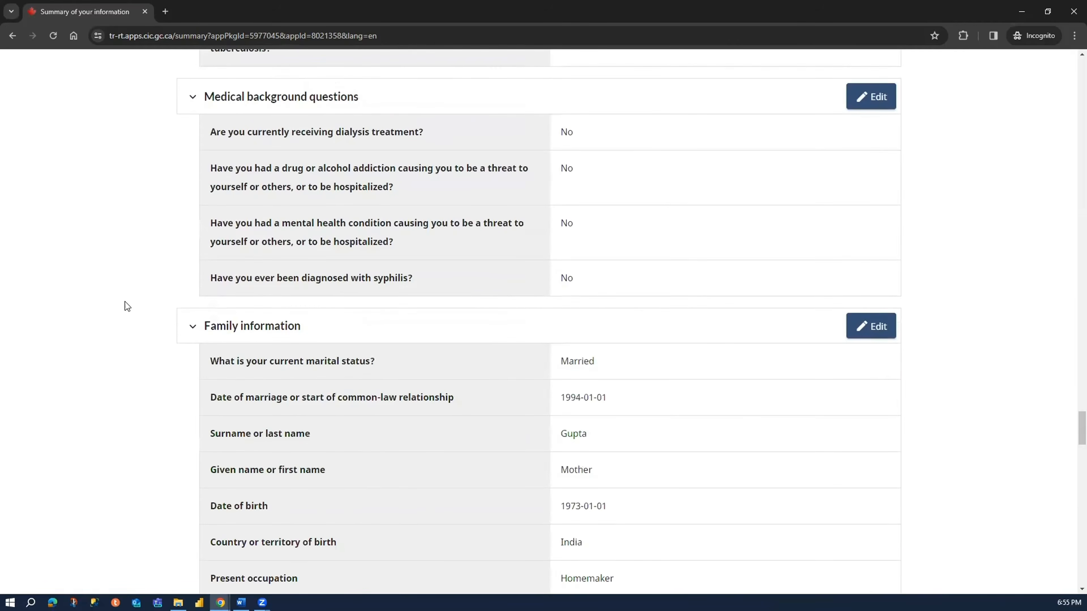
scroll(127, 307, down, 20)
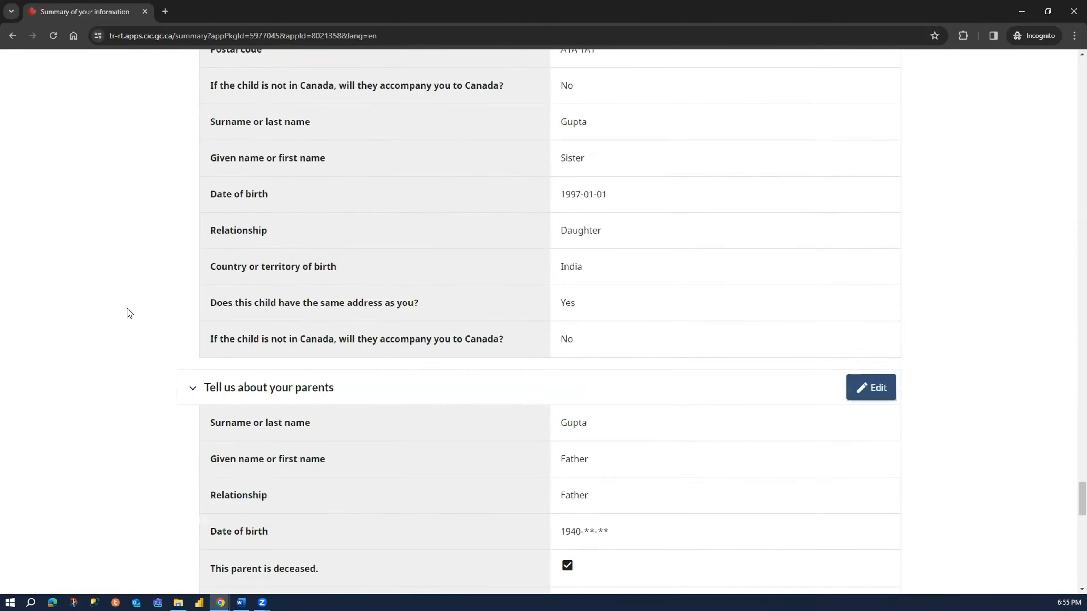
scroll(130, 317, down, 15)
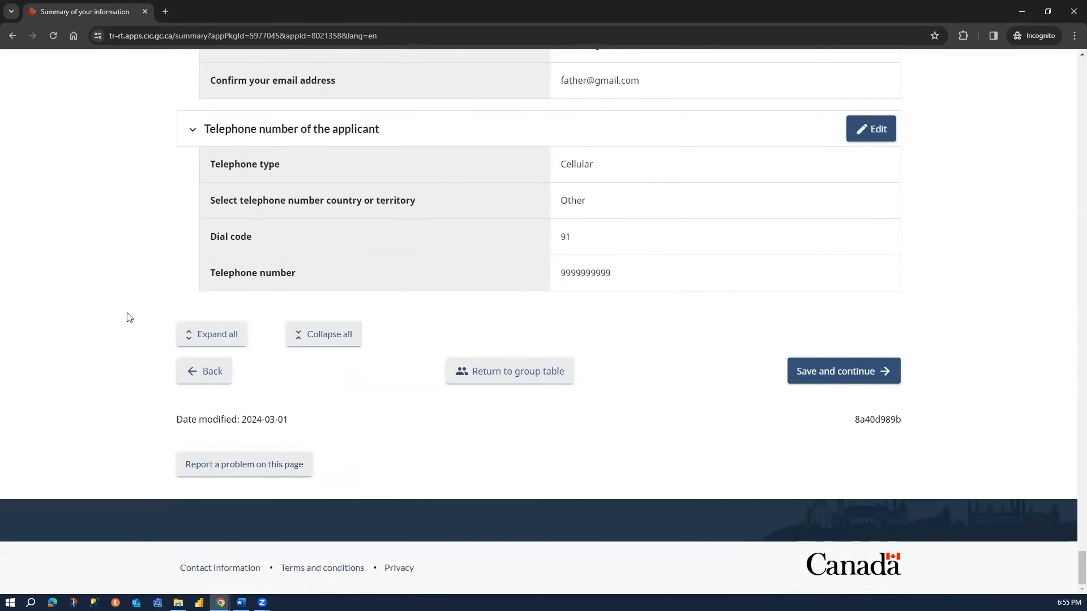
- Open the summary's print preview as a PDF, set the layout to Landscape, check the pages, and close the preview
click(802, 380)
key(ctrl+p)
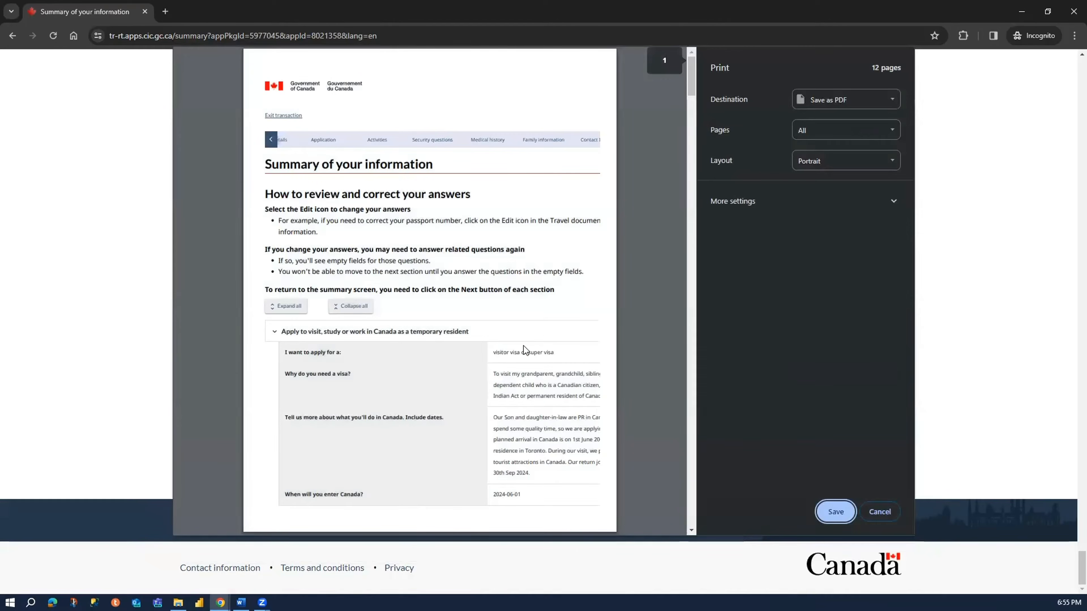
click(837, 164)
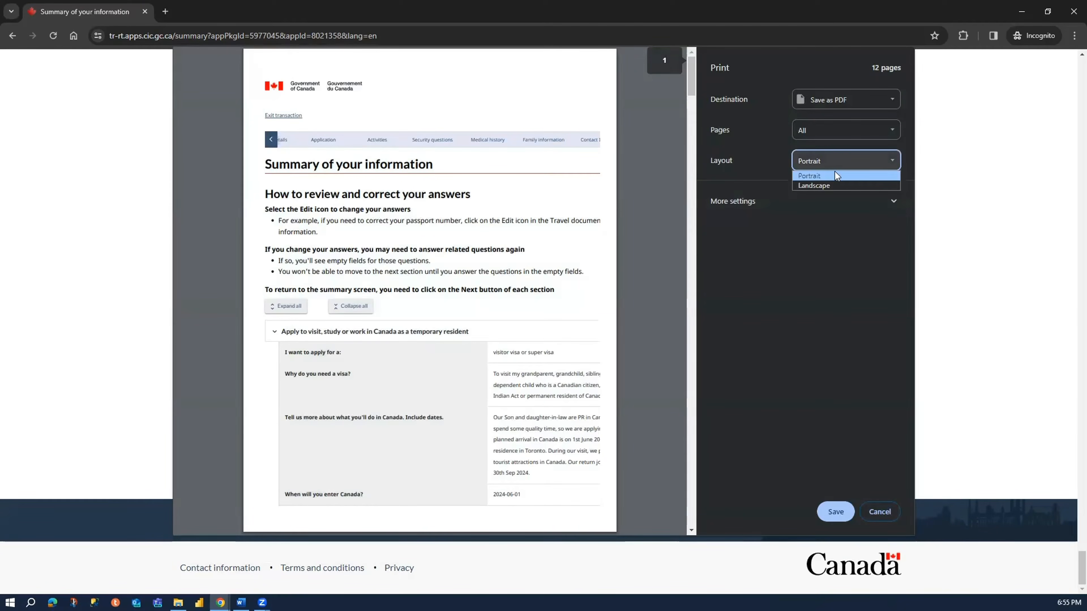
click(835, 186)
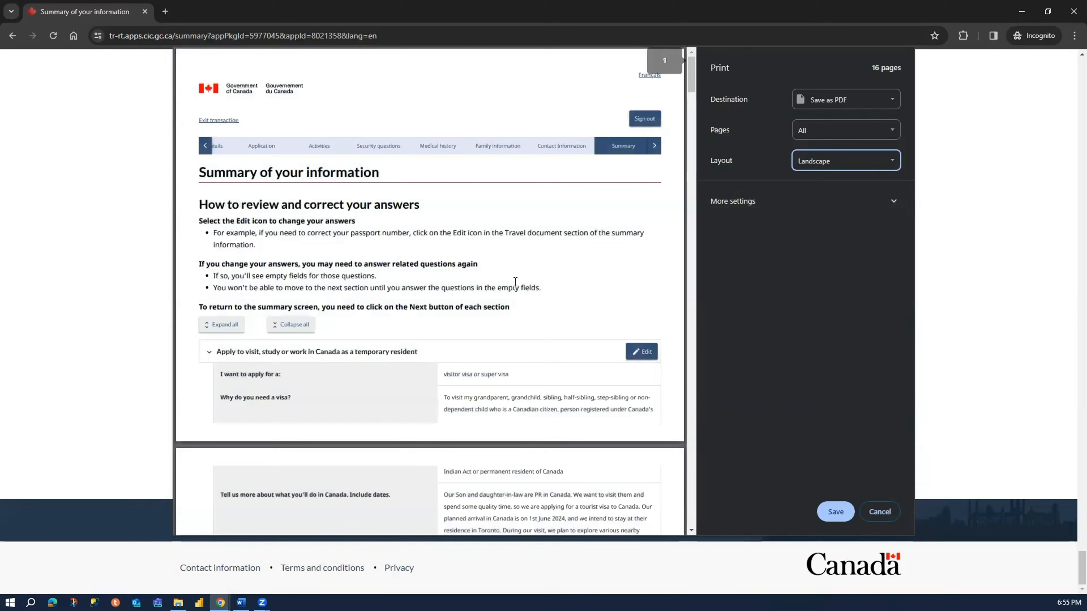
scroll(515, 282, down, 20)
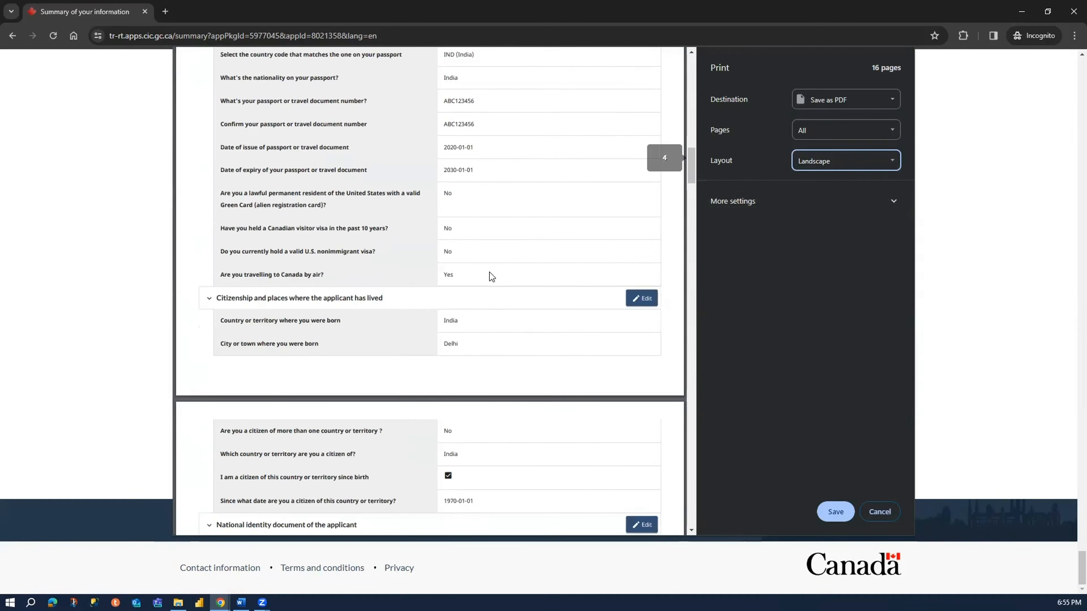
scroll(489, 275, down, 20)
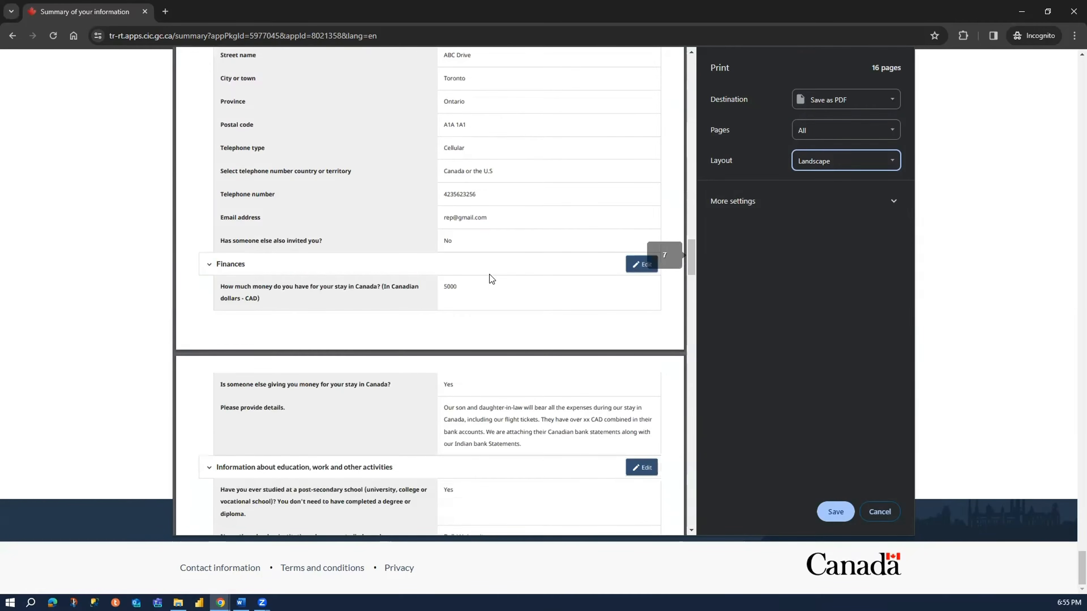
scroll(490, 275, down, 20)
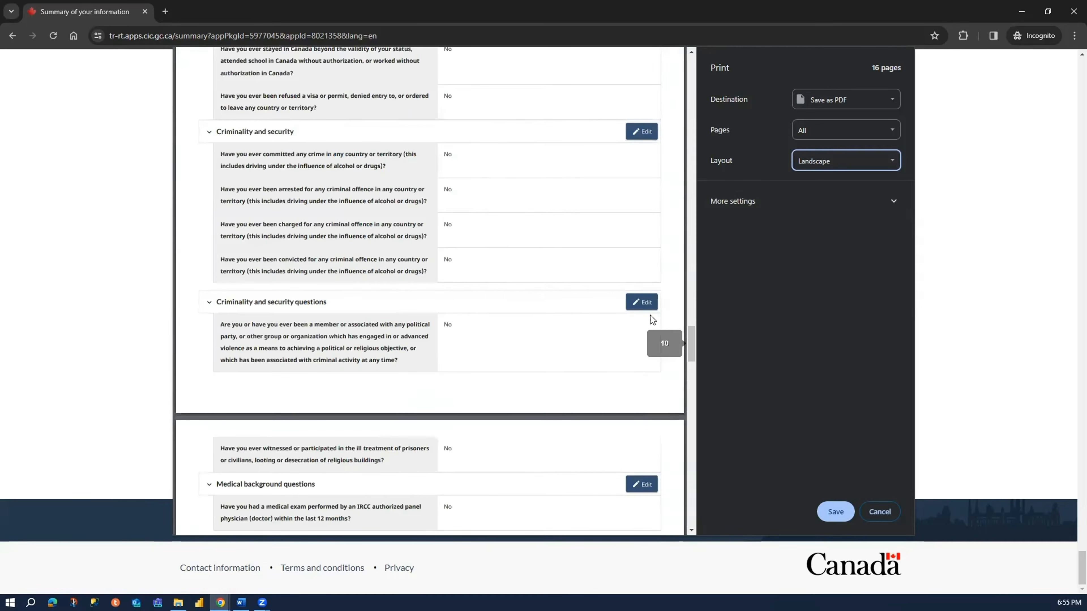
drag(690, 336, 759, 27)
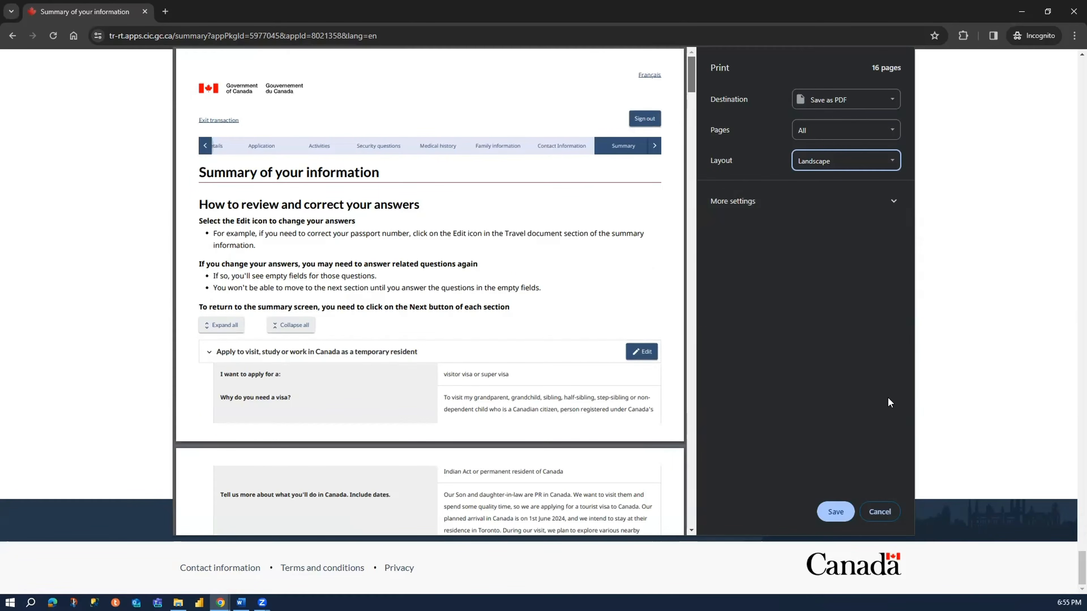
click(815, 512)
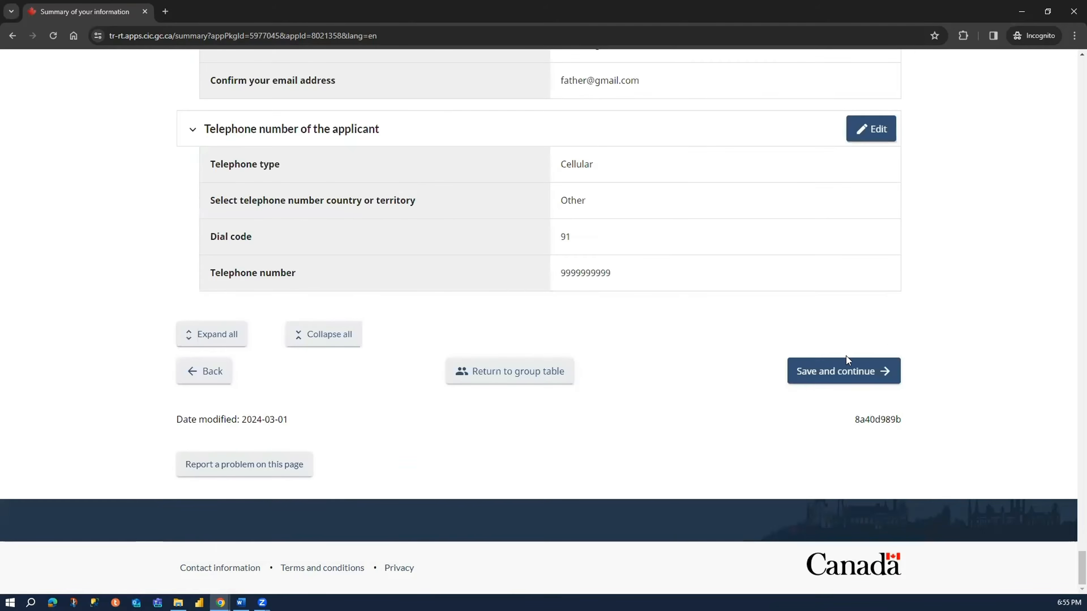
- Save the summary and continue to the documents page, examining the lists of supporting and optional documents
click(840, 371)
click(866, 370)
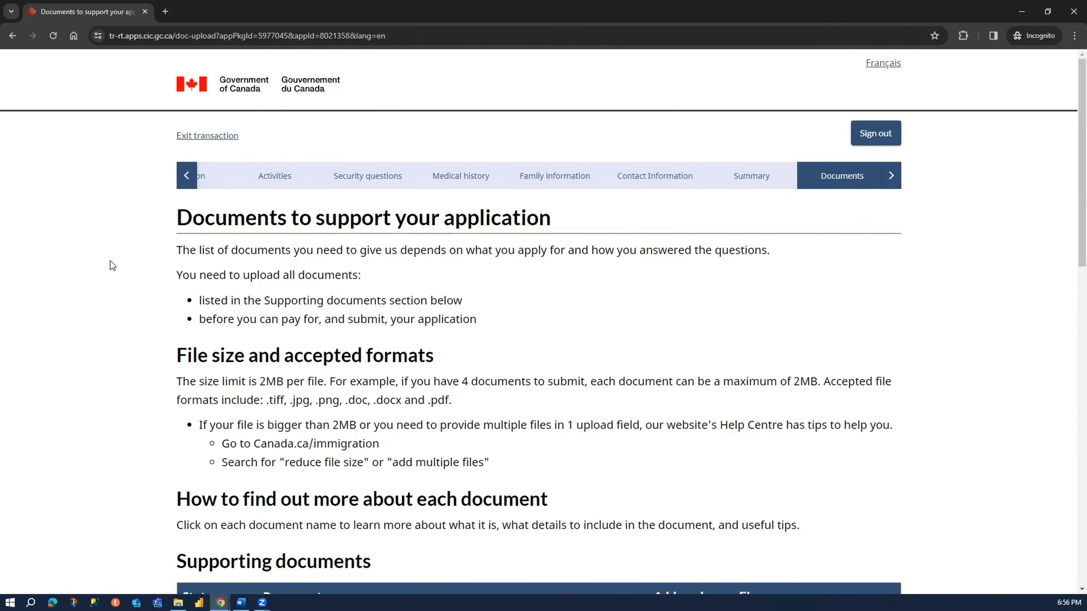
scroll(111, 261, down, 7)
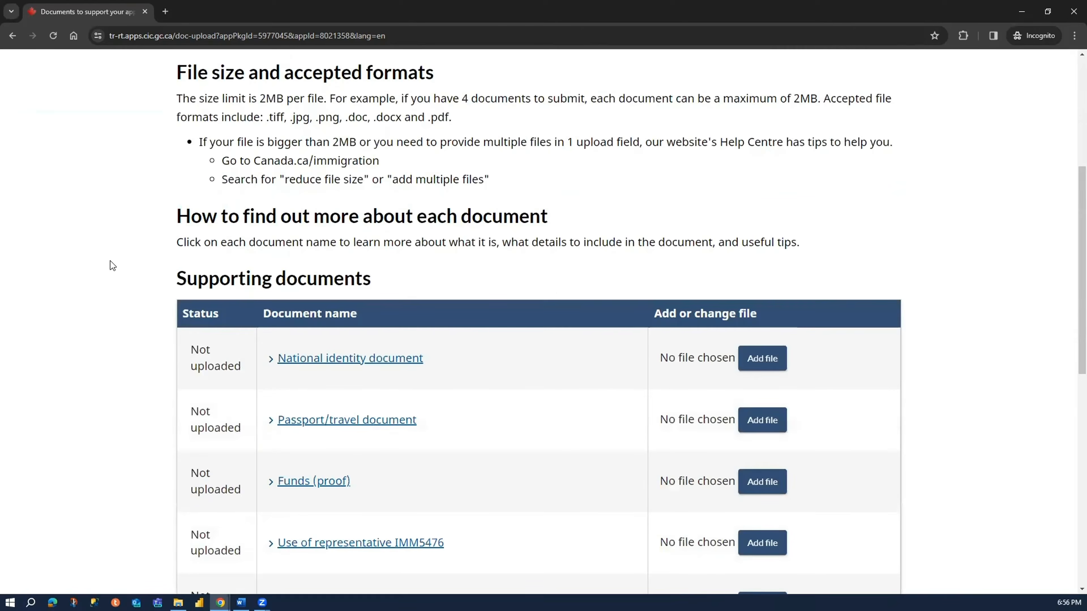
scroll(111, 260, up, 1)
scroll(110, 261, down, 2)
scroll(110, 261, up, 1)
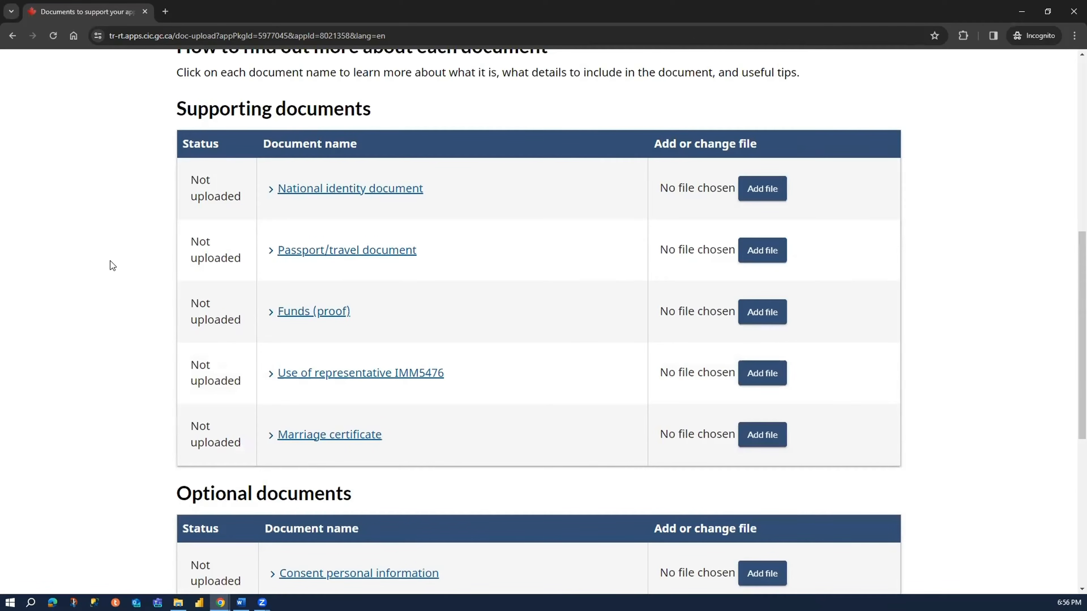
click(338, 193)
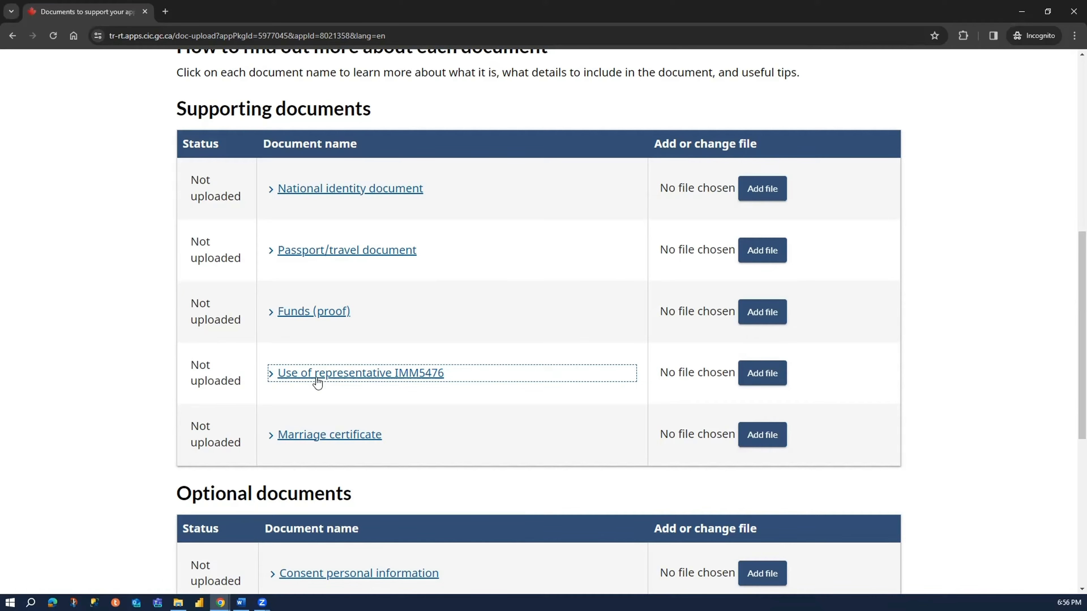
scroll(321, 391, down, 2)
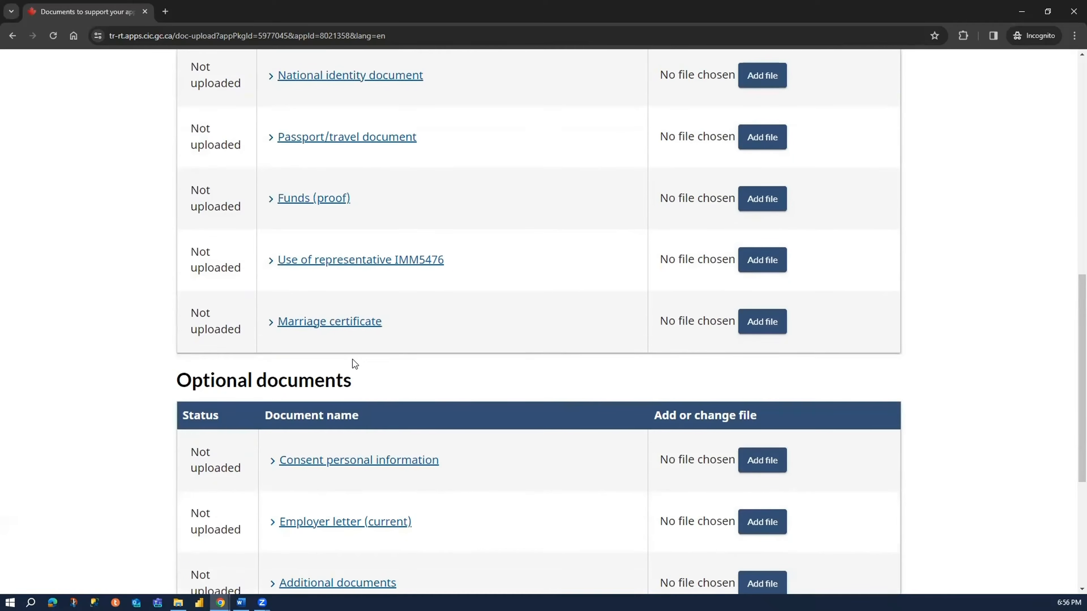
- Examine the list of optional documents down to the additional documents entry
scroll(363, 324, down, 3)
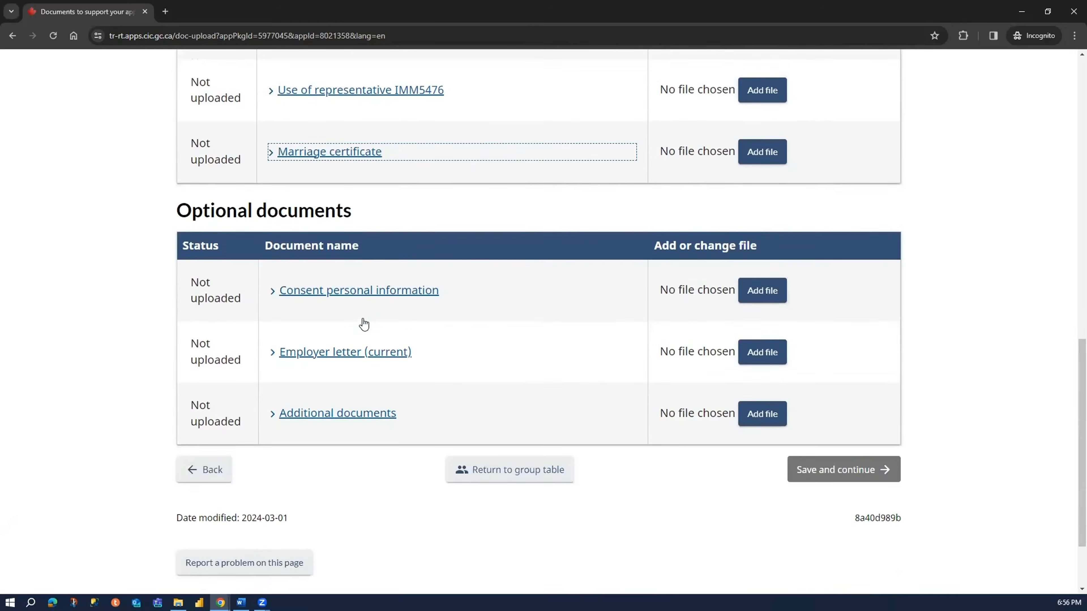
drag(169, 218, 358, 220)
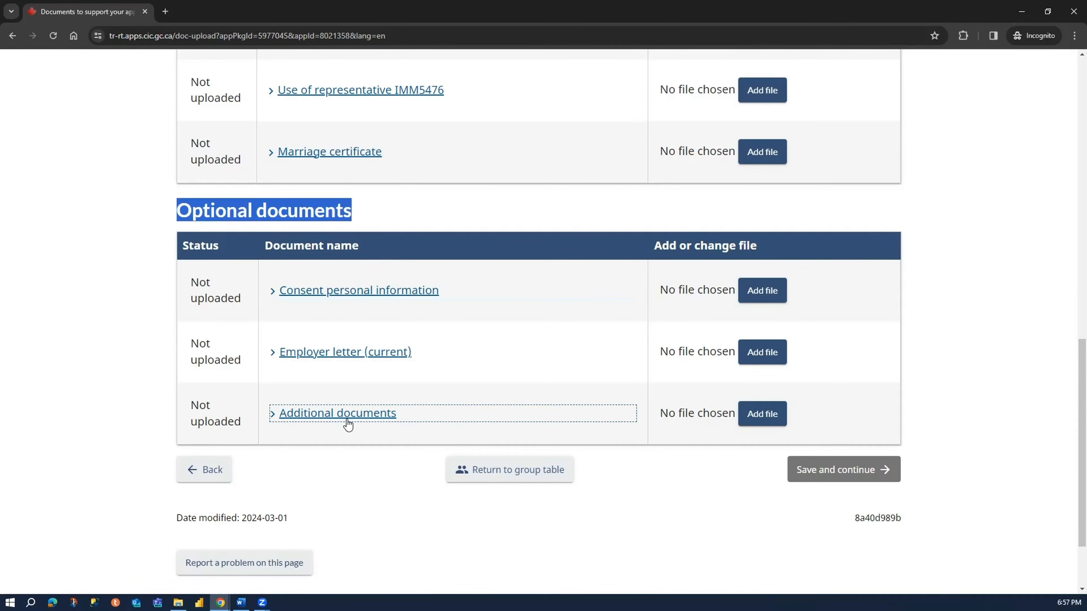
click(90, 250)
- Expand and read the descriptions of the supporting documents, from the national identity document through to the marriage certificate
scroll(189, 275, up, 5)
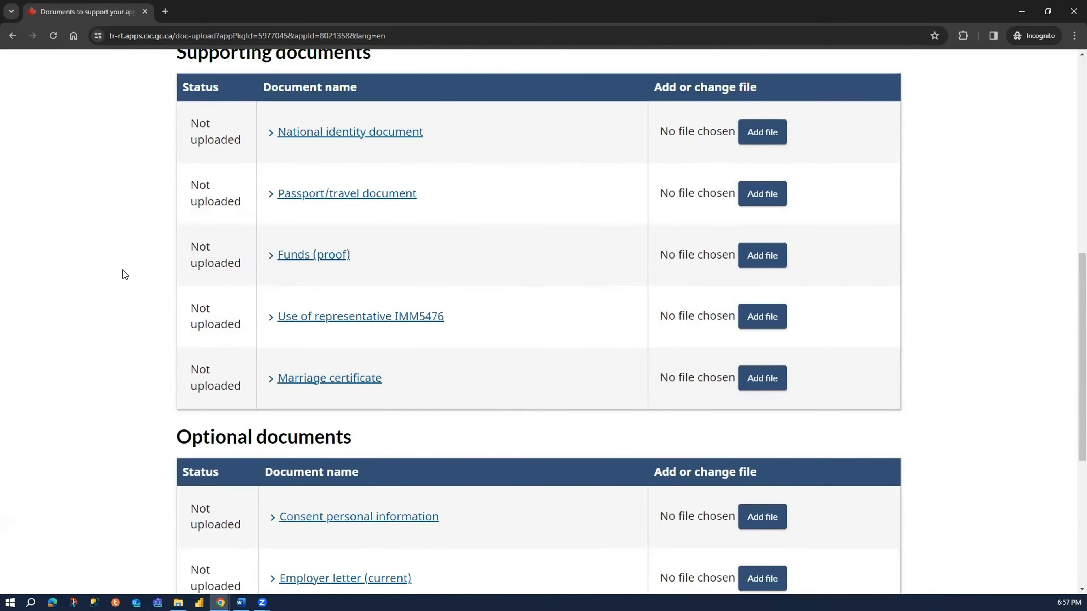
click(287, 136)
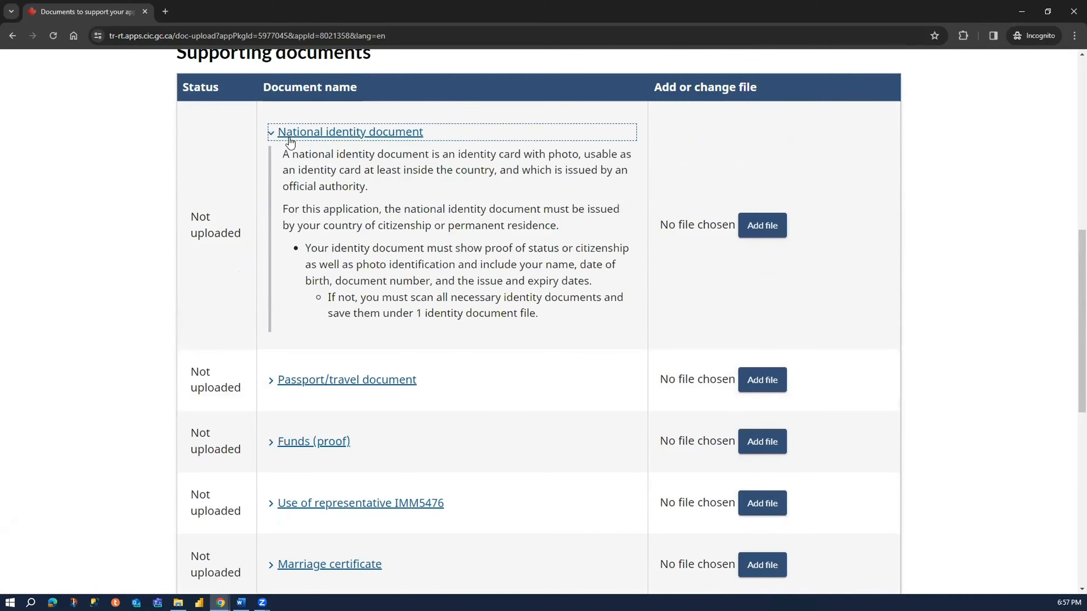
click(362, 380)
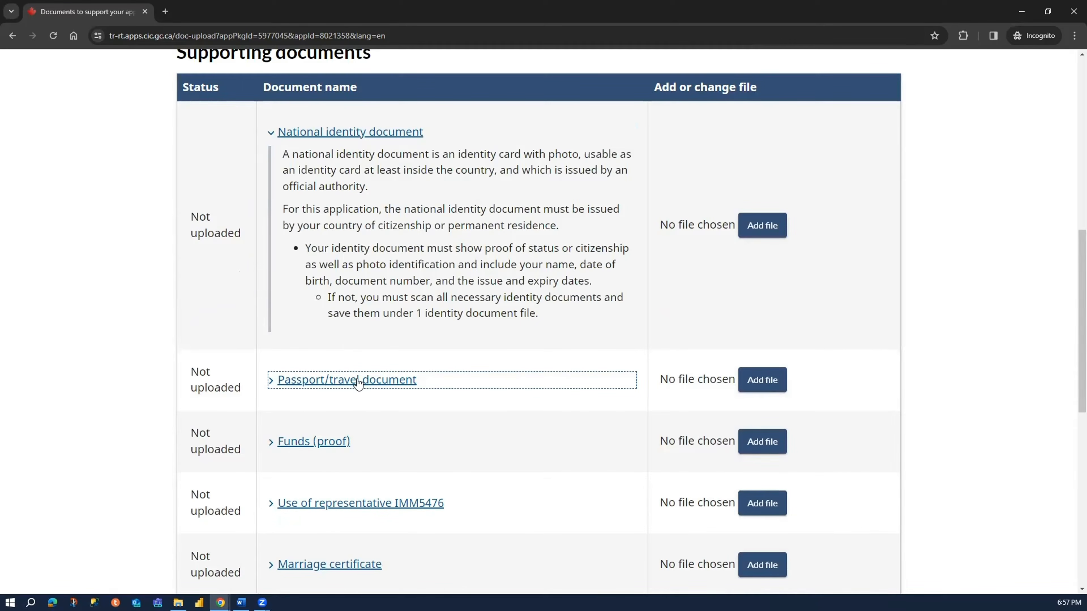
scroll(336, 394, down, 6)
scroll(324, 372, down, 1)
click(317, 354)
scroll(328, 334, down, 5)
scroll(331, 332, down, 7)
click(342, 321)
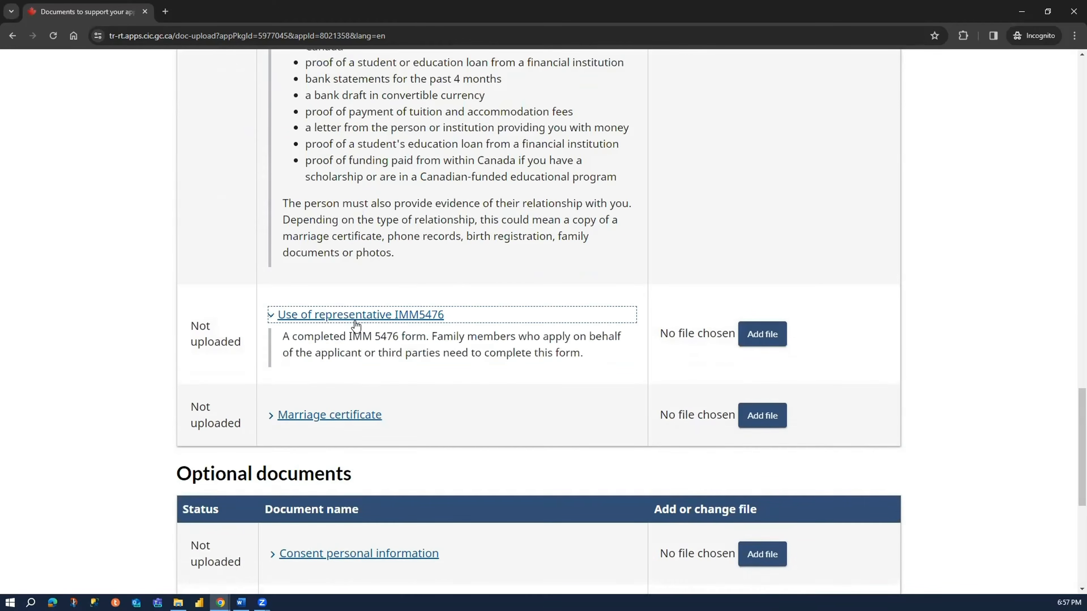
scroll(347, 308, down, 6)
click(360, 92)
- Expand the descriptions of the consent personal information, employer letter and additional documents entries under the optional documents
scroll(359, 271, down, 3)
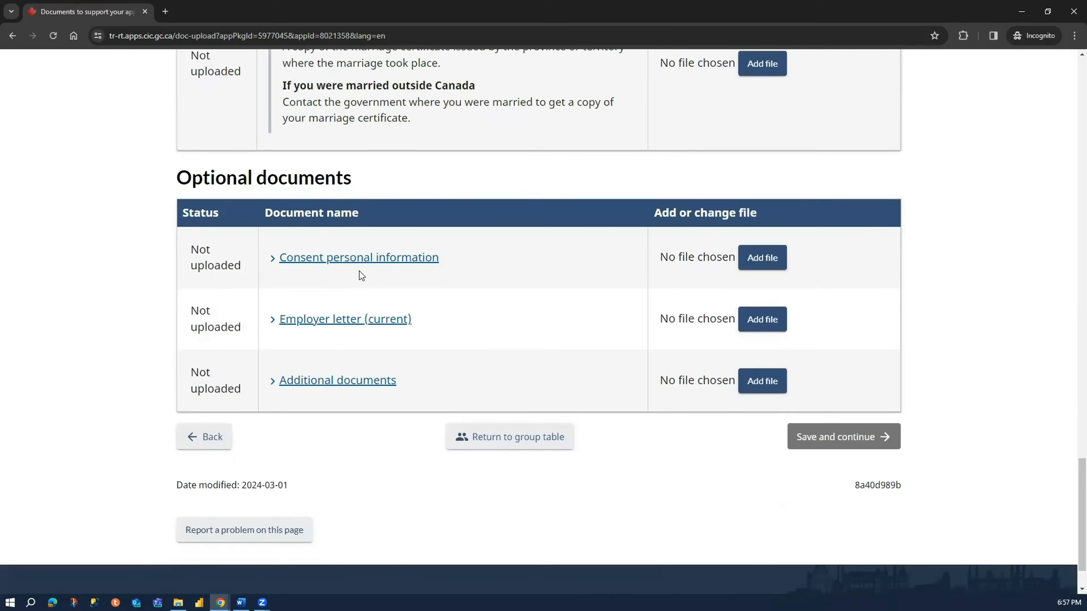
click(375, 201)
scroll(349, 300, down, 2)
click(351, 253)
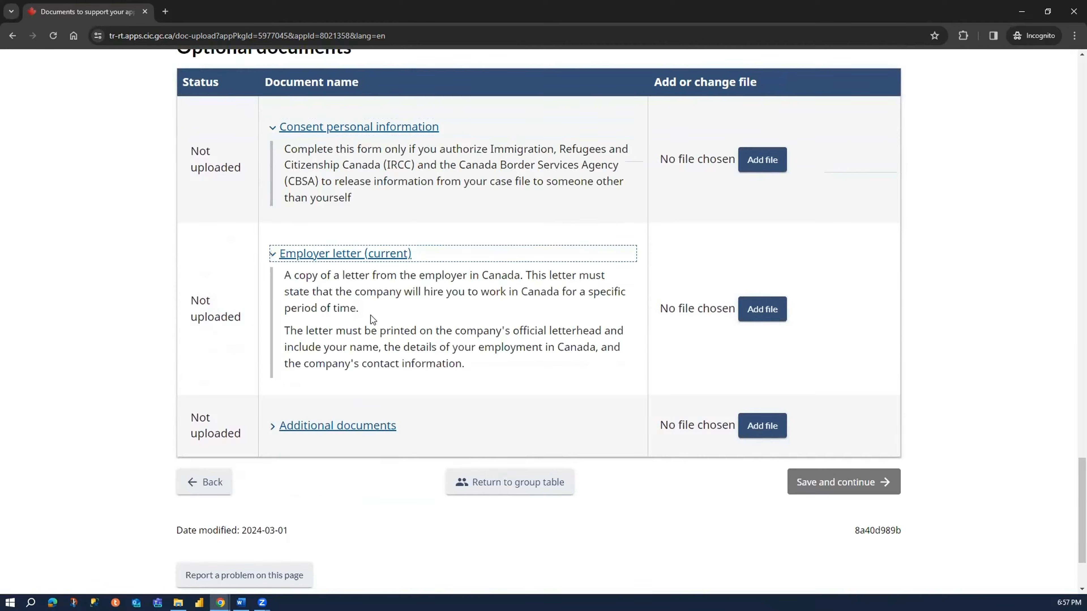
click(367, 415)
- Review the file size and accepted format rules, along with the expanded descriptions of all supporting and optional documents
scroll(114, 339, up, 5)
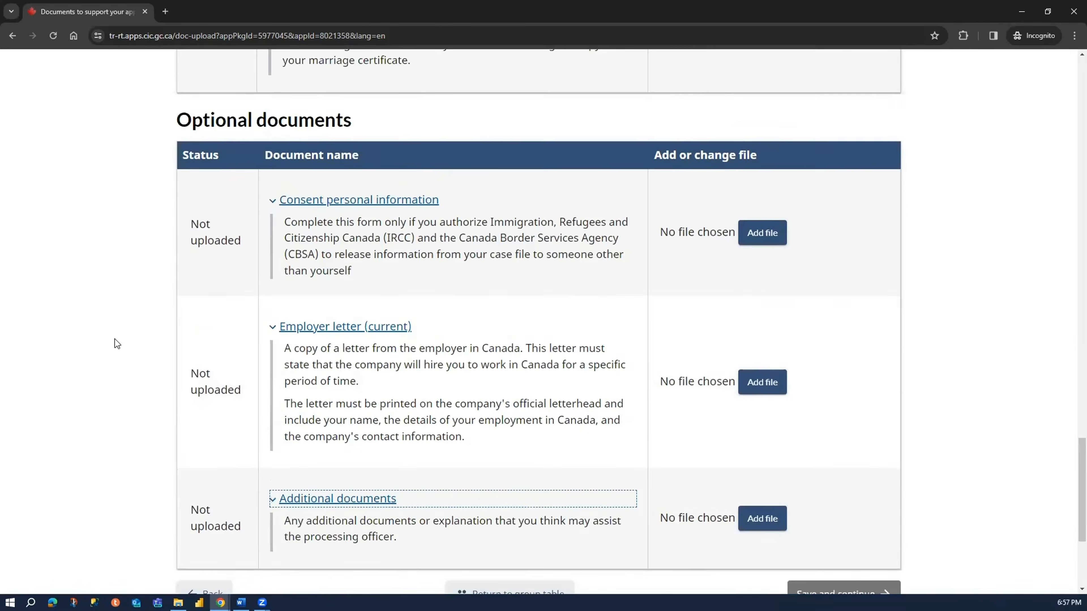
scroll(94, 317, up, 20)
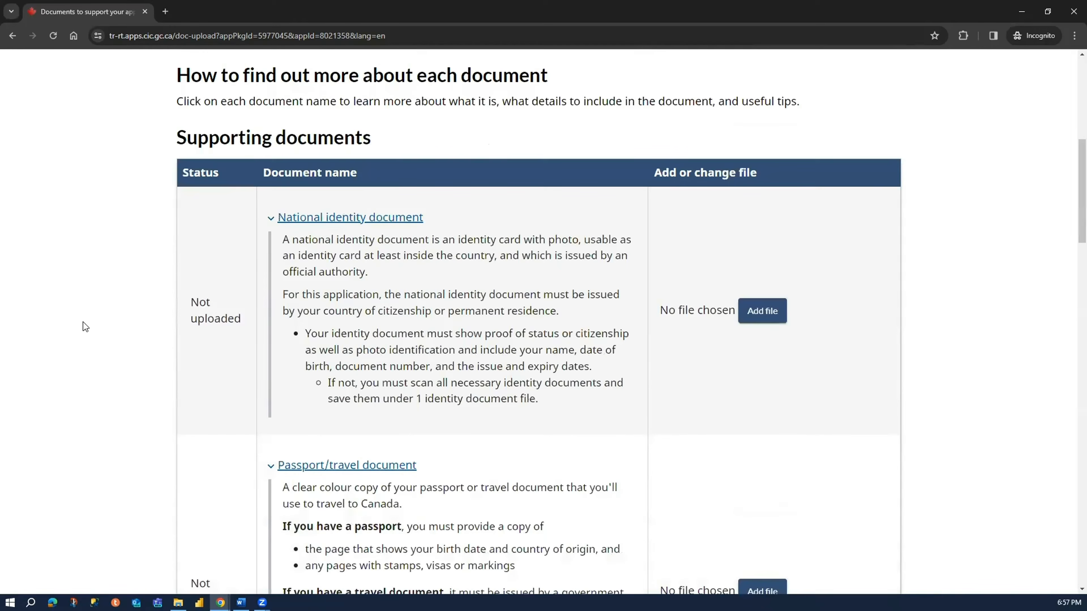
scroll(83, 322, up, 10)
scroll(83, 325, down, 3)
scroll(83, 337, up, 1)
scroll(80, 336, down, 8)
scroll(79, 339, up, 10)
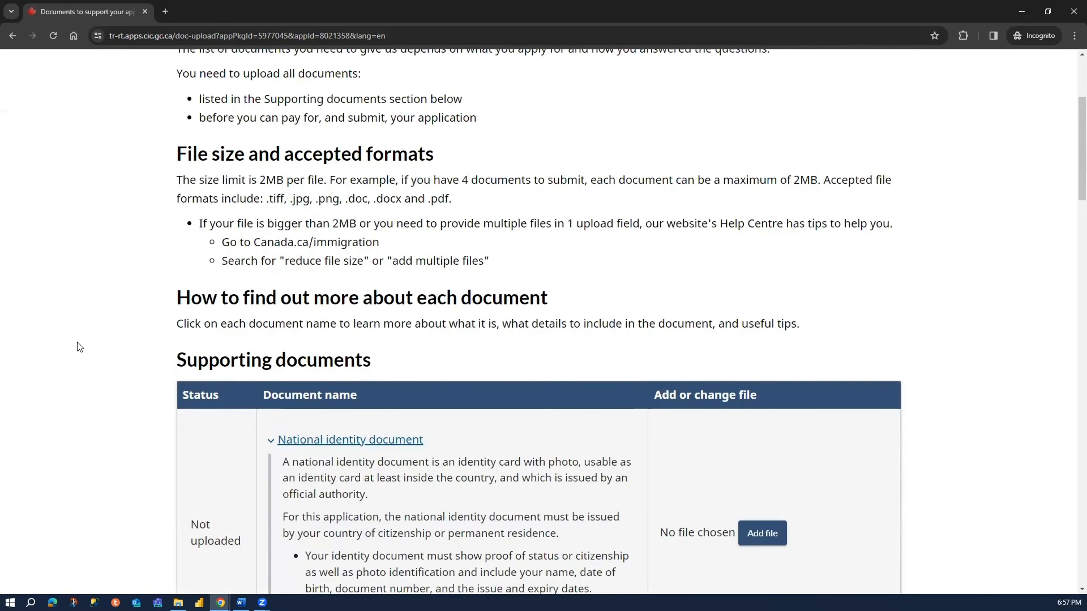
scroll(1068, 189, down, 20)
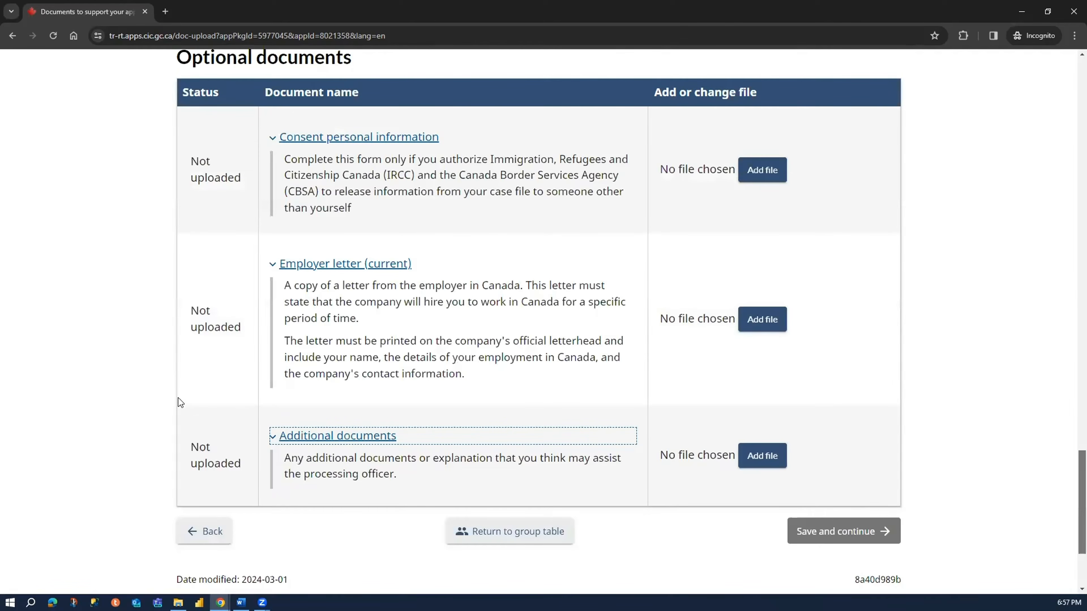
scroll(334, 415, down, 3)
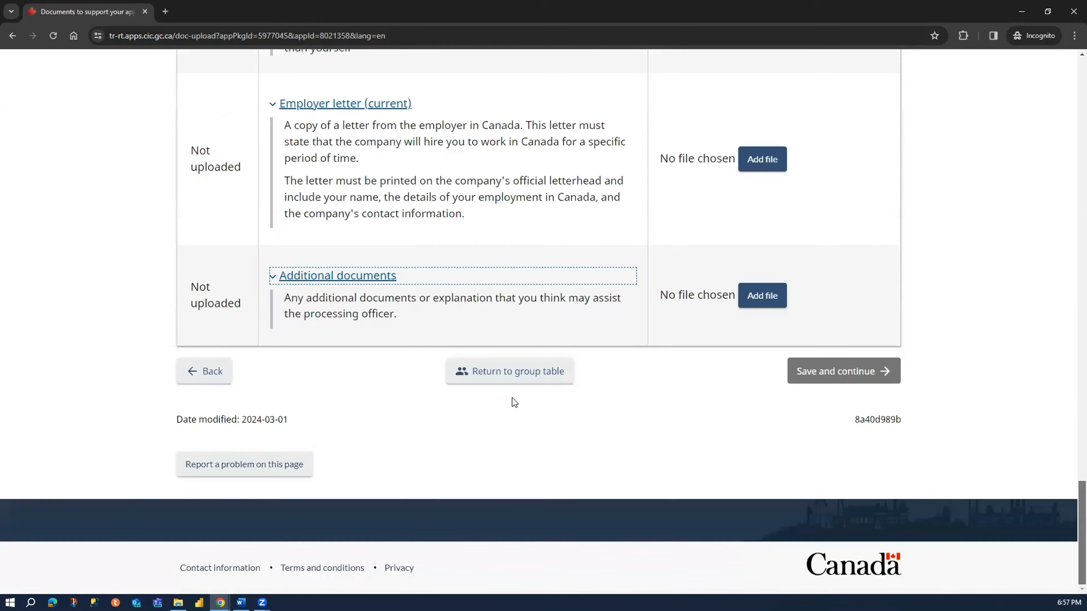
- Return to the group table and check the application status and names of both group members
click(525, 383)
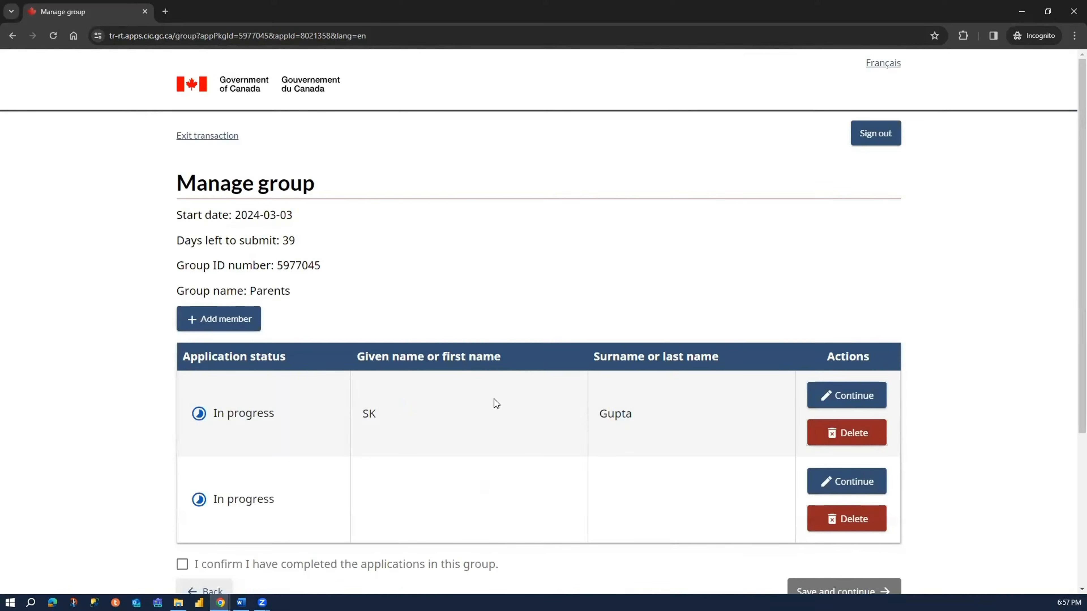
double_click(407, 417)
click(365, 416)
drag(519, 433, 656, 427)
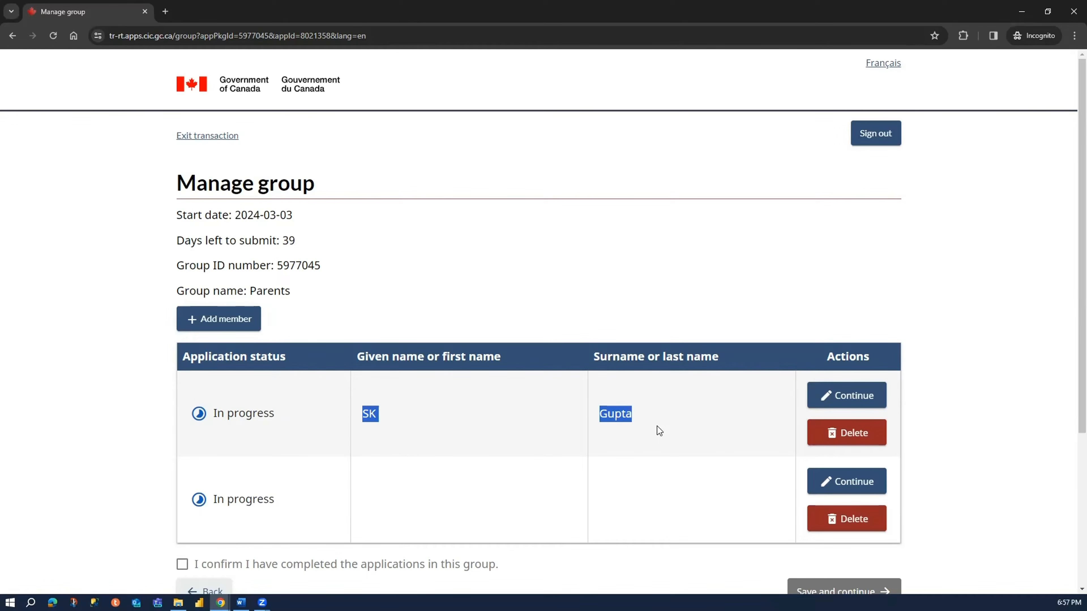
click(658, 427)
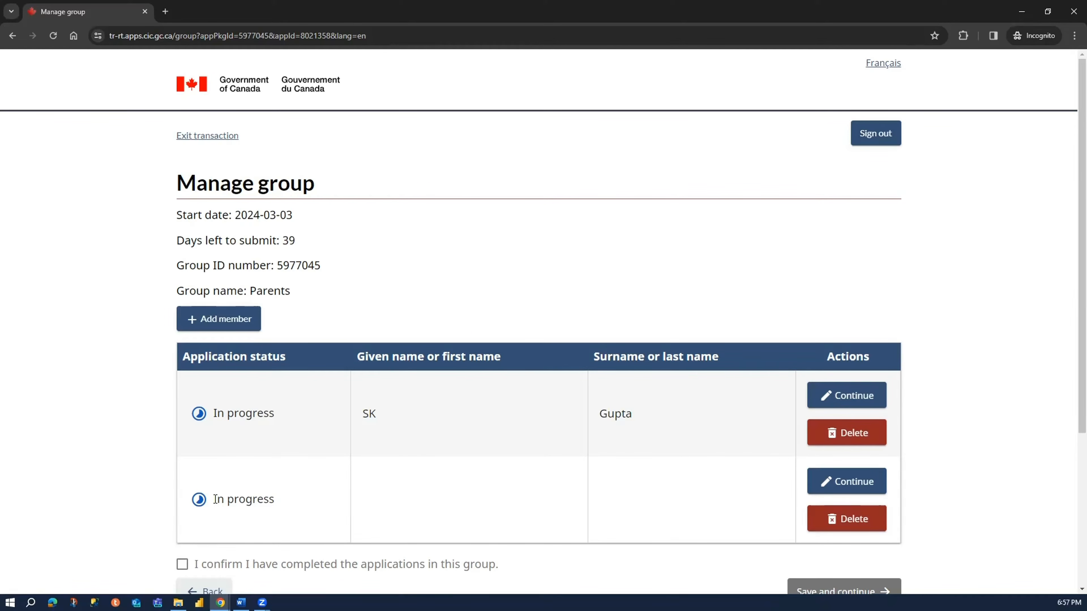
drag(211, 505, 295, 509)
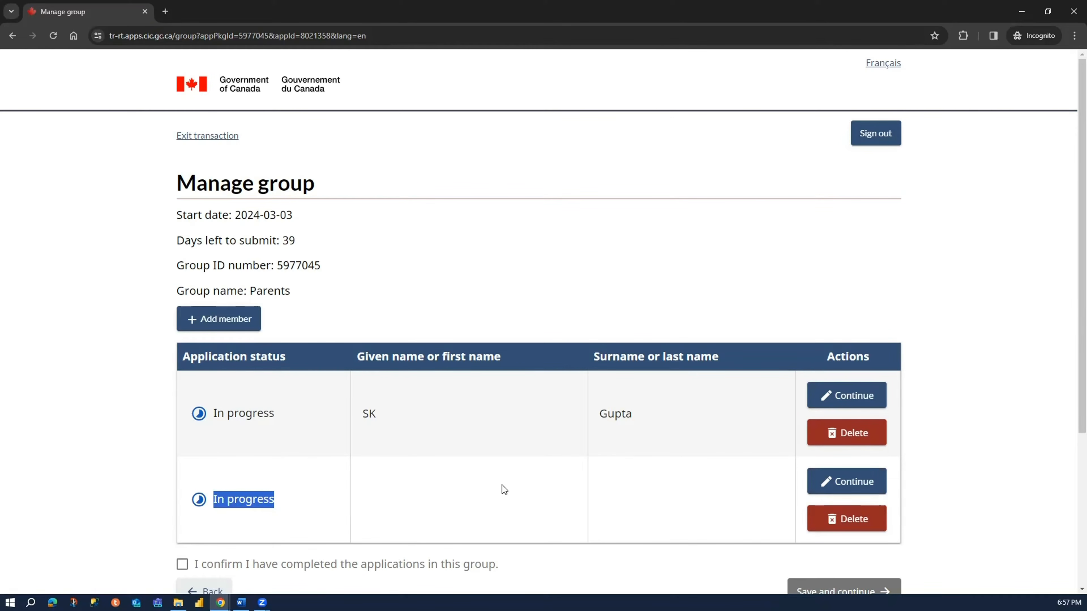
click(336, 495)
- Continue the second, unnamed group member's application and choose to apply for a visitor visa or super visa
click(838, 485)
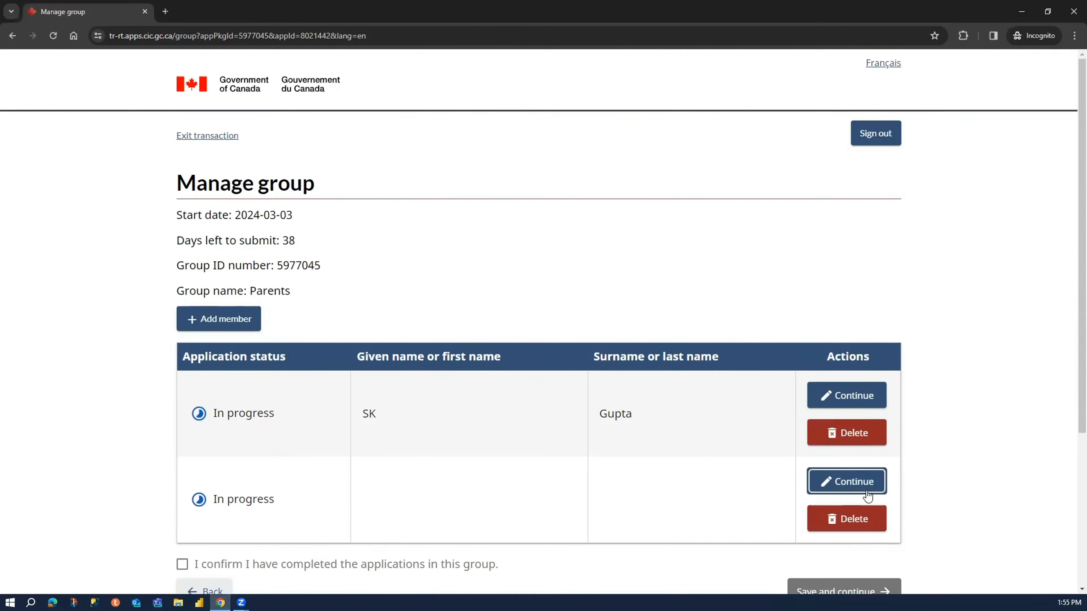
click(866, 491)
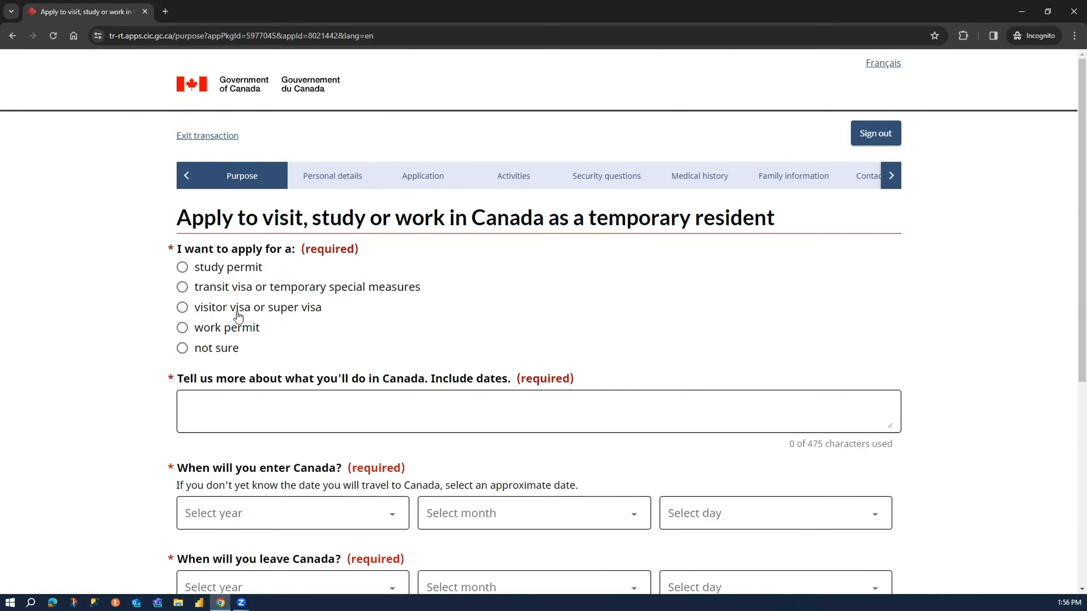
click(225, 309)
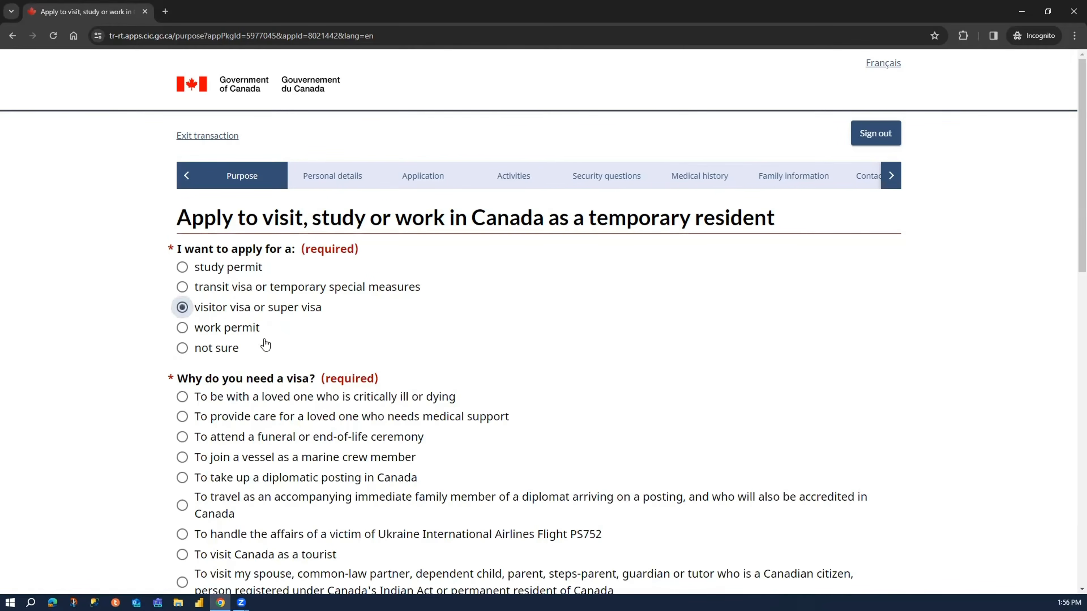
- Choose visiting a grandparent, grandchild, sibling or non-dependent child who is a Canadian citizen or permanent resident as the visa reason
scroll(444, 428, down, 4)
scroll(355, 439, down, 1)
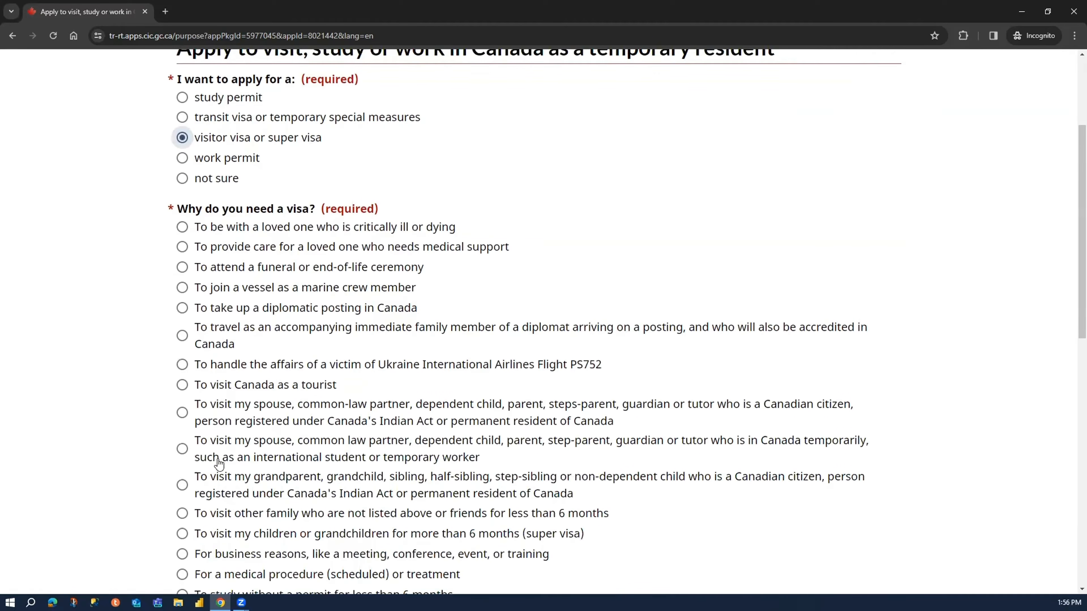
click(212, 493)
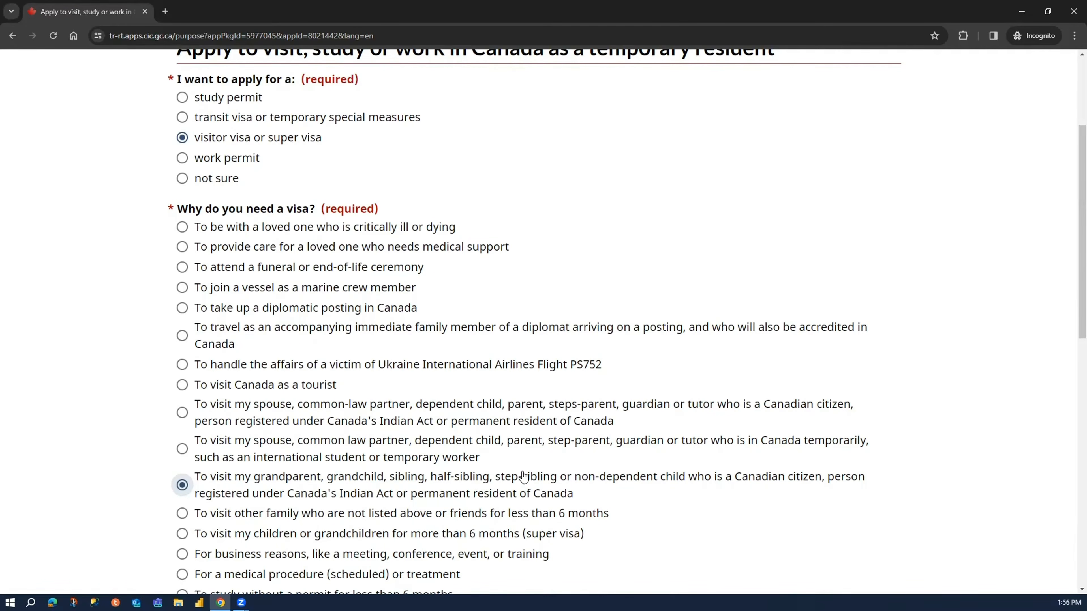
- Describe the trip: visiting the PR son and daughter-in-law in Toronto, arriving 1st June 2024, exploring attractions and returning to India 30th Sep 2024
scroll(565, 452, down, 1)
scroll(219, 461, down, 5)
click(214, 418)
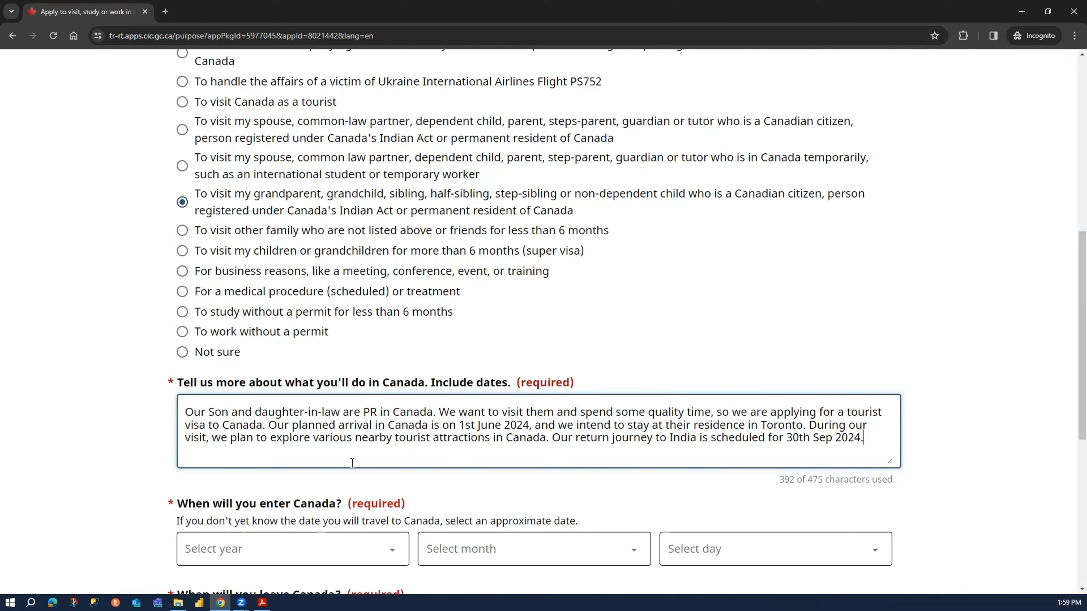
- Set the date of entering Canada to June 1, 2024
scroll(26, 466, down, 5)
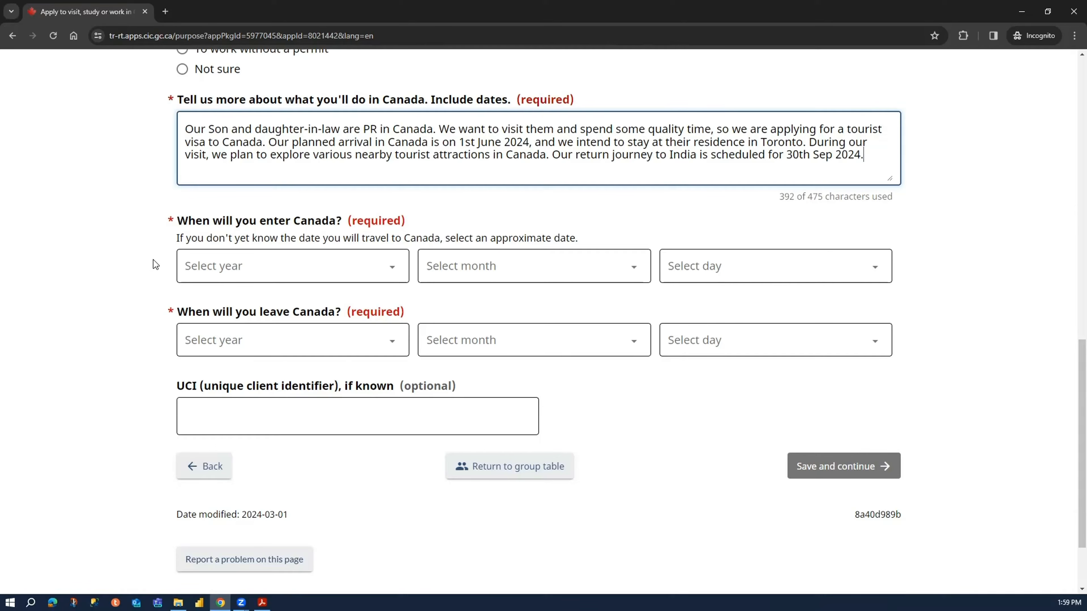
click(236, 266)
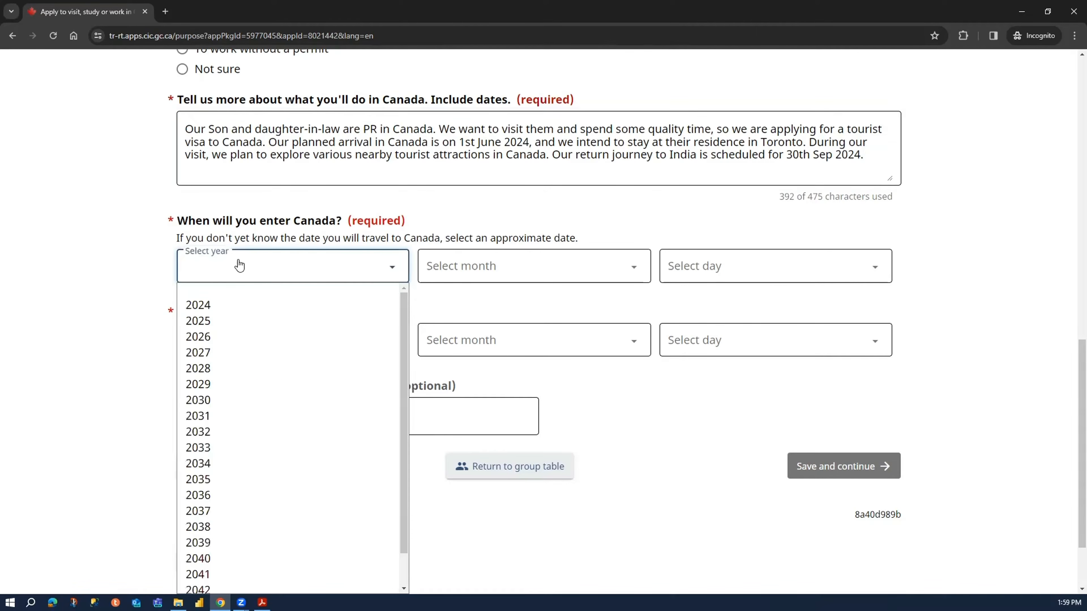
click(255, 306)
click(466, 273)
click(463, 352)
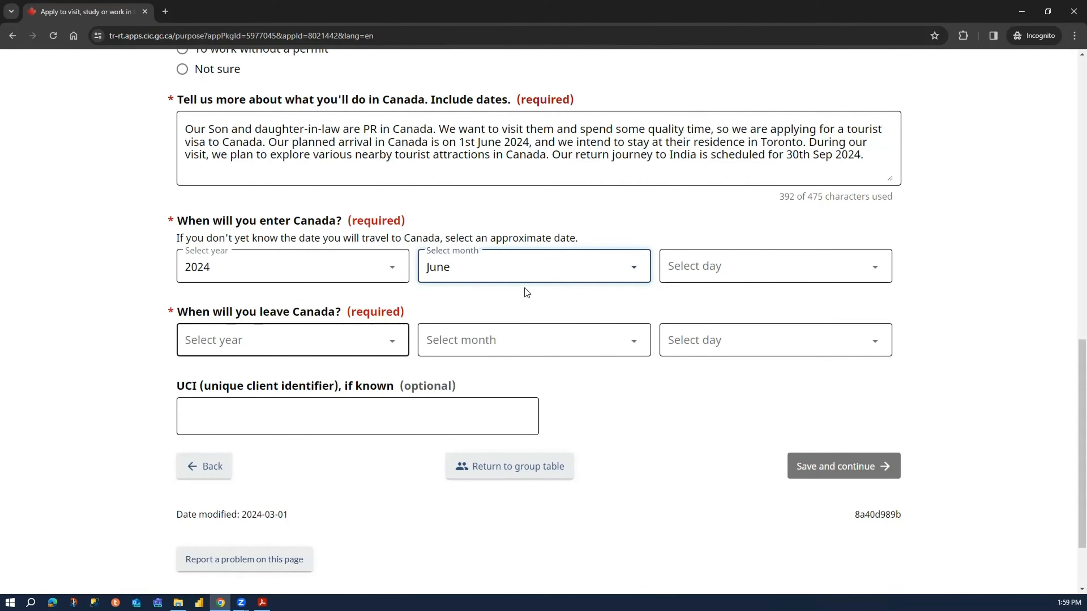
click(693, 268)
click(715, 302)
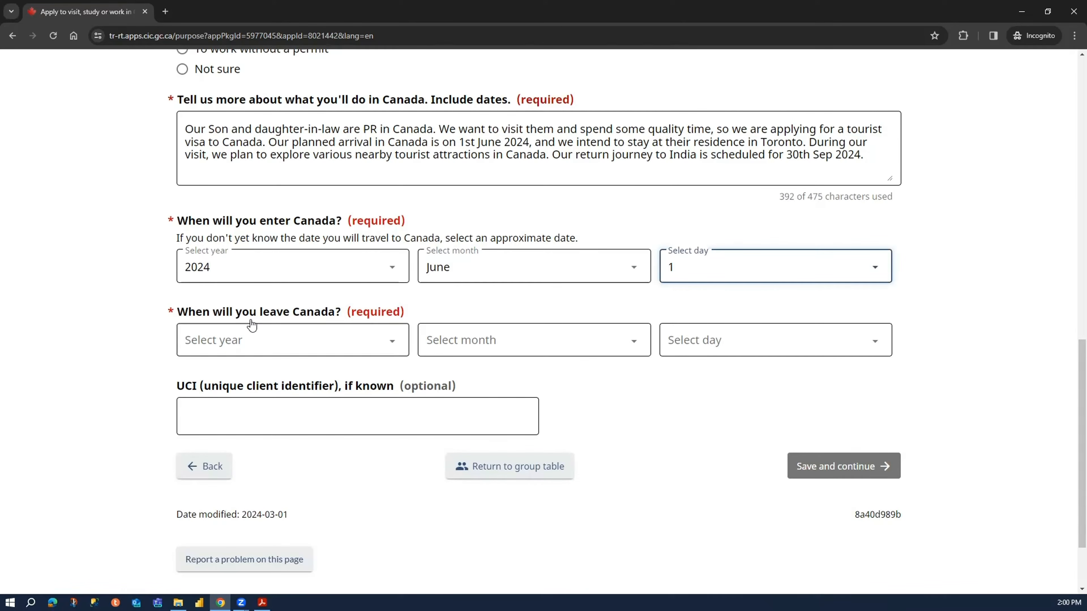
- Set the date of leaving Canada to September 30, 2024
click(263, 342)
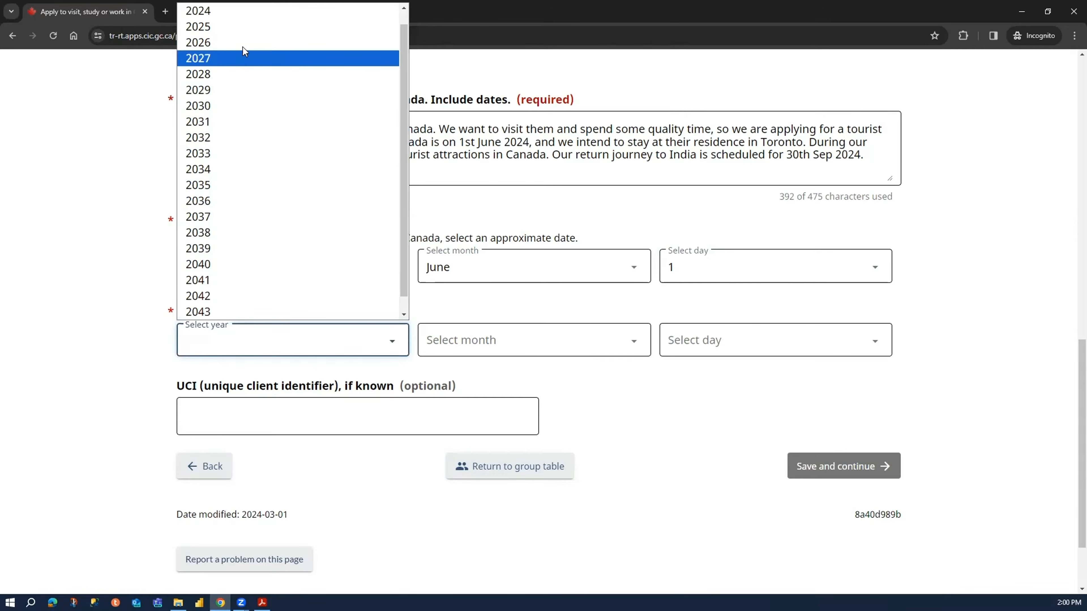
click(246, 18)
click(574, 337)
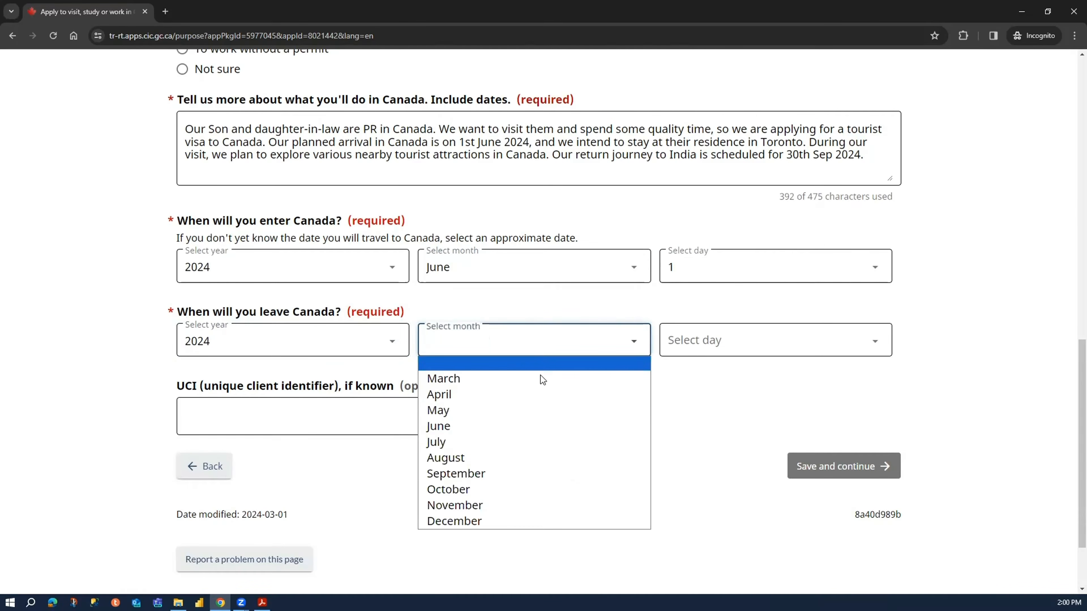
click(532, 472)
click(757, 338)
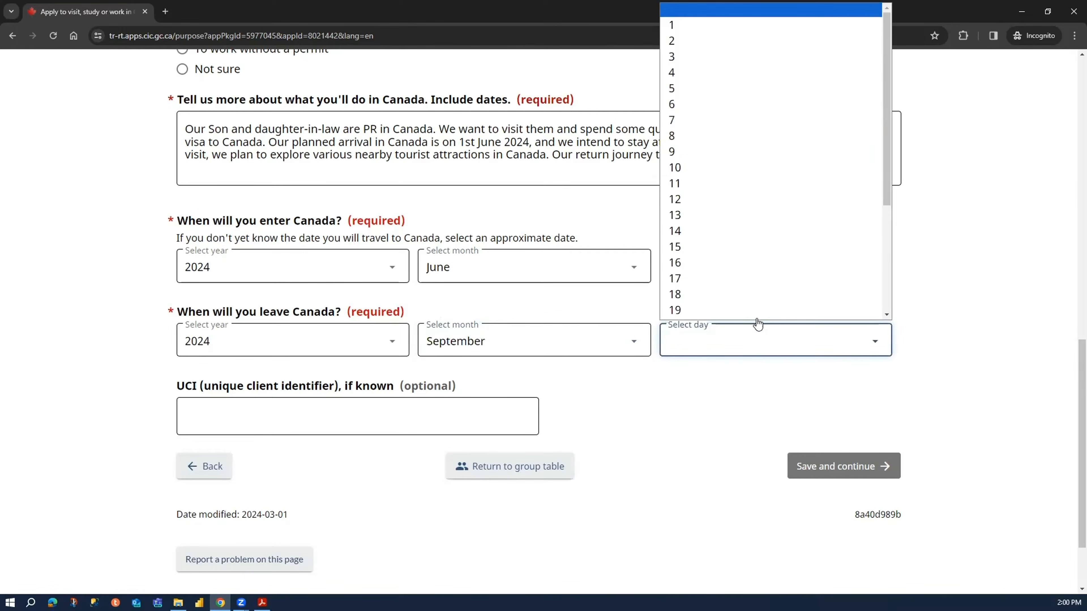
scroll(766, 296, down, 5)
click(766, 297)
click(698, 391)
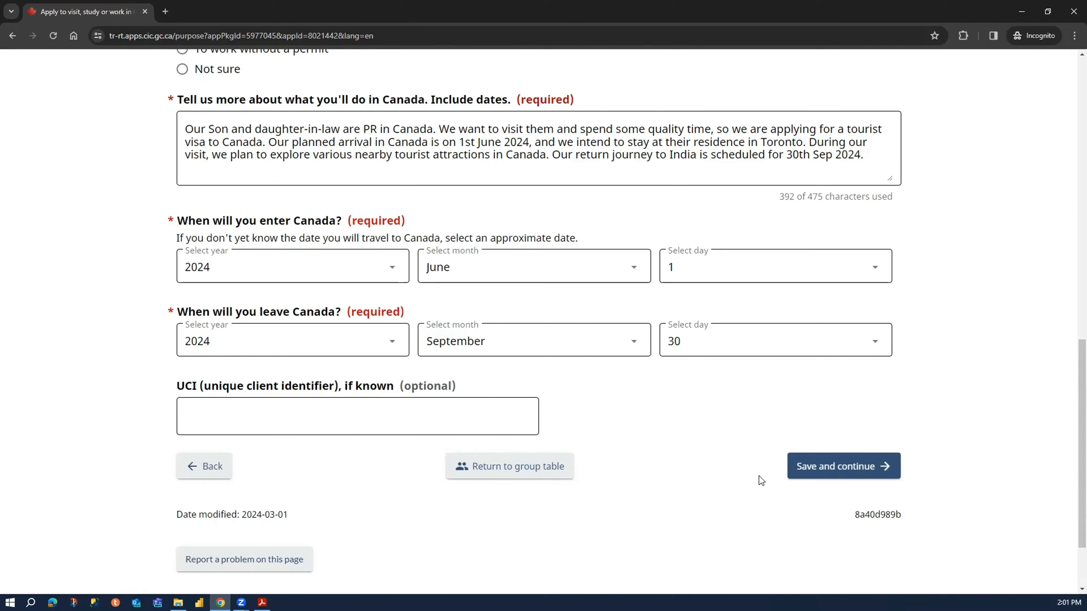
- Save the purpose answers and review the documents and information needed for the selected visitor visa
click(842, 477)
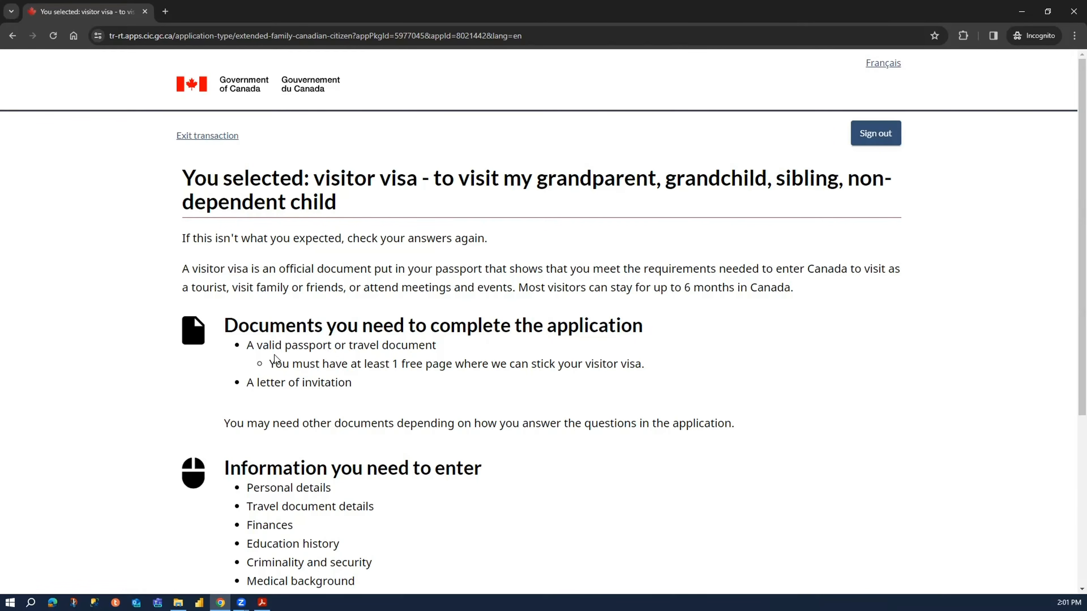
drag(253, 346, 390, 345)
drag(257, 384, 354, 387)
scroll(354, 388, down, 5)
drag(226, 238, 356, 370)
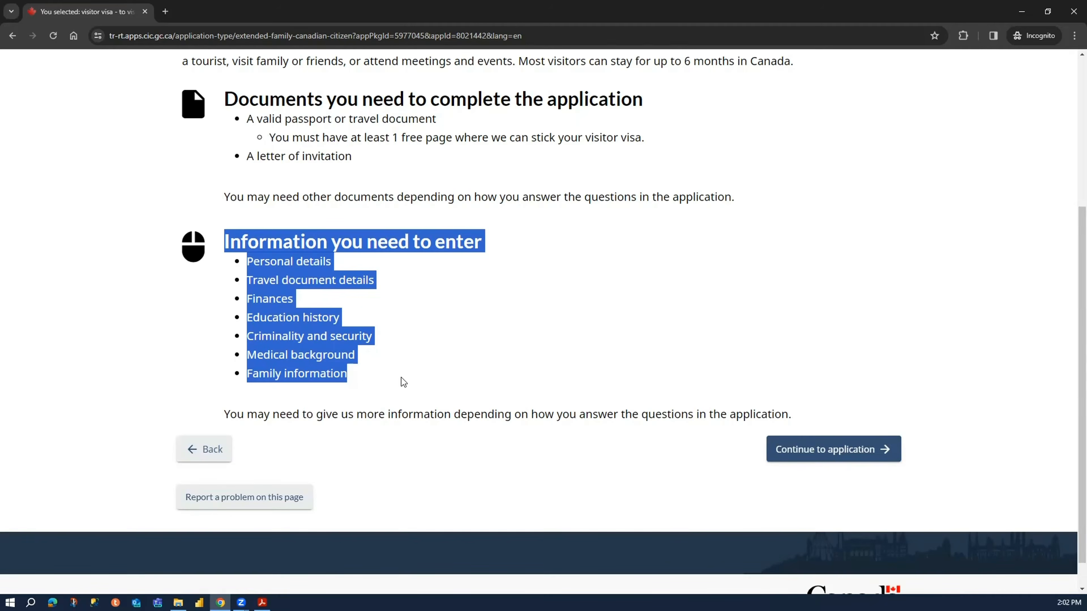
- Continue past the visitor visa requirements to the representative section of the application
click(820, 444)
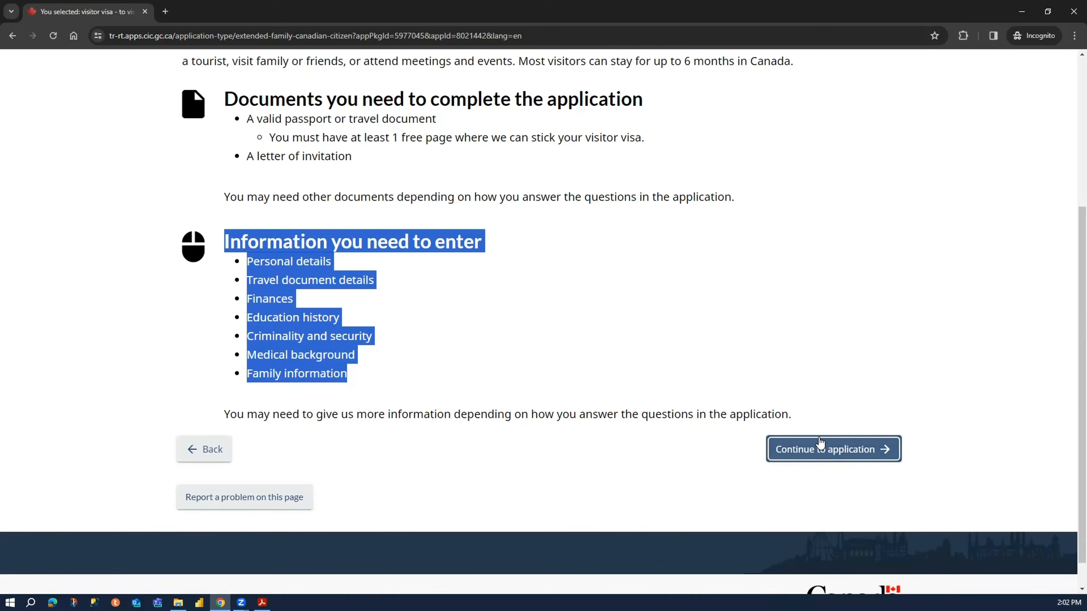
scroll(522, 392, down, 1)
click(522, 392)
click(846, 424)
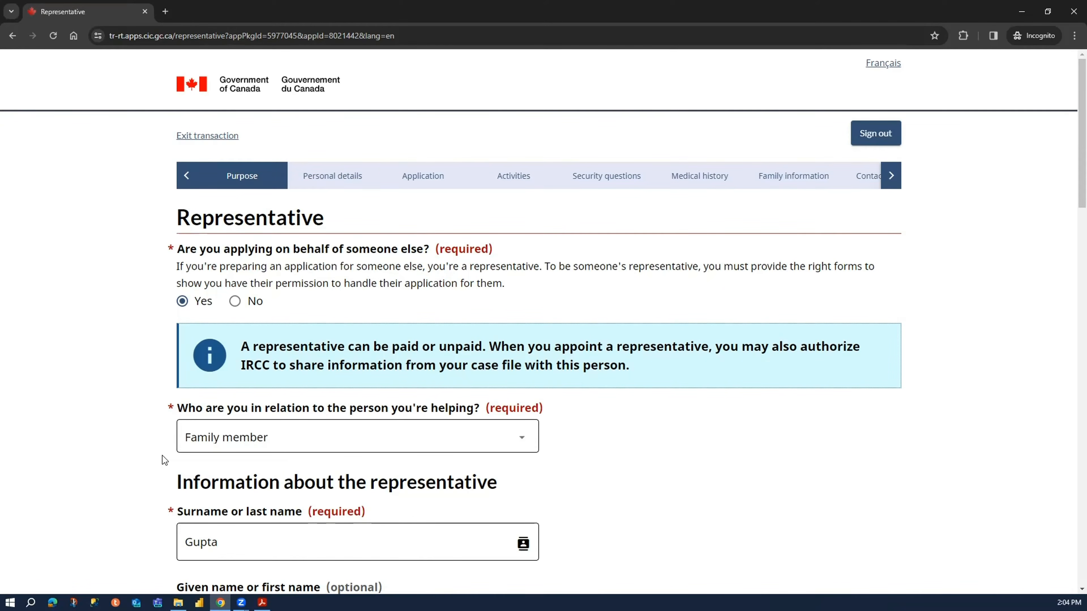
- Review the prefilled representative contact and mailing details, and save them
scroll(163, 458, down, 5)
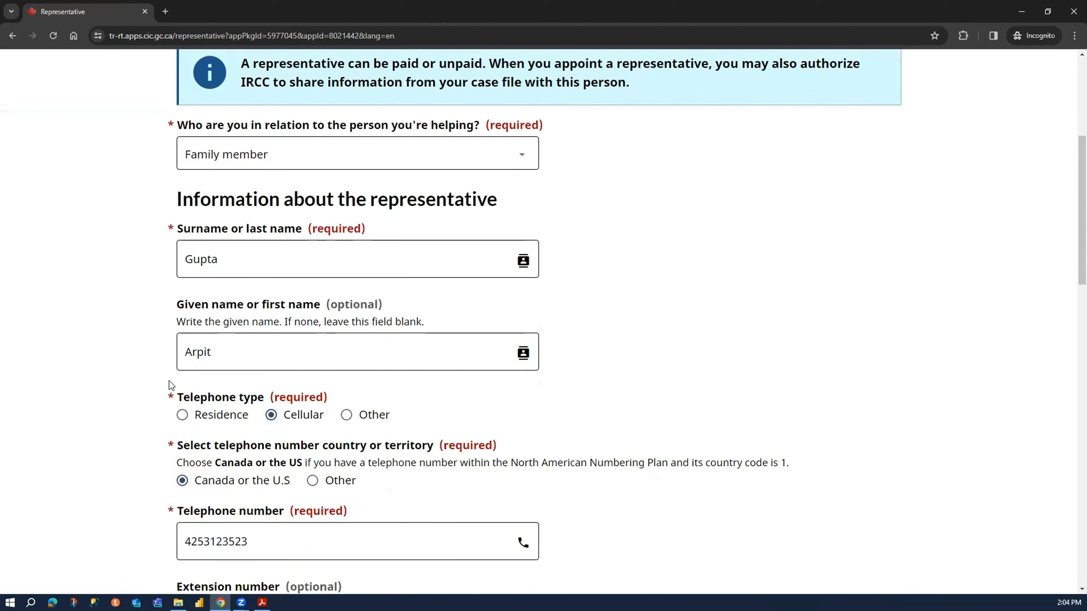
scroll(223, 419, down, 5)
scroll(223, 419, down, 13)
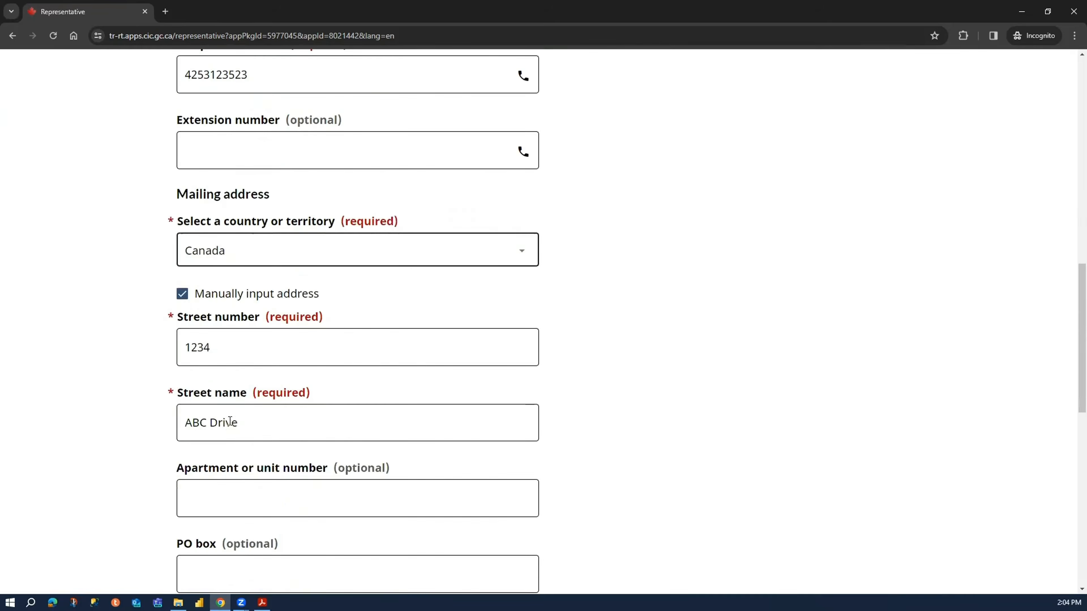
scroll(185, 384, down, 1)
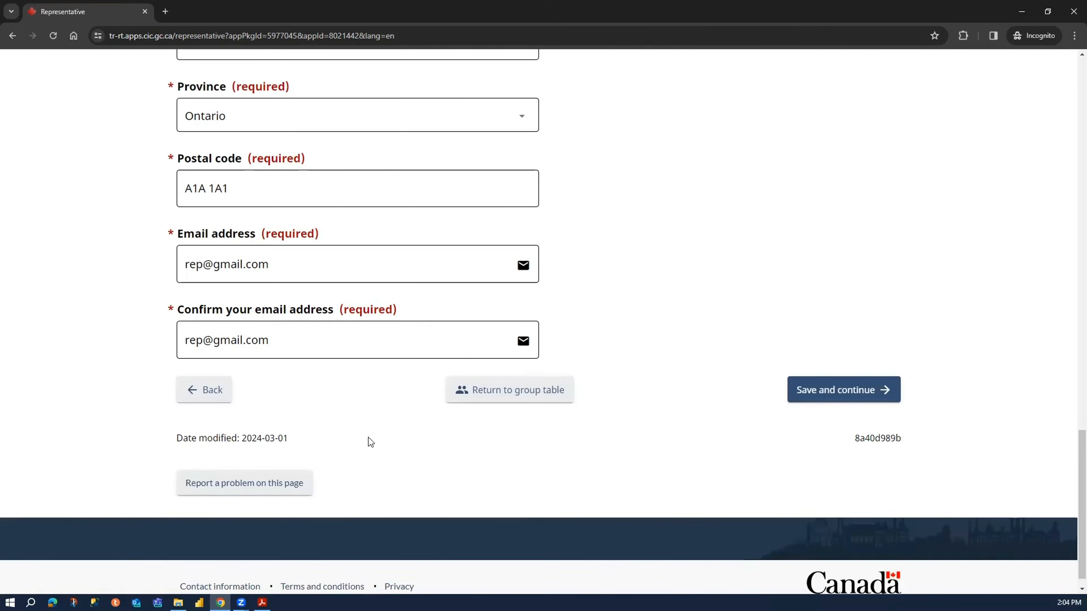
click(829, 395)
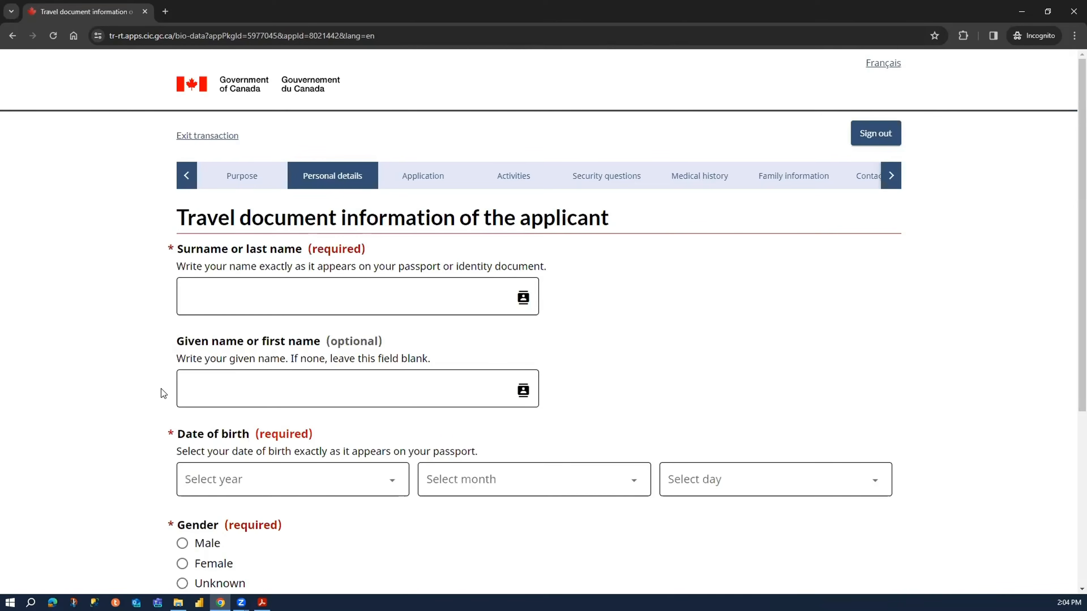
- Enter the applicant's surname and given name in the travel document information
click(225, 294)
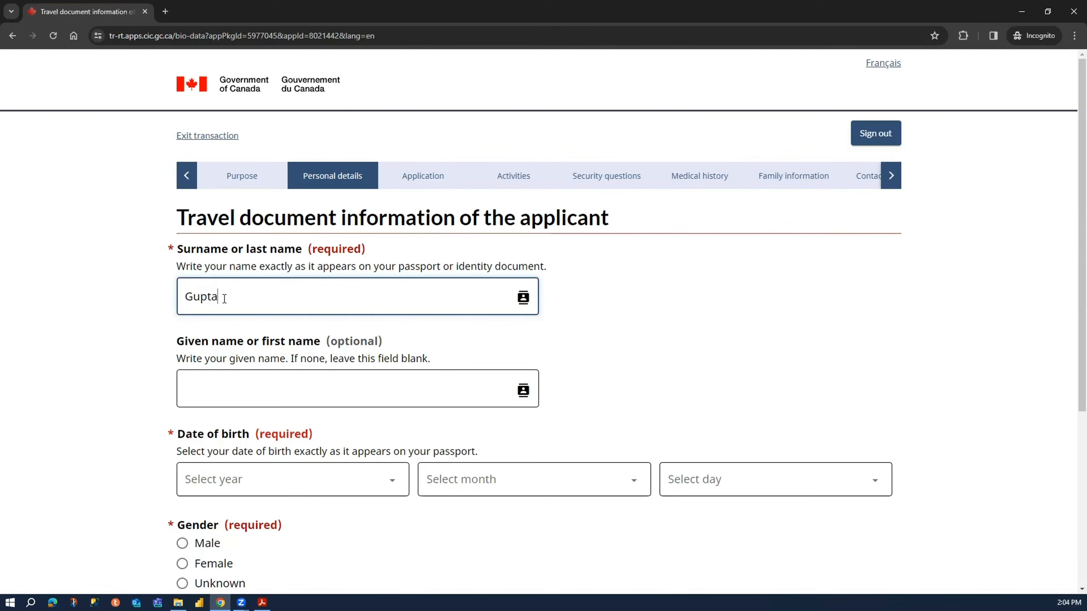
key(Tab)
key(Delete)
text(G)
click(73, 345)
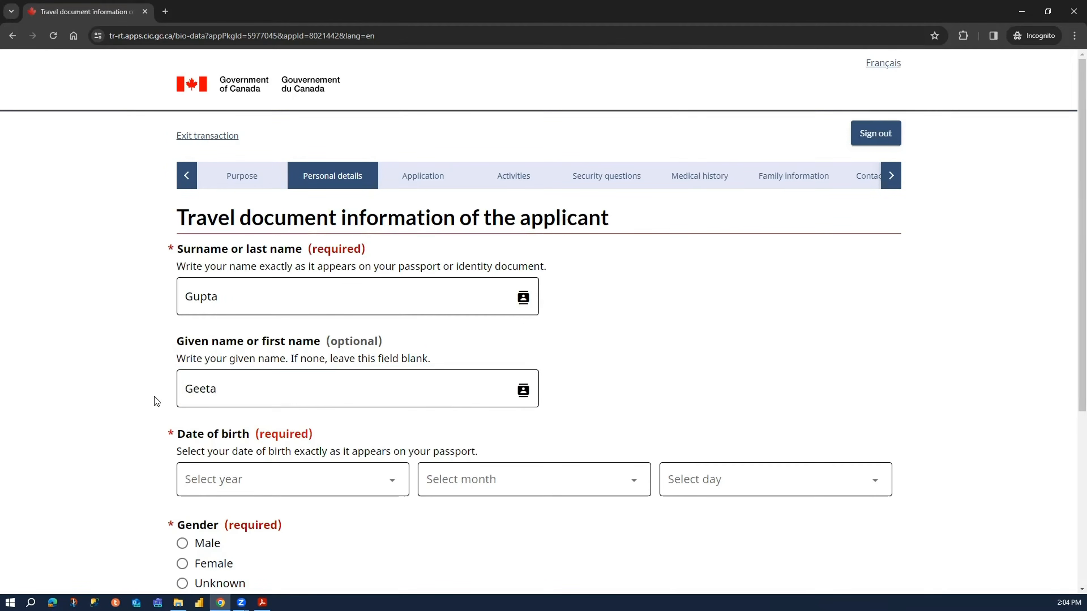
- Fill in the applicant's date of birth by year, month and day
click(286, 483)
scroll(247, 344, down, 15)
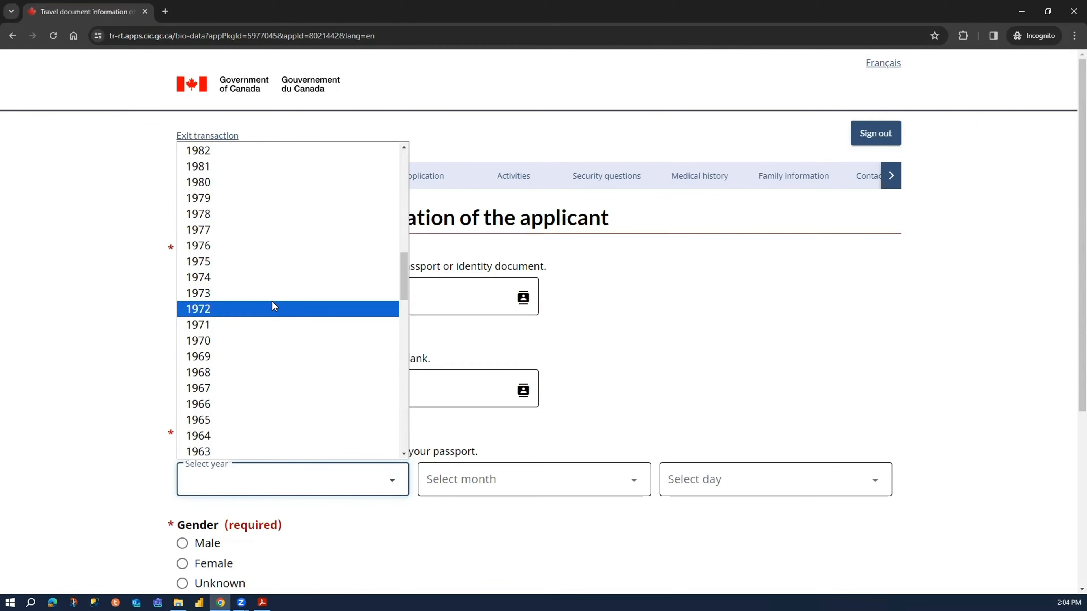
click(283, 293)
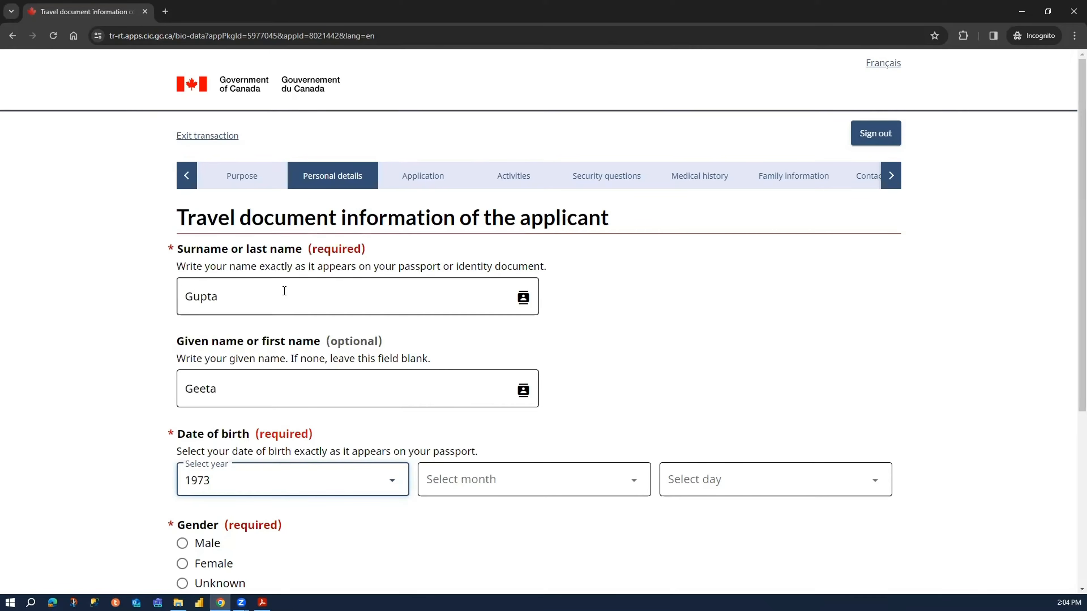
click(517, 484)
click(492, 276)
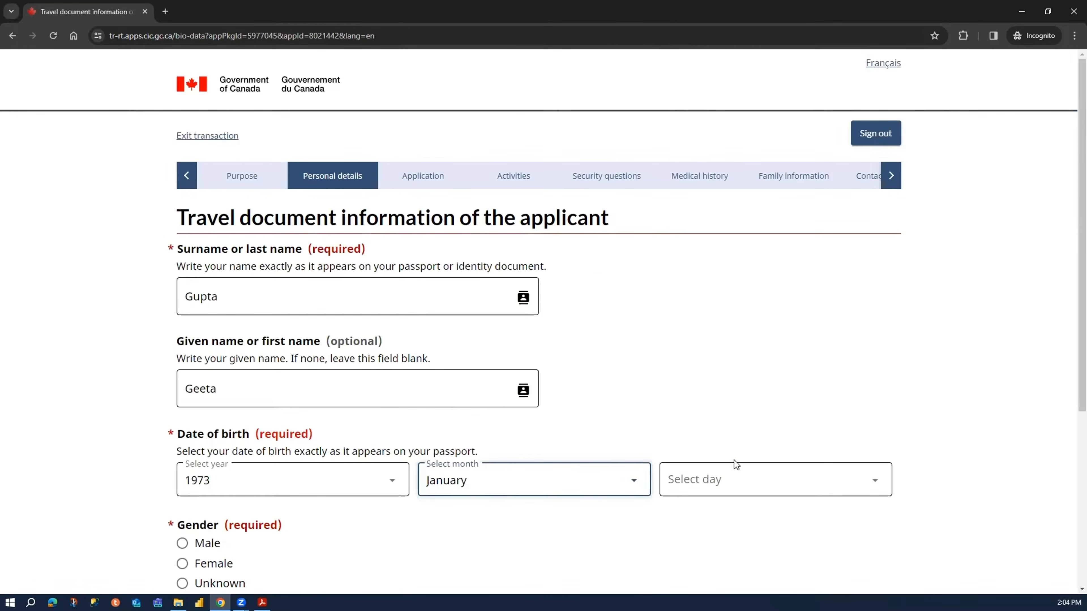
click(745, 484)
click(727, 173)
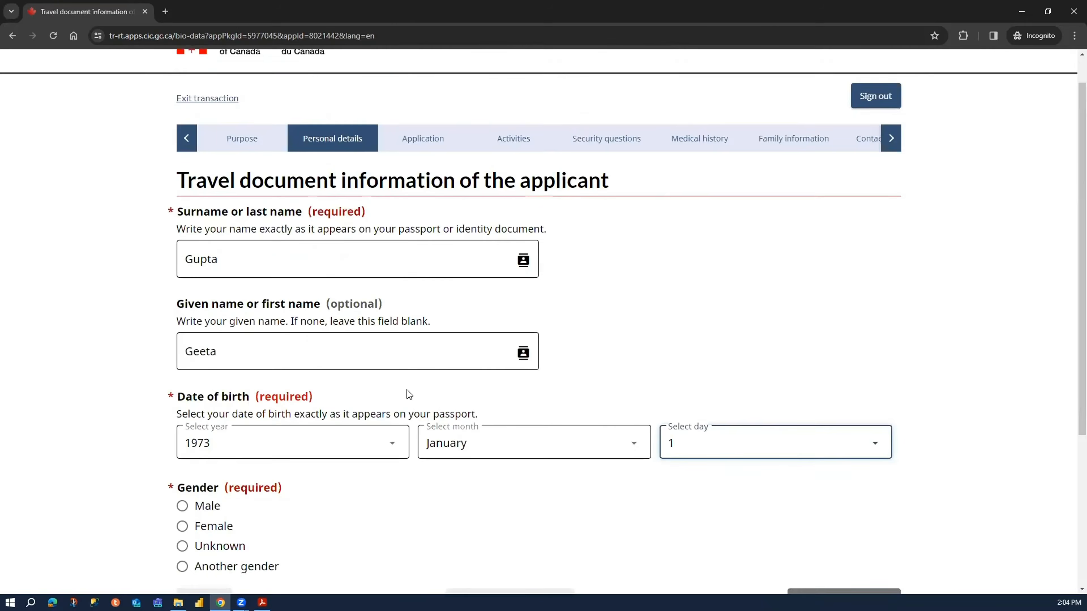
- Set the applicant's gender to Female and save the travel document information
scroll(417, 395, down, 5)
click(223, 337)
click(837, 415)
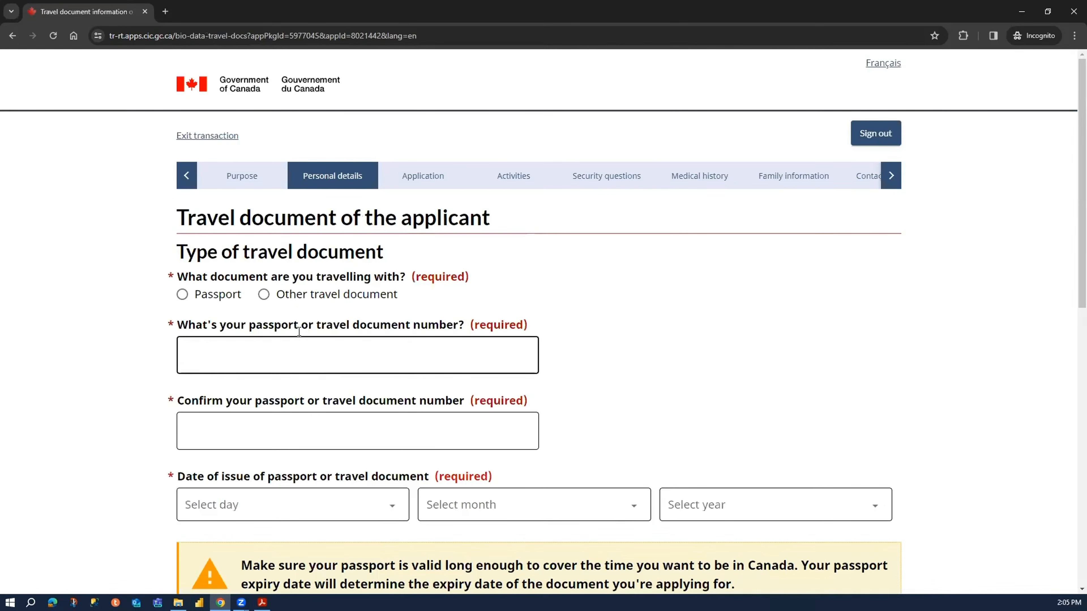
- Specify Passport as the document the applicant is travelling with and Regular as the kind of passport
drag(178, 218, 485, 221)
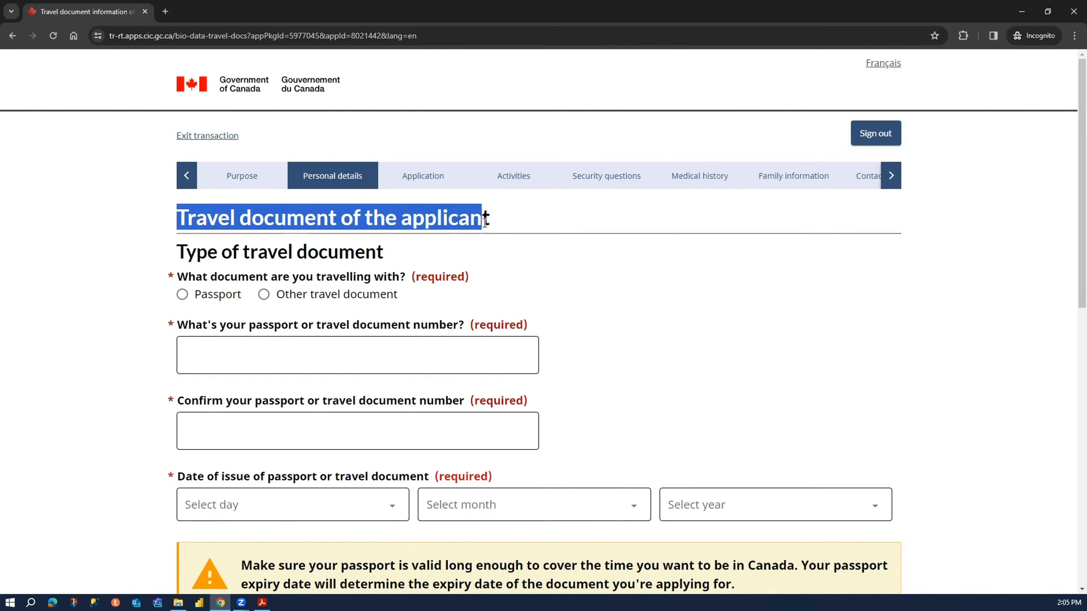
click(200, 249)
drag(182, 254, 384, 253)
drag(218, 278, 385, 274)
click(220, 297)
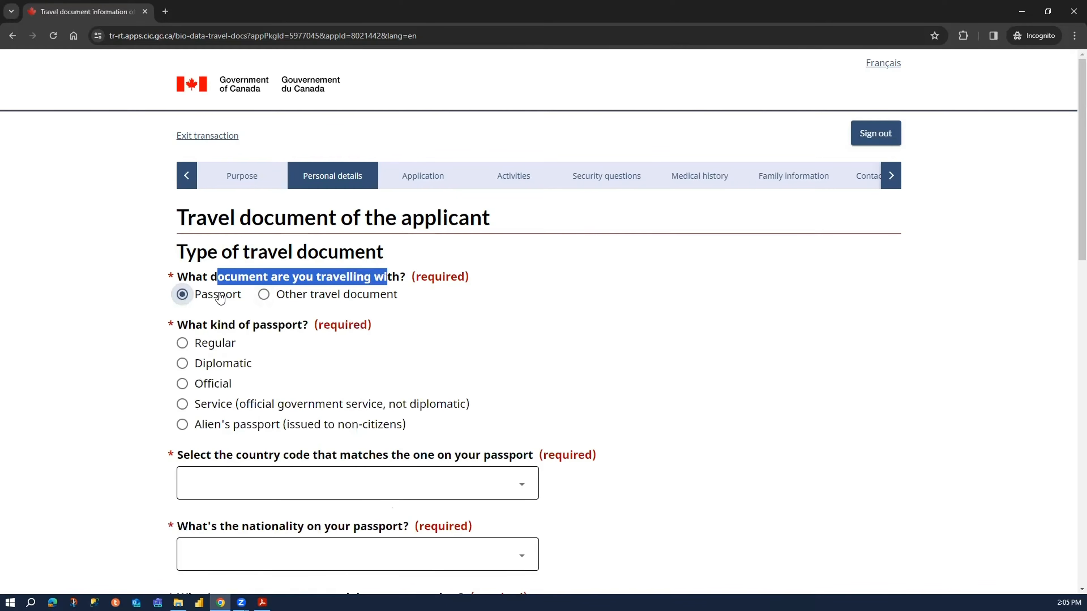
click(221, 347)
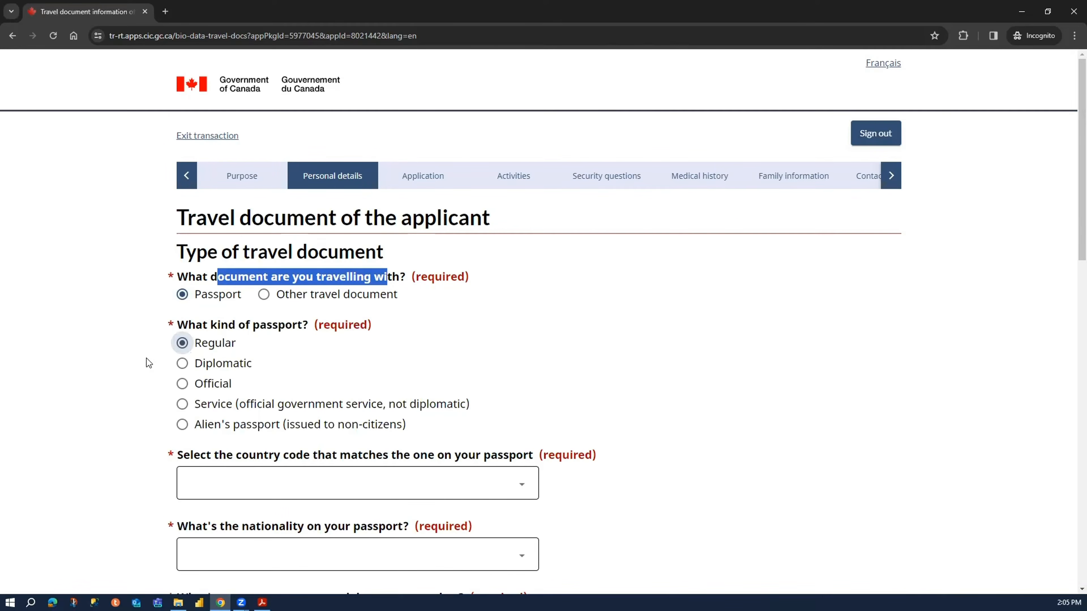
- Set the passport's country code to IND (India) and its nationality to India
scroll(142, 362, down, 2)
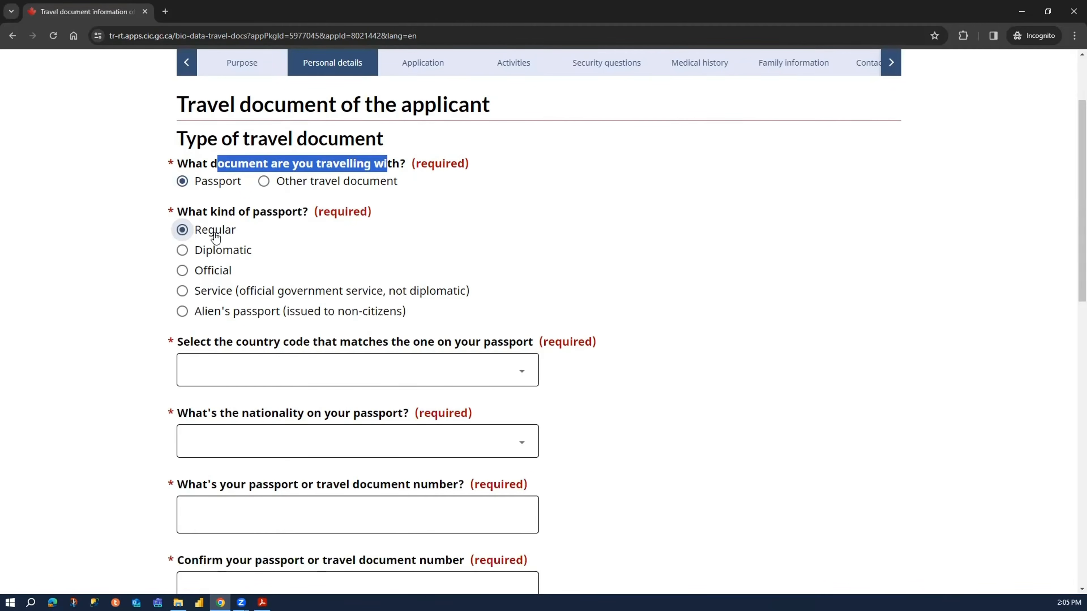
click(232, 371)
click(231, 372)
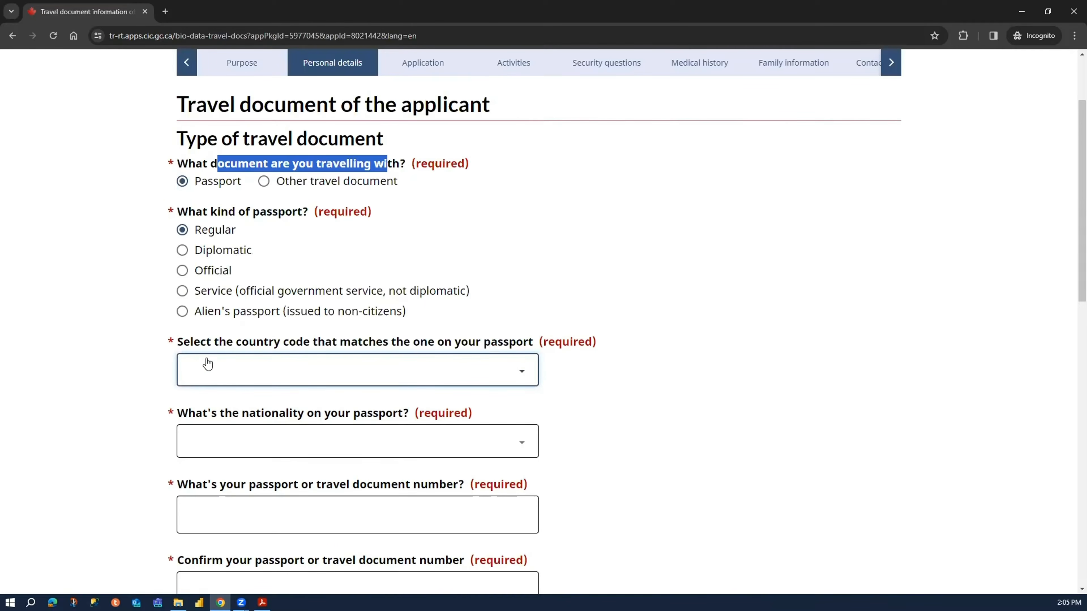
click(336, 371)
text(in)
key(Return)
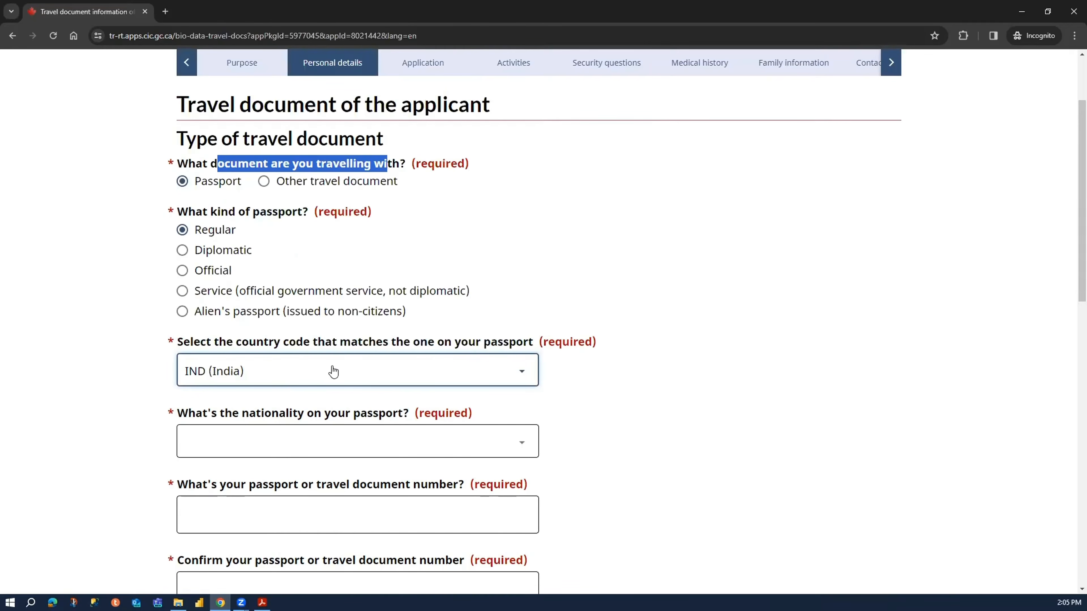
scroll(333, 372, down, 4)
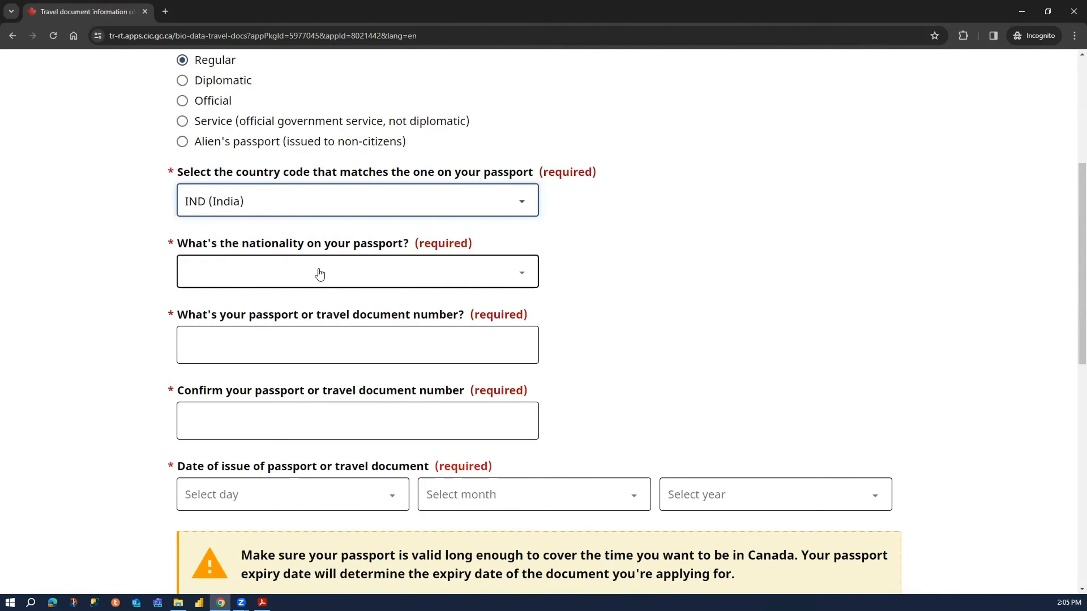
click(319, 274)
text(in)
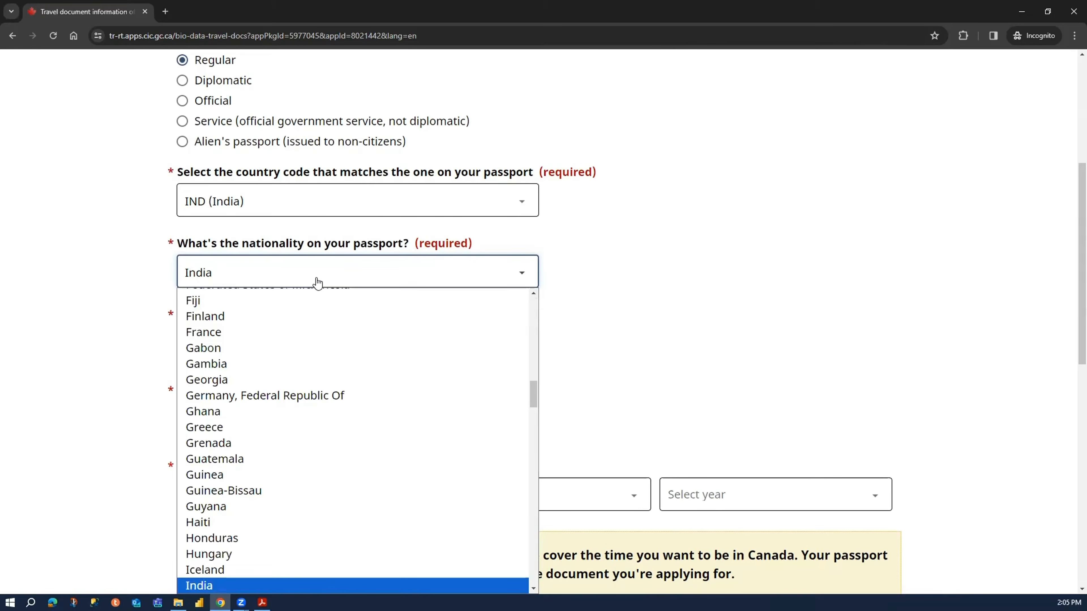
key(Return)
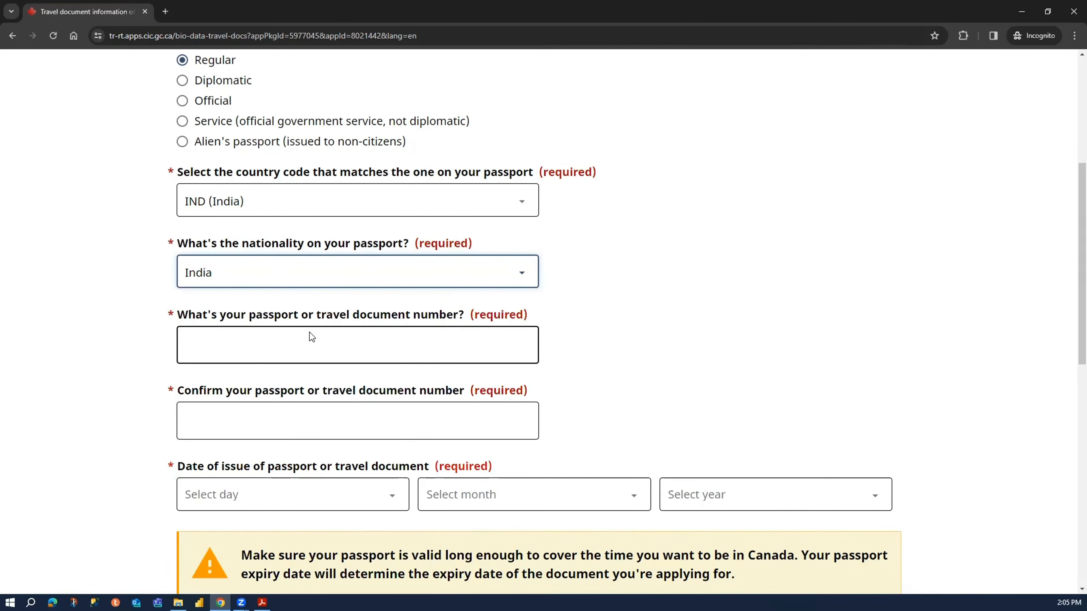
- Enter the applicant's passport number and repeat it in the confirmation field
click(267, 350)
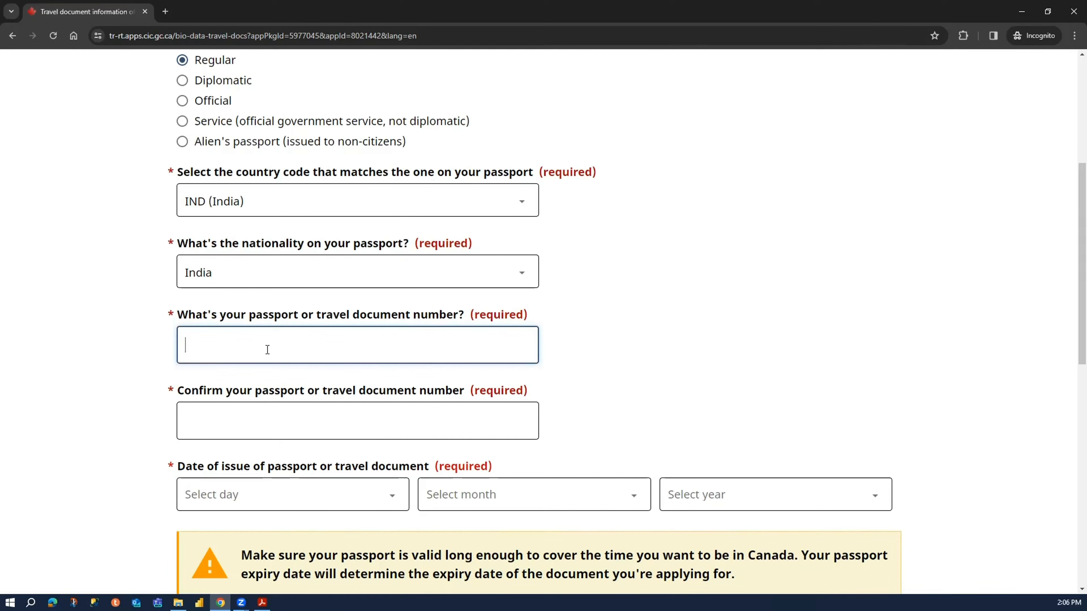
click(255, 420)
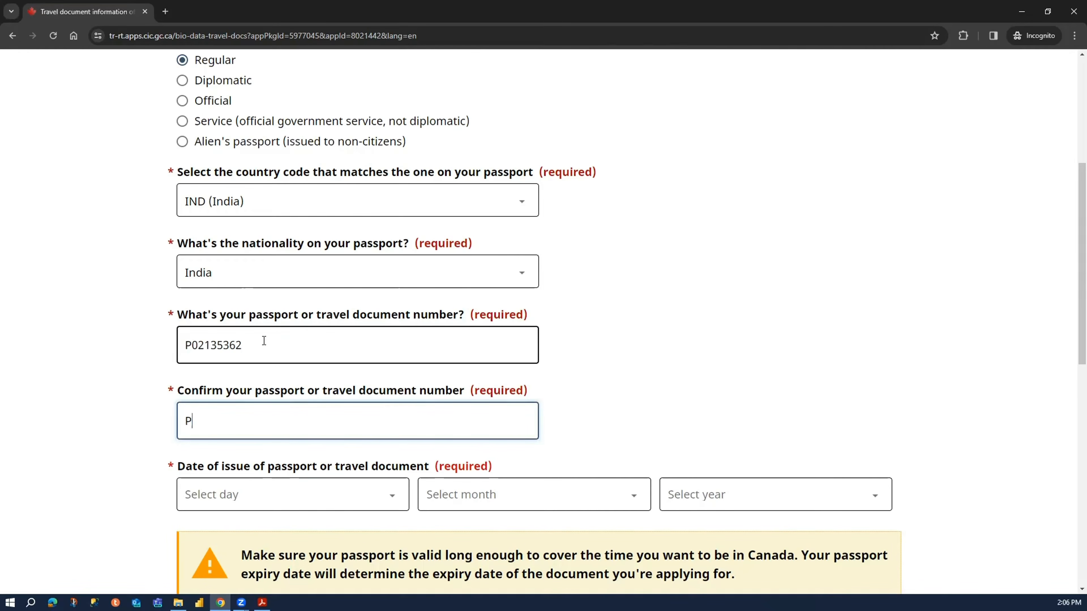
key(Tab)
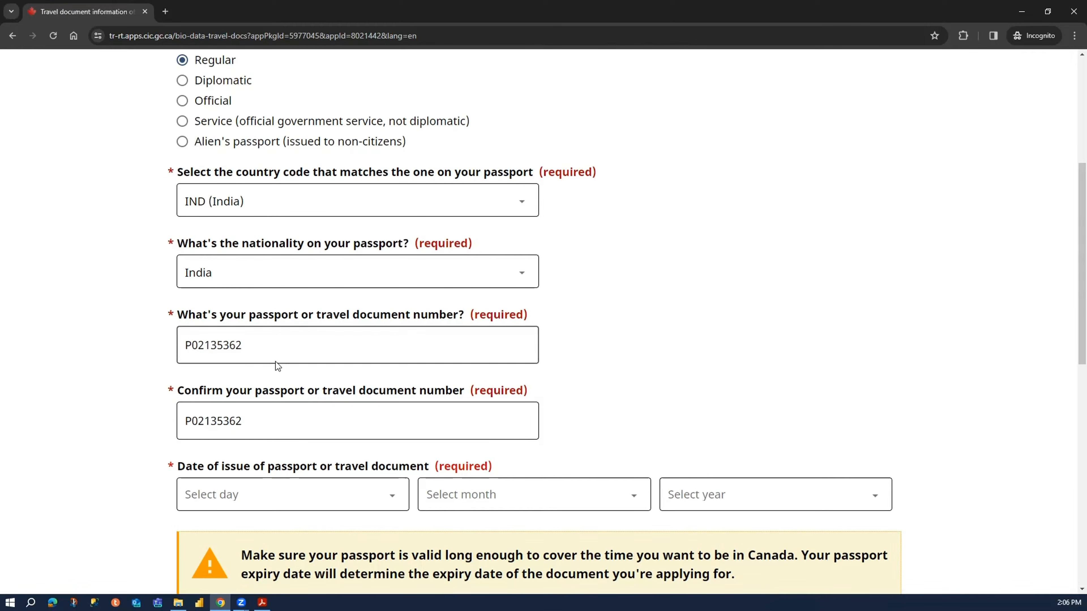
- Set the passport's date of issue to 1 January 2020
scroll(246, 373, down, 4)
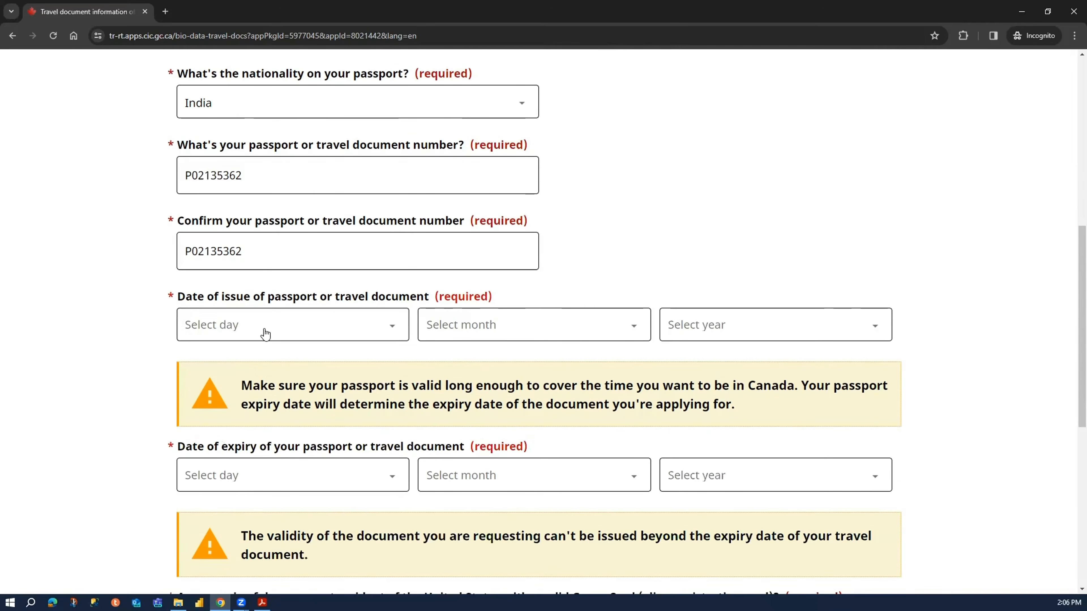
click(243, 334)
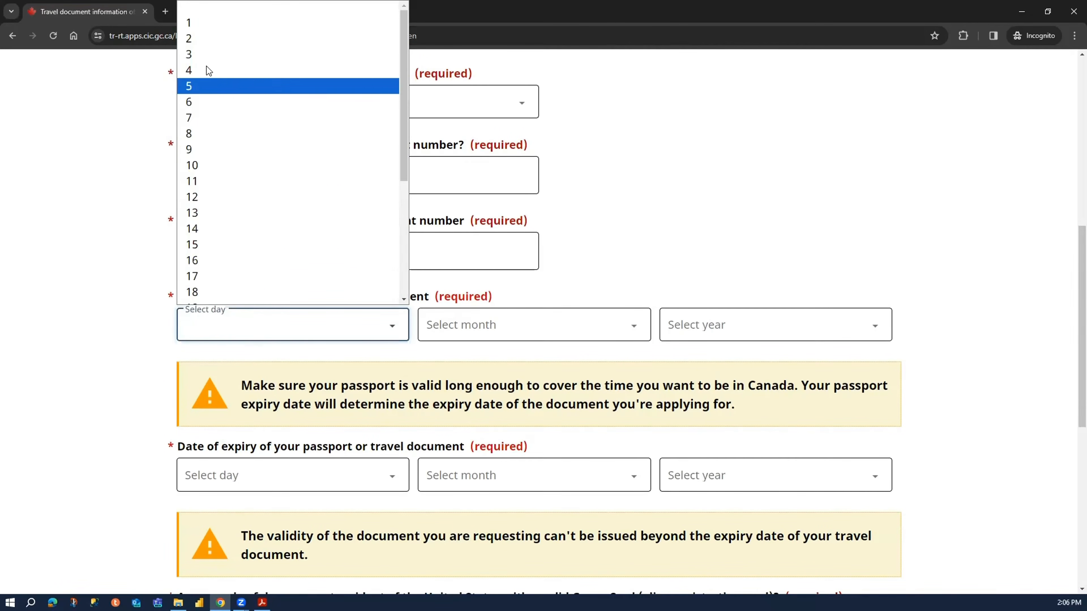
click(219, 27)
click(481, 324)
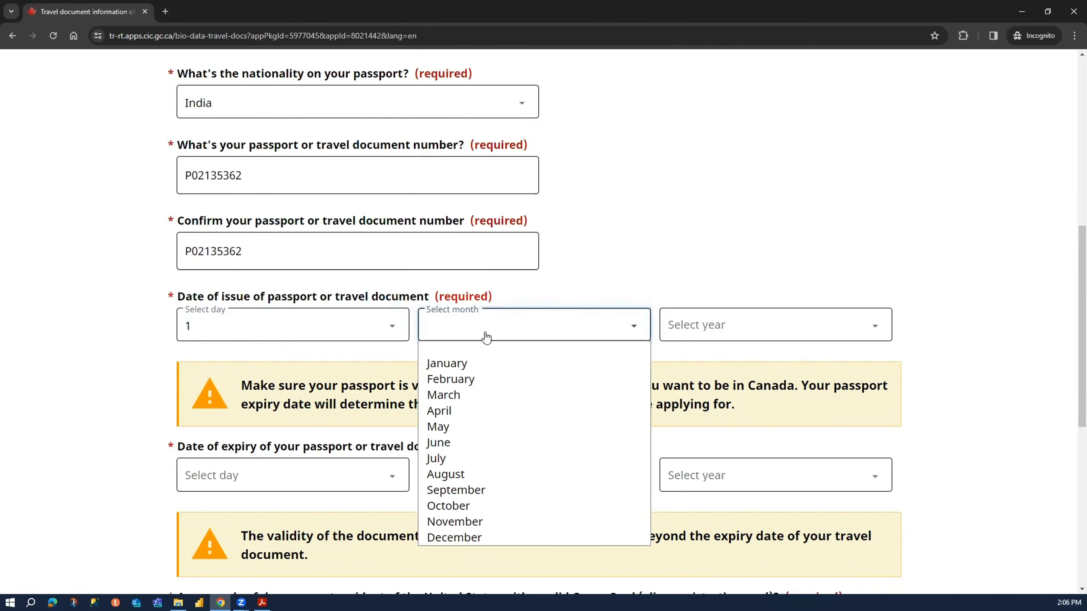
click(494, 364)
click(727, 326)
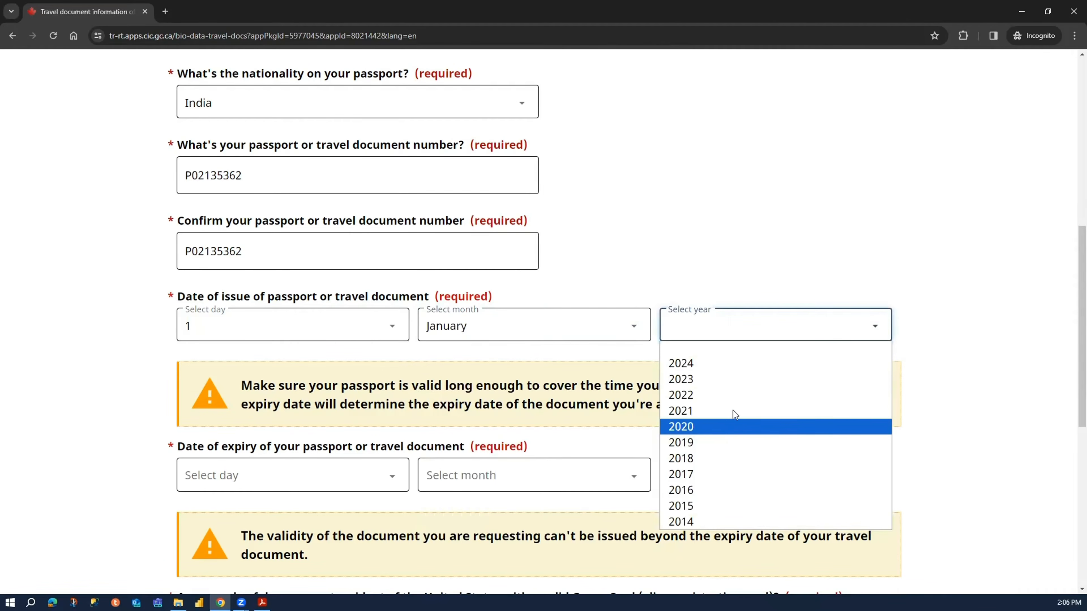
click(739, 427)
- Set the passport's date of expiry to 1 January 2030
scroll(316, 460, down, 2)
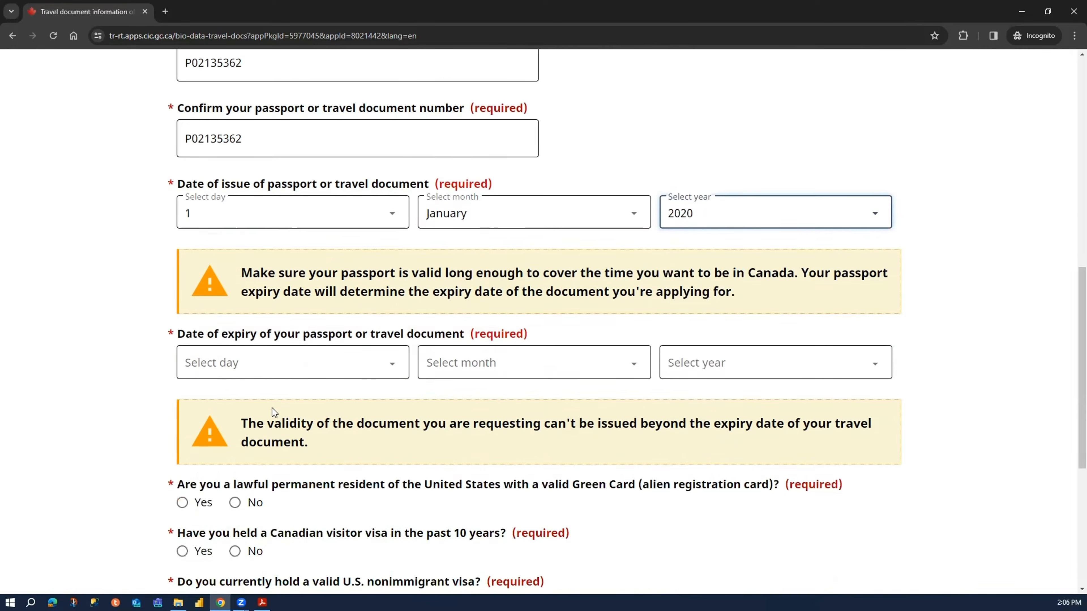
click(295, 360)
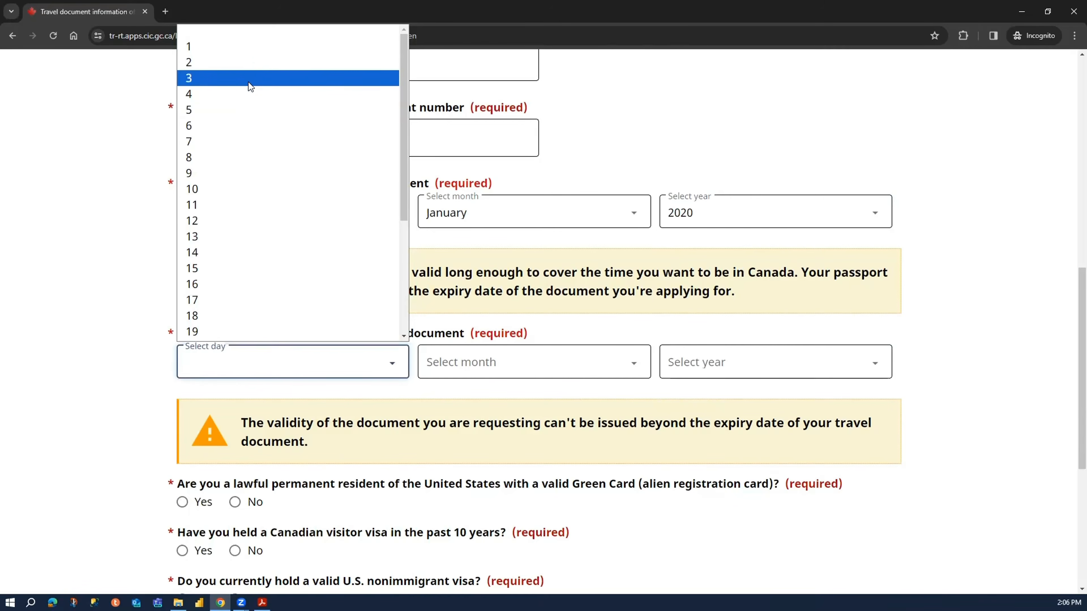
click(261, 45)
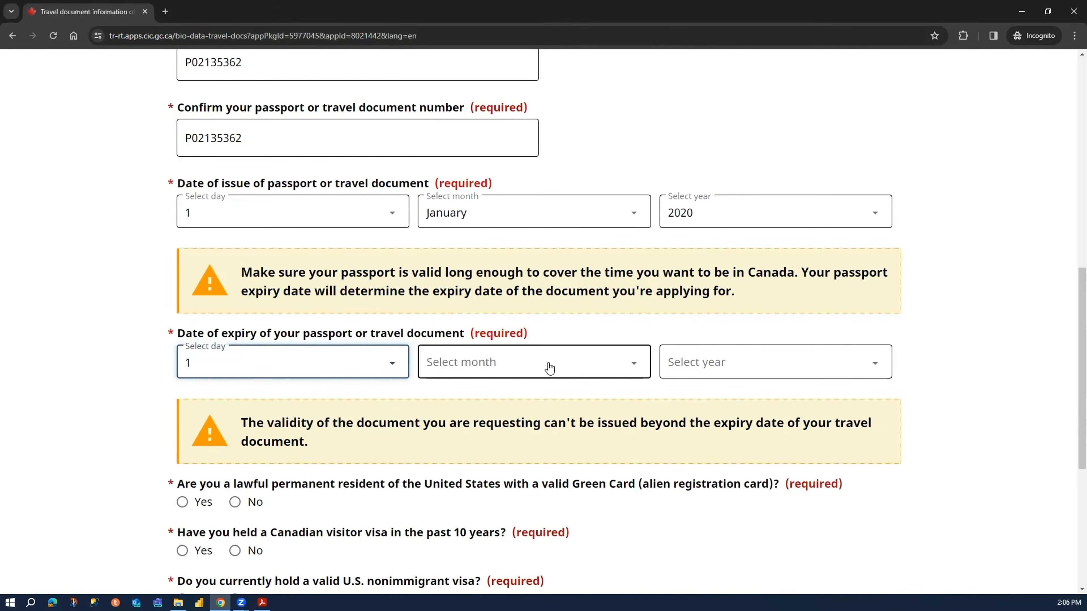
click(528, 365)
click(506, 400)
click(692, 368)
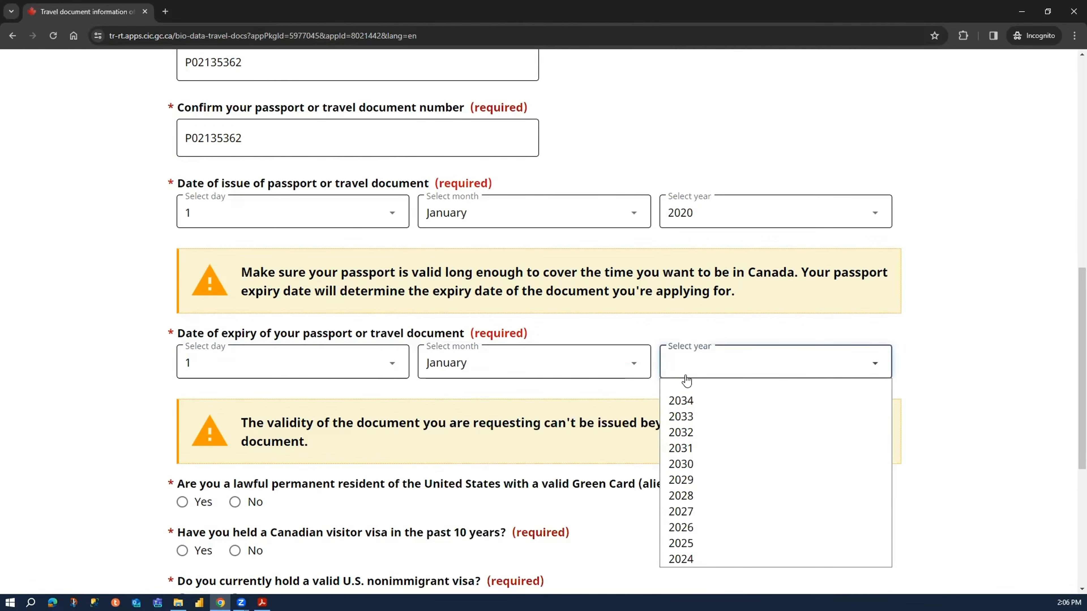
click(710, 463)
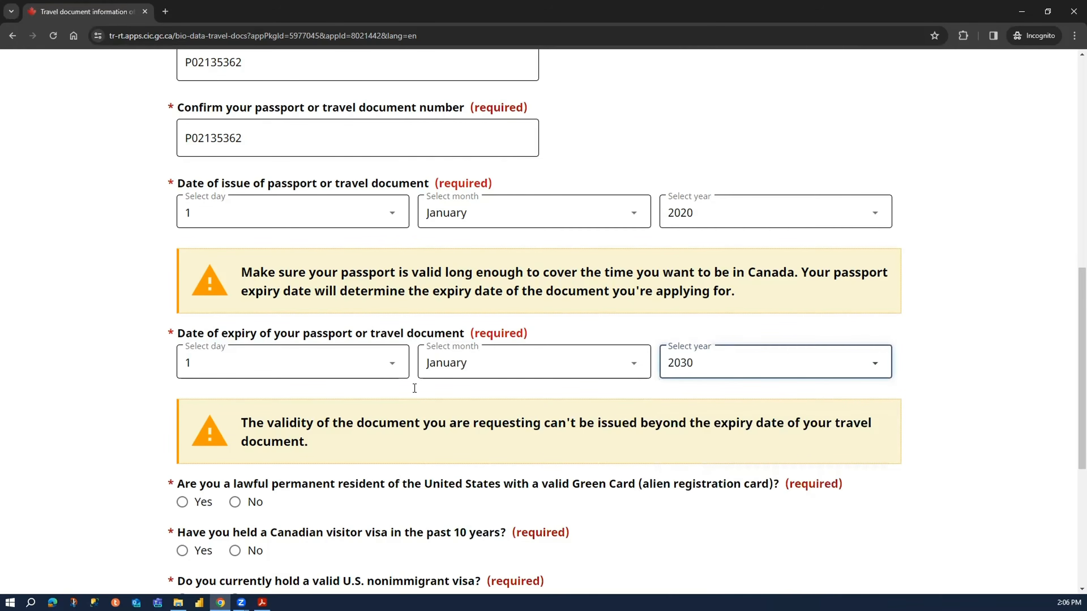
scroll(101, 413, down, 5)
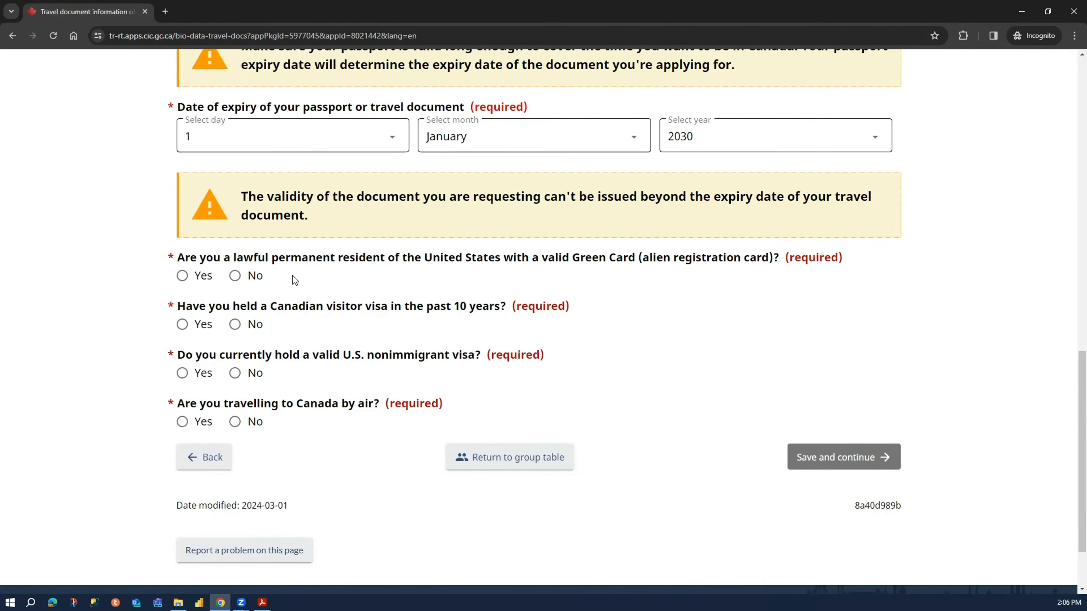
- Answer No to holding a Green Card, a past Canadian visitor visa and a U.S. visa, Yes to air travel, and save the page
click(247, 279)
click(243, 326)
click(244, 376)
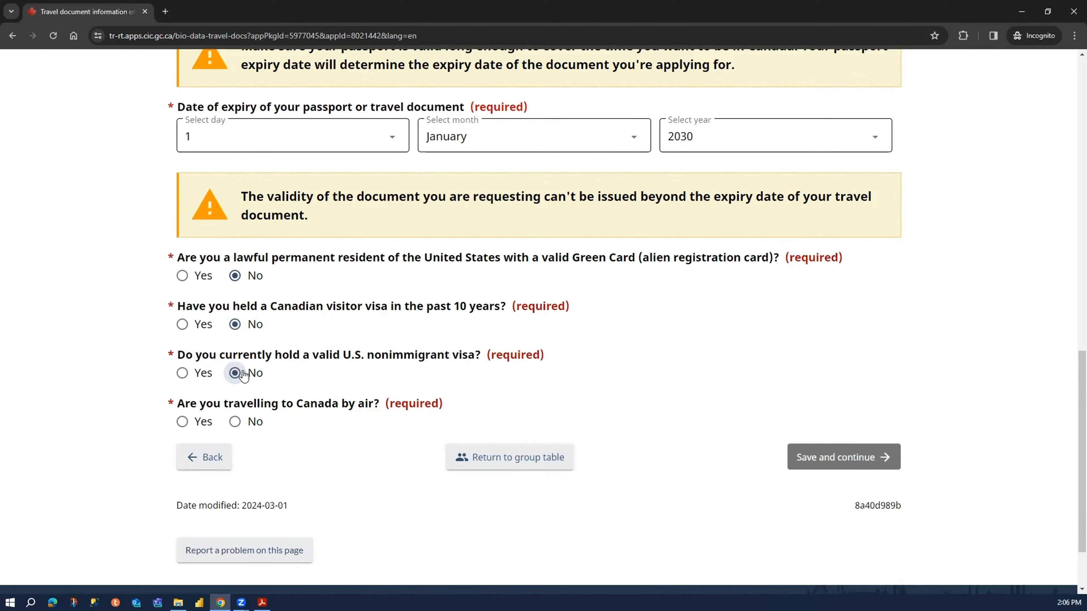
click(200, 423)
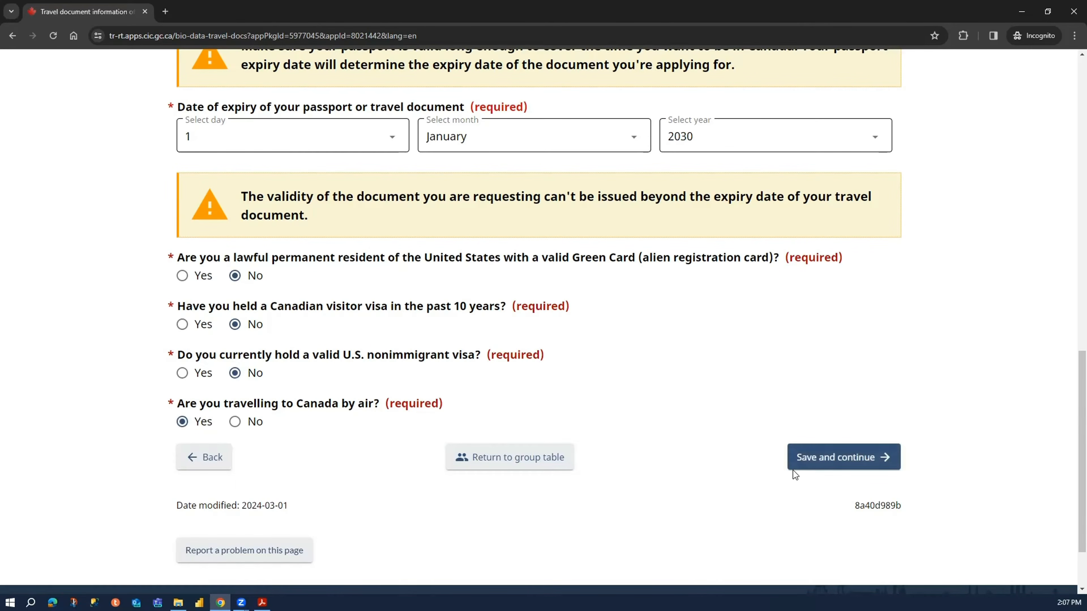
click(805, 461)
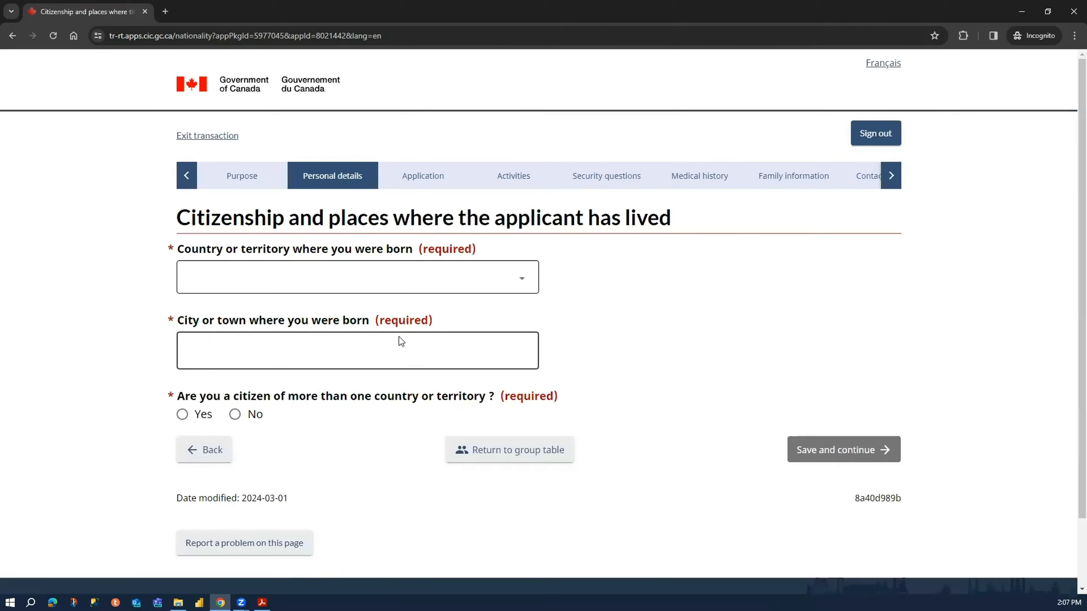
- Set the applicant's country of birth to India and the city of birth to Delhi
click(301, 288)
text(in)
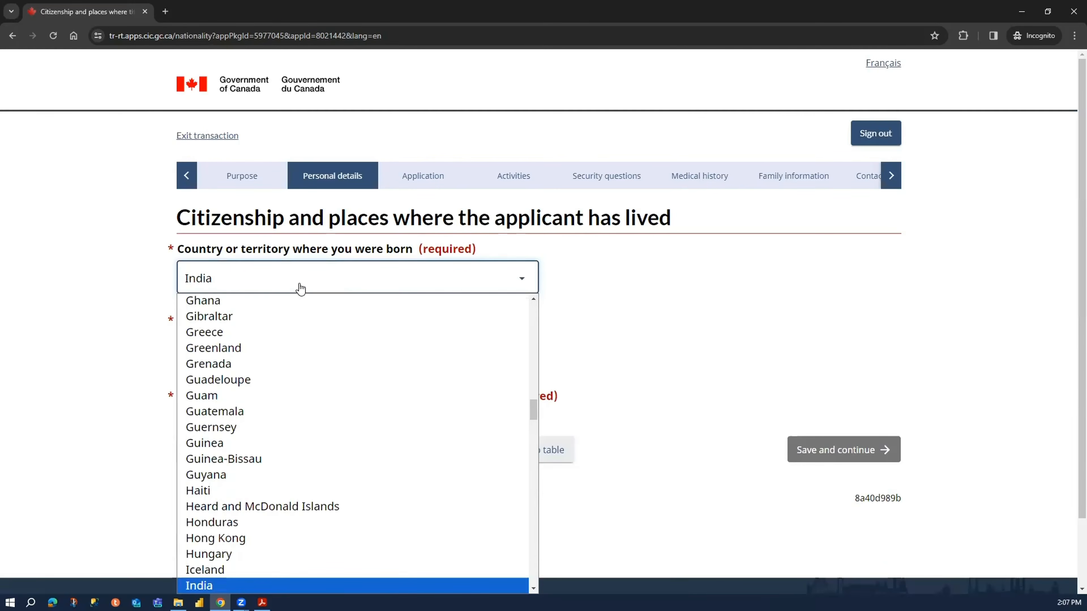
key(Return)
click(322, 351)
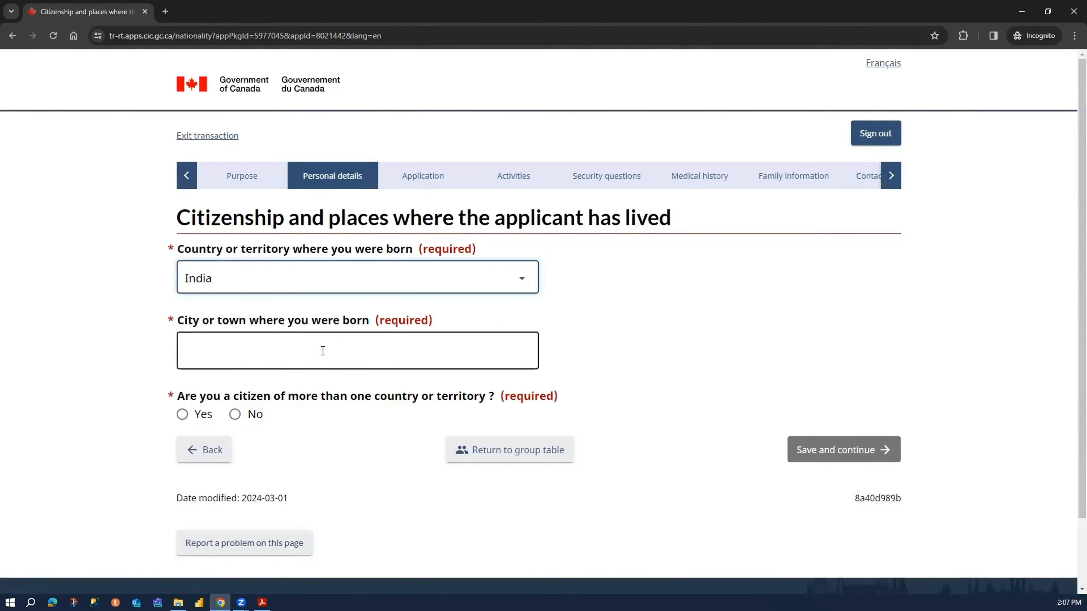
text(Delhi)
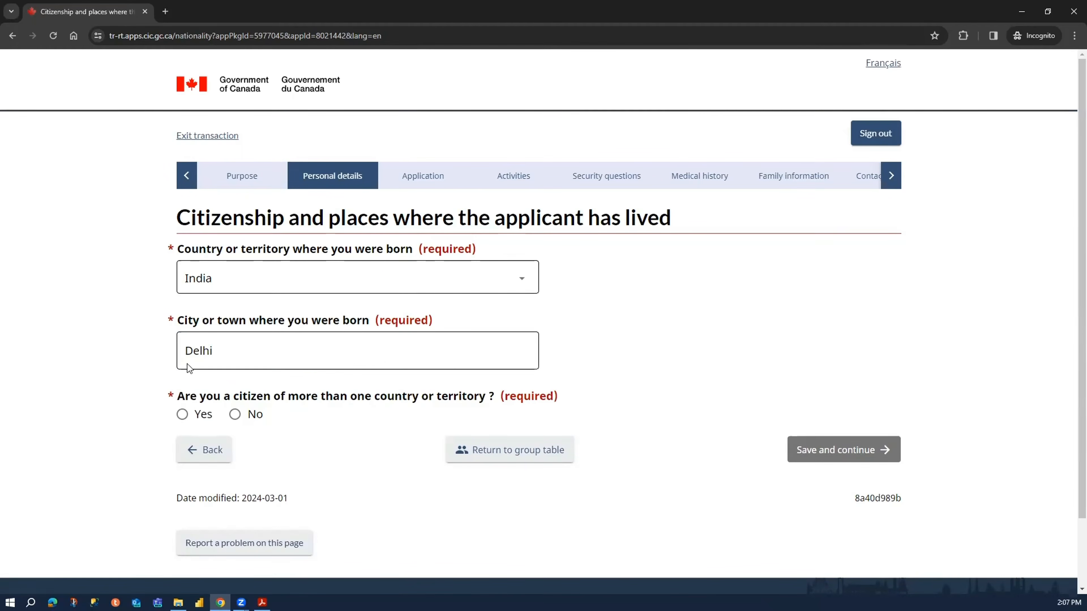
- Declare no multiple citizenship, set the citizenship to India since birth, and save the page
click(226, 417)
click(254, 415)
scroll(265, 334, down, 5)
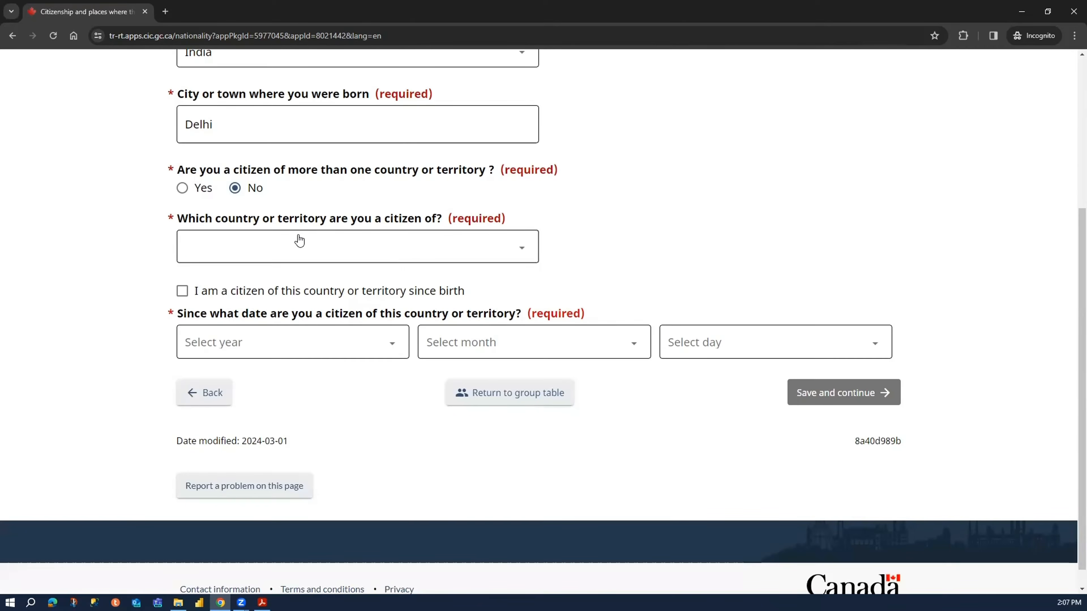
click(272, 249)
text(india)
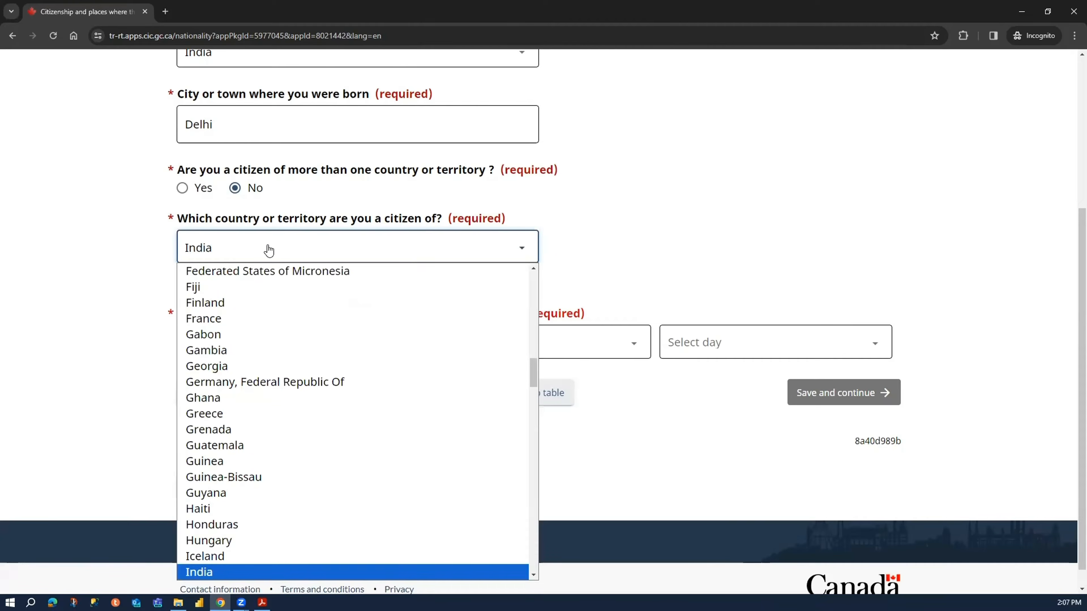
key(Return)
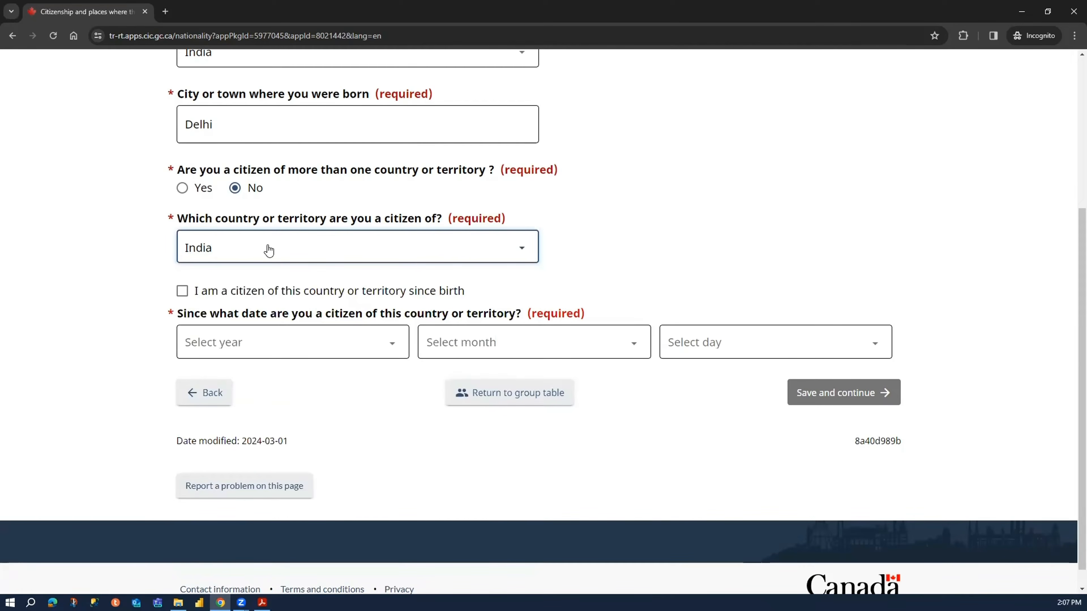
click(202, 297)
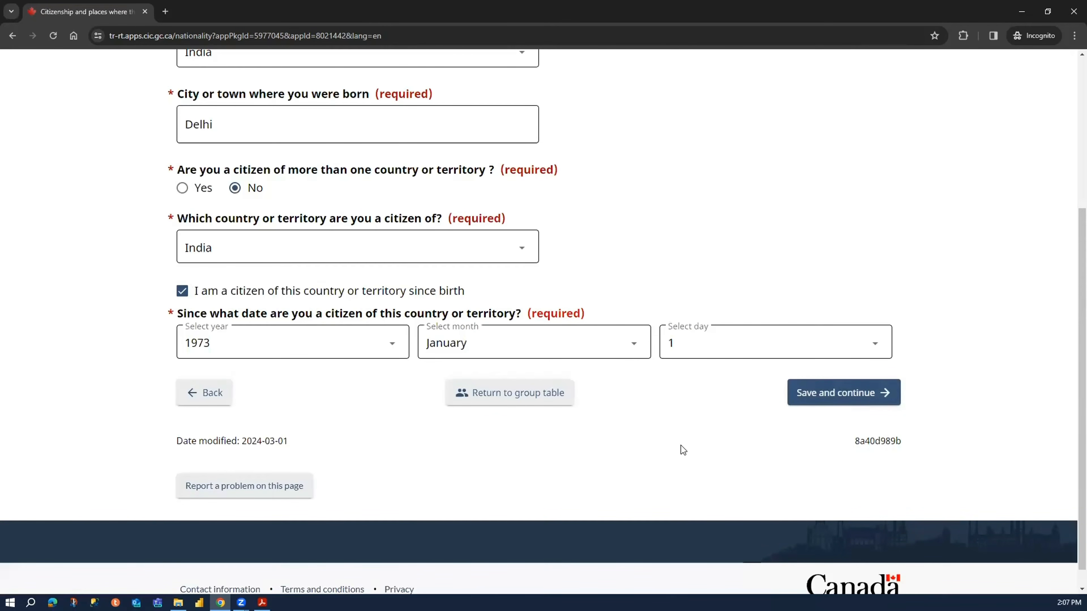
click(815, 396)
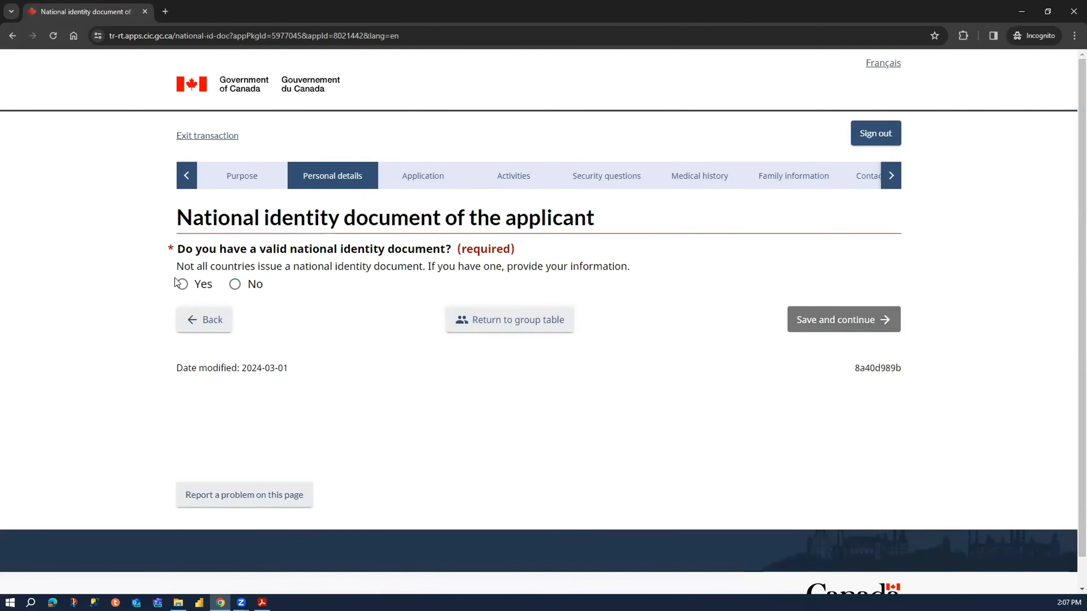
- Declare a valid national identity document and enter its document number in both the number and confirmation fields
click(183, 284)
click(242, 340)
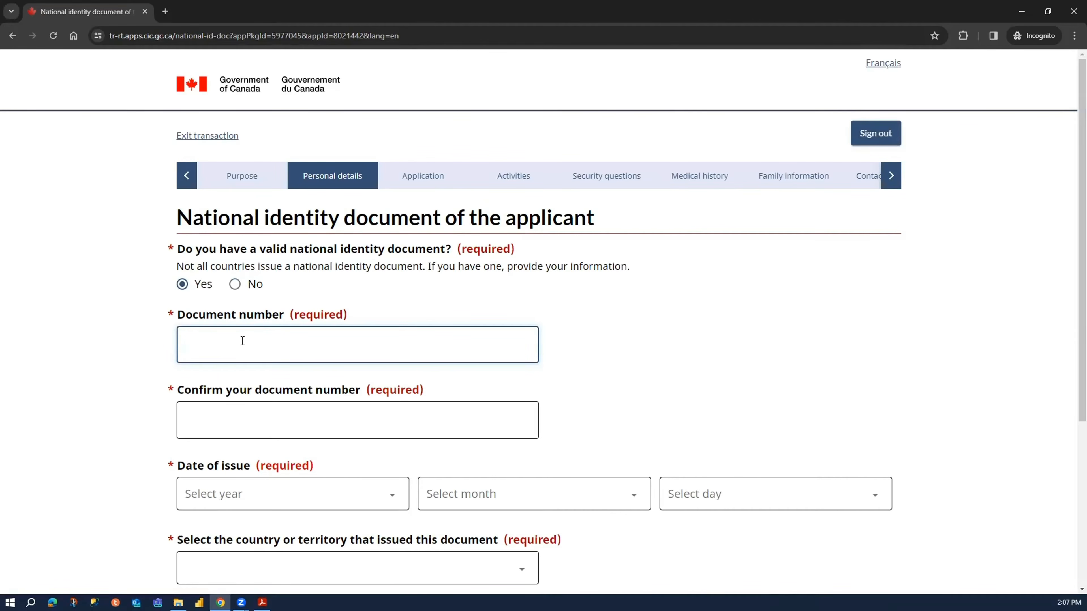
click(246, 419)
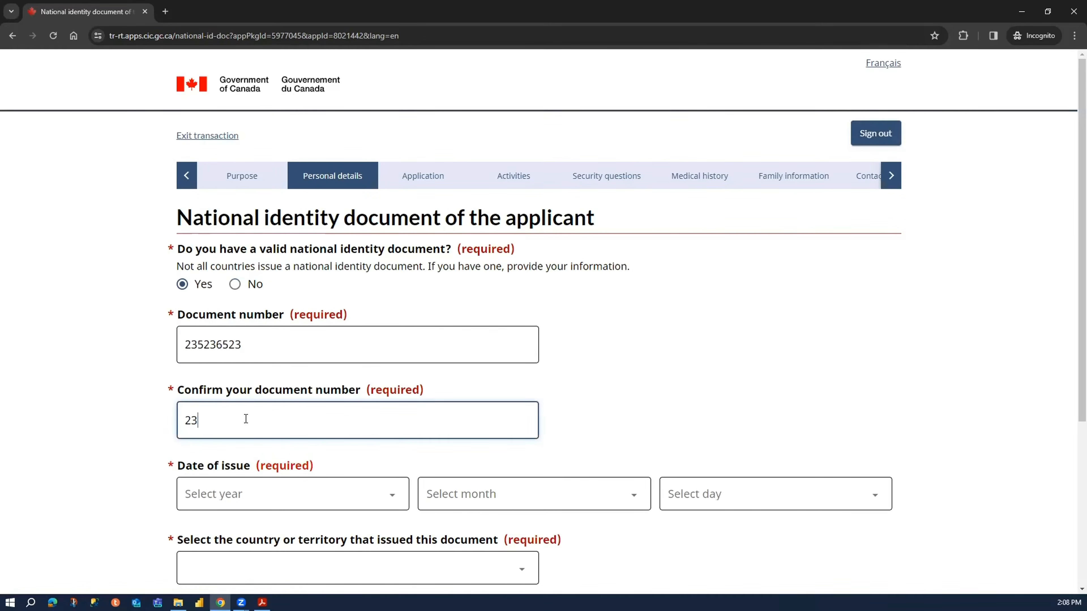
- Set the national identity document's date of issue to 1 January 2021
scroll(226, 458, down, 5)
click(277, 269)
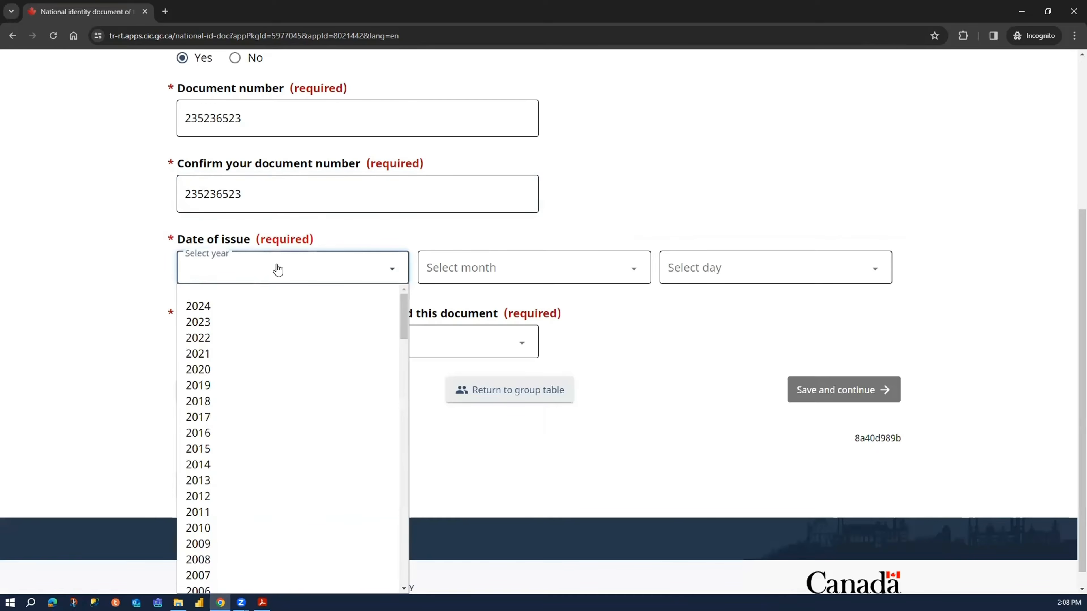
click(243, 354)
click(456, 274)
click(513, 306)
click(693, 274)
click(702, 304)
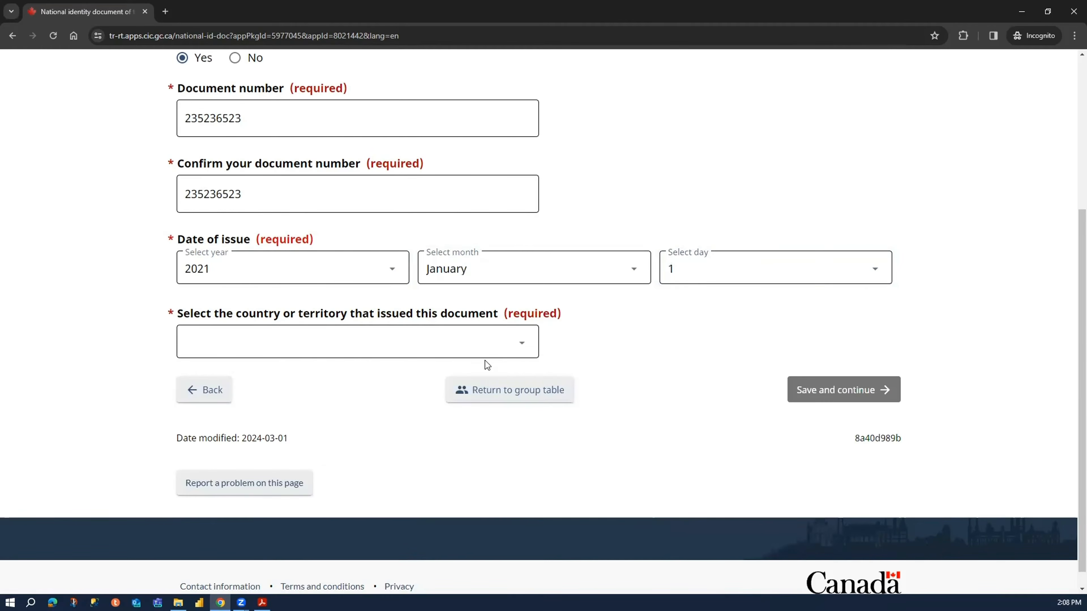
- Set the identity document's issuing country to India and save the national identity document page
click(388, 351)
text(india)
key(Return)
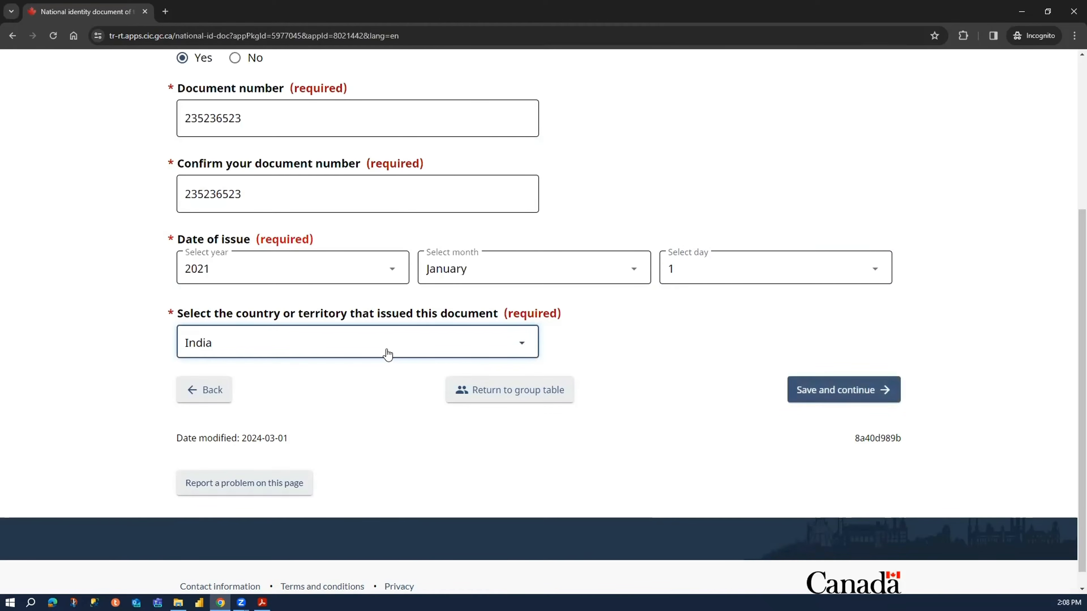
click(56, 360)
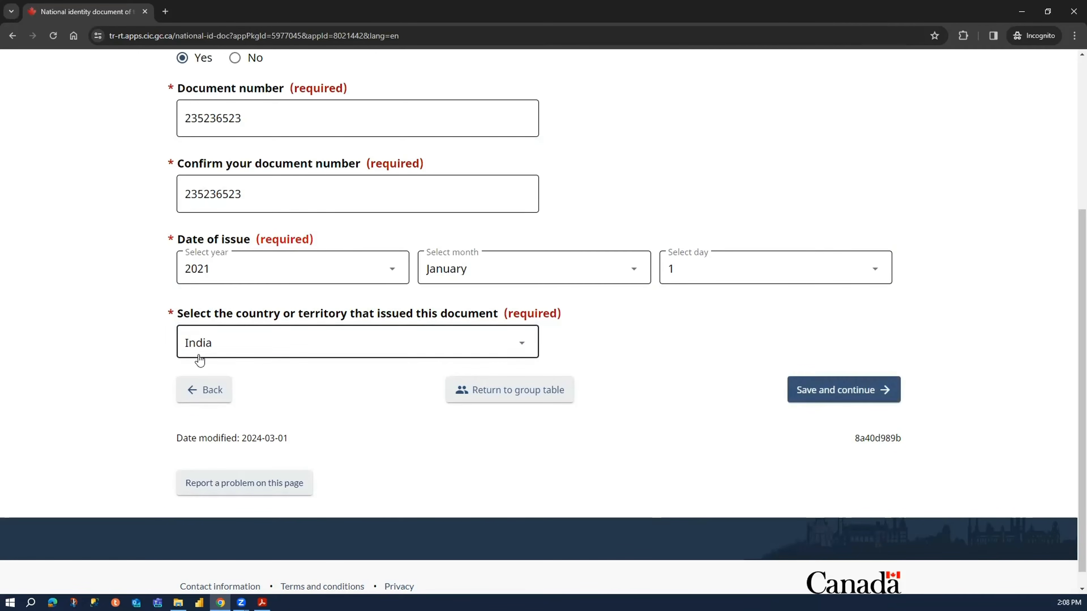
scroll(659, 394, up, 4)
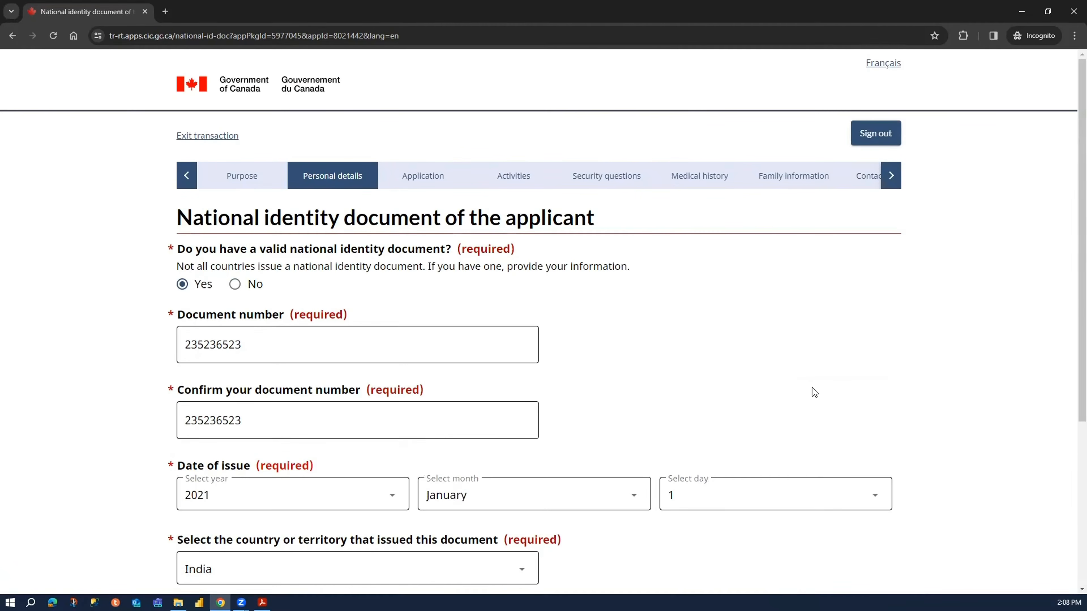
scroll(973, 390, down, 1)
scroll(965, 393, down, 2)
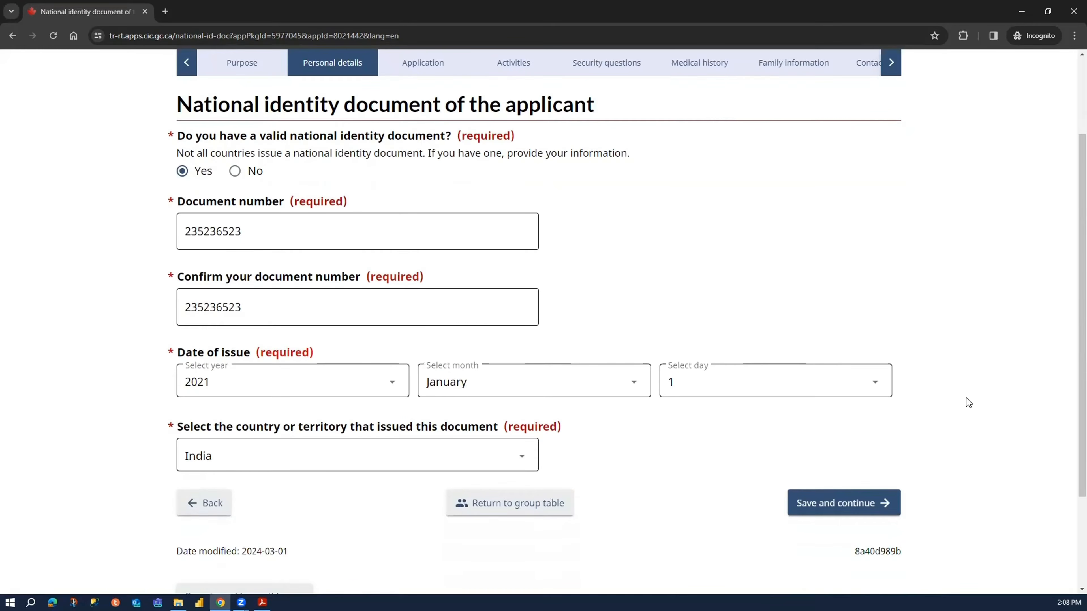
click(878, 513)
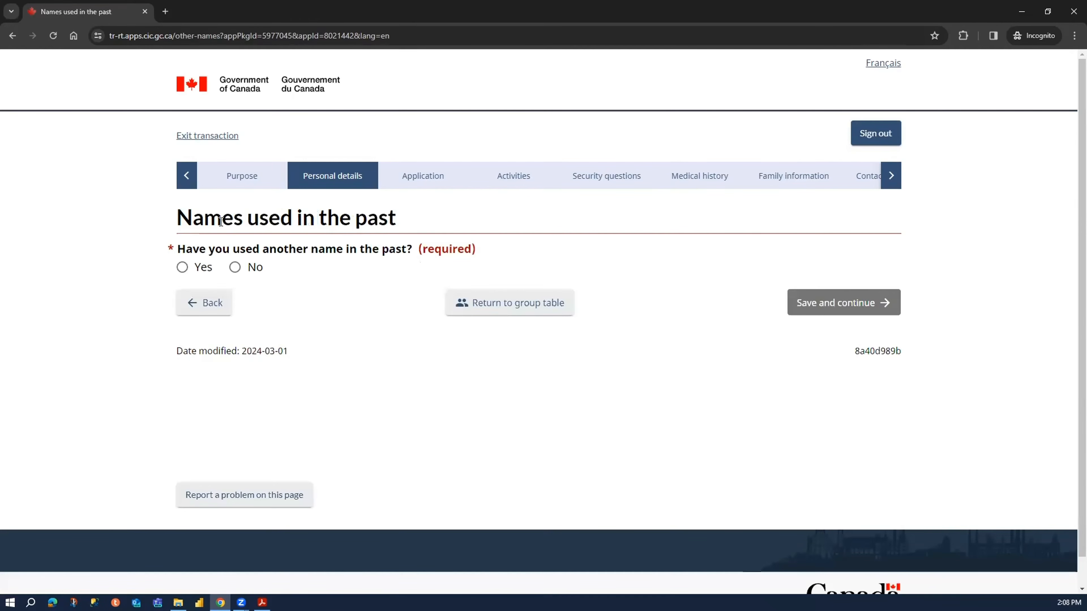
- Declare that another name was used in the past and start an entry of type Name before marriage or maiden name
click(183, 267)
click(220, 323)
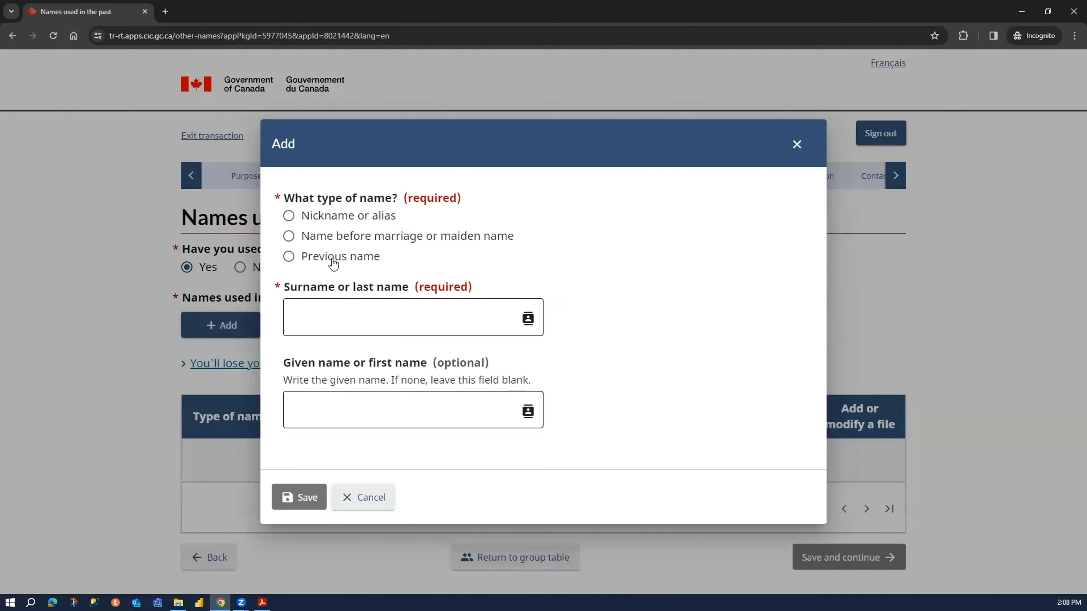
click(316, 238)
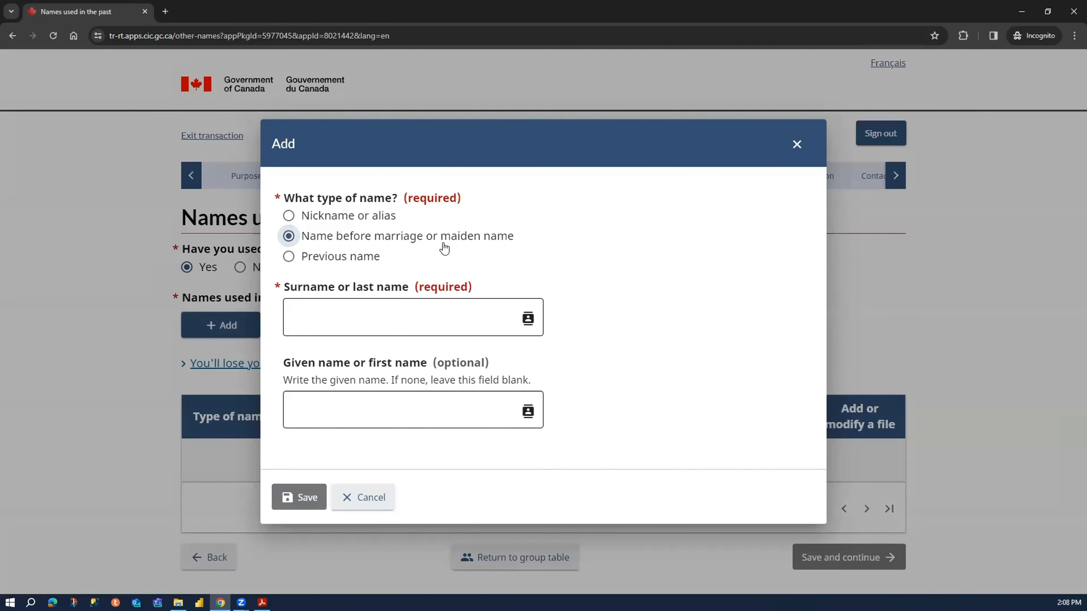
- Fill in the surname and given name of the maiden-name entry and save it
click(421, 323)
click(422, 323)
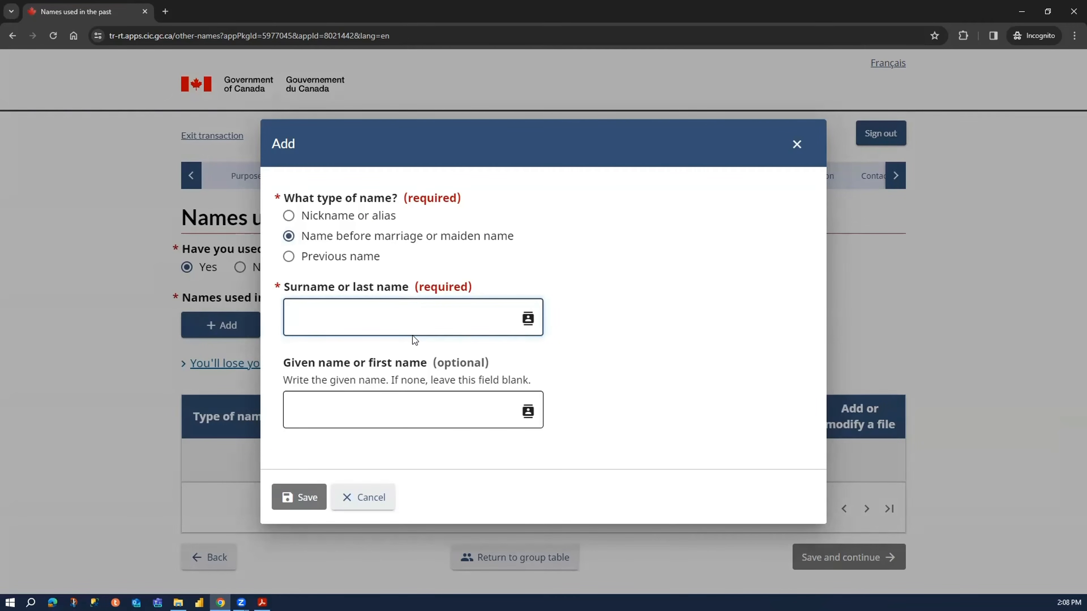
text(Gupta)
click(410, 406)
text(Moth)
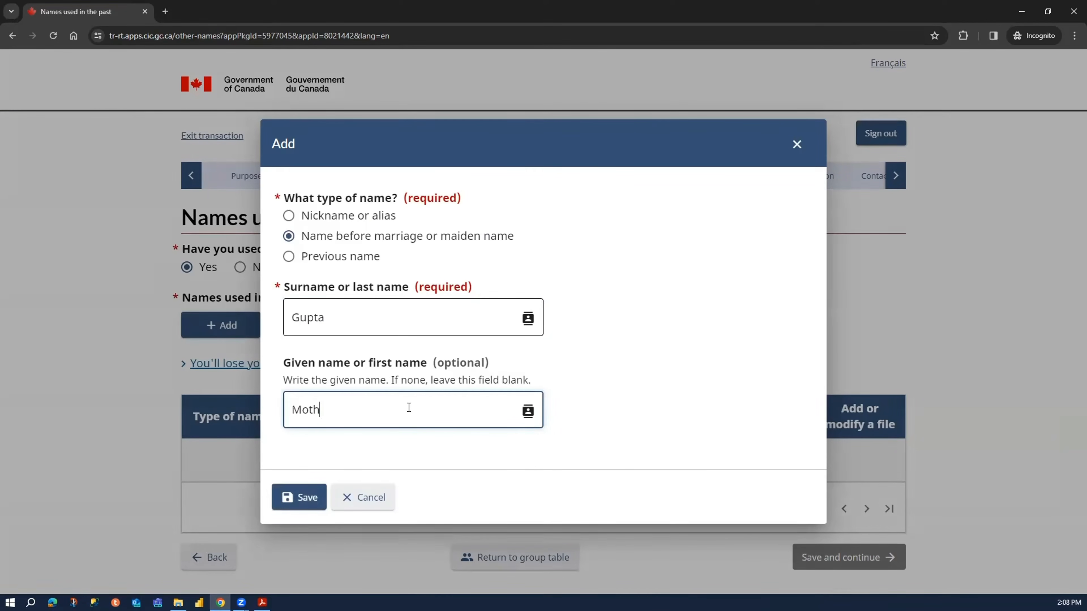
text(we)
key(BackSpace)
text(er)
click(319, 505)
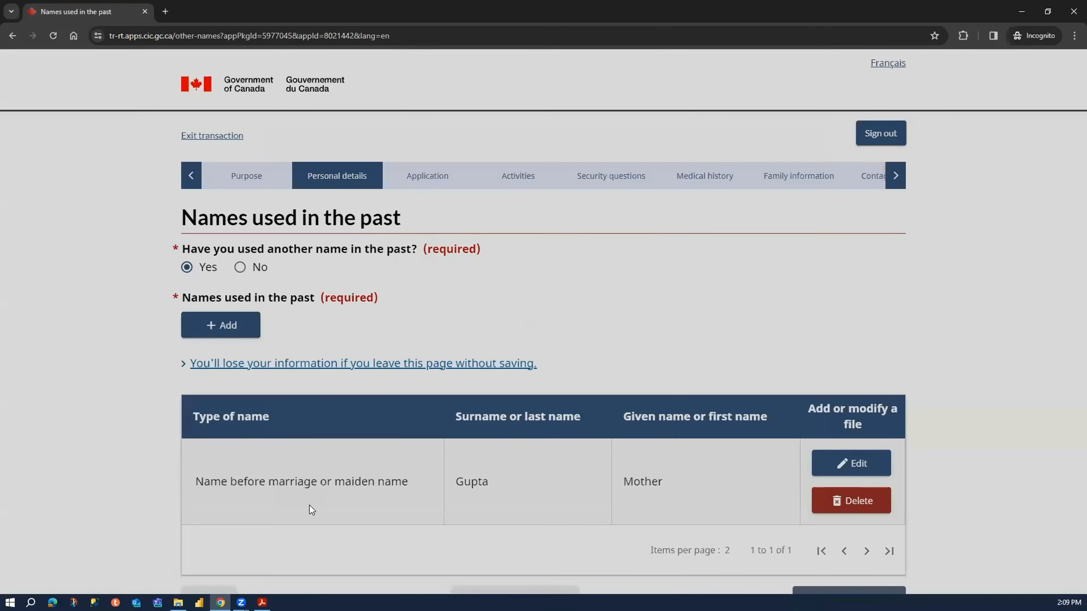
- Review the maiden-name entry in the past names table and save the page to continue to the contact information
scroll(468, 434, down, 2)
drag(680, 376, 180, 403)
click(121, 391)
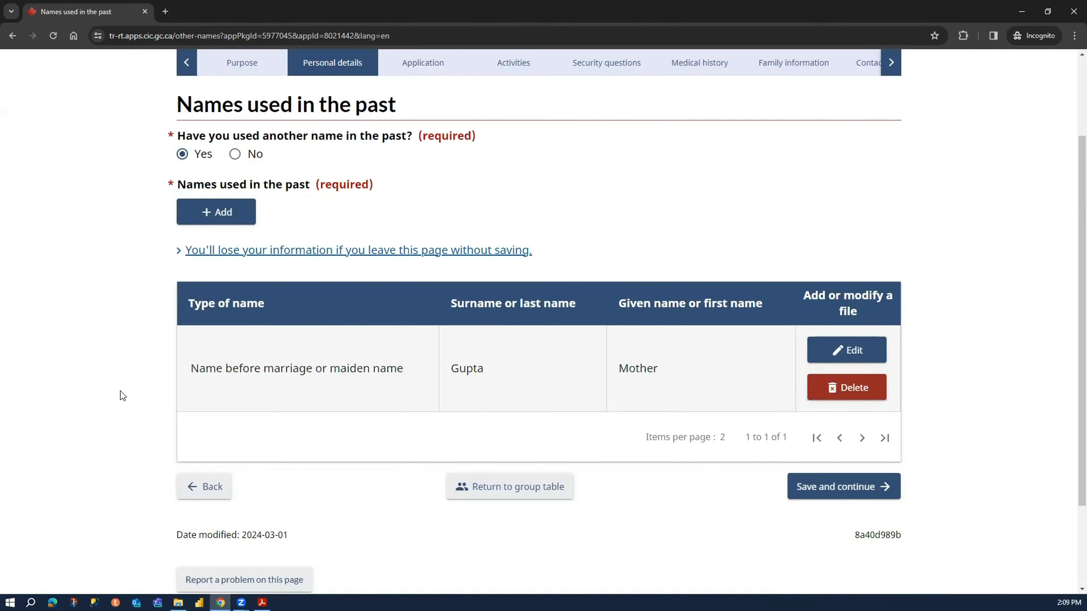
drag(562, 395, 201, 389)
click(142, 363)
scroll(797, 549, up, 2)
scroll(899, 557, down, 1)
click(878, 544)
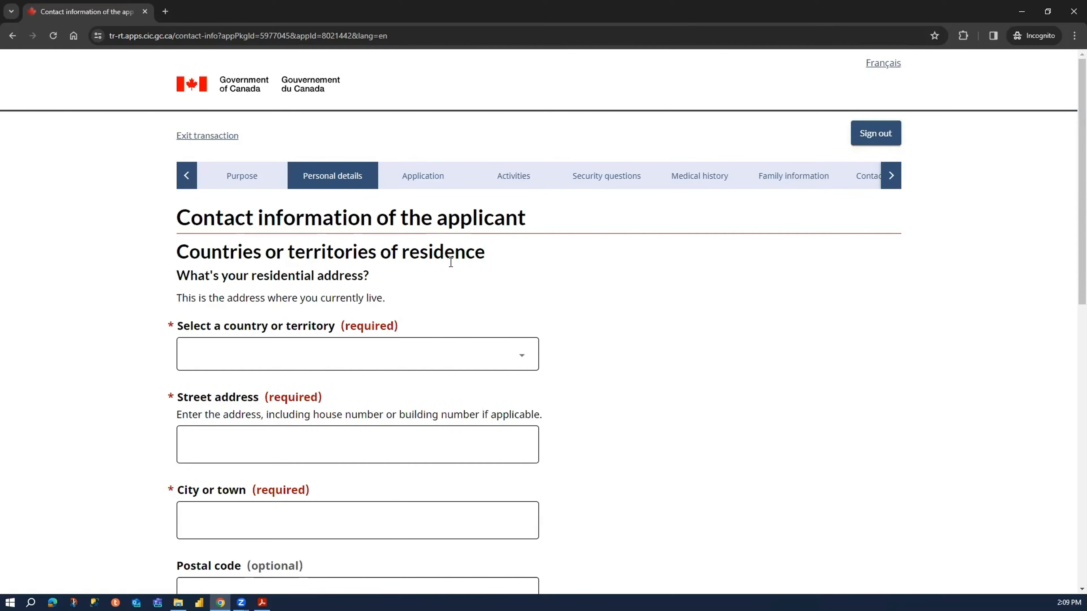
- Set the residential address country to India and enter the applicant's street address
scroll(389, 294, down, 2)
click(334, 254)
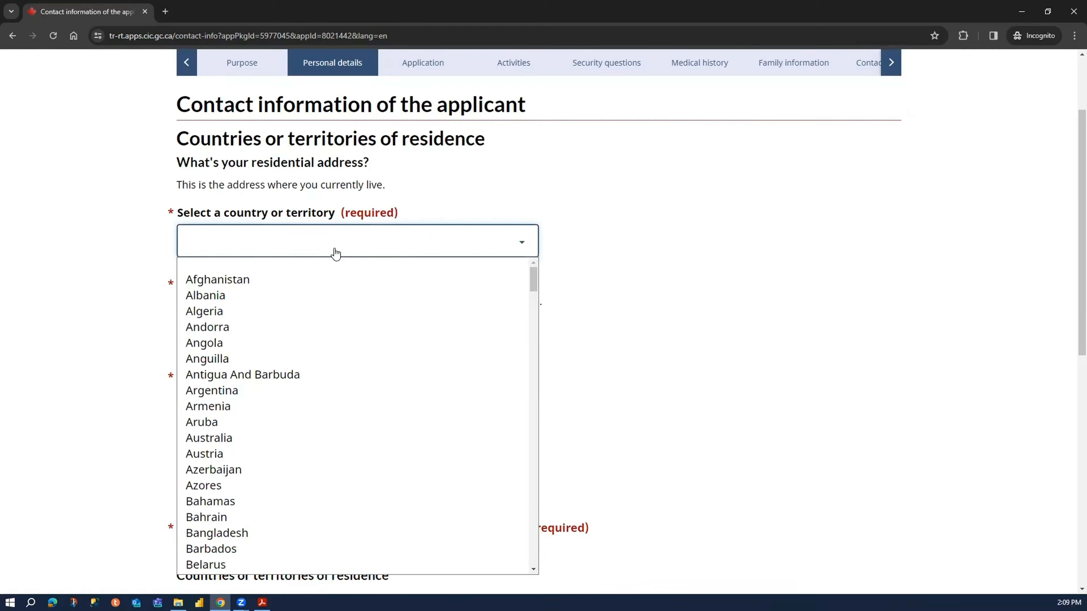
text(india)
key(Return)
click(324, 333)
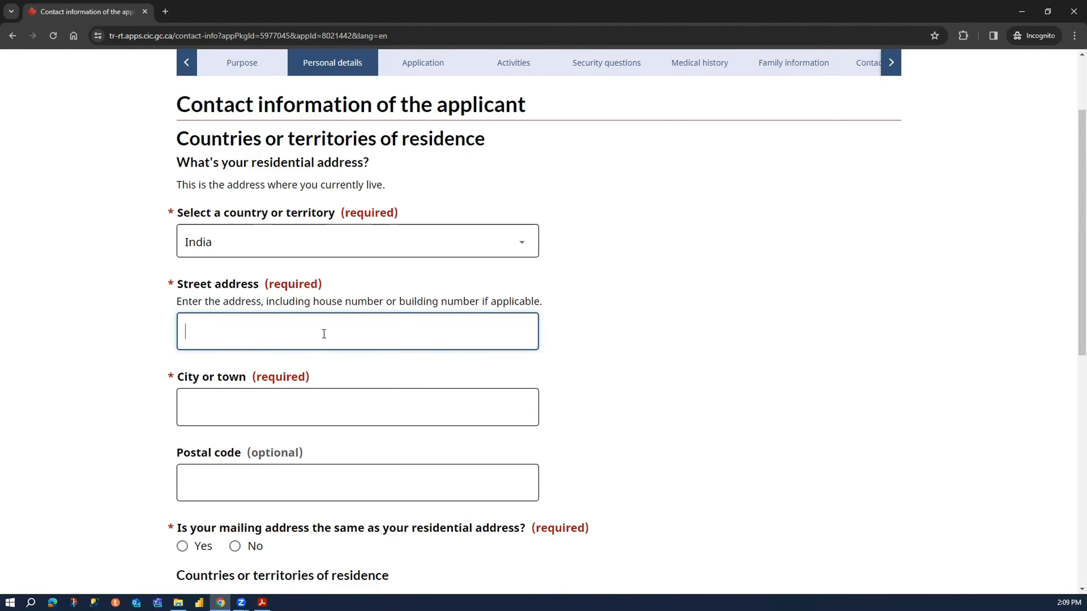
text(123 ABC)
key(BackSpace)
text(C Street)
- Fill in the city and postal code of the residential address and mark the mailing address as the same
click(311, 401)
text(Delhi)
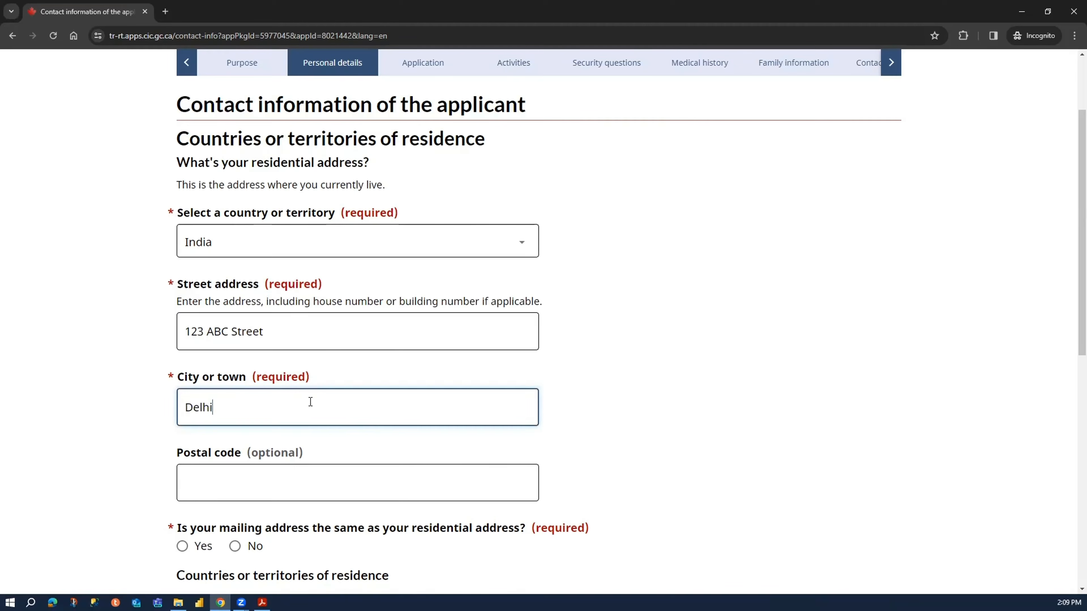
click(311, 486)
text(112233)
scroll(238, 339, down, 5)
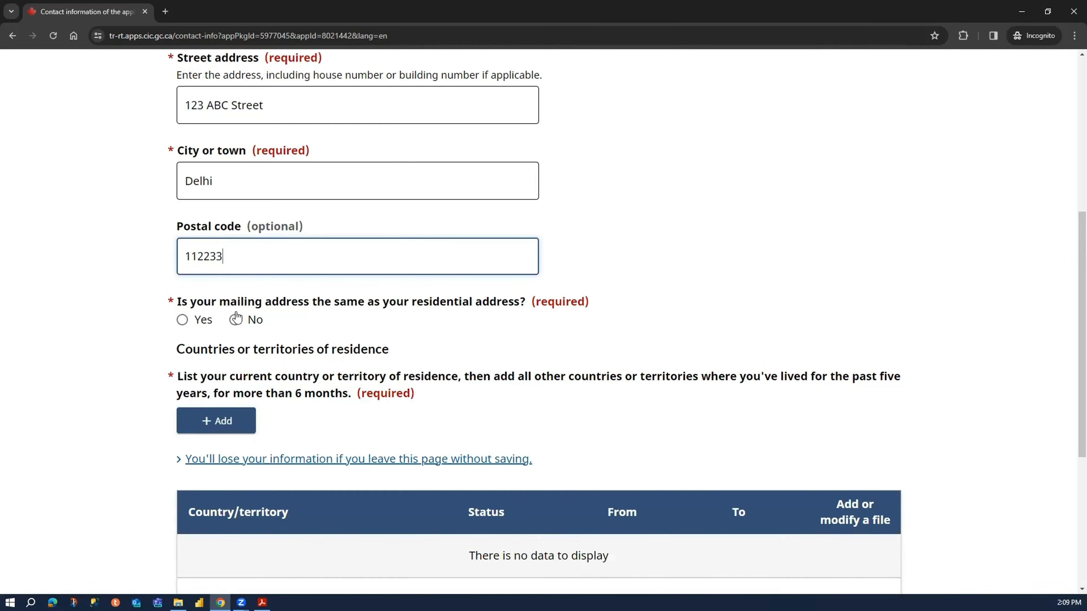
click(205, 321)
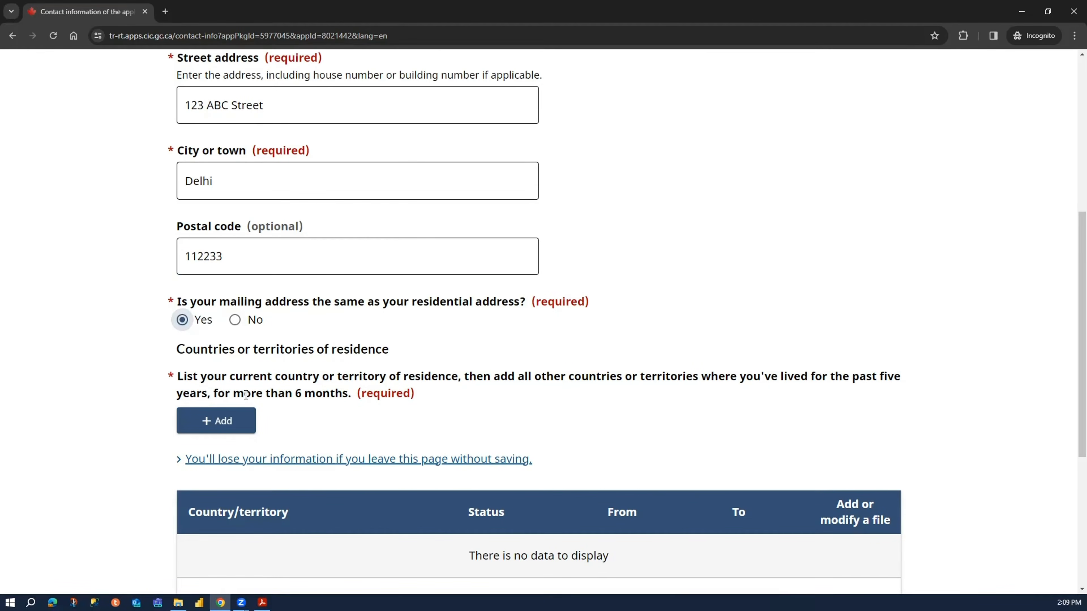
- Start a new entry under countries or territories of residence with India as the country and Citizen as the status
scroll(246, 395, down, 5)
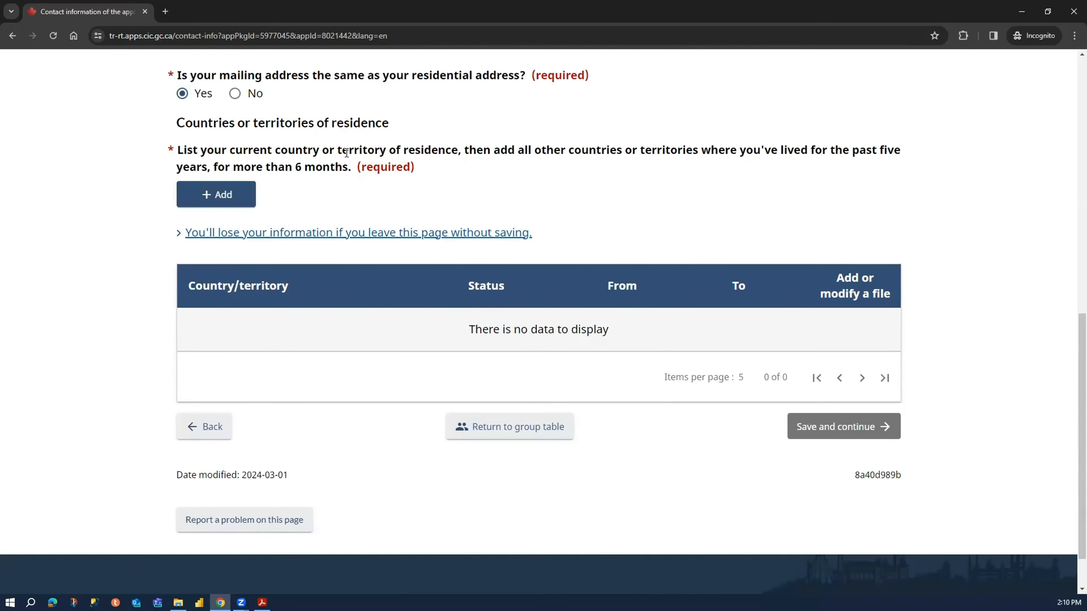
drag(483, 151, 898, 157)
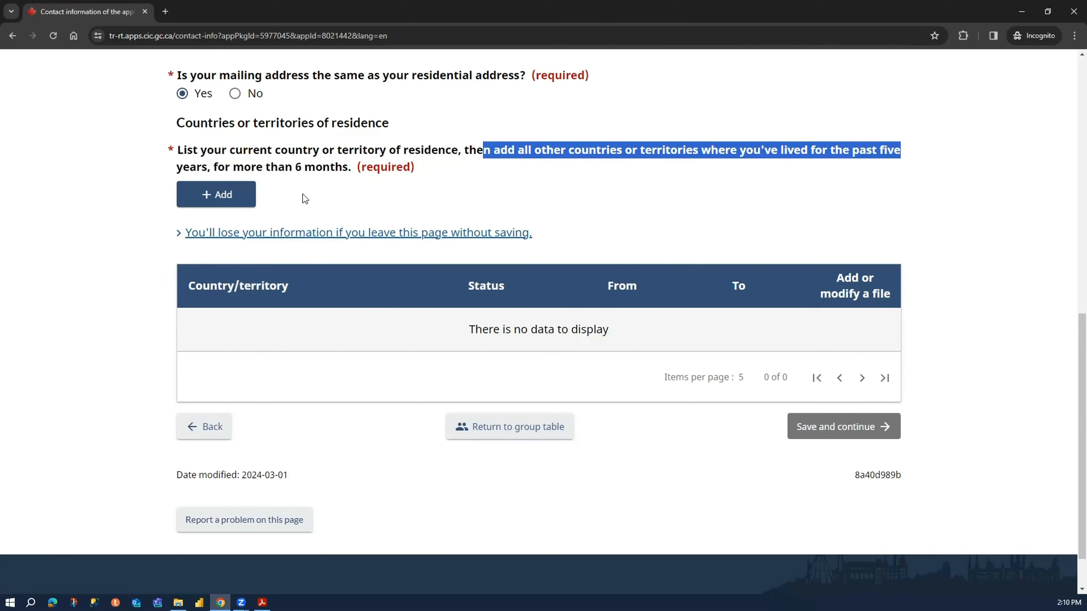
drag(234, 167, 354, 168)
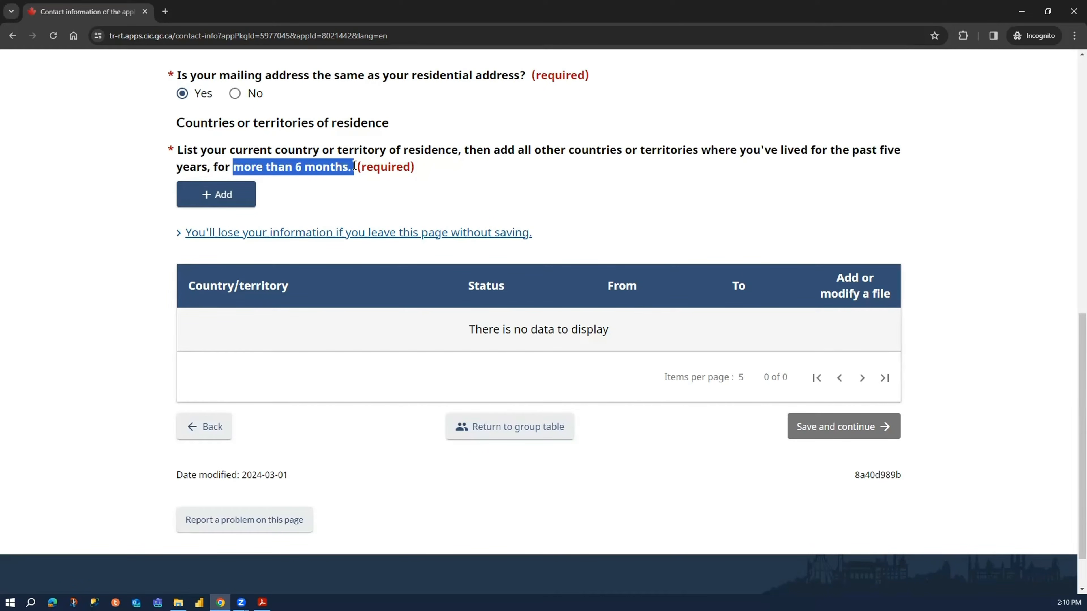
click(339, 169)
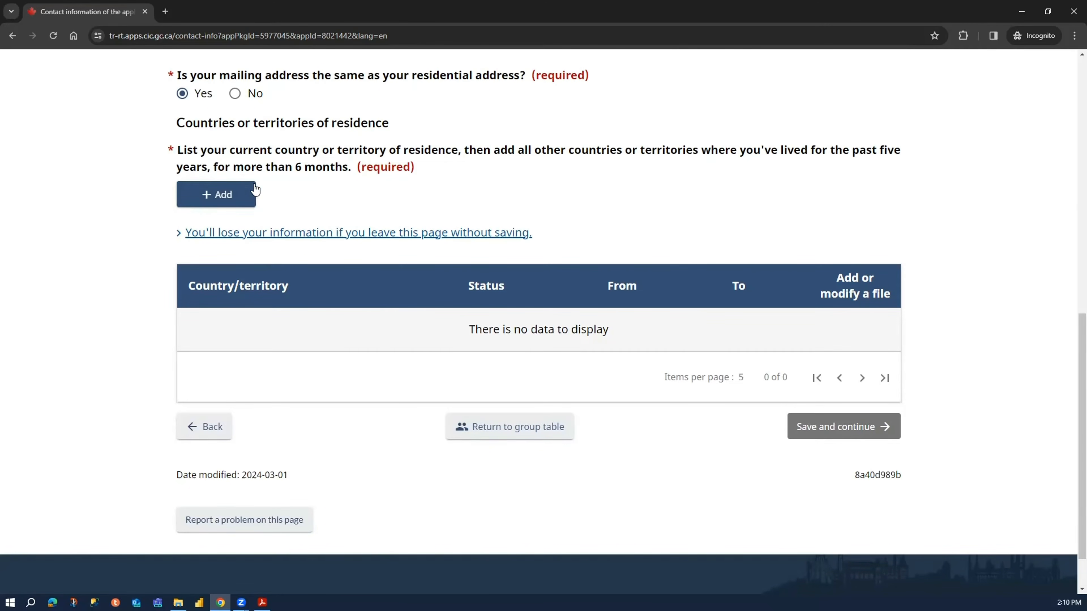
click(219, 194)
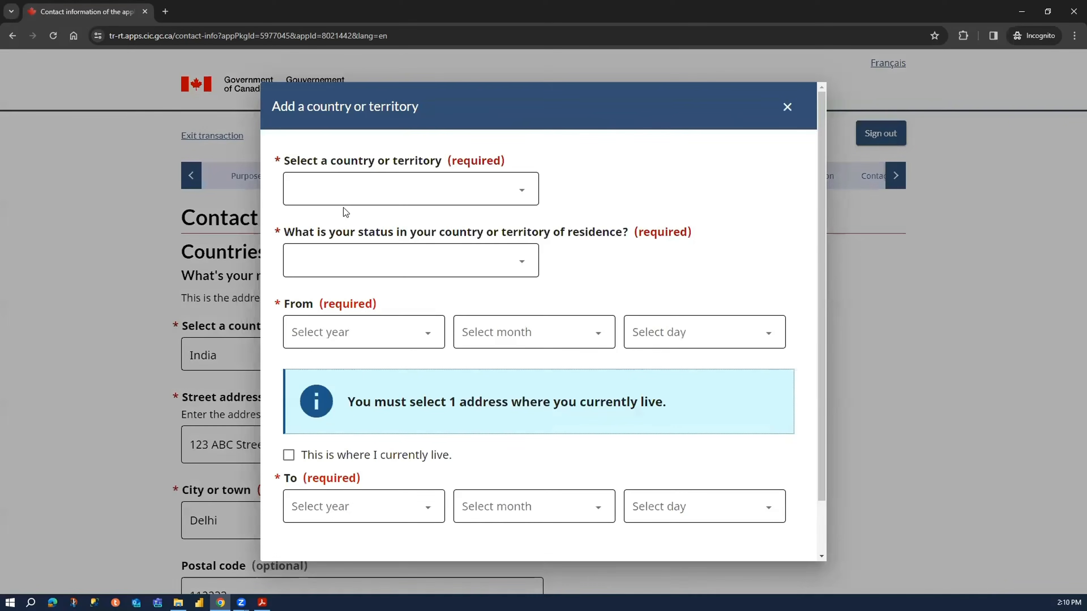
click(359, 195)
text(in)
key(Return)
click(377, 273)
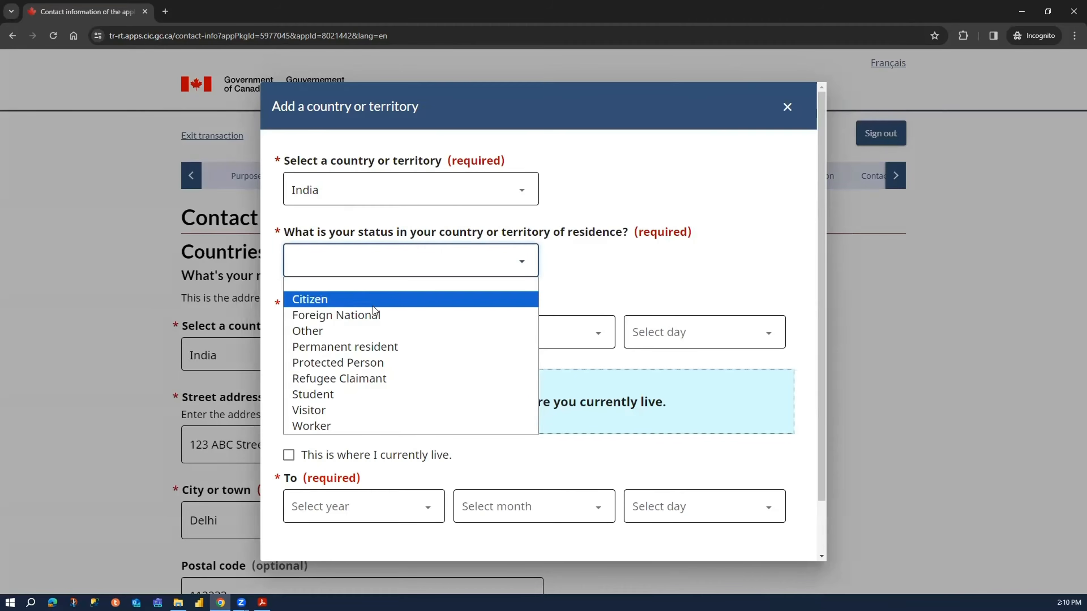
click(373, 300)
- Mark India as the current place of residence and set the residence start date to 1 January 1973
click(372, 336)
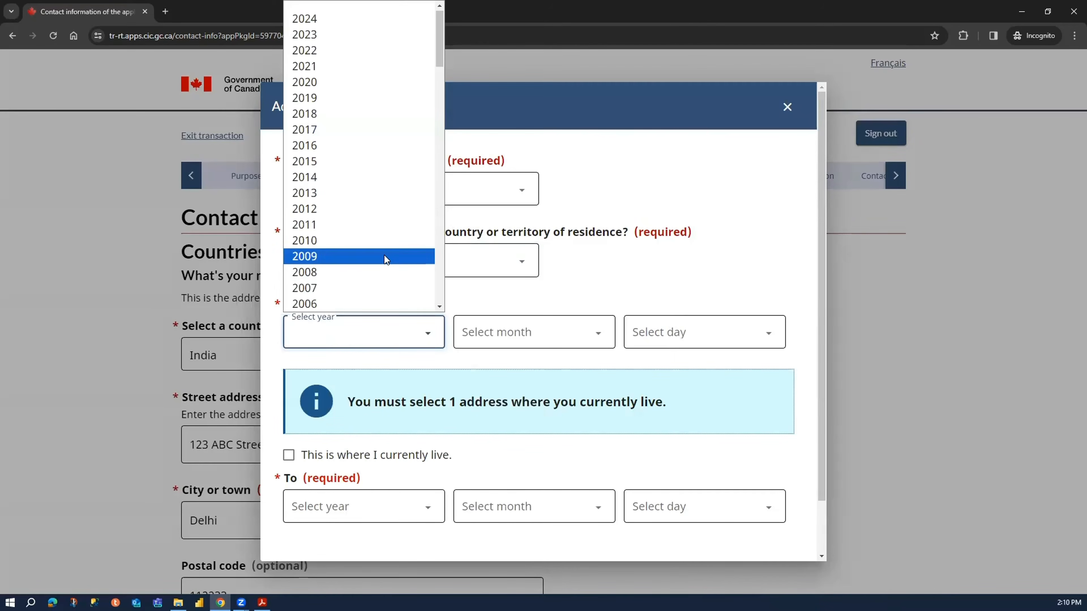
click(516, 286)
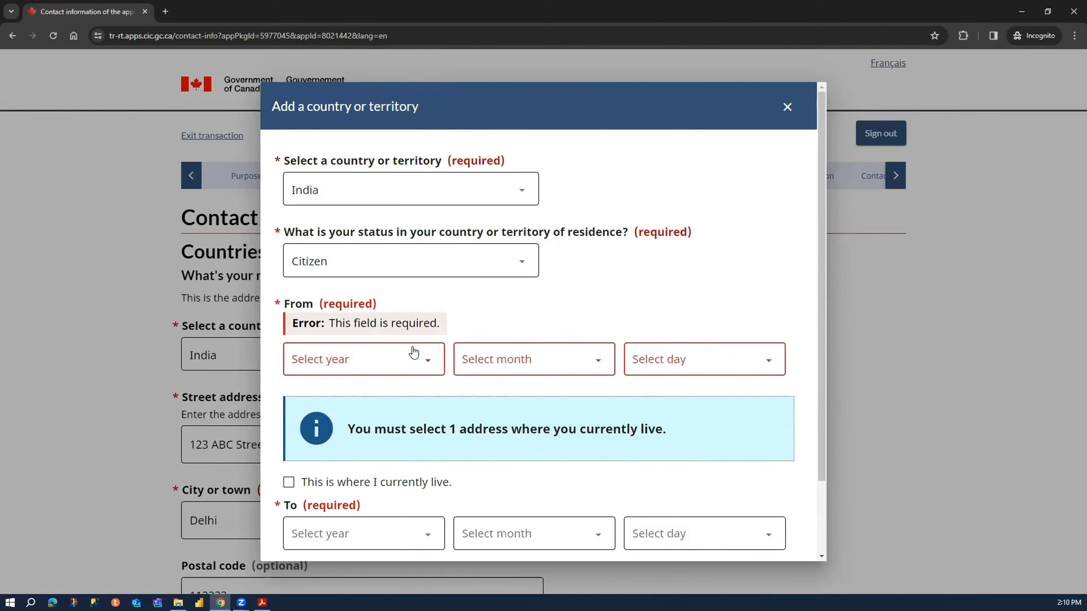
click(391, 486)
click(428, 360)
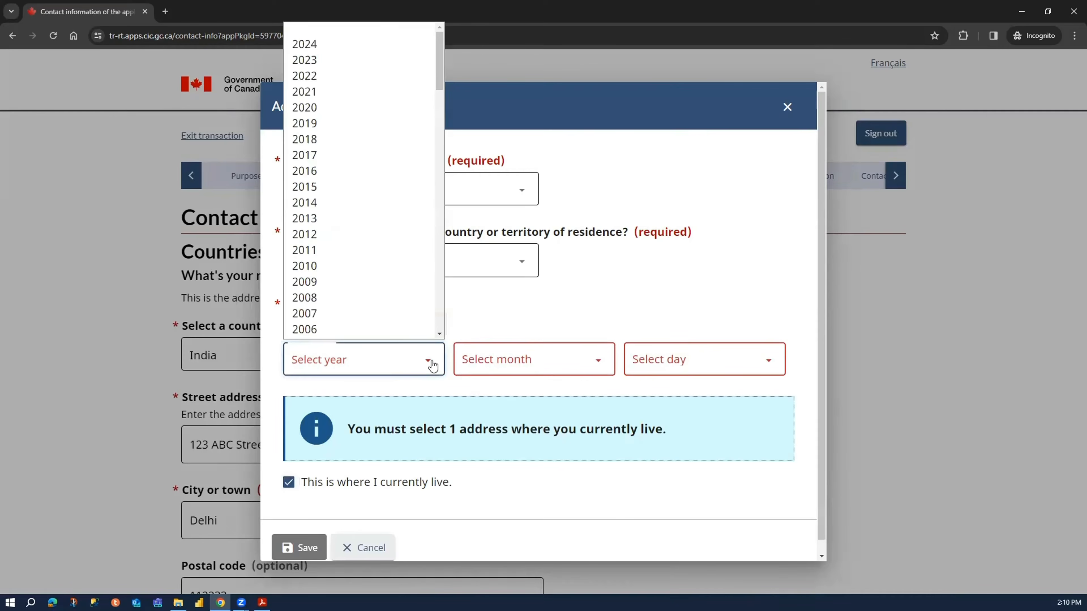
scroll(347, 240, down, 10)
scroll(343, 257, down, 2)
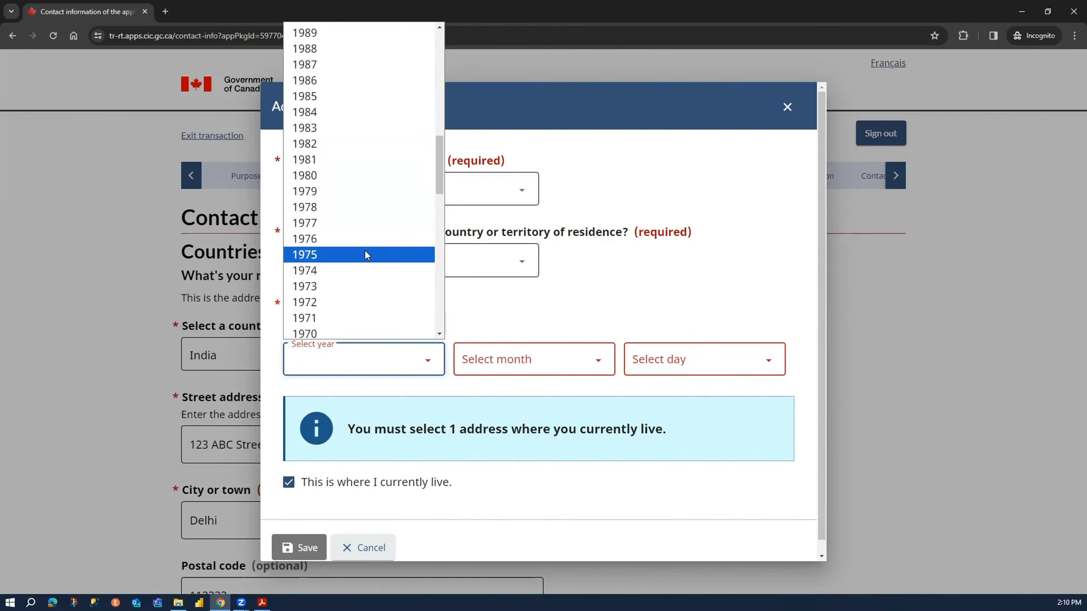
scroll(355, 197, down, 3)
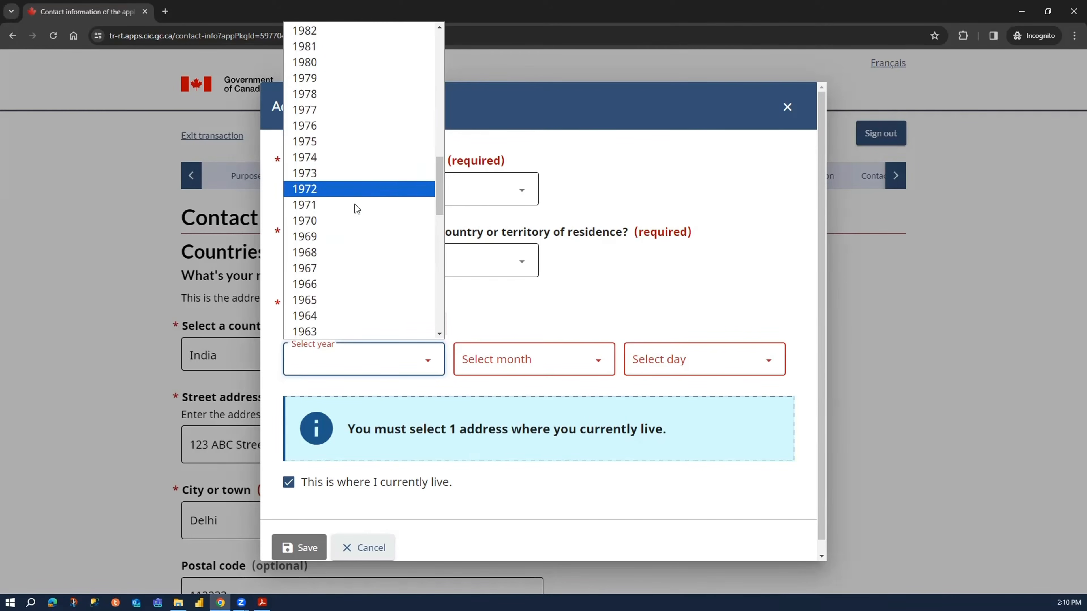
click(359, 173)
click(493, 357)
click(520, 379)
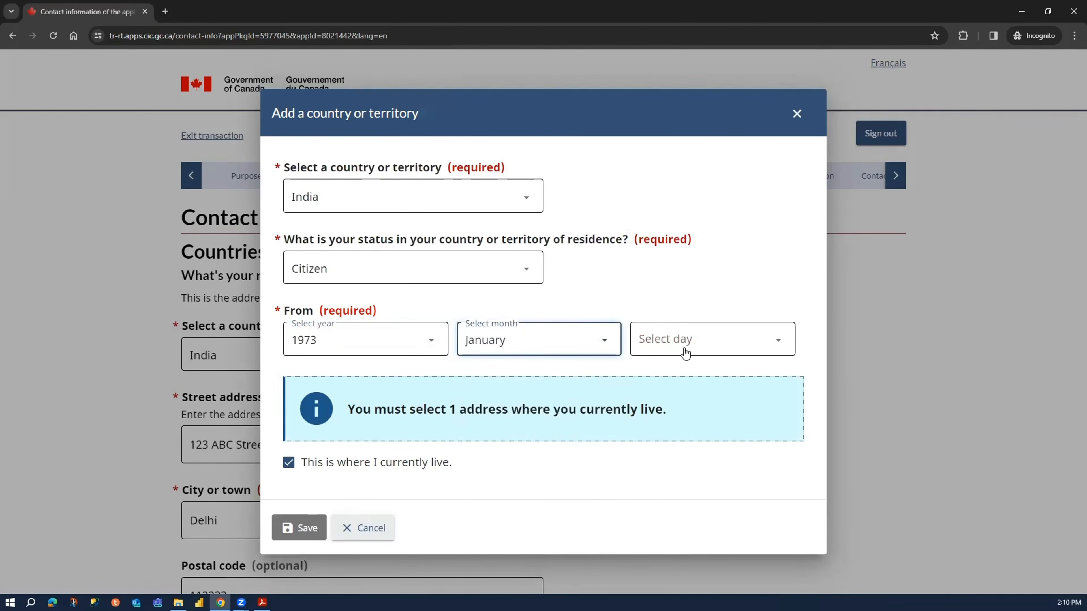
click(684, 351)
click(708, 27)
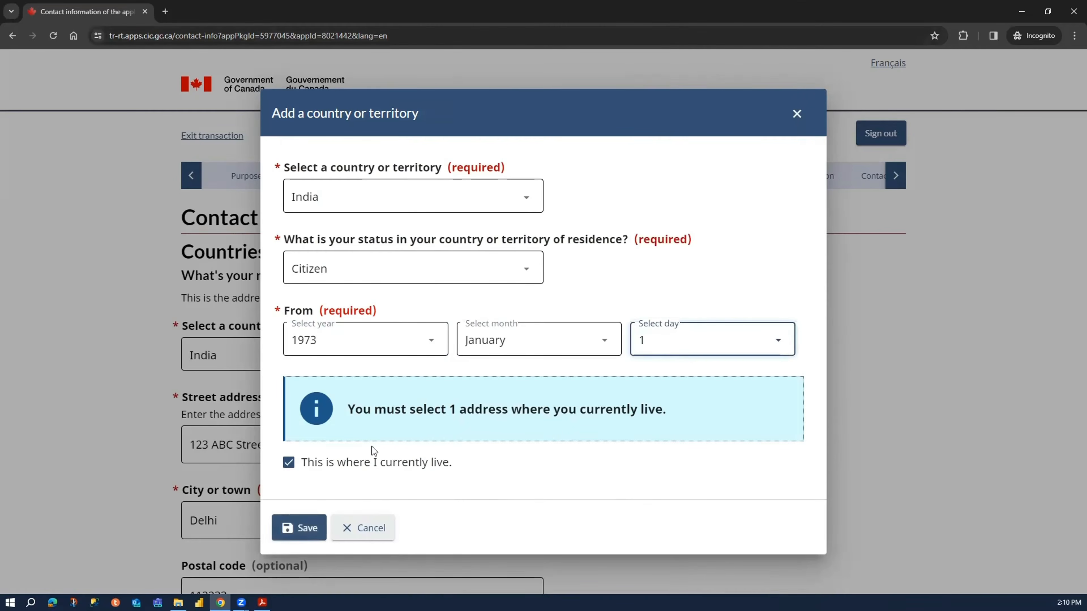
- Keep the entry marked as the current residence, save it, and continue to the biometrics page
click(288, 462)
click(448, 463)
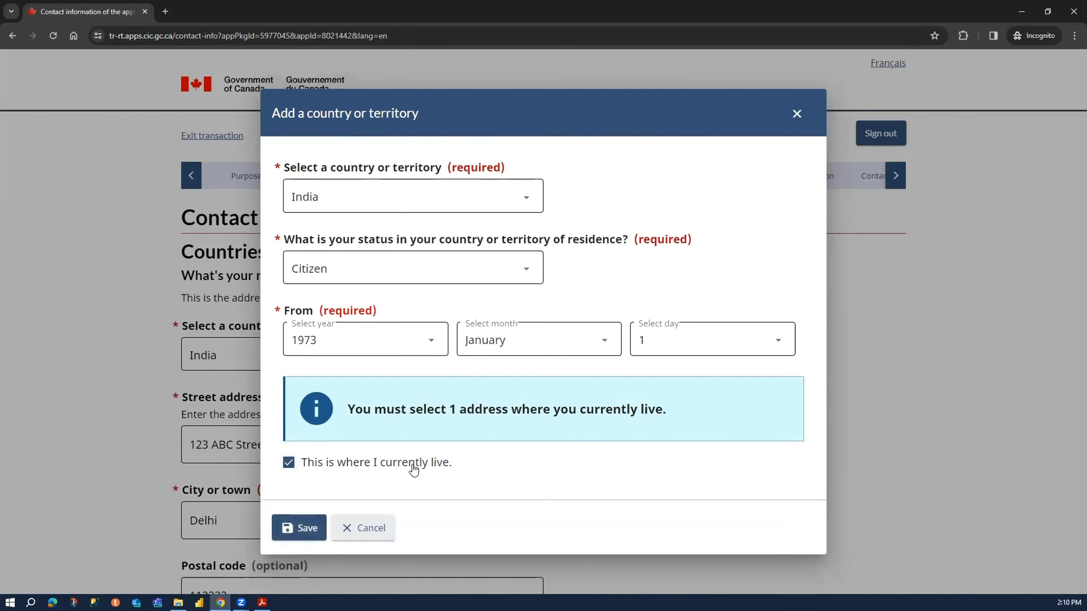
click(300, 527)
scroll(310, 437, down, 1)
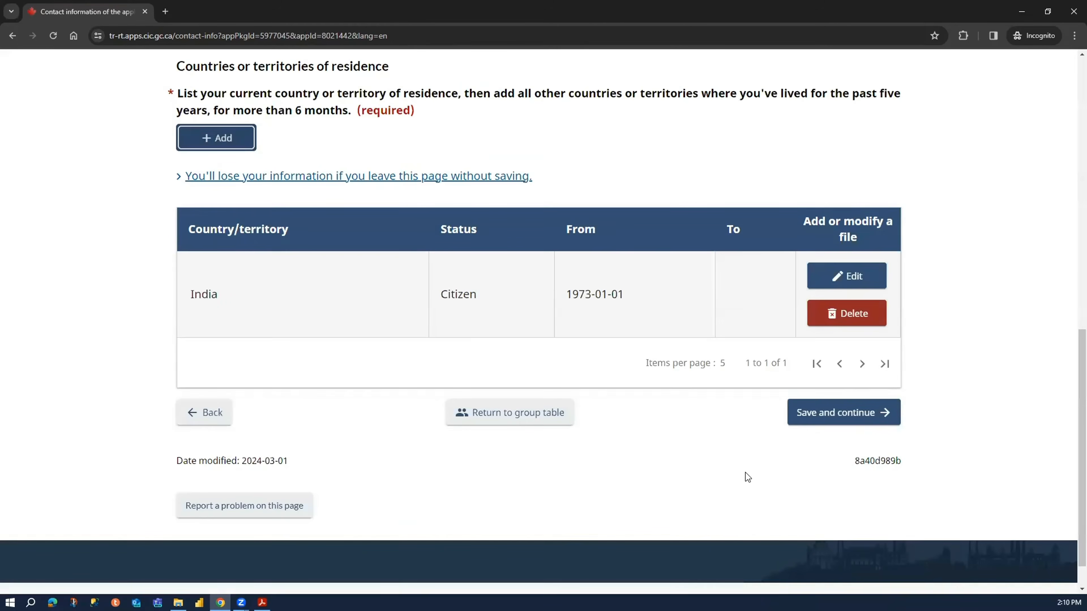
click(835, 404)
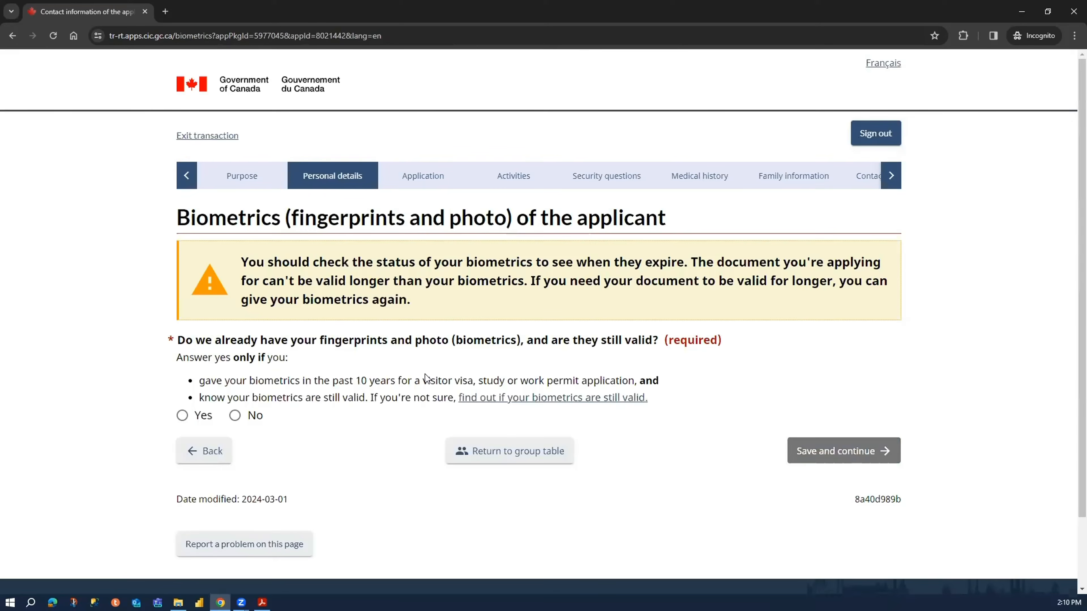
- Answer No to already having valid biometrics on file and save the page to continue to the invitation details
drag(226, 340, 553, 341)
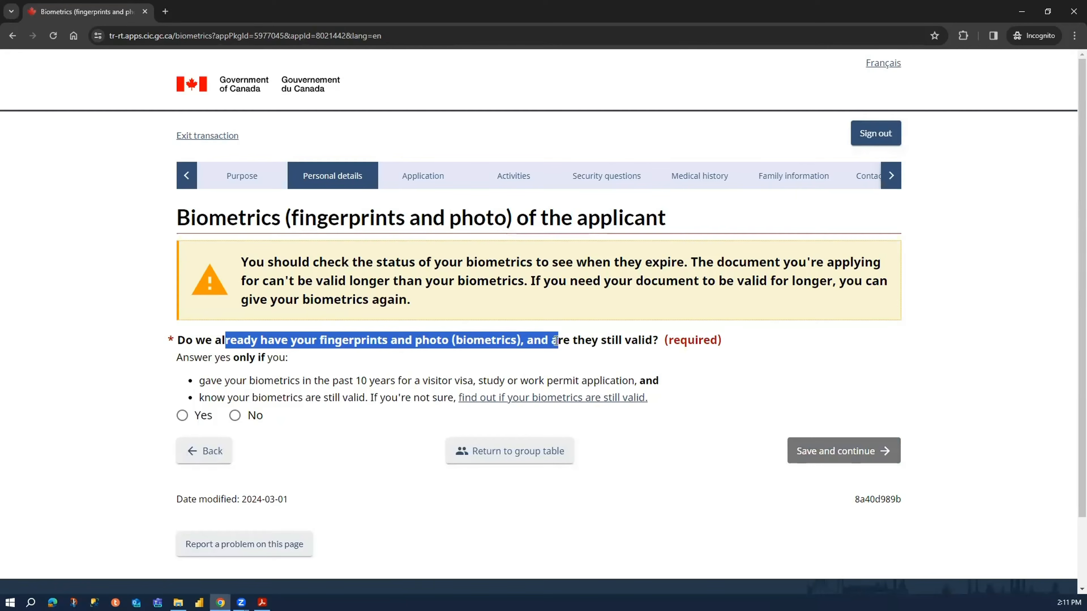
click(276, 415)
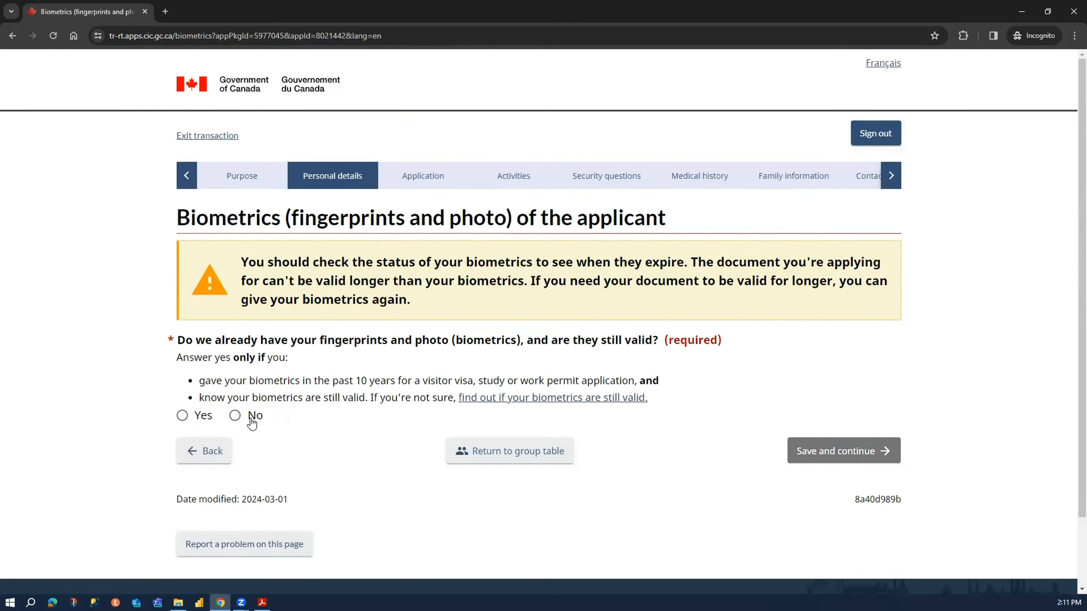
click(253, 416)
scroll(569, 448, down, 3)
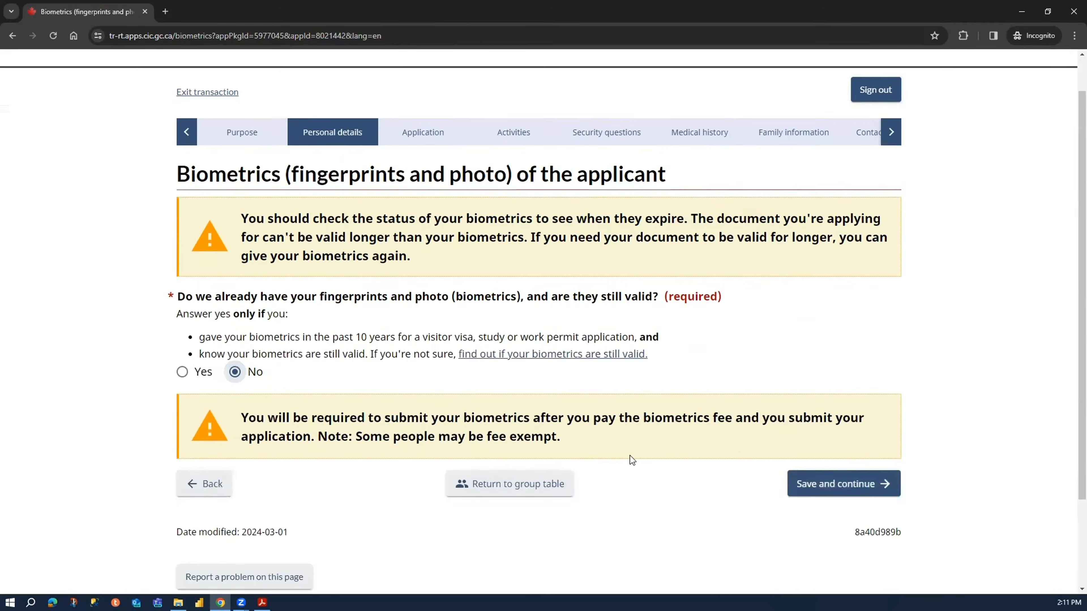
click(849, 412)
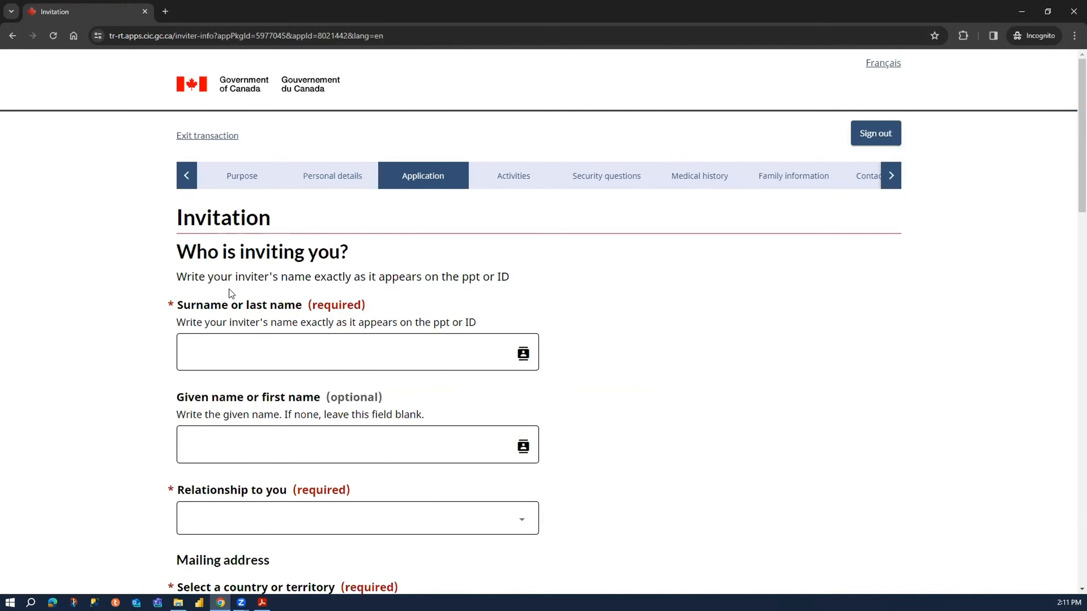
- Enter the inviter's surname and given name and set the relationship to Family member
click(228, 350)
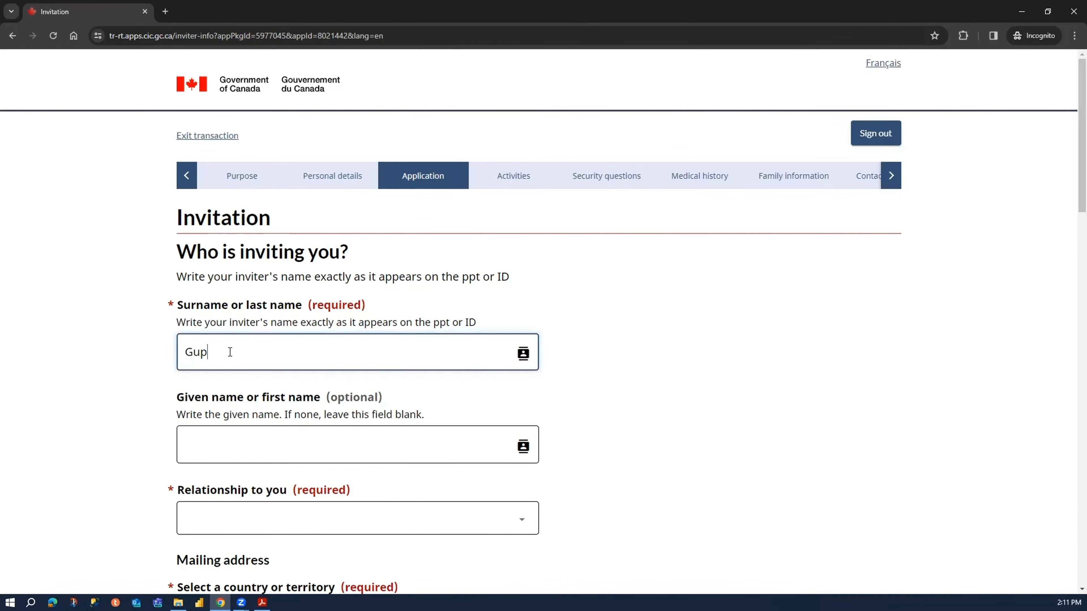
click(236, 436)
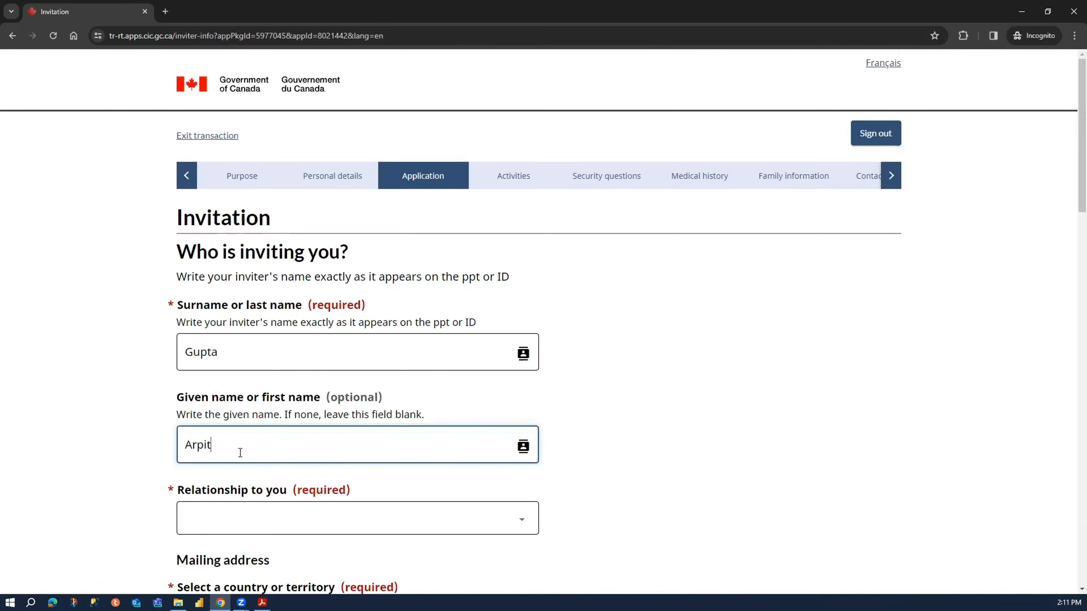
scroll(240, 445, down, 5)
click(257, 291)
click(254, 332)
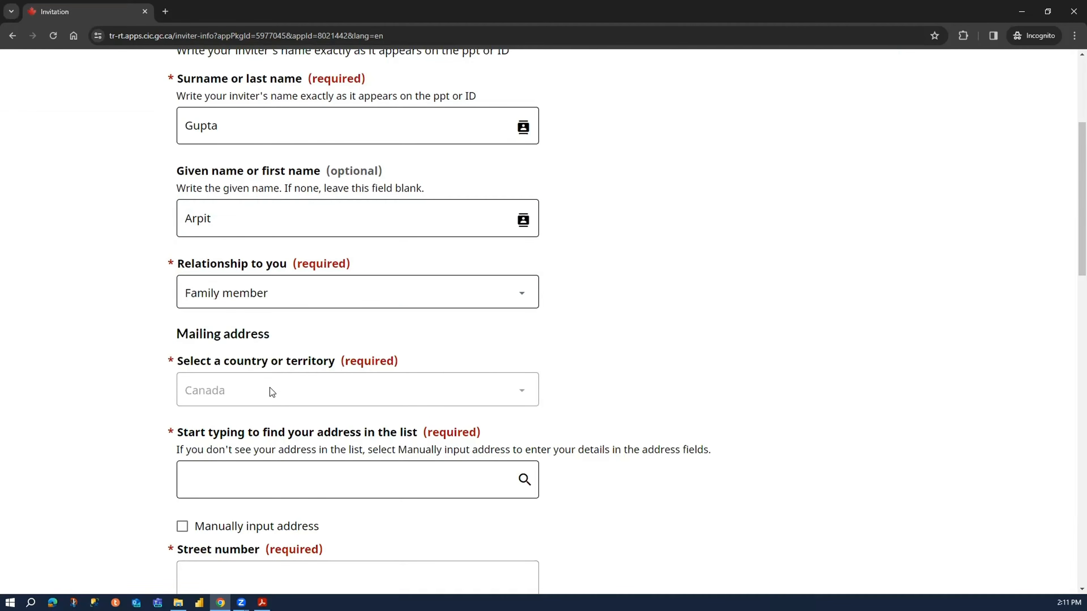
- Choose manual input for the inviter's mailing address and enter the street number and street name
scroll(198, 454, down, 4)
click(249, 305)
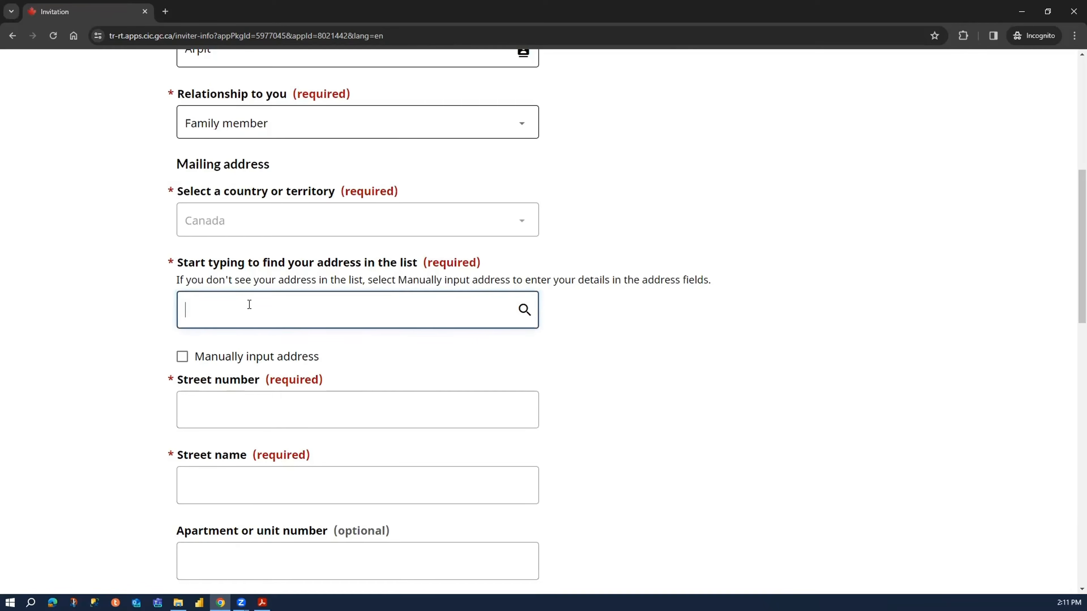
click(275, 381)
click(279, 364)
click(271, 326)
text(123)
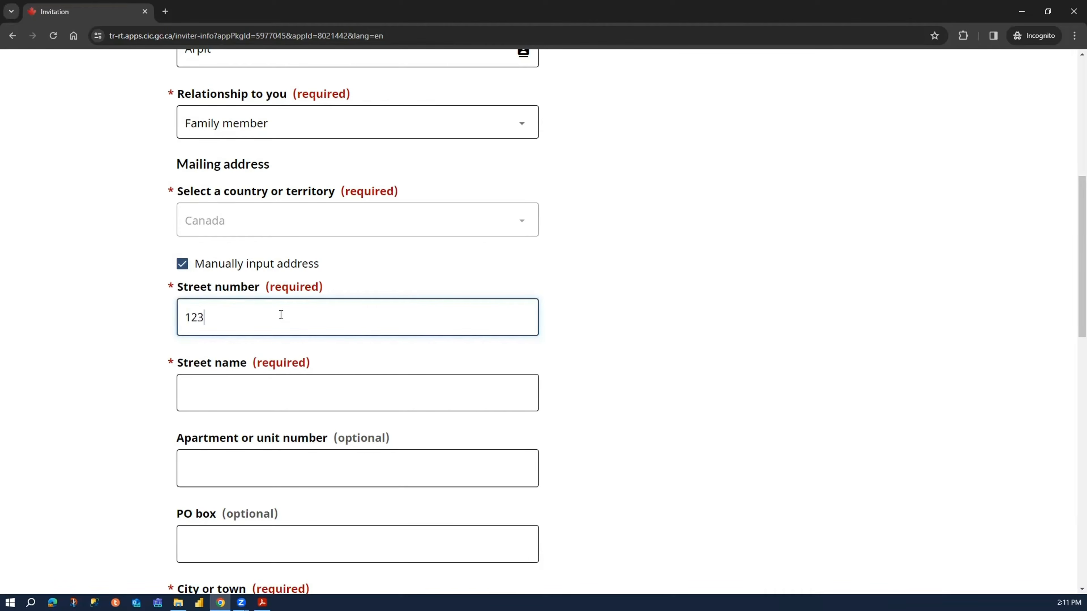
key(Tab)
text(ABC Drove)
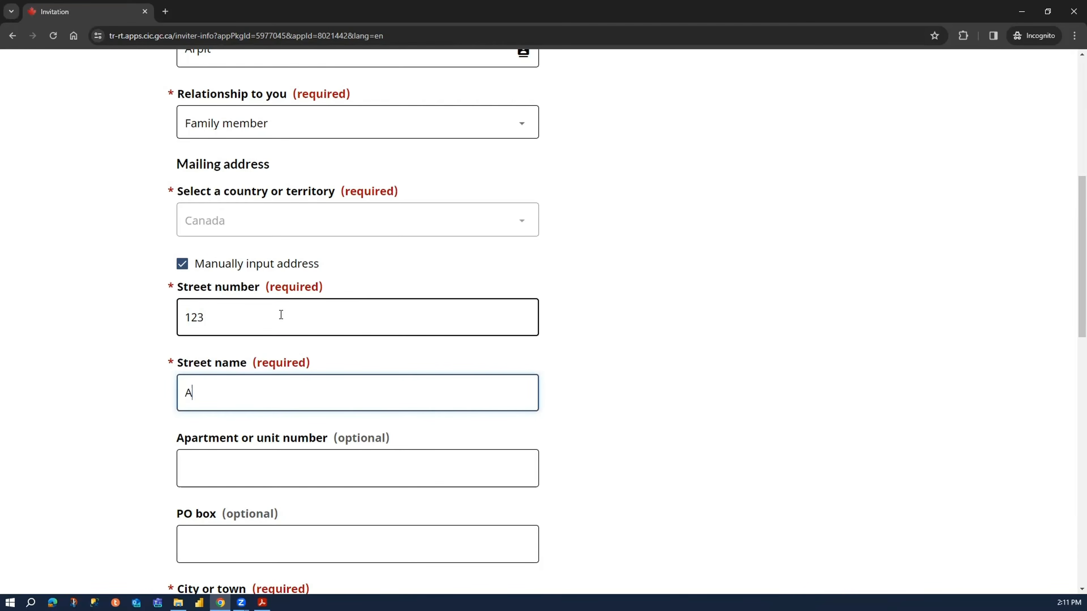
key(BackSpace)
key(BackSpace)
key(BackSpace)
text(ive)
key(Tab)
- Fill in the city and postal code of the inviter's mailing address and select Ontario as the province
key(Tab)
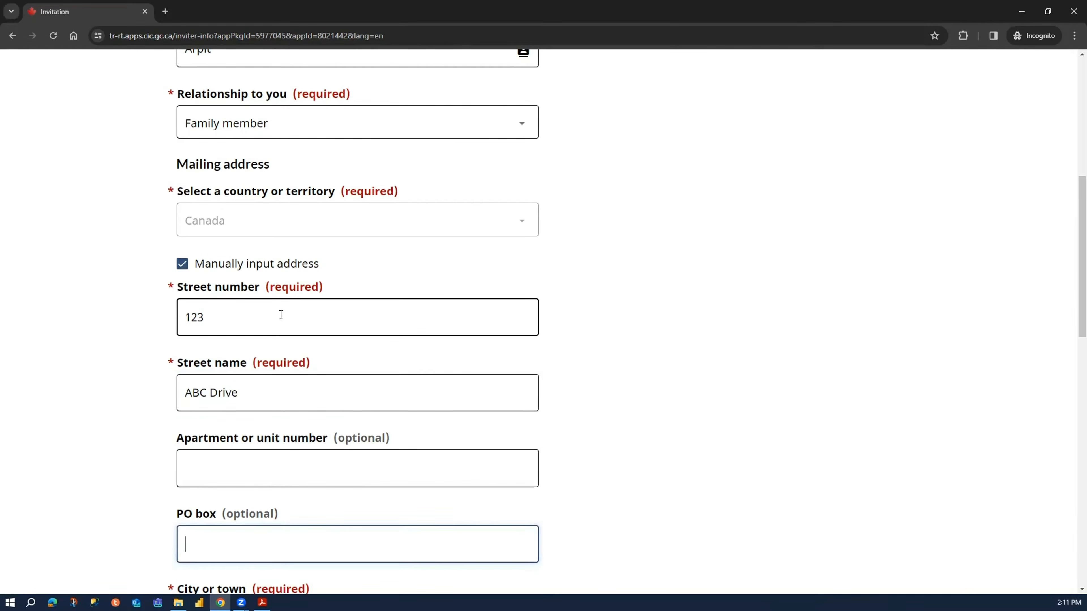
key(Tab)
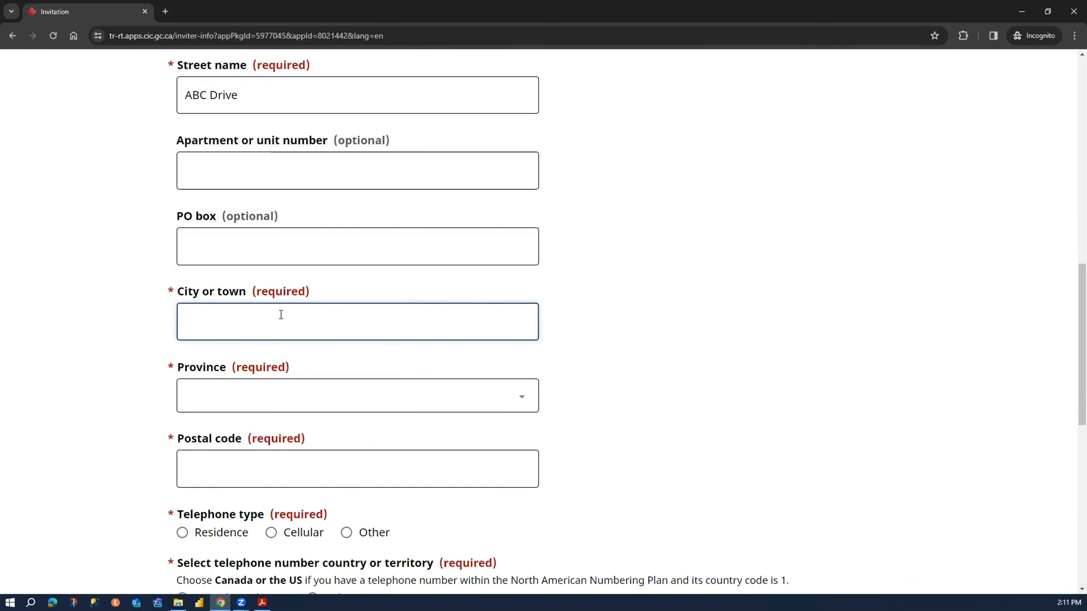
text(Toronto)
key(Tab)
key(o)
key(Tab)
text(A1A1A)
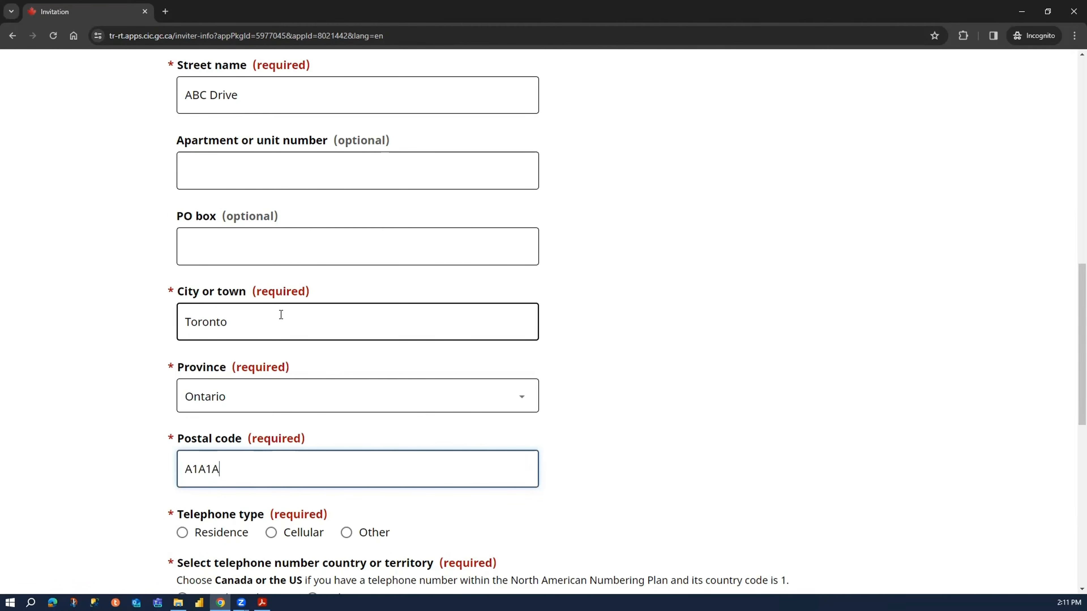
text(1)
click(111, 445)
- Set the inviter's telephone type to Cellular with Canada or the U.S. as the country and enter the telephone number
scroll(111, 445, down, 5)
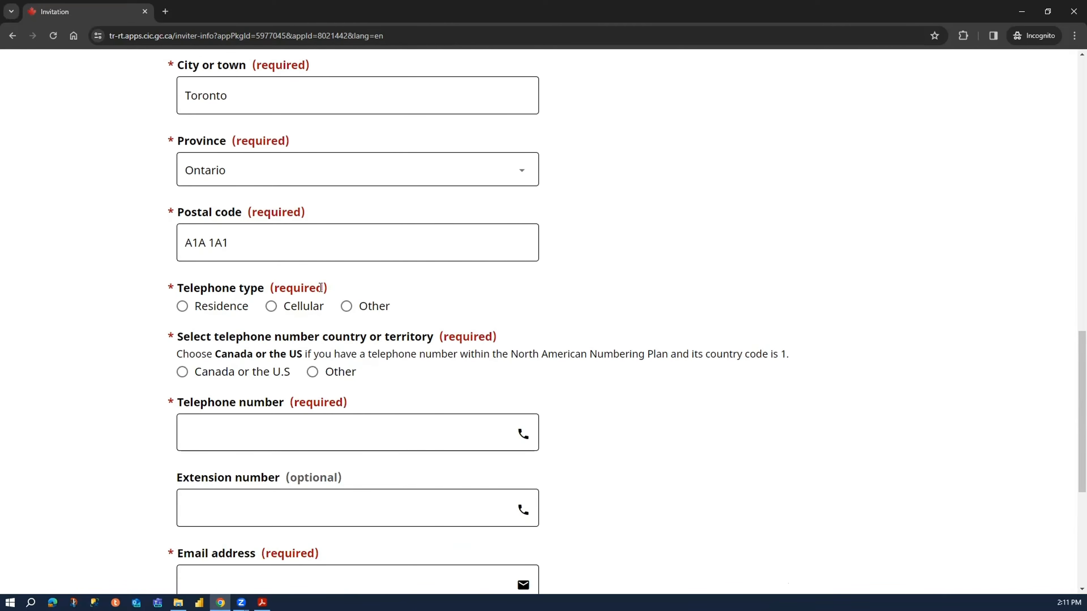
click(272, 306)
click(263, 372)
scroll(262, 364, down, 5)
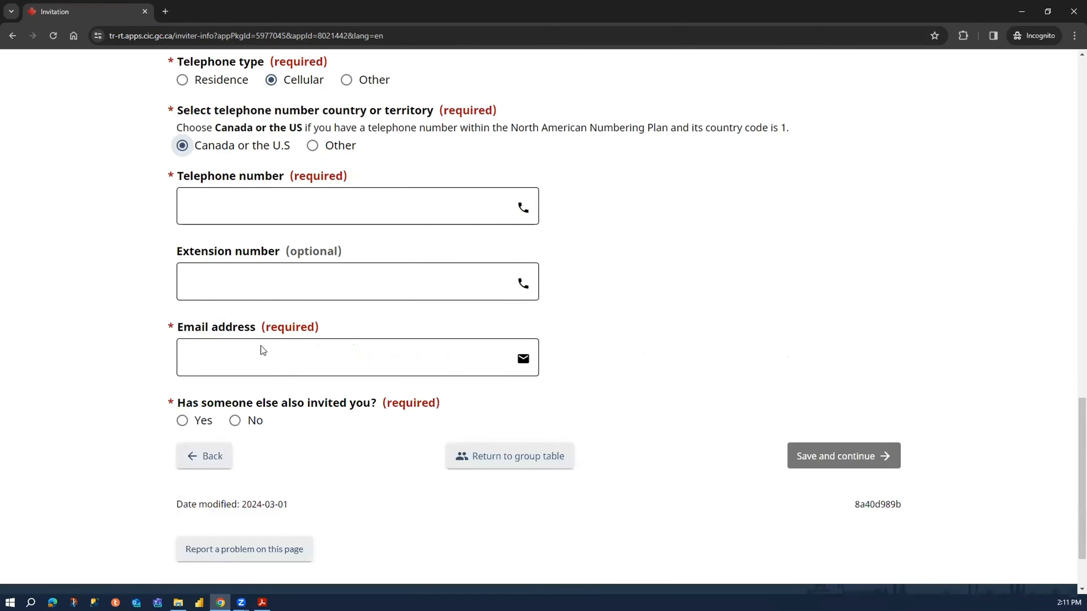
click(297, 195)
- Enter the inviter's email address, answer No to having another inviter, and save to continue to the finances page
click(280, 358)
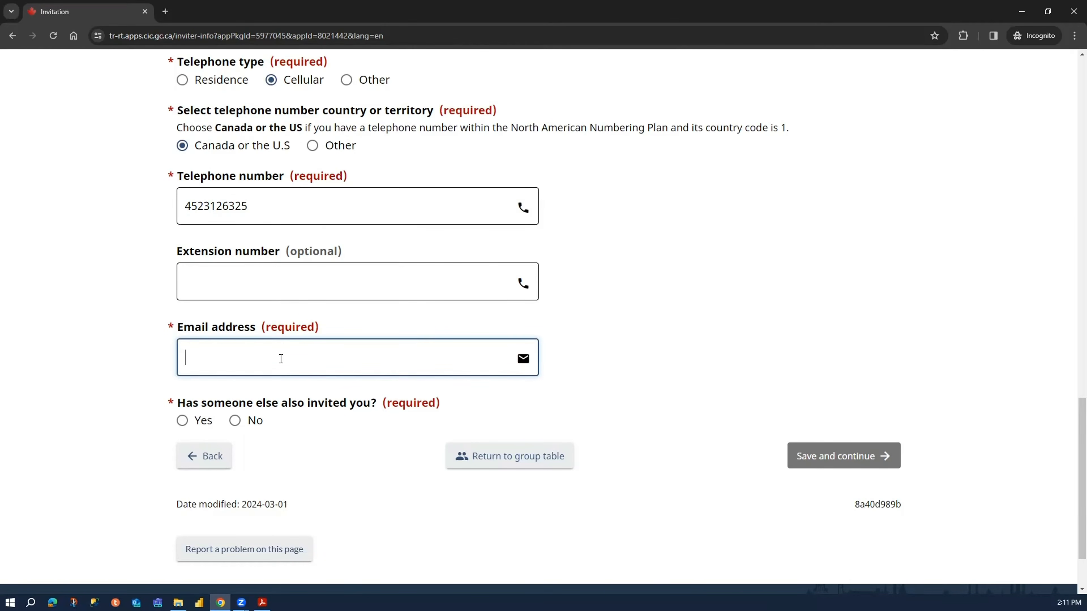
click(255, 421)
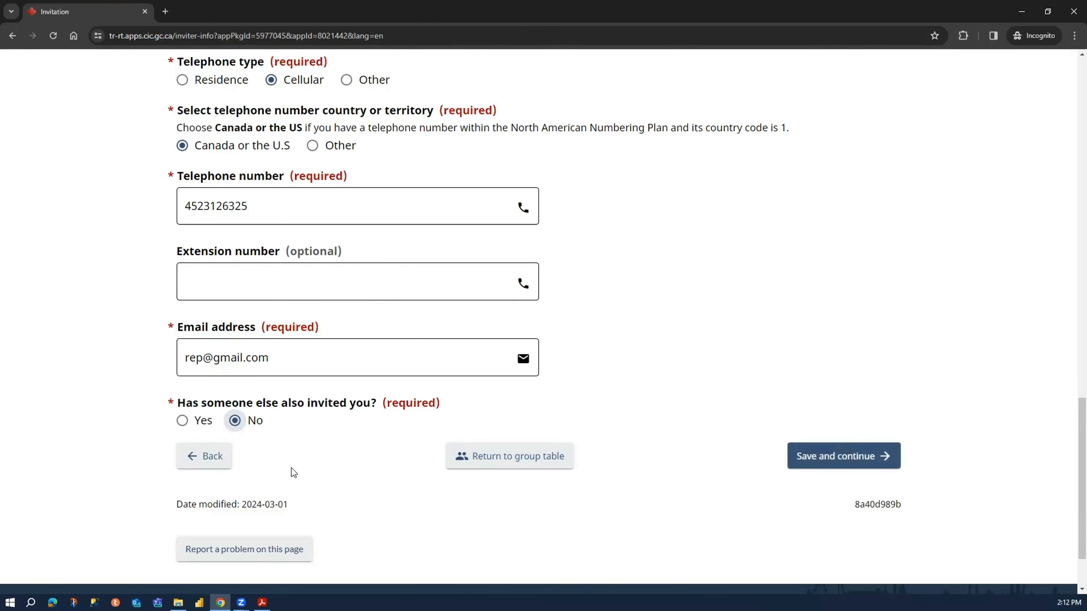
click(838, 456)
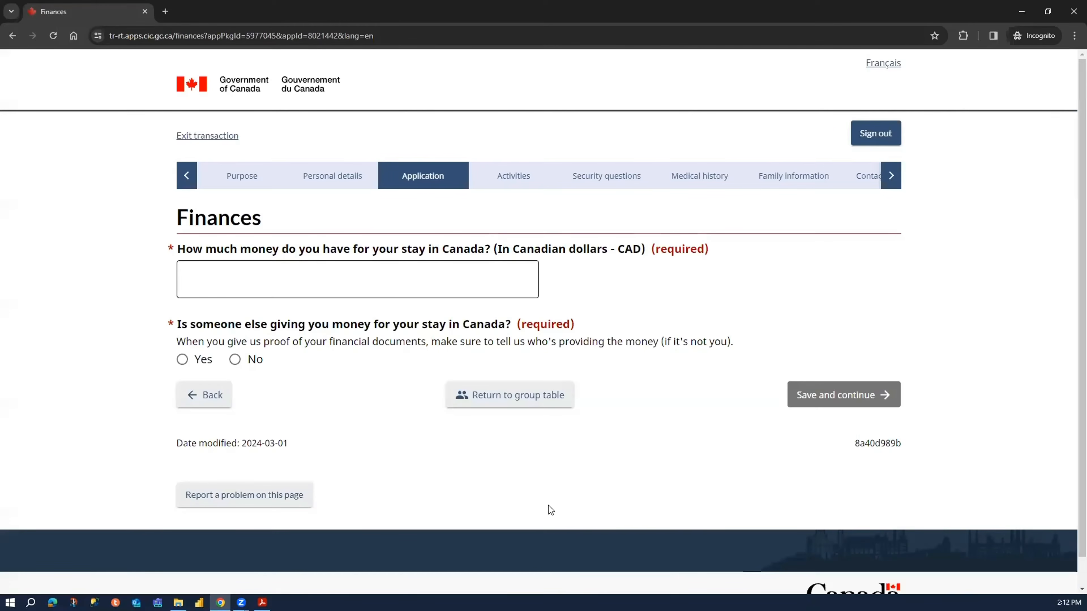
- Enter 5000 CAD as the money available for the stay and answer Yes to someone else giving money
click(230, 270)
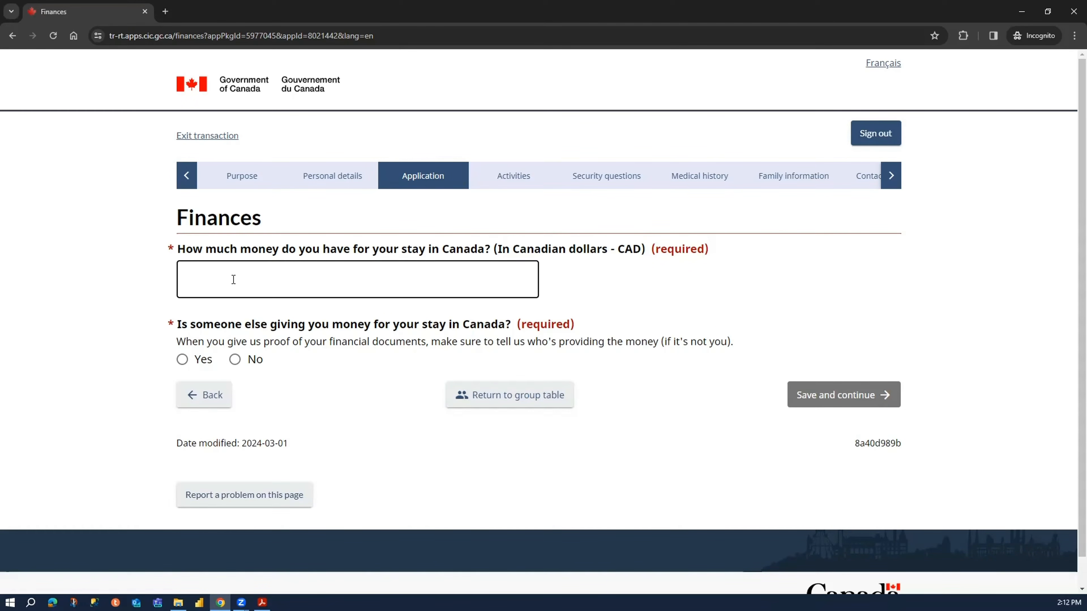
click(233, 279)
text(5000)
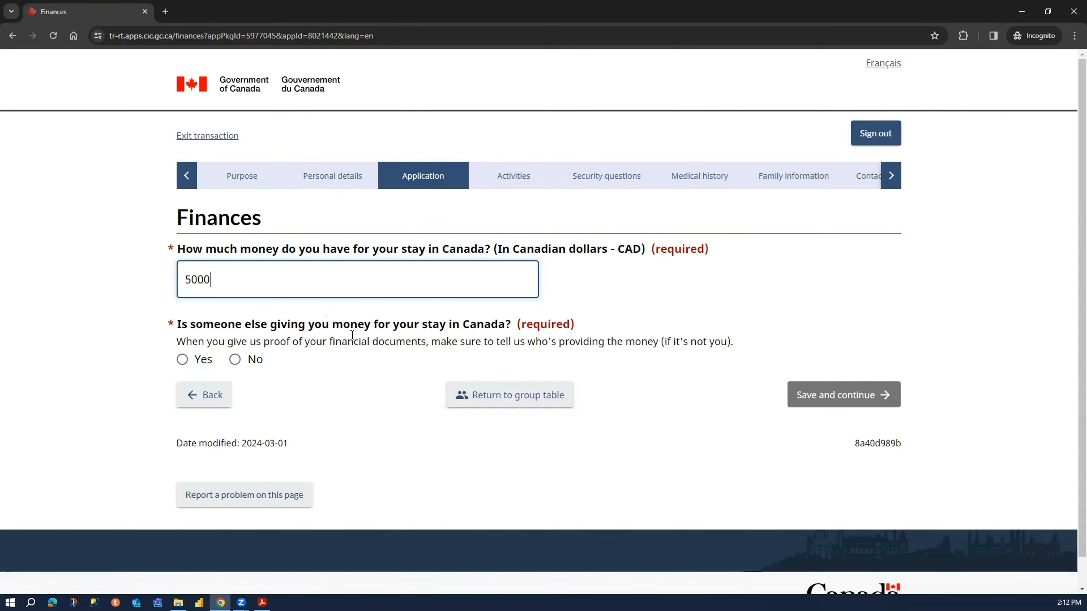
click(183, 359)
- Paste the explanation that the son and daughter-in-law will bear all expenses, including flight tickets, and save to continue to the activities page
click(265, 418)
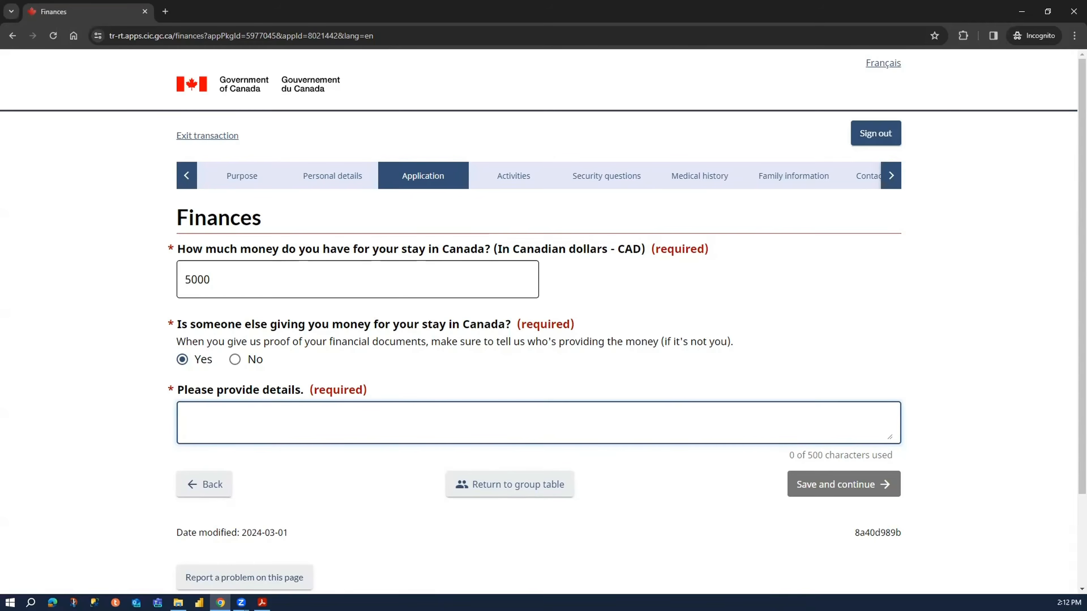
text(Our son and daughter-in-law will bear all the expenses during our stay in Canada, including our flight tickets. They have over xx CAD combined in their bank accounts. We are attaching their Canadian bank statements along withour Indian bank Statements.)
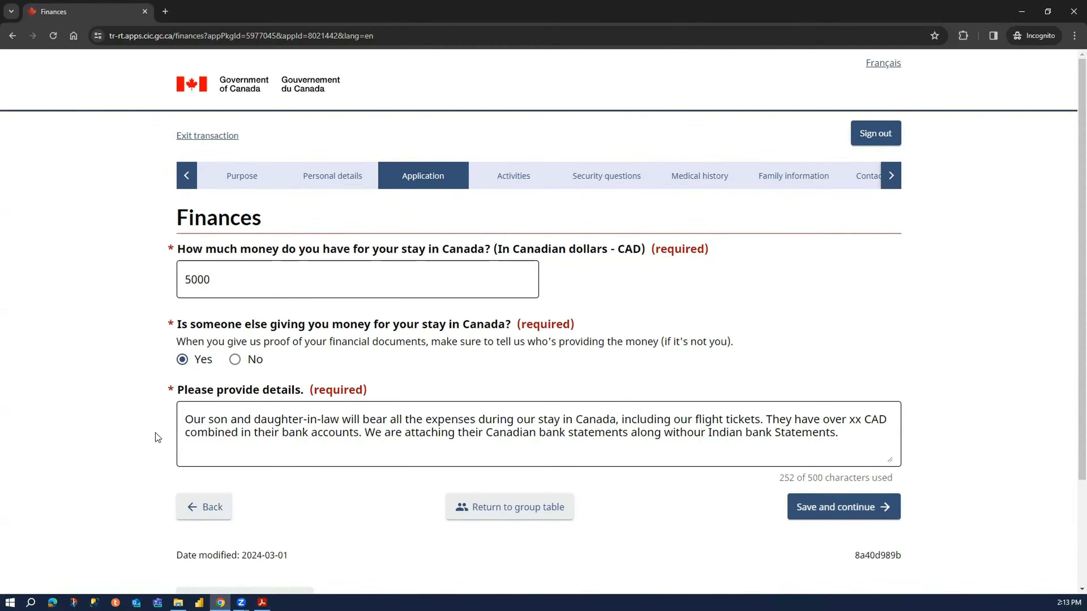
click(196, 424)
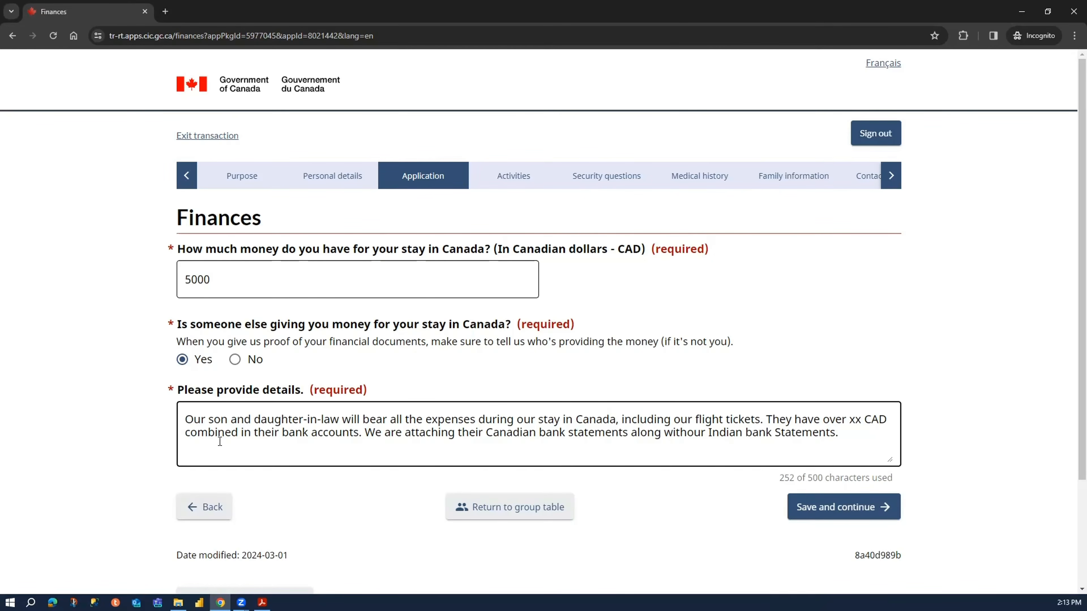
click(853, 511)
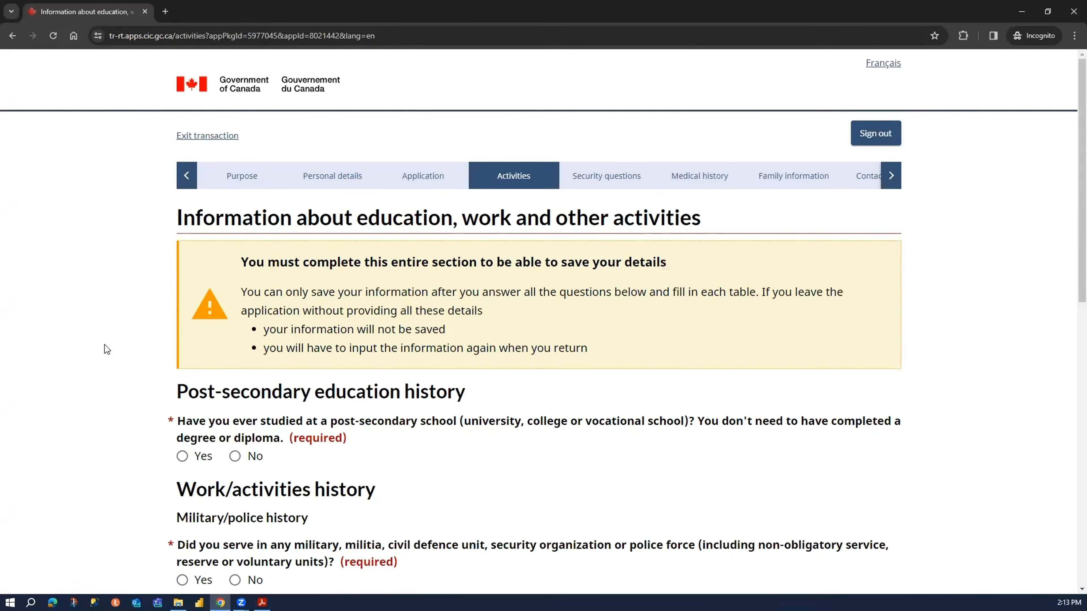
- Answer Yes to having studied at a post-secondary school and start an education entry with "Institute Name" as the school
scroll(104, 344, down, 3)
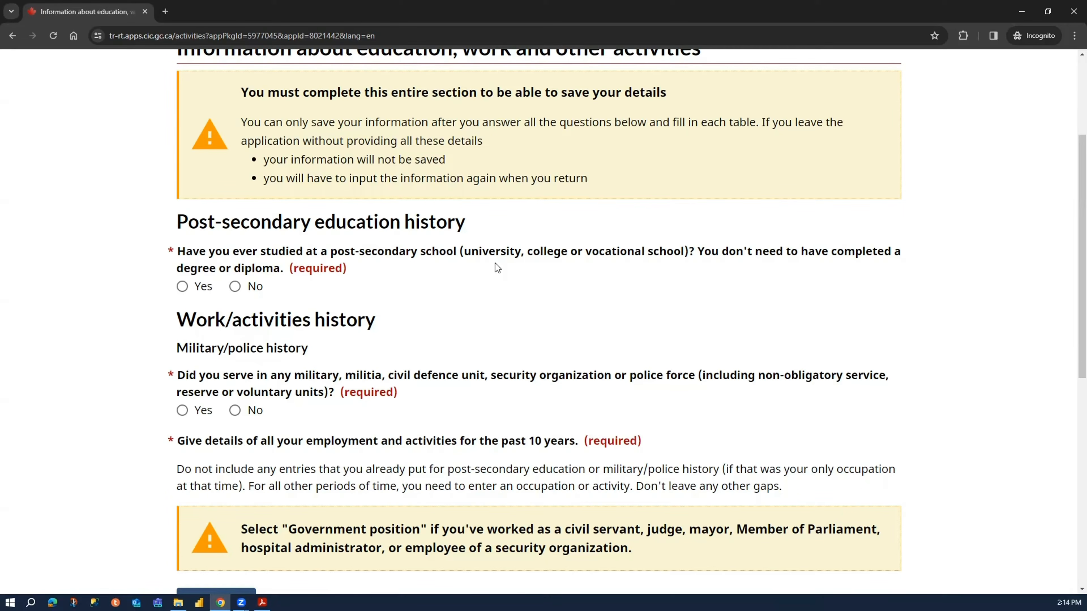
click(202, 289)
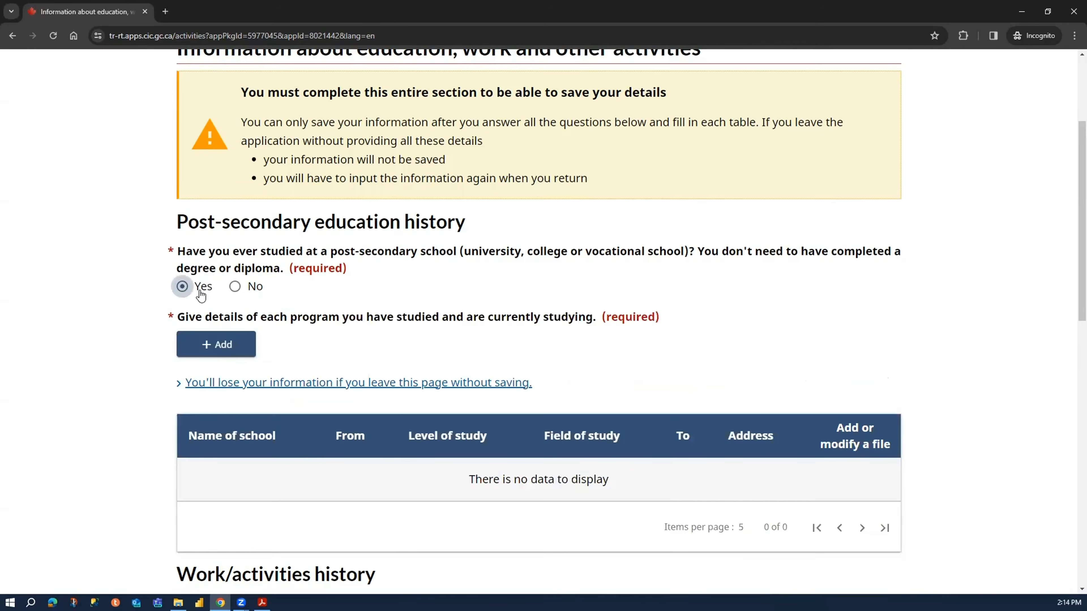
click(241, 355)
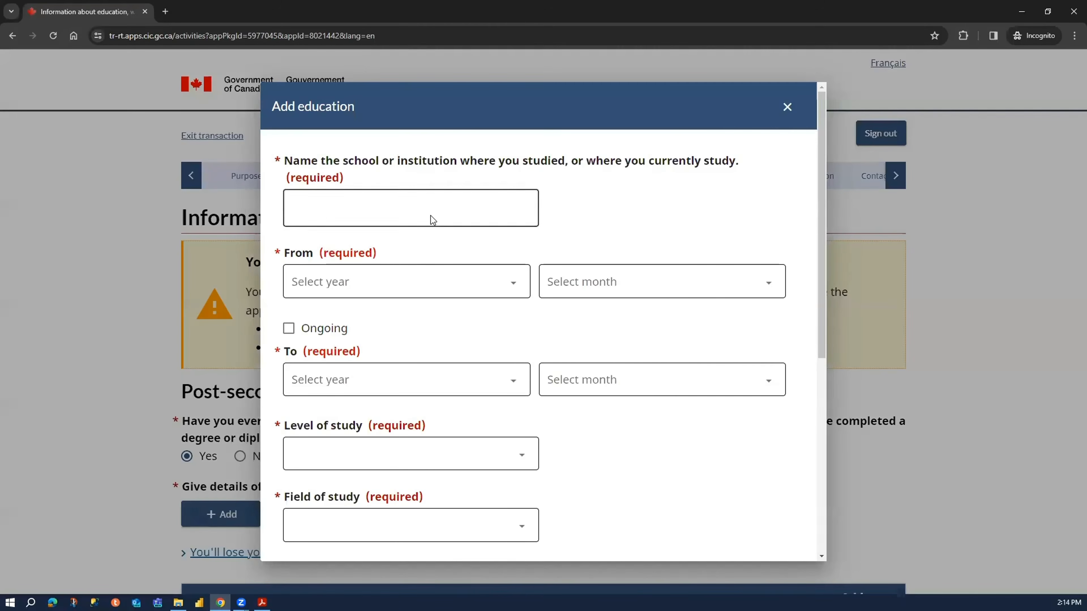
click(430, 215)
text(In)
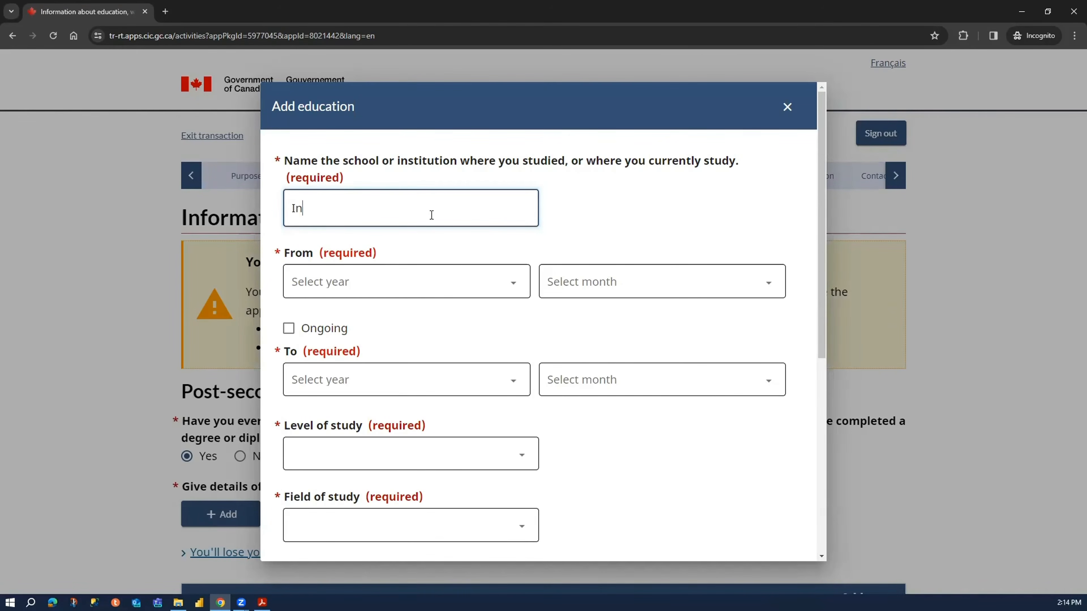
text(stitue)
key(BackSpace)
key(BackSpace)
text(t)
text(te Ba)
key(BackSpace)
key(BackSpace)
key(BackSpace)
text(Name)
key(Tab)
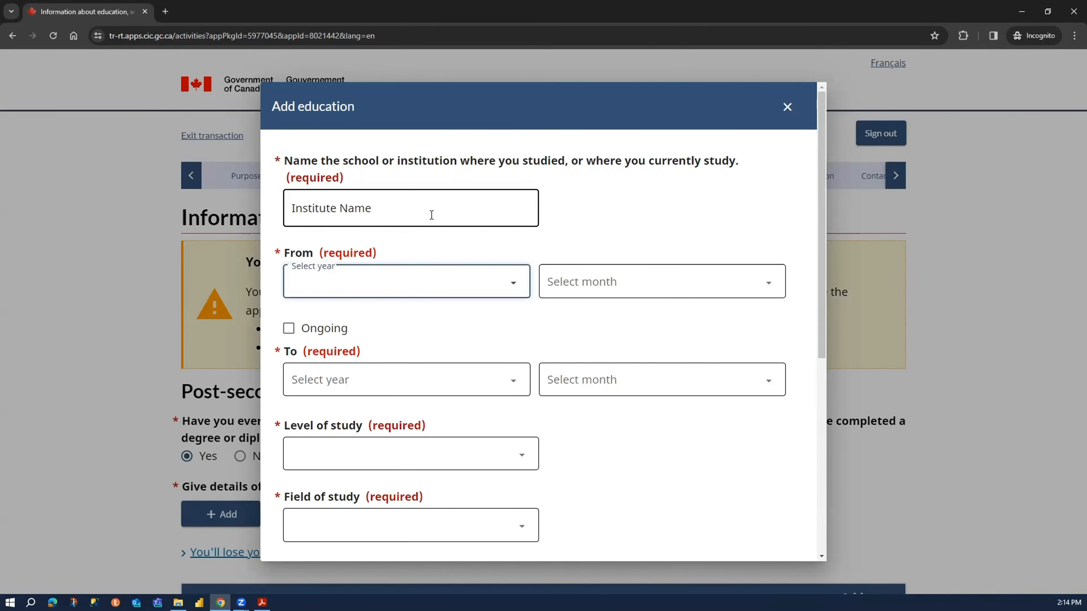
- Set the start of the education period to July 1993
click(430, 294)
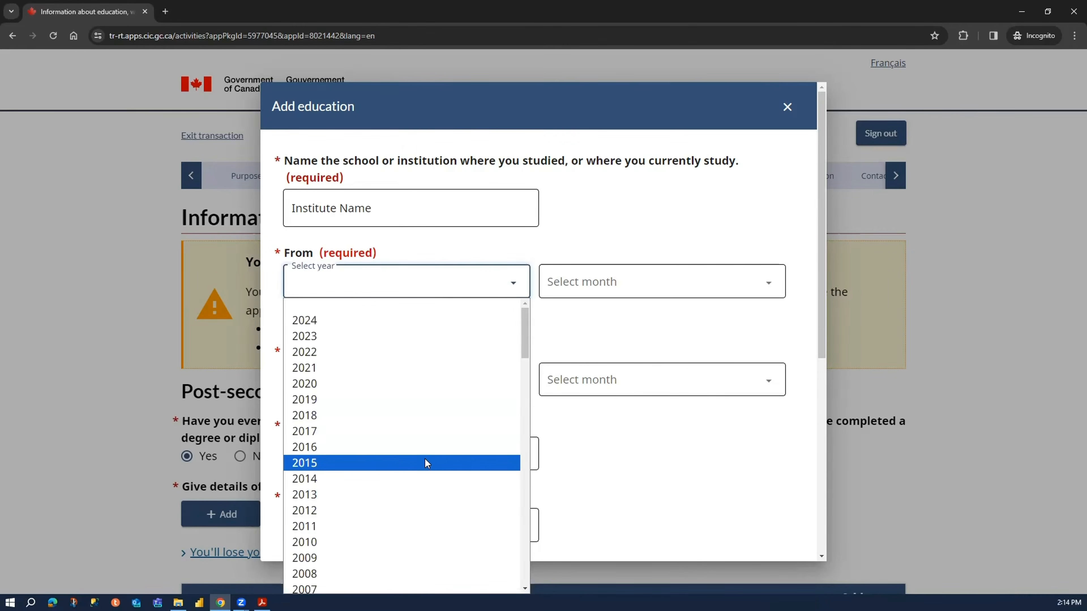
scroll(434, 432, down, 7)
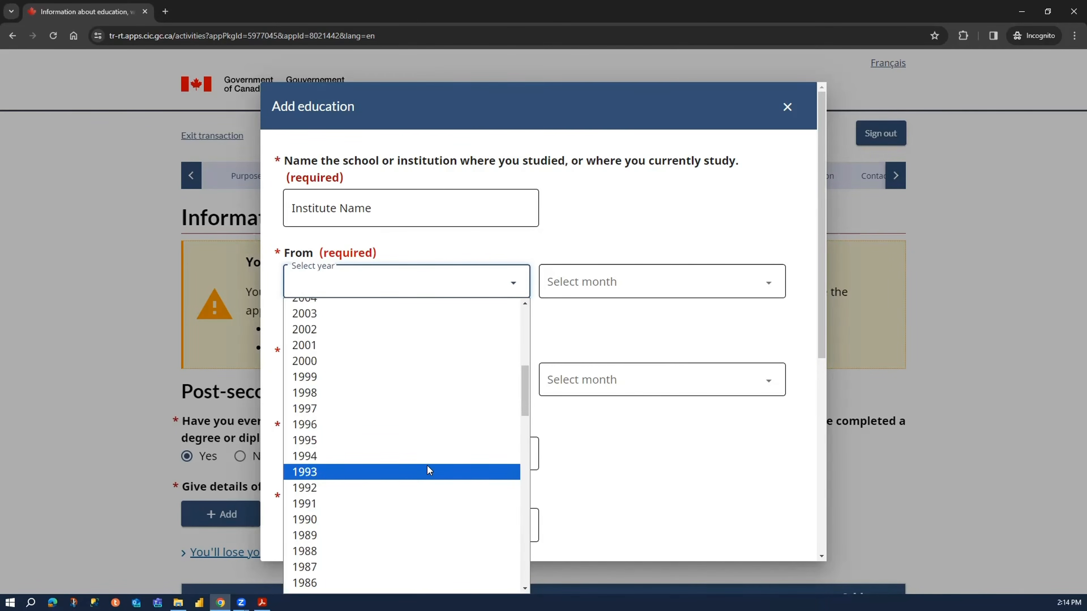
click(426, 471)
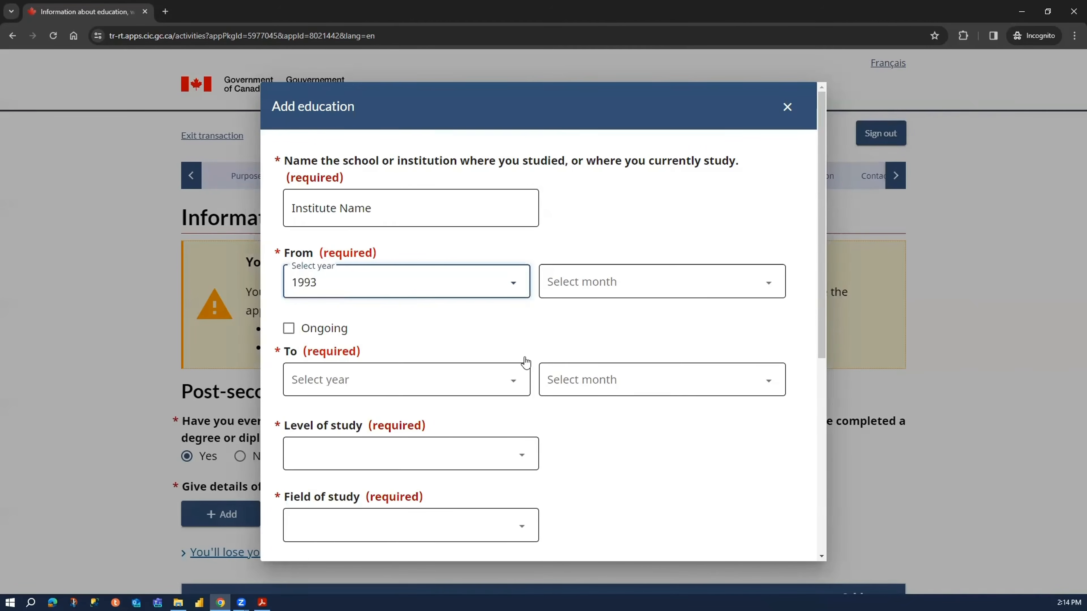
click(611, 285)
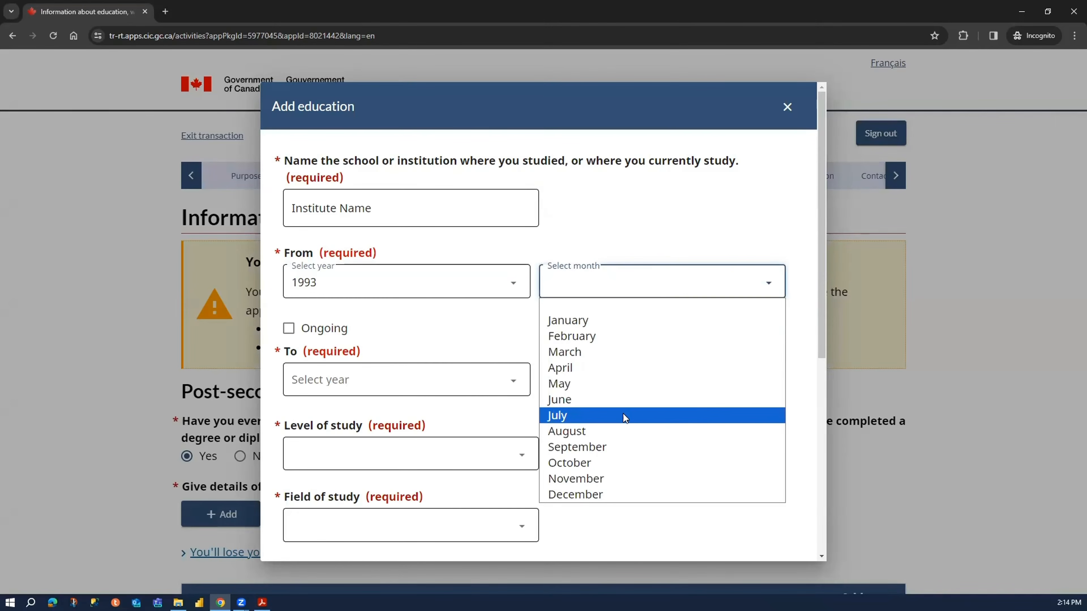
click(625, 418)
- Set the end of the education period to April 1996
click(422, 386)
scroll(363, 234, down, 12)
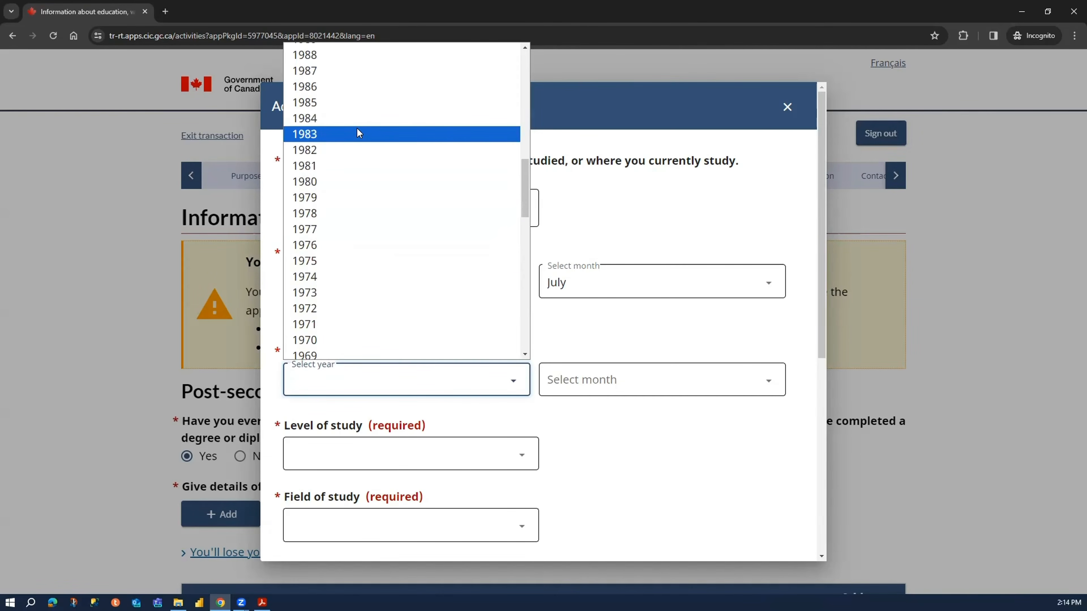
scroll(347, 257, down, 2)
scroll(345, 264, up, 9)
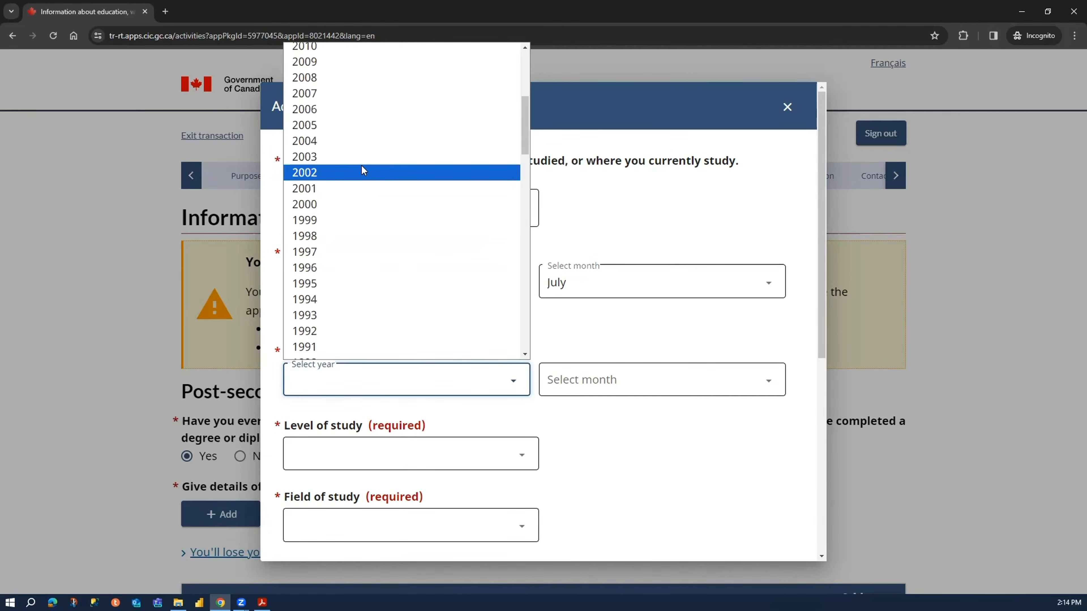
click(369, 267)
click(585, 381)
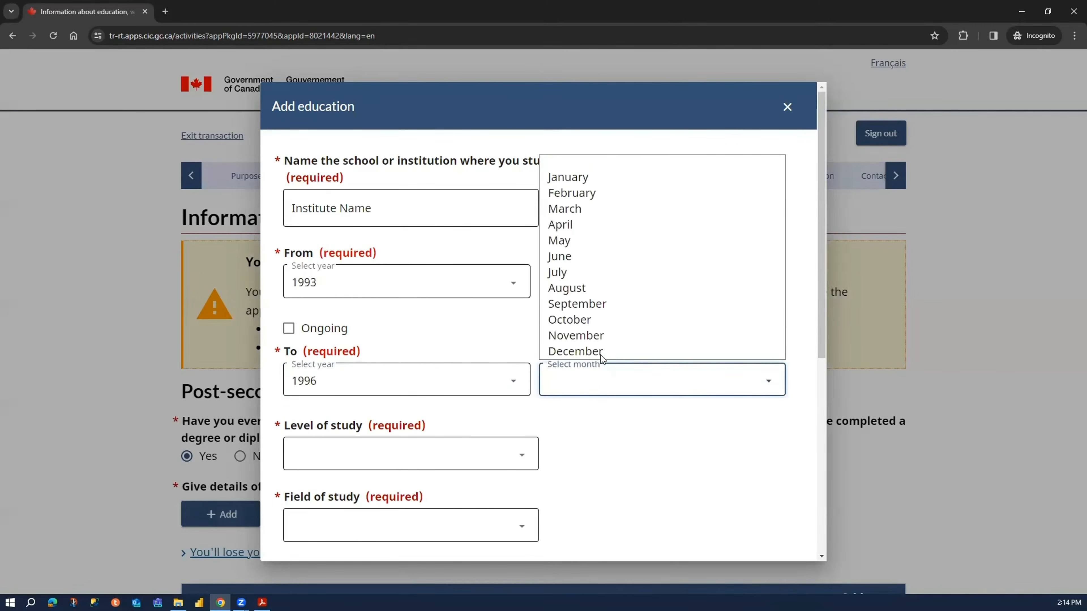
click(605, 225)
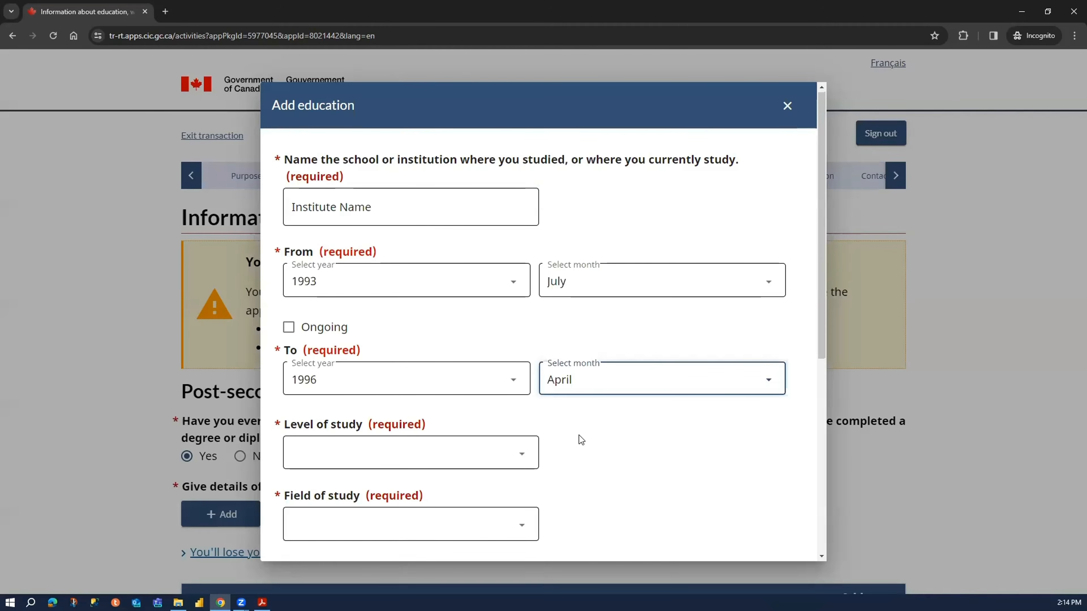
- Select University - Bachelor's Deg. as the level of study and Business/Commerce as the field of study
scroll(579, 435, down, 3)
click(474, 355)
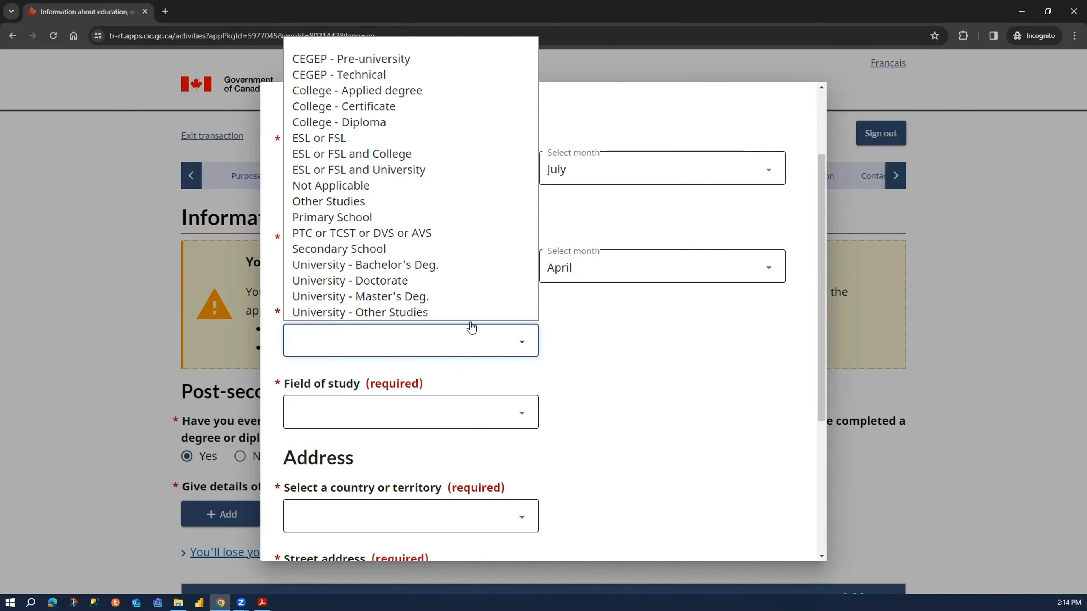
click(452, 265)
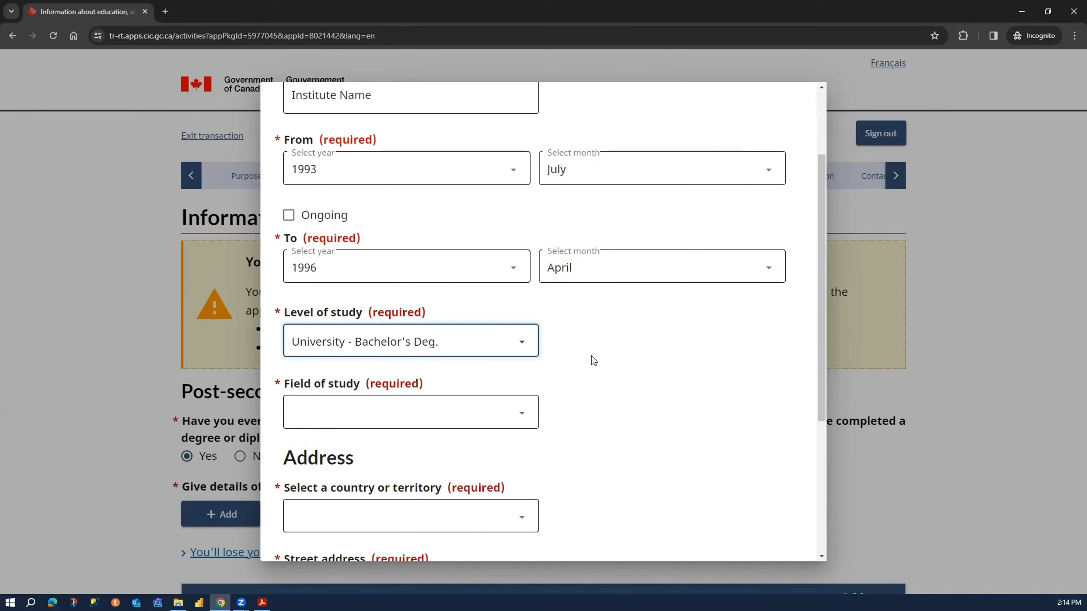
scroll(573, 350, down, 4)
click(368, 253)
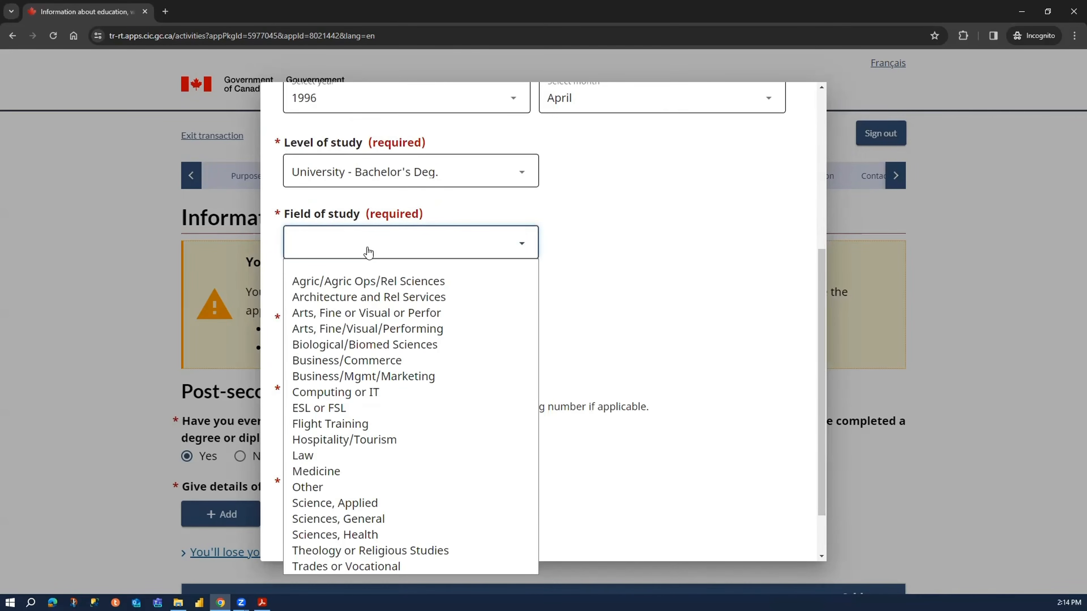
click(394, 360)
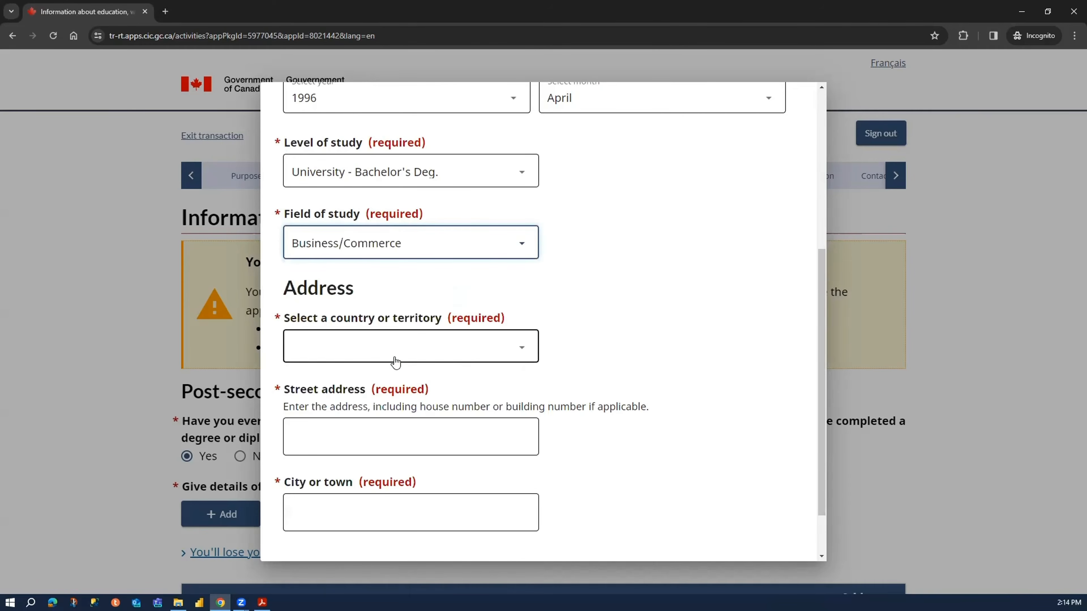
click(429, 248)
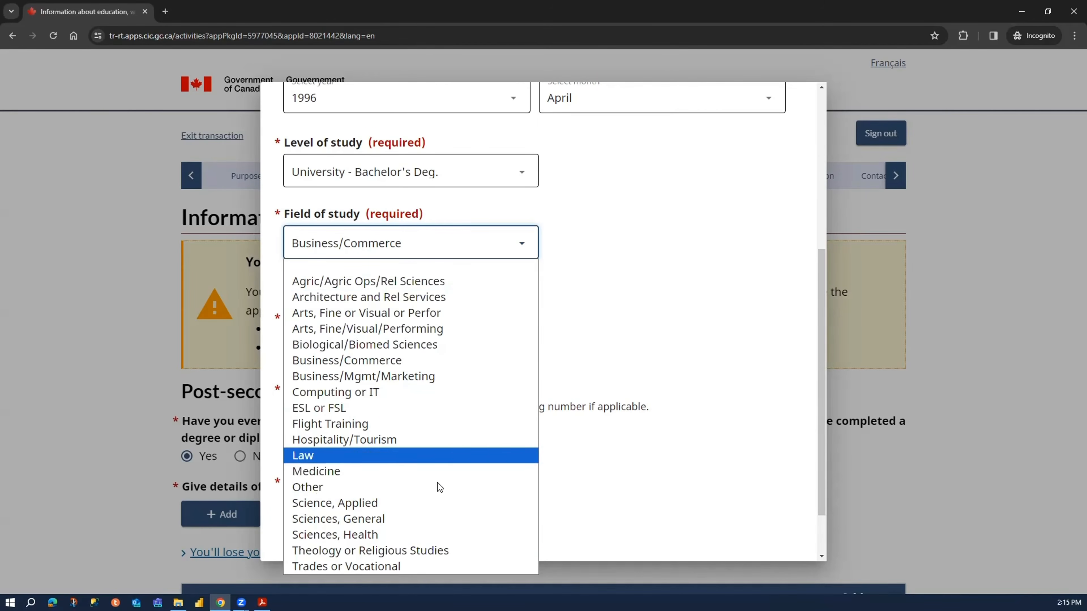
click(613, 328)
- Select India as the school's country and enter its street address, including the postal code
click(406, 360)
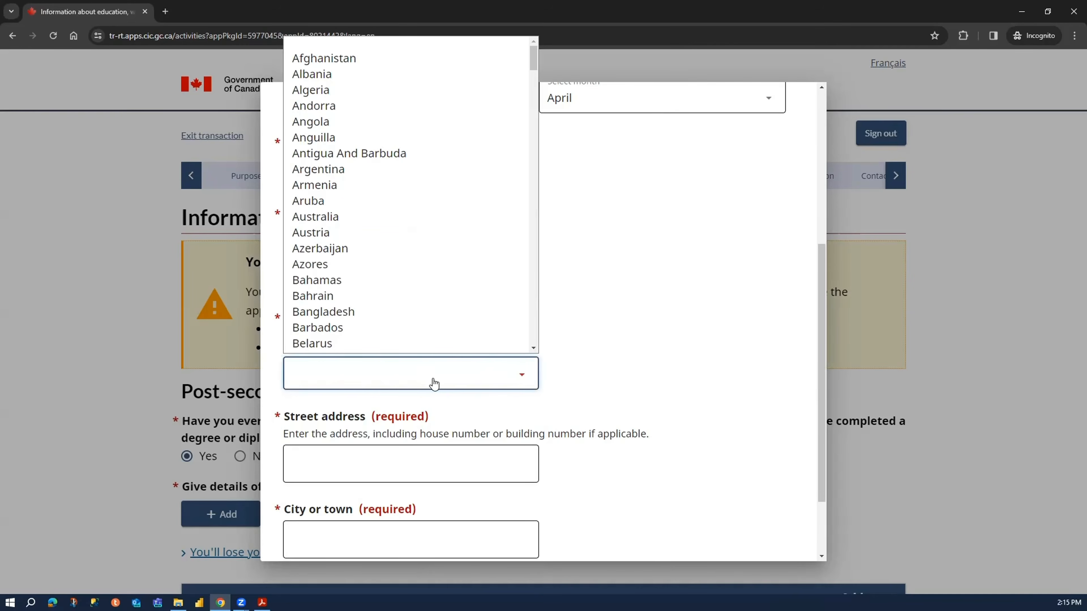
text(ind)
key(Return)
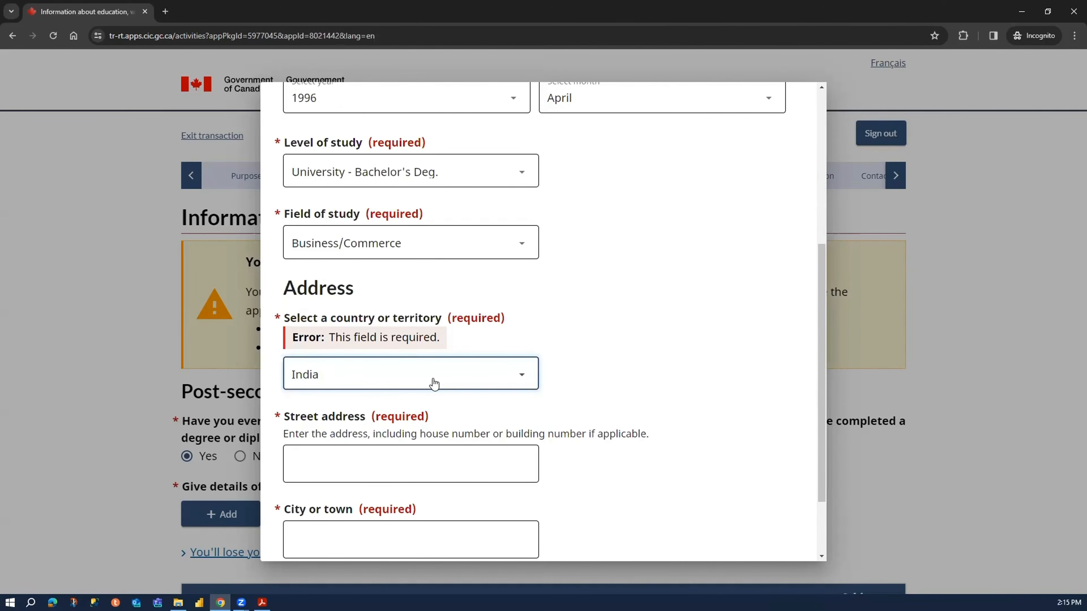
click(335, 455)
text(12)
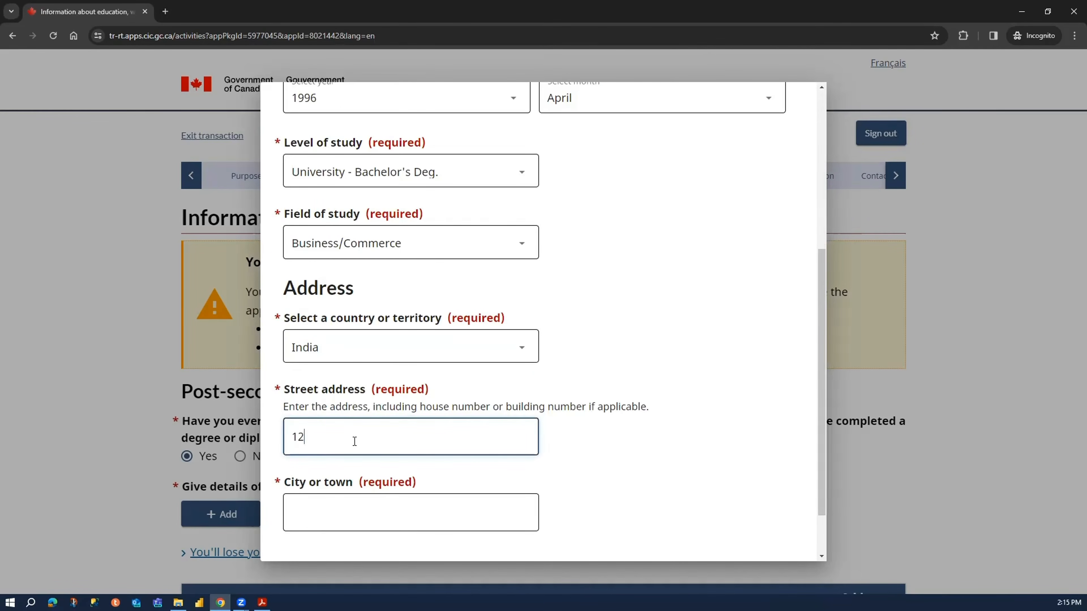
text(3 University Road)
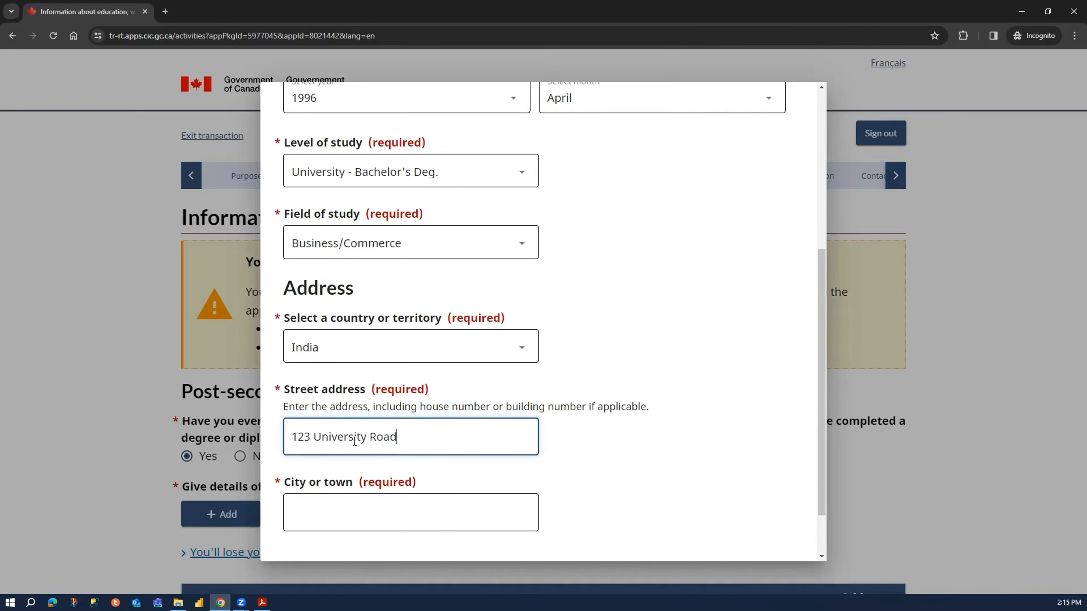
text(, 115522)
drag(444, 448, 263, 435)
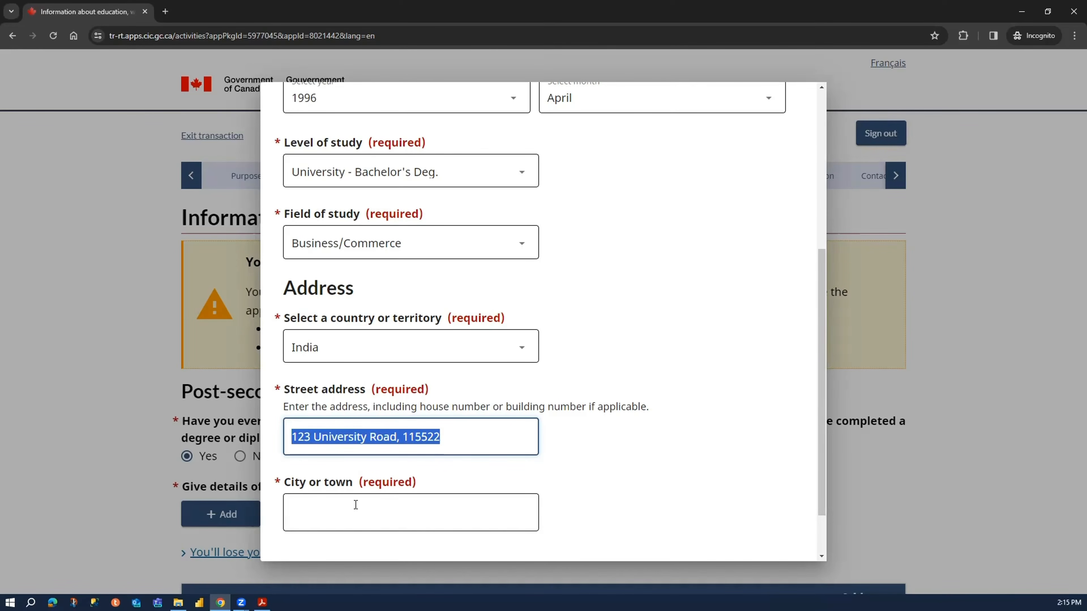
- Fill in the school's city and save the education entry
click(355, 512)
text(Delhi)
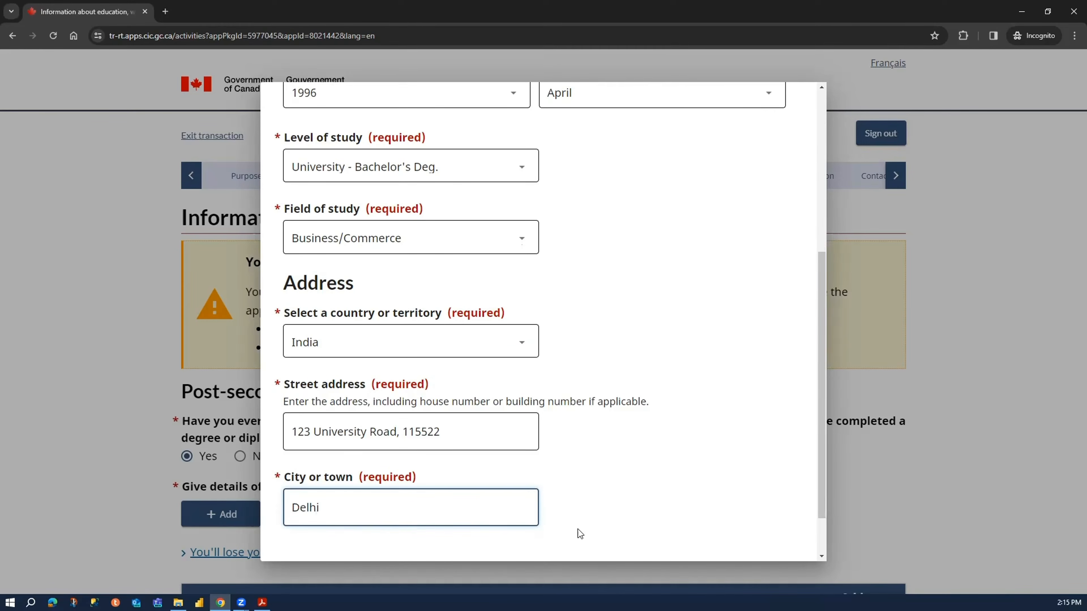
scroll(578, 529, down, 1)
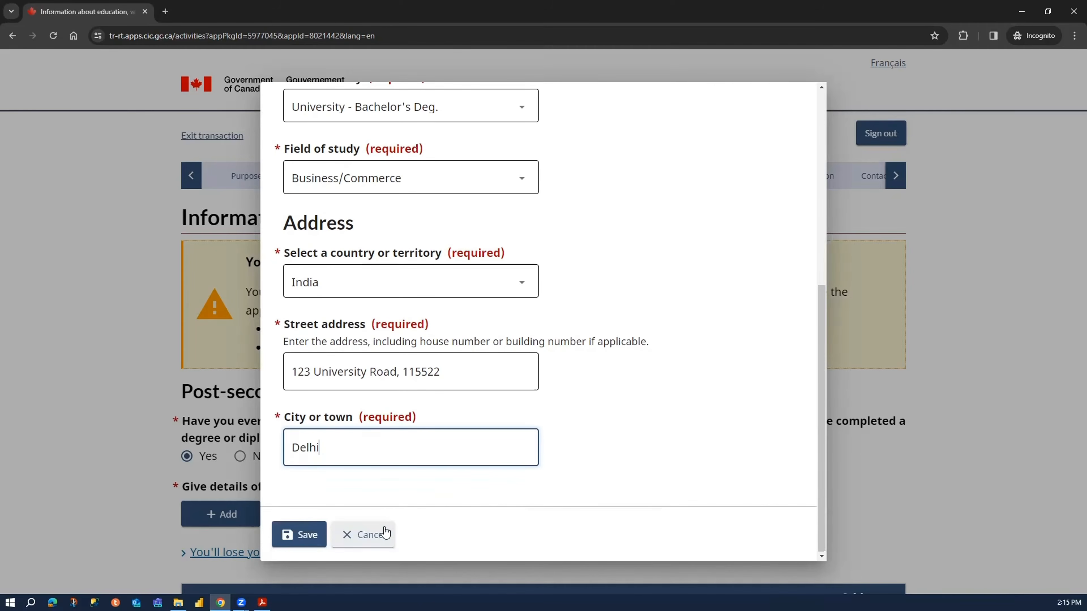
click(296, 533)
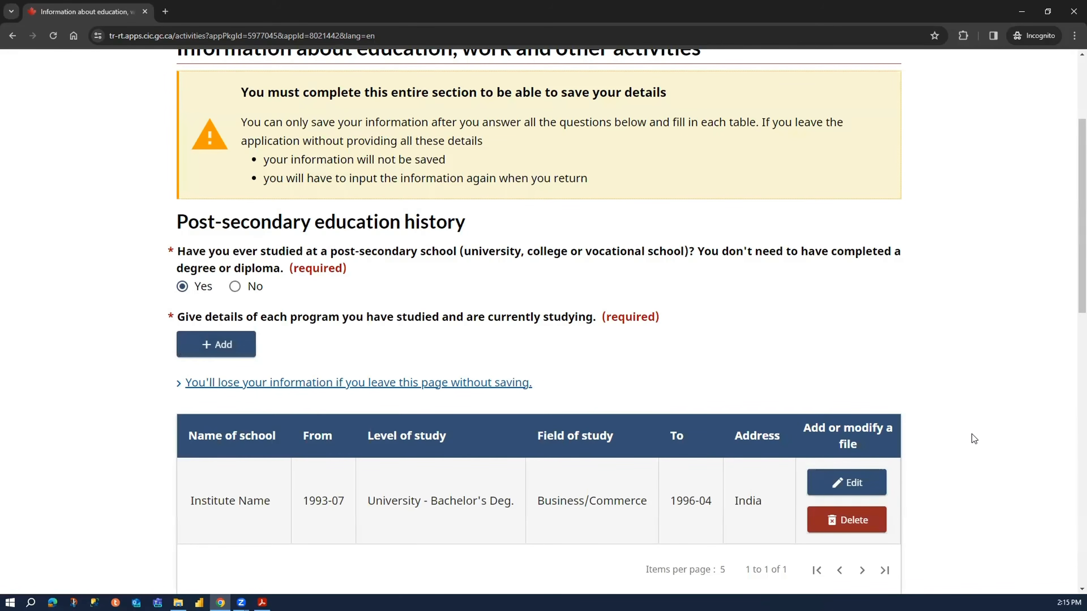
- Answer No to having served in any military, militia, civil defence unit, security organization or police force
scroll(991, 458, down, 8)
scroll(1001, 440, up, 4)
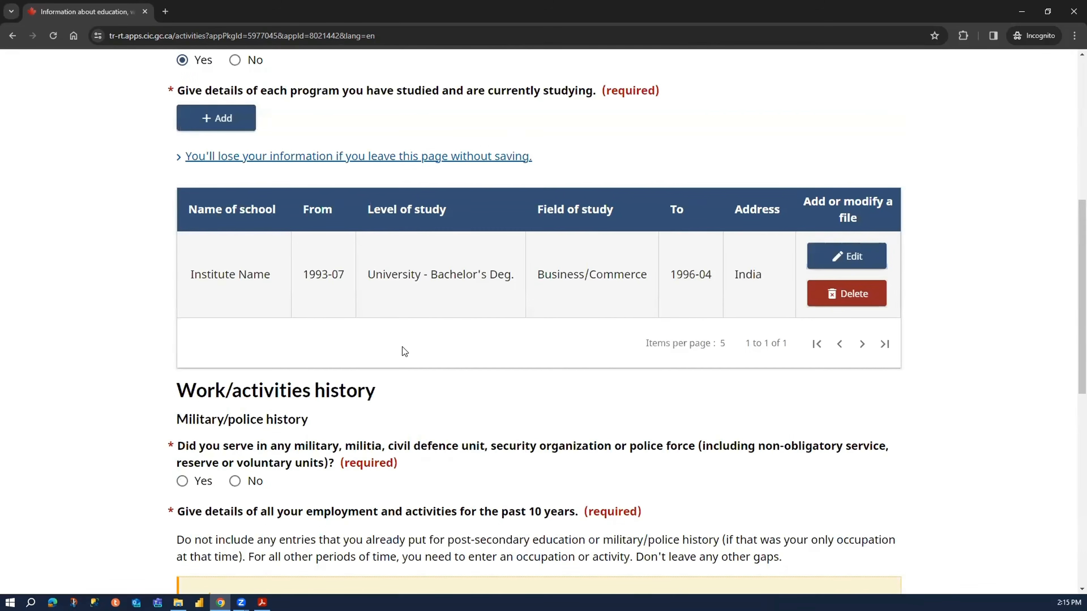
scroll(366, 315, up, 1)
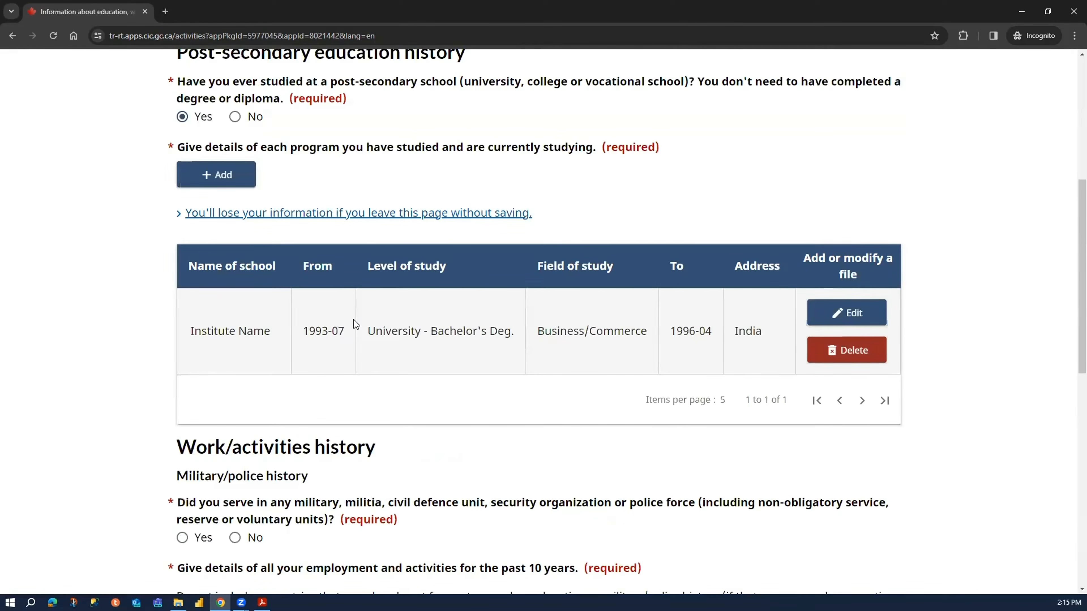
click(227, 175)
scroll(71, 376, down, 5)
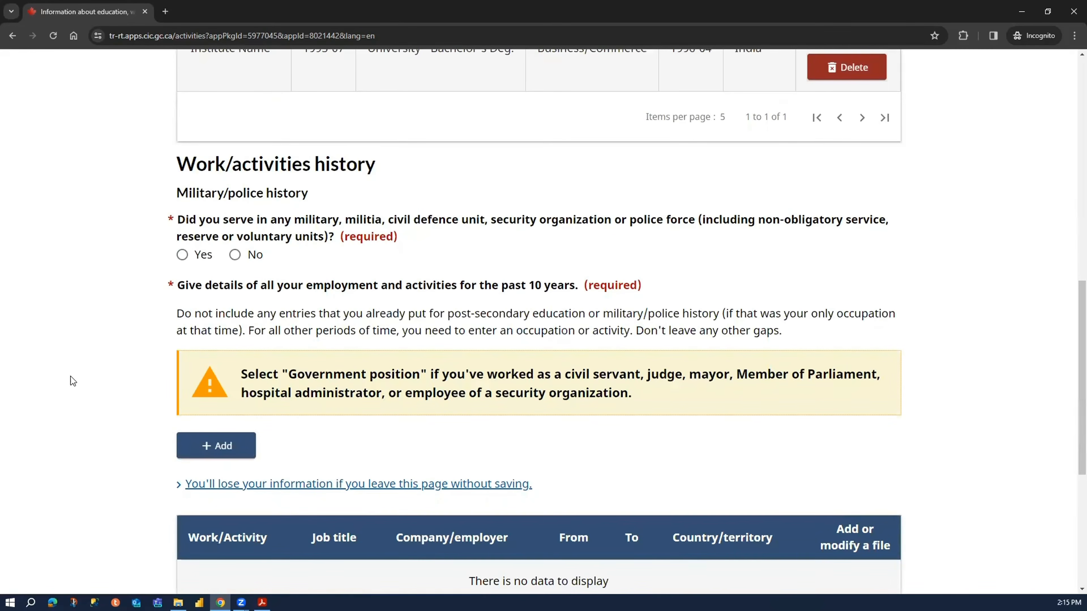
click(235, 255)
drag(178, 285, 576, 286)
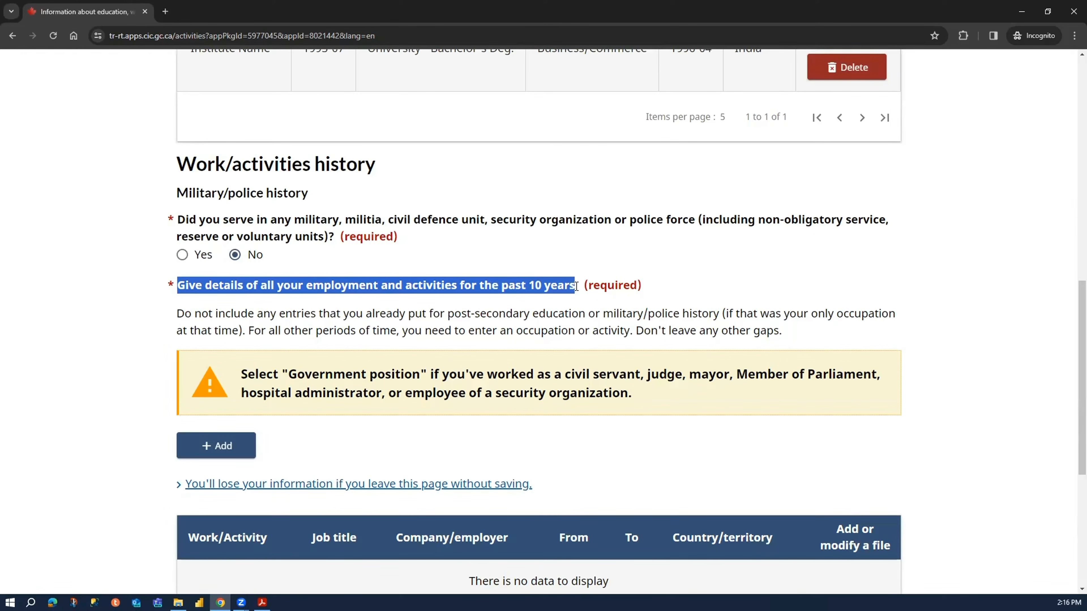
- Add a work history entry with a start date of January 1994
click(362, 304)
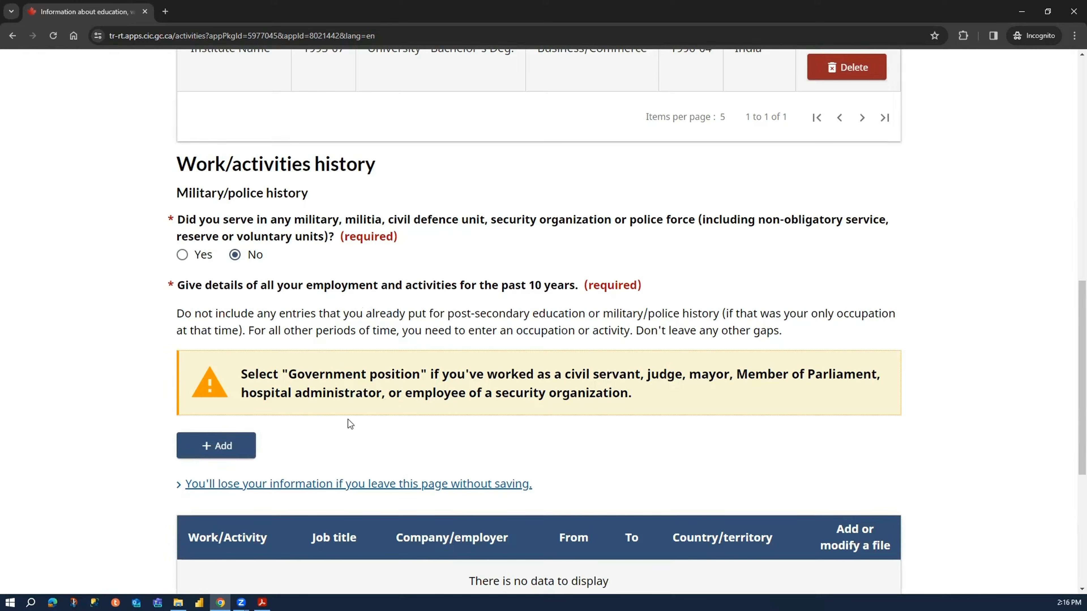
click(249, 449)
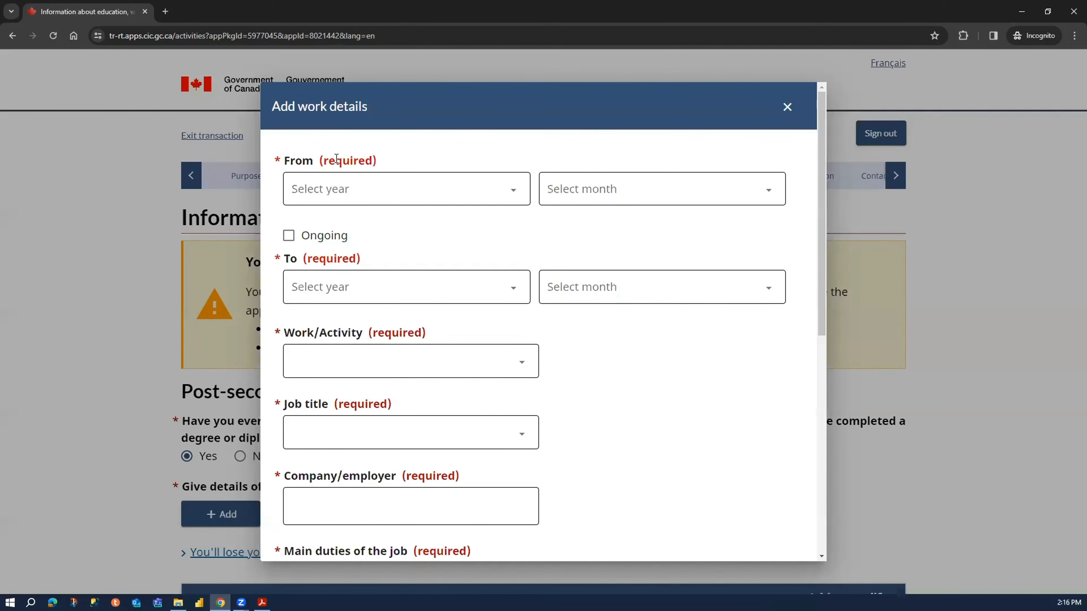
click(400, 193)
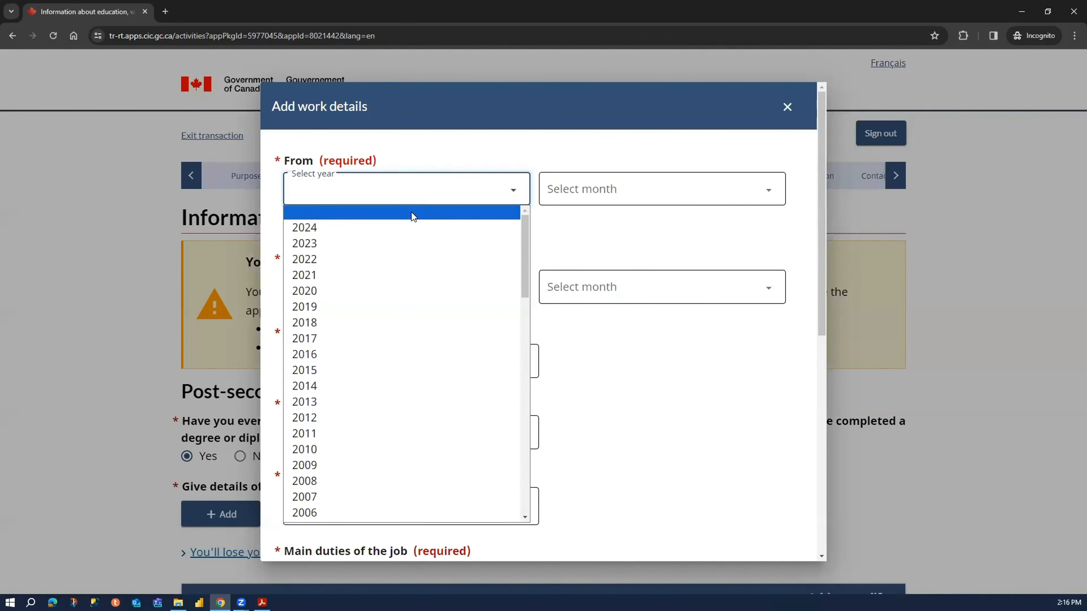
scroll(399, 426, down, 5)
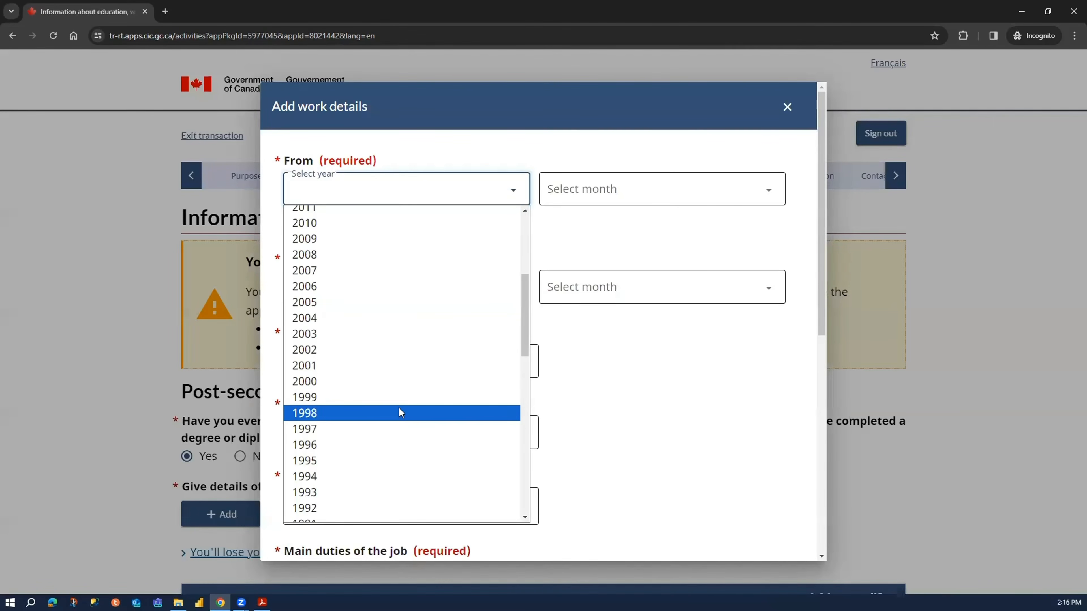
click(386, 475)
click(627, 185)
click(633, 228)
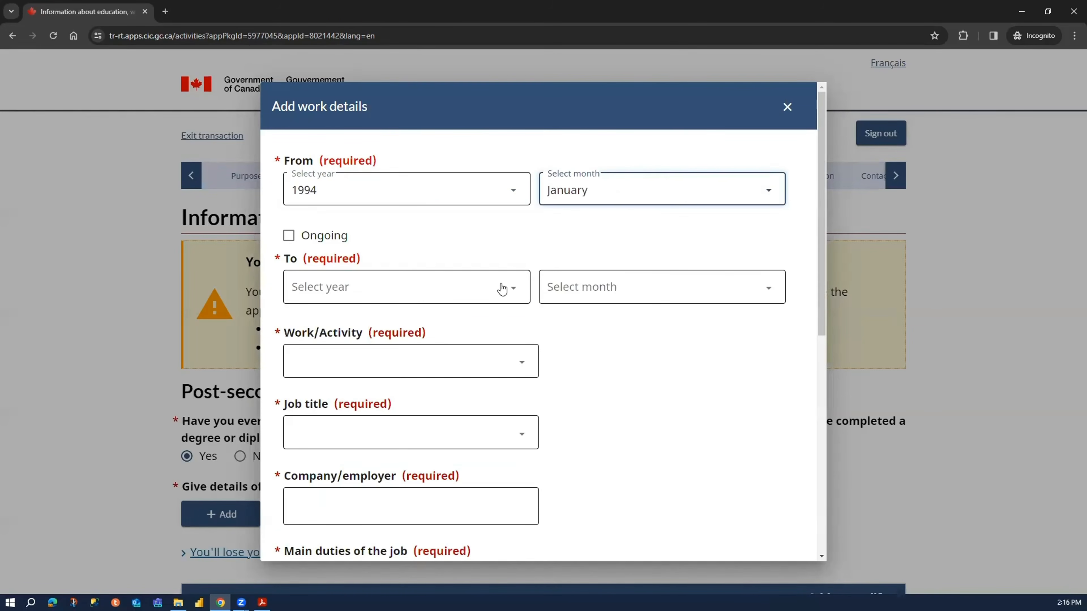
- Mark the activity as ongoing and select Homemaker as the work/activity
click(424, 299)
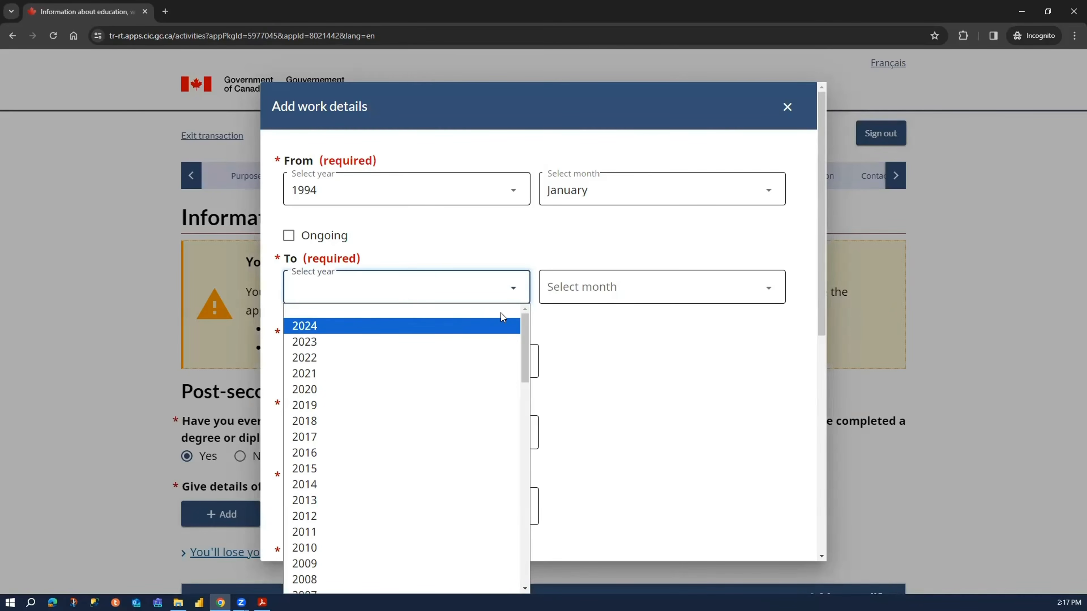
click(390, 245)
click(341, 237)
click(374, 279)
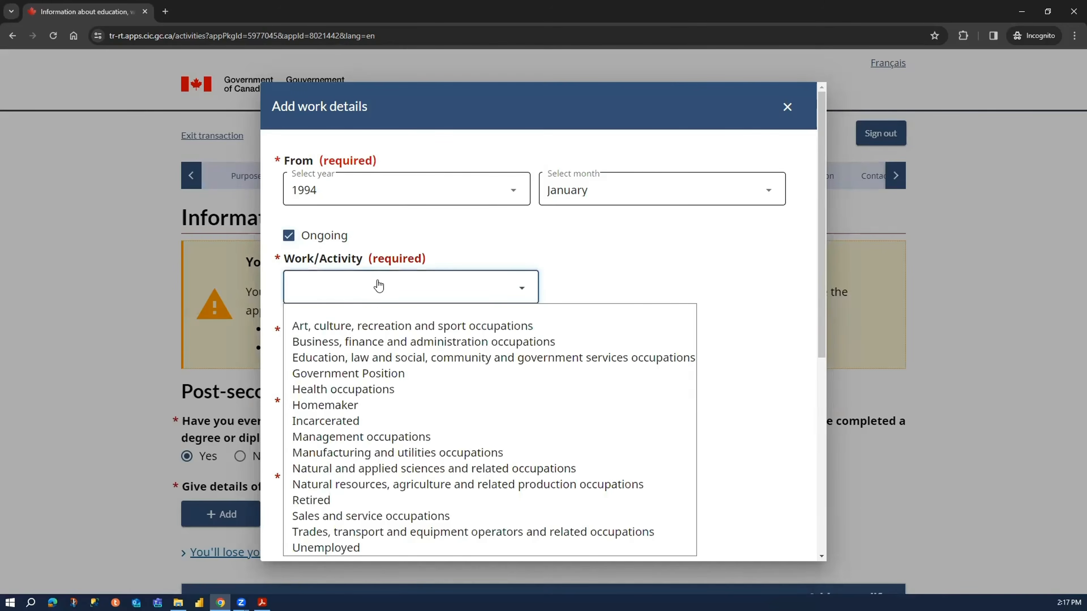
click(383, 404)
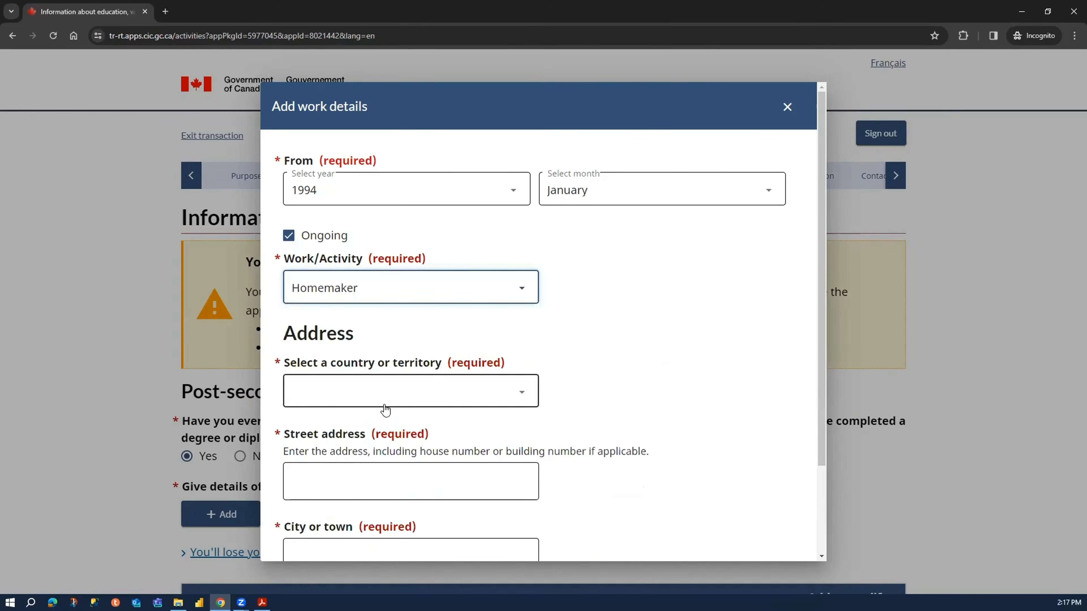
- Select India as the activity's country and fill in its street address and city
click(474, 393)
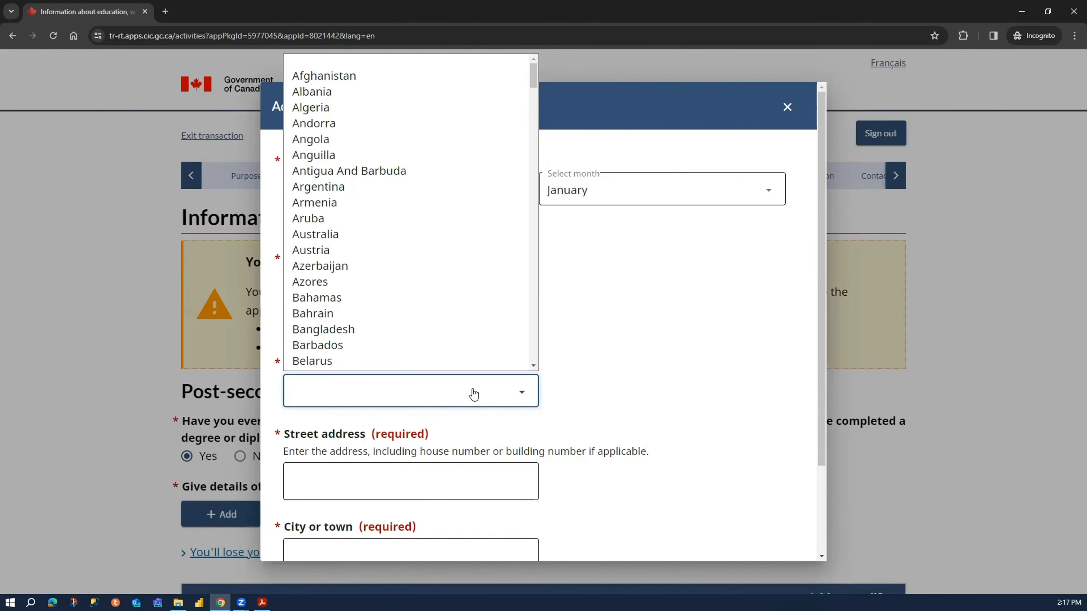
text(India)
key(Return)
scroll(473, 417, down, 1)
scroll(470, 413, down, 2)
click(433, 369)
text(123)
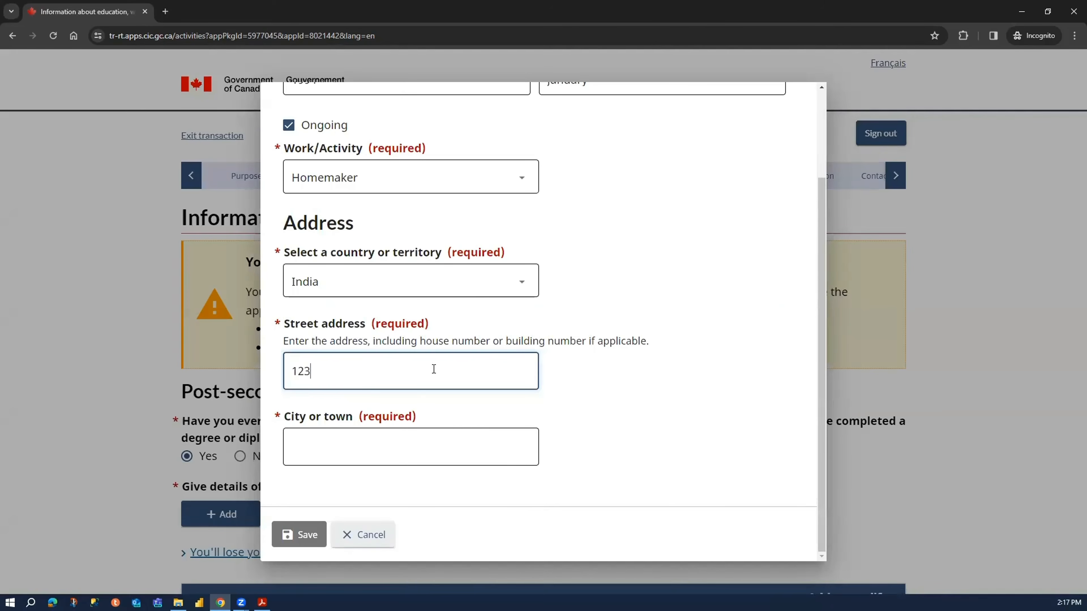
text( ABC Street)
key(Tab)
text(D)
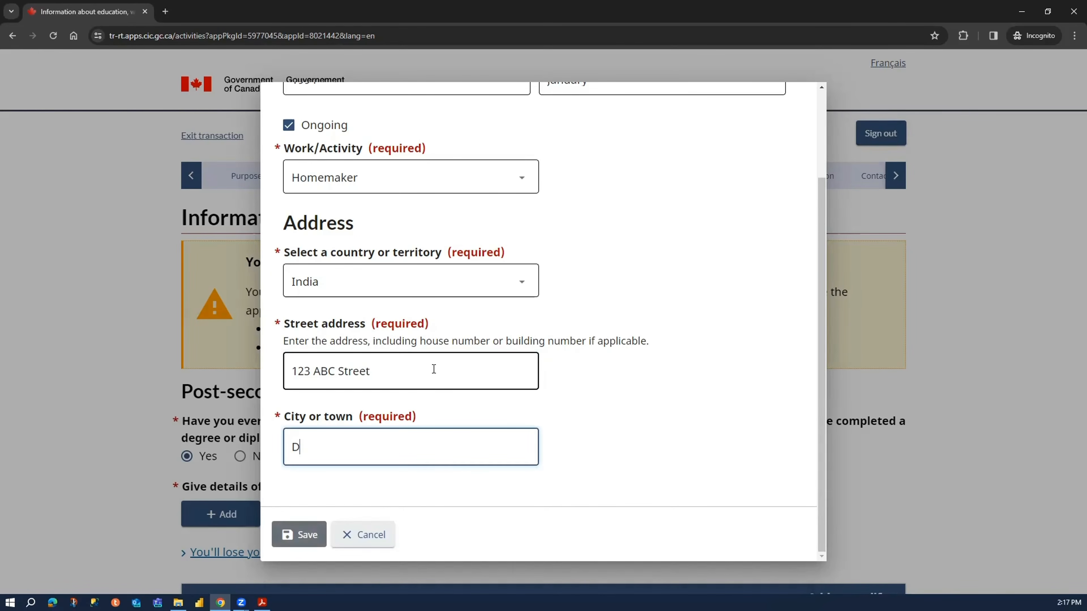
text(e;lhi)
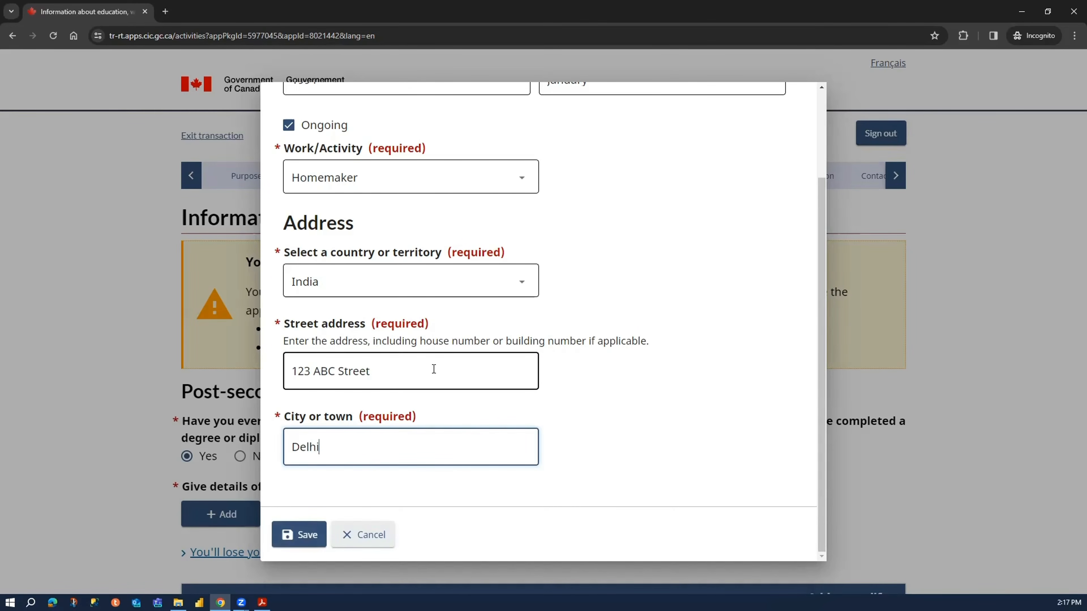
- Append the postal code to the activity's street address
click(433, 371)
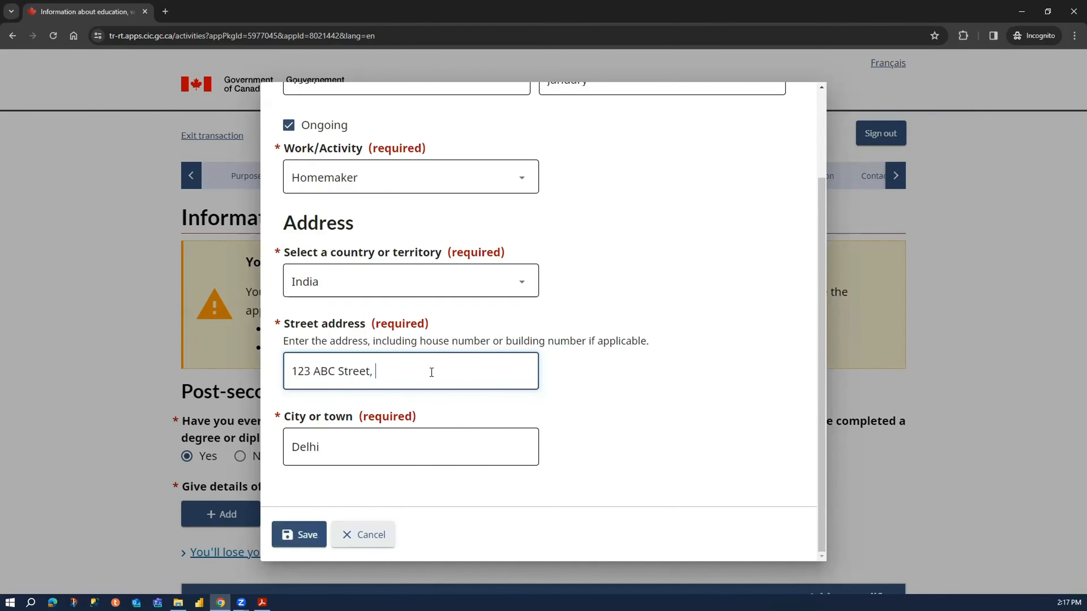
text(, 11223)
click(594, 395)
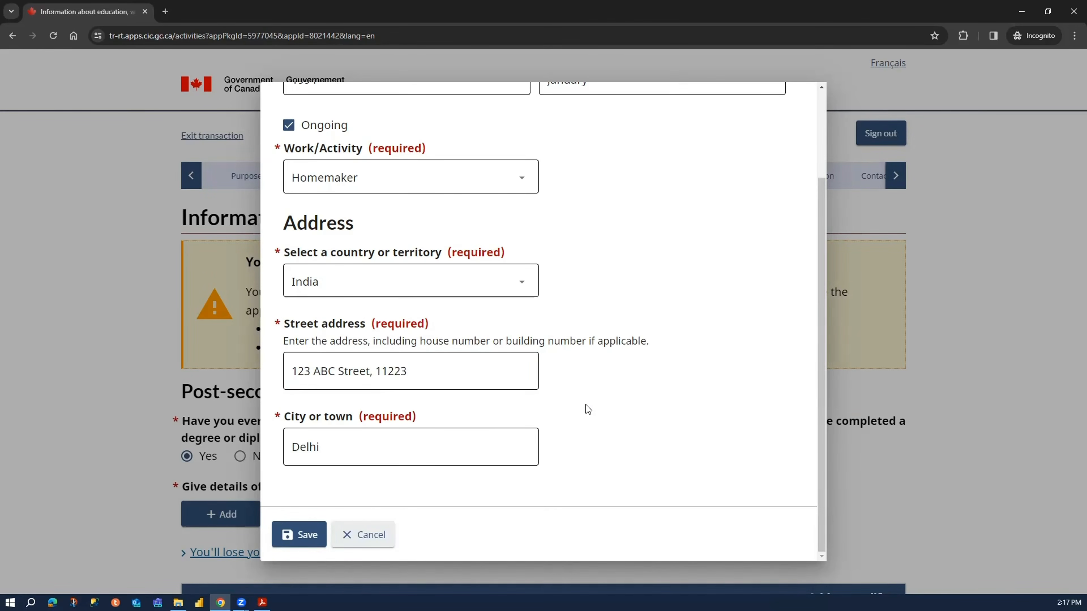
- Save the homemaker entry, then save the education and work section and continue to the travel history
click(299, 535)
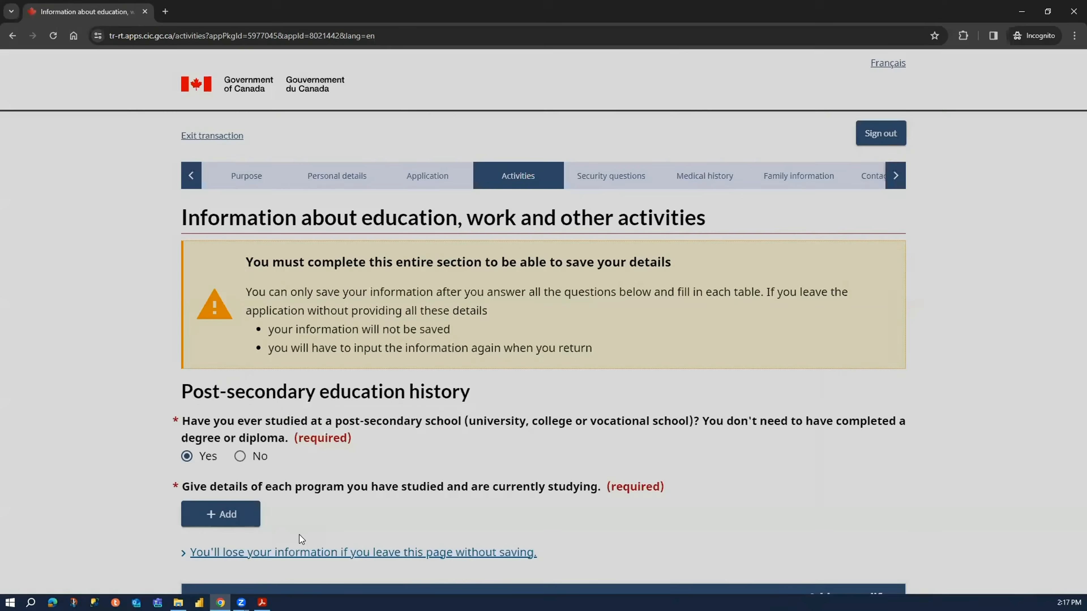
scroll(691, 346, down, 3)
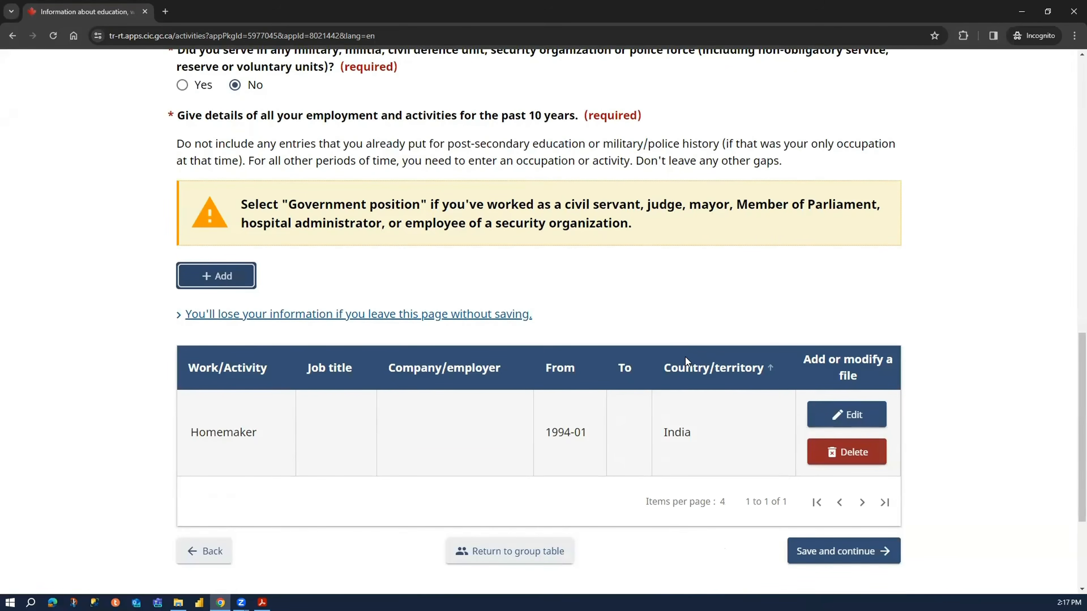
scroll(975, 431, down, 3)
click(881, 389)
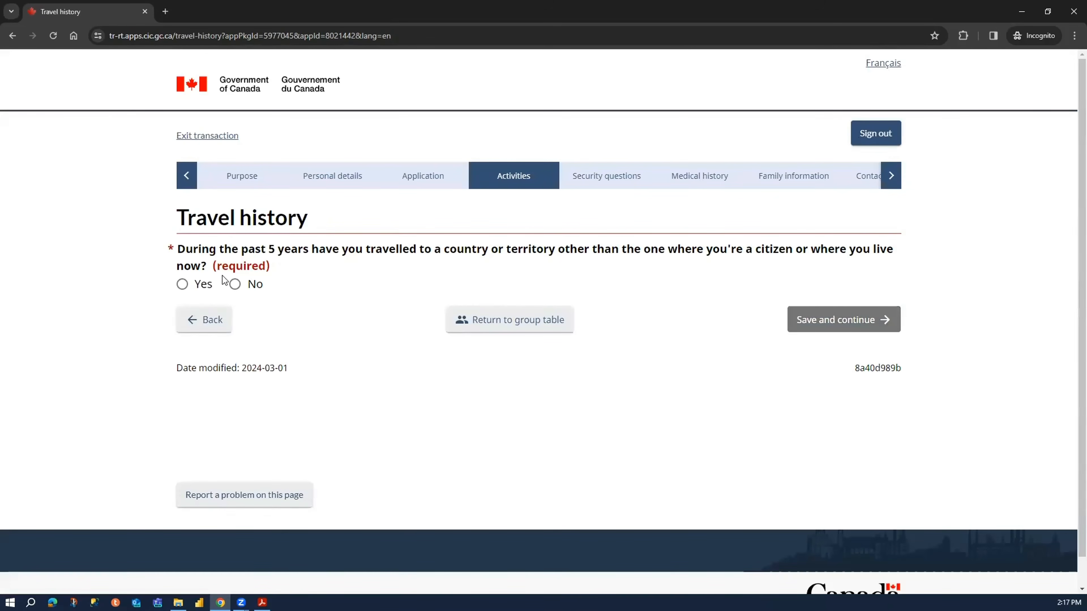
- Try a Yes answer to the past-5-years travel question and open its travel entry form, closing it without an entry
drag(209, 249, 893, 252)
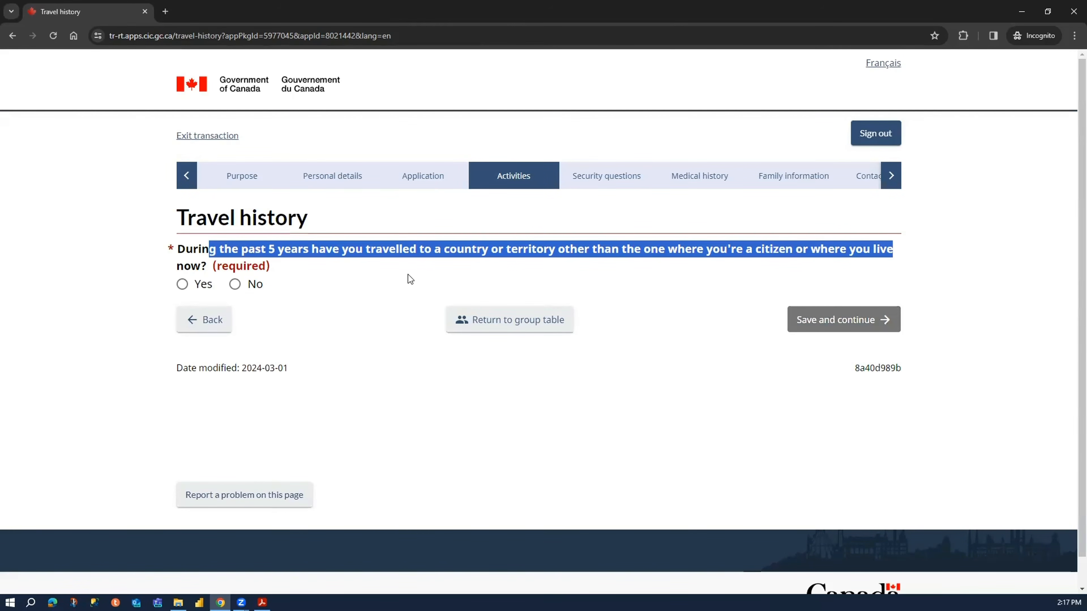
click(256, 286)
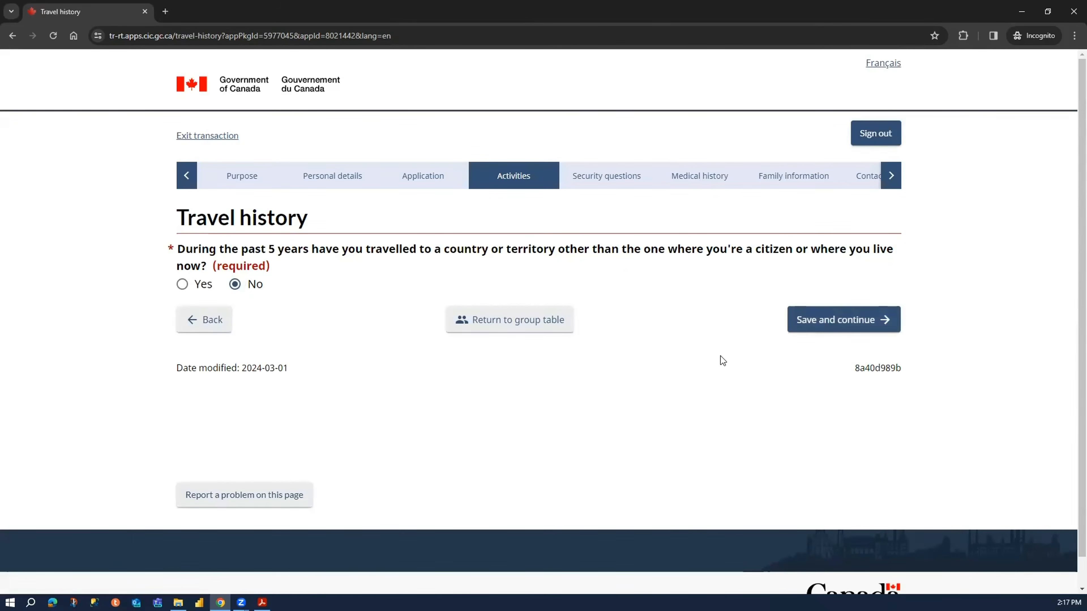
click(183, 285)
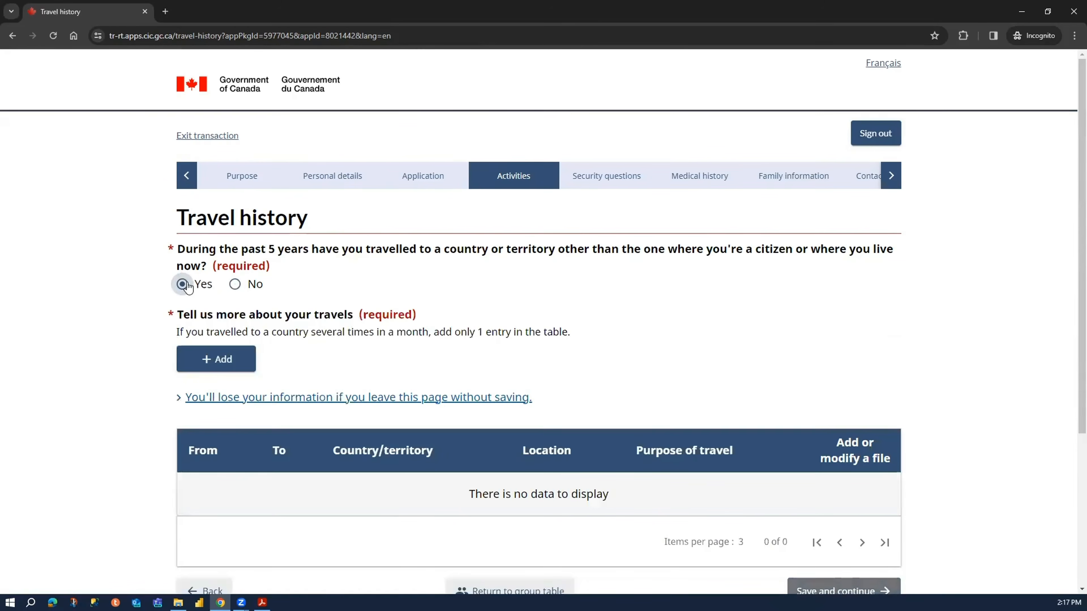
scroll(556, 450, down, 3)
click(216, 246)
scroll(462, 402, down, 1)
scroll(556, 308, up, 1)
click(788, 109)
scroll(300, 201, down, 3)
- Answer No to having travelled to another country in the past 5 years, then save and continue
click(255, 174)
click(805, 296)
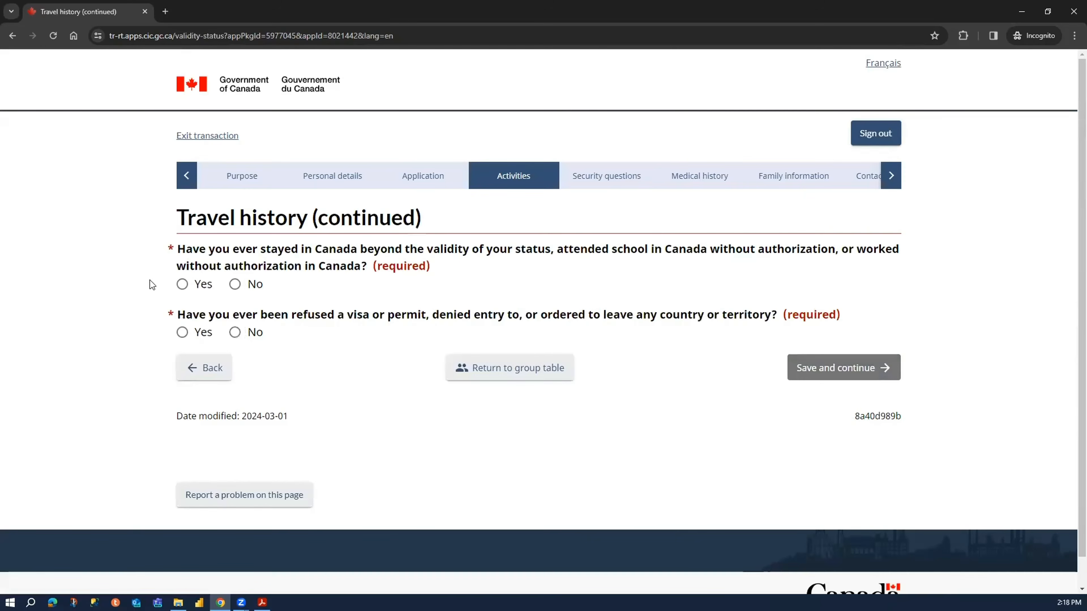
- Try Yes answers to the unauthorized-stay and visa-refusal questions to bring up their explanation fields
click(249, 285)
click(253, 334)
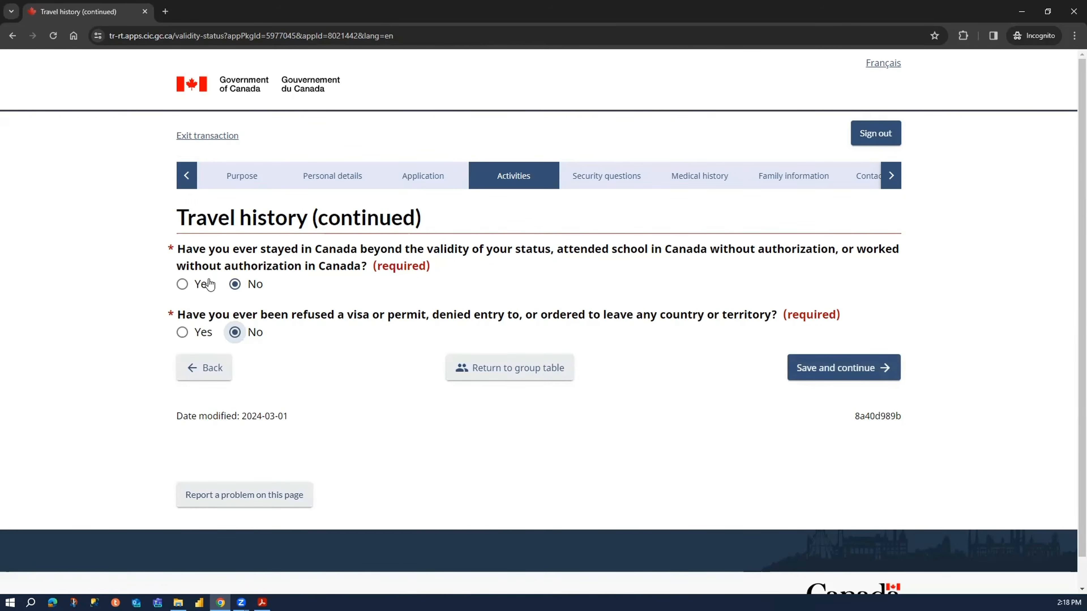
click(203, 285)
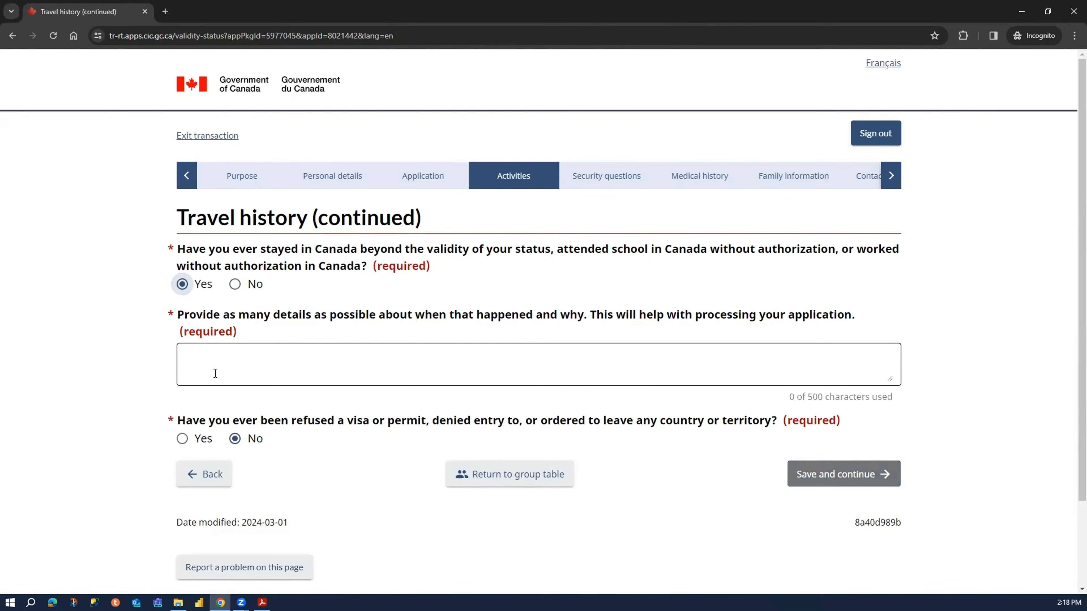
click(208, 440)
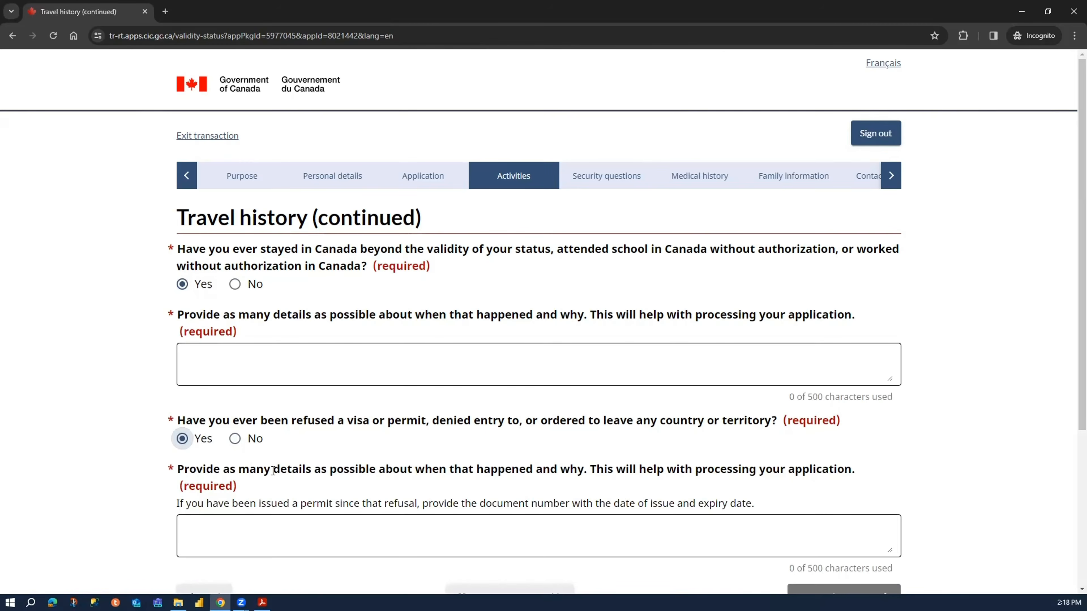
- Answer No to the visa-refusal and unauthorized-stay questions, then save and continue
click(235, 439)
click(235, 284)
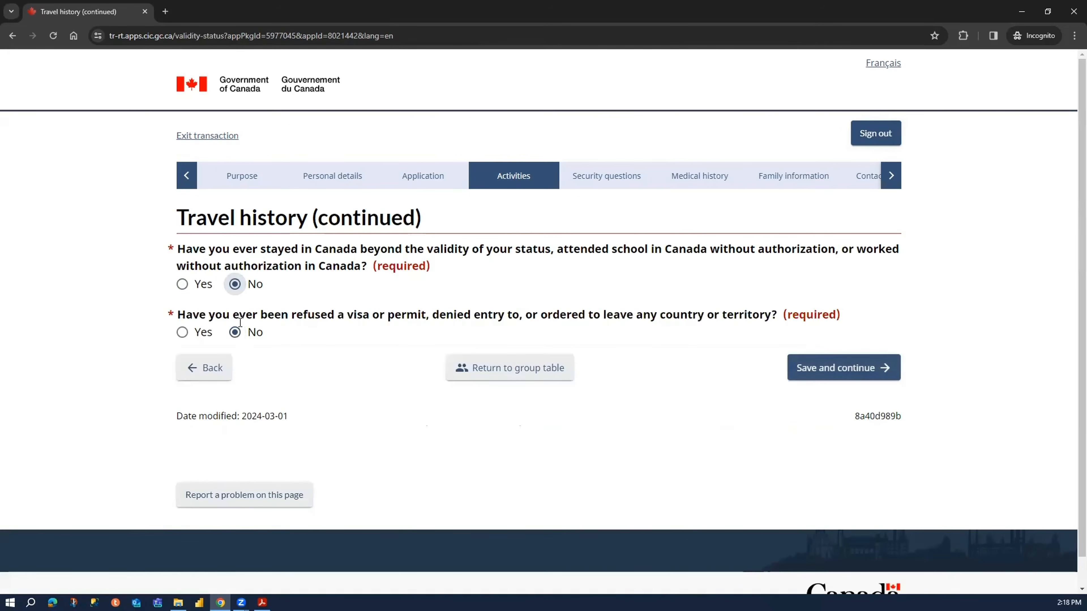
click(861, 367)
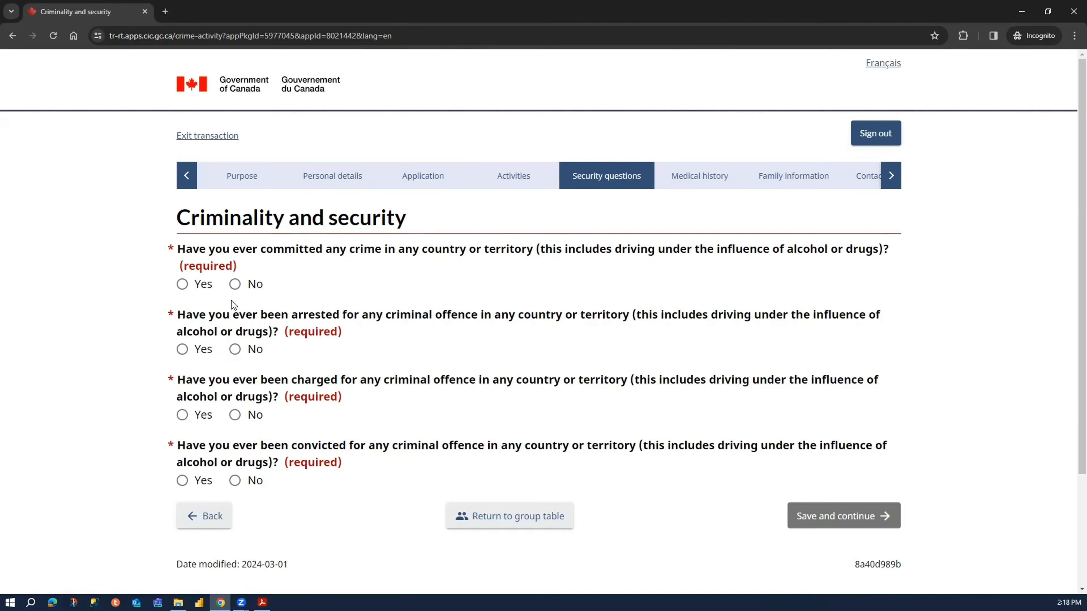
- Answer No to having committed, been arrested for, charged with or convicted of any crime, then save and continue
click(235, 284)
click(235, 349)
click(249, 418)
click(253, 480)
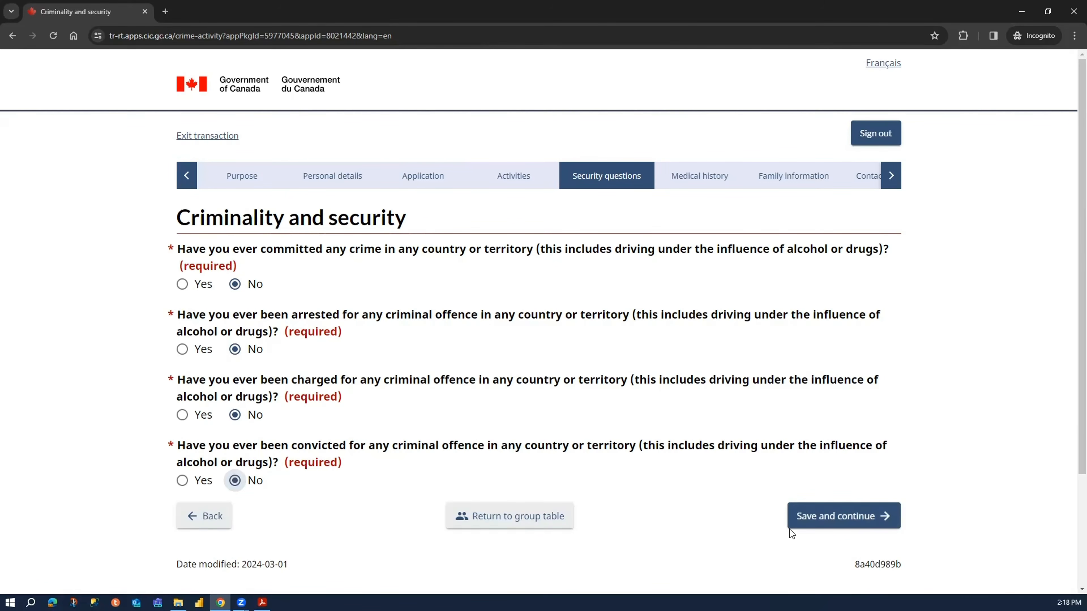
click(830, 529)
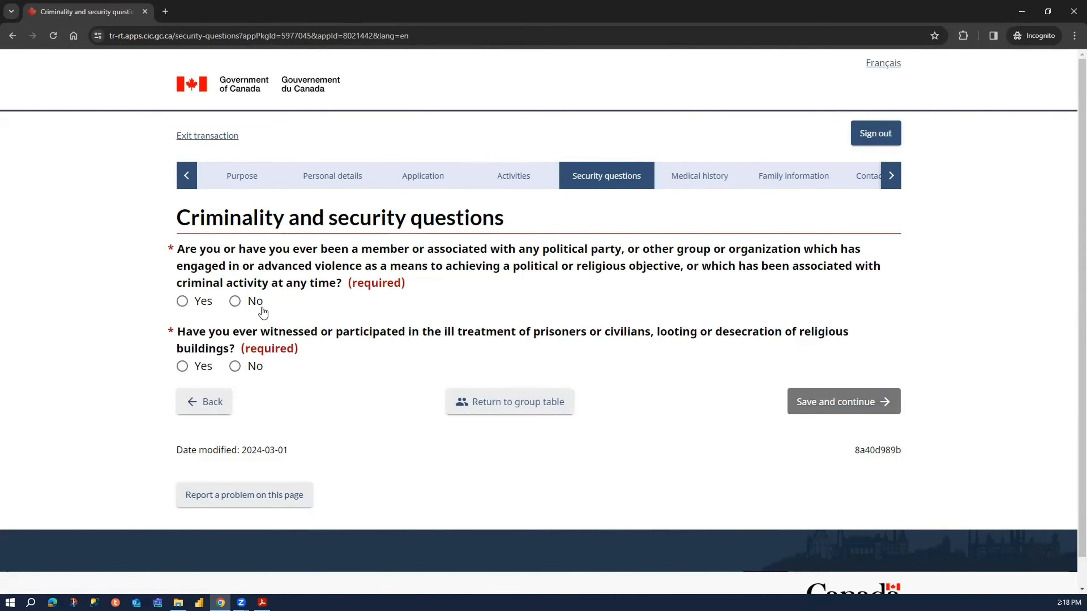
- Answer No to the questions on violent or criminal group membership and ill treatment of prisoners or civilians, then save and continue
click(263, 308)
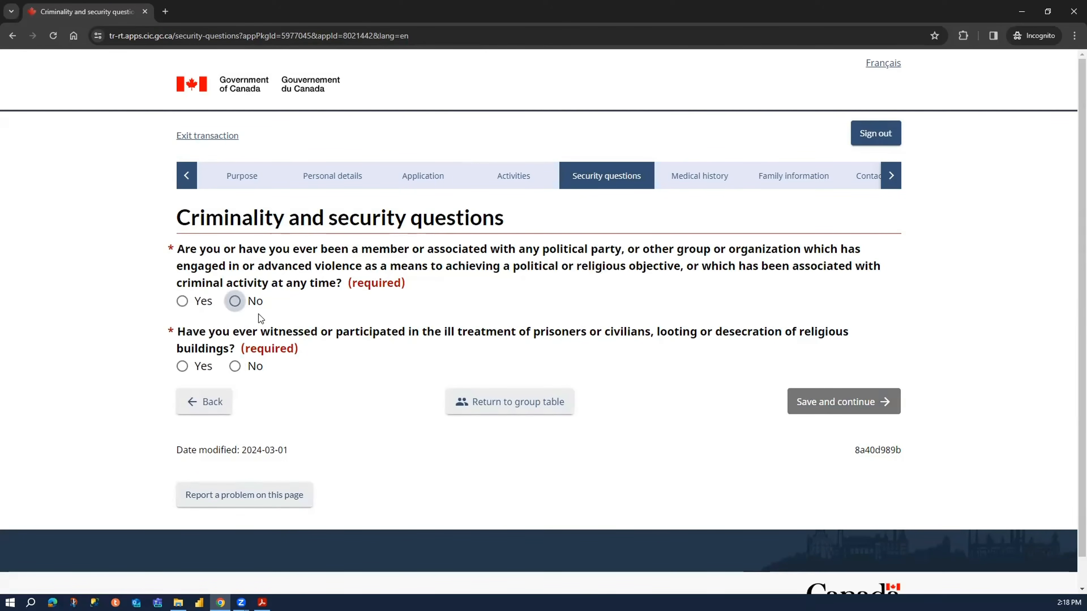
click(246, 372)
click(860, 409)
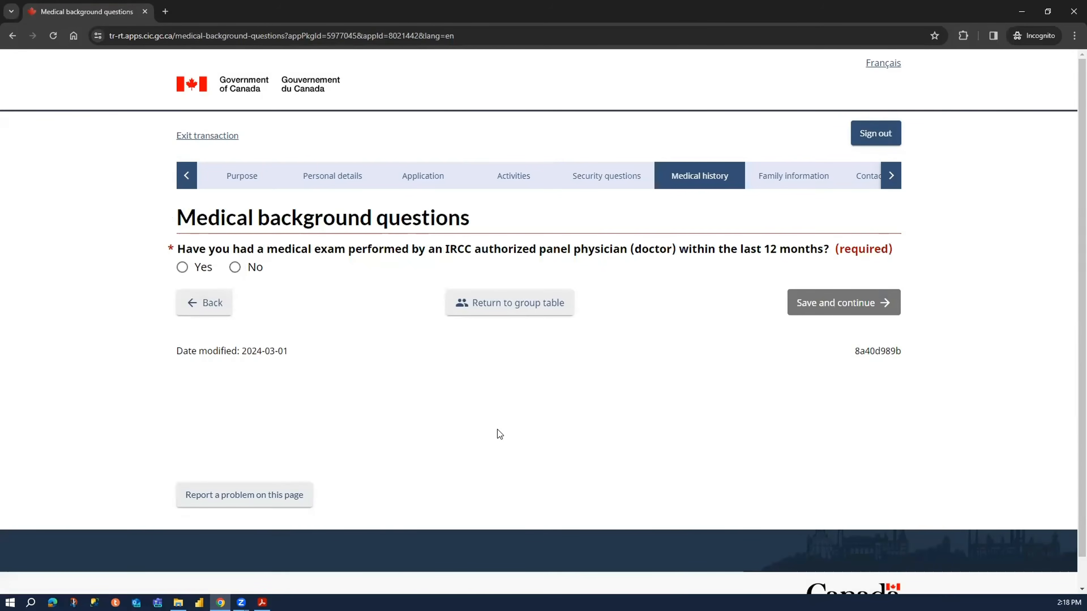
- Answer No to the 12-month medical exam question and both tuberculosis questions, saving each page and continuing
click(256, 267)
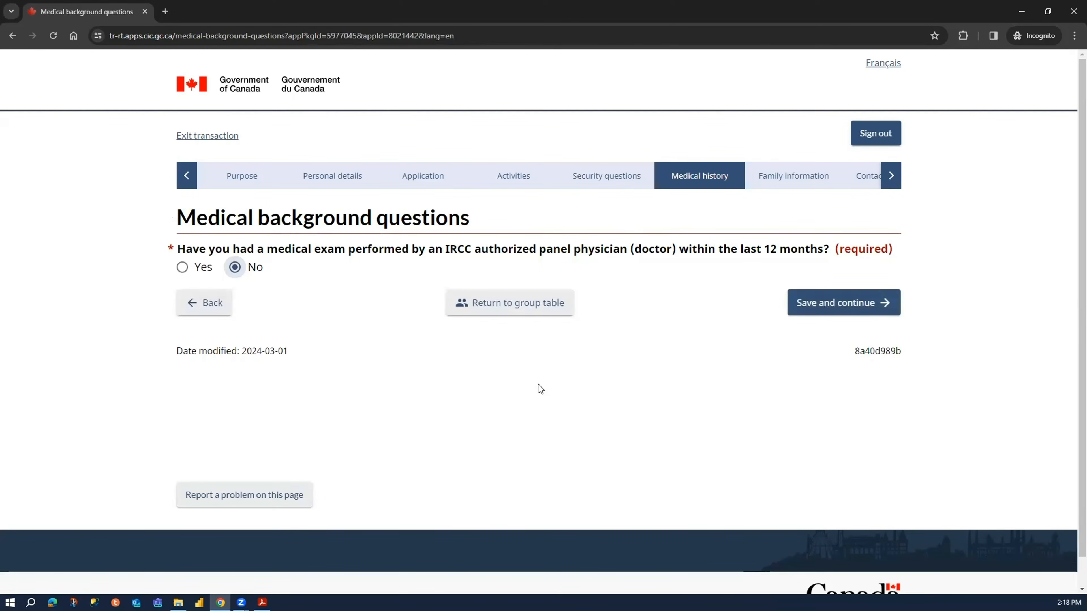
click(878, 305)
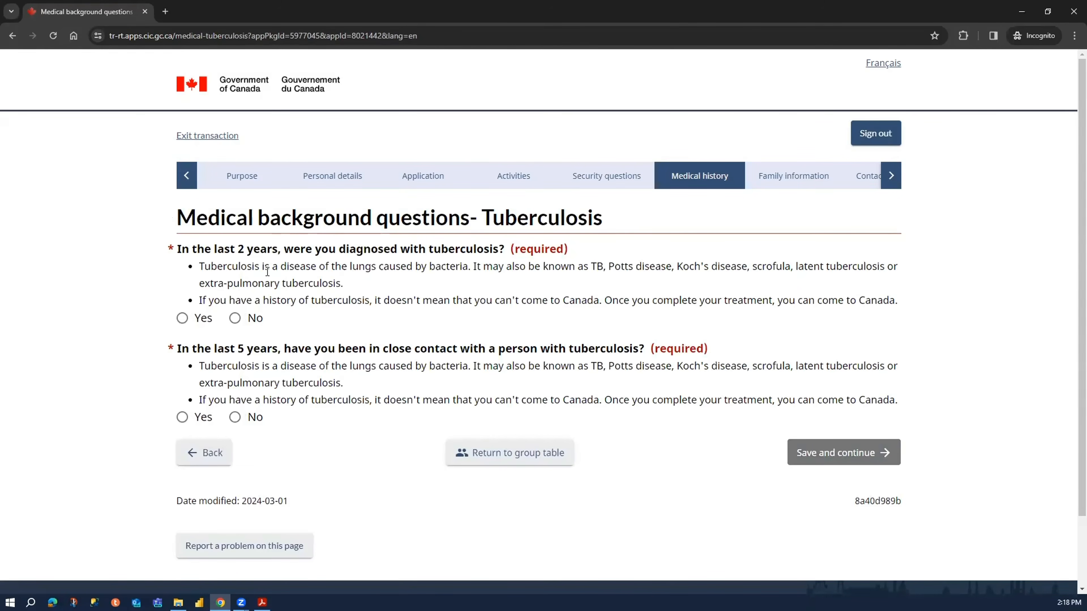
click(236, 319)
click(240, 418)
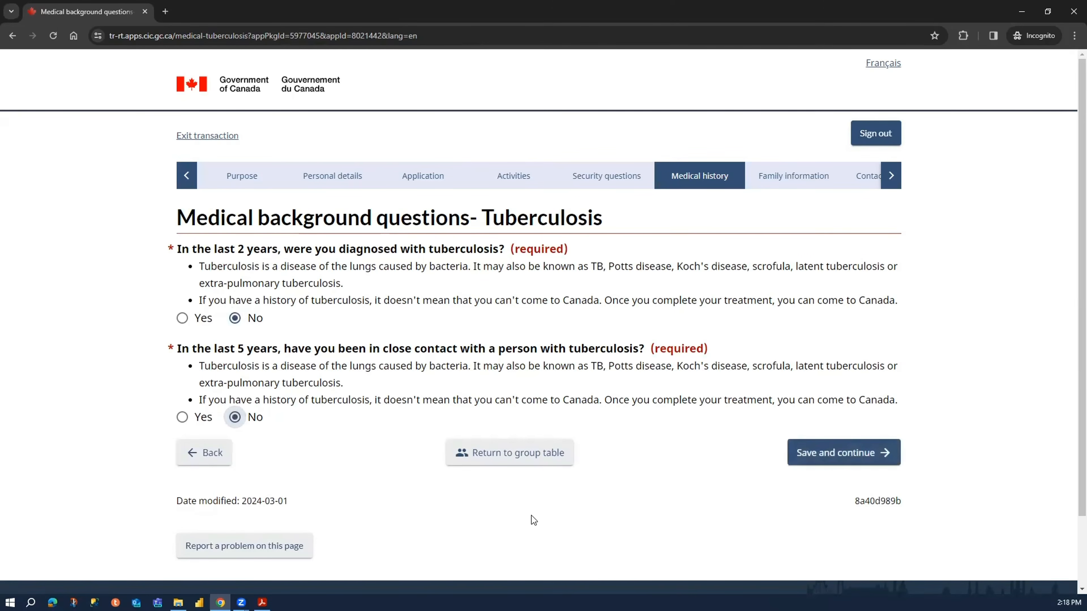
click(840, 459)
click(839, 453)
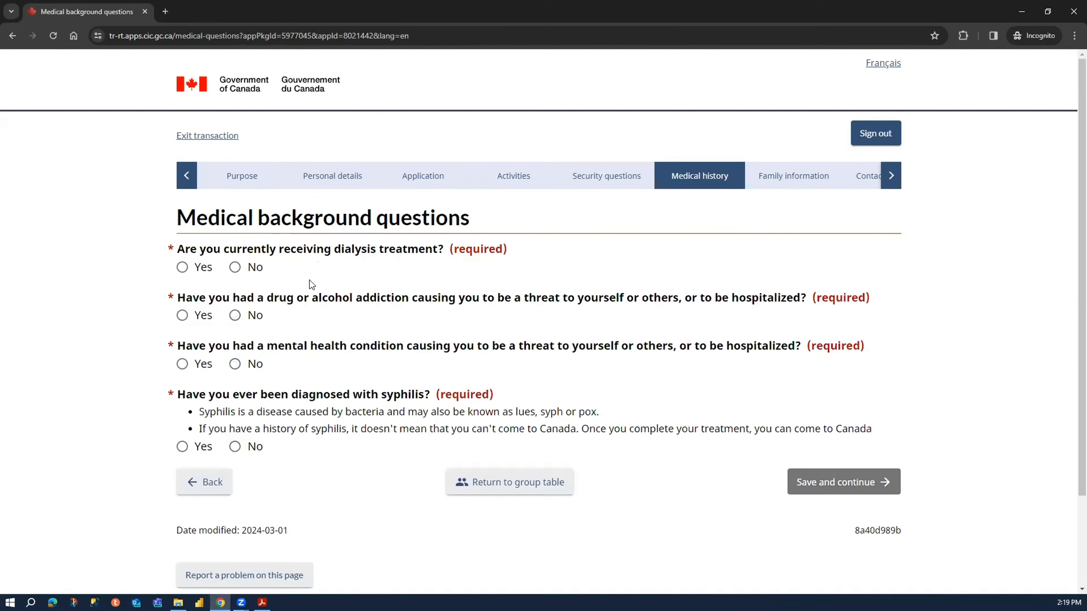
- Answer No to the dialysis, drug or alcohol addiction, mental health condition and syphilis questions
click(252, 267)
click(251, 317)
click(252, 365)
click(250, 447)
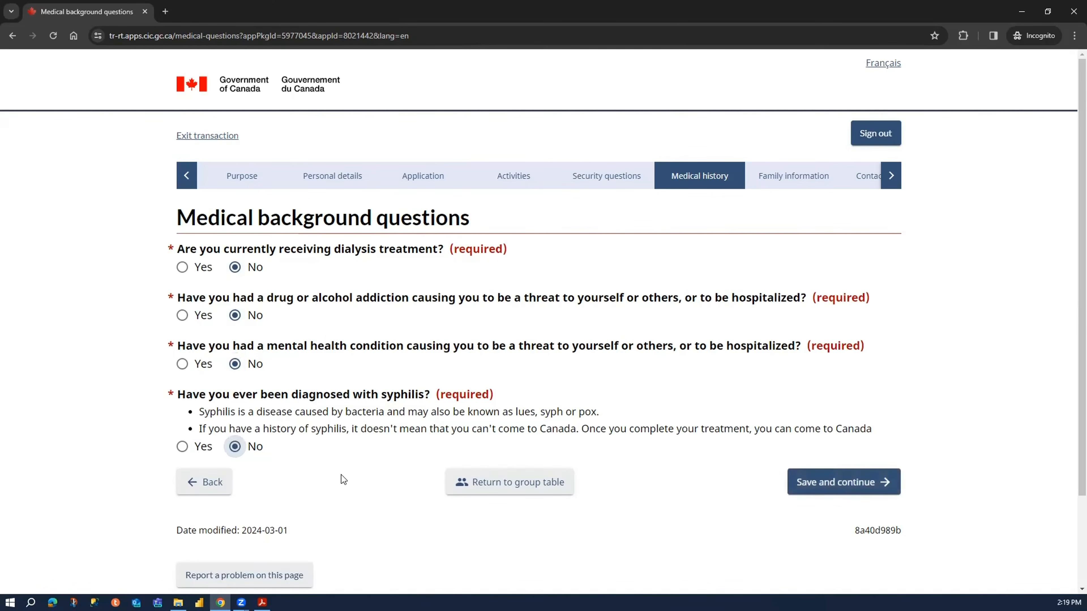
- Save the medical background answers and set the marital status to Married with a marriage date of January 1, 1994
click(845, 491)
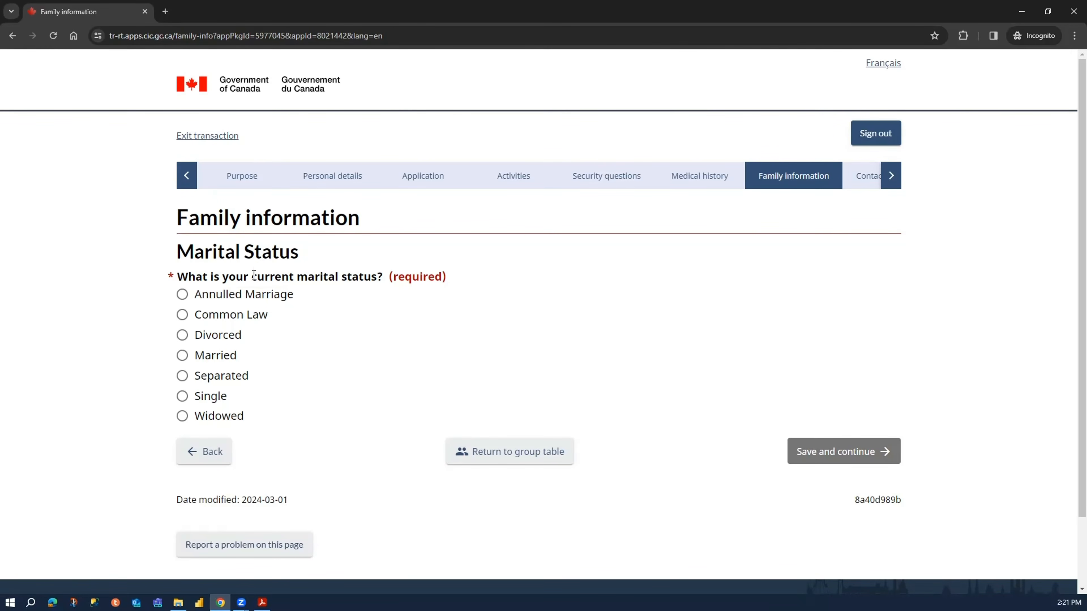
click(216, 356)
scroll(311, 374, down, 3)
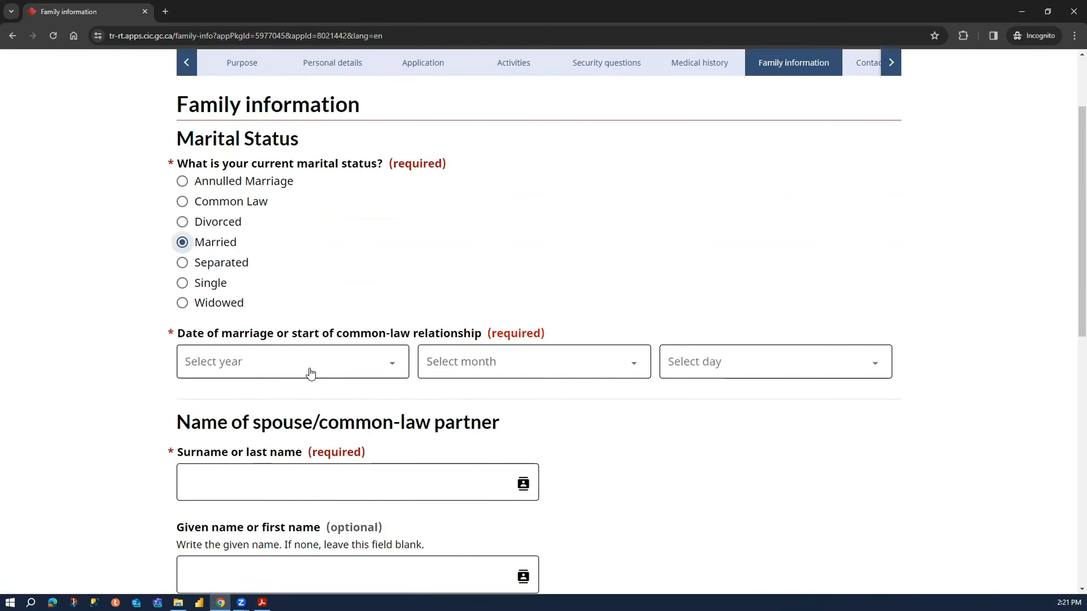
click(342, 376)
scroll(299, 265, down, 4)
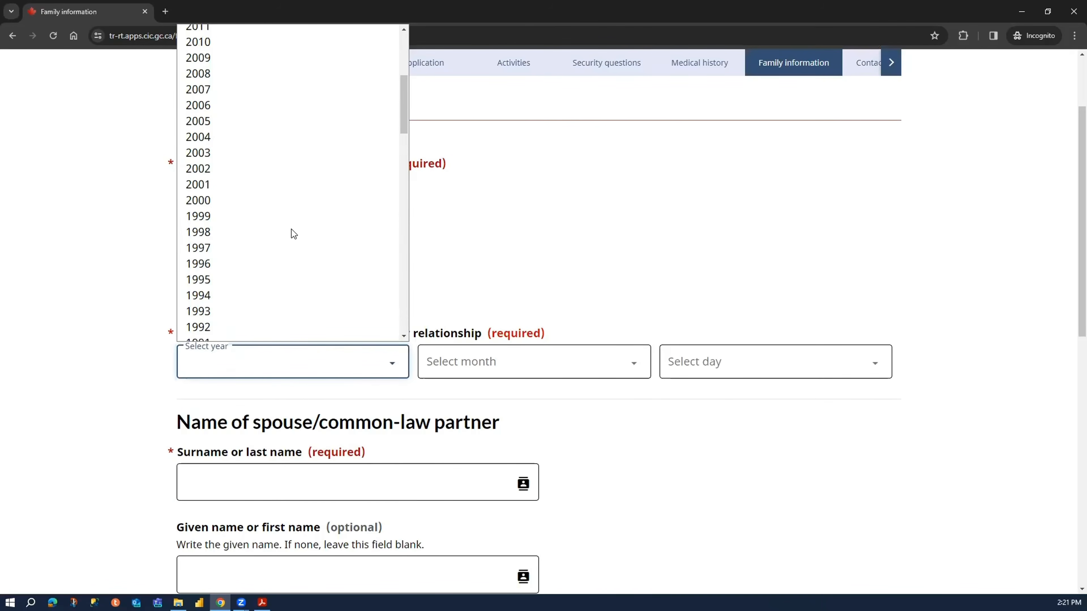
click(297, 295)
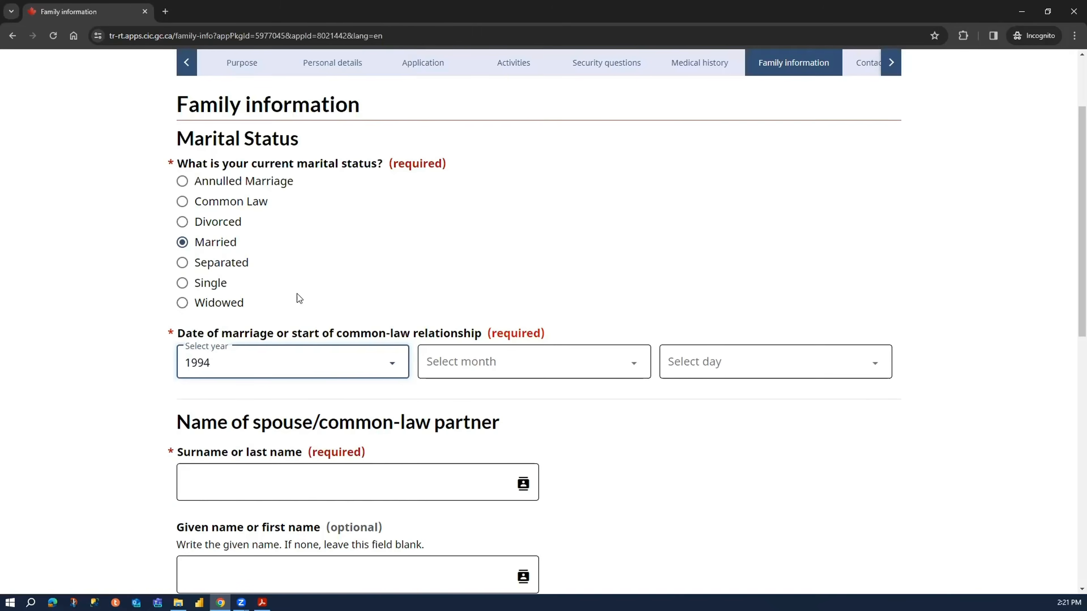
click(466, 371)
click(492, 400)
click(694, 363)
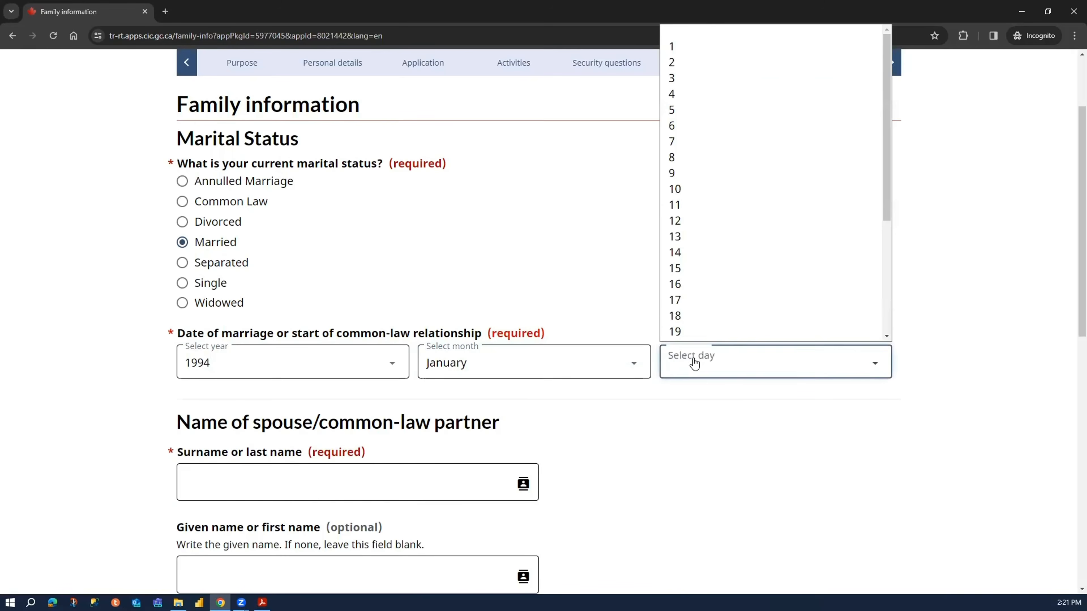
click(703, 51)
- Enter the spouse's surname and given name in the spouse/common-law partner section
scroll(231, 368, down, 3)
click(315, 311)
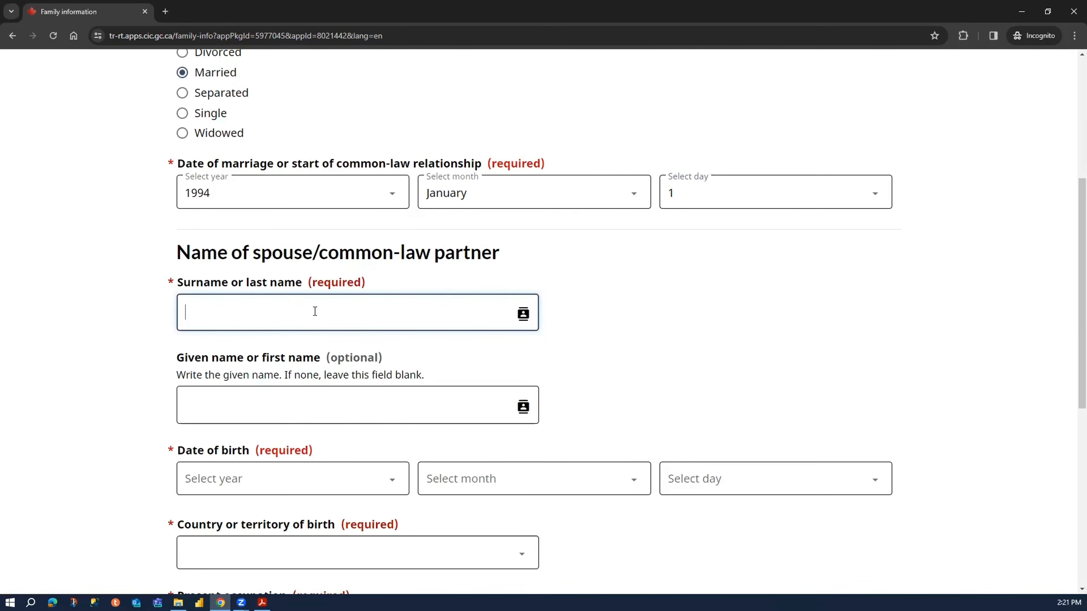
text(Gupta)
key(Tab)
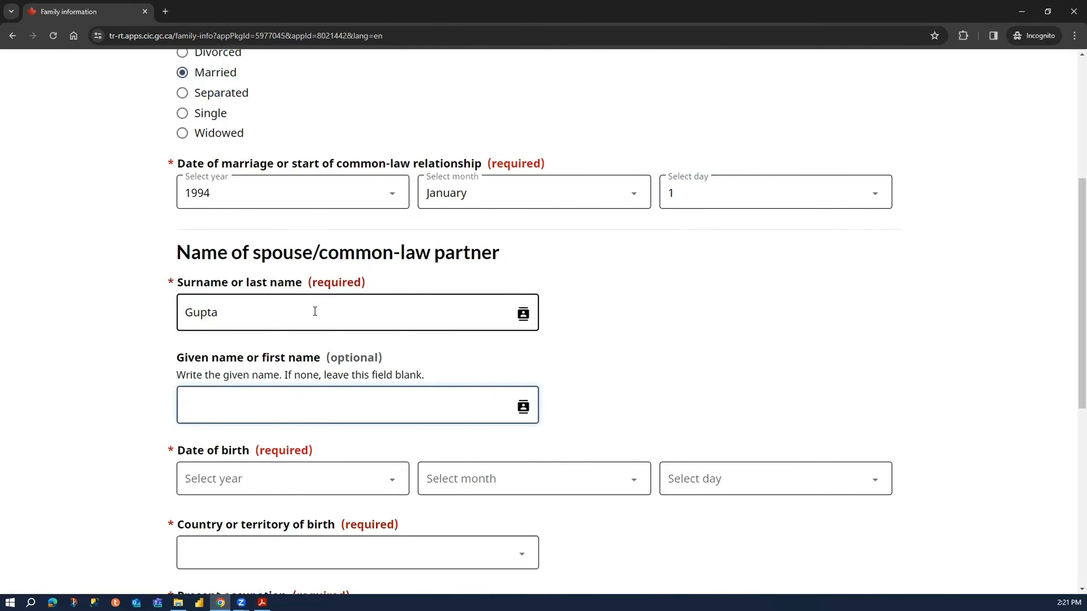
text(SK)
- Select the year, month and day of the spouse's date of birth
scroll(305, 411, down, 4)
click(347, 311)
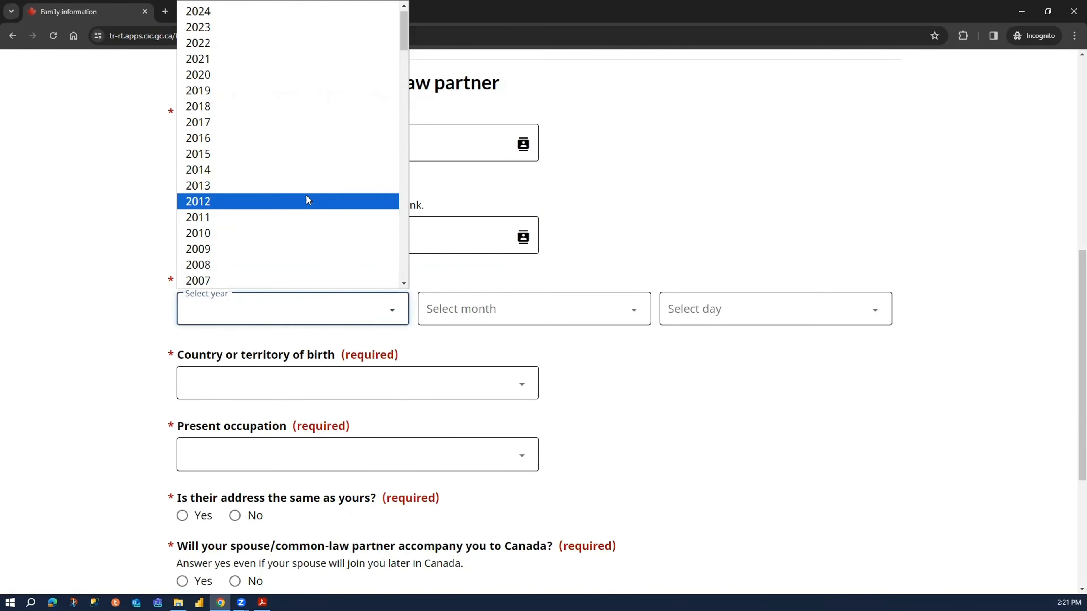
scroll(296, 209, down, 12)
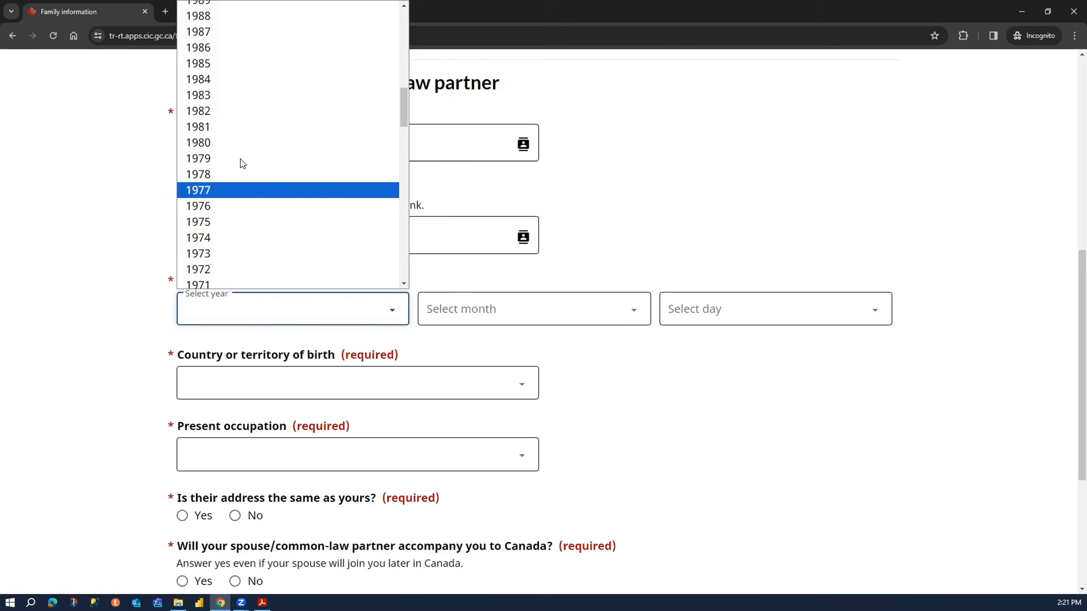
scroll(253, 126, up, 2)
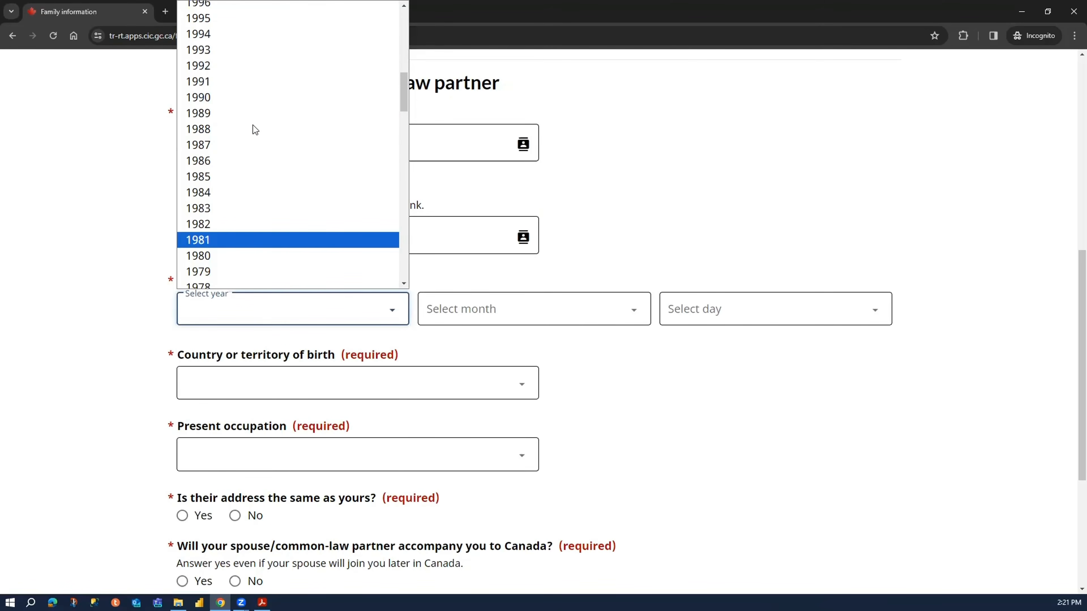
scroll(253, 126, up, 2)
scroll(250, 132, down, 6)
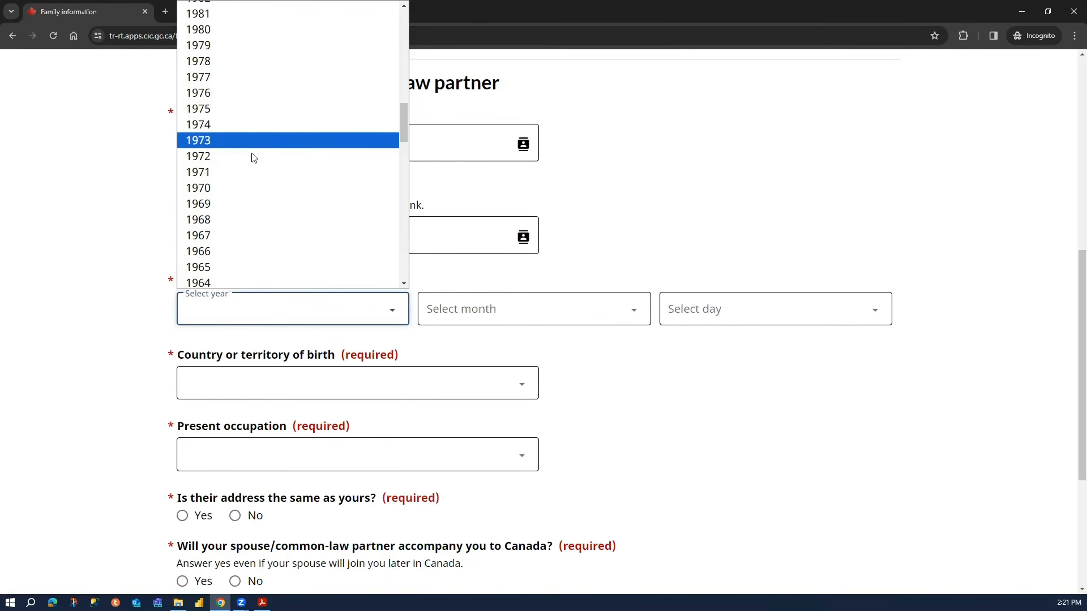
click(258, 191)
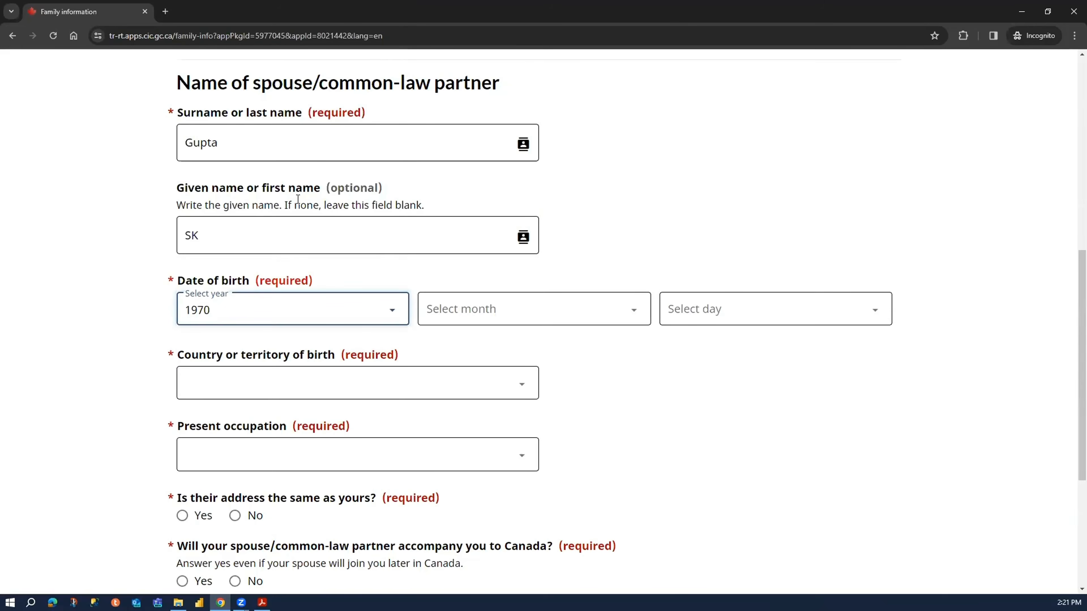
click(453, 310)
click(483, 366)
click(685, 316)
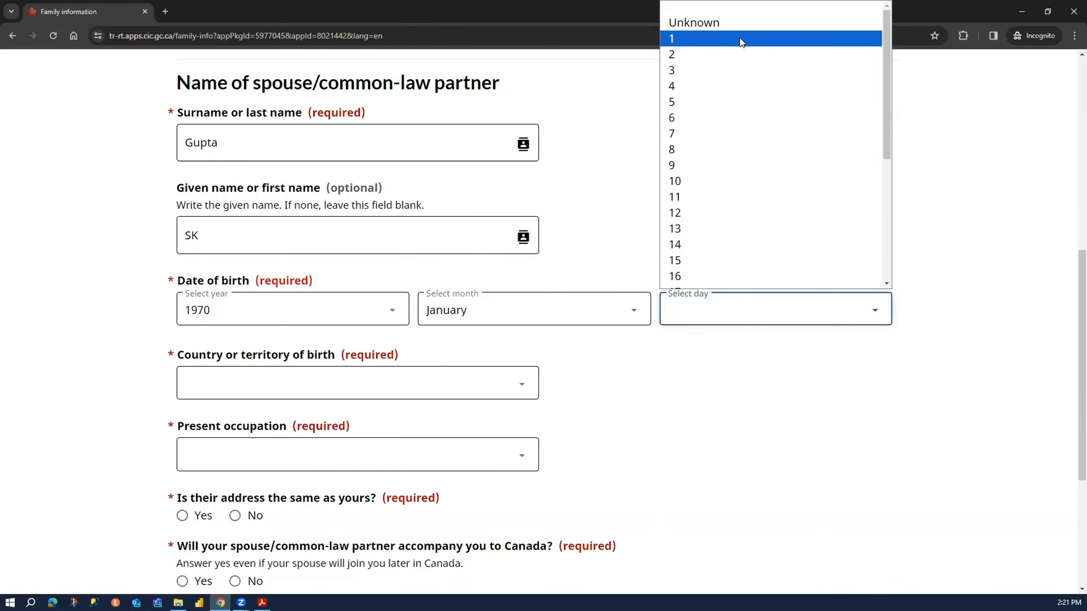
click(737, 38)
- Set the spouse's country of birth to India and present occupation to Business, finance and administration occupations
click(497, 391)
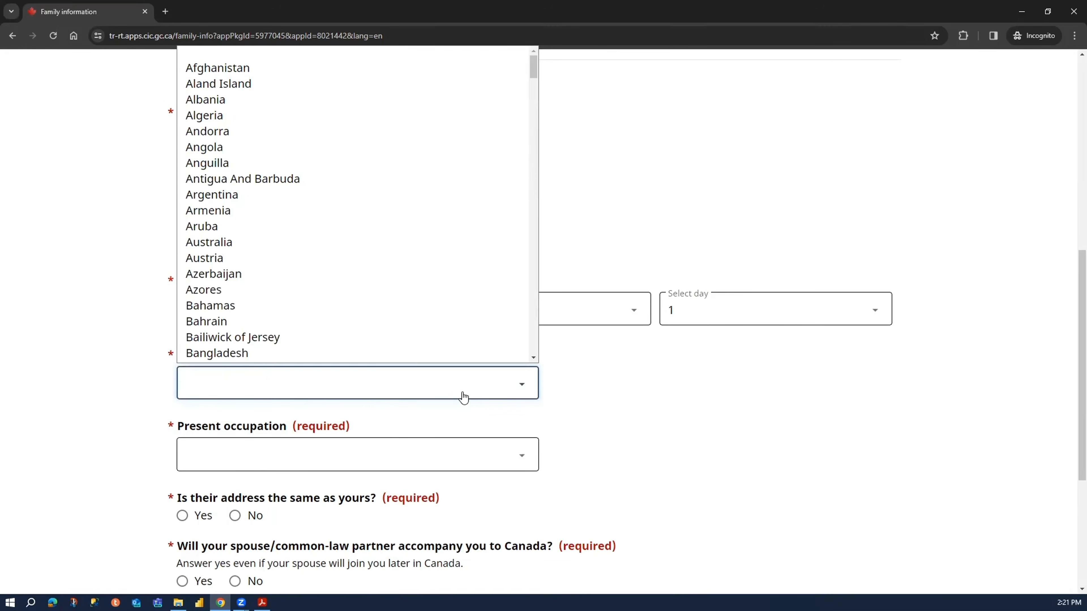
text(india)
key(Return)
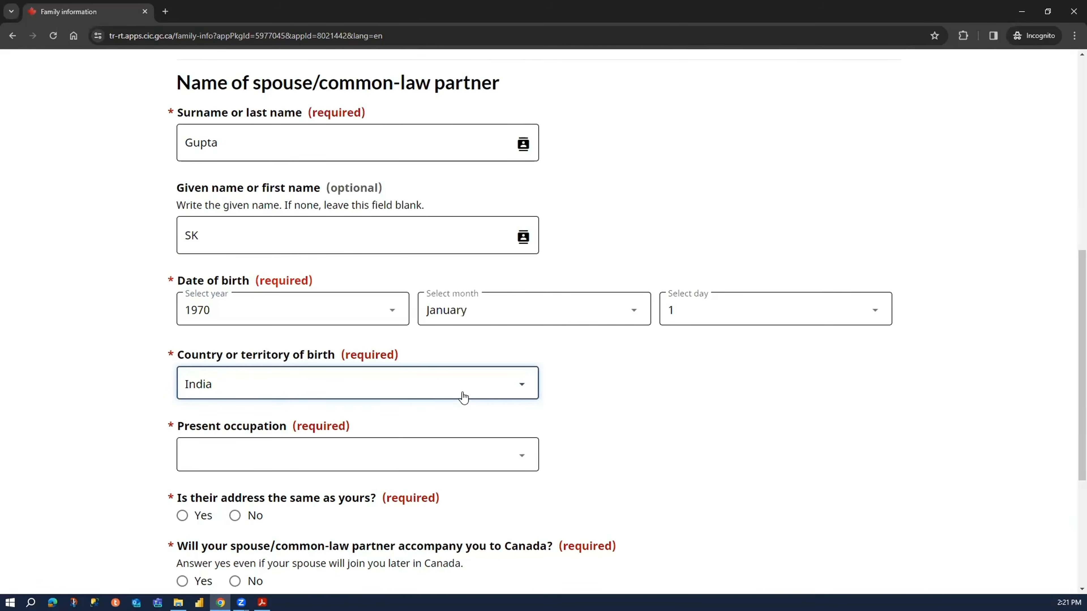
click(433, 470)
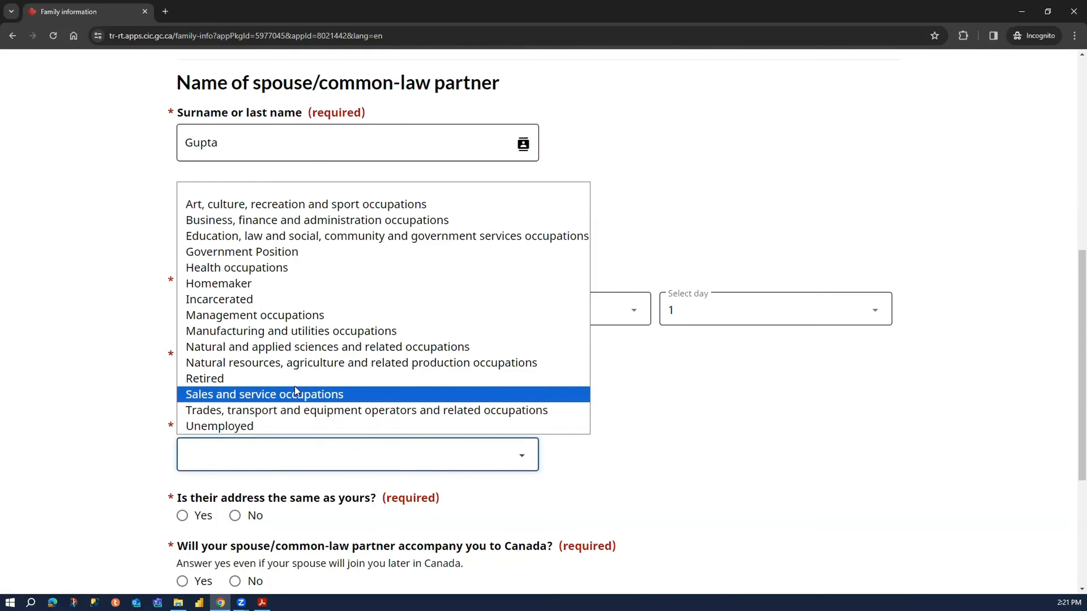
click(354, 220)
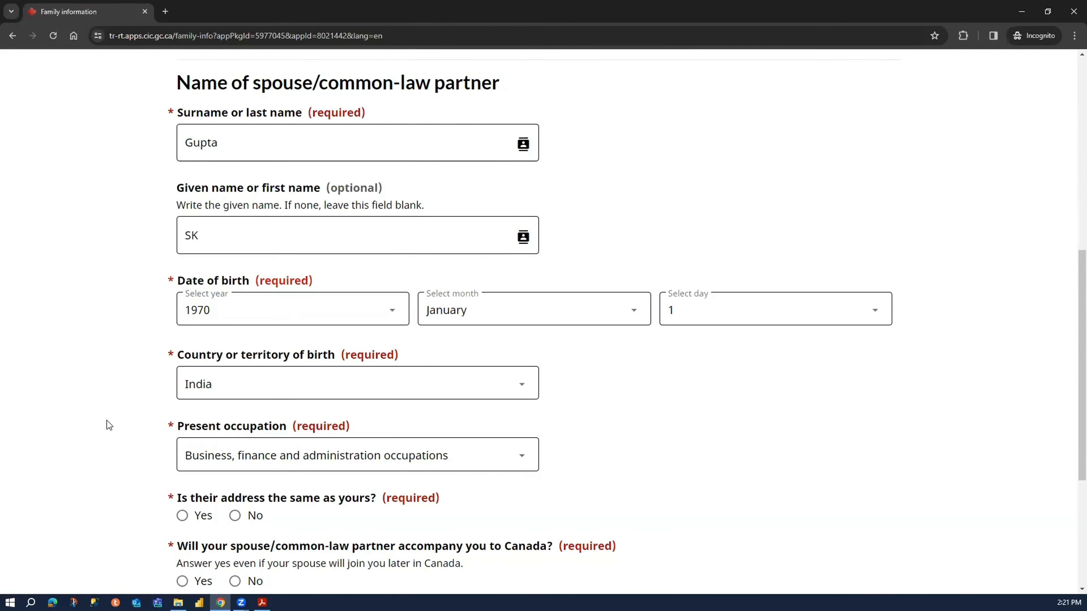
- Answer Yes to the spouse having the same address and accompanying the applicant to Canada, and save and continue
scroll(107, 420, down, 2)
scroll(105, 421, down, 2)
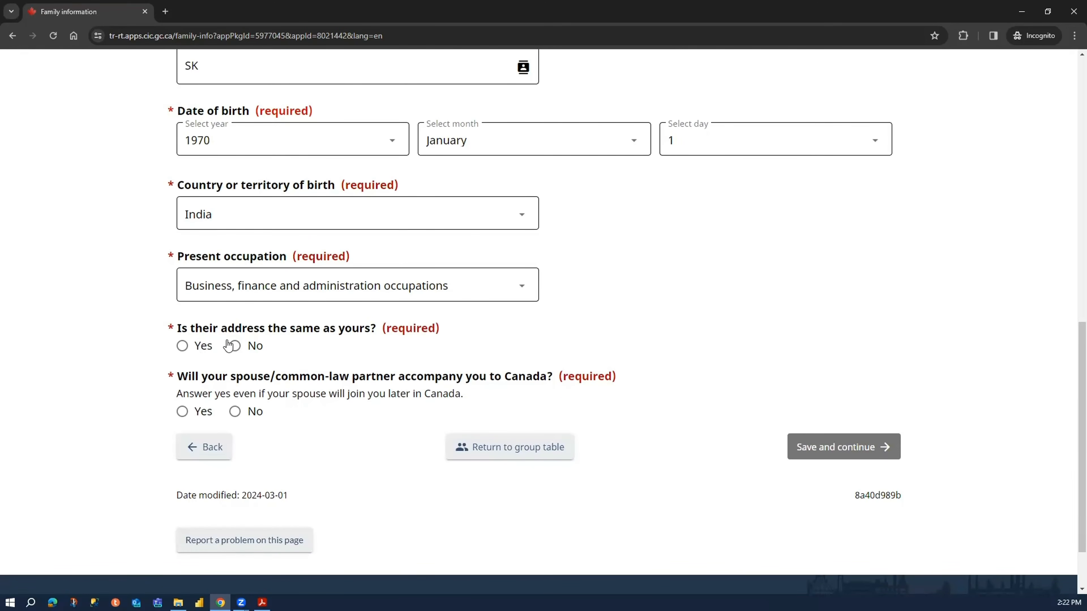
click(200, 346)
click(174, 412)
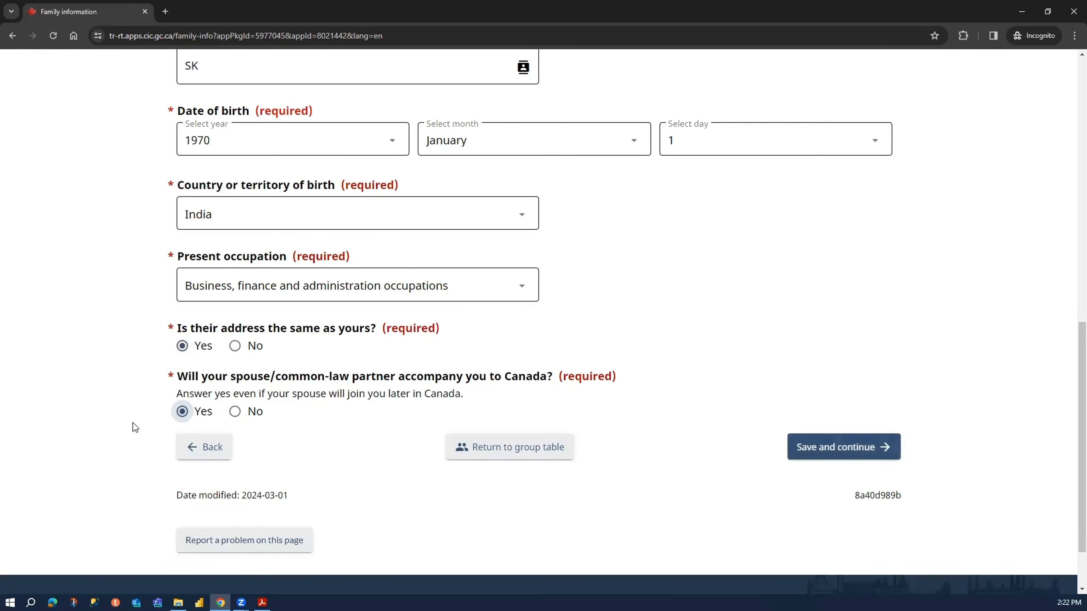
click(858, 458)
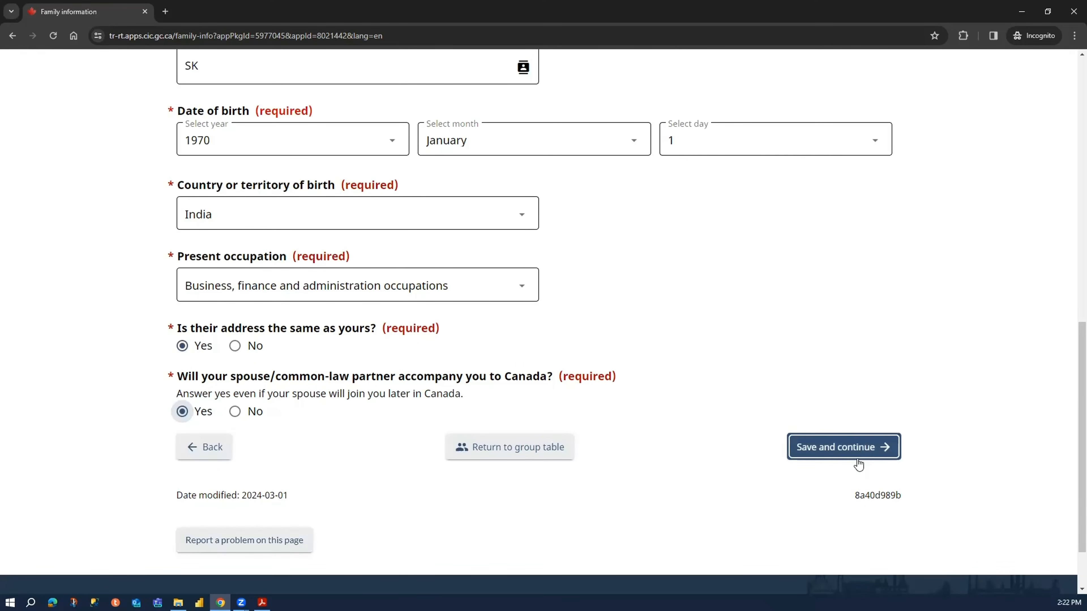
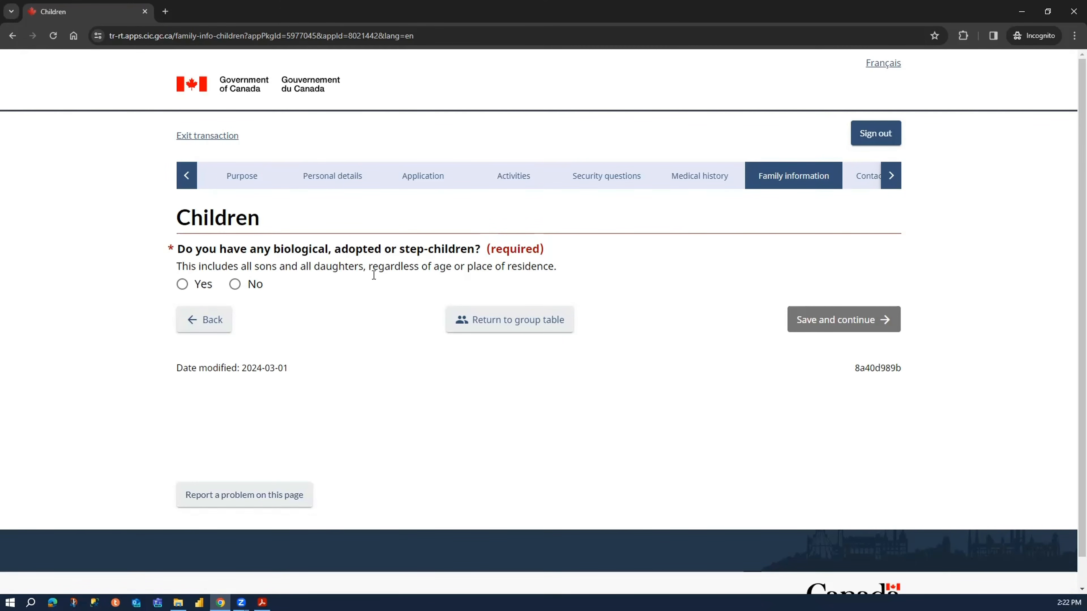
- Answer Yes to having children, add a first child entry, and enter the child's surname and given name
click(208, 287)
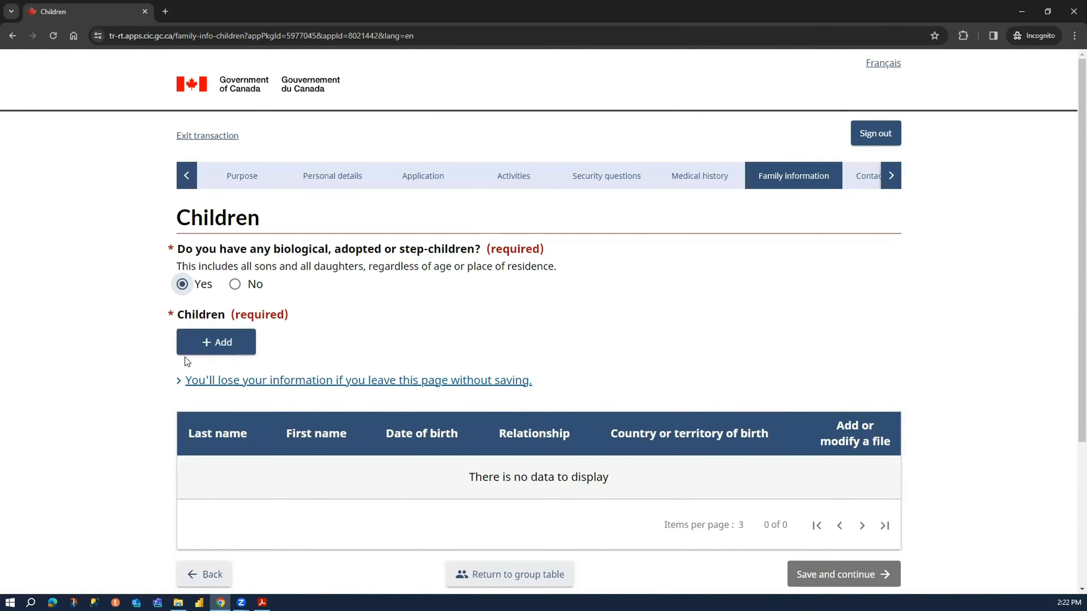
click(216, 352)
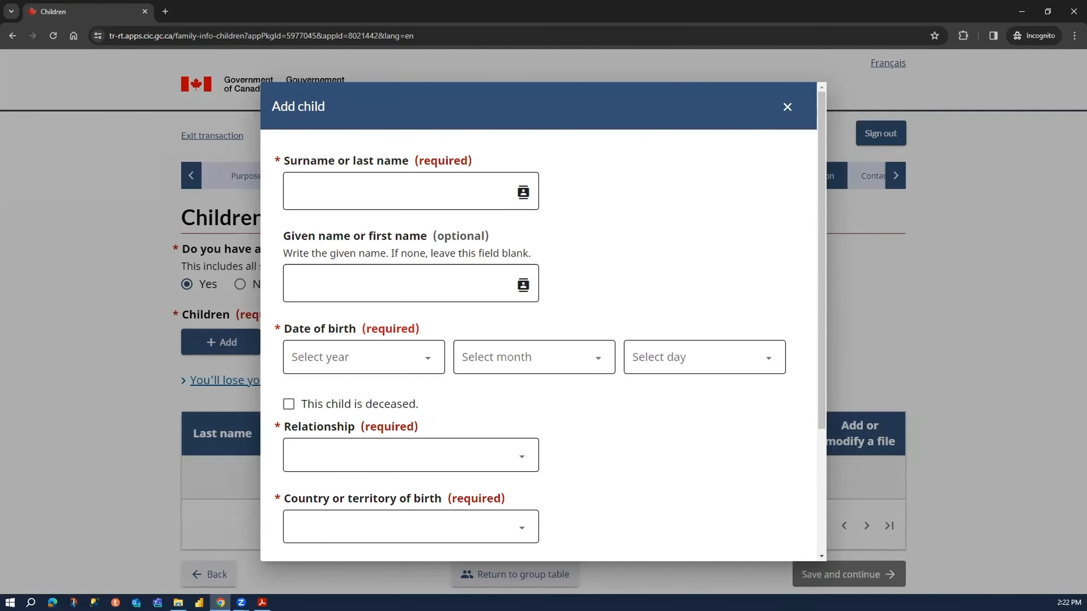
click(358, 191)
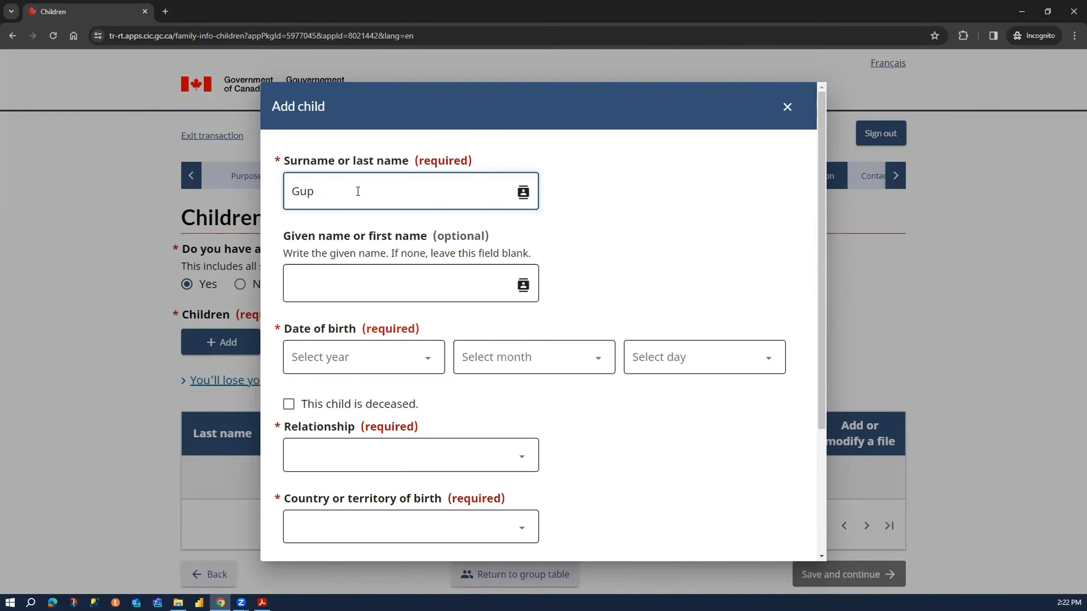
key(Tab)
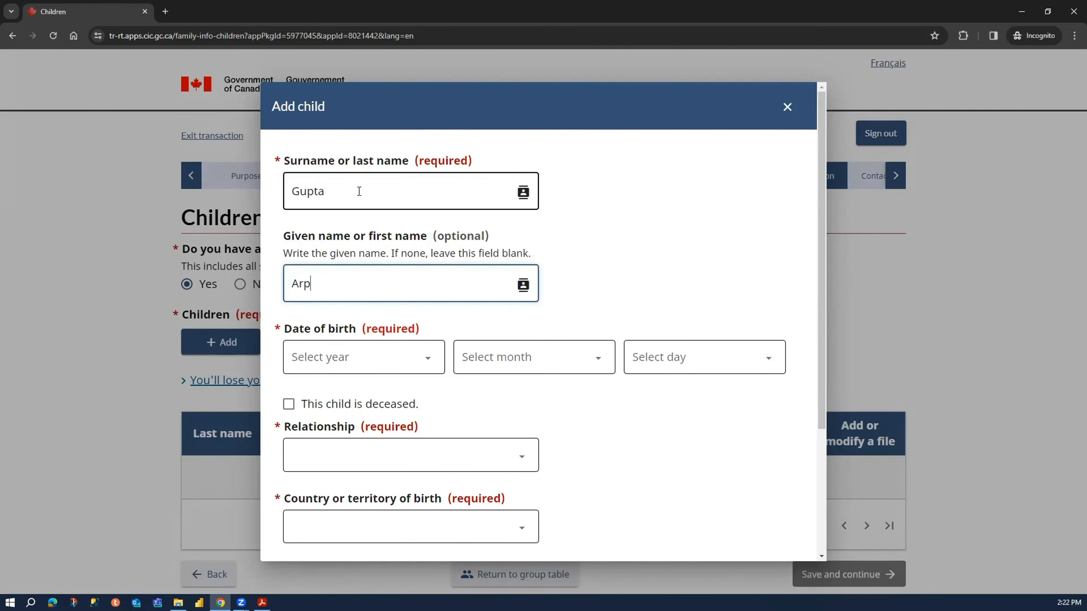
key(Tab)
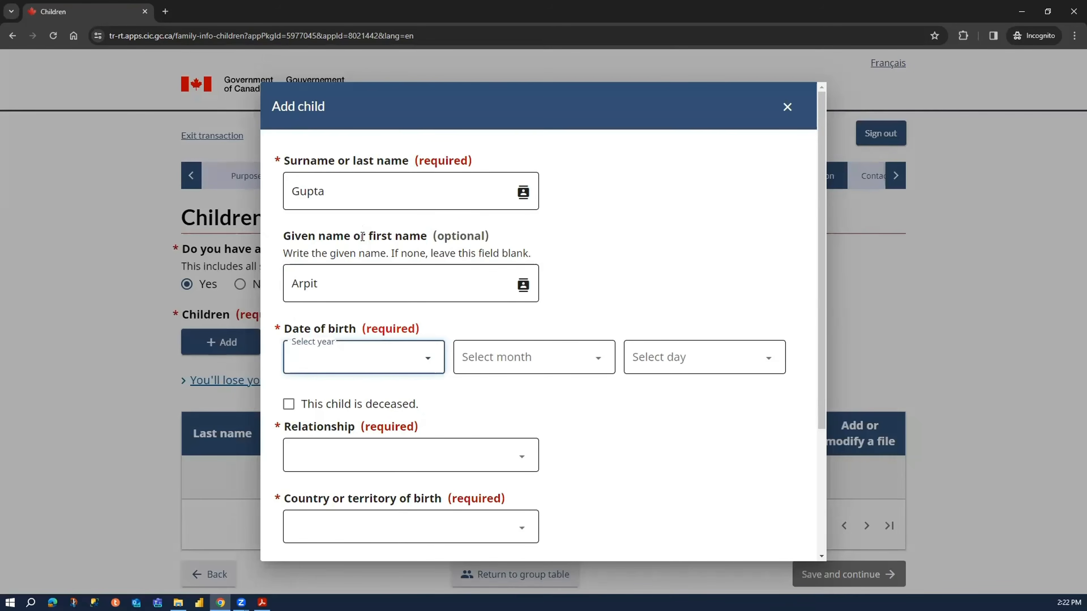
- Select the year, month and day of the first child's date of birth
click(373, 346)
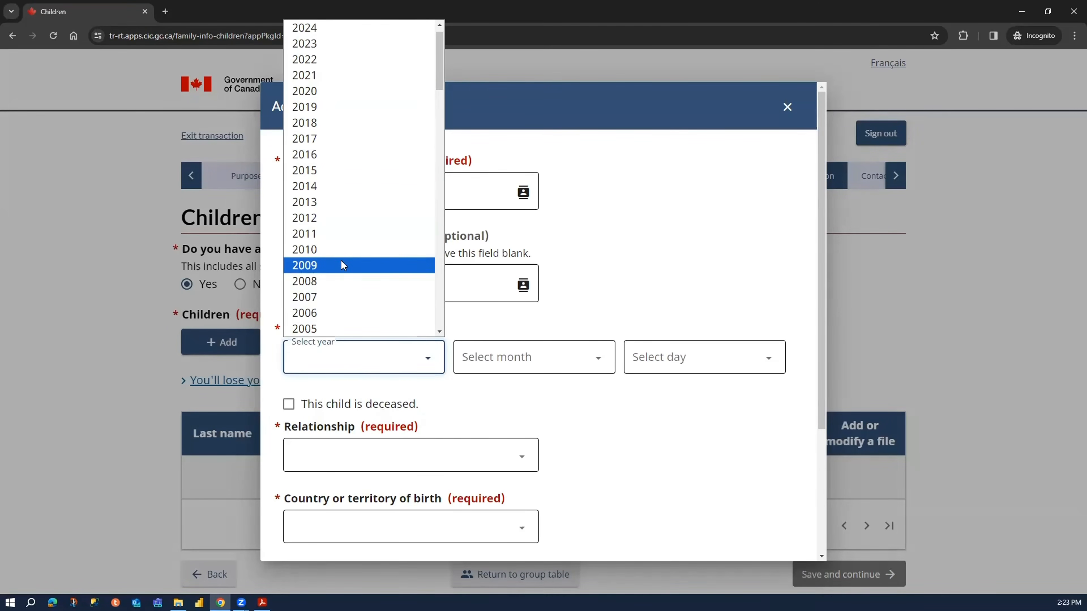
scroll(340, 259, down, 10)
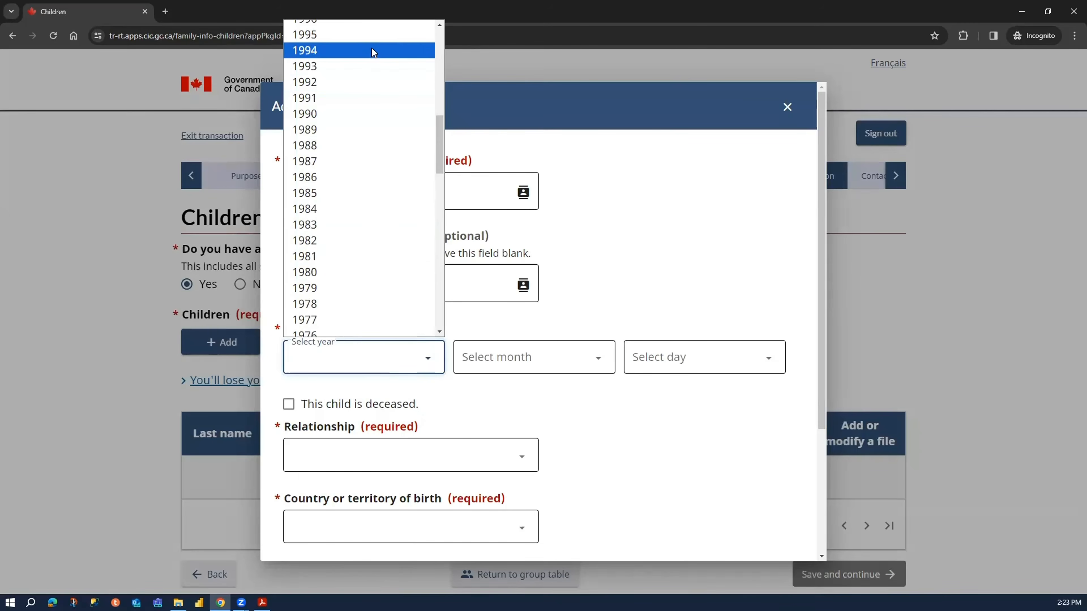
click(375, 36)
click(526, 351)
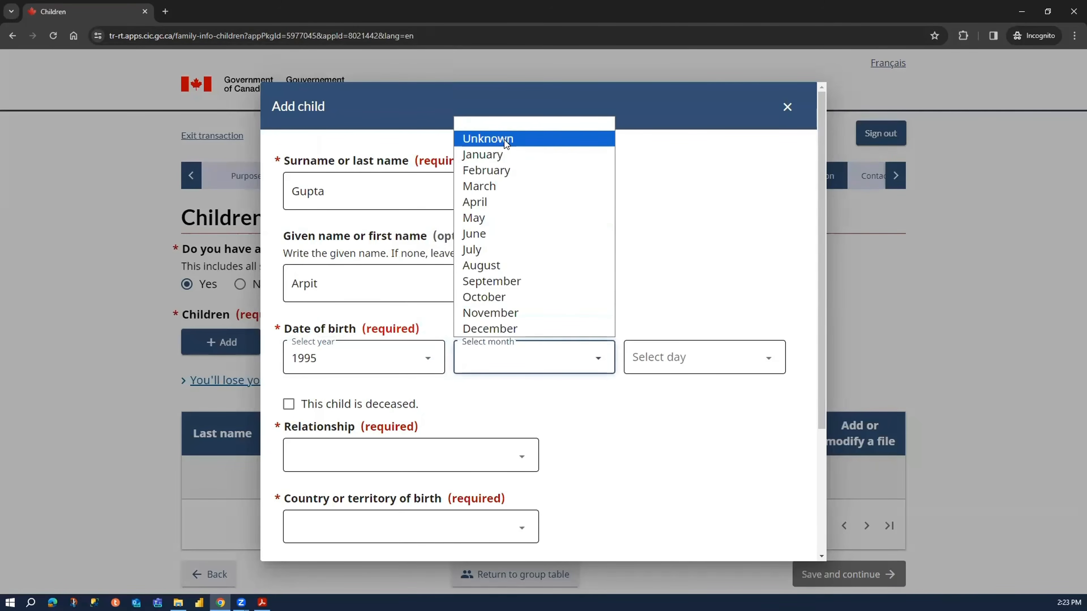
click(493, 154)
click(674, 358)
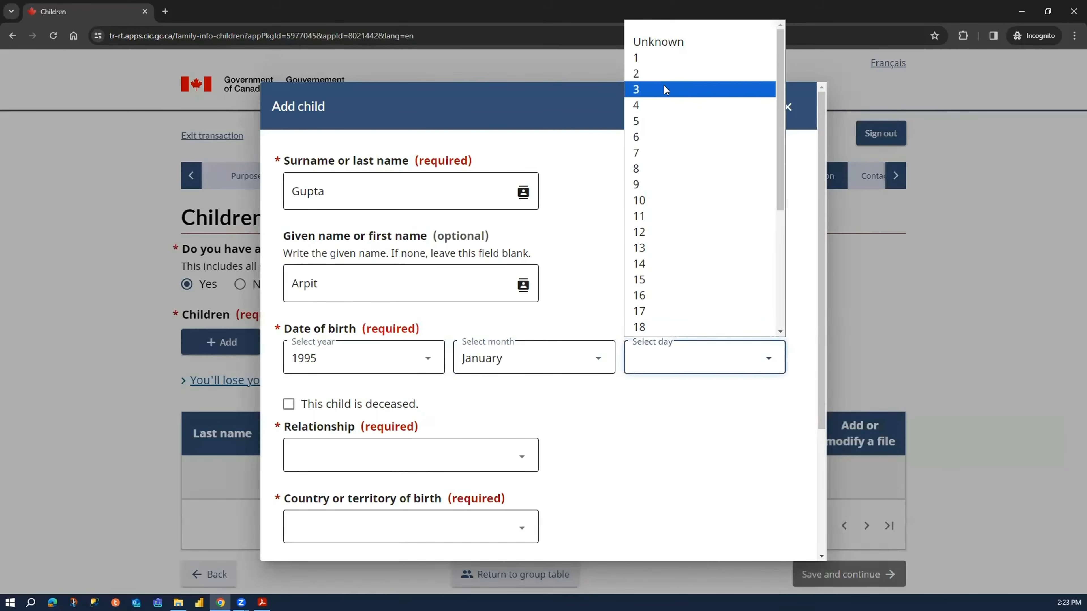
click(666, 56)
- Set the first child's relationship to Son and country of birth to India
scroll(373, 412, down, 4)
click(405, 286)
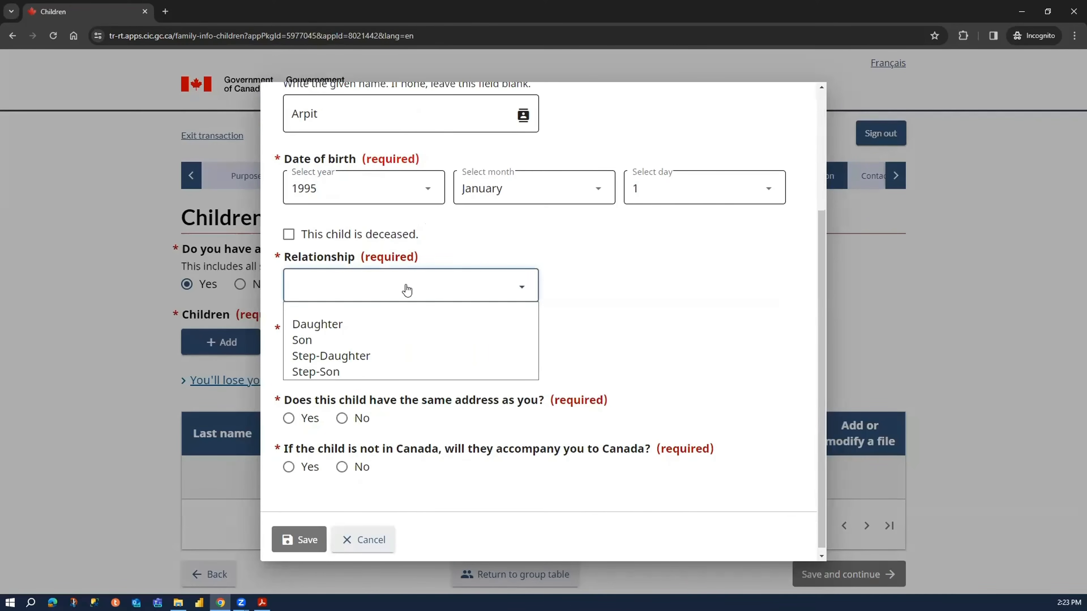
click(400, 337)
click(379, 351)
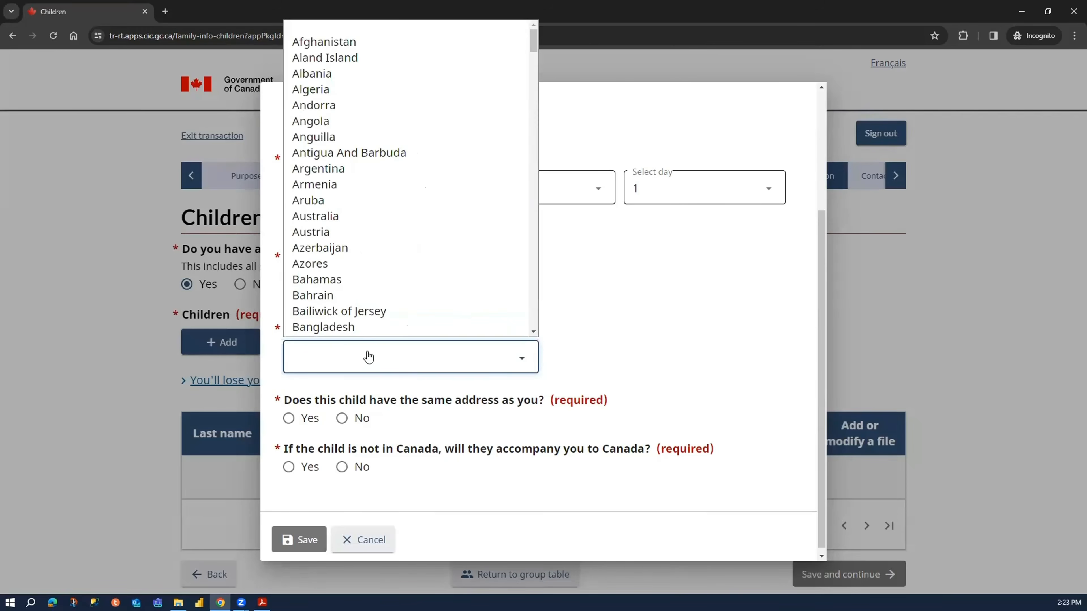
text(india)
key(Return)
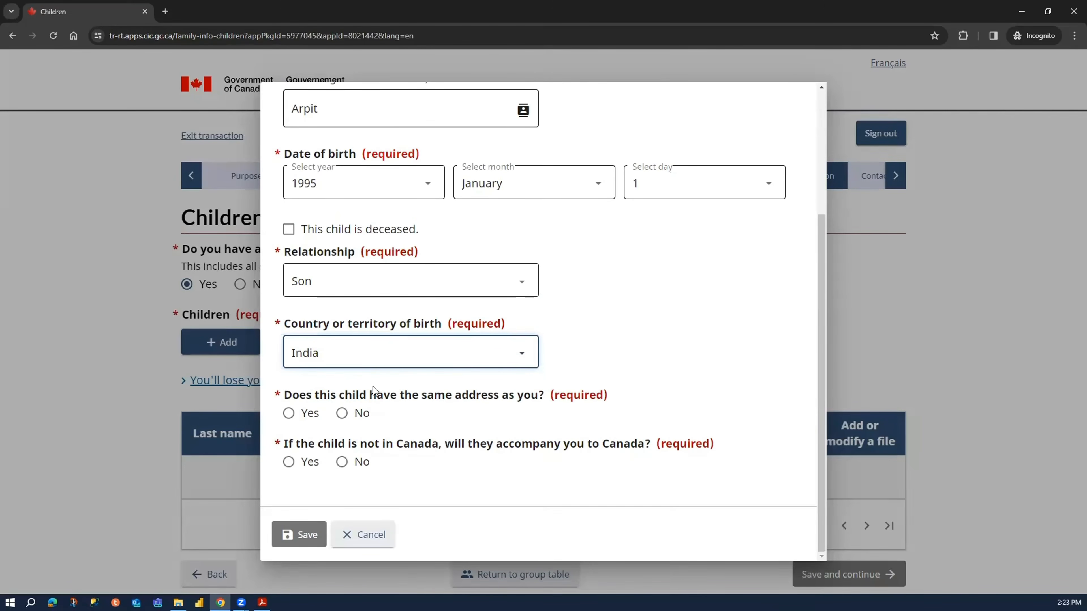
- Answer No to the son having the same address and set the present address country to Canada
click(358, 413)
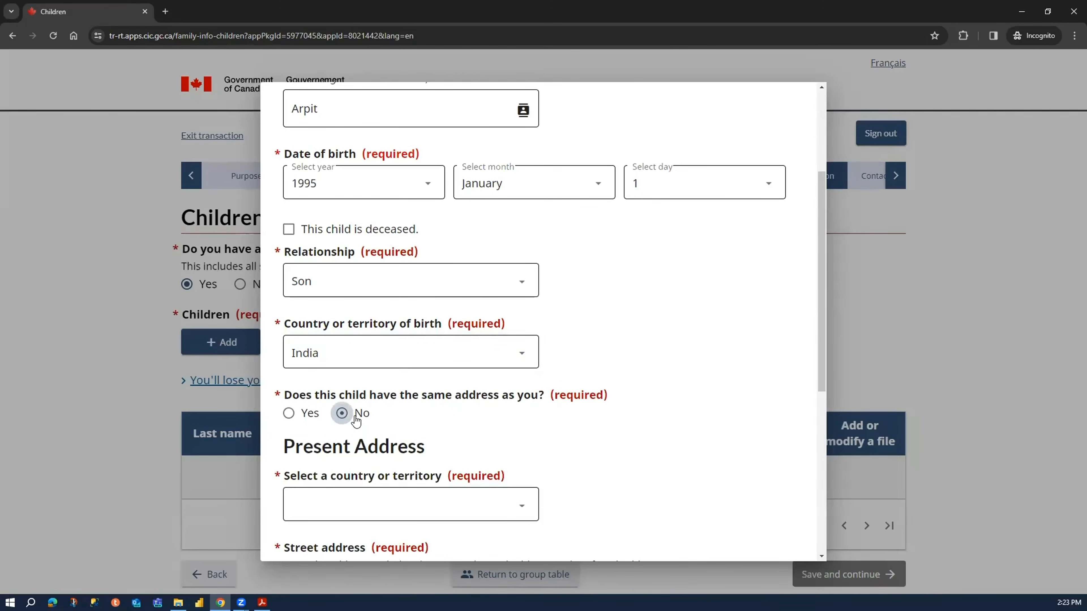
scroll(492, 378, down, 4)
click(442, 338)
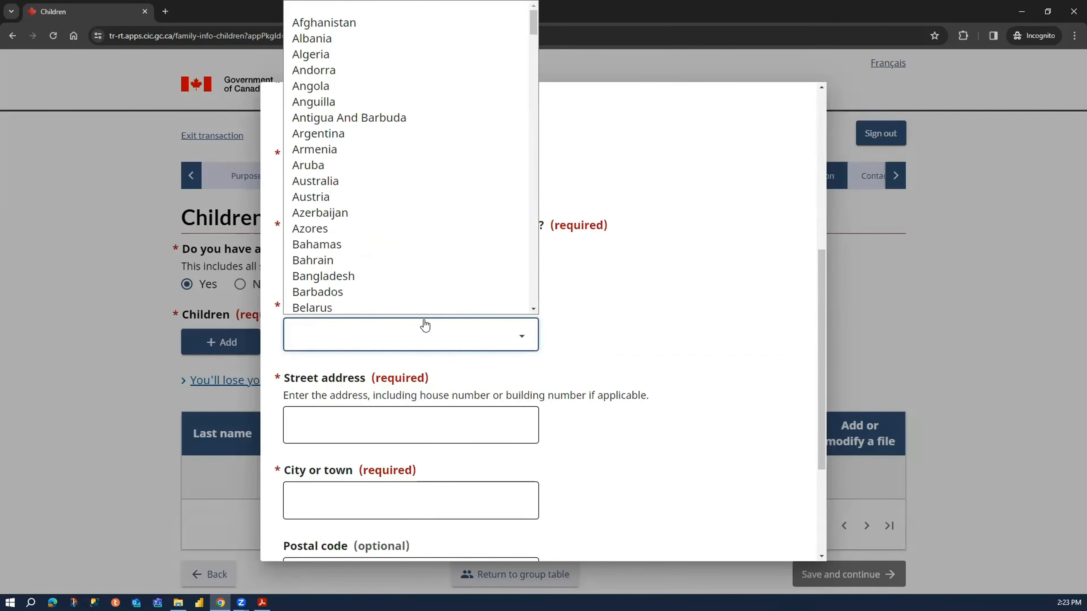
key(c)
click(425, 326)
click(363, 350)
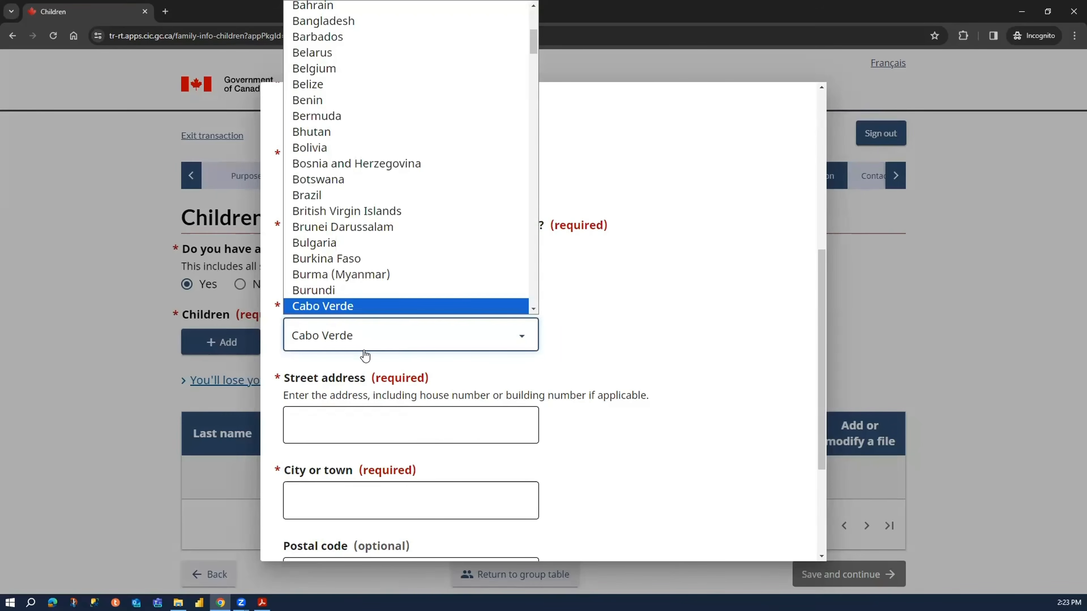
key(Down)
key(Down)
key(Return)
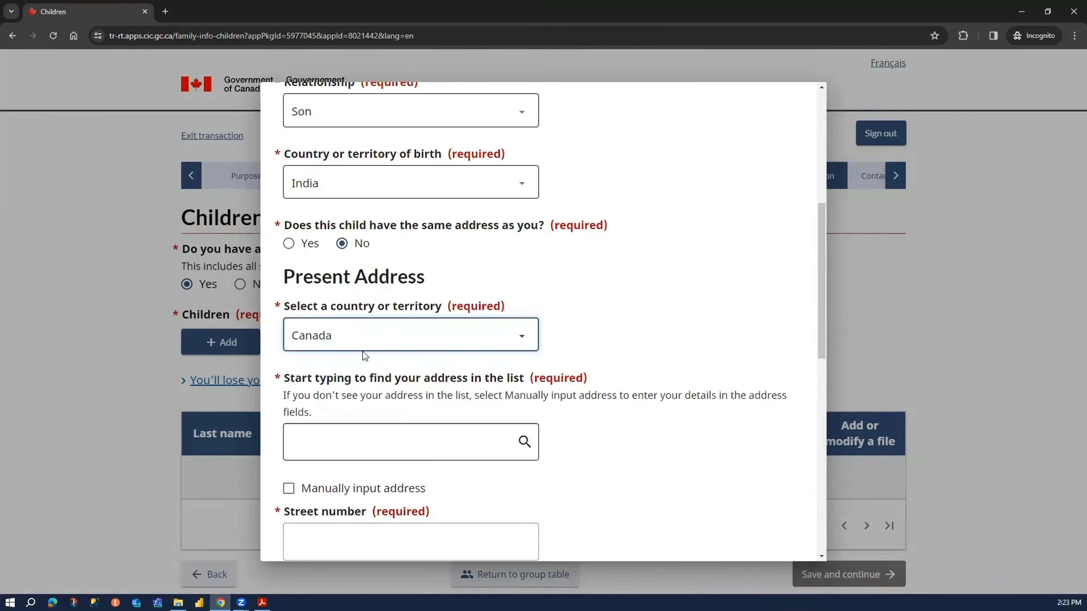
- Switch the son's address to manual input and enter the street address in the street number field
scroll(362, 352, down, 4)
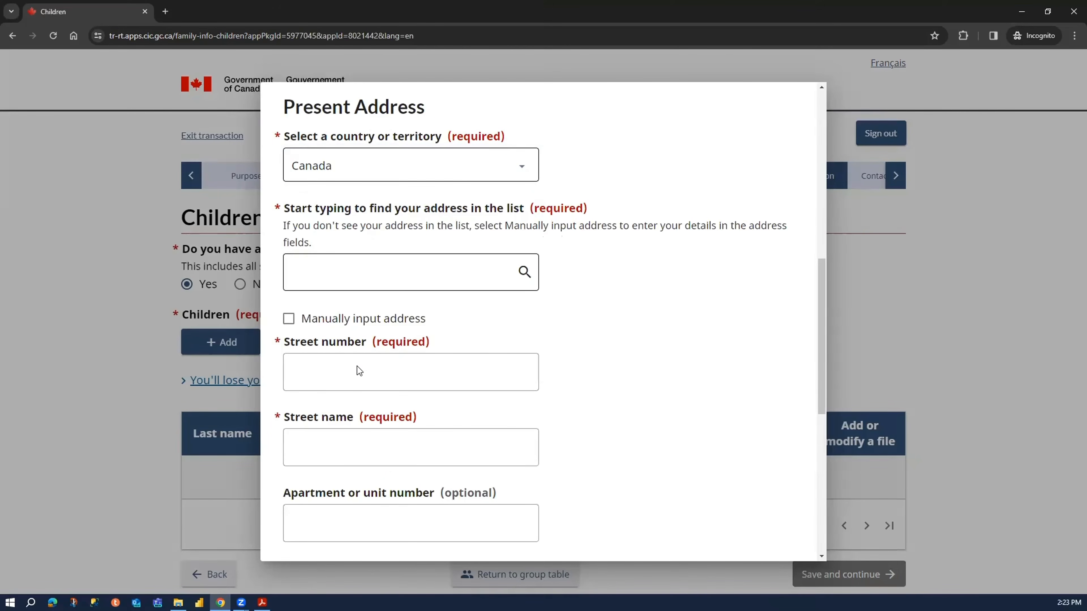
click(343, 321)
click(389, 261)
text(123 ABC Drive)
key(Tab)
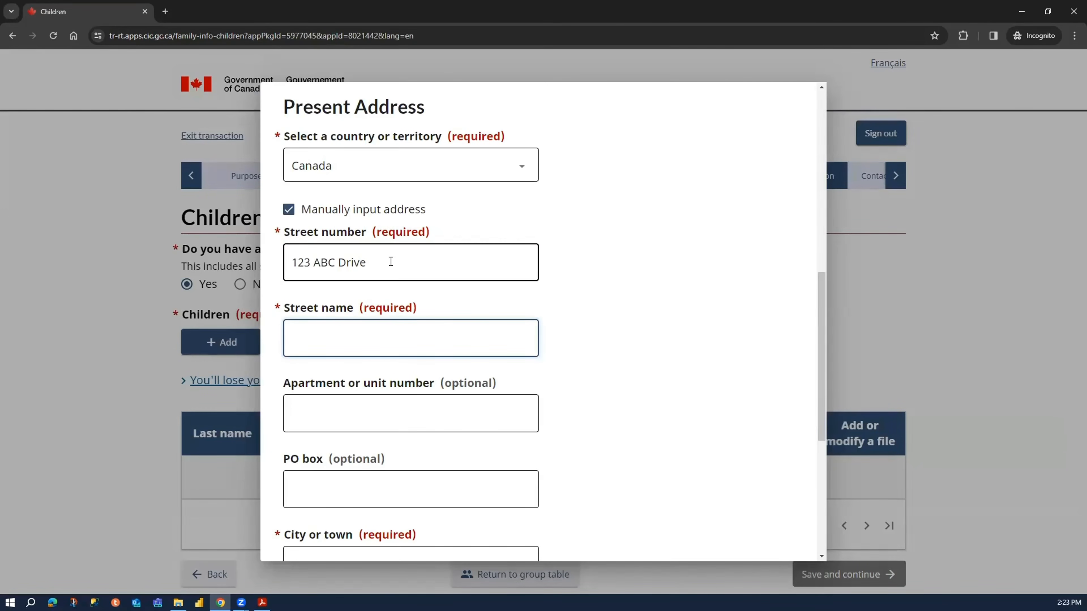
- Reduce the street number field to the house number only and move the street name into its own field
text(A)
key(BackSpace)
drag(403, 260, 285, 271)
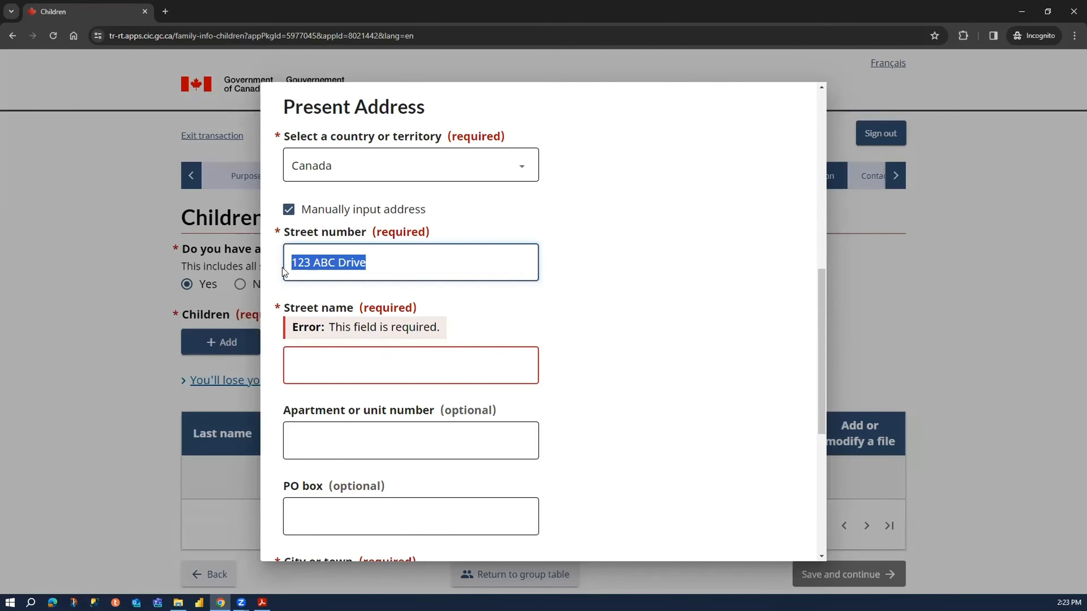
drag(389, 263, 314, 262)
key(ctrl+c)
key(BackSpace)
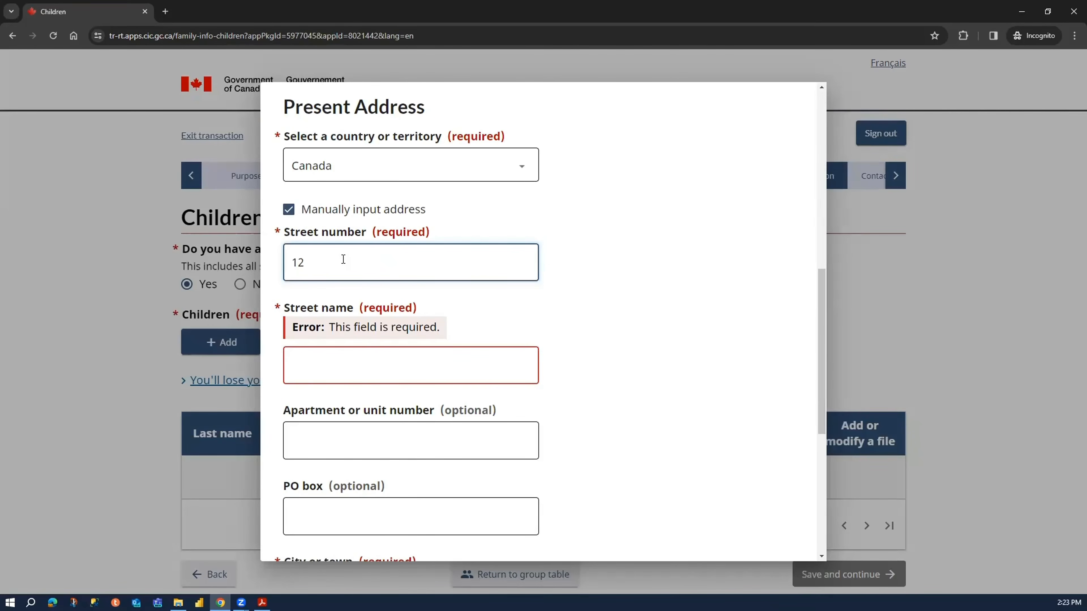
text(3)
key(Tab)
key(ctrl+v)
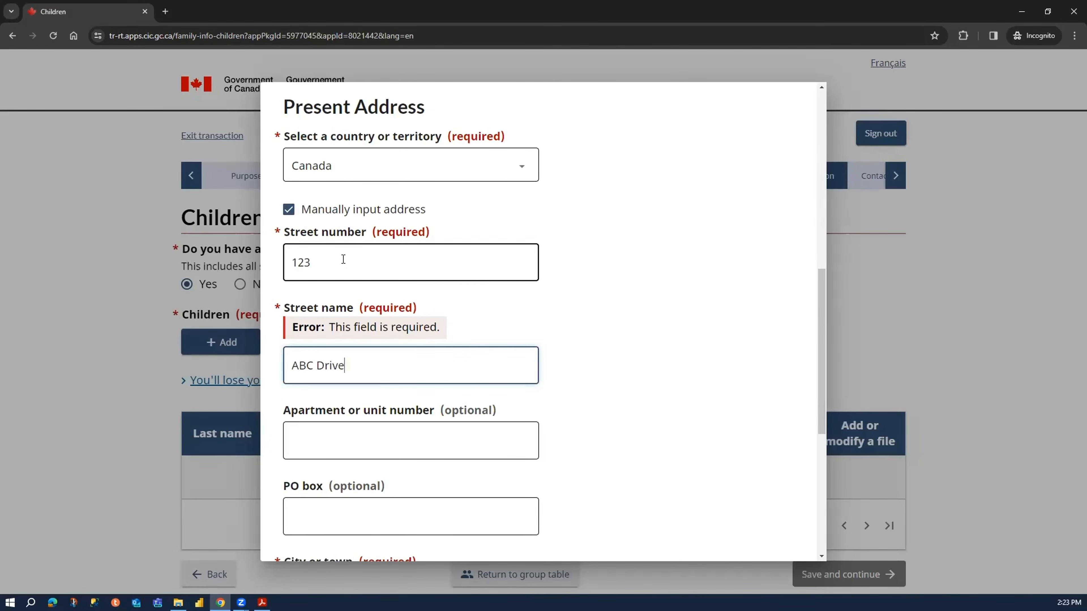
- Enter the city of the son's present address and set the province to Ontario
click(358, 441)
scroll(372, 441, down, 3)
click(396, 394)
text(TRo)
text(oronto)
key(Tab)
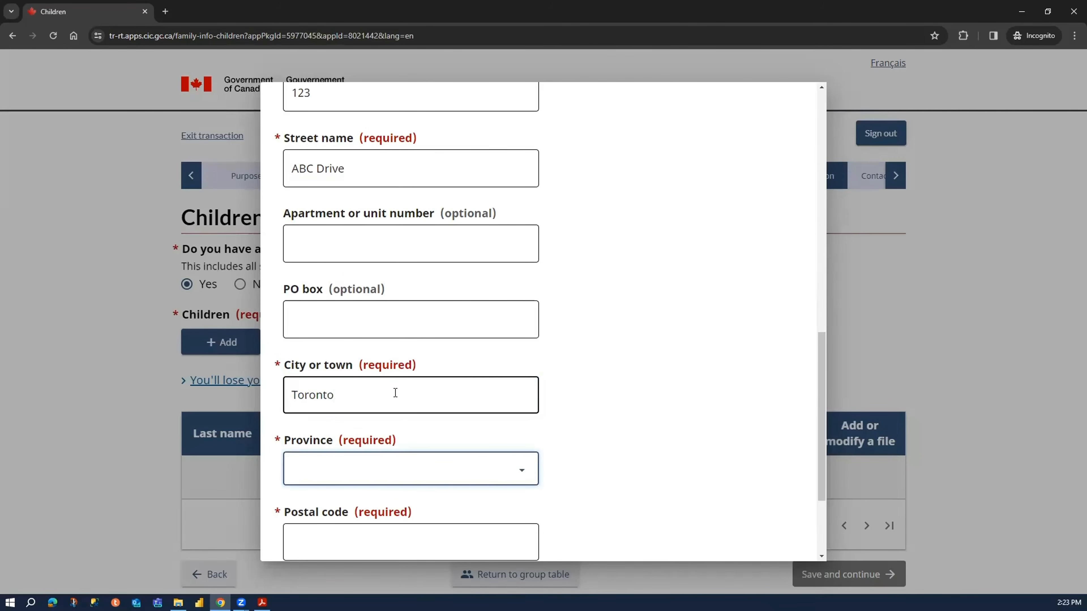
key(o)
key(Tab)
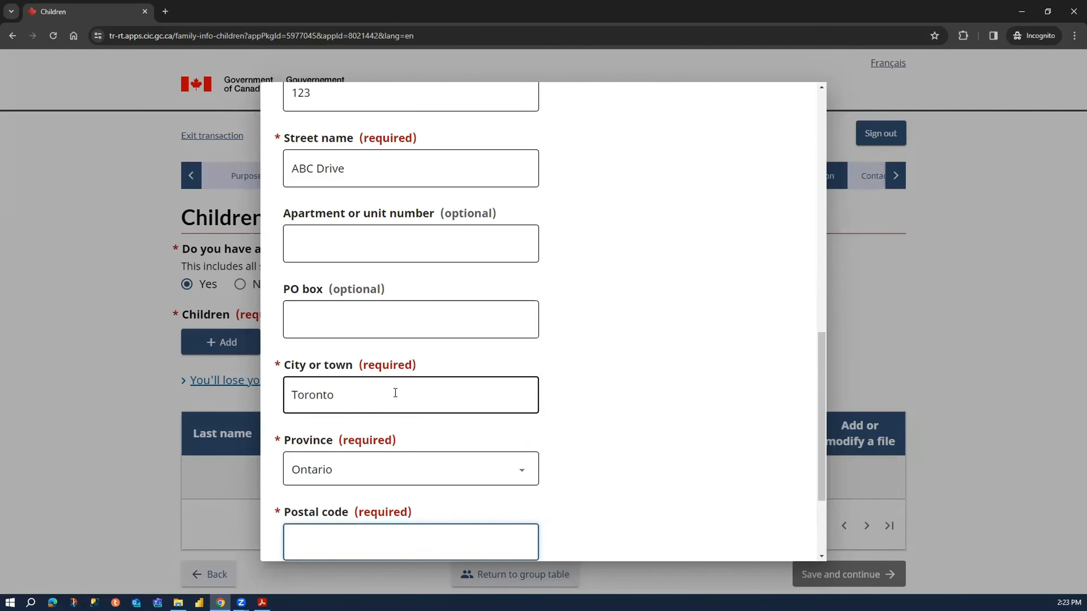
- Enter the son's postal code, answer No to accompanying the applicant to Canada, and save the child entry
scroll(395, 393, down, 3)
text(A1A)
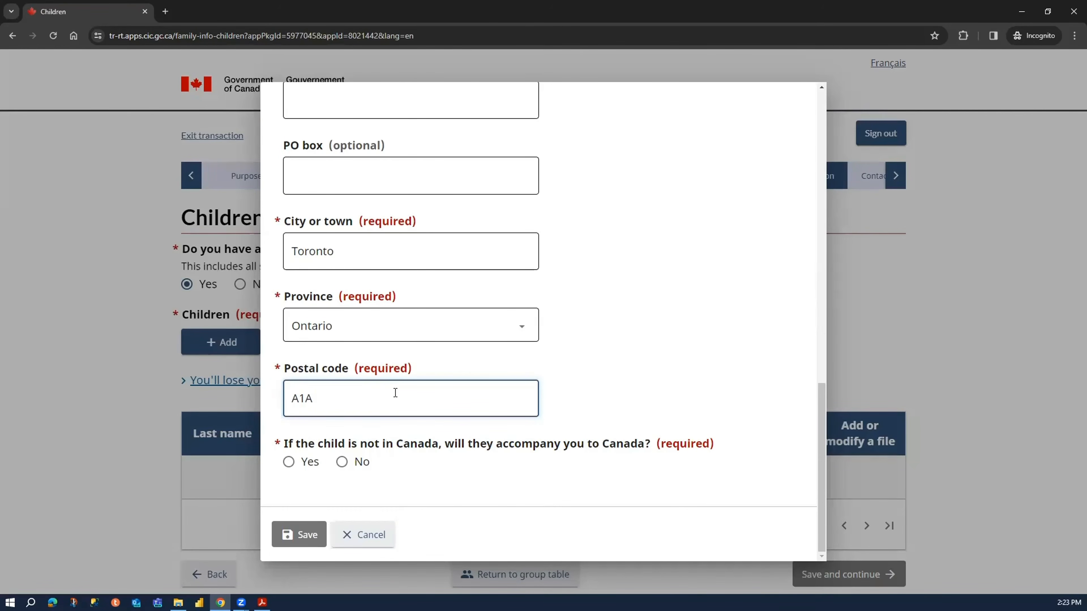
text(1 1A1)
click(360, 464)
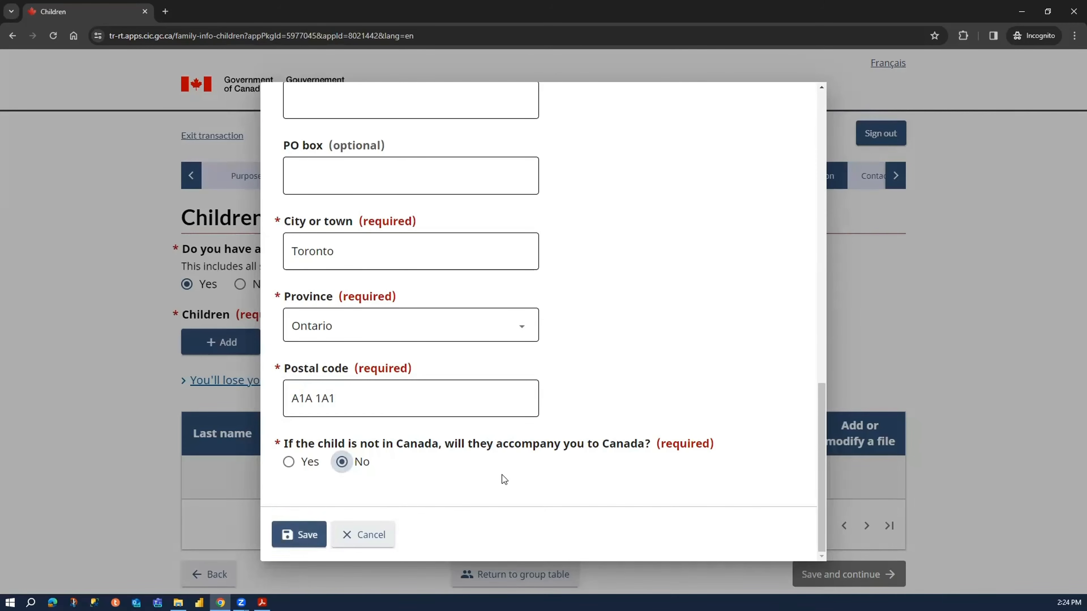
click(318, 524)
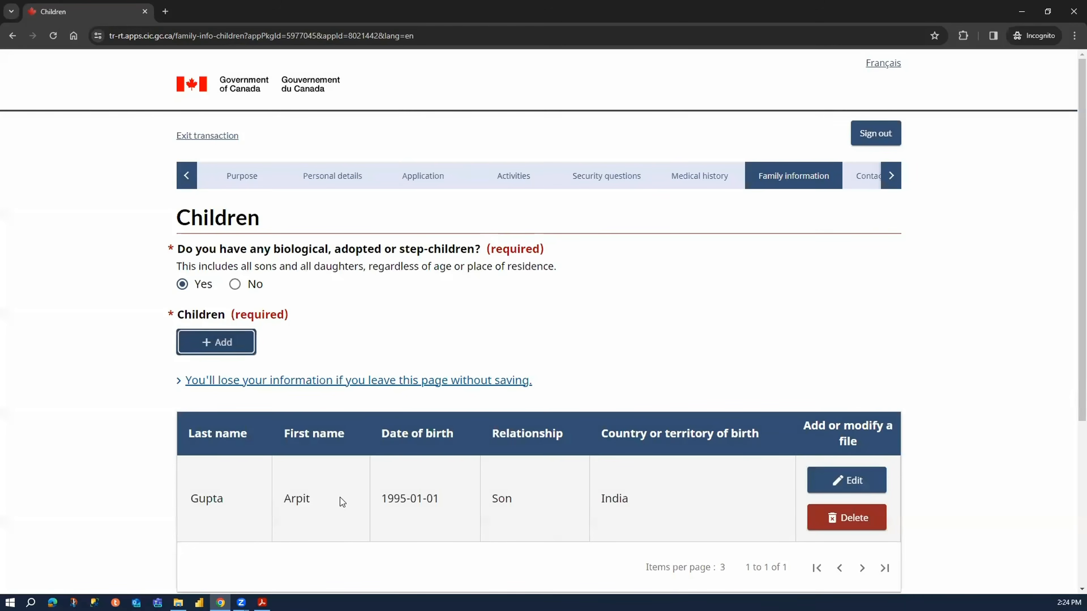
- Add a second child entry and enter the child's surname and given name
click(232, 345)
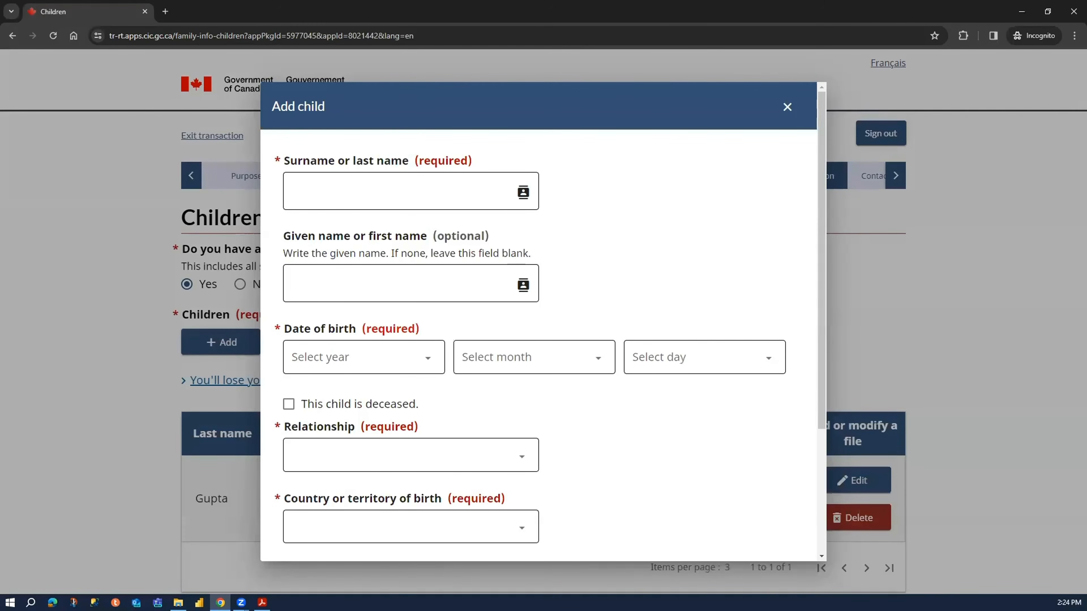
click(394, 204)
text(Gupta)
key(Tab)
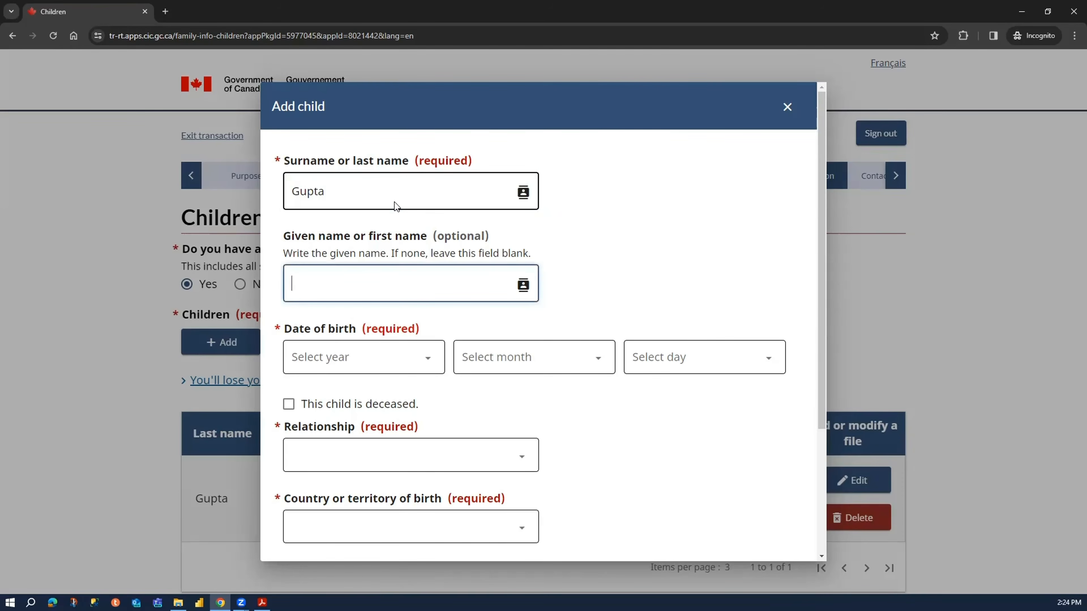
text(Sistr)
key(BackSpace)
text(ter)
key(BackSpace)
key(BackSpace)
key(BackSpace)
text(er)
- Select the year, month and day of the second child's date of birth
click(408, 369)
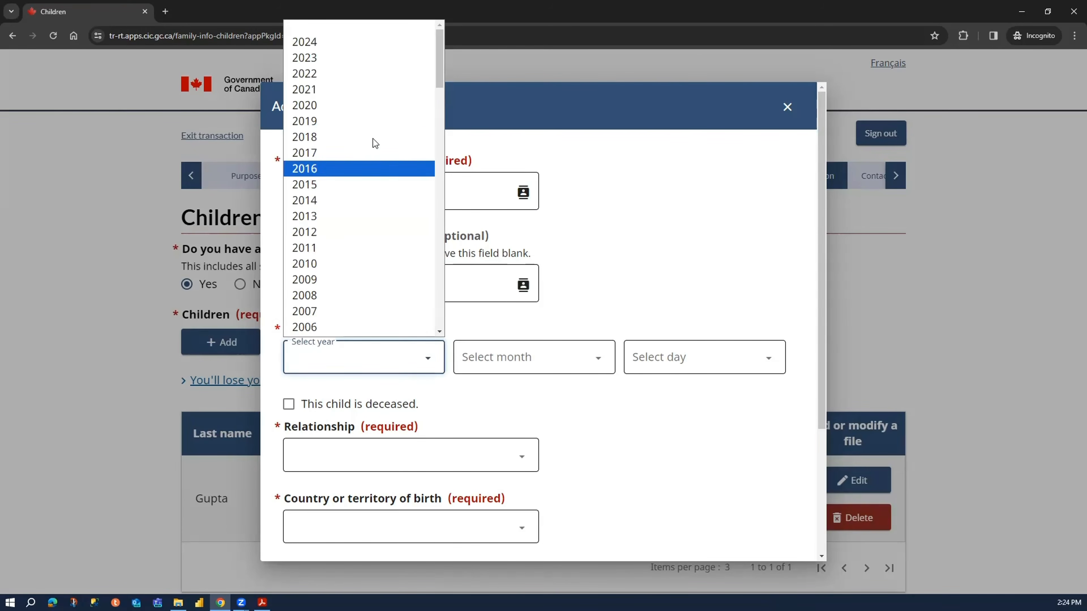
scroll(336, 247, down, 7)
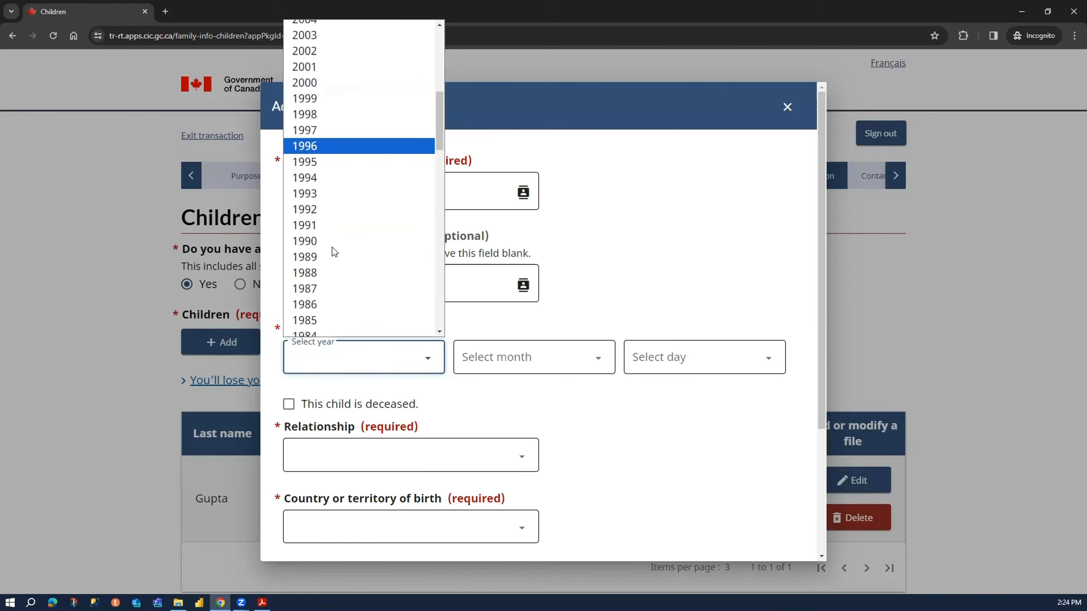
click(359, 136)
click(507, 361)
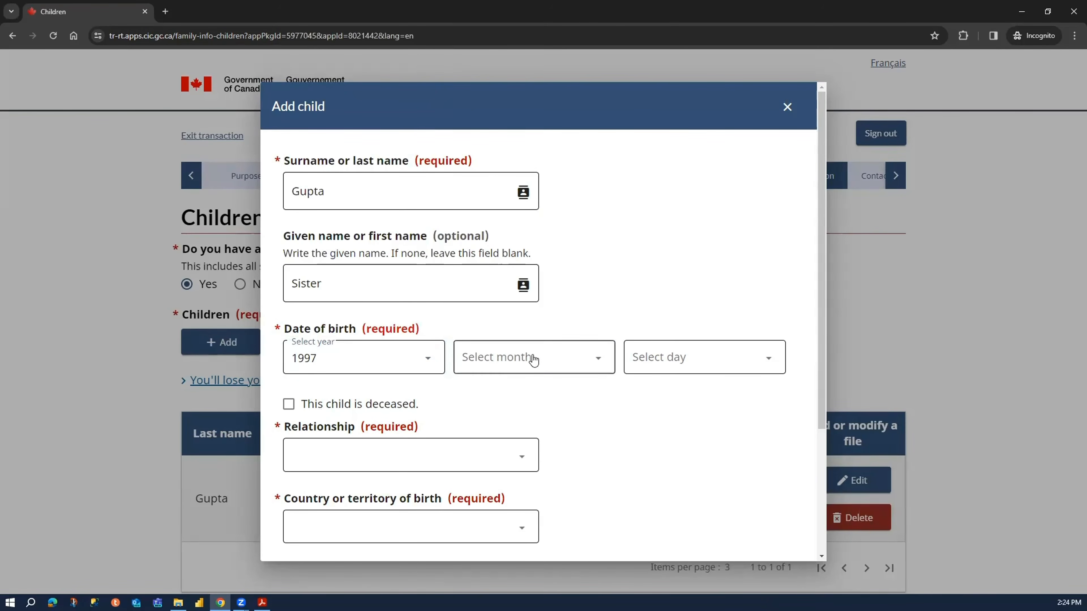
click(520, 154)
click(683, 374)
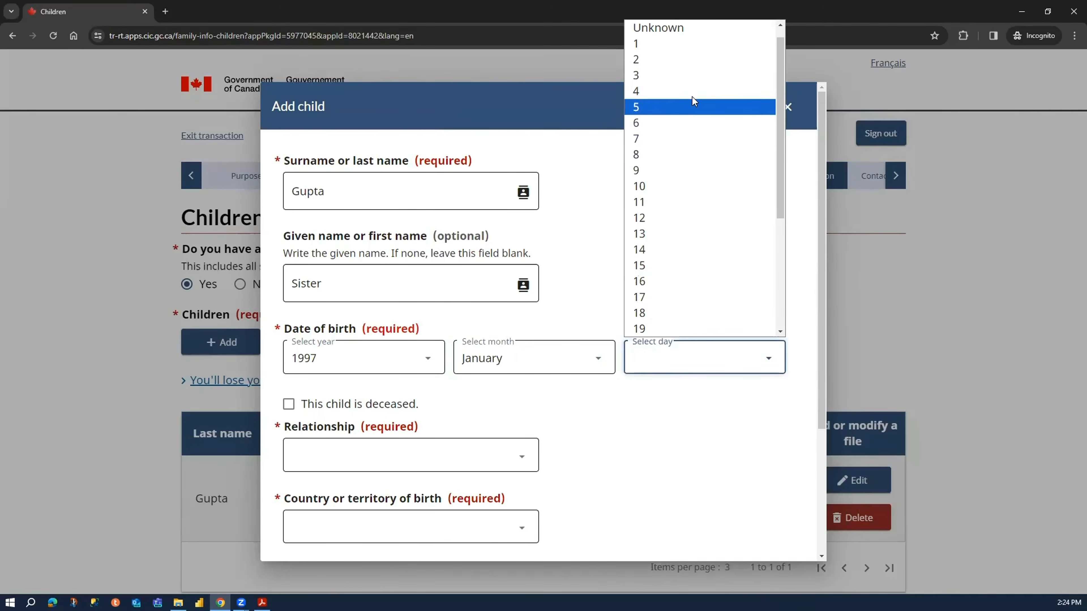
click(698, 42)
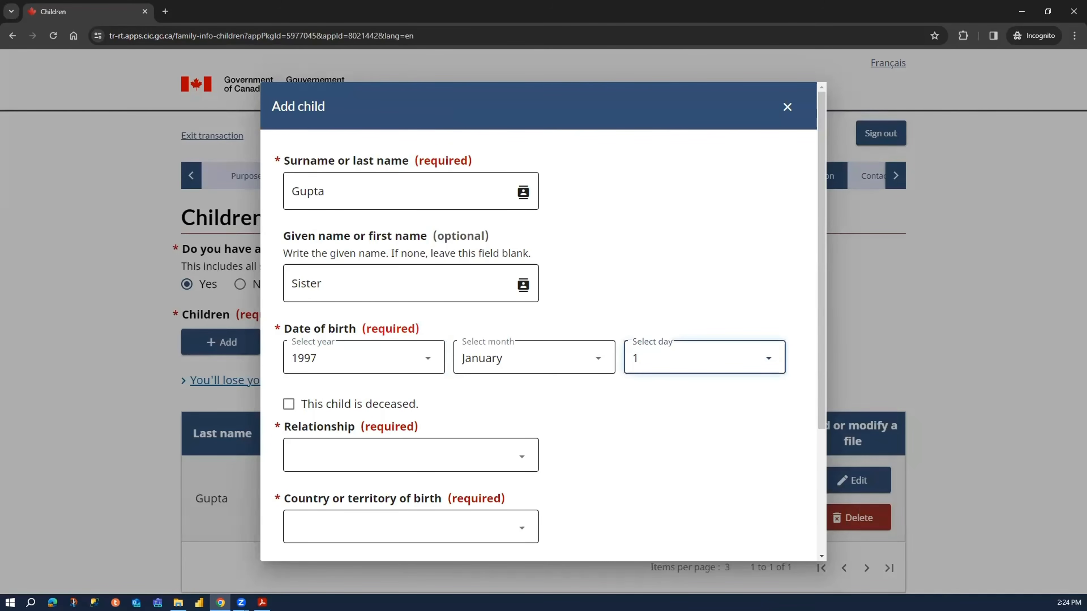
- Set the second child's relationship to Daughter and country of birth to India
click(377, 447)
click(377, 454)
scroll(378, 429, down, 1)
click(379, 408)
click(368, 433)
scroll(500, 411, down, 2)
click(455, 362)
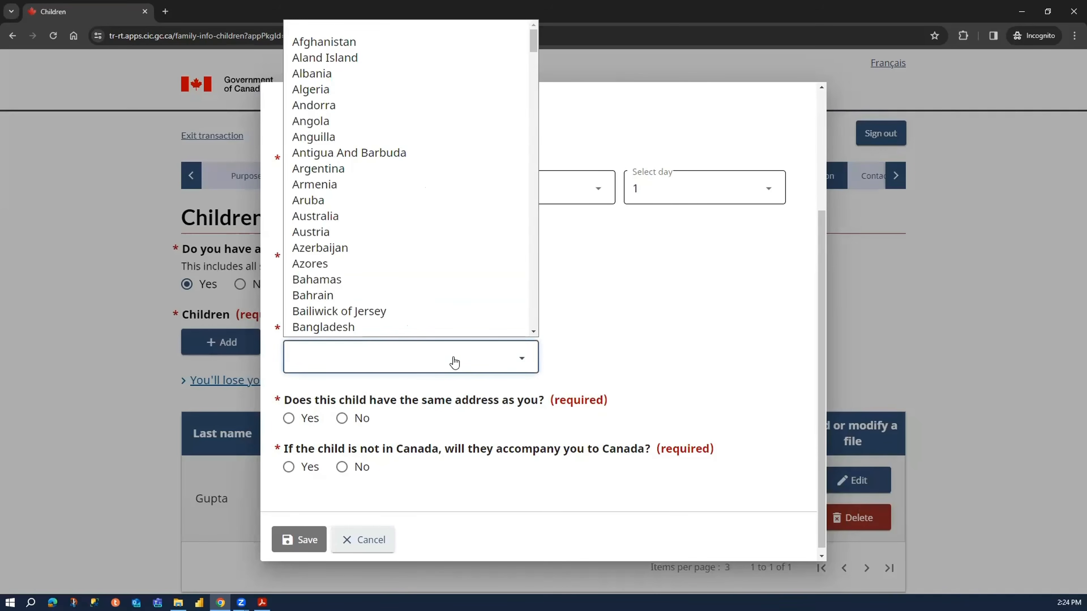
text(india)
key(Return)
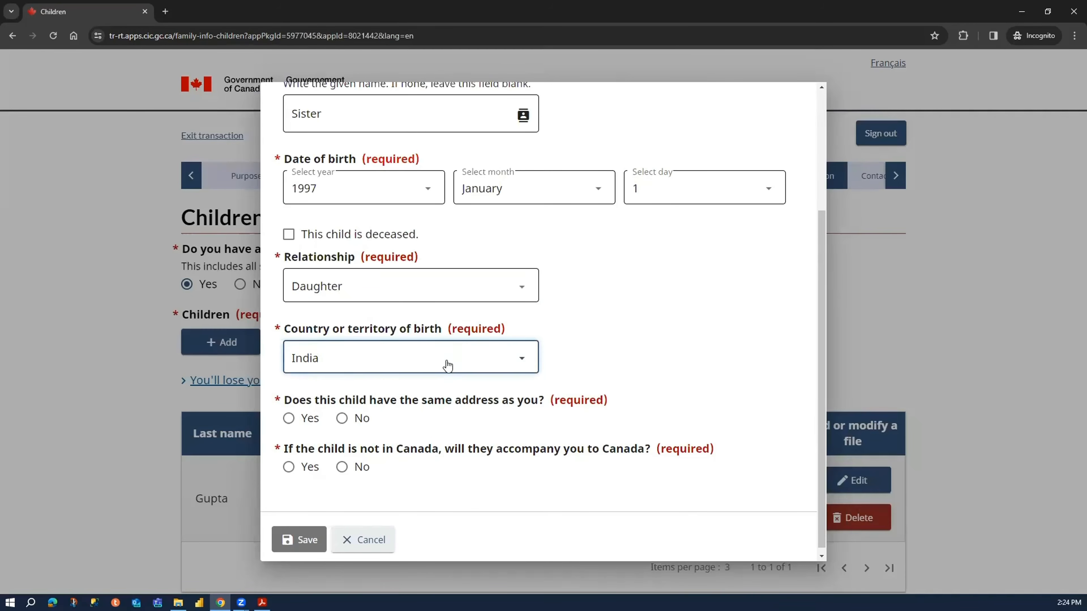
- Answer Yes to the daughter having the same address and No to accompanying, then save the child entry and the children section
click(289, 413)
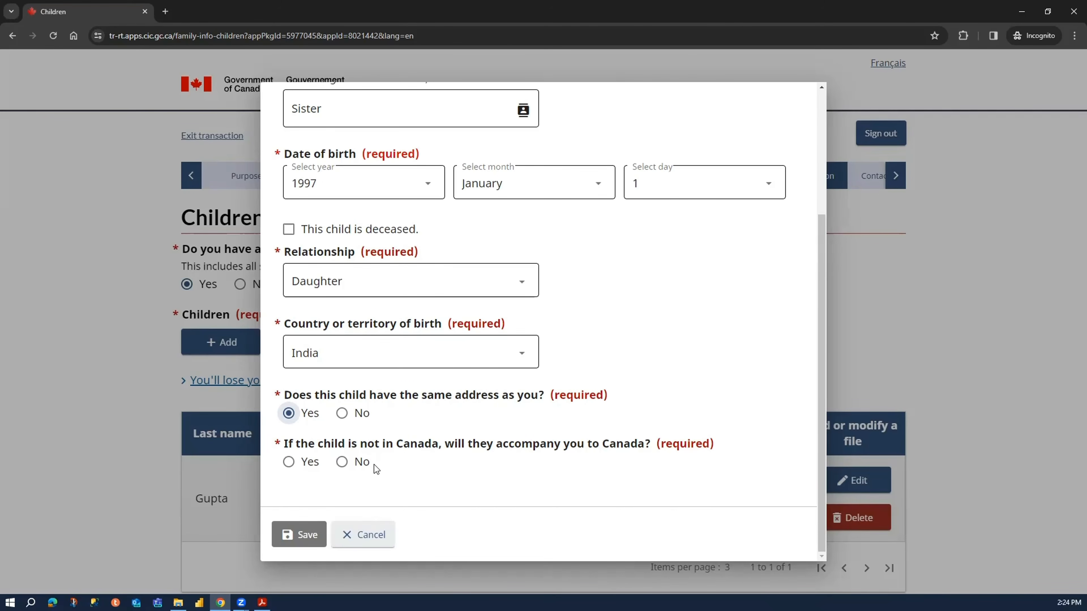
click(359, 464)
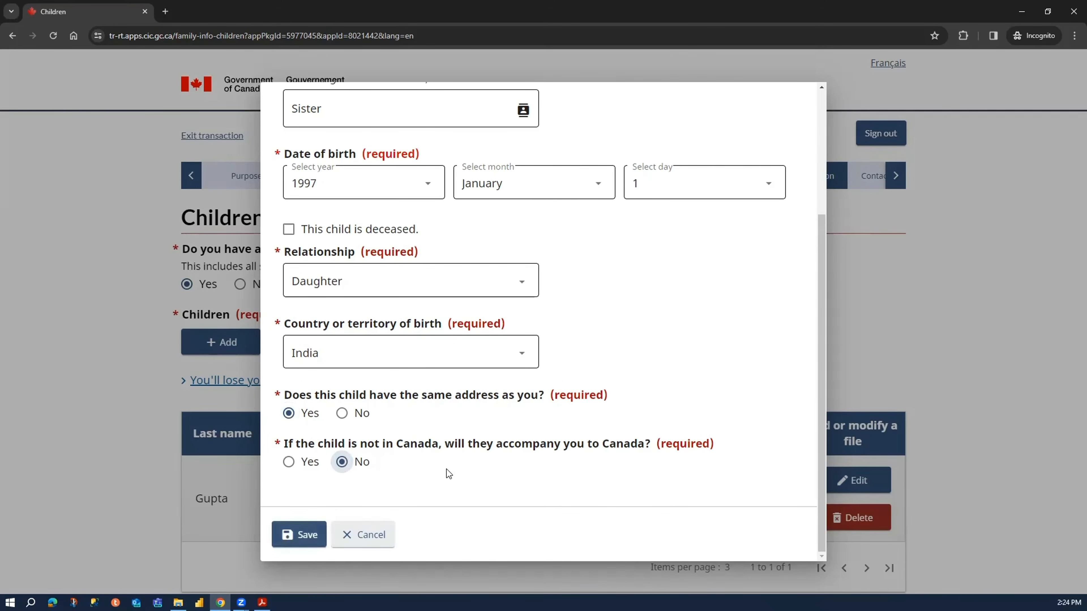
click(317, 546)
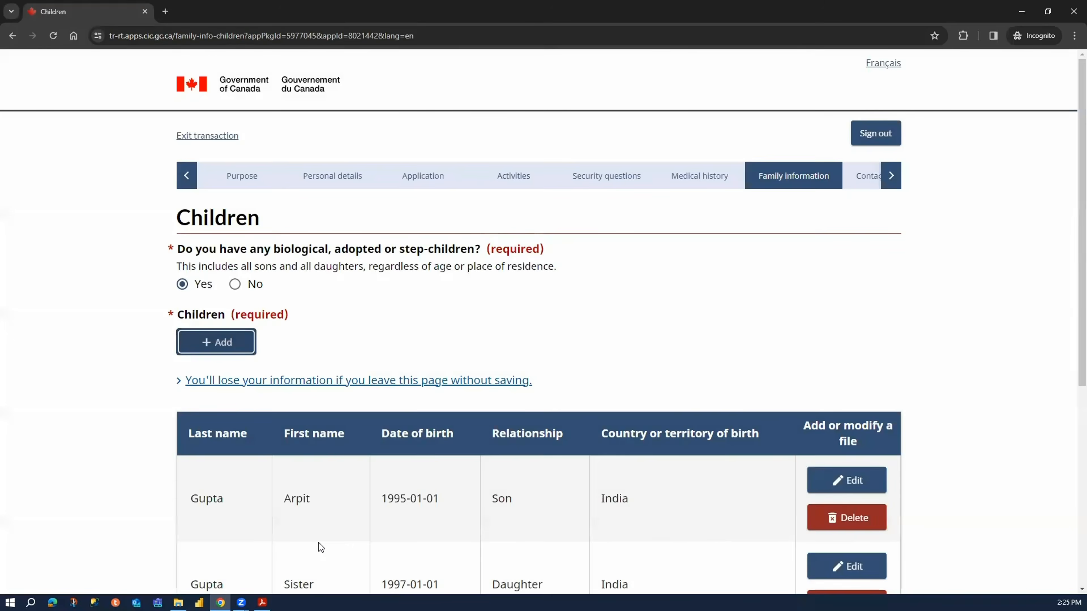
scroll(990, 501, down, 7)
click(826, 368)
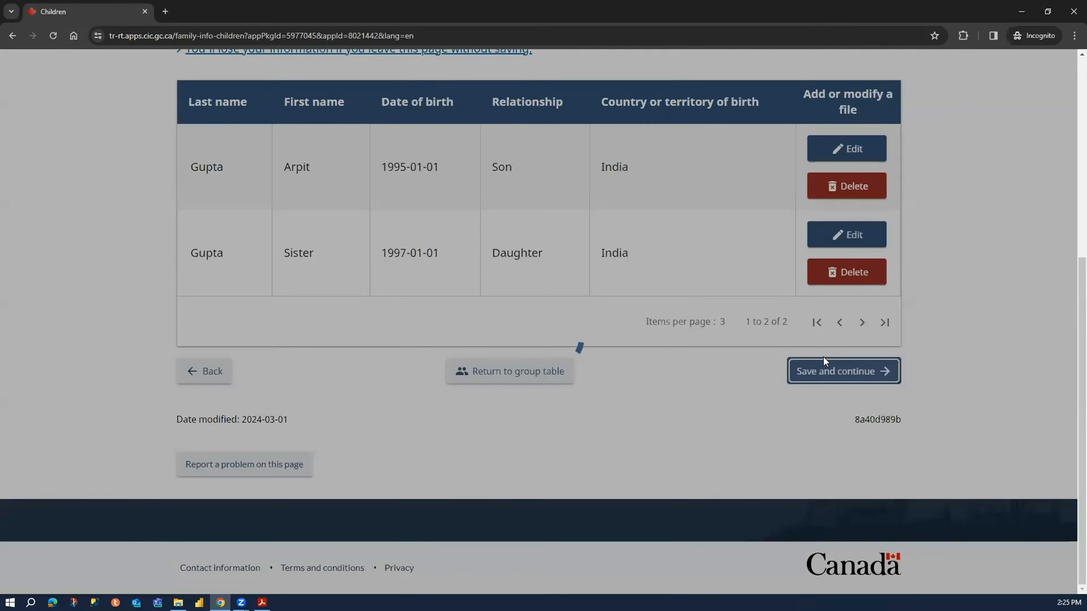
- Tick the option for not knowing who the parents are on the parents page, and clear it again
scroll(366, 340, down, 3)
scroll(220, 298, up, 3)
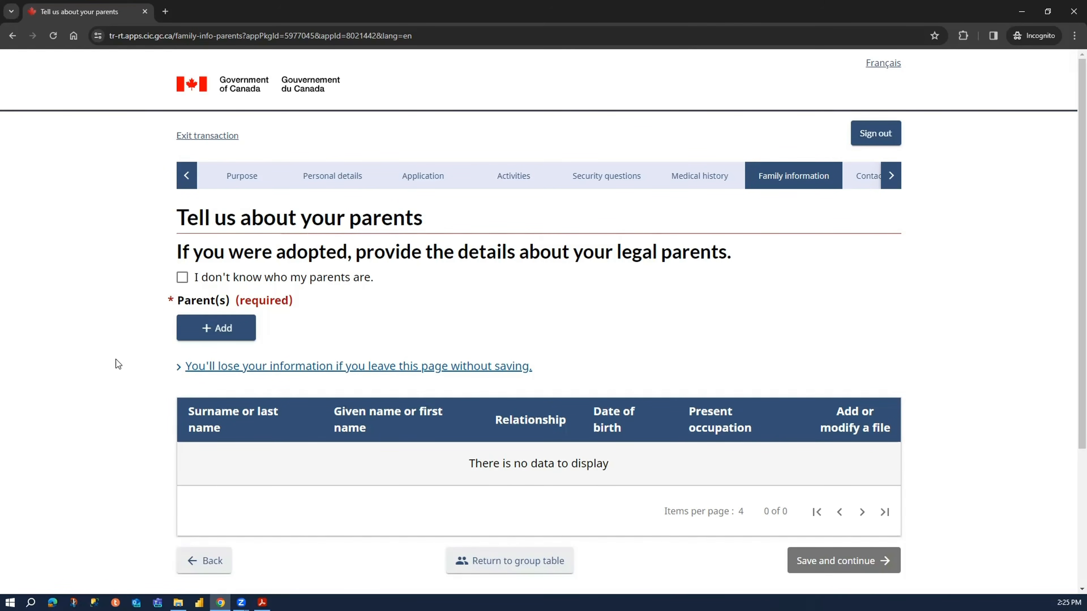
click(221, 279)
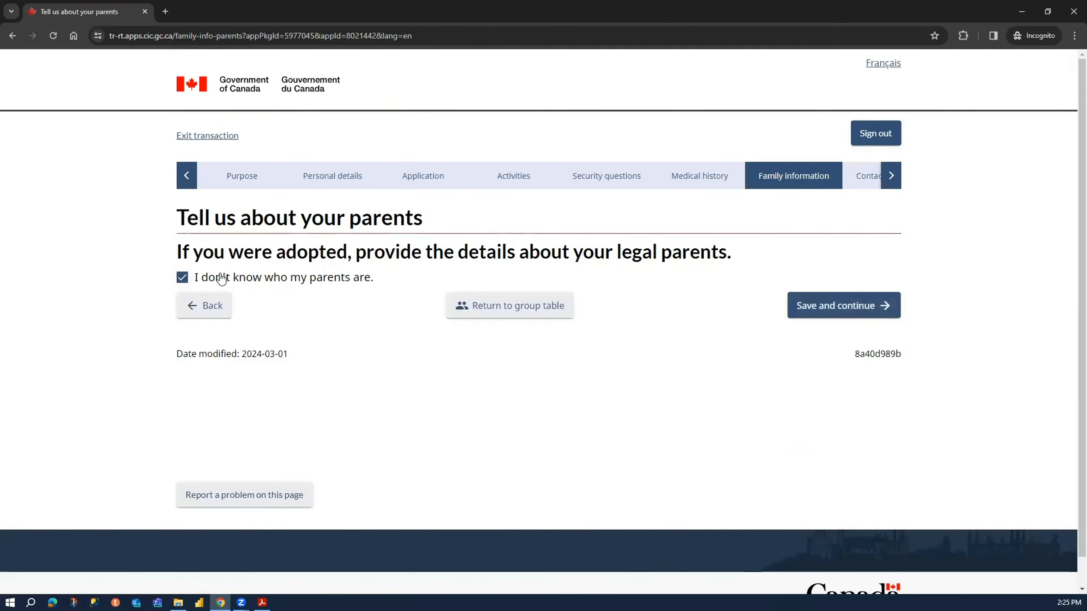
click(221, 279)
- Add a parent entry, enter the parent's surname and given name, and set the relationship to Father
click(233, 329)
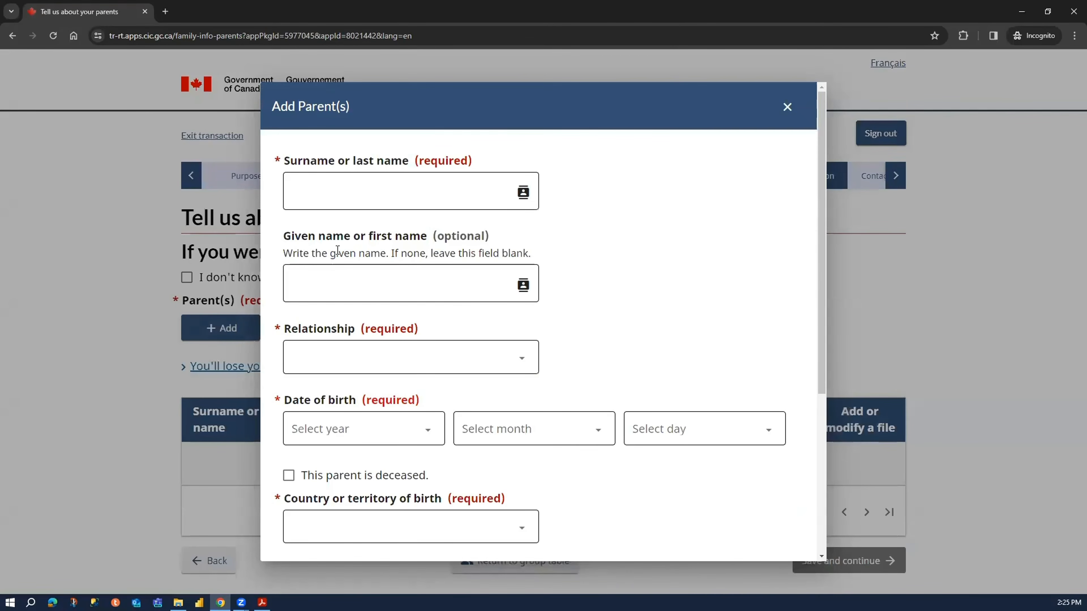
click(364, 187)
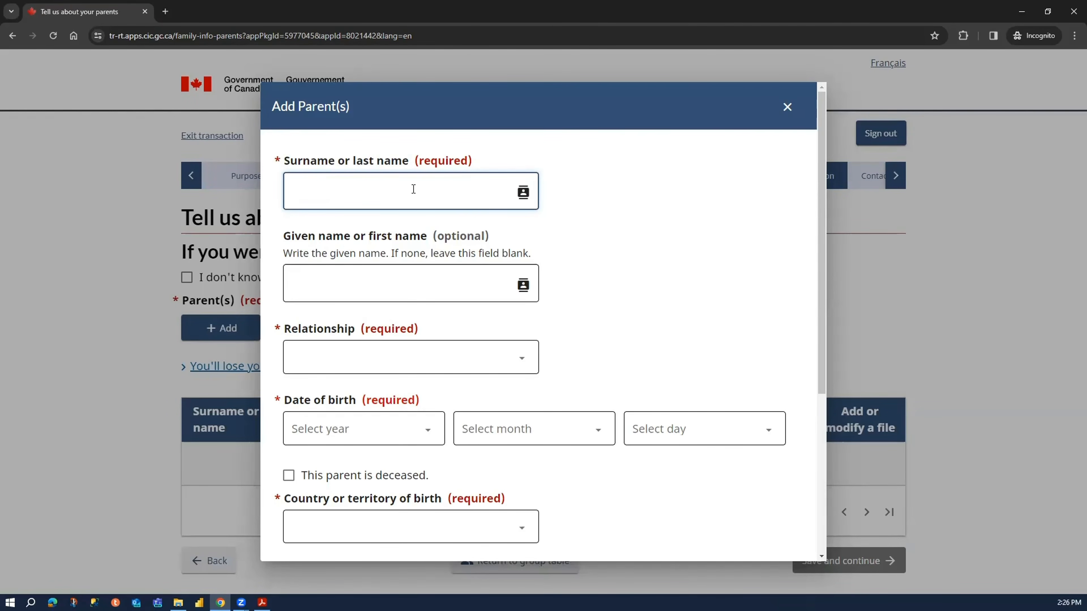
key(Tab)
text(Father)
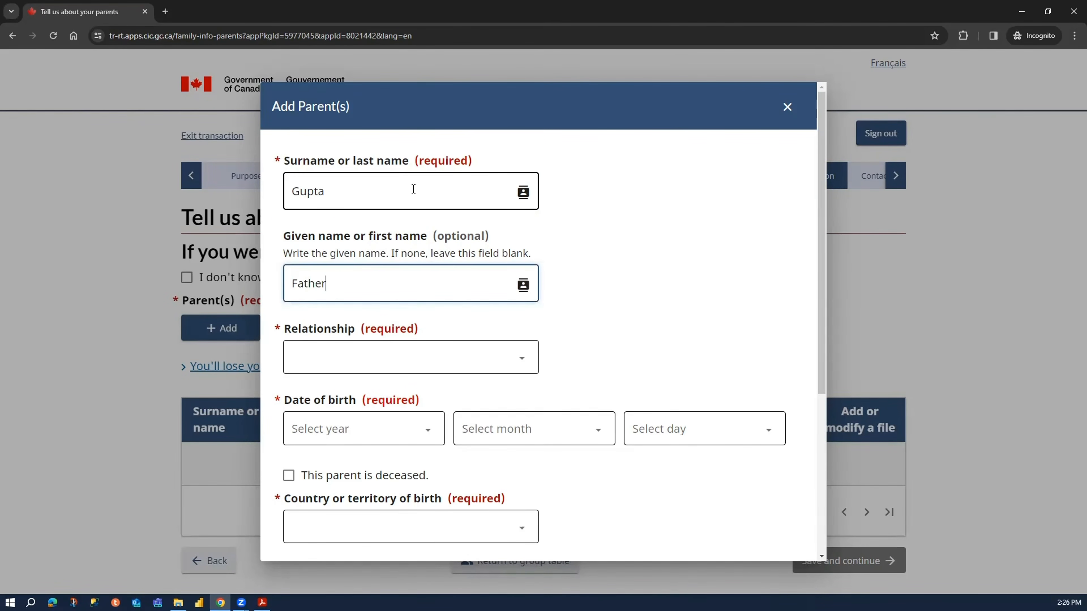
click(439, 343)
click(423, 393)
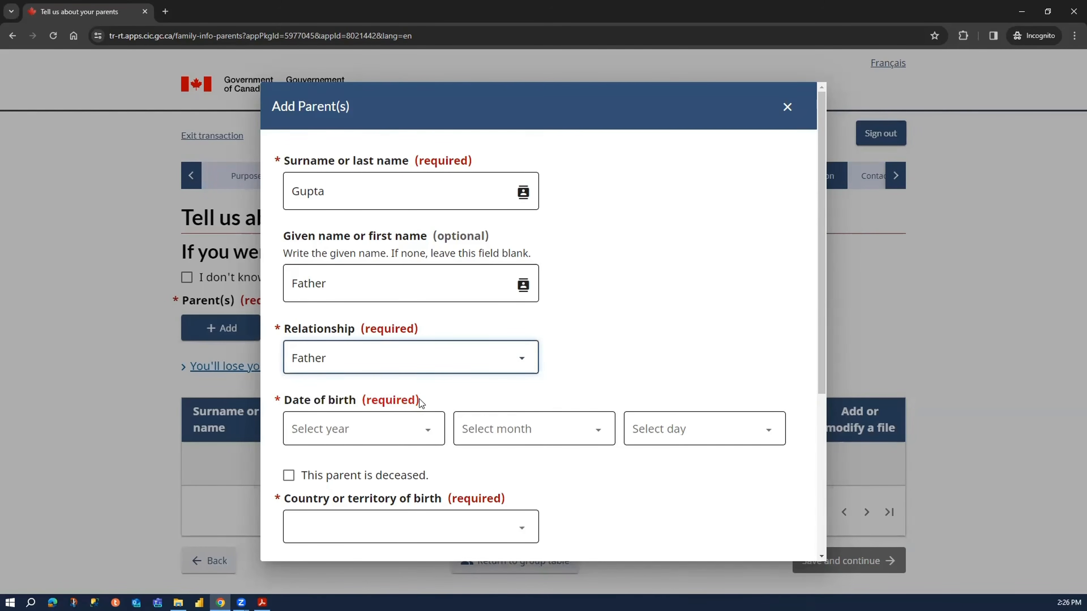
- Select the year of the father's date of birth and set its month and day to Unknown
click(380, 434)
scroll(381, 308, down, 20)
scroll(380, 244, up, 5)
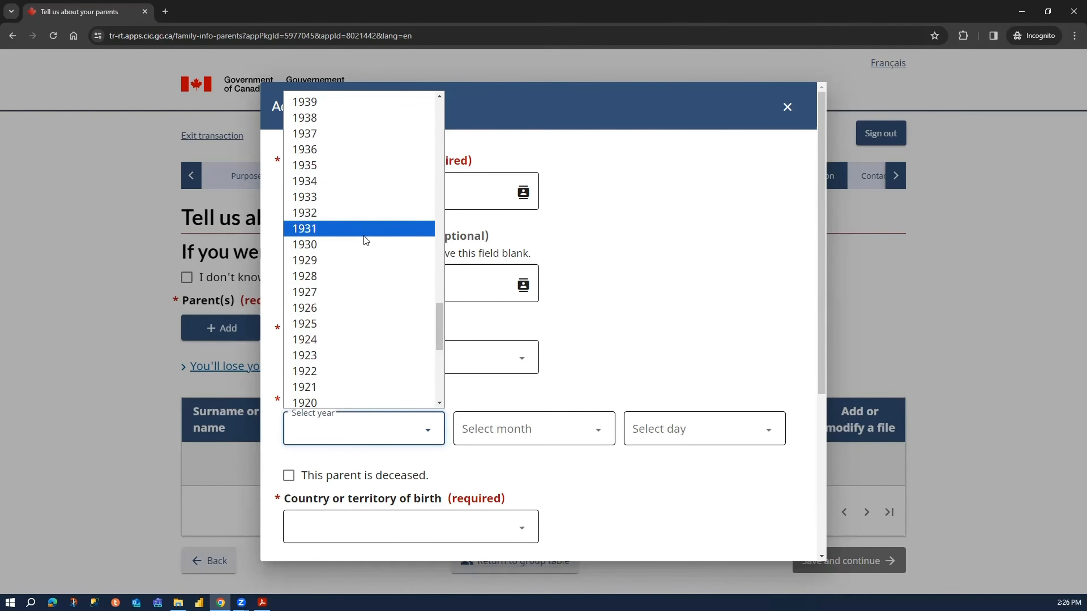
click(366, 245)
click(487, 439)
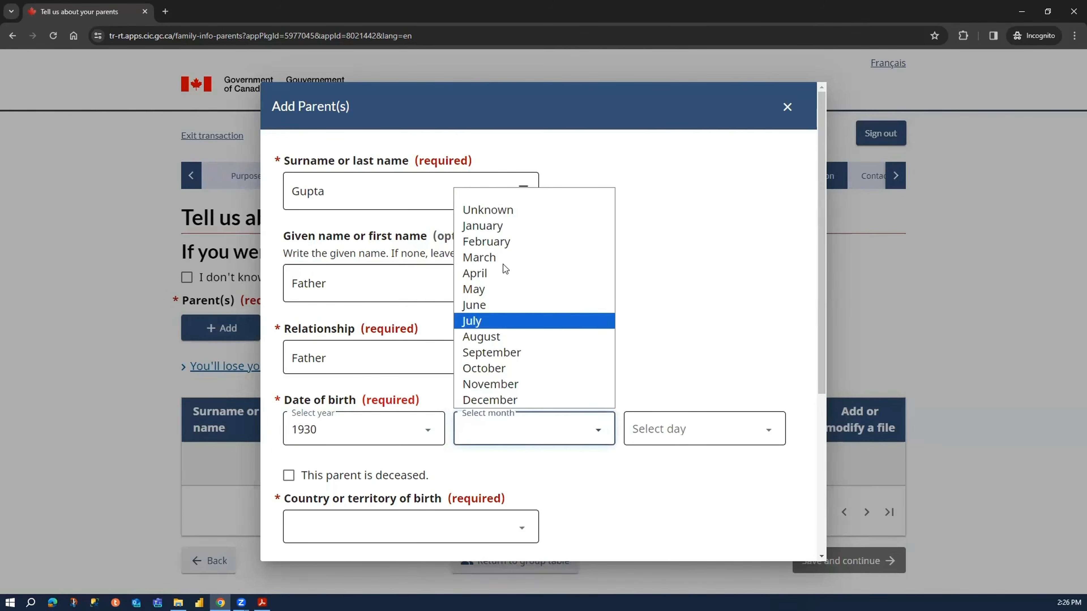
click(509, 209)
click(688, 437)
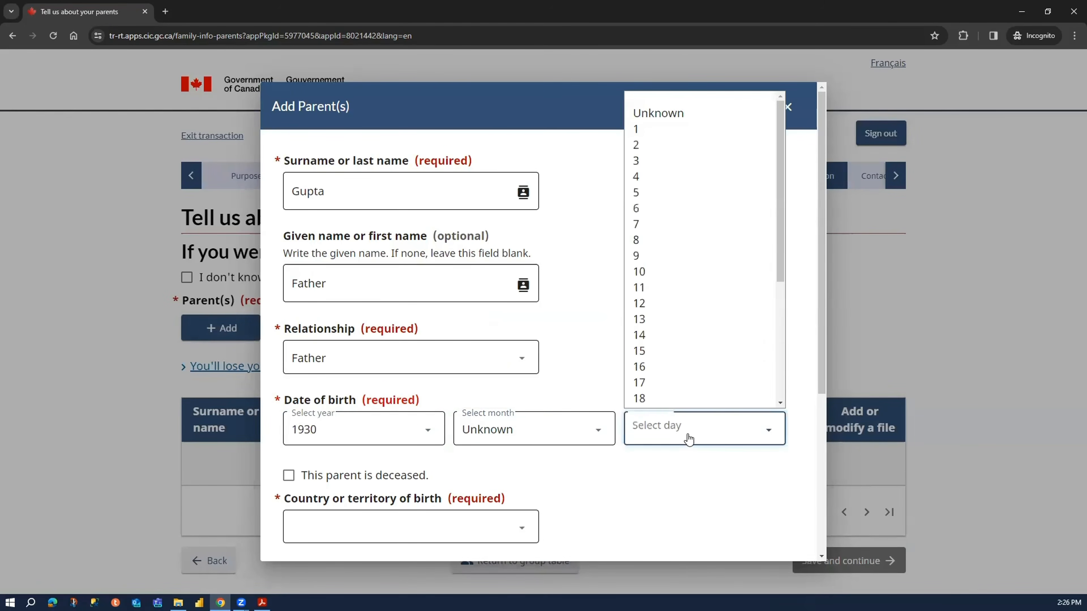
click(684, 114)
- Mark the father as deceased and set the date of death to January 1, 2000
scroll(642, 332, down, 1)
scroll(644, 337, down, 2)
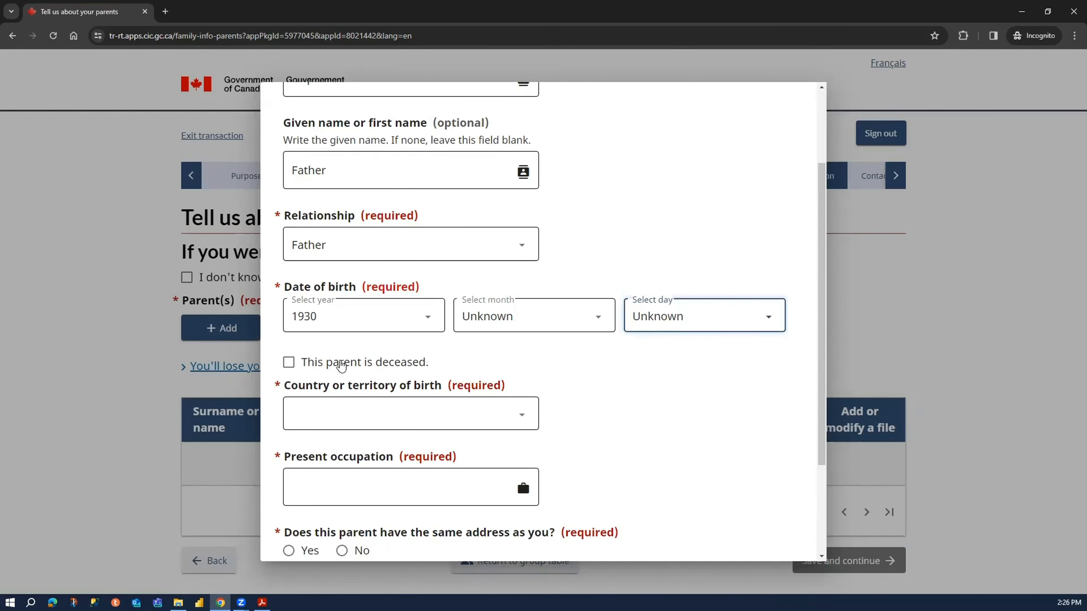
click(329, 365)
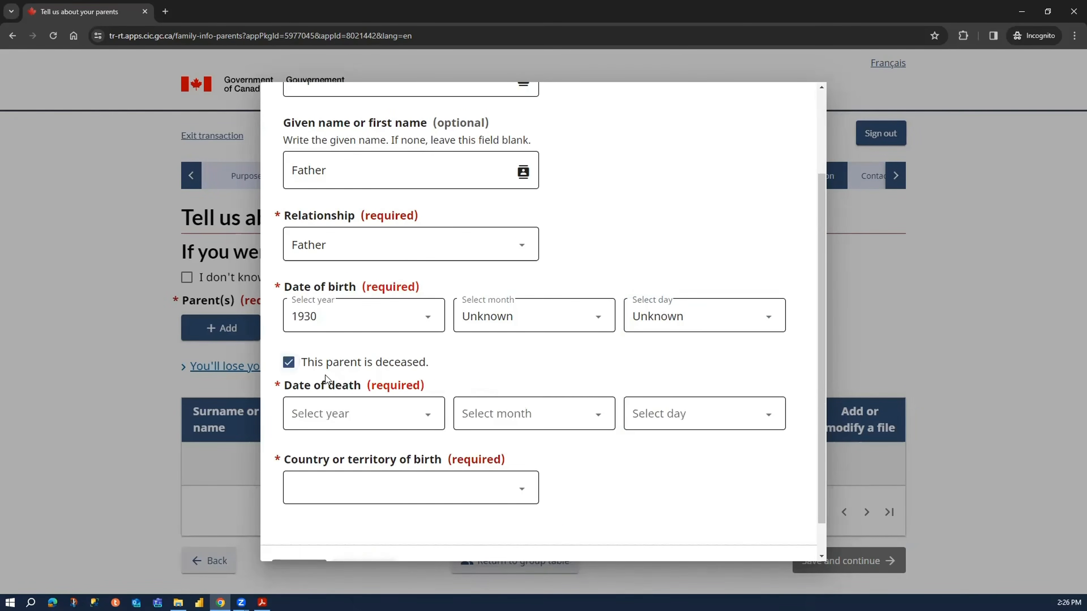
click(386, 426)
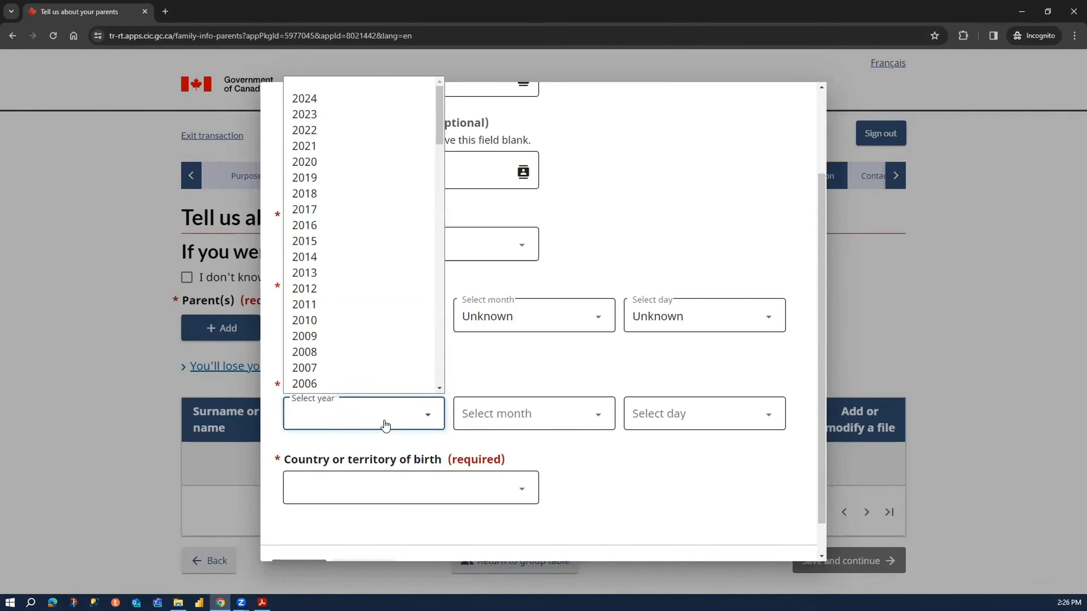
scroll(375, 321, down, 5)
scroll(368, 315, up, 3)
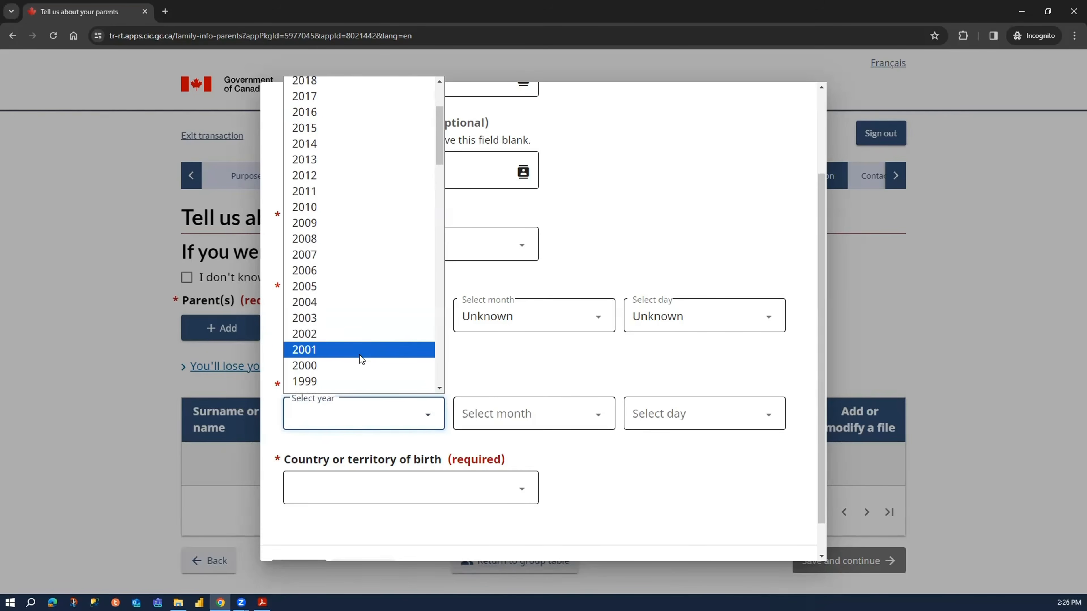
click(360, 366)
click(513, 418)
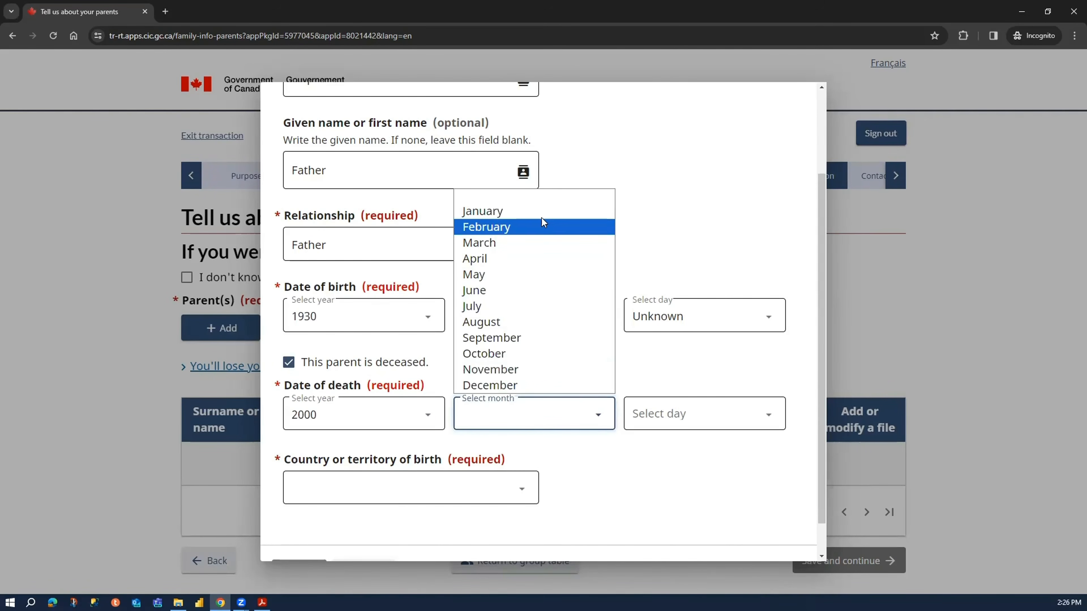
click(535, 210)
click(696, 414)
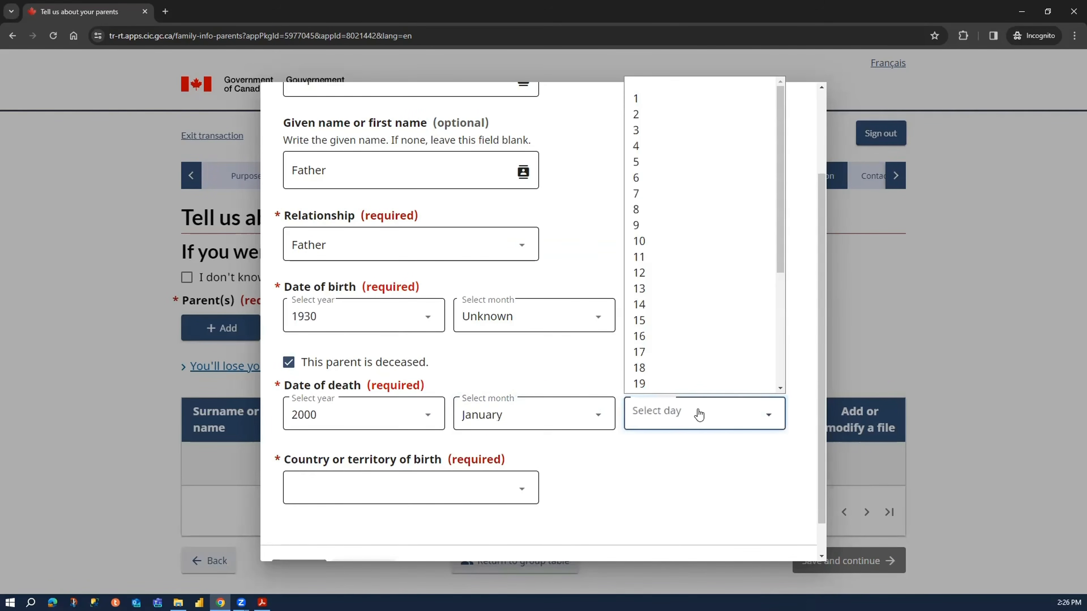
click(658, 98)
- Clear the month and day of the father's date of death, and select January and 1 again
click(591, 407)
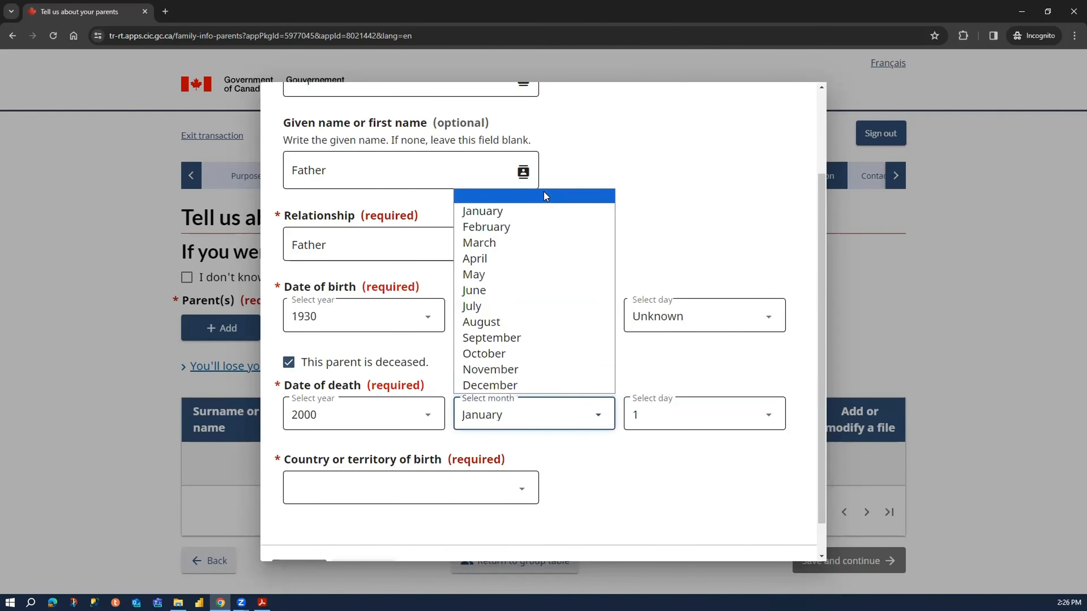
click(544, 192)
click(658, 412)
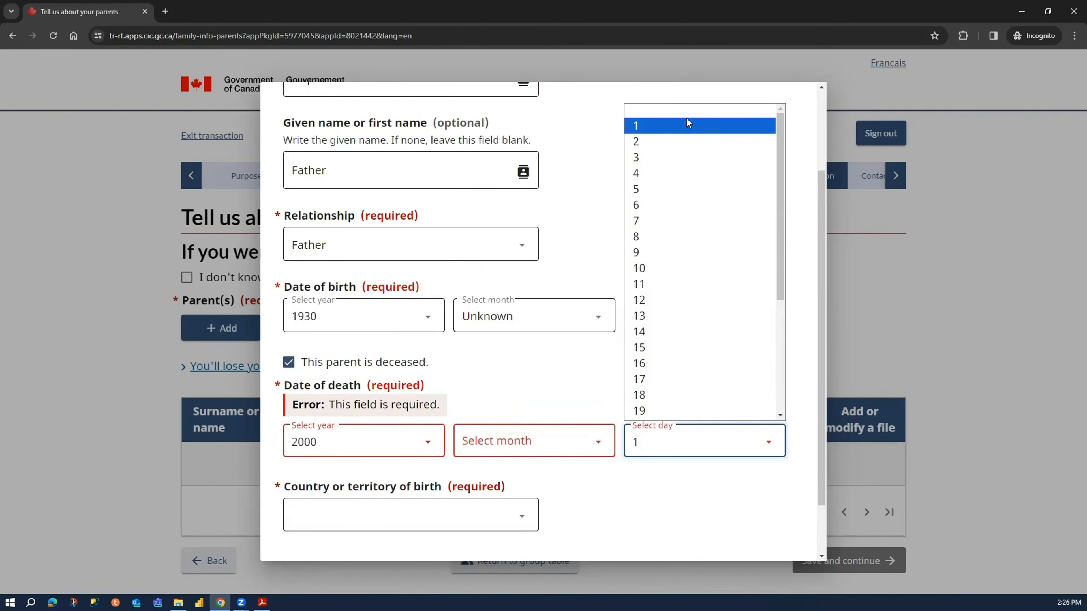
click(689, 113)
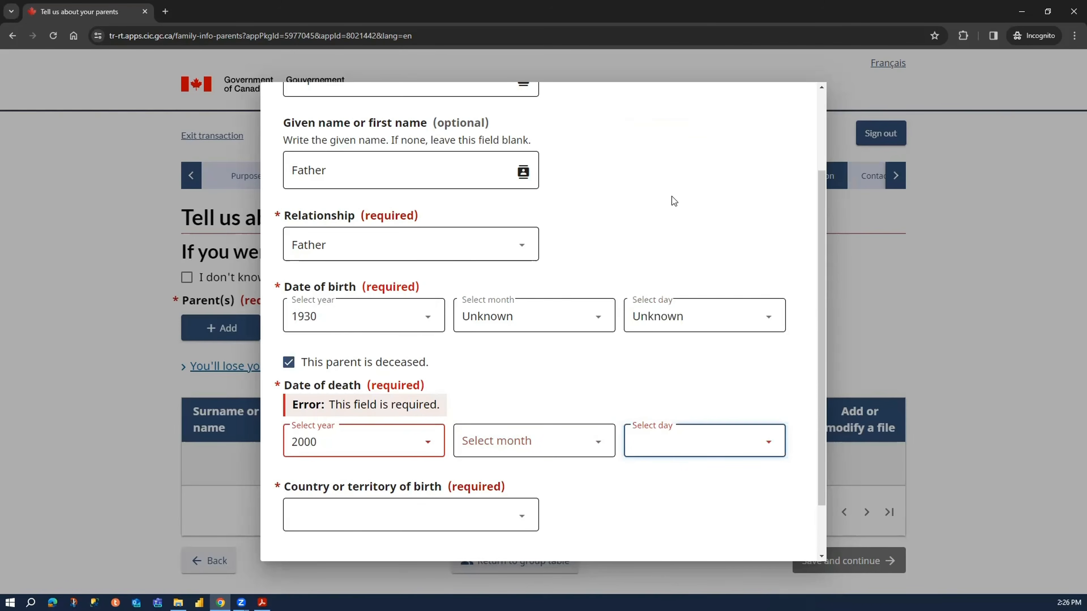
click(572, 448)
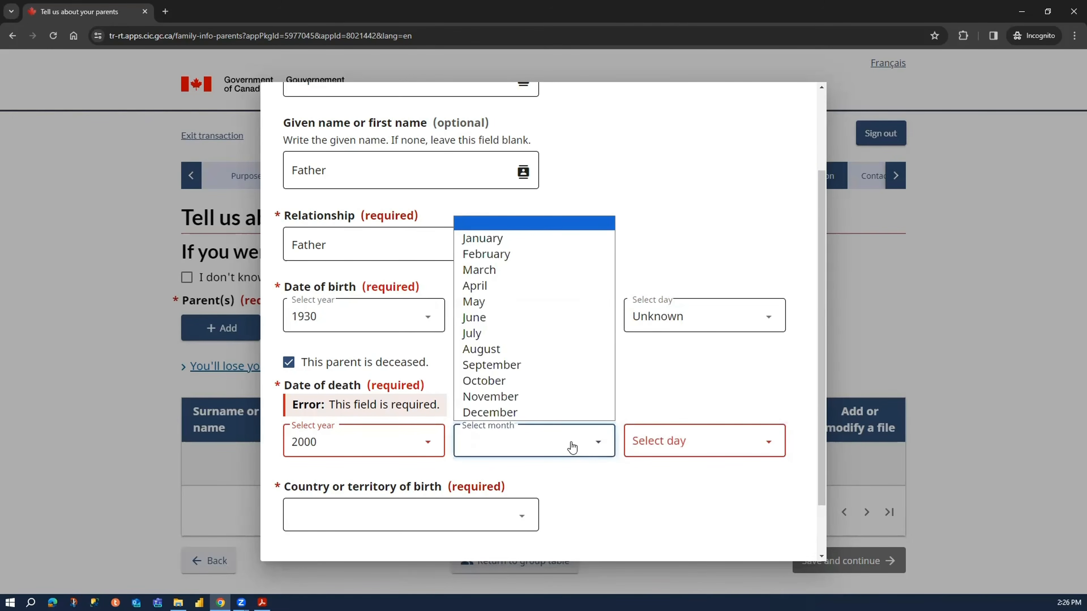
click(522, 238)
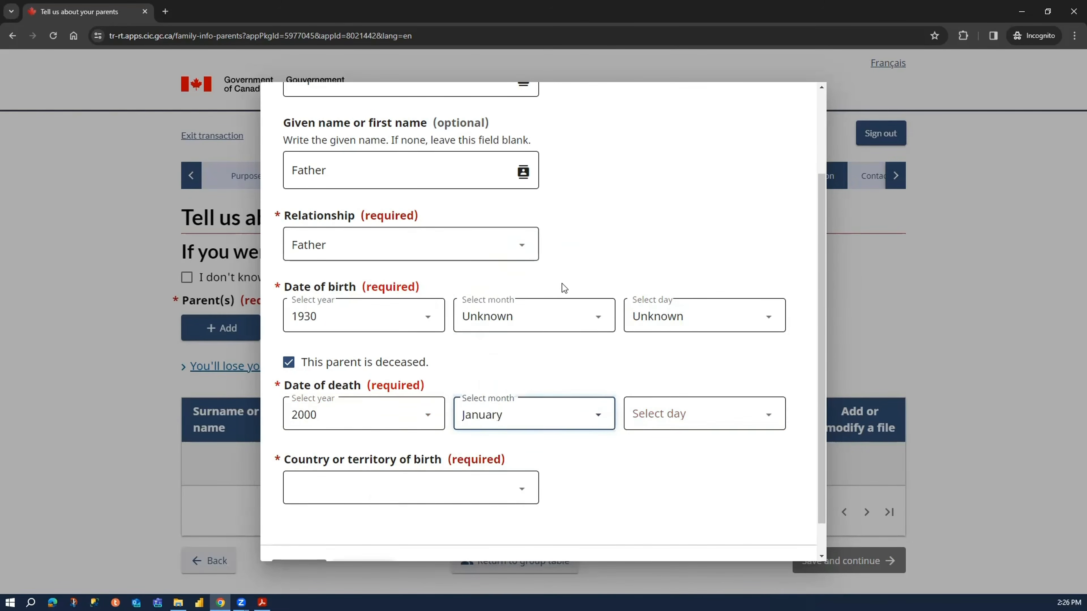
click(673, 424)
click(647, 89)
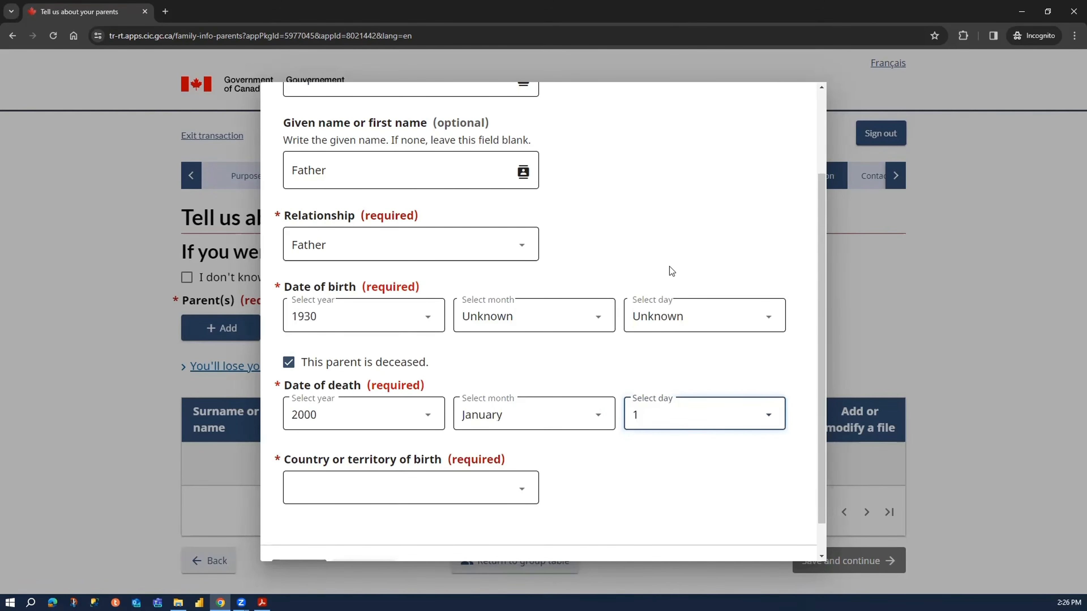
- Set the father's country of birth to India and save the parent entry
scroll(574, 352, down, 1)
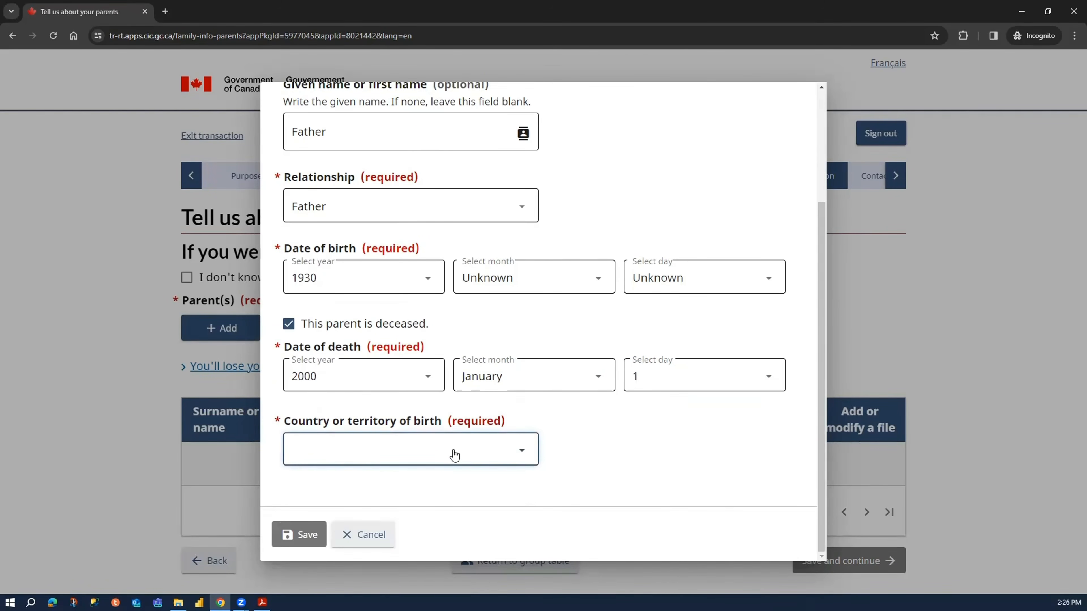
click(454, 454)
text(india)
key(Return)
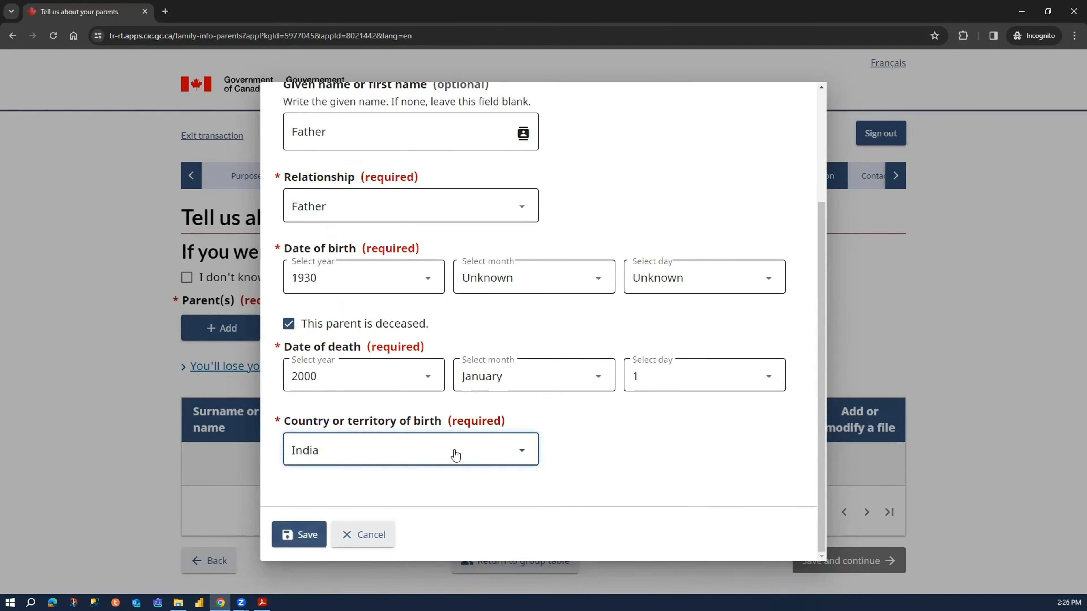
click(299, 534)
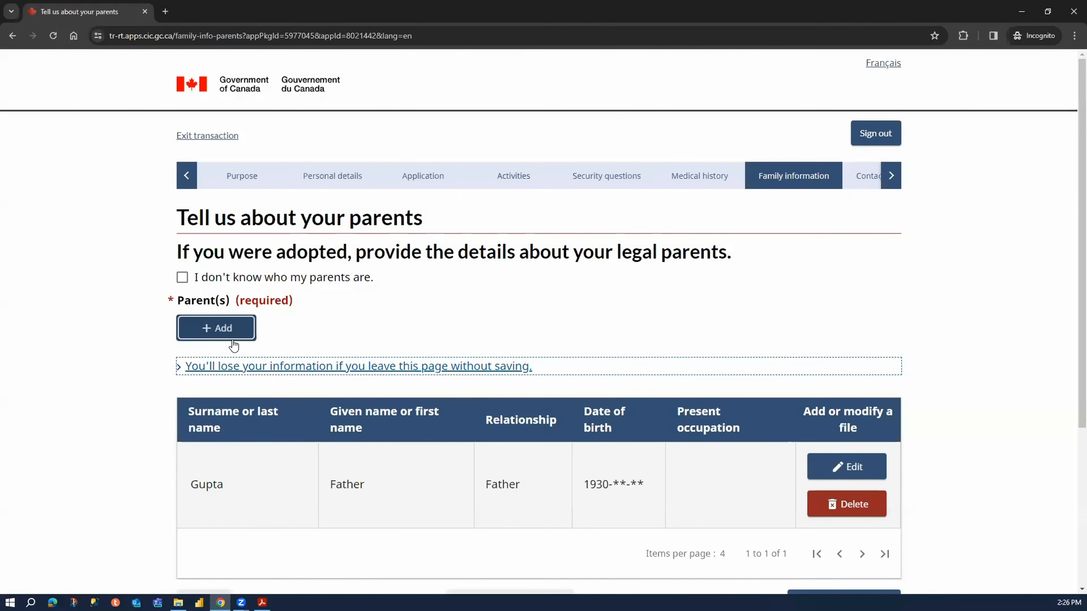
- Add a second parent entry, enter the parent's surname and given name, and set the relationship to Mother
key(Return)
click(428, 196)
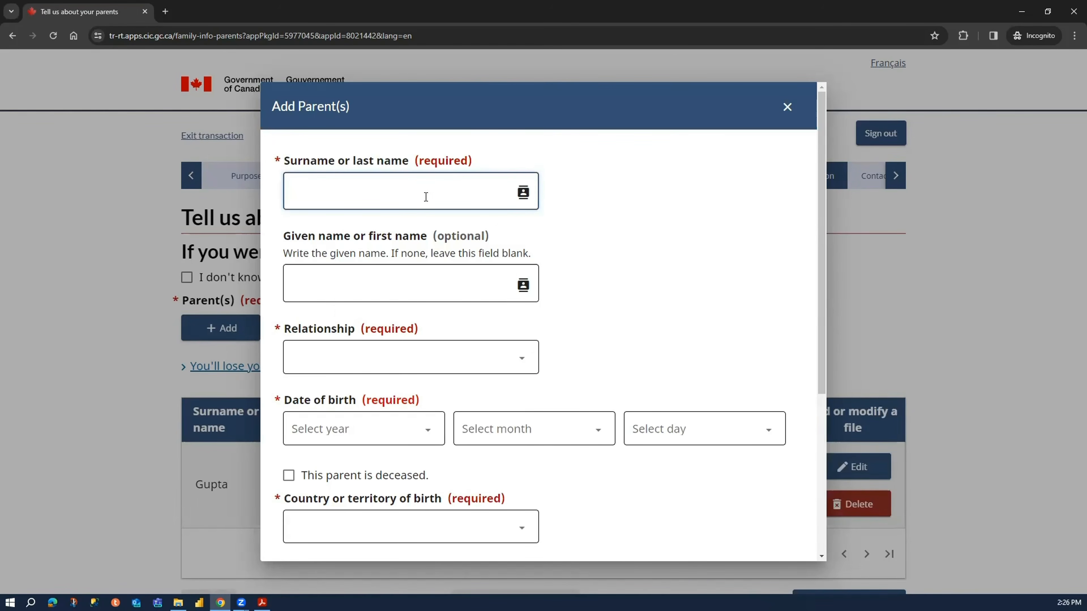
text(Gupta)
key(Tab)
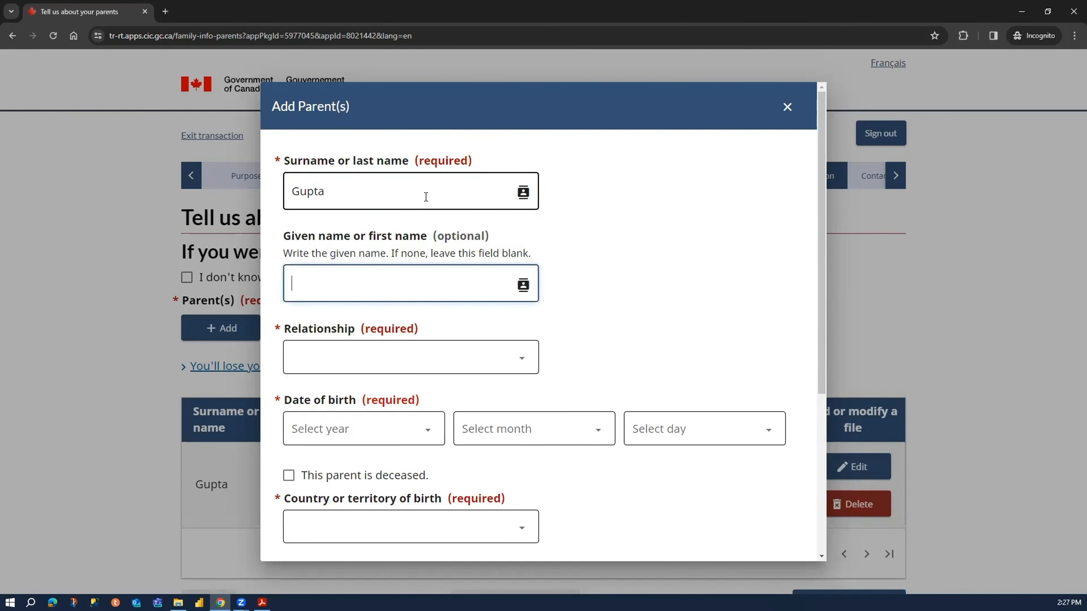
text(Mother)
click(339, 368)
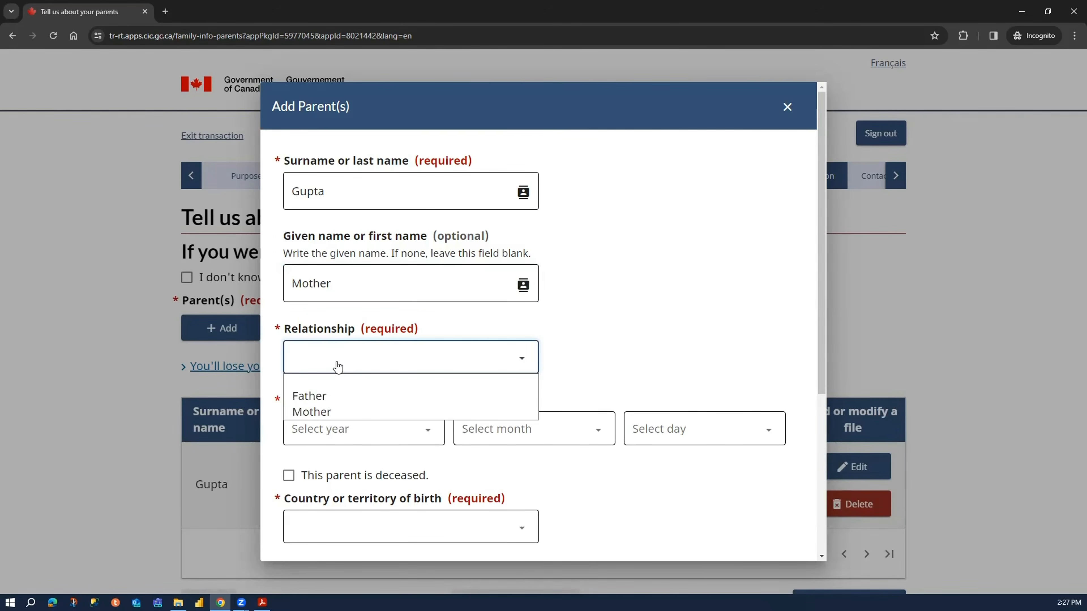
click(339, 411)
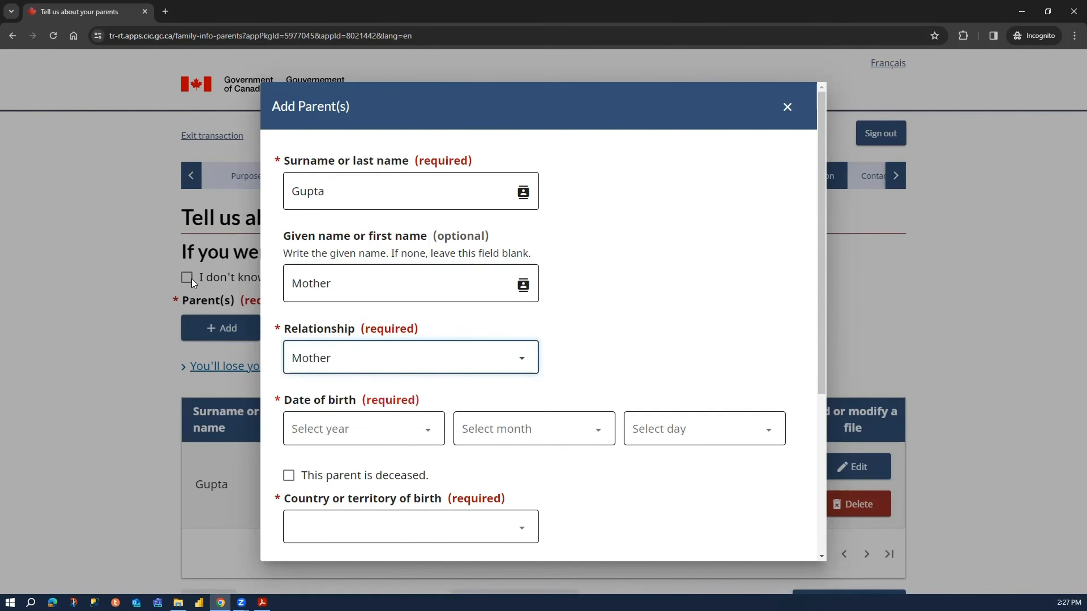
triple_click(570, 144)
click(576, 159)
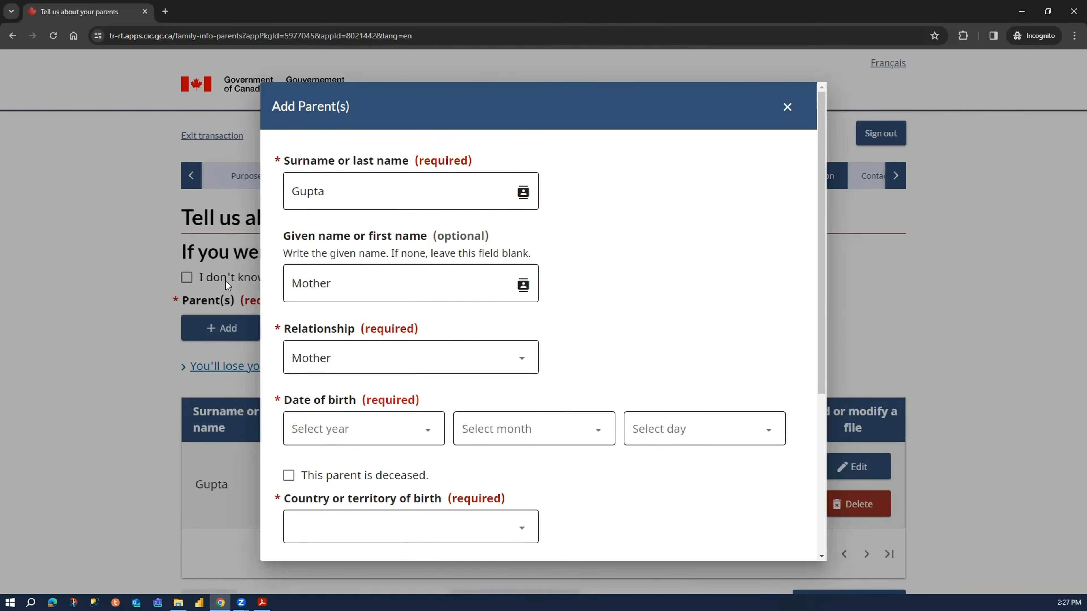
click(336, 433)
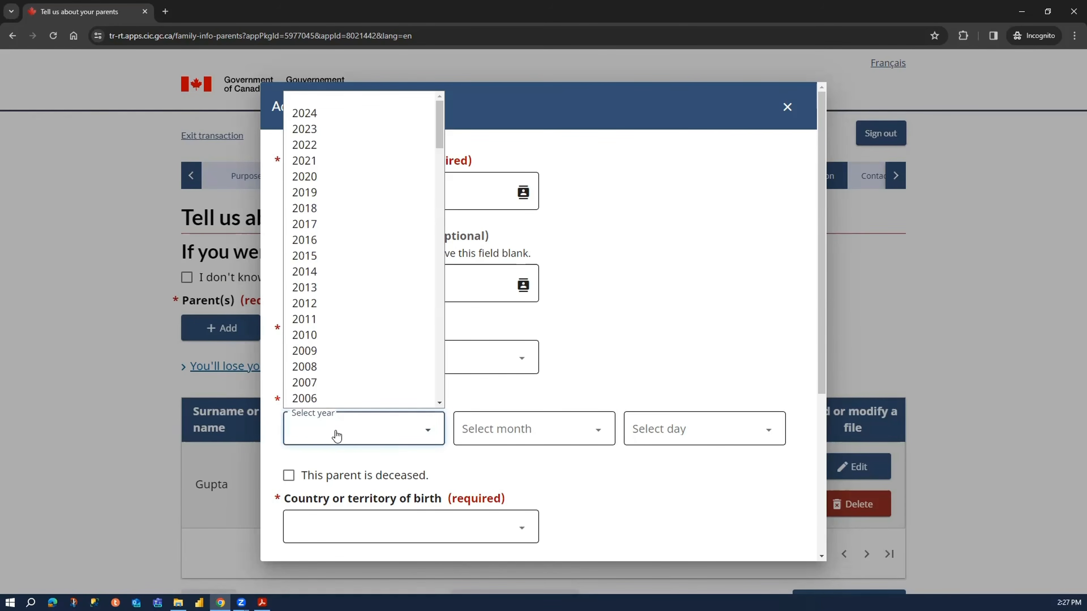
click(675, 381)
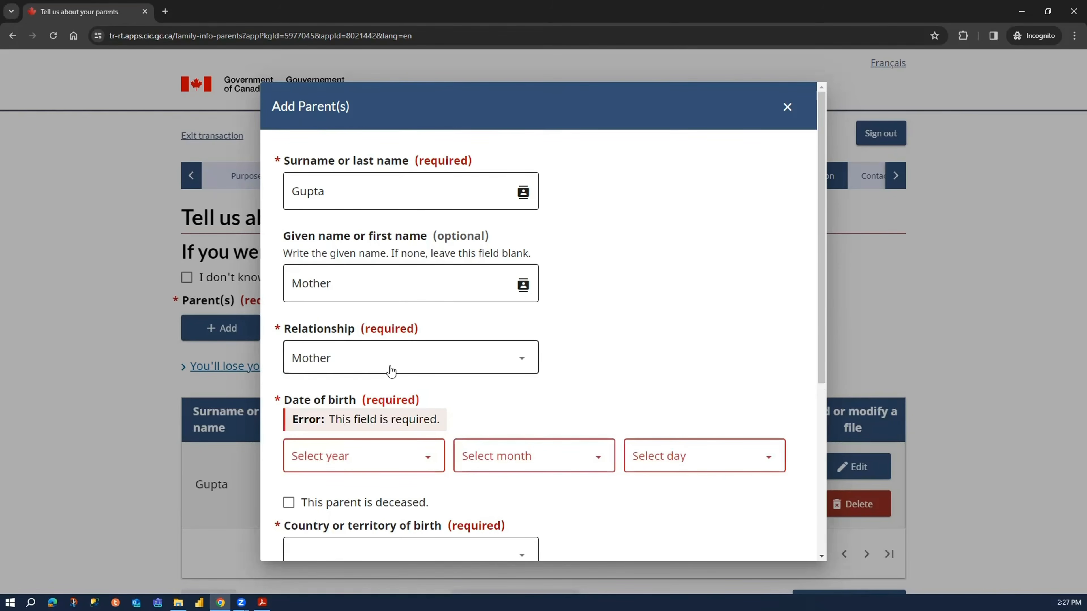
- Set the mother's date of birth by choosing the birth year and marking both the month and day as Unknown
click(355, 460)
scroll(370, 366, down, 20)
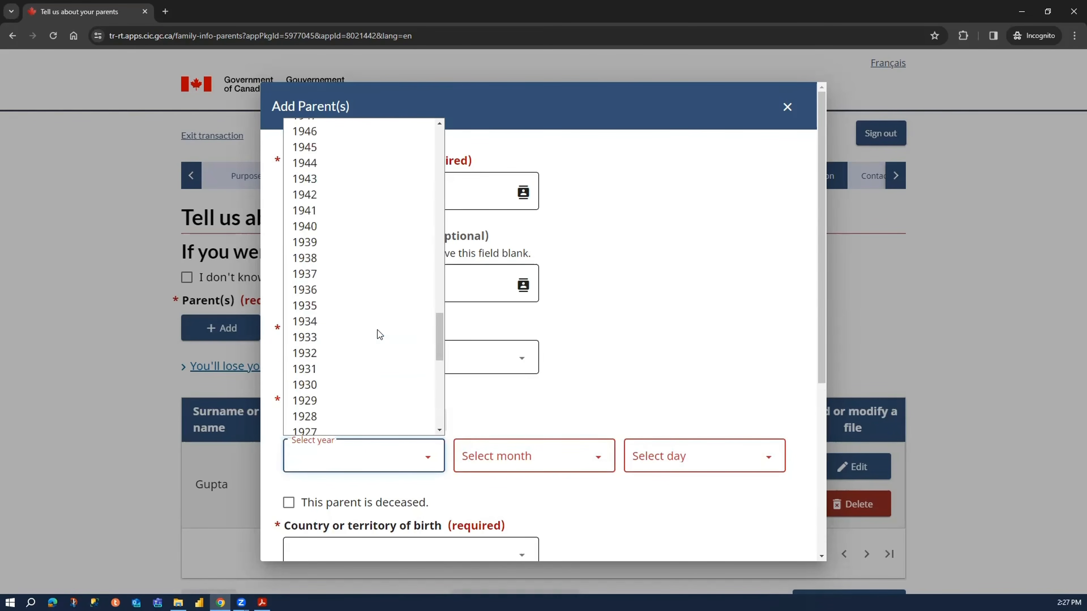
click(361, 305)
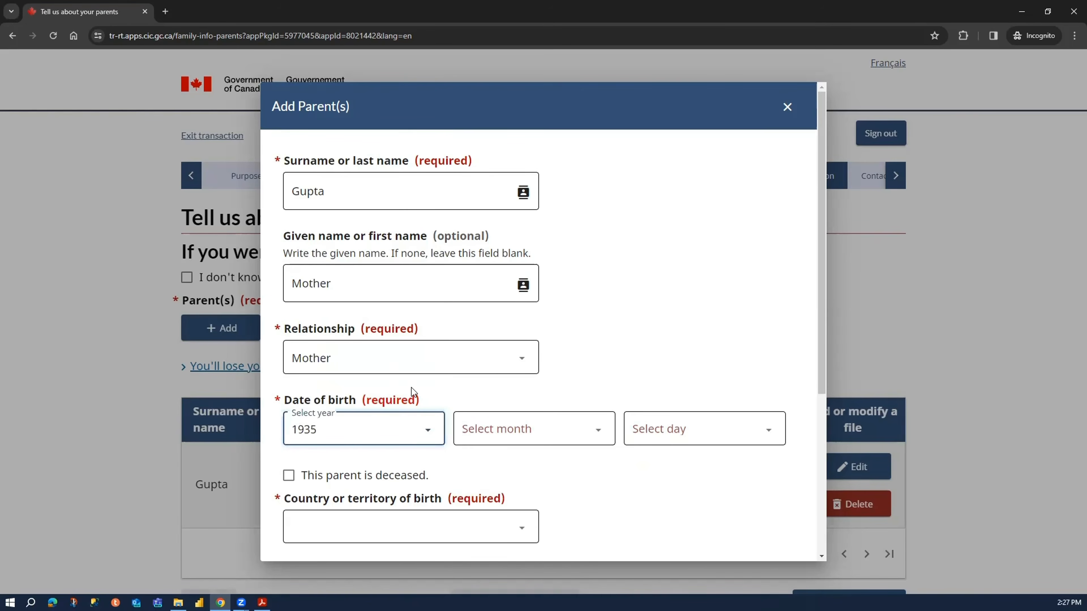
click(503, 429)
click(575, 209)
click(696, 428)
click(657, 113)
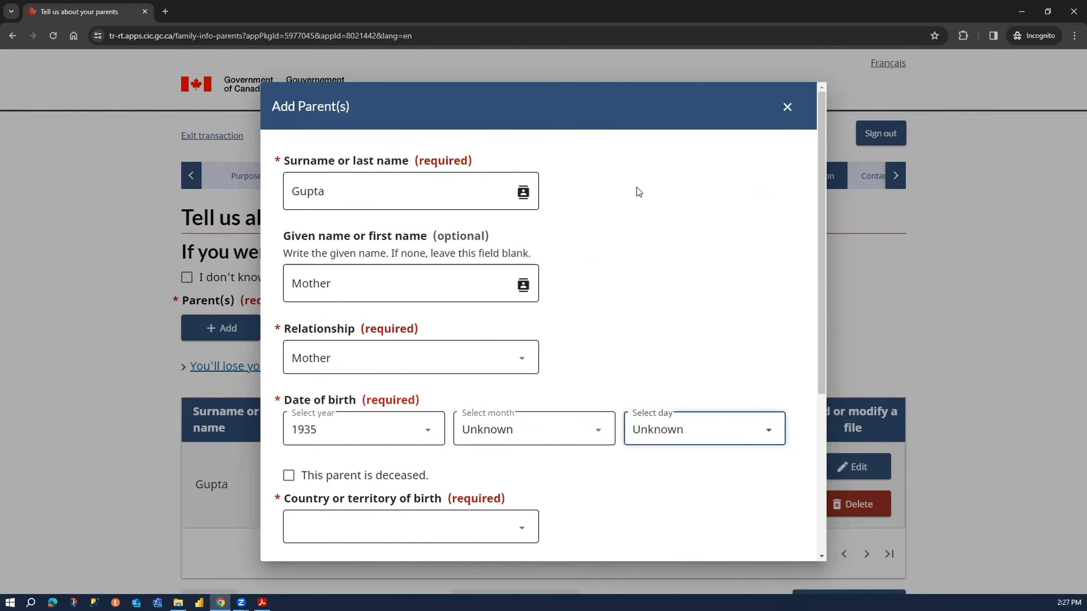
- Mark the mother as deceased and set her date of death to January 1, 2001
scroll(522, 424, down, 3)
click(387, 309)
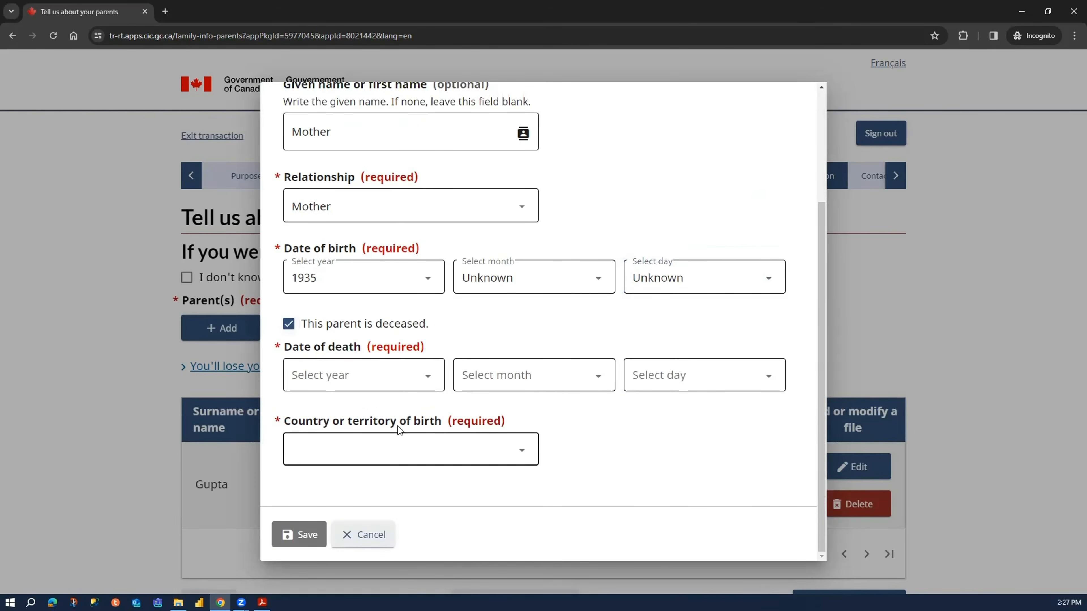
click(383, 375)
scroll(353, 289, down, 5)
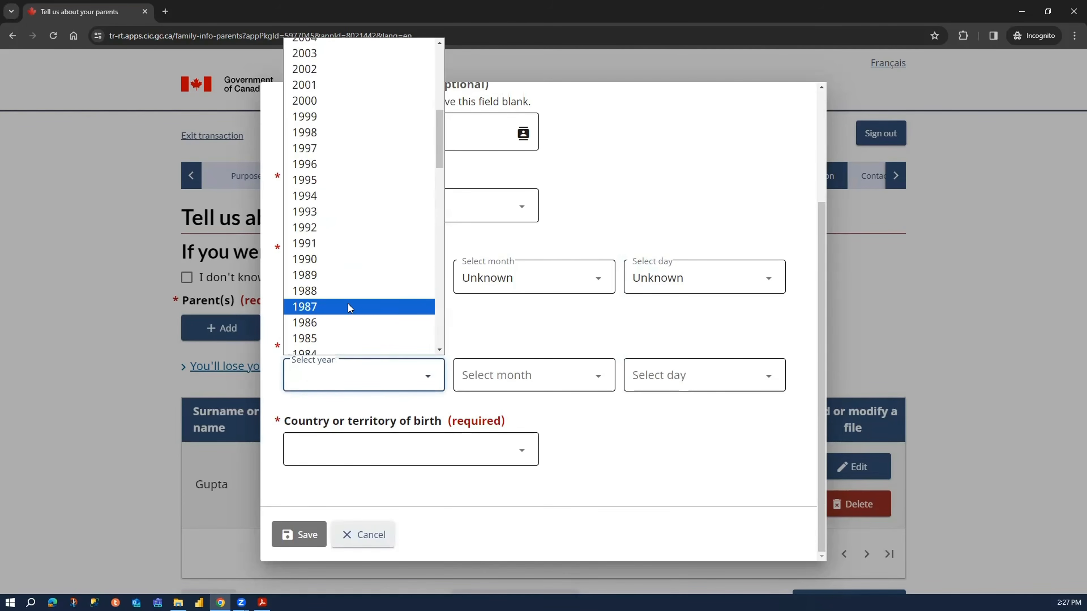
scroll(353, 292, up, 3)
click(368, 312)
click(519, 377)
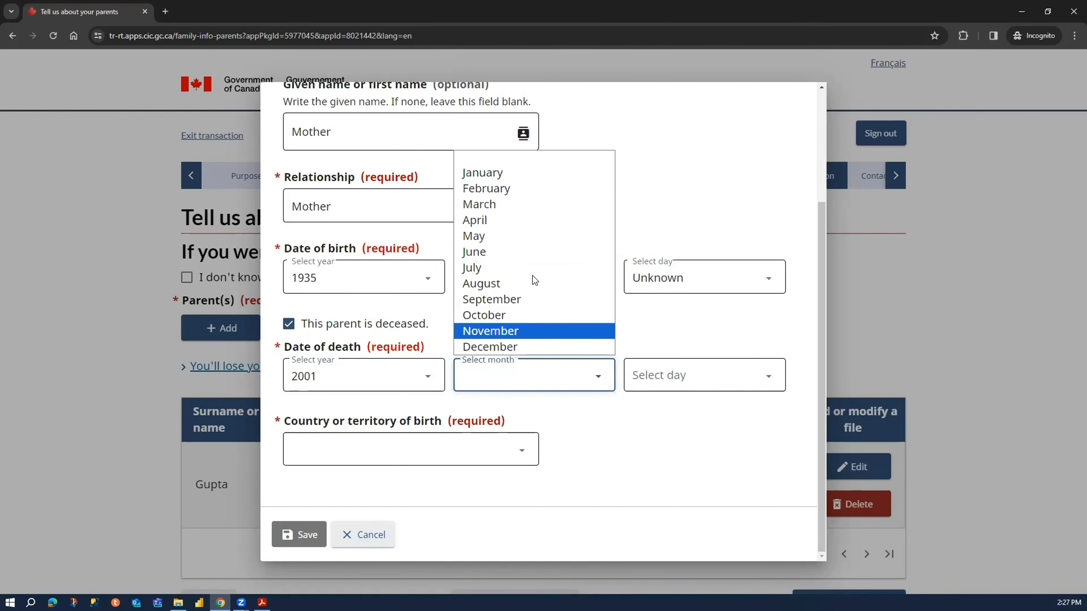
click(552, 173)
click(651, 373)
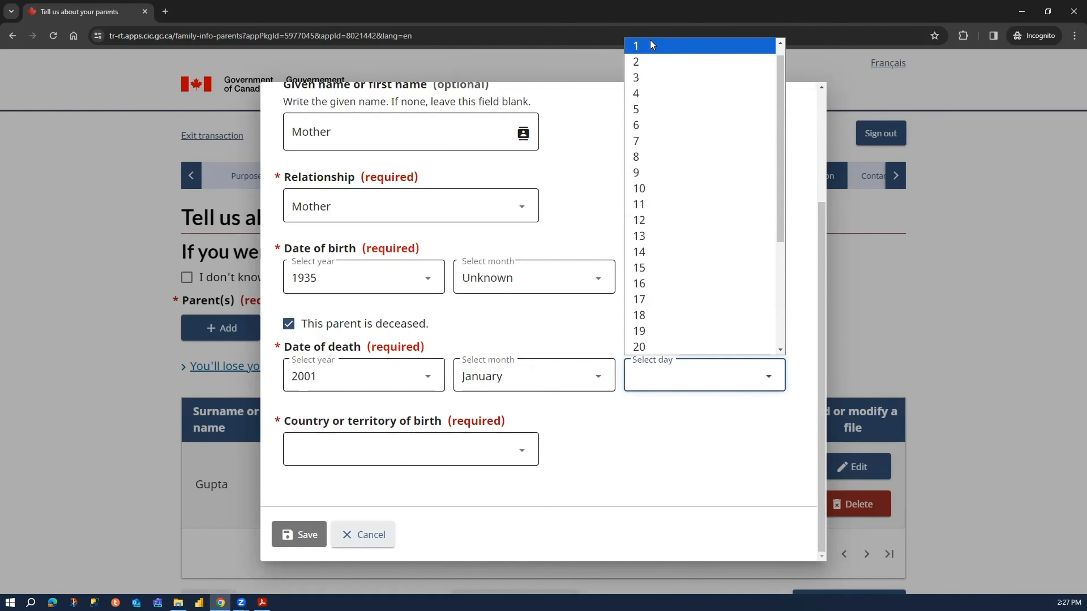
click(650, 45)
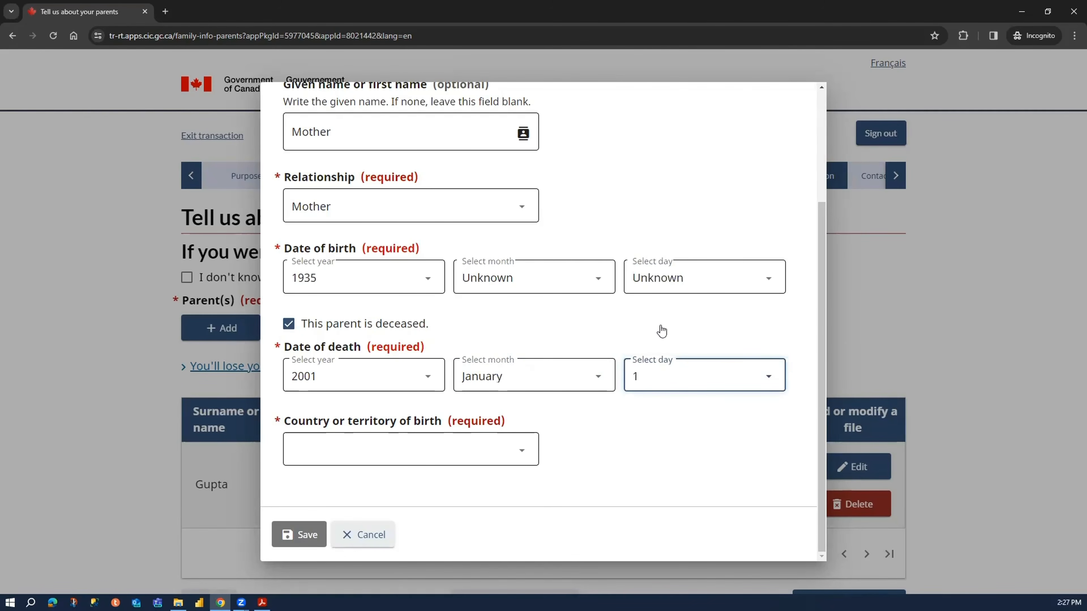
- Set the mother's country of birth to India, save the parent entry, and save the parents page to continue
click(353, 447)
text(india)
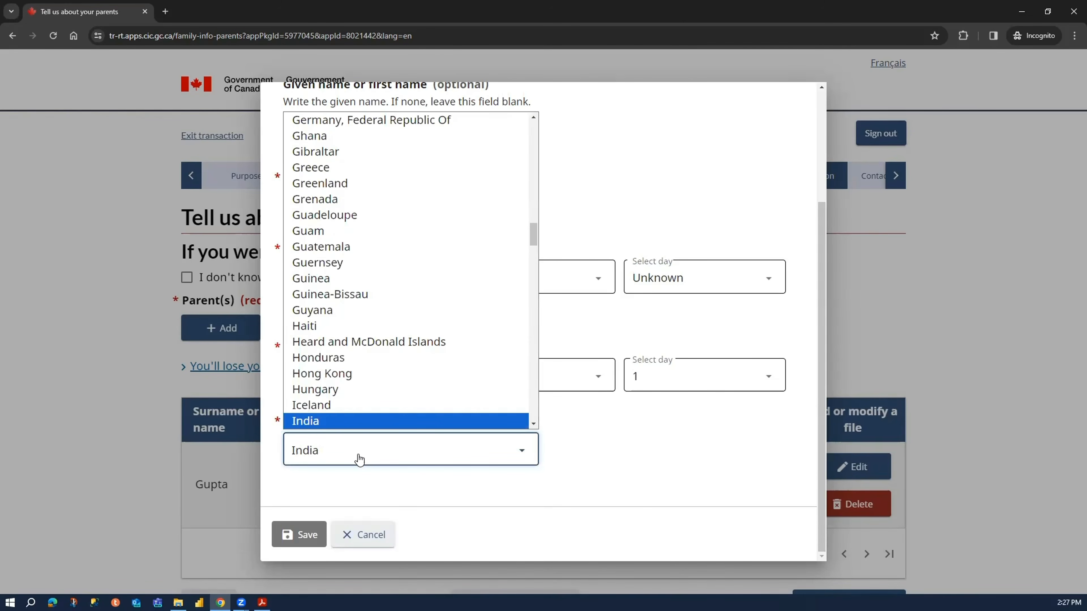
key(Return)
click(317, 537)
scroll(753, 352, down, 5)
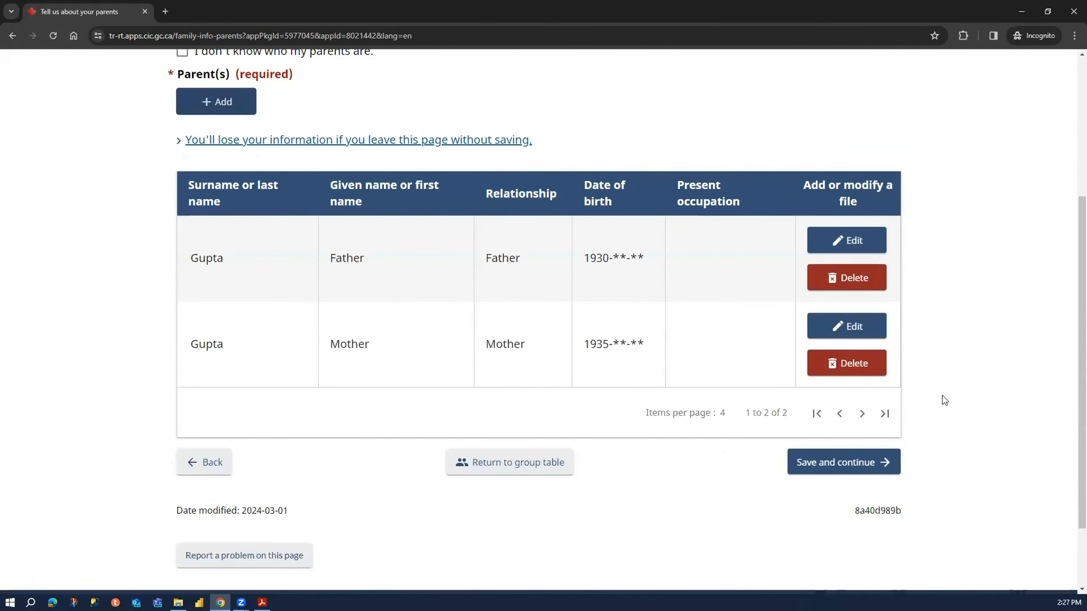
click(868, 476)
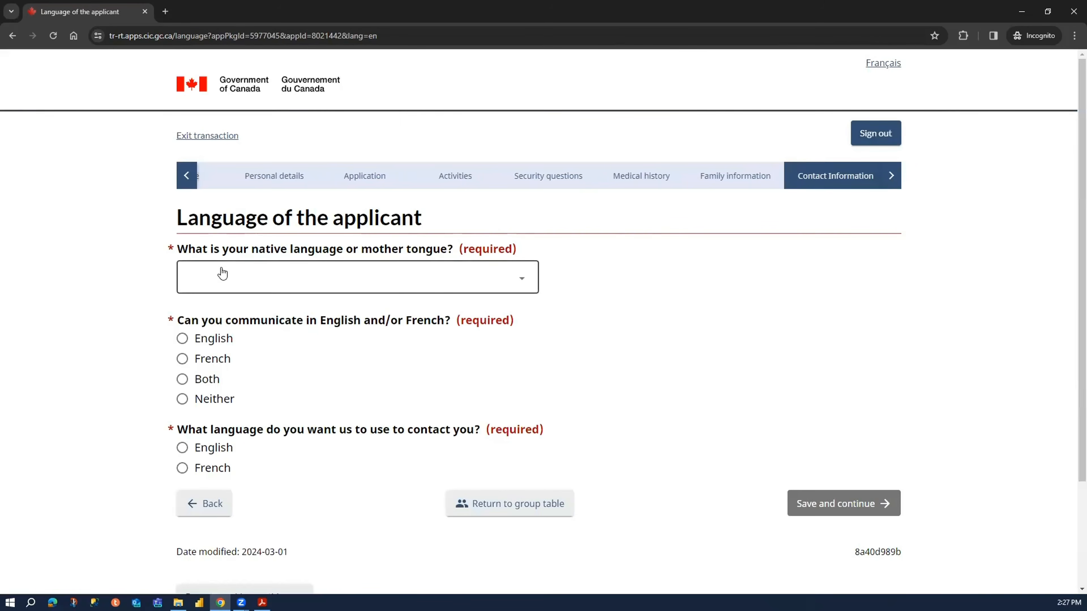
- Set the applicant's communication ability to English and the preferred contact language to French
click(208, 339)
click(215, 449)
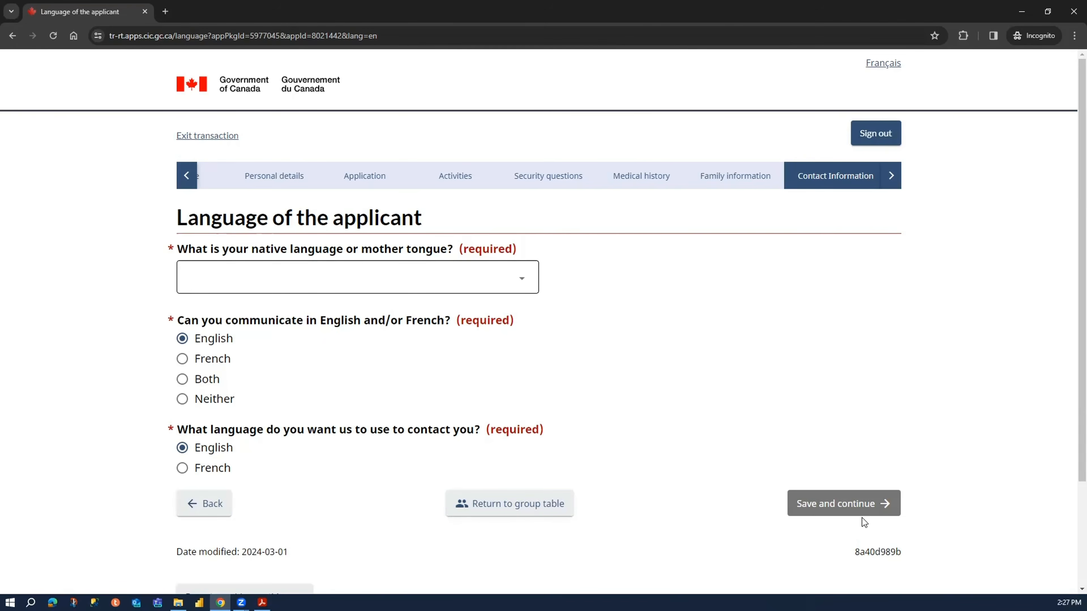
key(Down)
- Set the applicant's native language to Hindi and save the language page to continue
click(304, 274)
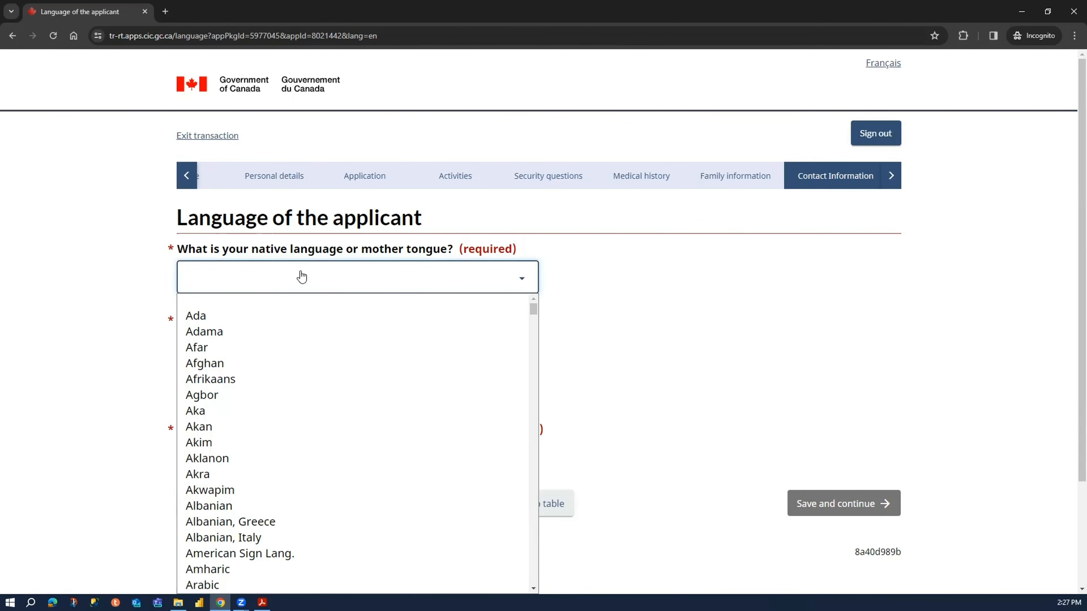
key(h)
key(Down)
key(Down)
key(Down)
key(Down)
key(Down)
key(Down)
key(Down)
key(Down)
key(Down)
key(Down)
key(Down)
key(Down)
key(Return)
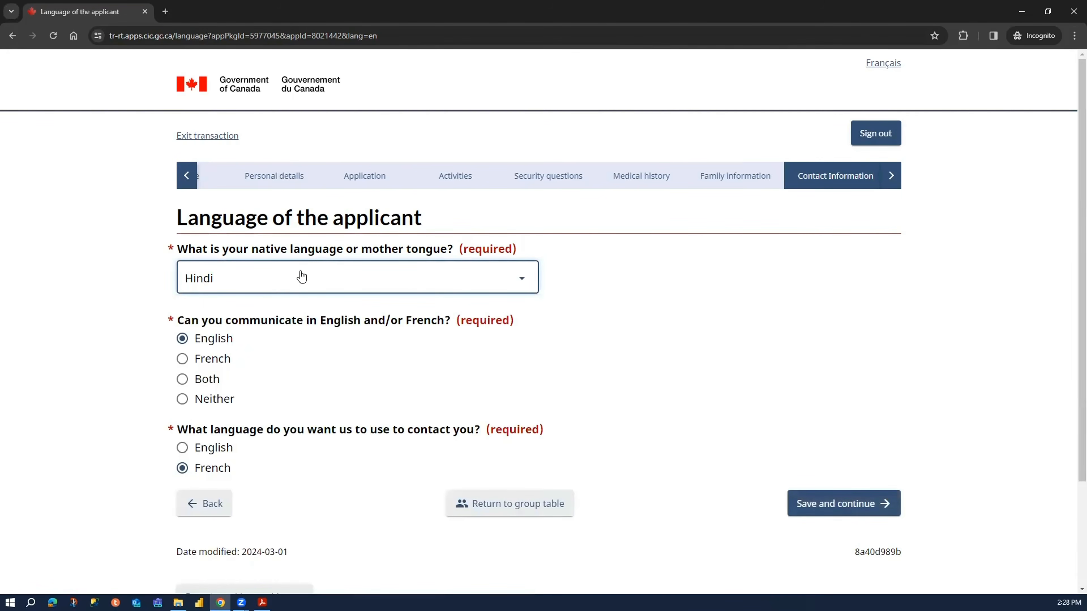
click(841, 505)
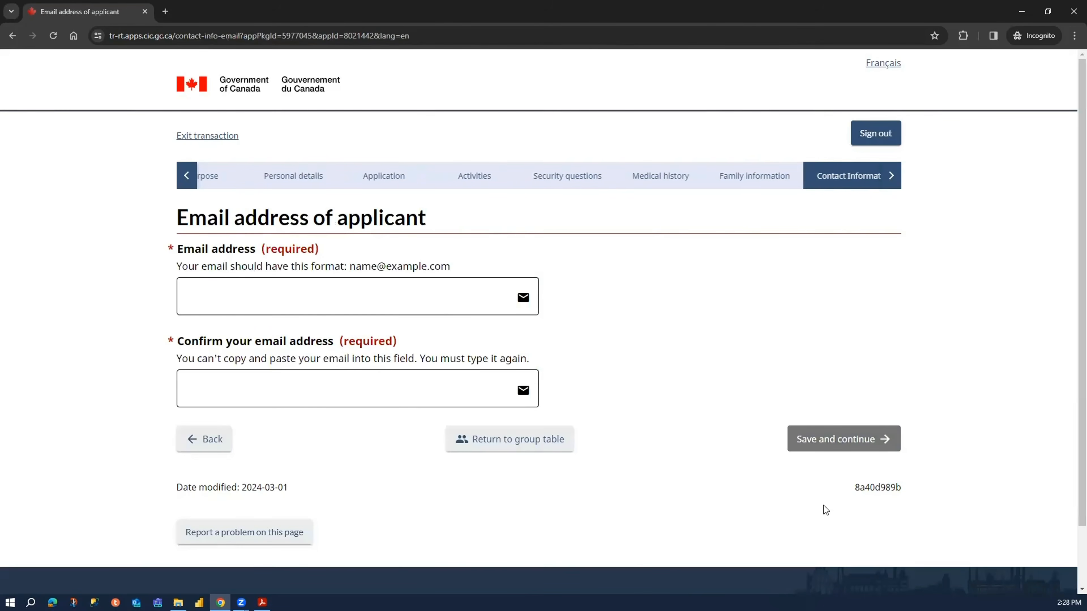
- Enter the applicant's email address and retype it in the confirmation field
click(368, 298)
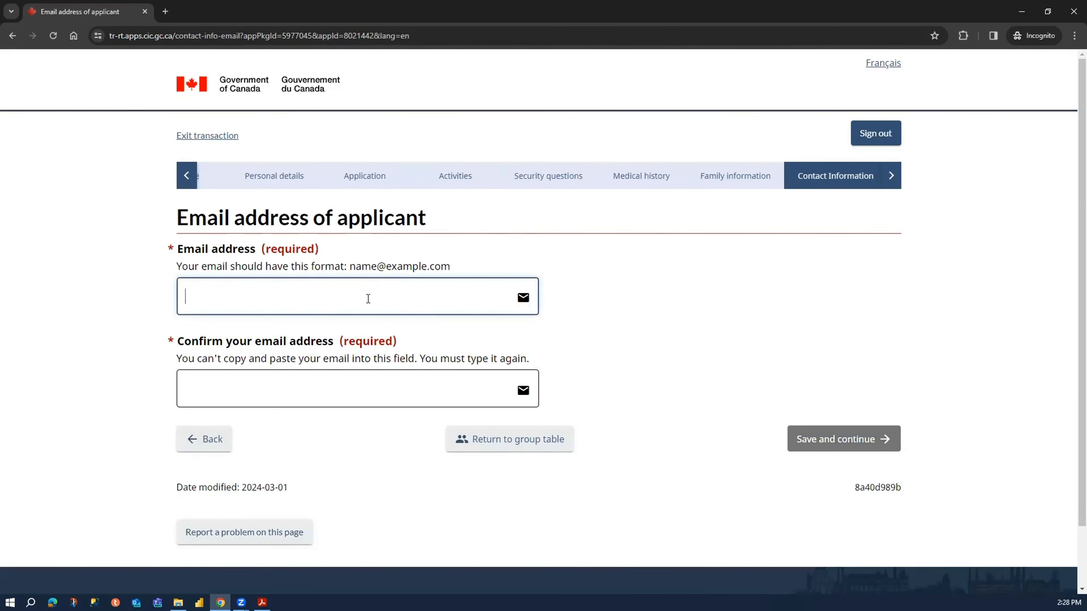
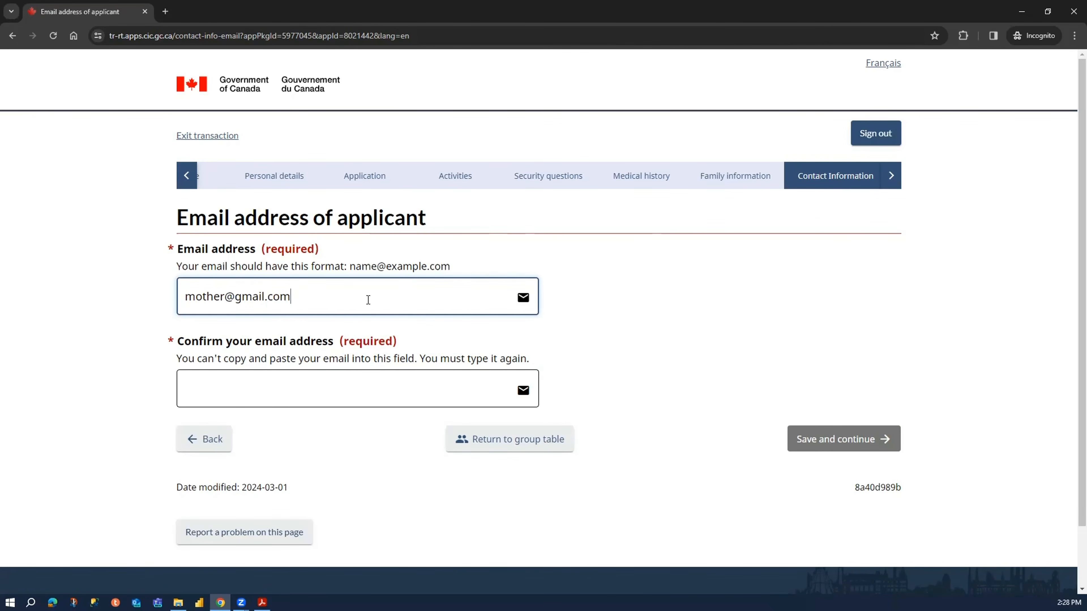
click(374, 388)
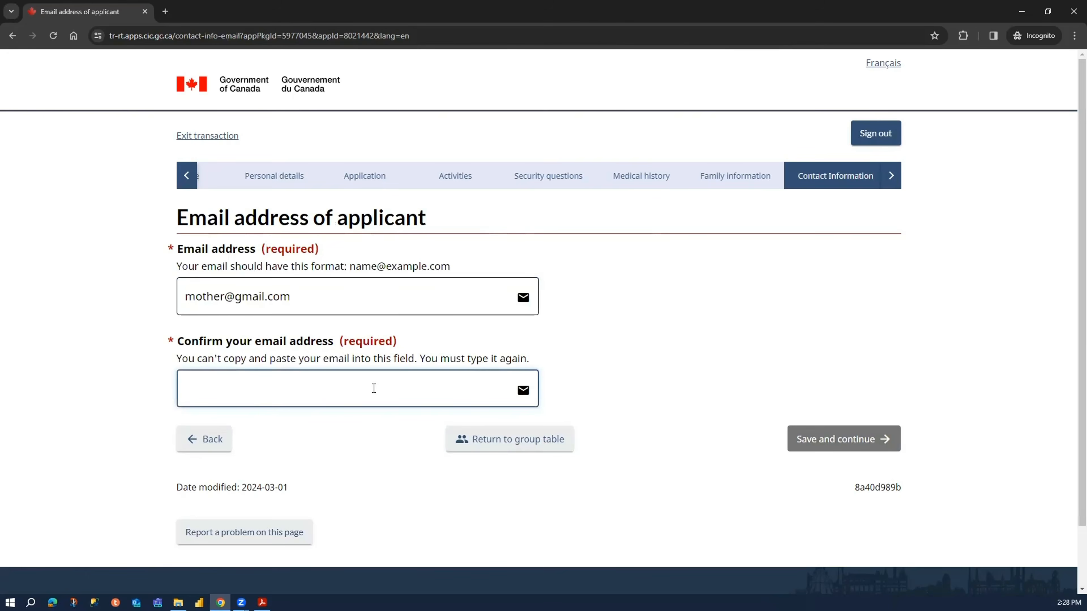
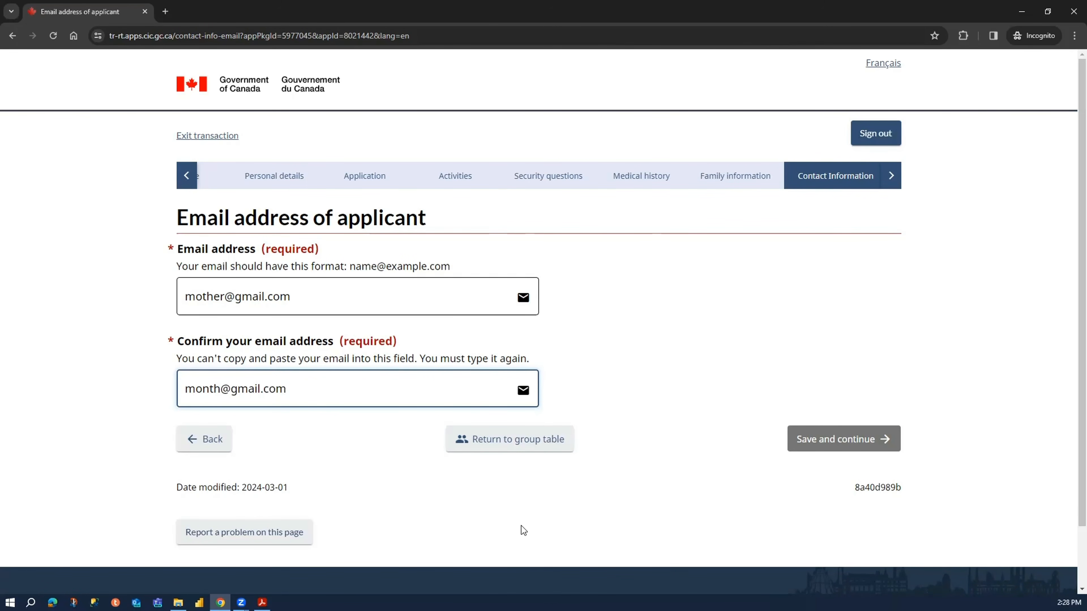
click(622, 528)
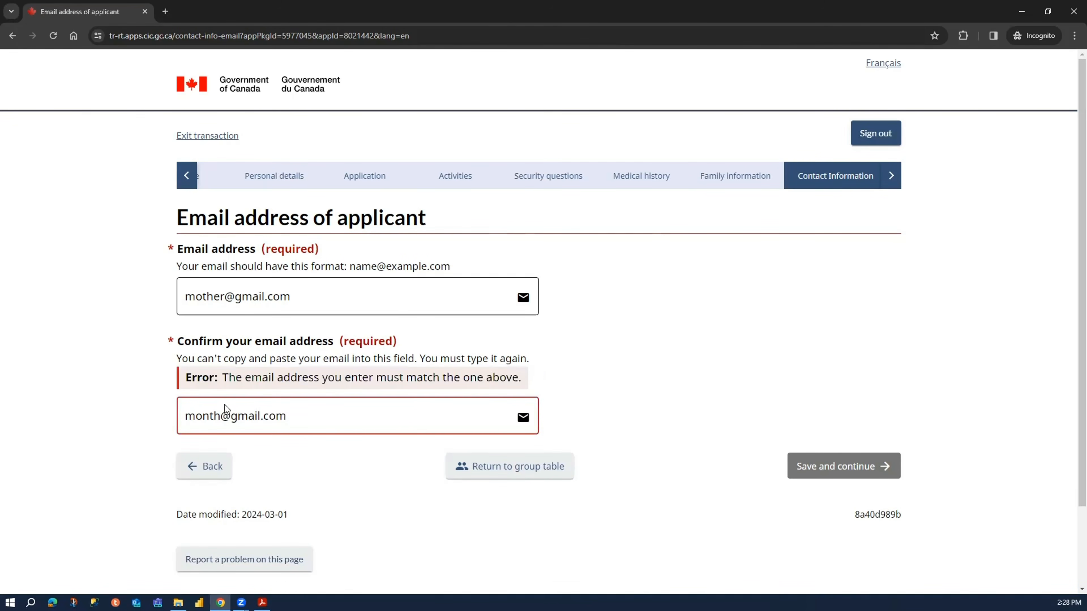
- Correct the confirmation email so it matches the applicant's email address, and save the page to continue
click(216, 411)
key(Delete)
key(BackSpace)
key(BackSpace)
text(ther)
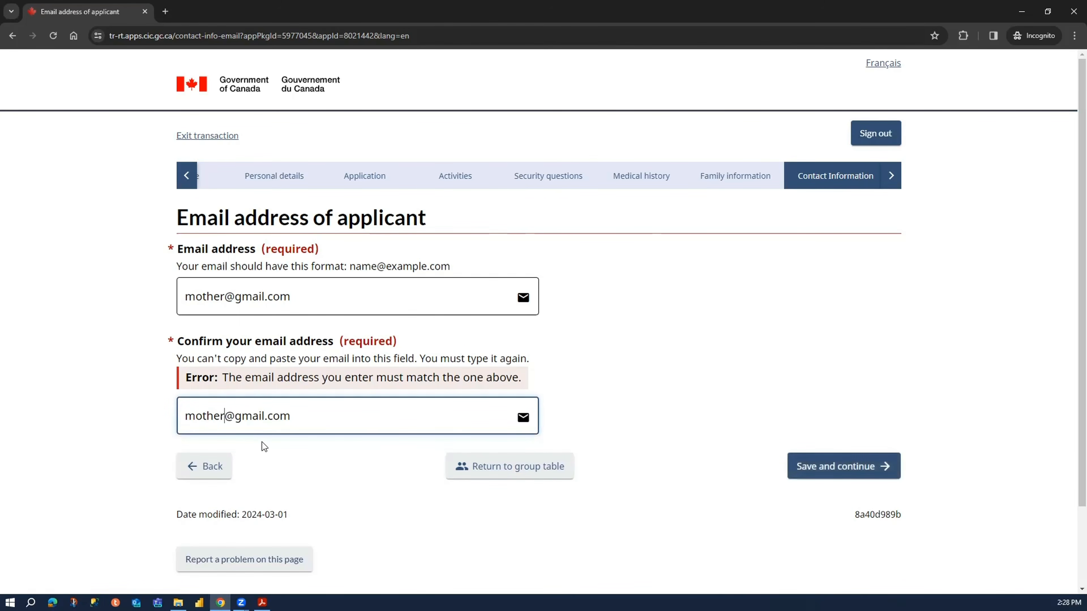
click(303, 479)
click(822, 444)
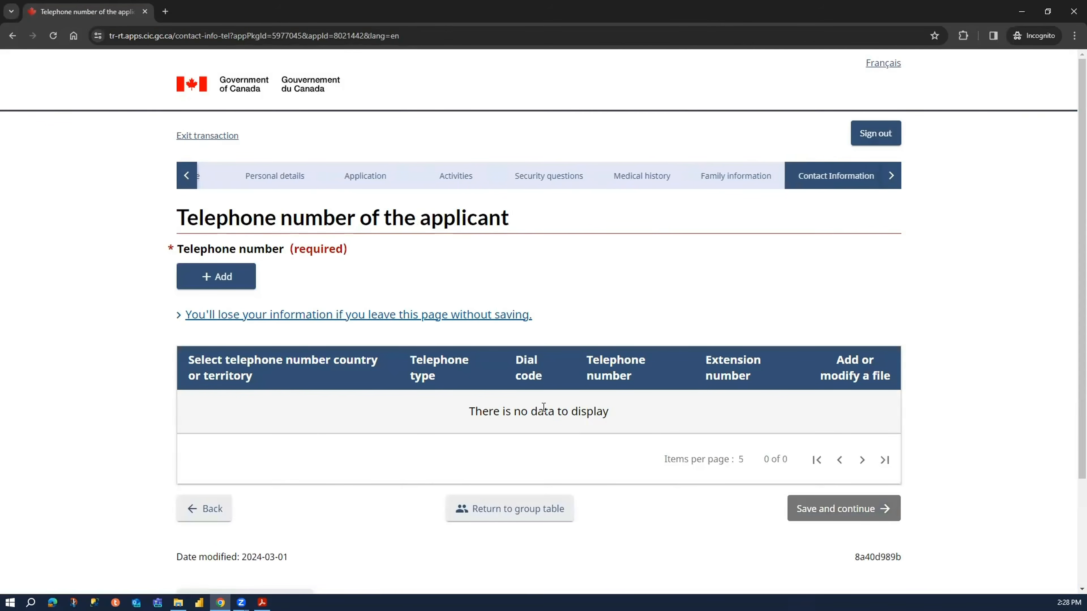
- Add a telephone entry with type Cellular, country or territory Other, and dial code 91
click(234, 280)
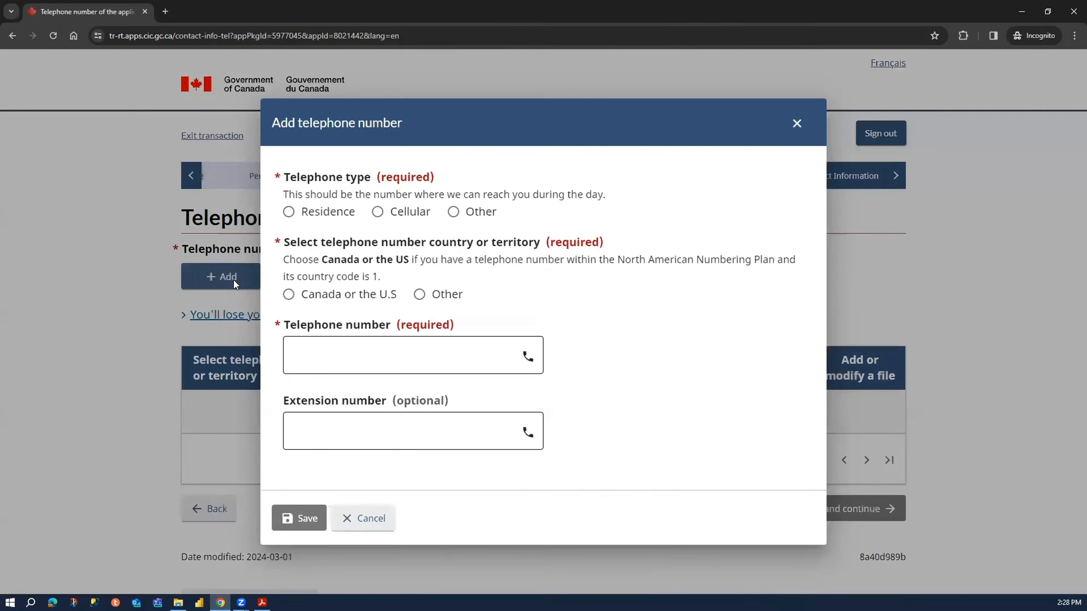
click(397, 216)
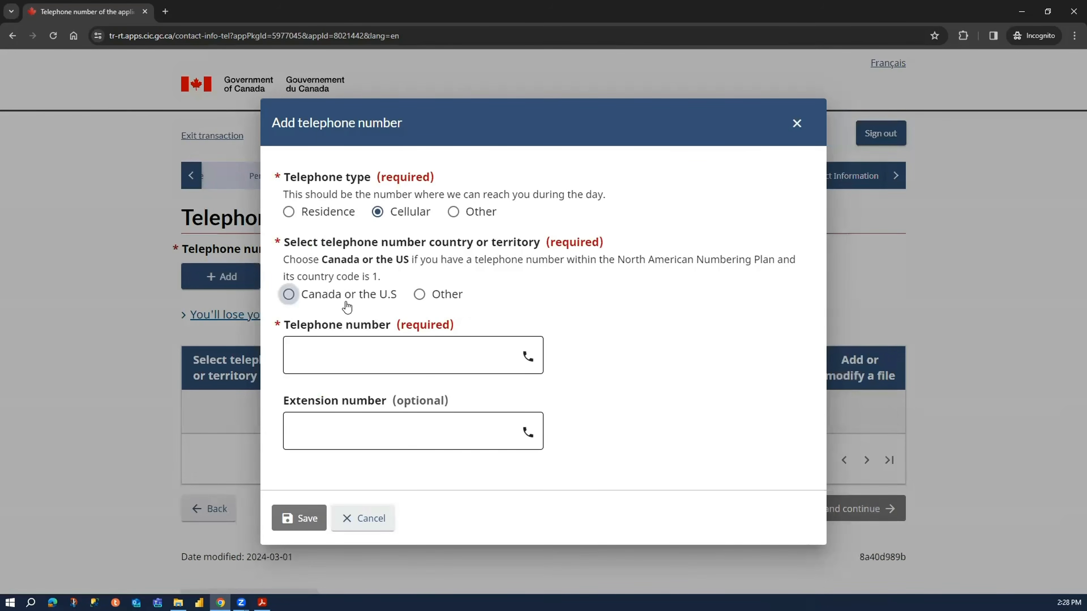
click(420, 295)
click(406, 342)
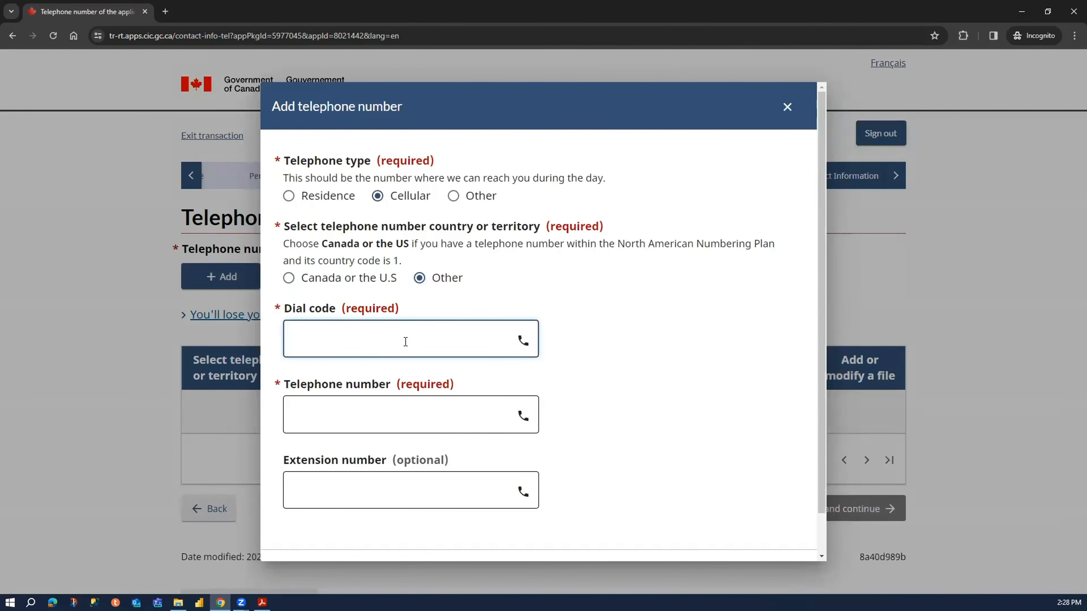
- Enter the applicant's telephone number, save the entry, and save the telephone page to continue
click(397, 411)
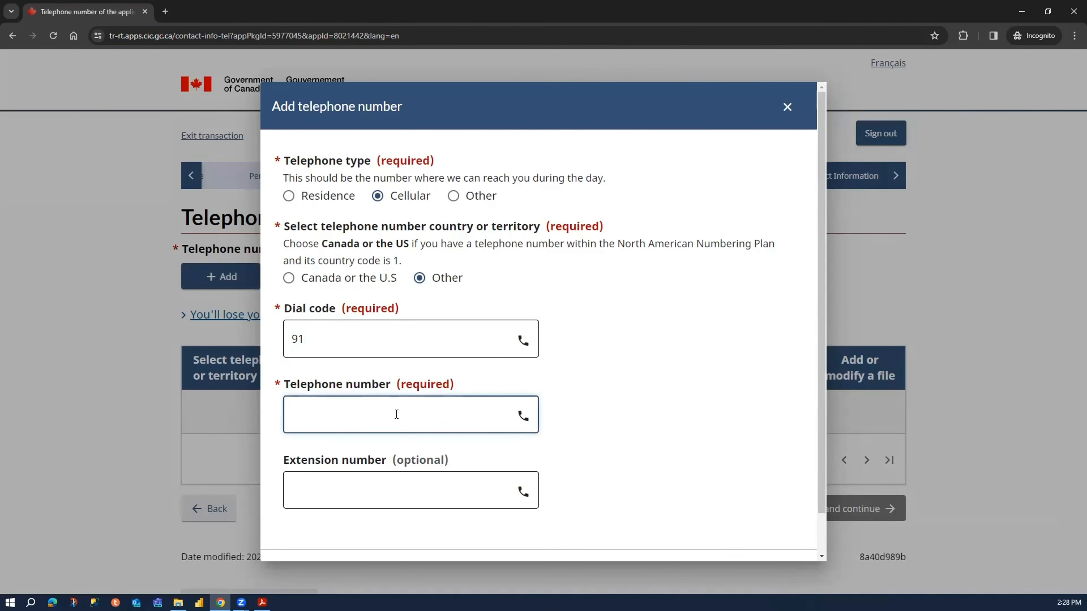
text(9999888899)
scroll(704, 438, down, 1)
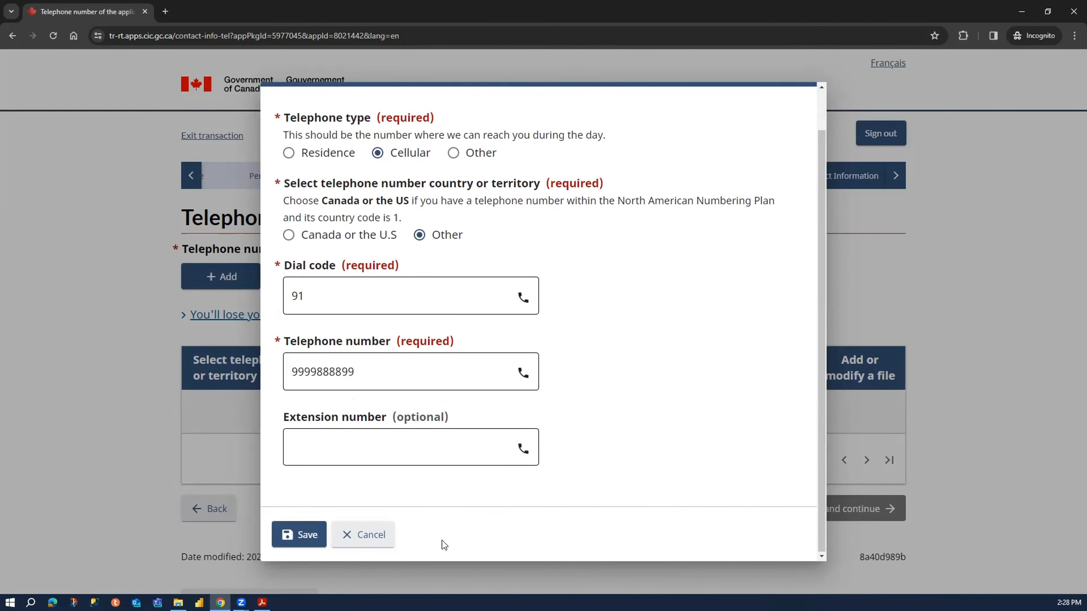
click(296, 538)
scroll(1004, 462, down, 3)
click(853, 382)
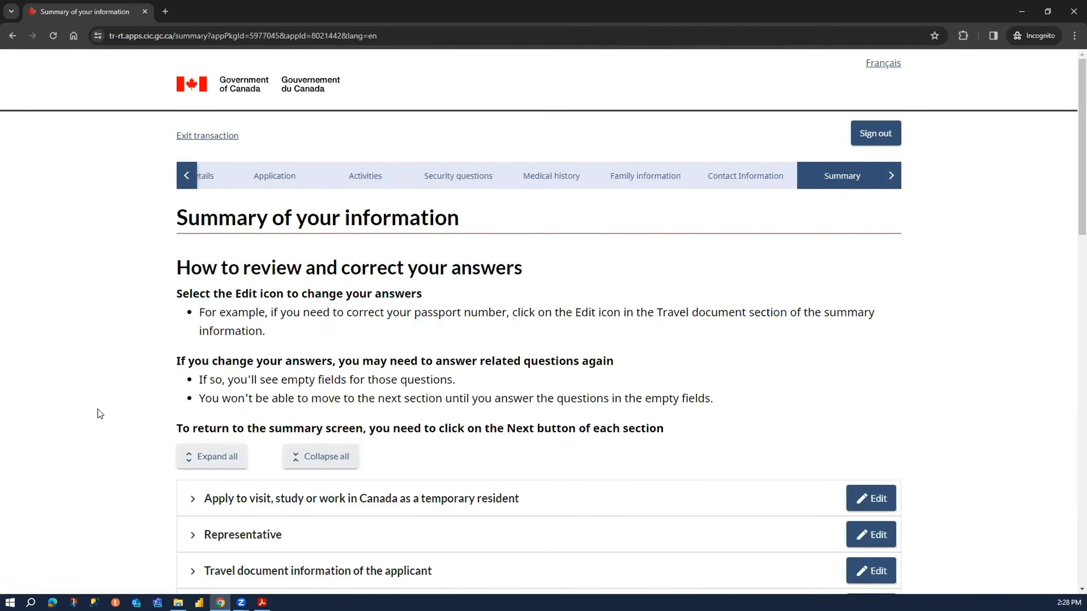
- Expand all sections of the applicant's information summary
scroll(122, 384, down, 15)
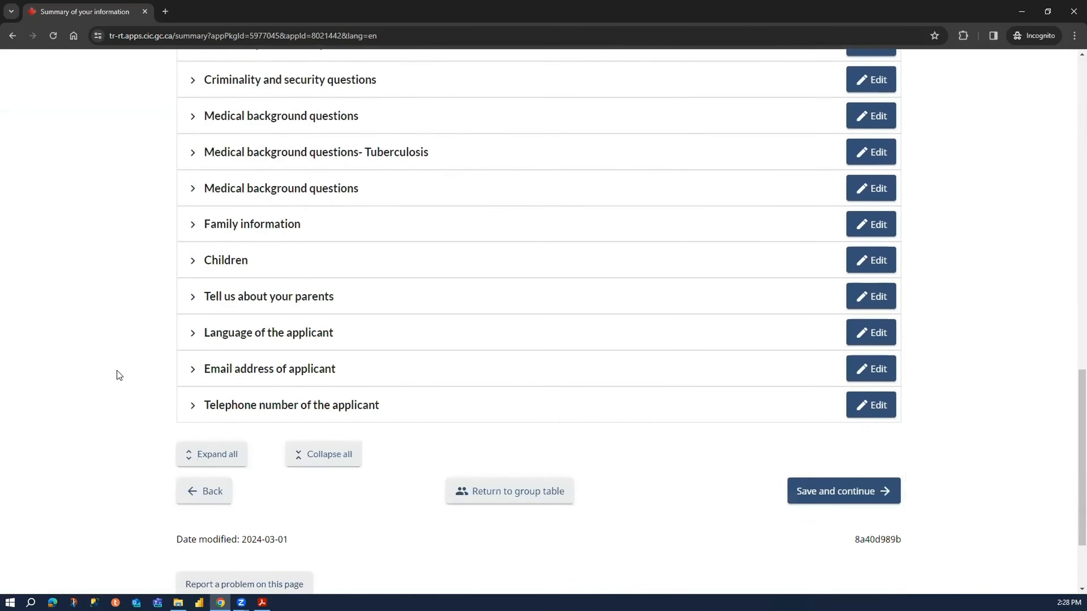
scroll(117, 370, up, 8)
scroll(73, 334, up, 9)
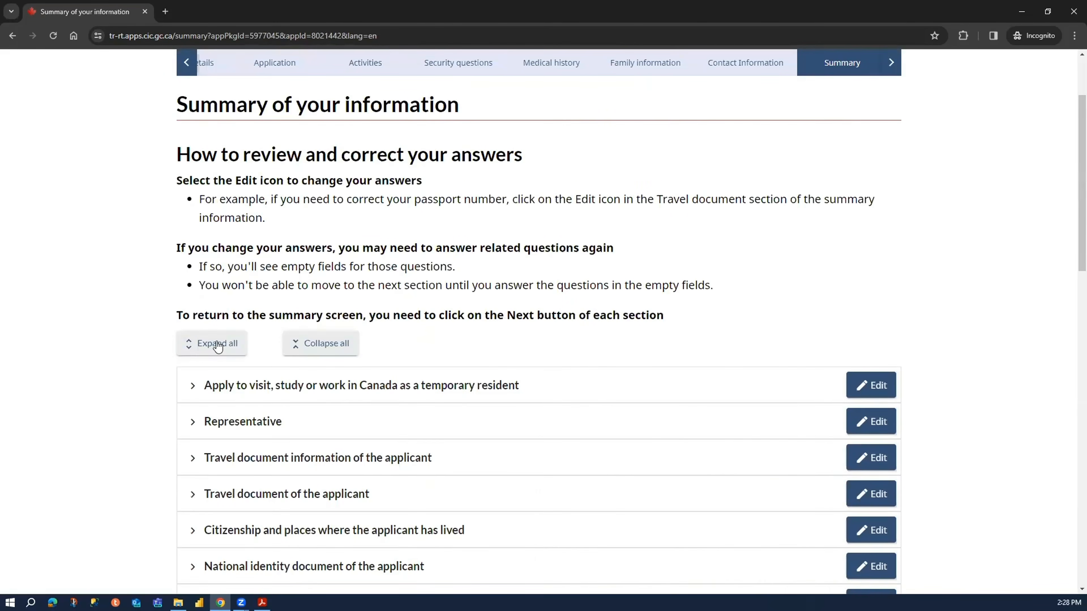
click(211, 330)
- Review the applicant's answers in the summary, from visit purpose and travel document to past names, contact information, funds and education
scroll(156, 369, down, 4)
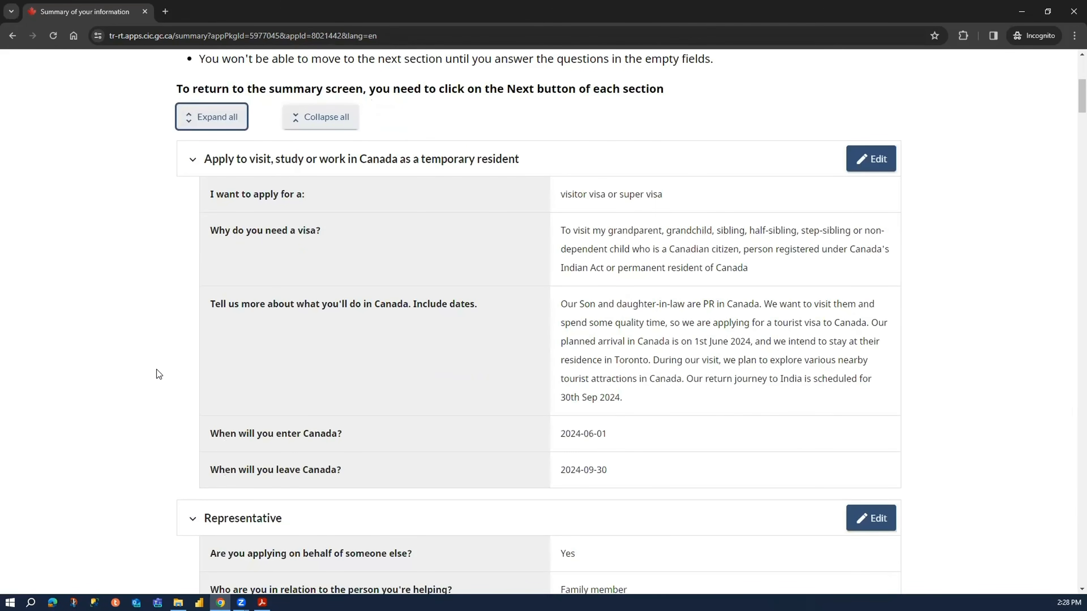
scroll(157, 369, down, 10)
scroll(156, 370, down, 15)
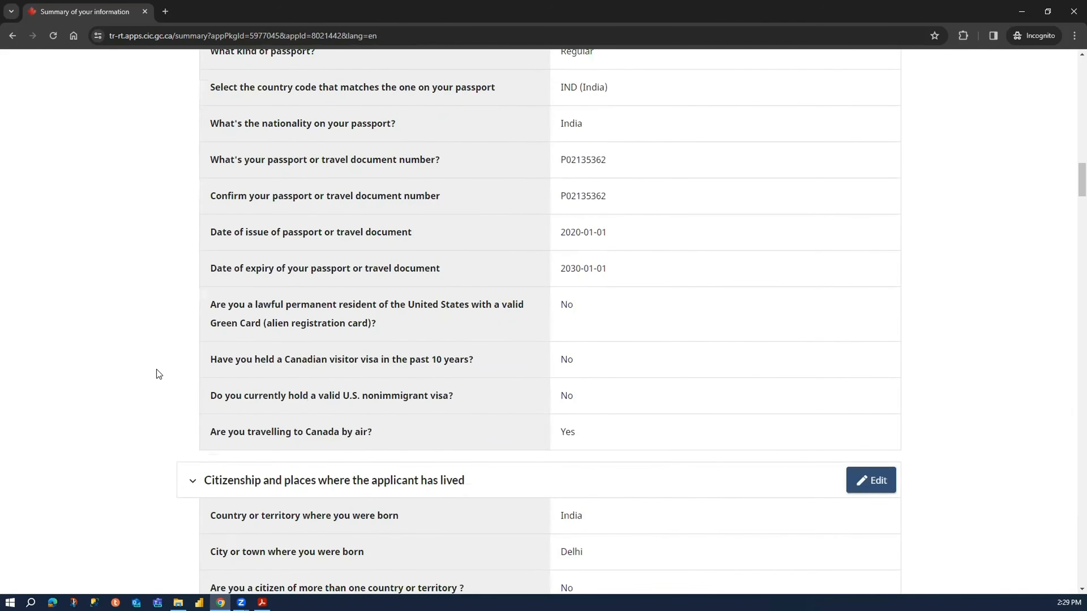
scroll(156, 370, down, 11)
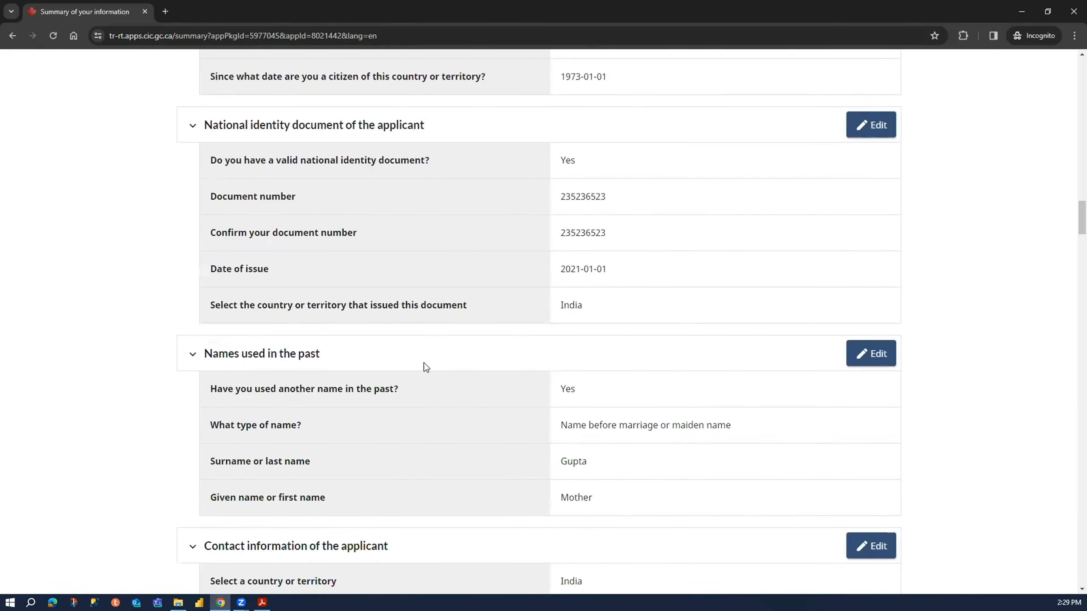
scroll(773, 299, down, 2)
click(880, 246)
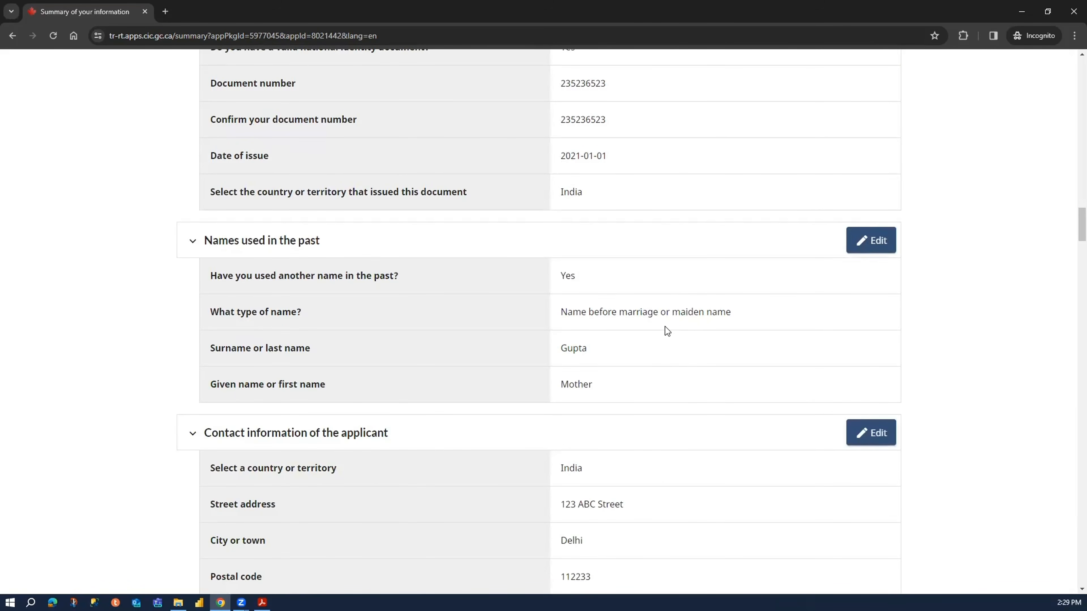
scroll(970, 383, down, 13)
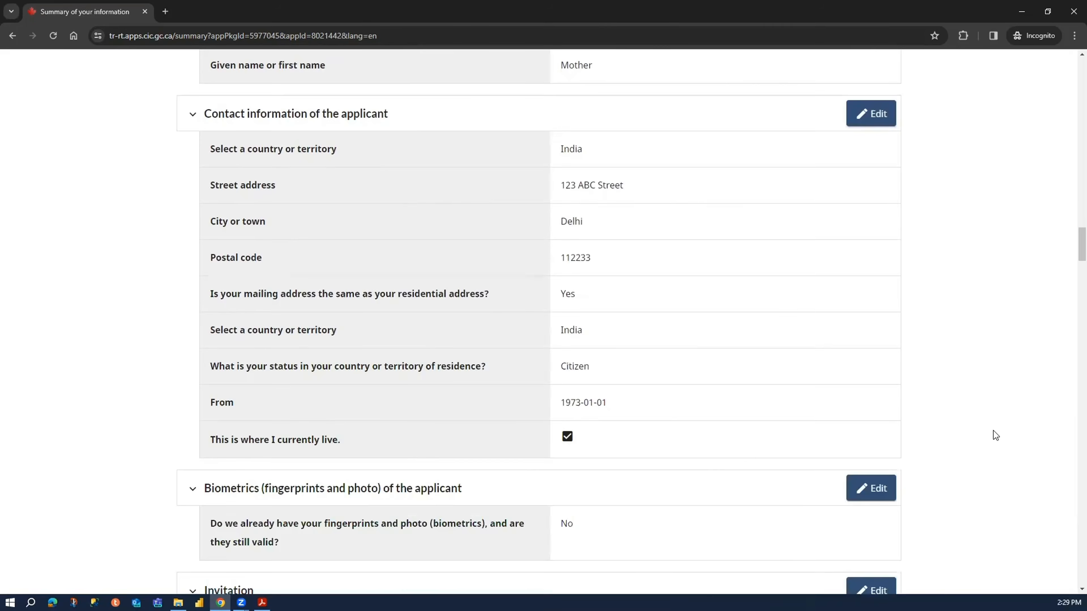
scroll(1018, 462, down, 20)
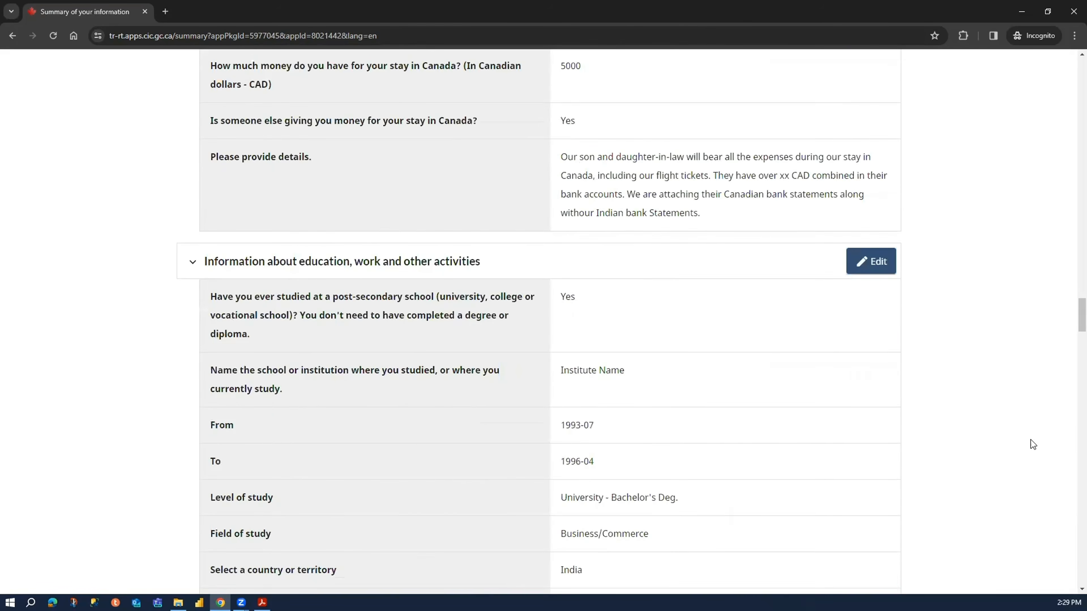
- Print the expanded summary to PDF with all pages in Landscape layout, checking the preview before saving
drag(1070, 371, 1073, 60)
key(ctrl+p)
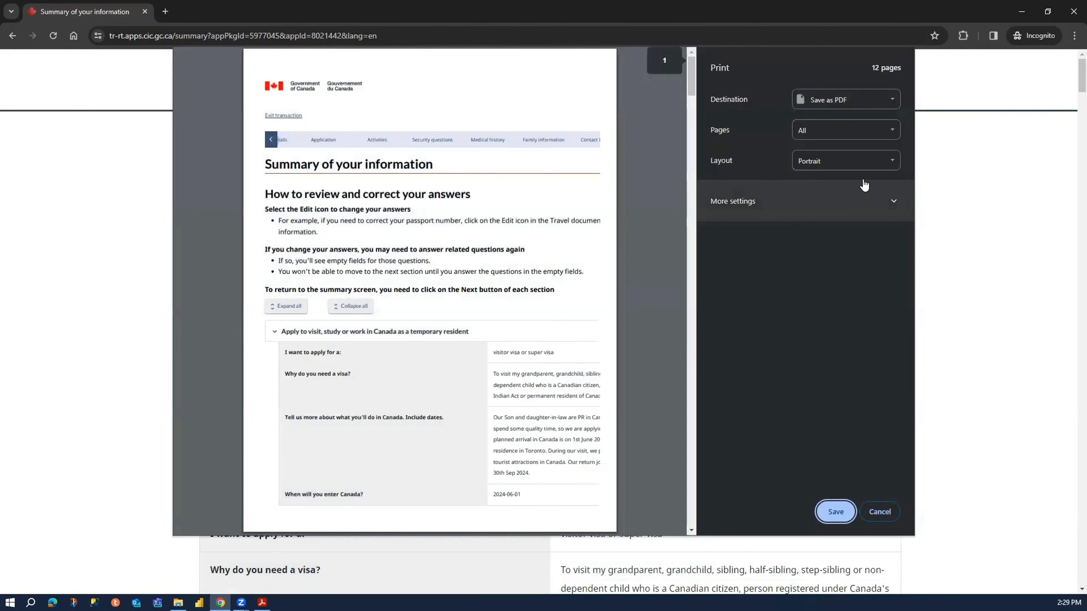
click(845, 161)
click(846, 188)
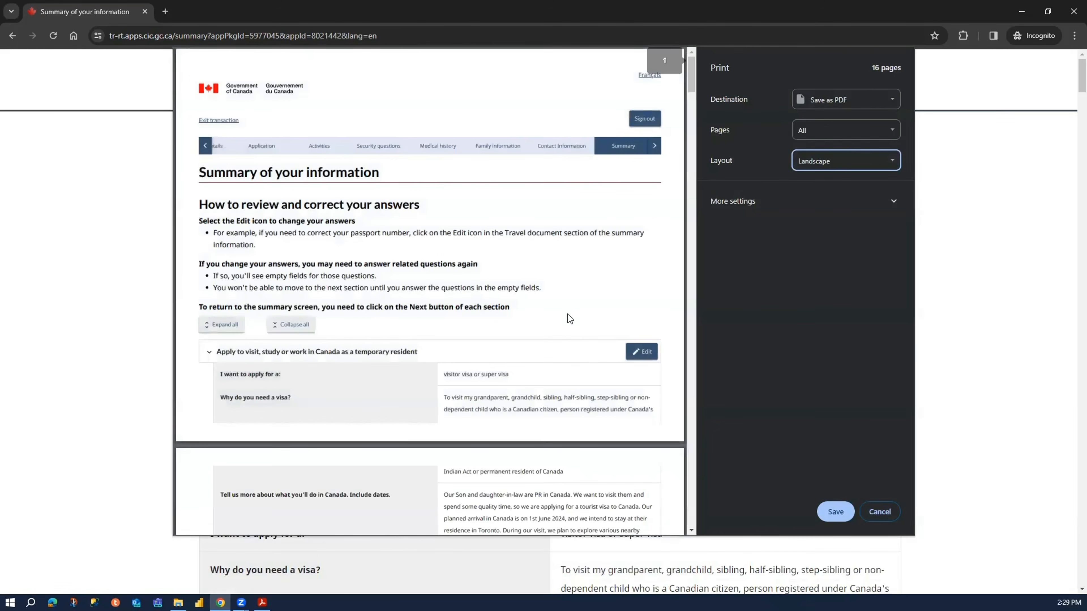
scroll(563, 317, down, 5)
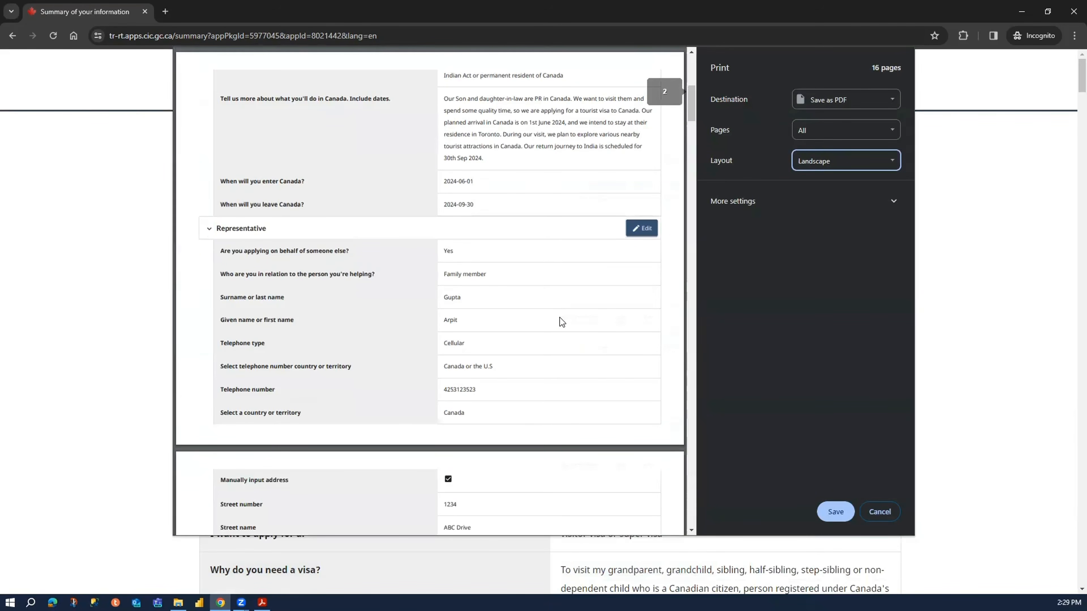
scroll(560, 319, down, 10)
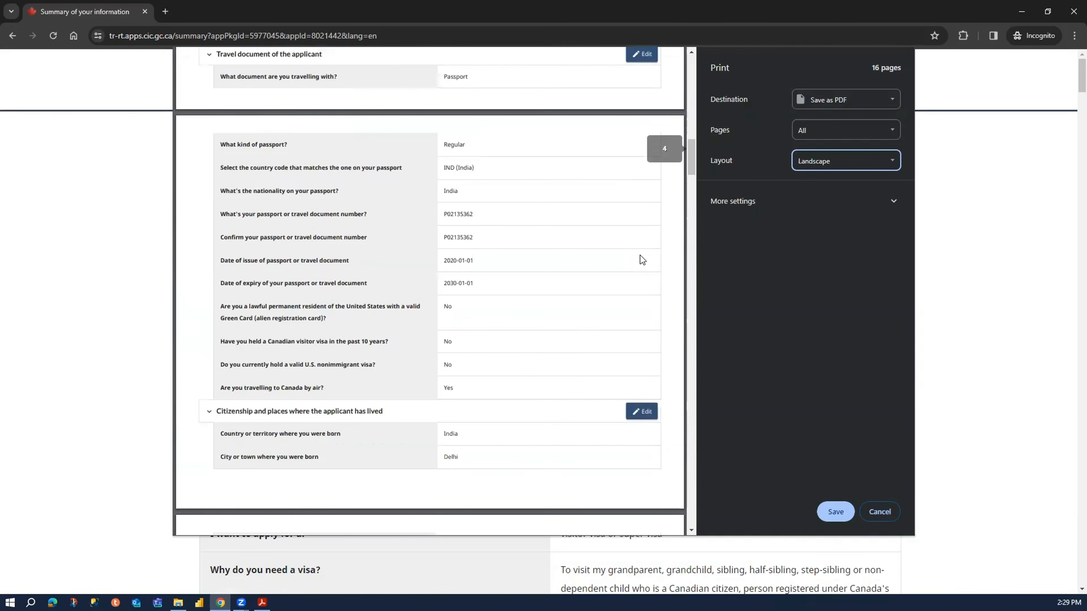
drag(690, 153, 752, 4)
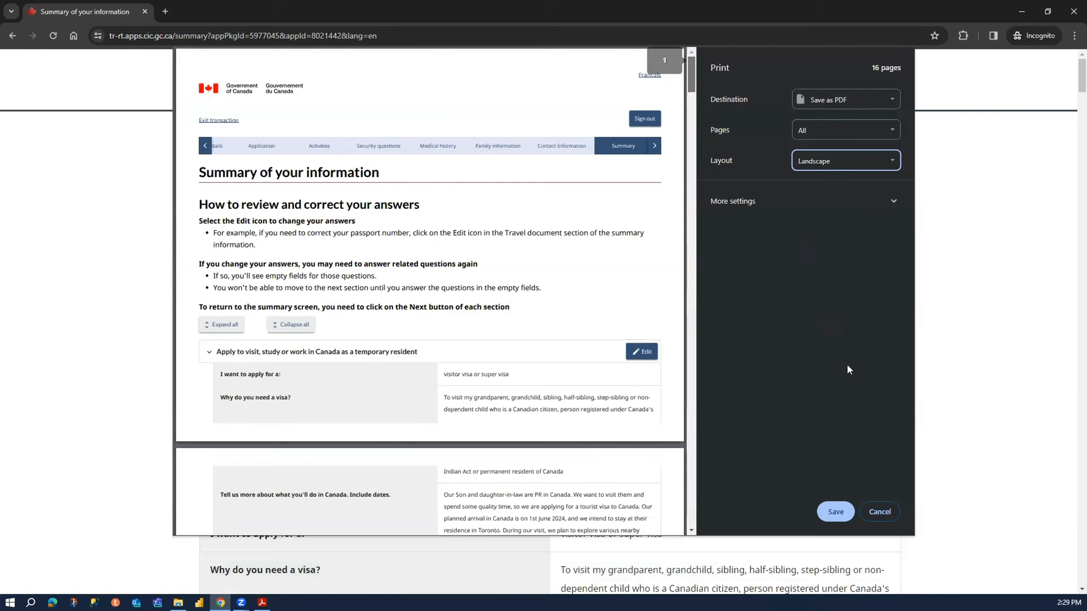
click(836, 516)
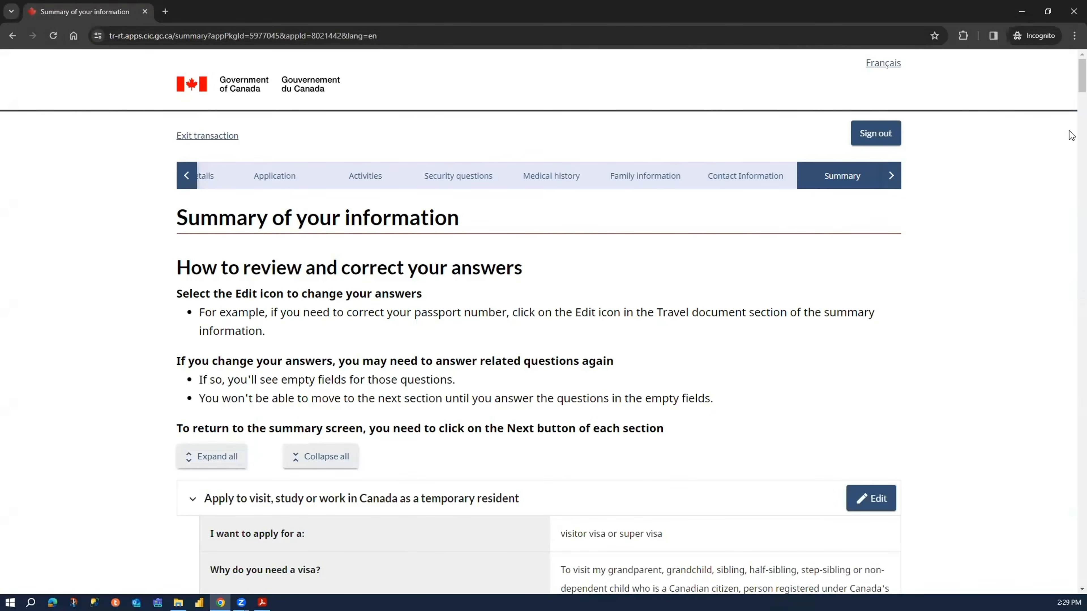
- Save the summary page and continue to the supporting documents page
drag(1071, 90, 1071, 520)
scroll(1071, 520, down, 20)
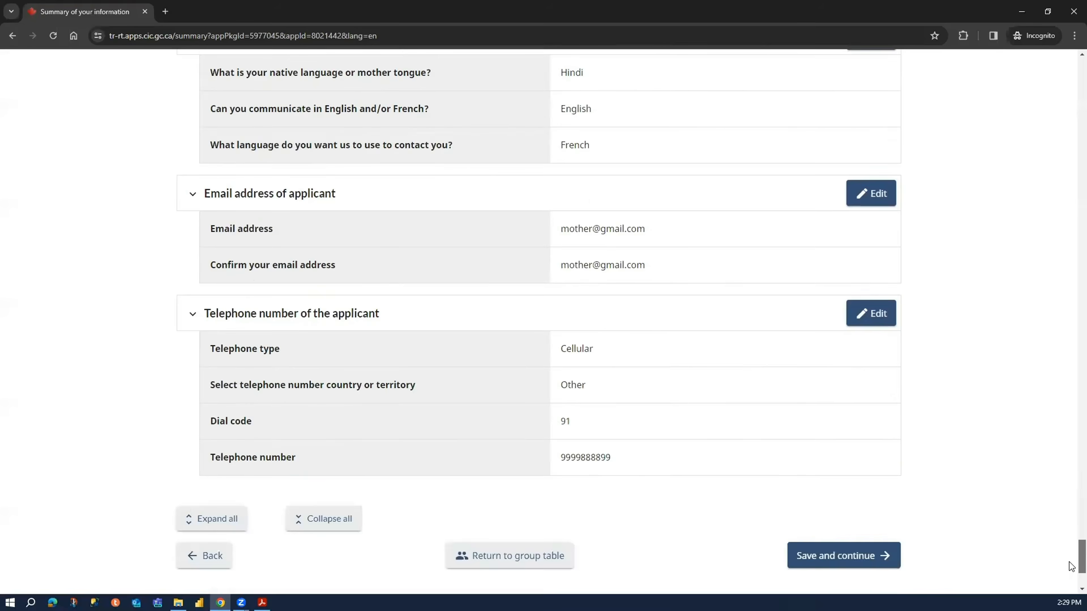
click(833, 377)
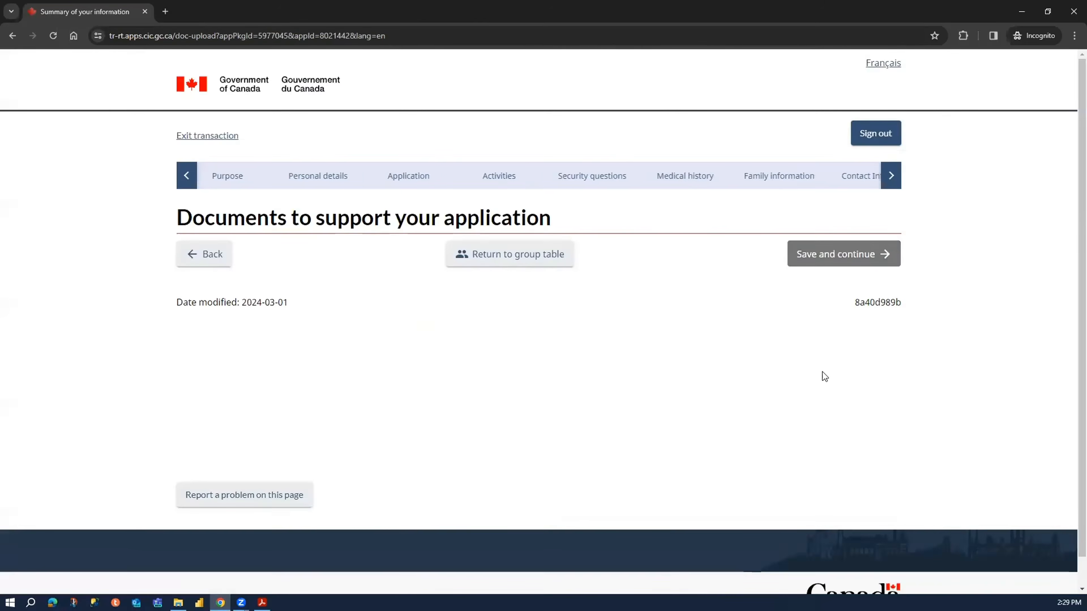
- Examine the documents page for the file size limit, accepted formats, and the supporting and optional documents requested from this applicant
scroll(161, 346, down, 7)
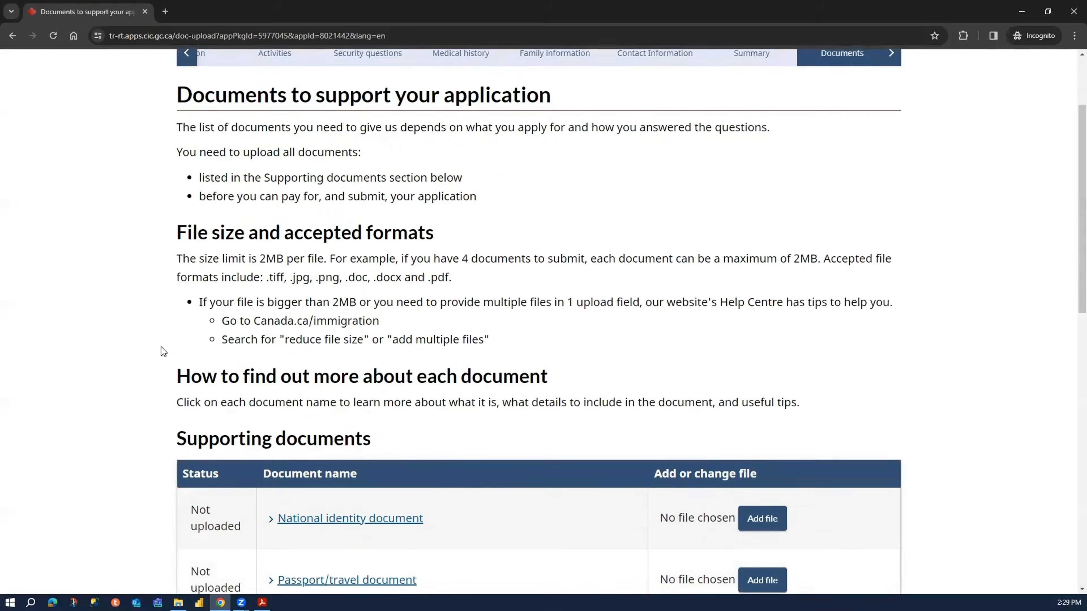
scroll(112, 347, down, 9)
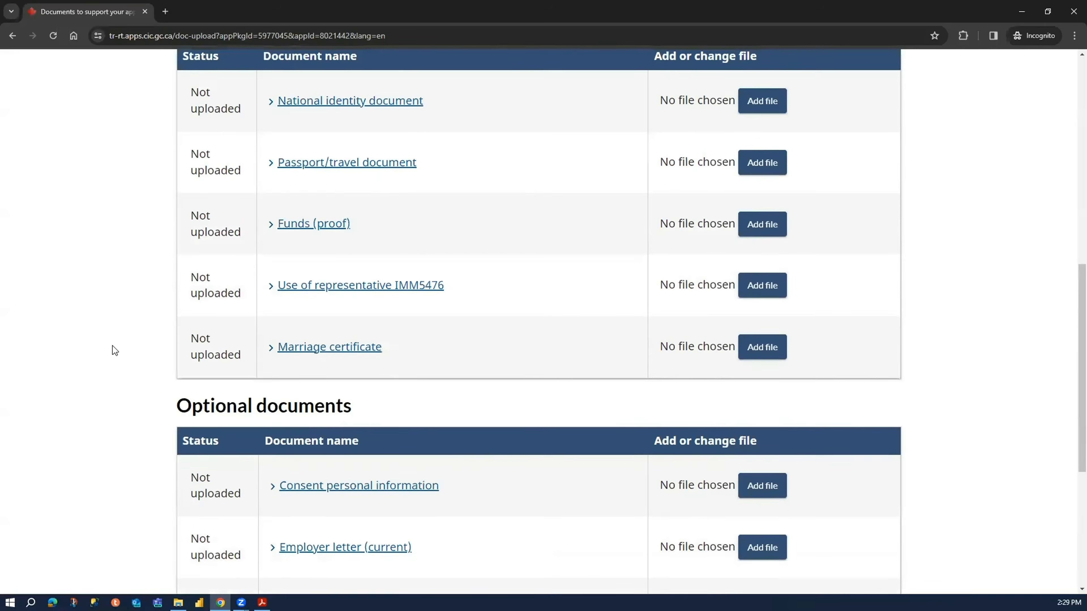
scroll(119, 333, up, 15)
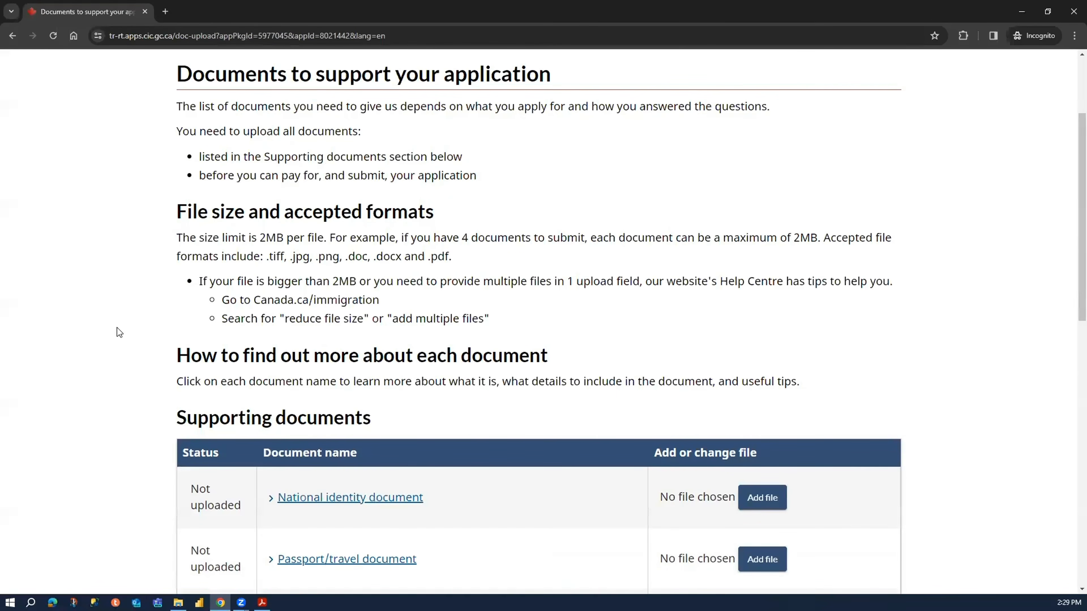
scroll(120, 333, up, 3)
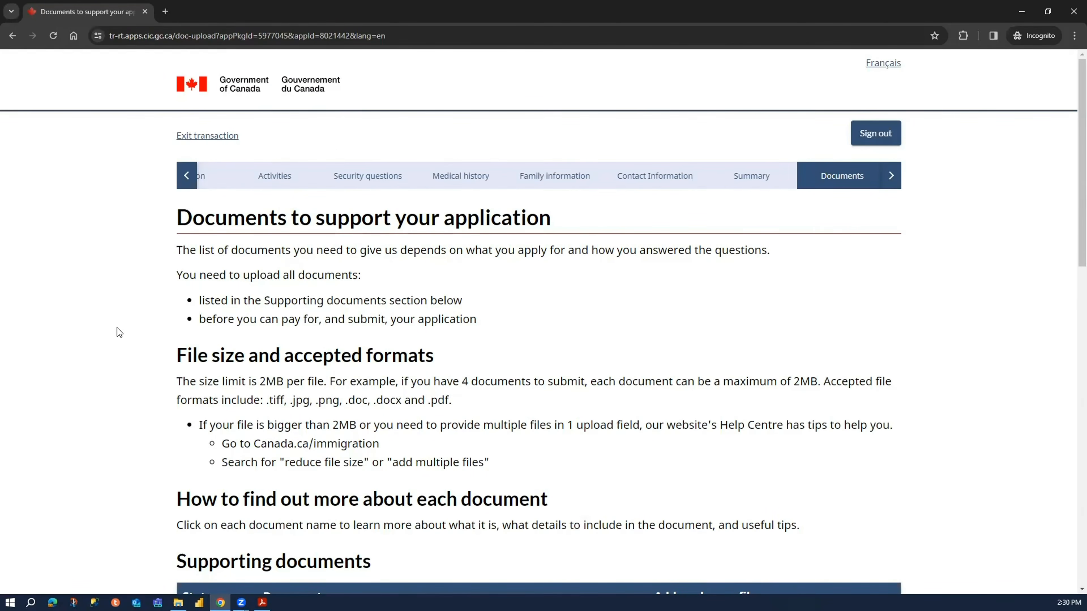
scroll(119, 333, down, 7)
scroll(119, 333, down, 7)
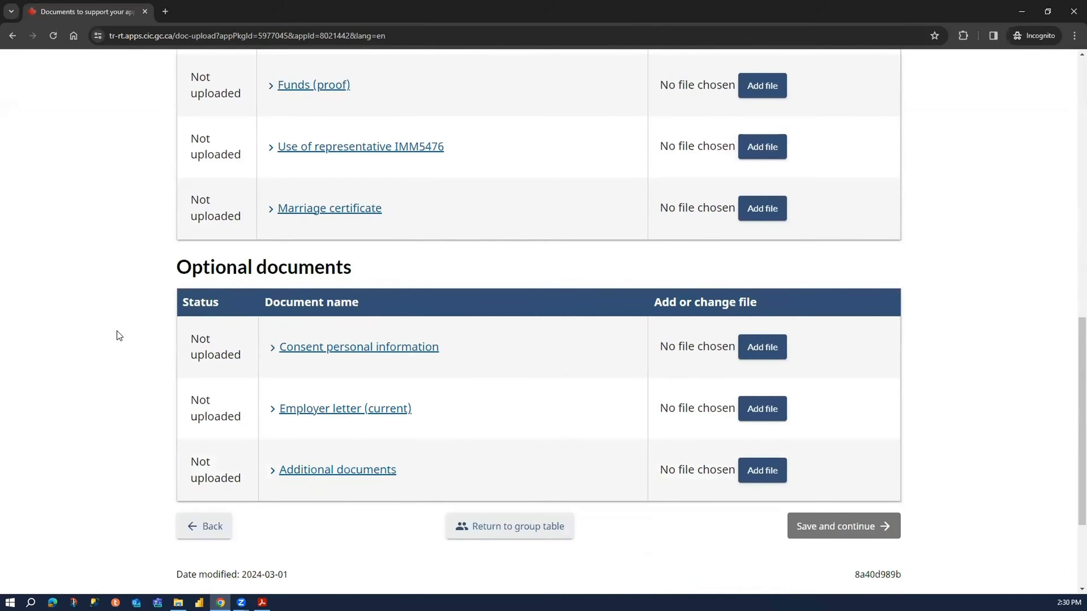
scroll(118, 336, up, 4)
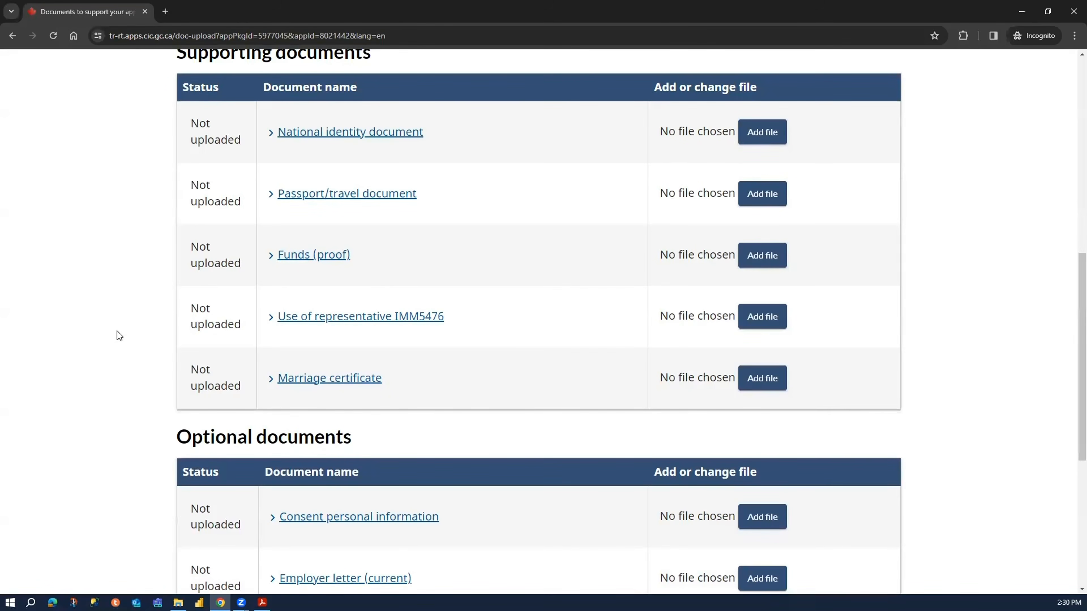
scroll(119, 336, down, 5)
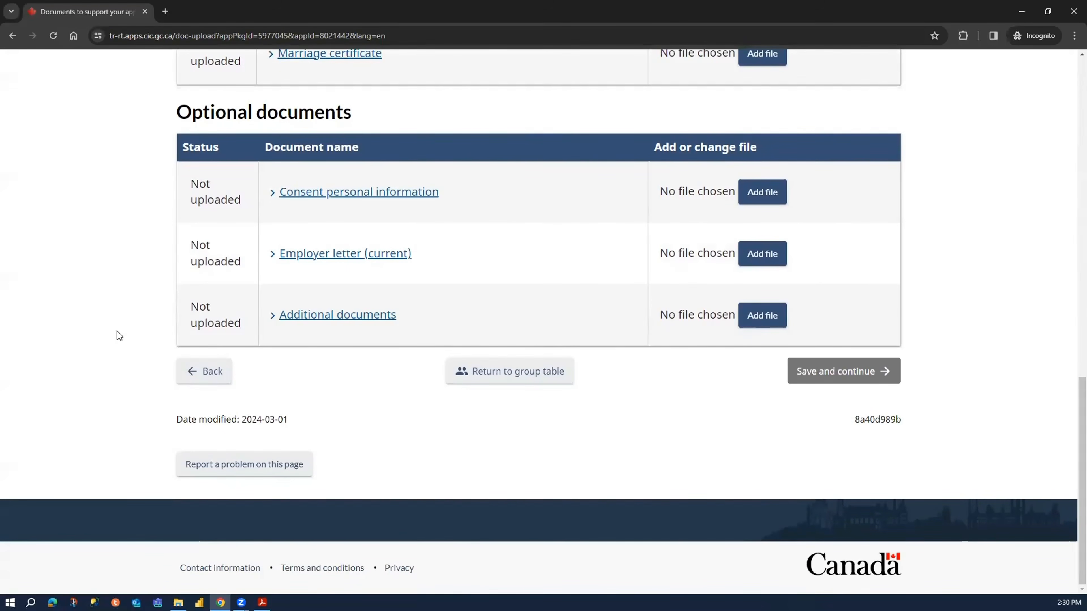
scroll(105, 330, up, 10)
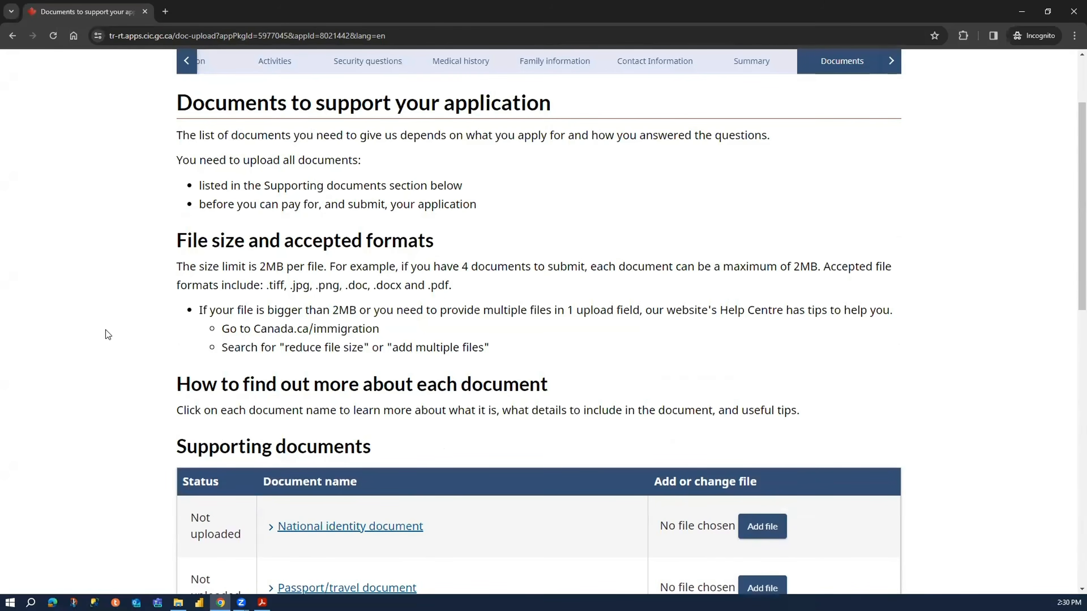
- Return to the group table and check the names of both applicants listed in the Parents group
scroll(108, 334, down, 10)
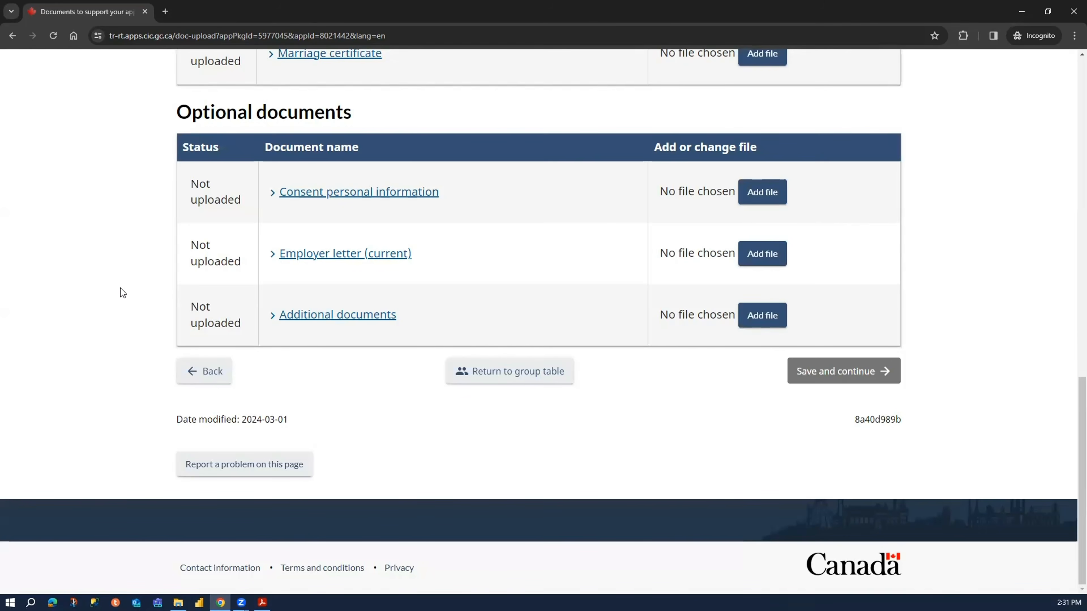
click(536, 380)
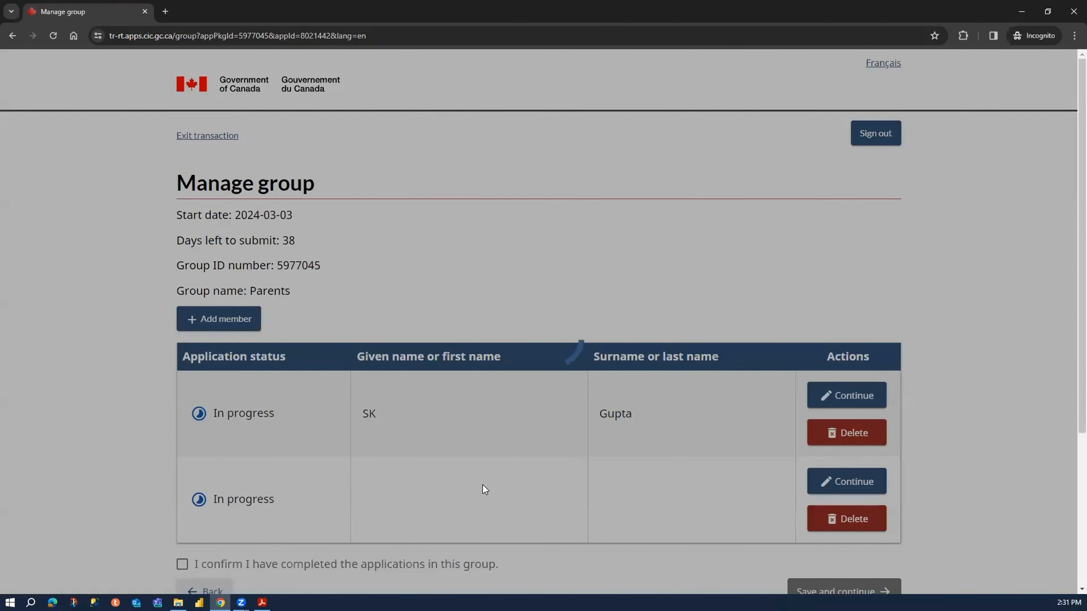
scroll(441, 424, down, 1)
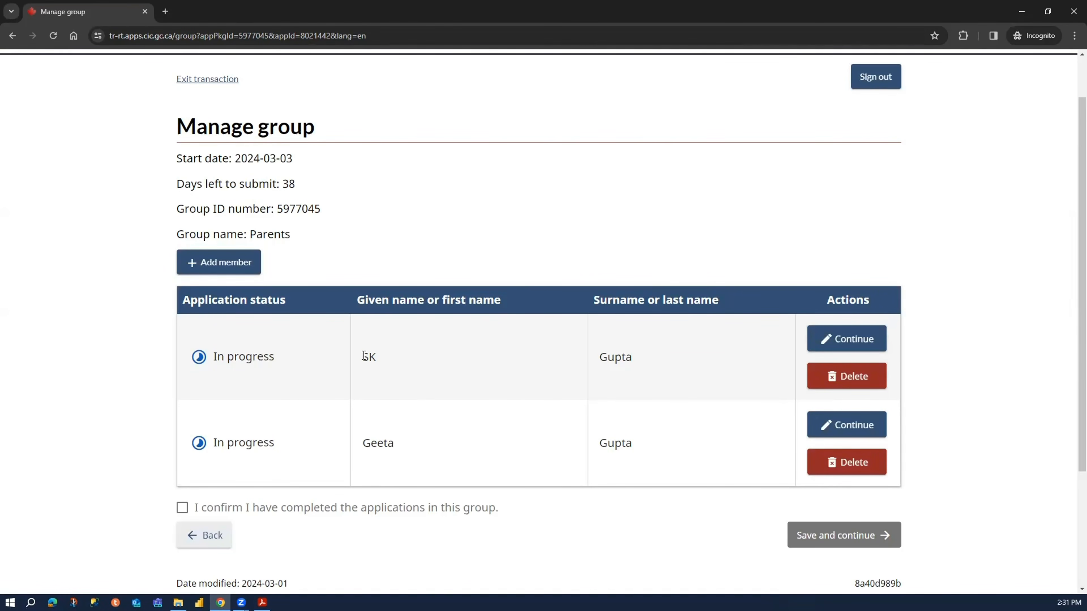
drag(364, 356, 559, 406)
drag(363, 446, 651, 446)
click(663, 517)
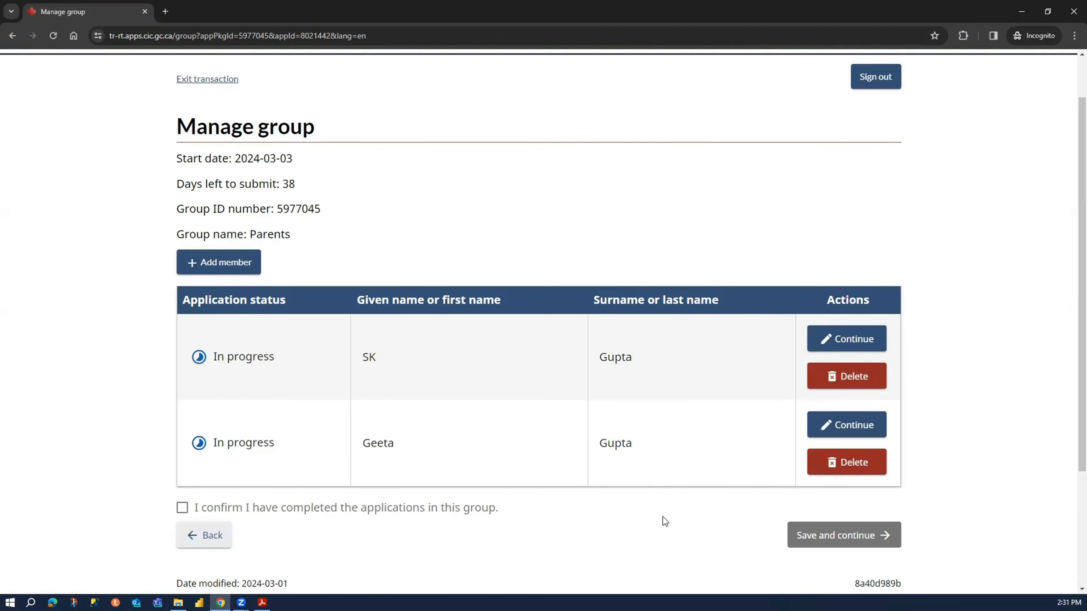